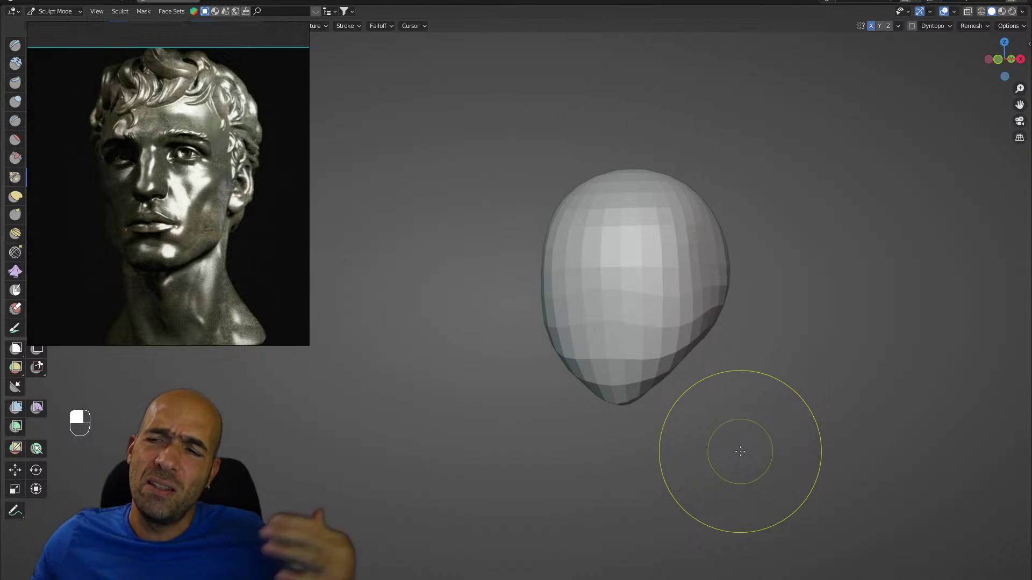
# Pull the lower half of the sphere down into a narrow chin, leaving a neck stub at the back.
pyautogui.moveTo(719, 253)
pyautogui.mouseDown()
pyautogui.moveTo(633, 357)
pyautogui.moveTo(634, 432)
pyautogui.moveTo(709, 357)
pyautogui.mouseUp()
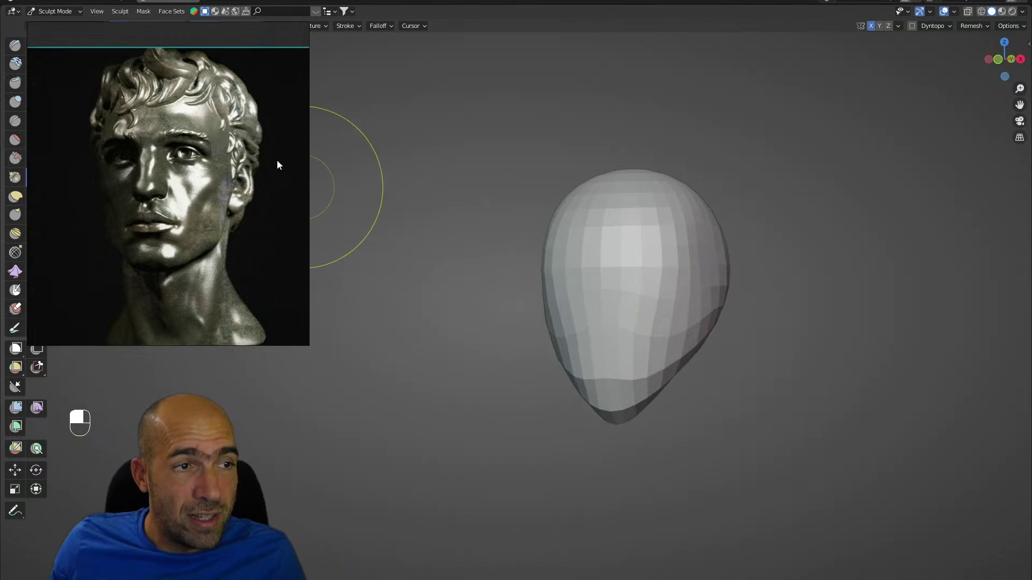
pyautogui.moveTo(771, 385)
pyautogui.keyDown('alt'); pyautogui.mouseDown()
pyautogui.moveTo(731, 345)
pyautogui.moveTo(746, 411)
pyautogui.mouseUp(); pyautogui.keyUp('alt')
pyautogui.moveTo(760, 337)
pyautogui.mouseDown()
pyautogui.moveTo(737, 343)
pyautogui.moveTo(807, 371)
pyautogui.mouseUp()
pyautogui.moveTo(804, 330)
pyautogui.keyDown('alt'); pyautogui.keyDown('shift'); pyautogui.mouseDown()
pyautogui.moveTo(778, 369)
pyautogui.moveTo(769, 362)
pyautogui.mouseUp(); pyautogui.keyUp('shift'); pyautogui.keyUp('alt')
pyautogui.keyDown('ctrl'); pyautogui.keyDown('alt'); pyautogui.moveTo(766, 322); pyautogui.dragTo(754, 338); pyautogui.keyUp('alt'); pyautogui.keyUp('ctrl')
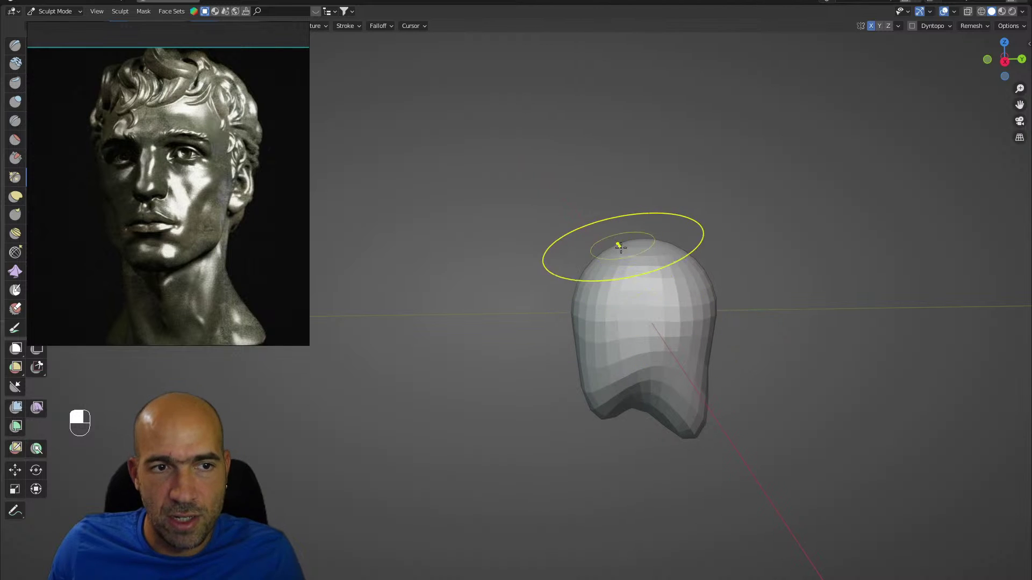
# Extend the neck stub downward from the back of the skull with the Grab brush.
pyautogui.keyDown('alt'); pyautogui.moveTo(627, 265); pyautogui.dragTo(704, 301); pyautogui.keyUp('alt')
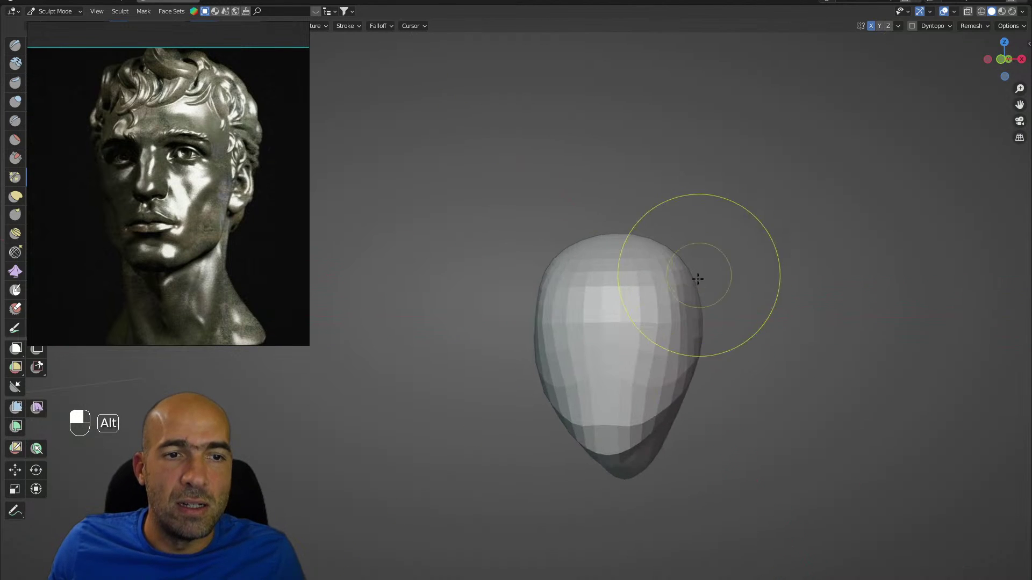
pyautogui.moveTo(656, 396)
pyautogui.mouseDown()
pyautogui.moveTo(637, 437)
pyautogui.moveTo(669, 440)
pyautogui.moveTo(759, 527)
pyautogui.moveTo(749, 569)
pyautogui.mouseUp()
pyautogui.keyDown('alt'); pyautogui.moveTo(840, 496); pyautogui.dragTo(704, 481); pyautogui.keyUp('alt')
pyautogui.moveTo(768, 508); pyautogui.dragTo(736, 522)
pyautogui.keyDown('alt'); pyautogui.moveTo(668, 341); pyautogui.dragTo(704, 291); pyautogui.keyUp('alt')
pyautogui.keyDown('alt'); pyautogui.moveTo(736, 391); pyautogui.dragTo(683, 354); pyautogui.keyUp('alt')
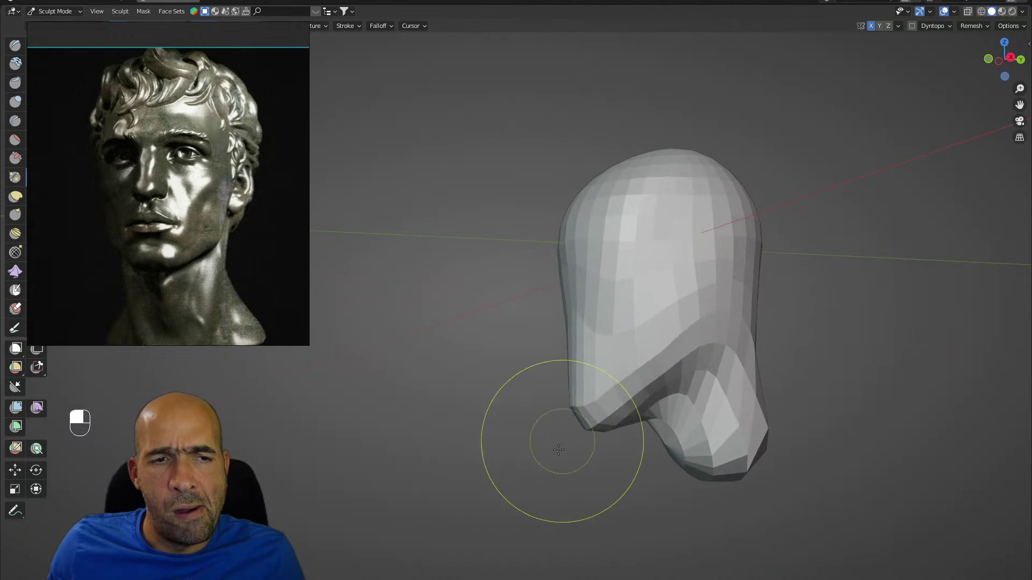
# Reshape the jawline and the side profile of the neck with the Grab brush.
pyautogui.keyDown('alt'); pyautogui.moveTo(559, 450); pyautogui.dragTo(677, 366); pyautogui.keyUp('alt')
pyautogui.keyDown('alt'); pyautogui.moveTo(729, 316); pyautogui.dragTo(589, 356); pyautogui.keyUp('alt')
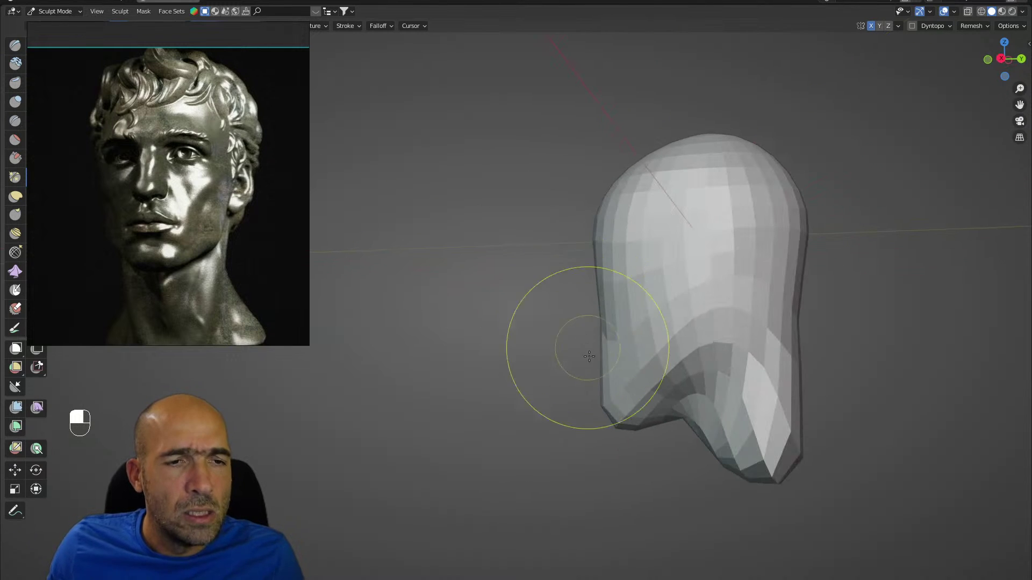
pyautogui.keyDown('alt'); pyautogui.moveTo(585, 449); pyautogui.dragTo(678, 344); pyautogui.keyUp('alt')
pyautogui.keyDown('alt'); pyautogui.keyDown('shift'); pyautogui.moveTo(682, 307); pyautogui.dragTo(647, 360); pyautogui.keyUp('shift'); pyautogui.keyUp('alt')
pyautogui.keyDown('alt'); pyautogui.moveTo(635, 350); pyautogui.dragTo(652, 381); pyautogui.keyUp('alt')
# Shape the front and back of the neck base, and remesh the whole bust for denser, even geometry.
pyautogui.keyDown('alt'); pyautogui.moveTo(732, 419); pyautogui.dragTo(569, 443); pyautogui.keyUp('alt')
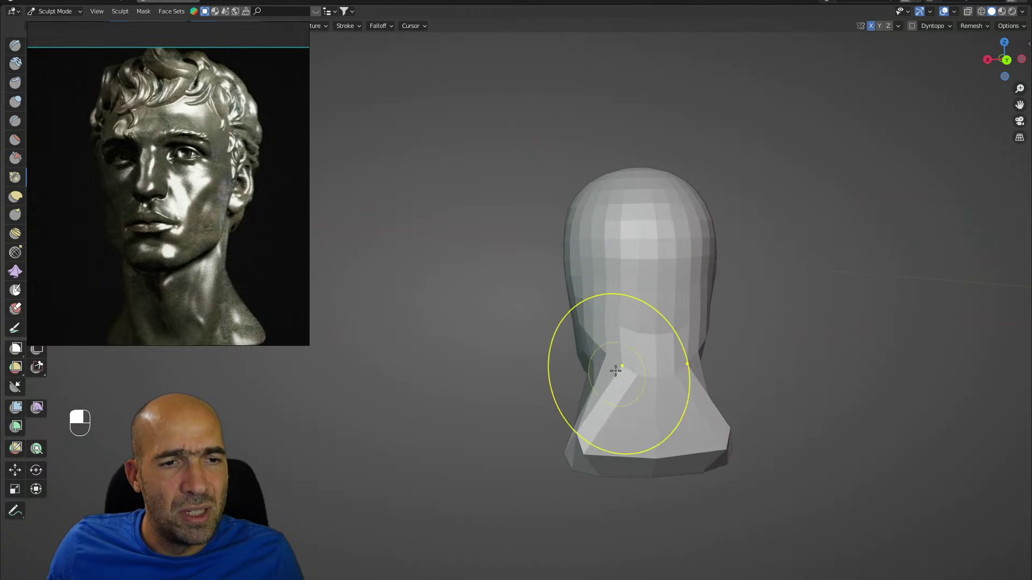
pyautogui.keyDown('alt'); pyautogui.moveTo(613, 314); pyautogui.dragTo(591, 359); pyautogui.keyUp('alt')
pyautogui.keyDown('alt'); pyautogui.moveTo(634, 408); pyautogui.dragTo(553, 380); pyautogui.keyUp('alt')
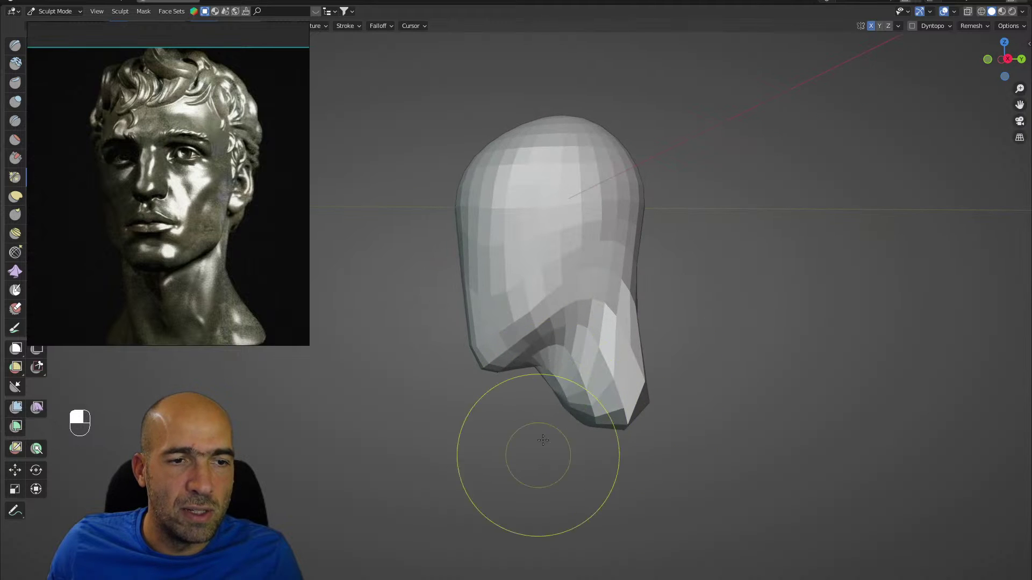
pyautogui.keyDown('alt'); pyautogui.moveTo(633, 447); pyautogui.dragTo(640, 419); pyautogui.keyUp('alt')
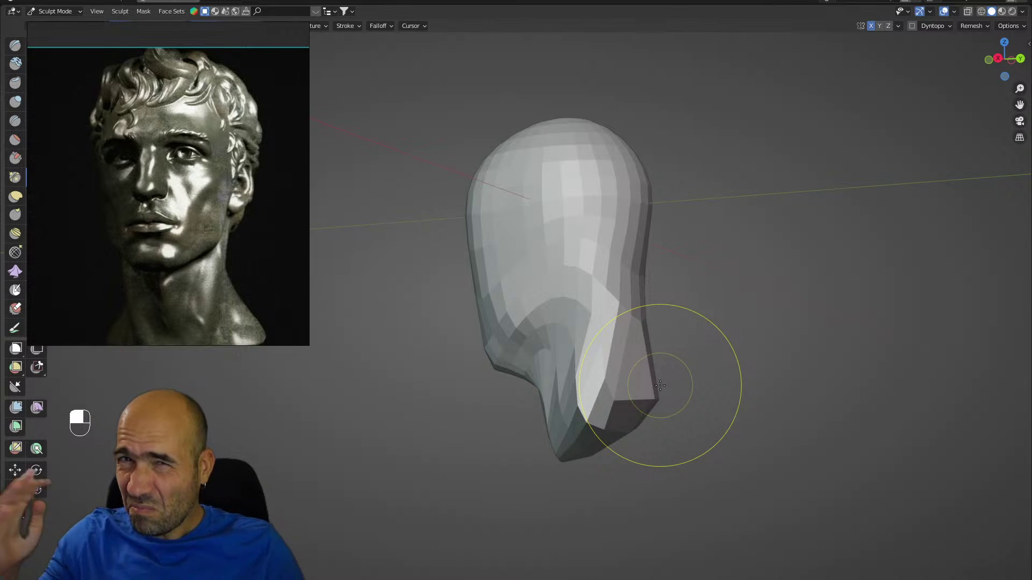
pyautogui.keyDown('alt'); pyautogui.moveTo(617, 327); pyautogui.dragTo(752, 339); pyautogui.keyUp('alt')
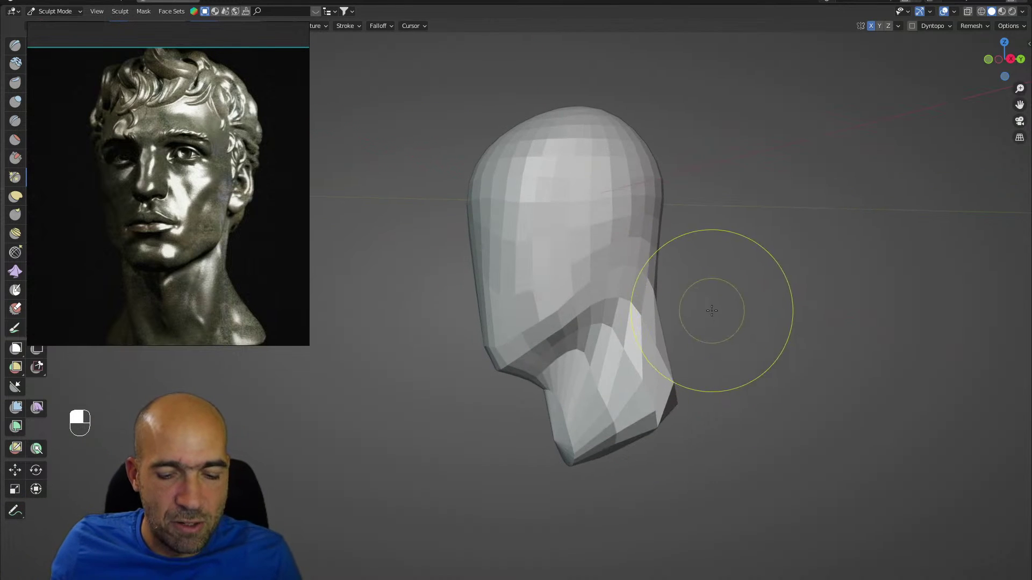
pyautogui.hotkey('ctrl', 'r')
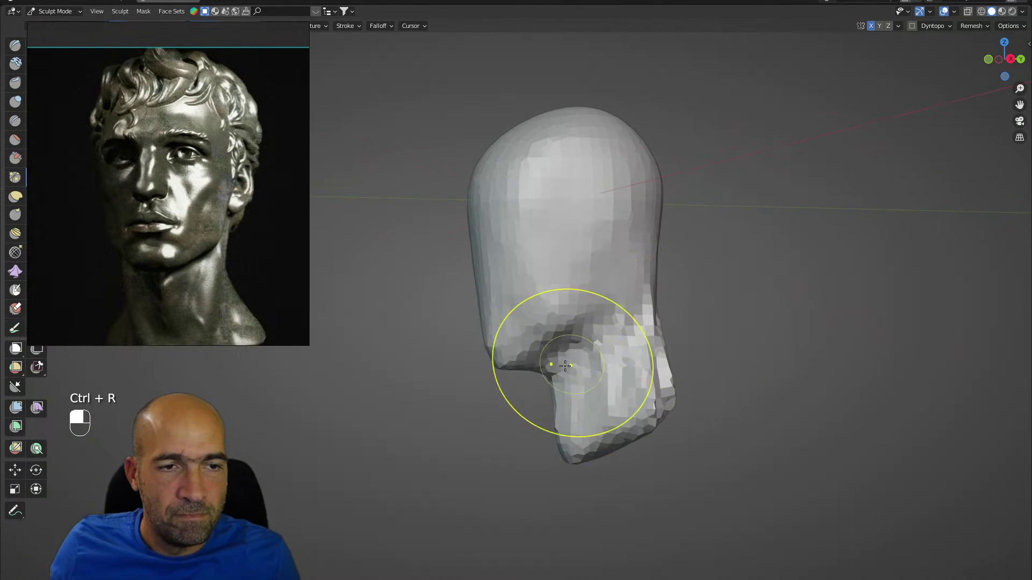
pyautogui.keyDown('alt'); pyautogui.moveTo(565, 365); pyautogui.dragTo(691, 276); pyautogui.keyUp('alt')
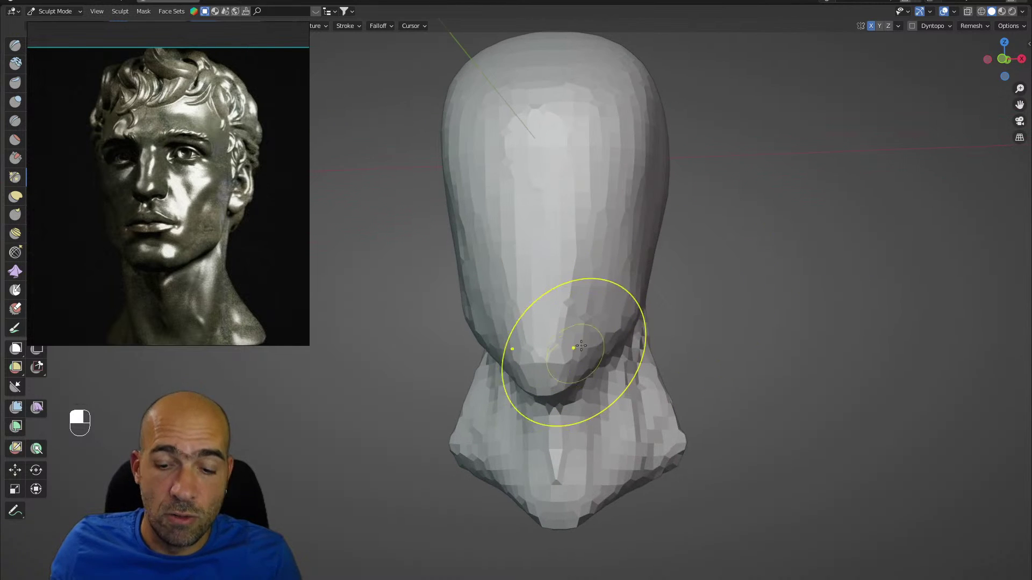
# Carve the eye sockets below a horizontal brow ridge using a smaller, inverted brush.
pyautogui.press('[')
pyautogui.press('[')
pyautogui.press('[')
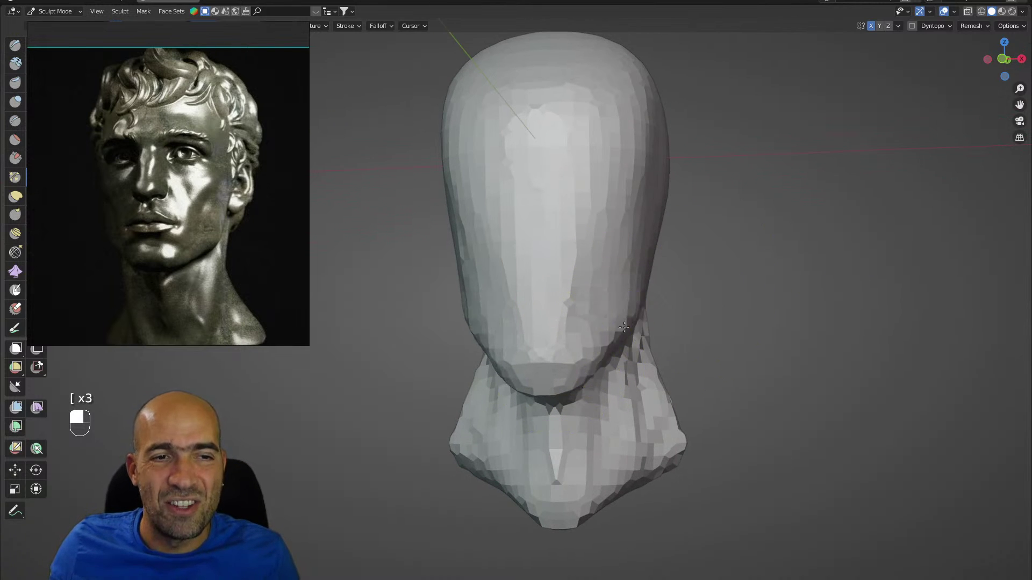
pyautogui.moveTo(702, 291)
pyautogui.keyDown('alt'); pyautogui.mouseDown()
pyautogui.moveTo(652, 302)
pyautogui.moveTo(647, 322)
pyautogui.mouseUp(); pyautogui.keyUp('alt')
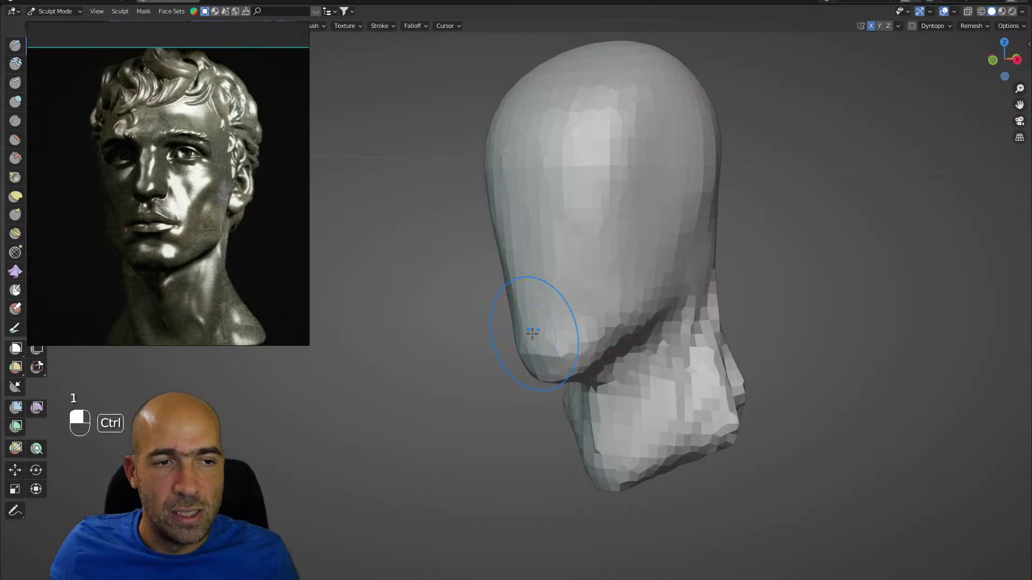
pyautogui.moveTo(582, 310)
pyautogui.keyDown('ctrl'); pyautogui.mouseDown()
pyautogui.moveTo(599, 286)
pyautogui.moveTo(565, 331)
pyautogui.moveTo(537, 232)
pyautogui.moveTo(543, 189)
pyautogui.moveTo(594, 189)
pyautogui.moveTo(644, 161)
pyautogui.moveTo(588, 139)
pyautogui.moveTo(632, 86)
pyautogui.moveTo(681, 158)
pyautogui.mouseUp(); pyautogui.keyUp('ctrl')
pyautogui.keyDown('ctrl'); pyautogui.keyDown('alt'); pyautogui.moveTo(681, 157); pyautogui.dragTo(644, 136); pyautogui.keyUp('alt'); pyautogui.keyUp('ctrl')
# Build up the forehead above the brow ridge with the Draw brush.
pyautogui.press('x')
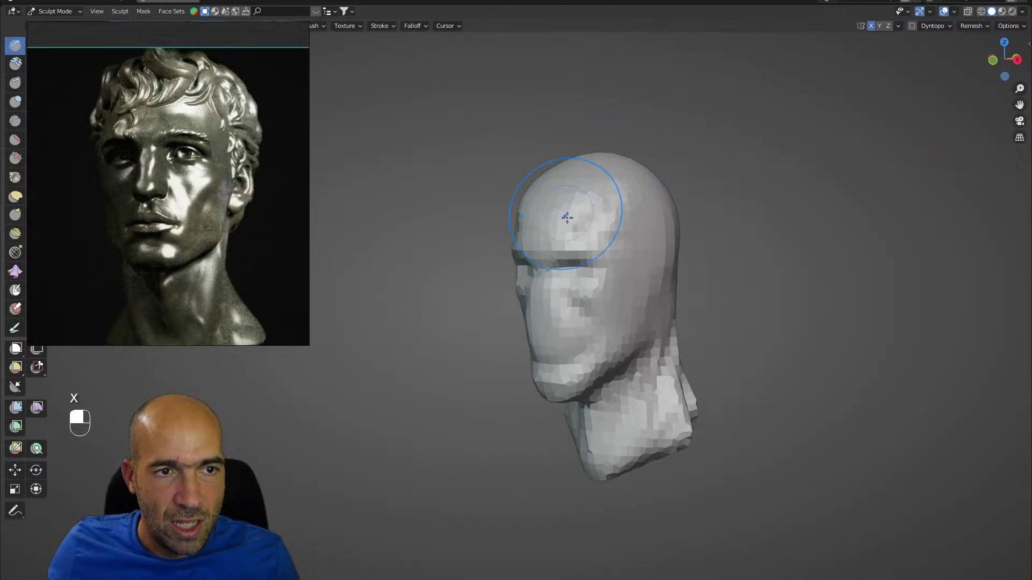
pyautogui.moveTo(567, 217); pyautogui.dragTo(594, 210)
pyautogui.keyDown('ctrl'); pyautogui.keyDown('alt'); pyautogui.moveTo(596, 206); pyautogui.dragTo(625, 220); pyautogui.keyUp('alt'); pyautogui.keyUp('ctrl')
pyautogui.keyDown('alt'); pyautogui.moveTo(602, 236); pyautogui.dragTo(583, 260); pyautogui.keyUp('alt')
# Adjust the proportions of the brow, face and skull from several angles with an enlarged Grab brush.
pyautogui.press('g')
pyautogui.press(']')
pyautogui.press(']')
pyautogui.press(']')
pyautogui.moveTo(712, 279)
pyautogui.keyDown('alt'); pyautogui.mouseDown()
pyautogui.moveTo(663, 263)
pyautogui.moveTo(655, 244)
pyautogui.mouseUp(); pyautogui.keyUp('alt')
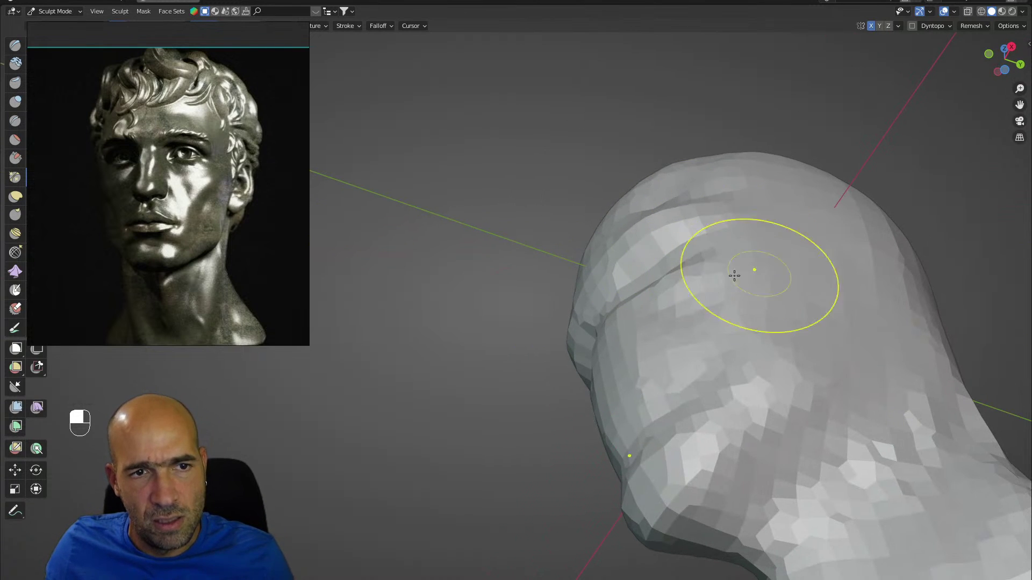
pyautogui.moveTo(769, 248)
pyautogui.keyDown('alt'); pyautogui.mouseDown()
pyautogui.moveTo(744, 295)
pyautogui.moveTo(672, 300)
pyautogui.mouseUp(); pyautogui.keyUp('alt')
# Carve hollows beside the nose and mouth with a smaller brush to define the cheeks.
pyautogui.press('1')
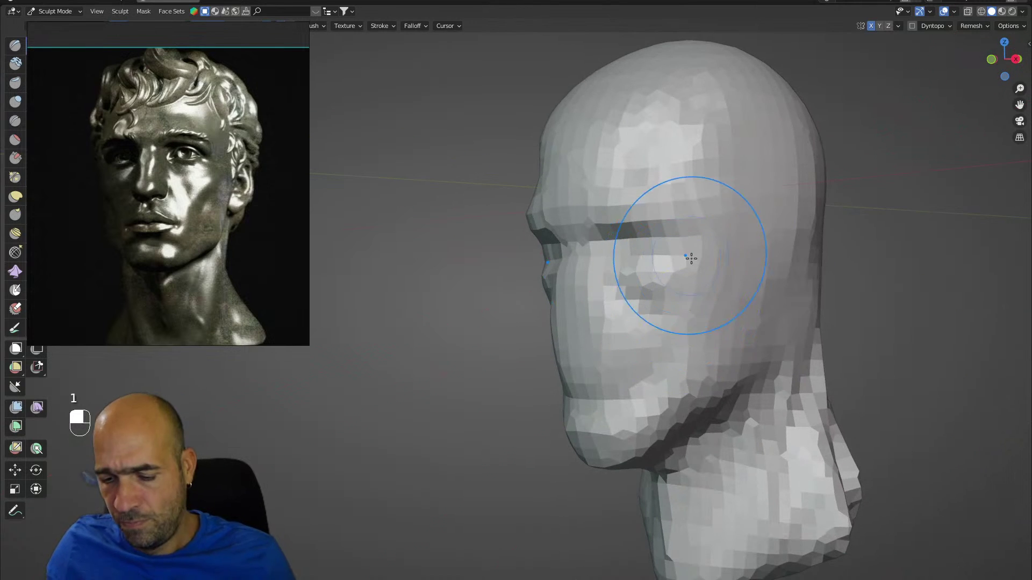
pyautogui.press('[')
pyautogui.press('[')
pyautogui.press('[')
pyautogui.press('[')
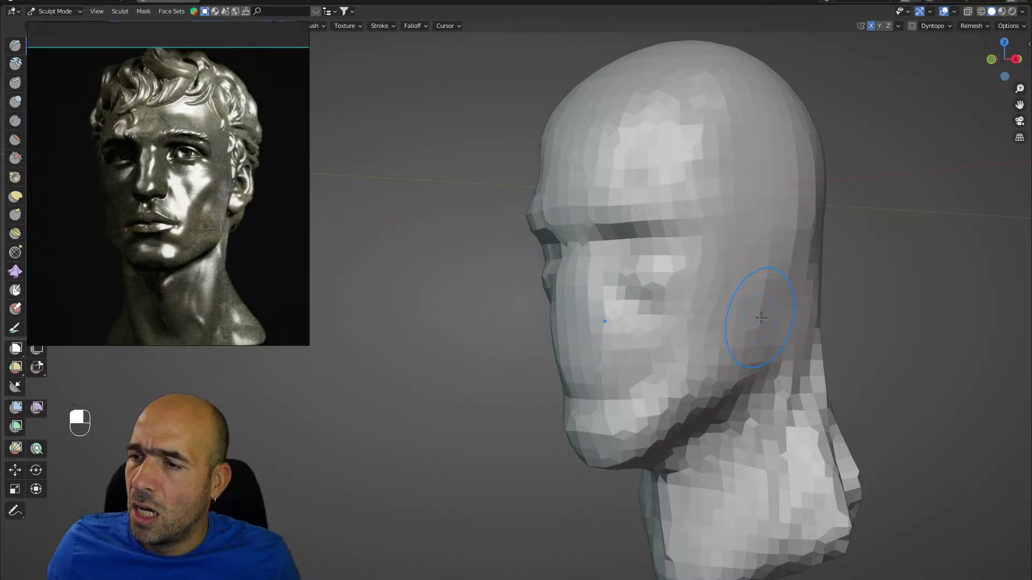
pyautogui.keyDown('alt'); pyautogui.keyDown('shift'); pyautogui.moveTo(830, 376); pyautogui.dragTo(803, 369); pyautogui.keyUp('shift'); pyautogui.keyUp('alt')
pyautogui.keyDown('alt'); pyautogui.moveTo(804, 368); pyautogui.dragTo(796, 369); pyautogui.keyUp('alt')
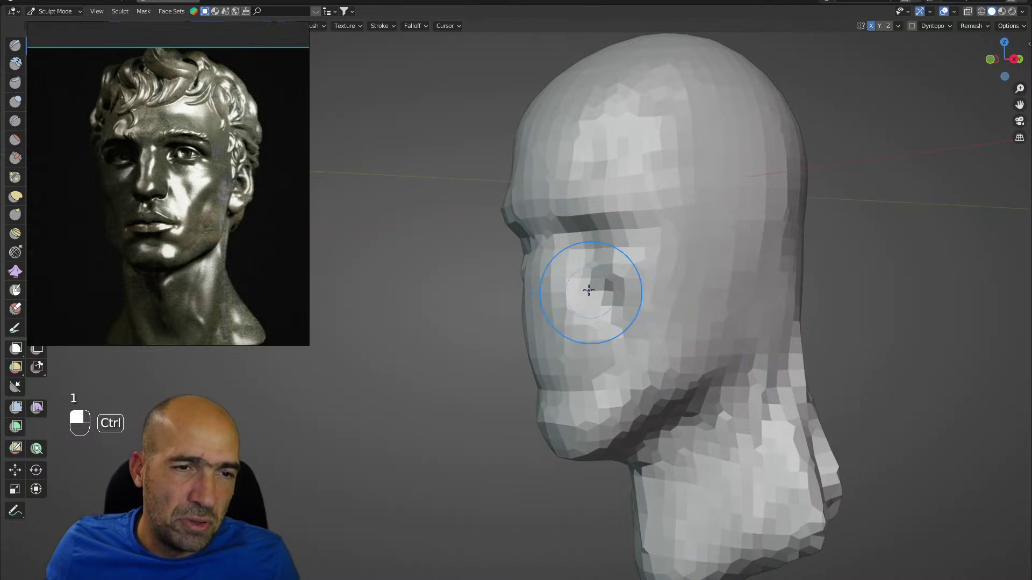
pyautogui.keyDown('ctrl'); pyautogui.moveTo(605, 310); pyautogui.dragTo(573, 388); pyautogui.keyUp('ctrl')
# Smooth the cheek and refine the planes around the eye and mouth.
pyautogui.keyDown('alt'); pyautogui.moveTo(630, 353); pyautogui.dragTo(645, 304); pyautogui.keyUp('alt')
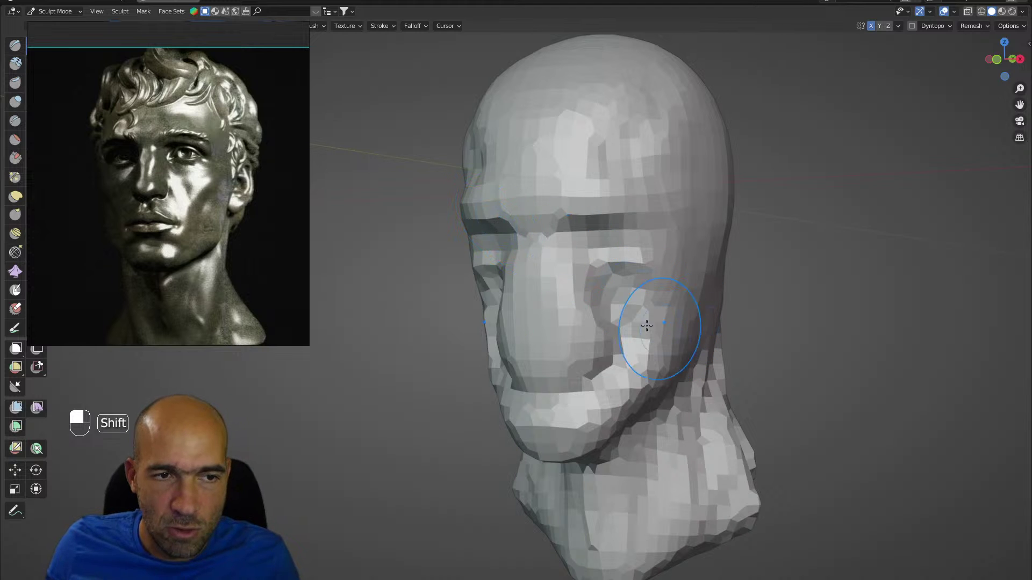
pyautogui.moveTo(658, 326)
pyautogui.keyDown('shift'); pyautogui.mouseDown()
pyautogui.moveTo(621, 344)
pyautogui.moveTo(632, 314)
pyautogui.mouseUp(); pyautogui.keyUp('shift')
pyautogui.moveTo(704, 312)
pyautogui.keyDown('alt'); pyautogui.mouseDown()
pyautogui.moveTo(661, 309)
pyautogui.moveTo(654, 295)
pyautogui.moveTo(676, 324)
pyautogui.moveTo(573, 299)
pyautogui.mouseUp(); pyautogui.keyUp('alt')
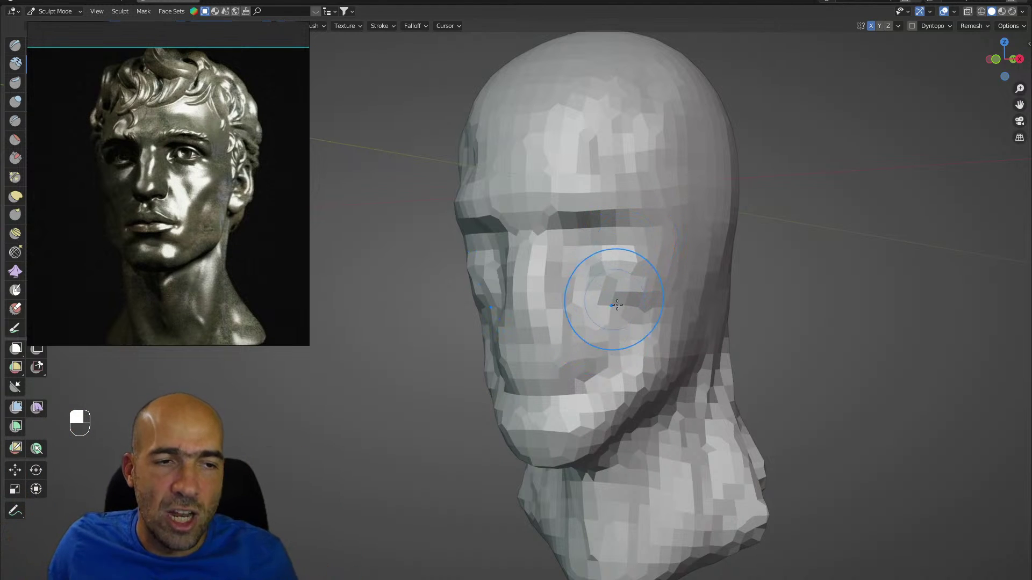
pyautogui.keyDown('alt'); pyautogui.moveTo(610, 295); pyautogui.dragTo(556, 315); pyautogui.keyUp('alt')
# Pull the nose forward out of the middle of the face with the Grab brush.
pyautogui.press('g')
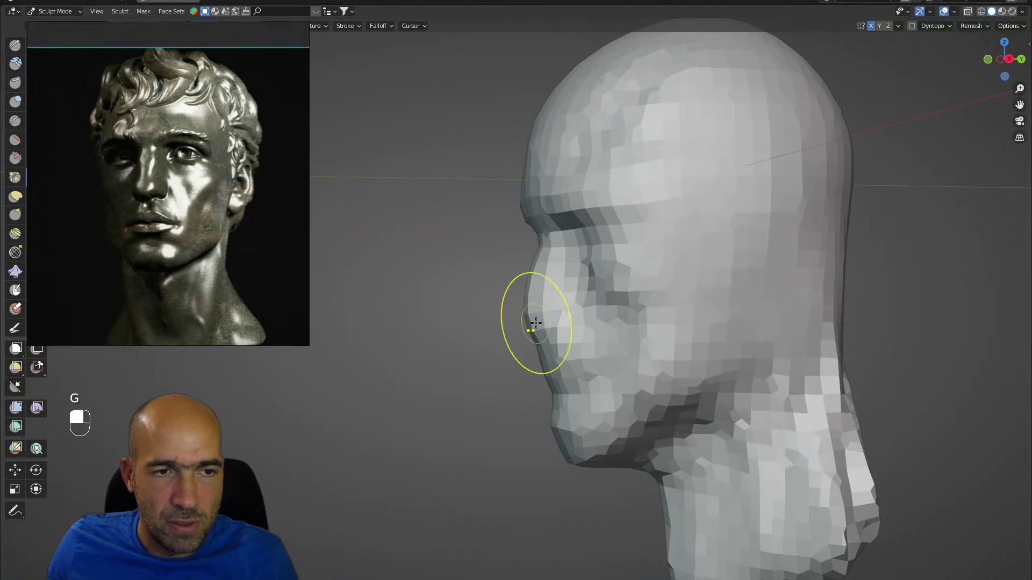
pyautogui.keyDown('alt'); pyautogui.moveTo(545, 298); pyautogui.dragTo(541, 307); pyautogui.keyUp('alt')
pyautogui.moveTo(553, 261)
pyautogui.keyDown('ctrl'); pyautogui.keyDown('alt'); pyautogui.mouseDown()
pyautogui.moveTo(519, 323)
pyautogui.moveTo(504, 199)
pyautogui.mouseUp(); pyautogui.keyUp('alt'); pyautogui.keyUp('ctrl')
pyautogui.keyDown('alt'); pyautogui.moveTo(504, 199); pyautogui.dragTo(551, 212); pyautogui.keyUp('alt')
# Refine the transition from brow to nose and shape the nose bridge in profile.
pyautogui.press('1')
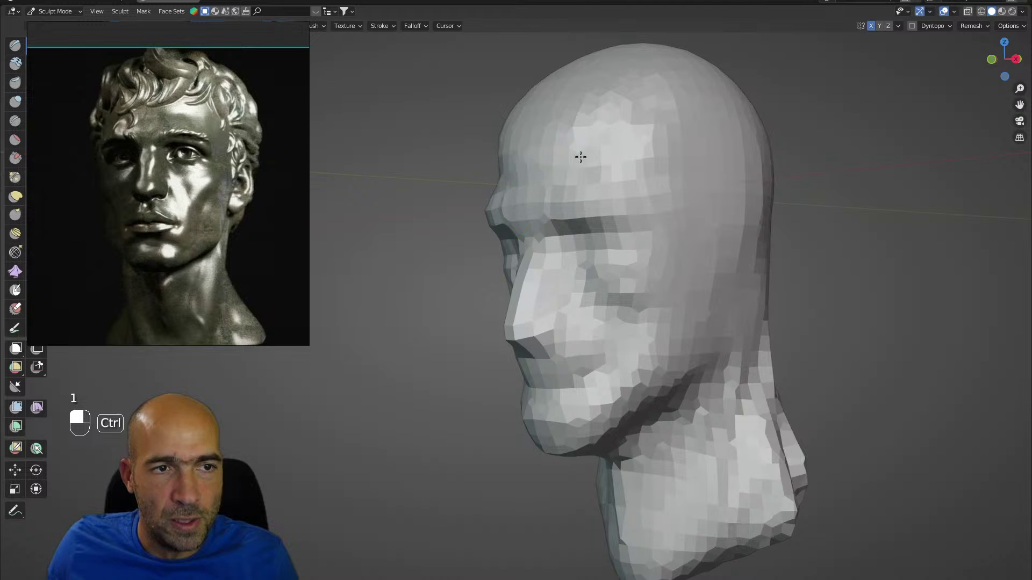
pyautogui.keyDown('alt'); pyautogui.keyDown('shift'); pyautogui.moveTo(580, 157); pyautogui.dragTo(561, 213); pyautogui.keyUp('shift'); pyautogui.keyUp('alt')
pyautogui.keyDown('ctrl'); pyautogui.keyDown('alt'); pyautogui.moveTo(562, 212); pyautogui.dragTo(529, 264); pyautogui.keyUp('alt'); pyautogui.keyUp('ctrl')
pyautogui.moveTo(525, 344)
pyautogui.keyDown('ctrl'); pyautogui.keyDown('alt'); pyautogui.mouseDown()
pyautogui.moveTo(516, 309)
pyautogui.moveTo(493, 348)
pyautogui.moveTo(509, 356)
pyautogui.moveTo(494, 315)
pyautogui.mouseUp(); pyautogui.keyUp('alt'); pyautogui.keyUp('ctrl')
pyautogui.press('g')
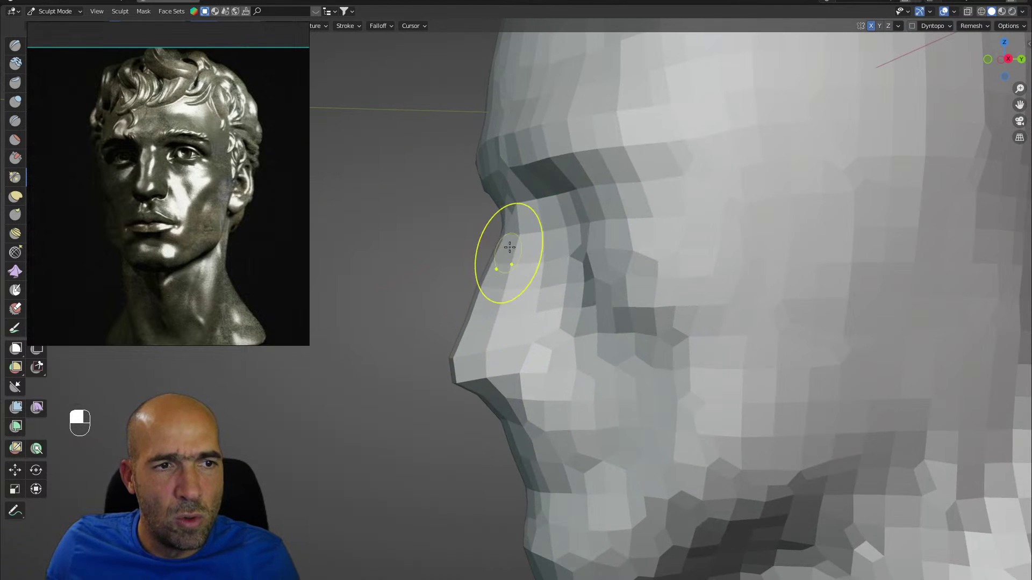
pyautogui.moveTo(471, 249)
pyautogui.keyDown('ctrl'); pyautogui.keyDown('alt'); pyautogui.mouseDown()
pyautogui.moveTo(484, 257)
pyautogui.moveTo(513, 232)
pyautogui.mouseUp(); pyautogui.keyUp('alt'); pyautogui.keyUp('ctrl')
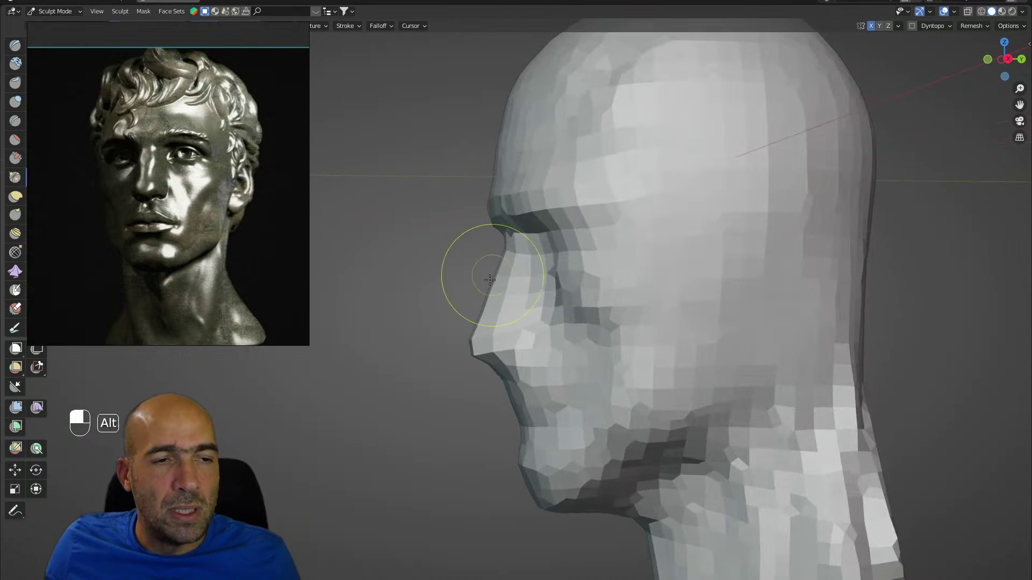
pyautogui.keyDown('alt'); pyautogui.moveTo(489, 279); pyautogui.dragTo(499, 303); pyautogui.keyUp('alt')
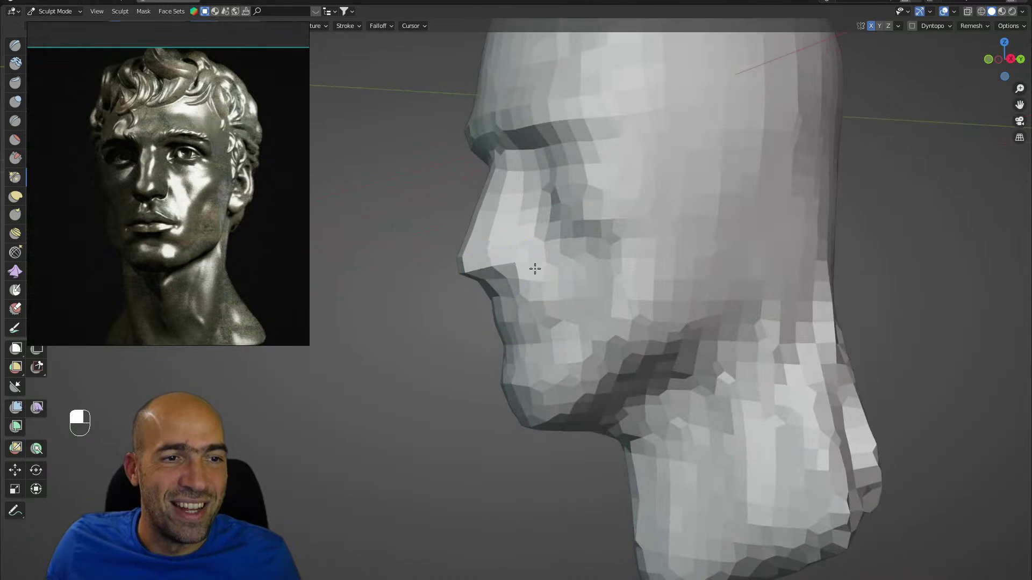
# Widen the base of the nose into nostril wings and adjust its front shape.
pyautogui.moveTo(534, 269)
pyautogui.keyDown('alt'); pyautogui.mouseDown()
pyautogui.moveTo(518, 293)
pyautogui.moveTo(525, 260)
pyautogui.moveTo(467, 240)
pyautogui.mouseUp(); pyautogui.keyUp('alt')
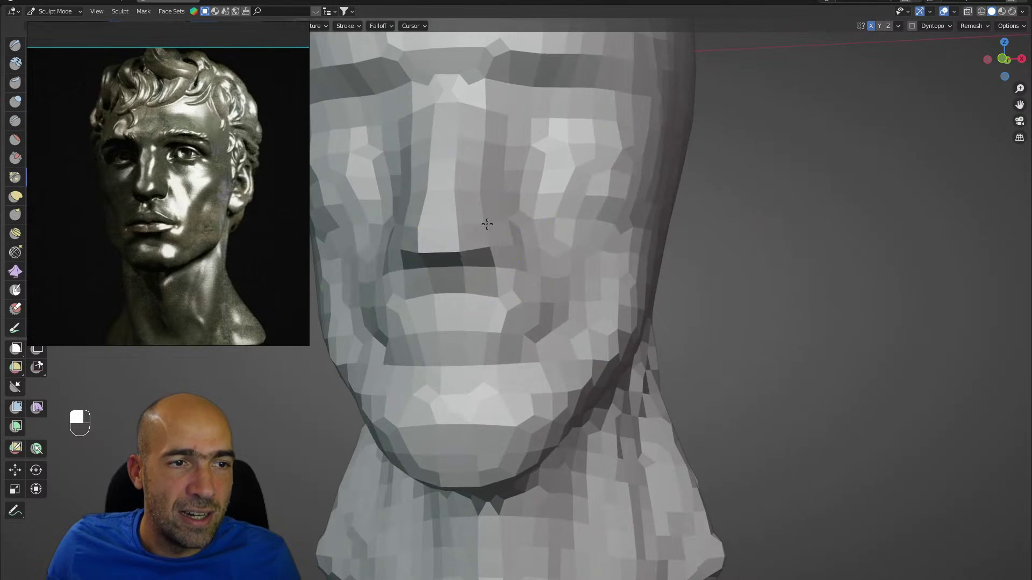
pyautogui.moveTo(399, 249); pyautogui.dragTo(484, 248)
pyautogui.keyDown('alt'); pyautogui.moveTo(521, 277); pyautogui.dragTo(513, 259); pyautogui.keyUp('alt')
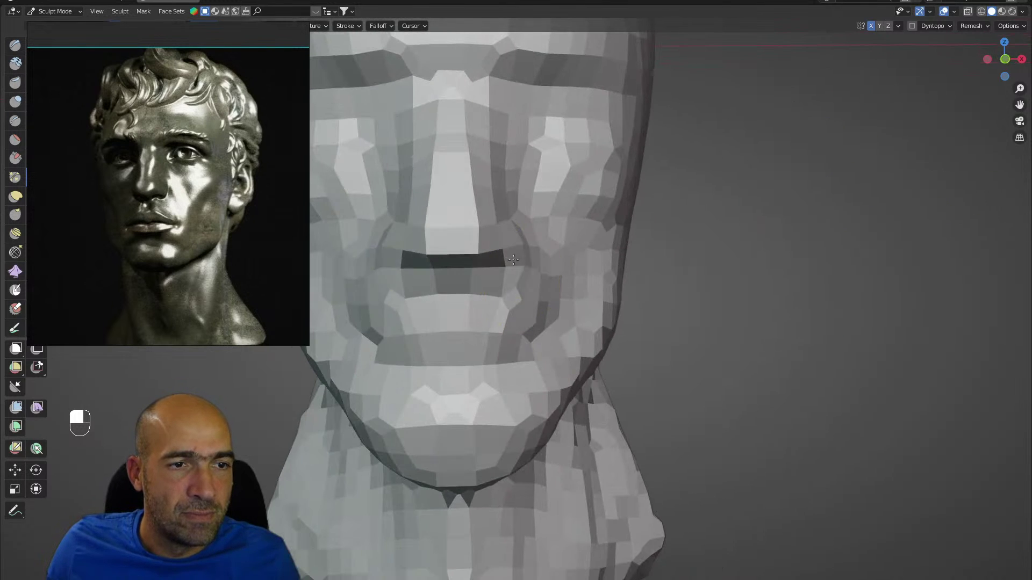
pyautogui.moveTo(507, 221)
pyautogui.keyDown('alt'); pyautogui.mouseDown()
pyautogui.moveTo(518, 230)
pyautogui.moveTo(495, 219)
pyautogui.moveTo(473, 237)
pyautogui.mouseUp(); pyautogui.keyUp('alt')
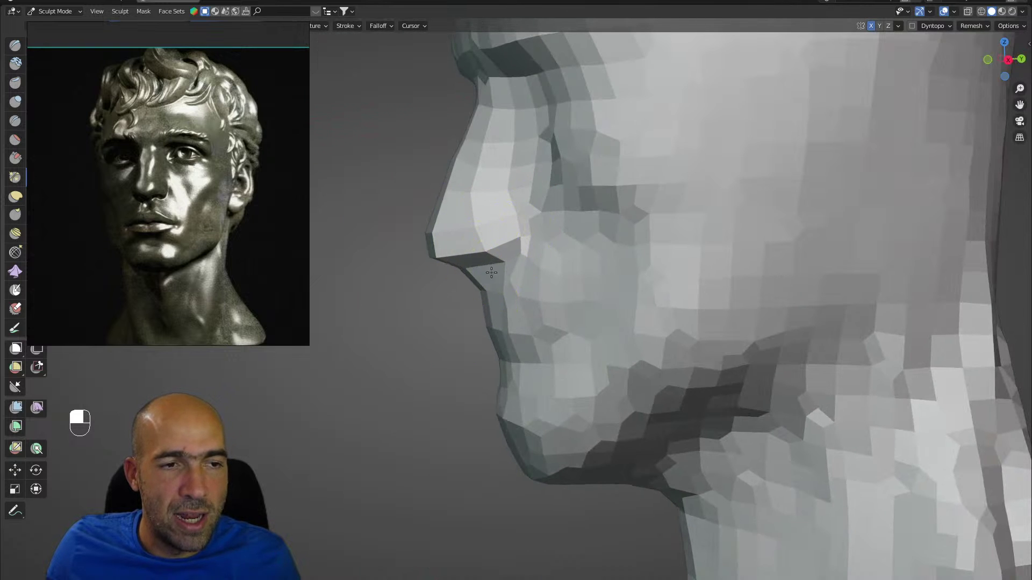
# Adjust the overall silhouette of the skull and neck from the side with the Grab brush.
pyautogui.keyDown('ctrl'); pyautogui.keyDown('alt'); pyautogui.moveTo(482, 345); pyautogui.dragTo(463, 376); pyautogui.keyUp('alt'); pyautogui.keyUp('ctrl')
pyautogui.moveTo(463, 372)
pyautogui.keyDown('alt'); pyautogui.mouseDown()
pyautogui.moveTo(479, 357)
pyautogui.moveTo(485, 368)
pyautogui.moveTo(525, 363)
pyautogui.moveTo(549, 396)
pyautogui.mouseUp(); pyautogui.keyUp('alt')
pyautogui.keyDown('alt'); pyautogui.moveTo(647, 219); pyautogui.dragTo(619, 221); pyautogui.keyUp('alt')
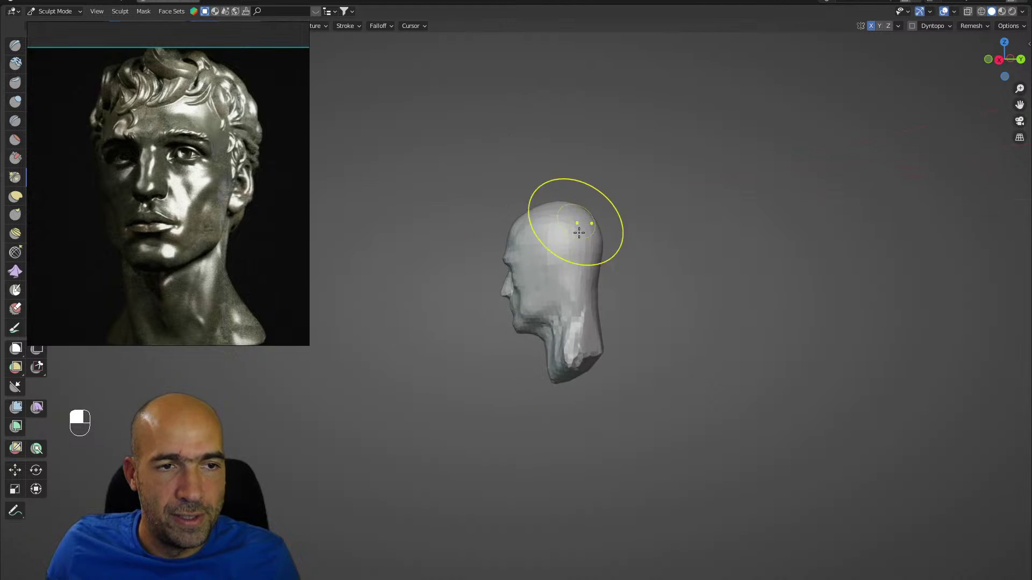
pyautogui.keyDown('alt'); pyautogui.moveTo(583, 364); pyautogui.dragTo(596, 345); pyautogui.keyUp('alt')
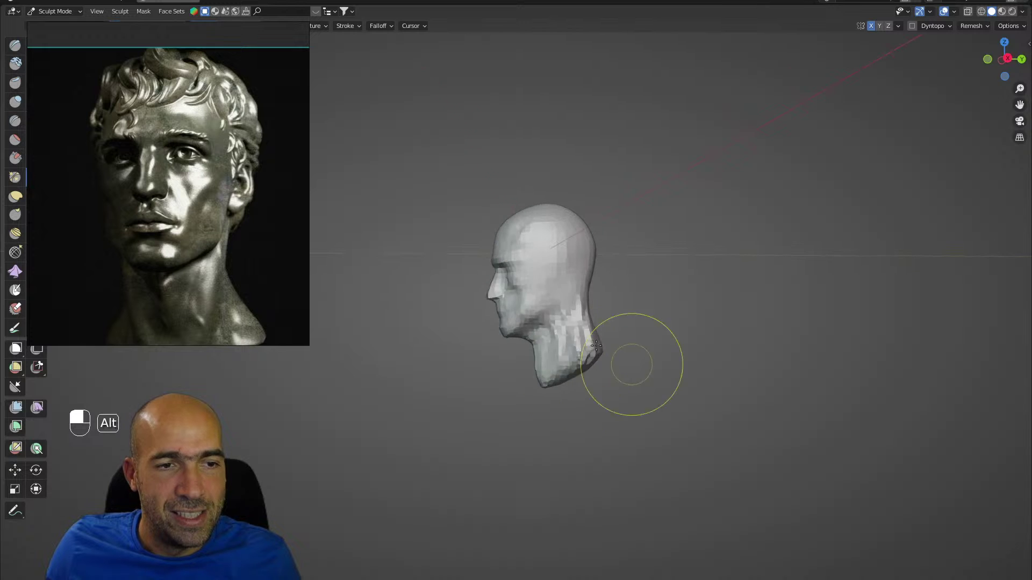
pyautogui.keyDown('alt'); pyautogui.moveTo(533, 403); pyautogui.dragTo(596, 397); pyautogui.keyUp('alt')
pyautogui.keyDown('ctrl'); pyautogui.keyDown('alt'); pyautogui.moveTo(596, 397); pyautogui.dragTo(603, 368); pyautogui.keyUp('alt'); pyautogui.keyUp('ctrl')
pyautogui.moveTo(637, 384)
pyautogui.keyDown('alt'); pyautogui.mouseDown()
pyautogui.moveTo(624, 378)
pyautogui.moveTo(625, 345)
pyautogui.moveTo(603, 339)
pyautogui.mouseUp(); pyautogui.keyUp('alt')
# Build up the neck muscle running from behind the jaw down to the front of the neck base.
pyautogui.press('2')
pyautogui.keyDown('alt'); pyautogui.moveTo(608, 275); pyautogui.dragTo(594, 283); pyautogui.keyUp('alt')
pyautogui.moveTo(603, 238); pyautogui.dragTo(526, 464)
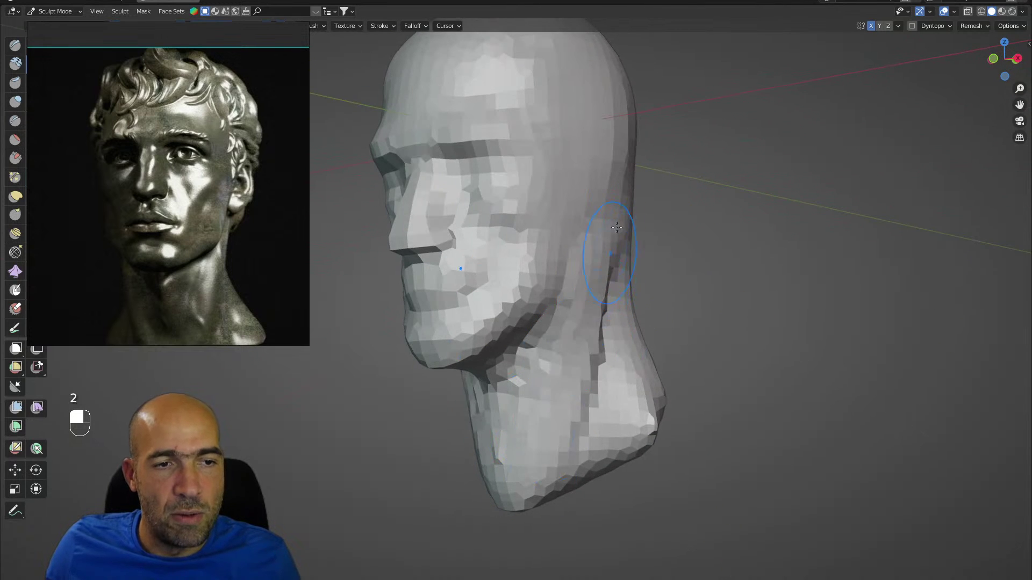
pyautogui.scroll(-3, 604, 430)
# Pull the sides of the neck base outward with an enlarged Grab brush to form the slope toward the shoulders.
pyautogui.press('g')
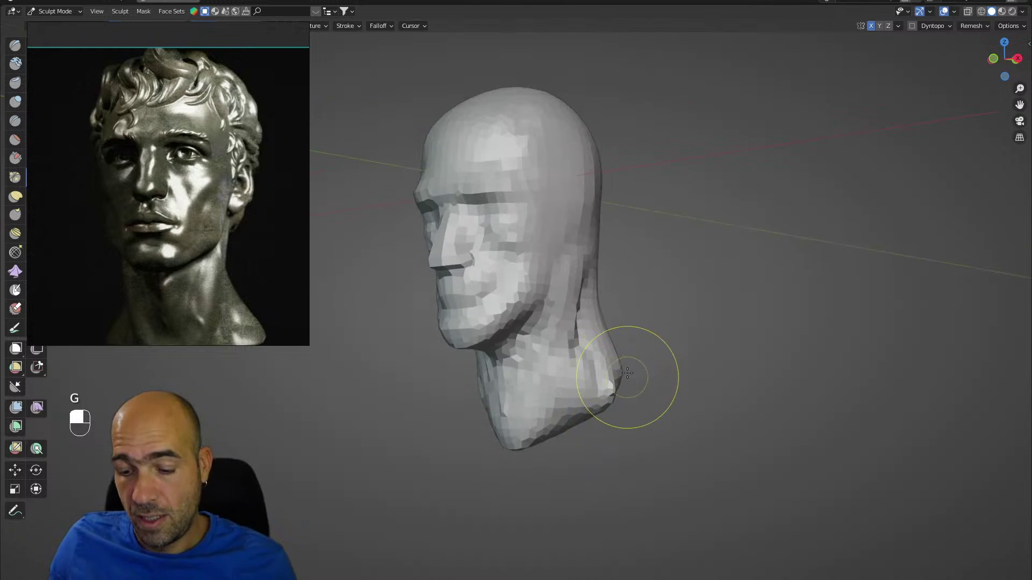
pyautogui.press(']')
pyautogui.press(']')
pyautogui.press(']')
pyautogui.keyDown('alt'); pyautogui.moveTo(668, 395); pyautogui.dragTo(527, 397); pyautogui.keyUp('alt')
pyautogui.moveTo(575, 399)
pyautogui.mouseDown()
pyautogui.moveTo(536, 412)
pyautogui.moveTo(652, 363)
pyautogui.moveTo(541, 379)
pyautogui.mouseUp()
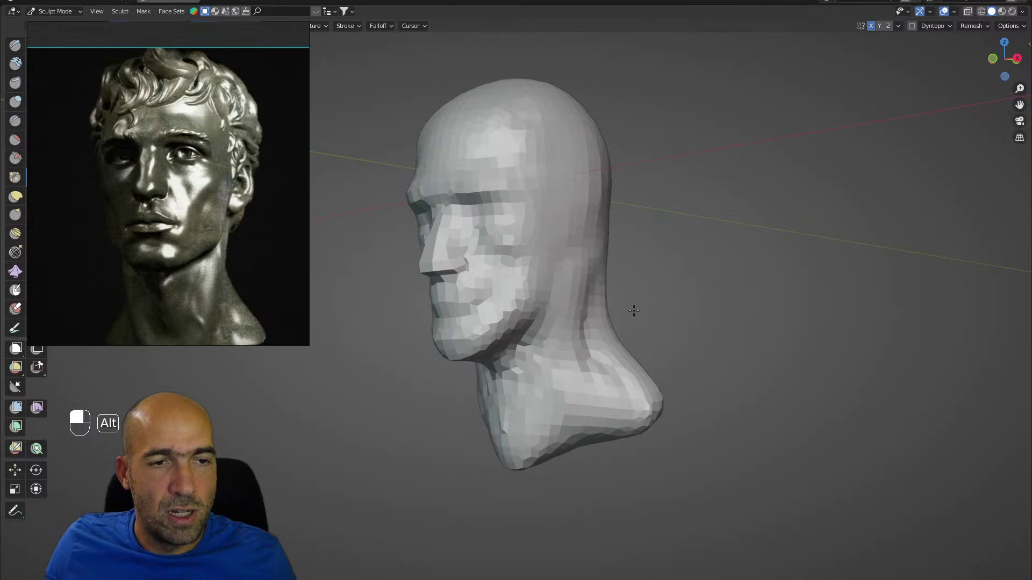
pyautogui.keyDown('alt'); pyautogui.moveTo(633, 311); pyautogui.dragTo(639, 313); pyautogui.keyUp('alt')
# Blend the side of the neck into the shoulder slope and adjust its front outline with Grab.
pyautogui.press('2')
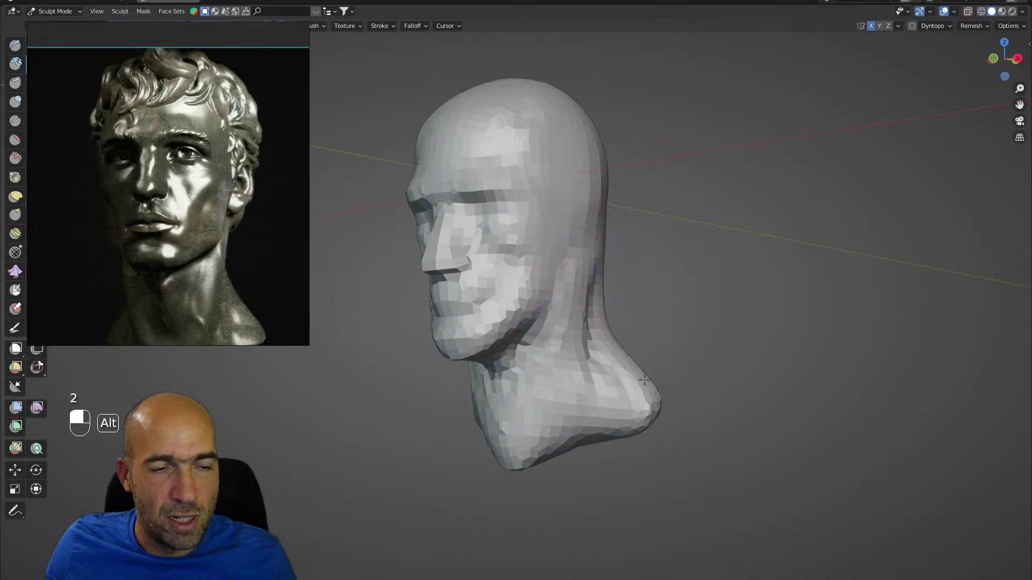
pyautogui.moveTo(645, 380)
pyautogui.keyDown('alt'); pyautogui.mouseDown()
pyautogui.moveTo(579, 322)
pyautogui.moveTo(569, 376)
pyautogui.mouseUp(); pyautogui.keyUp('alt')
pyautogui.press('g')
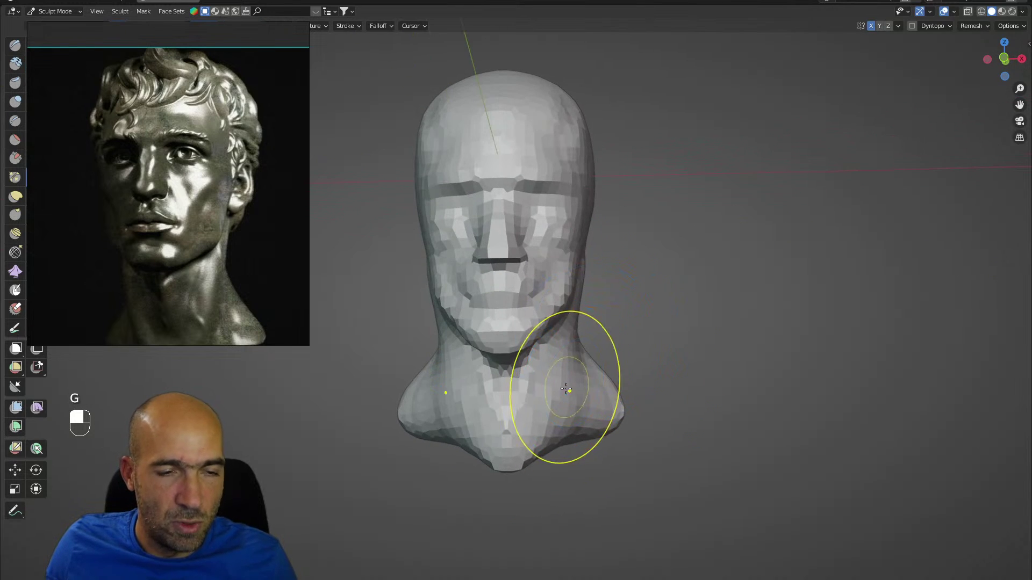
pyautogui.keyDown('ctrl'); pyautogui.moveTo(616, 322); pyautogui.dragTo(511, 196, button='middle'); pyautogui.keyUp('ctrl')
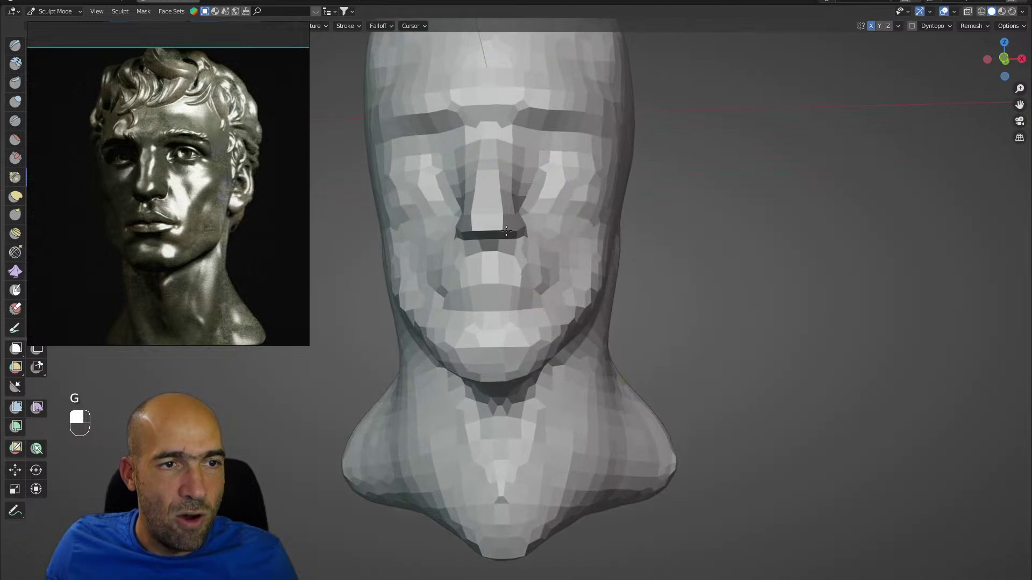
# Carve the eye sockets deeper beneath the brow ridge with a smaller brush.
pyautogui.moveTo(506, 231)
pyautogui.keyDown('alt'); pyautogui.mouseDown()
pyautogui.moveTo(546, 224)
pyautogui.moveTo(558, 265)
pyautogui.moveTo(539, 162)
pyautogui.mouseUp(); pyautogui.keyUp('alt')
pyautogui.press('1')
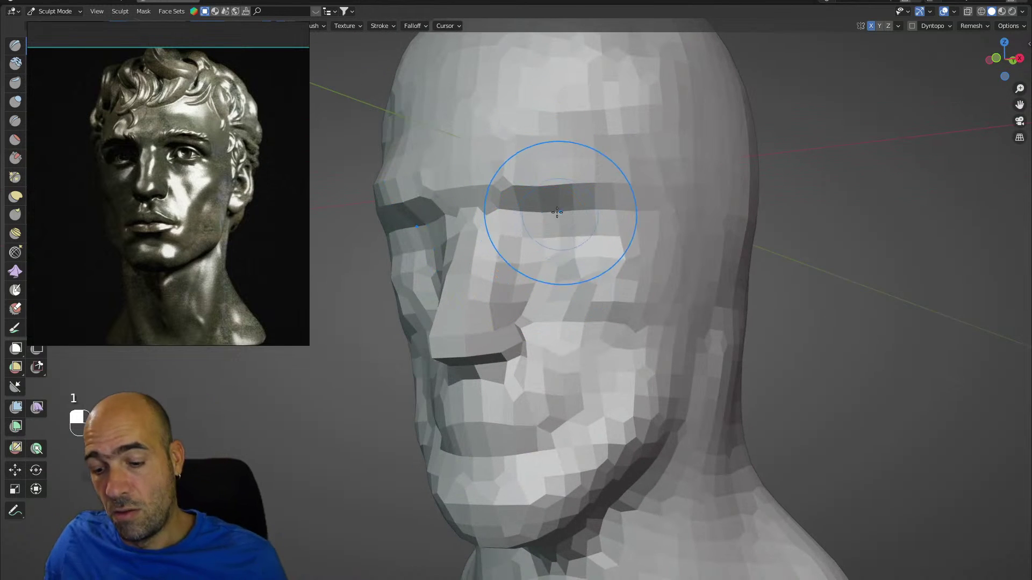
pyautogui.press('[')
pyautogui.press('[')
pyautogui.press('[')
pyautogui.moveTo(535, 248)
pyautogui.keyDown('ctrl'); pyautogui.mouseDown()
pyautogui.moveTo(535, 224)
pyautogui.moveTo(534, 256)
pyautogui.moveTo(576, 272)
pyautogui.moveTo(539, 288)
pyautogui.moveTo(548, 267)
pyautogui.mouseUp(); pyautogui.keyUp('ctrl')
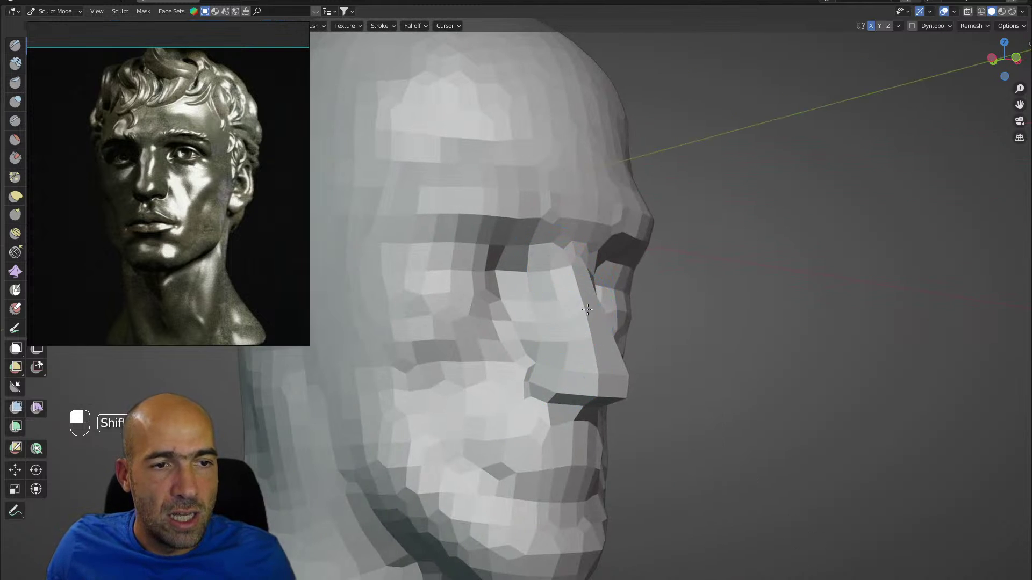
# Shape the plane beside the nose and recess the area between the nose bridge and the upper cheek.
pyautogui.moveTo(588, 309); pyautogui.dragTo(569, 304, button='middle')
pyautogui.moveTo(556, 306)
pyautogui.mouseDown()
pyautogui.moveTo(534, 286)
pyautogui.moveTo(500, 322)
pyautogui.moveTo(517, 325)
pyautogui.mouseUp()
pyautogui.keyDown('ctrl'); pyautogui.moveTo(475, 289); pyautogui.dragTo(548, 339); pyautogui.keyUp('ctrl')
pyautogui.moveTo(472, 300)
pyautogui.keyDown('alt'); pyautogui.mouseDown()
pyautogui.moveTo(553, 368)
pyautogui.moveTo(558, 323)
pyautogui.moveTo(394, 173)
pyautogui.mouseUp(); pyautogui.keyUp('alt')
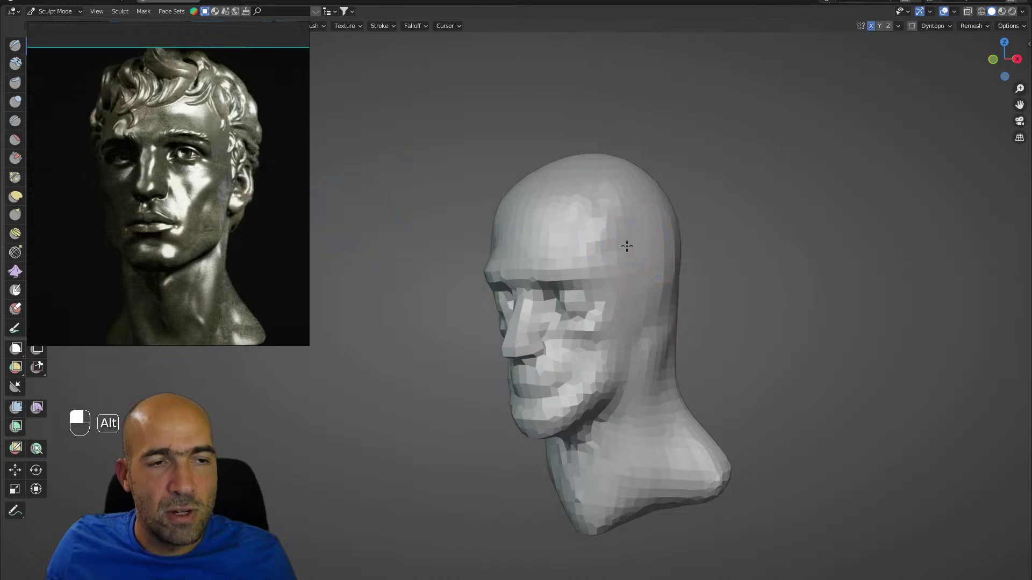
# Recess the temples beside the brow and define the cheekbone line running back toward the ear.
pyautogui.keyDown('alt'); pyautogui.moveTo(627, 246); pyautogui.dragTo(553, 270); pyautogui.keyUp('alt')
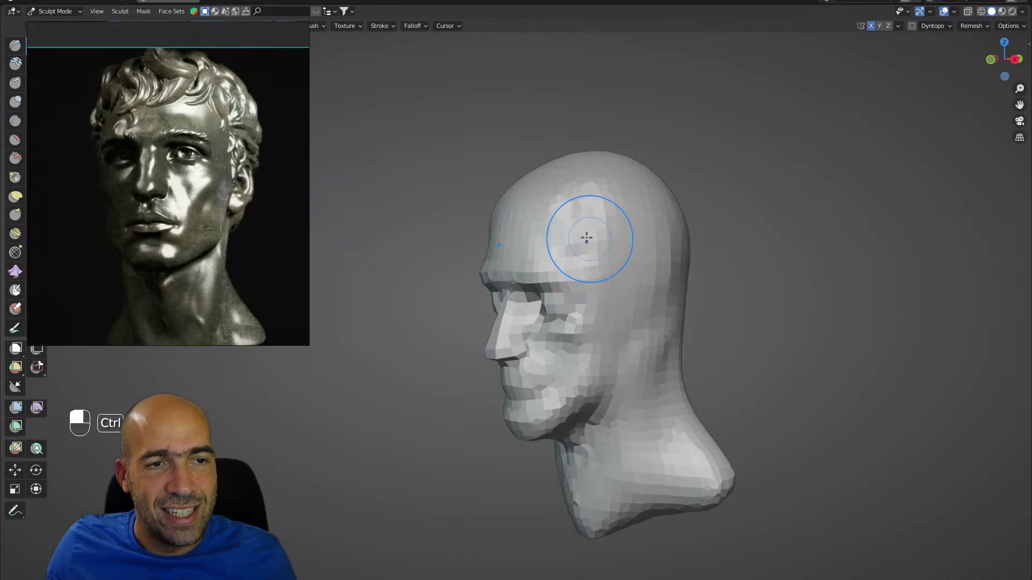
pyautogui.keyDown('alt'); pyautogui.moveTo(613, 308); pyautogui.dragTo(621, 294); pyautogui.keyUp('alt')
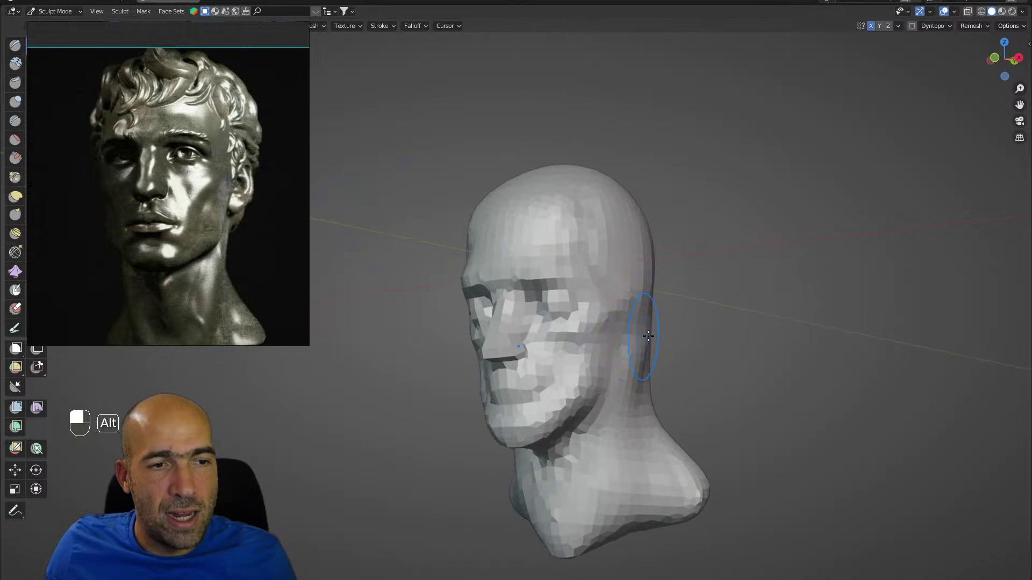
pyautogui.moveTo(648, 336)
pyautogui.keyDown('alt'); pyautogui.mouseDown()
pyautogui.moveTo(615, 357)
pyautogui.moveTo(665, 266)
pyautogui.mouseUp(); pyautogui.keyUp('alt')
pyautogui.keyDown('alt'); pyautogui.moveTo(665, 266); pyautogui.dragTo(642, 290); pyautogui.keyUp('alt')
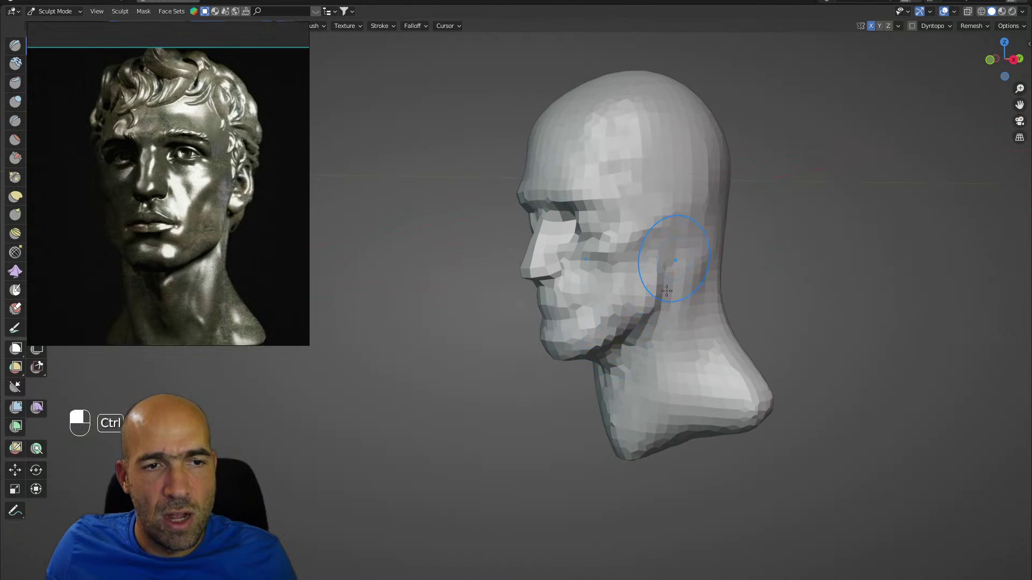
# Adjust the skull's width and profile from the front, three-quarter and side views with a larger Grab brush.
pyautogui.moveTo(667, 291)
pyautogui.keyDown('alt'); pyautogui.mouseDown()
pyautogui.moveTo(651, 359)
pyautogui.moveTo(640, 355)
pyautogui.moveTo(689, 318)
pyautogui.moveTo(657, 277)
pyautogui.moveTo(721, 268)
pyautogui.moveTo(729, 250)
pyautogui.moveTo(742, 285)
pyautogui.mouseUp(); pyautogui.keyUp('alt')
pyautogui.press('g')
pyautogui.press(']')
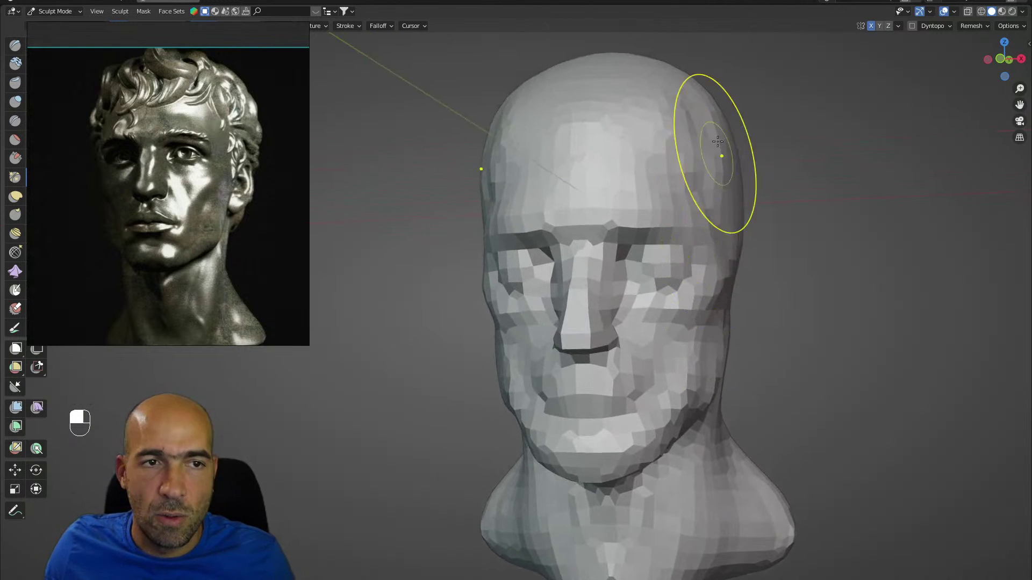
pyautogui.keyDown('ctrl'); pyautogui.keyDown('alt'); pyautogui.moveTo(766, 155); pyautogui.dragTo(637, 131); pyautogui.keyUp('alt'); pyautogui.keyUp('ctrl')
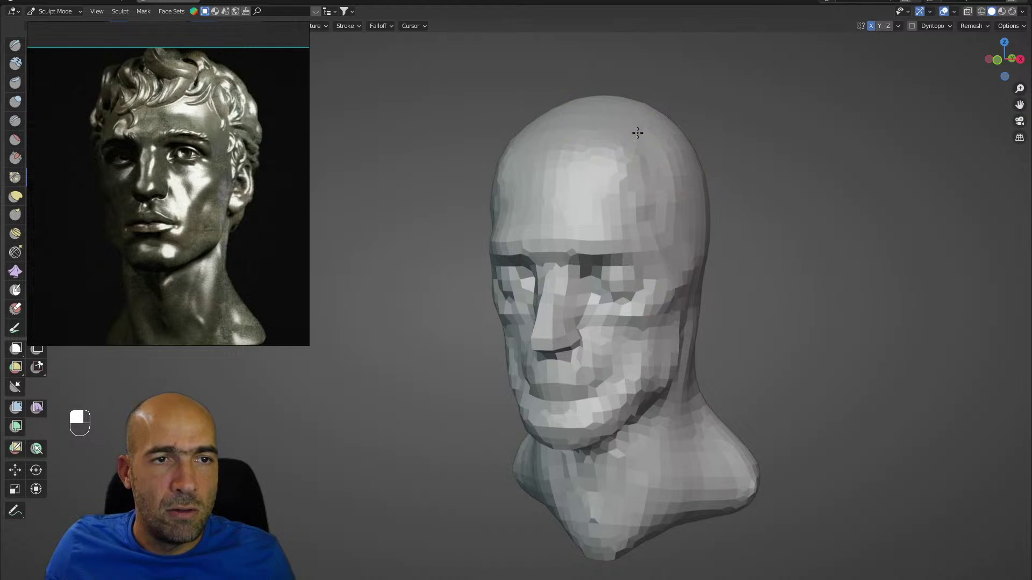
pyautogui.keyDown('alt'); pyautogui.moveTo(711, 148); pyautogui.dragTo(685, 156); pyautogui.keyUp('alt')
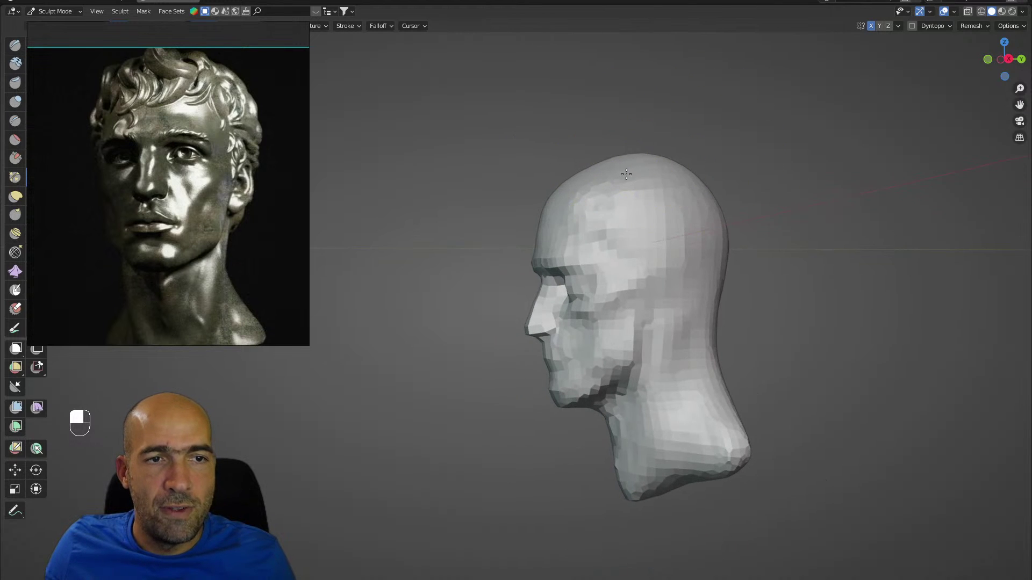
pyautogui.keyDown('alt'); pyautogui.moveTo(728, 202); pyautogui.dragTo(822, 211); pyautogui.keyUp('alt')
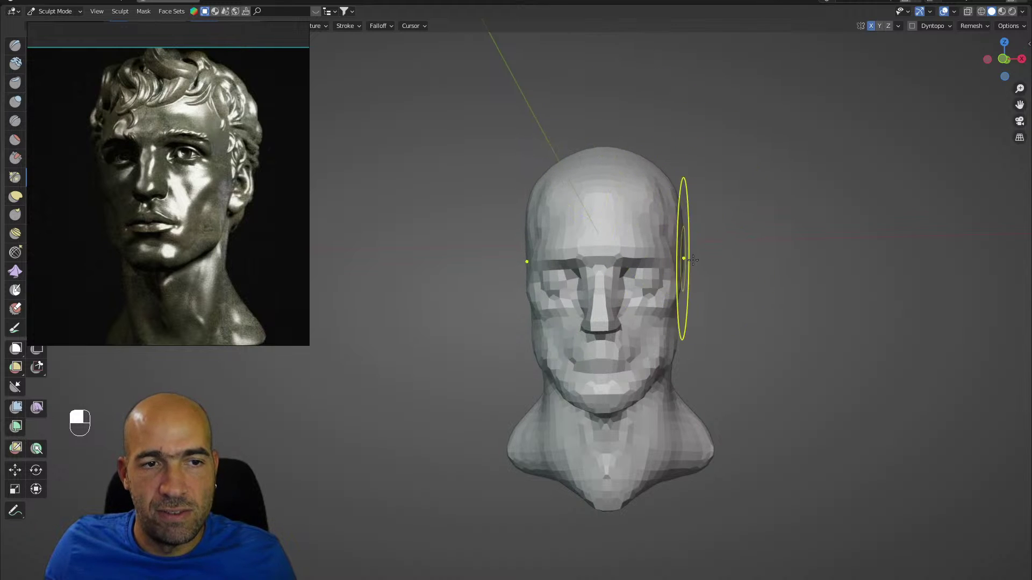
# Shape the rear corners of the jaw with Grab and balance the jaw width from the front.
pyautogui.keyDown('alt'); pyautogui.moveTo(692, 260); pyautogui.dragTo(572, 250); pyautogui.keyUp('alt')
pyautogui.keyDown('alt'); pyautogui.moveTo(581, 277); pyautogui.dragTo(649, 273); pyautogui.keyUp('alt')
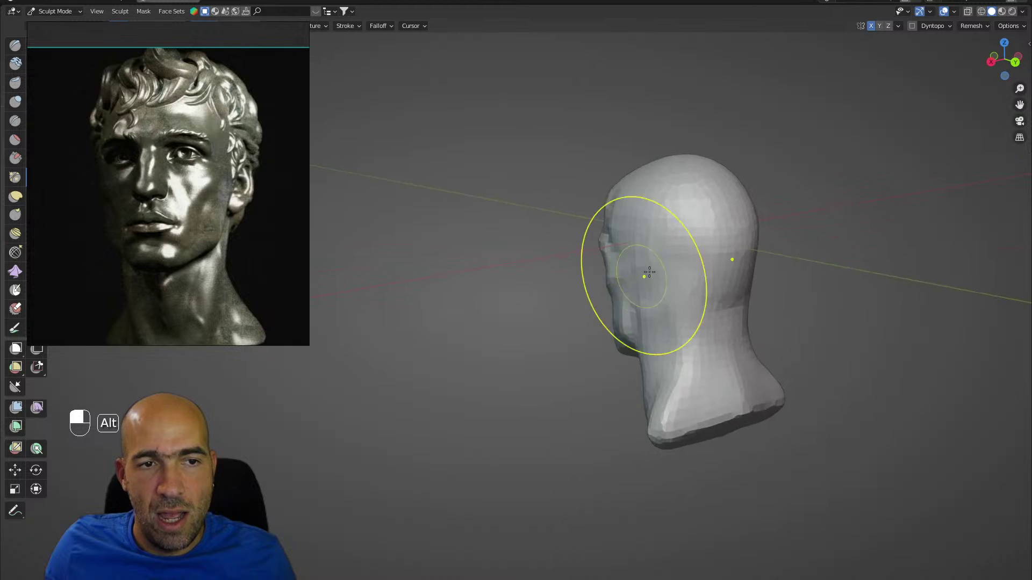
pyautogui.keyDown('alt'); pyautogui.moveTo(623, 328); pyautogui.dragTo(691, 323); pyautogui.keyUp('alt')
pyautogui.scroll(3, 678, 330)
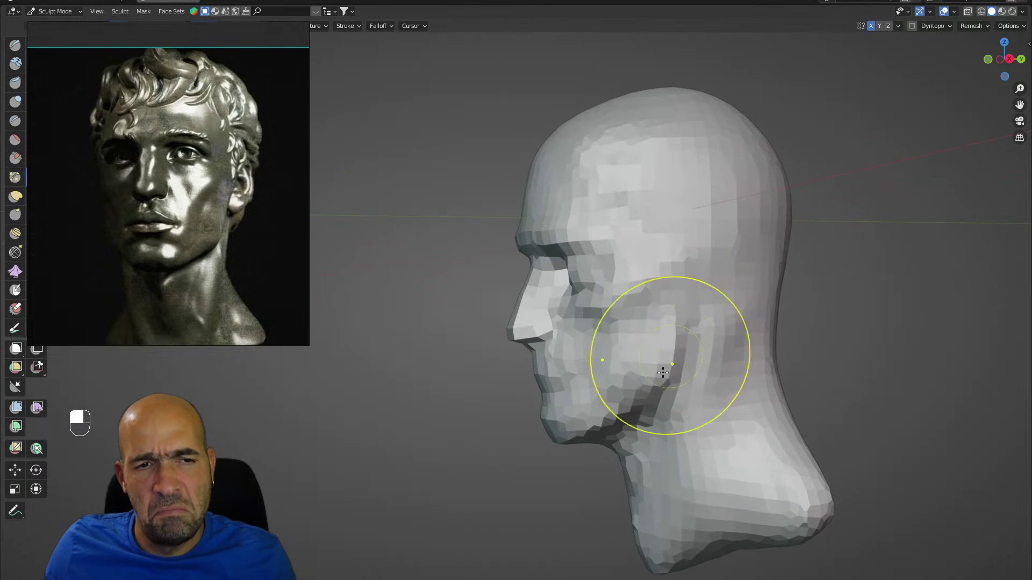
pyautogui.moveTo(635, 409)
pyautogui.keyDown('alt'); pyautogui.mouseDown()
pyautogui.moveTo(660, 406)
pyautogui.moveTo(662, 377)
pyautogui.mouseUp(); pyautogui.keyUp('alt')
pyautogui.scroll(2, 661, 404)
pyautogui.scroll(3, 661, 338)
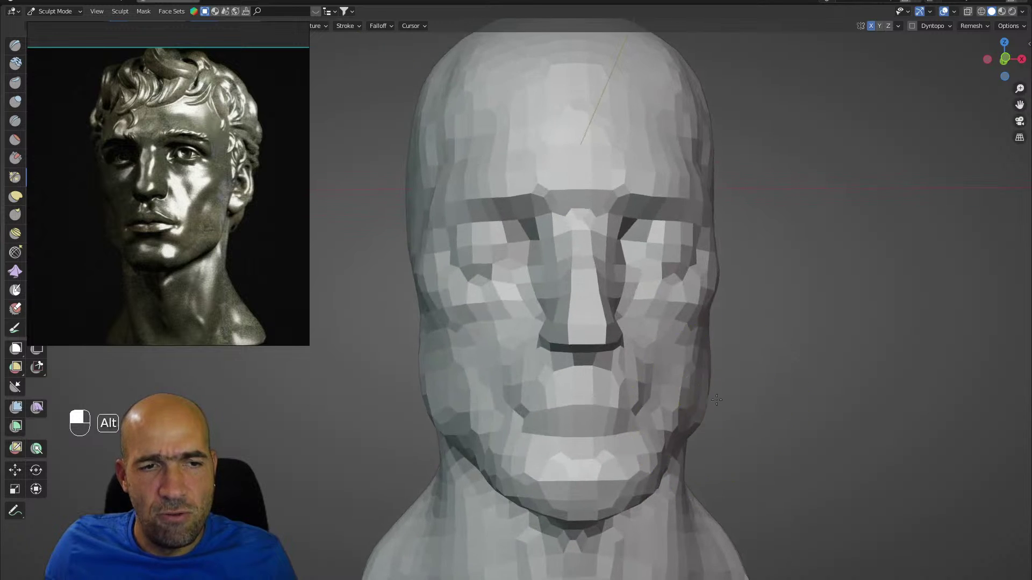
pyautogui.keyDown('alt'); pyautogui.moveTo(660, 437); pyautogui.dragTo(681, 397); pyautogui.keyUp('alt')
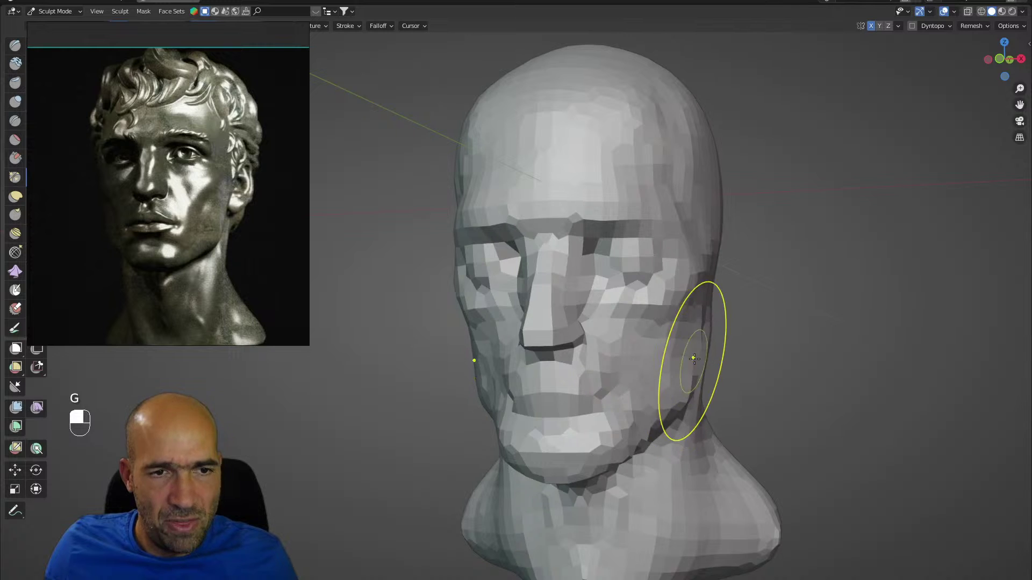
pyautogui.keyDown('alt'); pyautogui.moveTo(746, 371); pyautogui.dragTo(693, 373); pyautogui.keyUp('alt')
# Refine the surface between the cheekbone and the jaw angle with a smaller brush.
pyautogui.press('2')
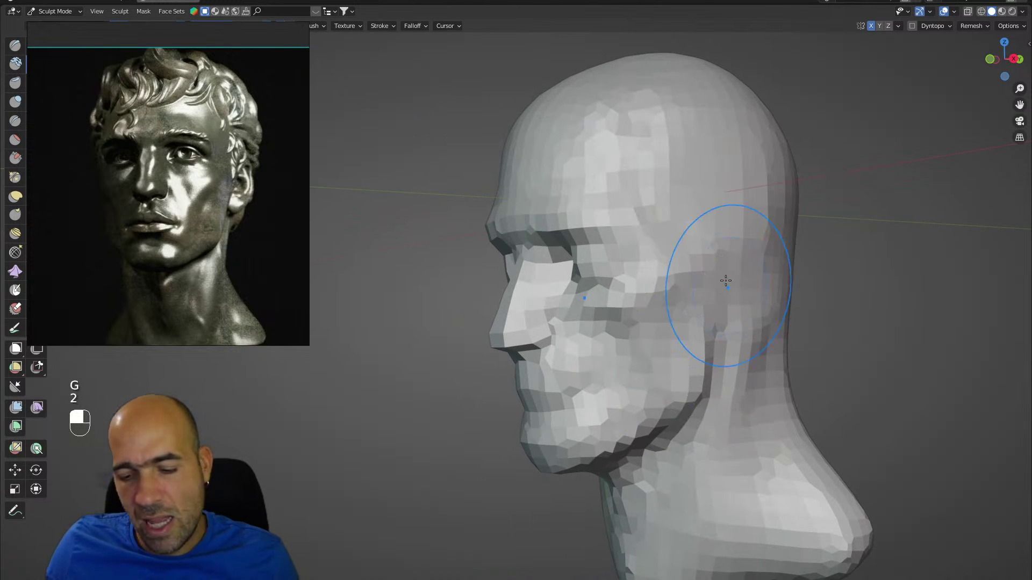
pyautogui.press('[')
pyautogui.moveTo(664, 330); pyautogui.dragTo(654, 337)
# Paint a mask over the ear area on the side of the head and invert it.
pyautogui.moveTo(710, 365)
pyautogui.keyDown('alt'); pyautogui.mouseDown()
pyautogui.moveTo(686, 368)
pyautogui.moveTo(734, 365)
pyautogui.moveTo(713, 347)
pyautogui.mouseUp(); pyautogui.keyUp('alt')
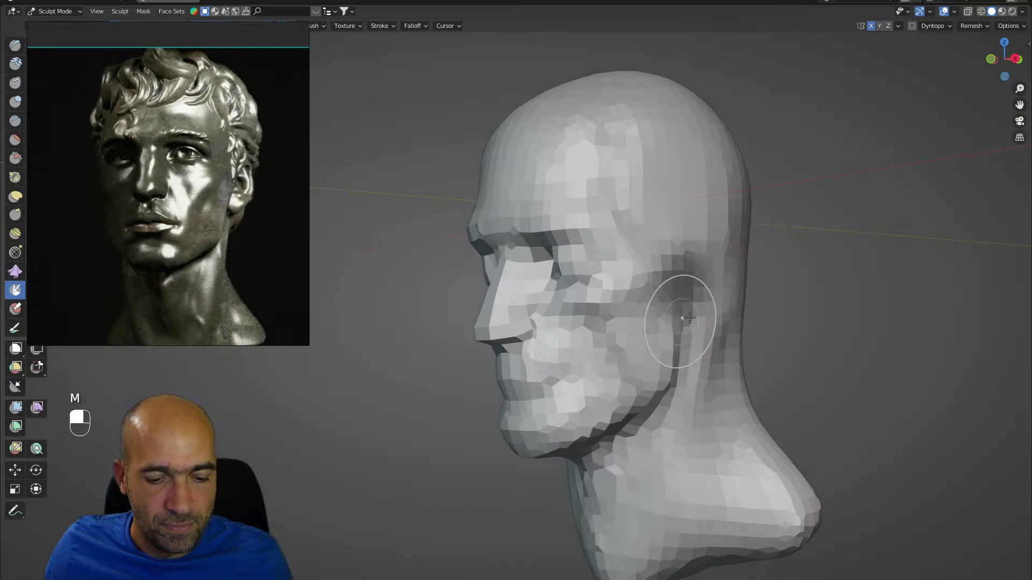
pyautogui.press('a')
pyautogui.keyDown('alt'); pyautogui.moveTo(673, 316); pyautogui.dragTo(734, 313); pyautogui.keyUp('alt')
# Pull the unmasked patch outward and back into a rough ear with an enlarged Grab brush, and clear the mask.
pyautogui.press('g')
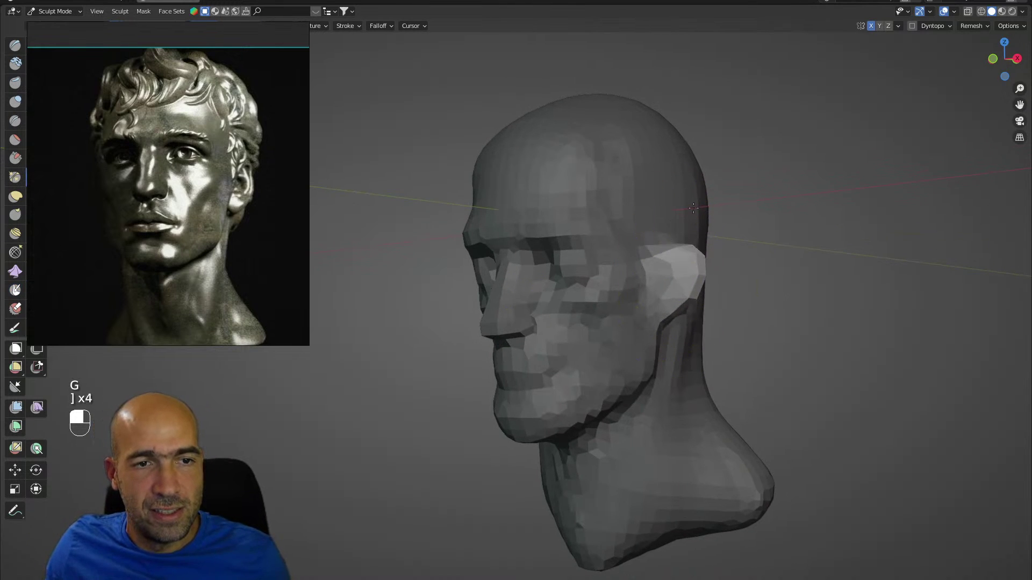
pyautogui.keyDown('alt'); pyautogui.moveTo(742, 283); pyautogui.dragTo(689, 240); pyautogui.keyUp('alt')
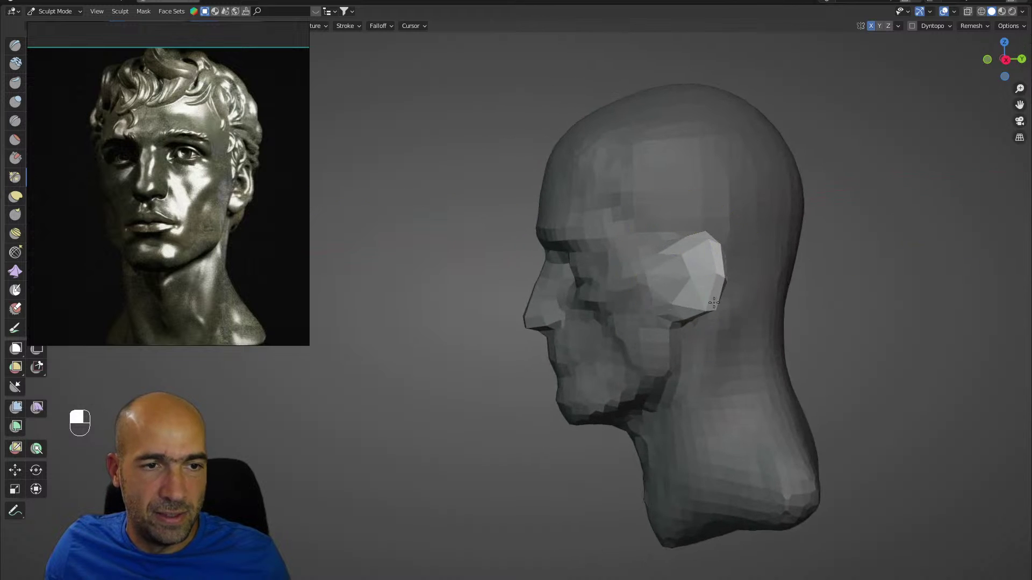
pyautogui.press('a')
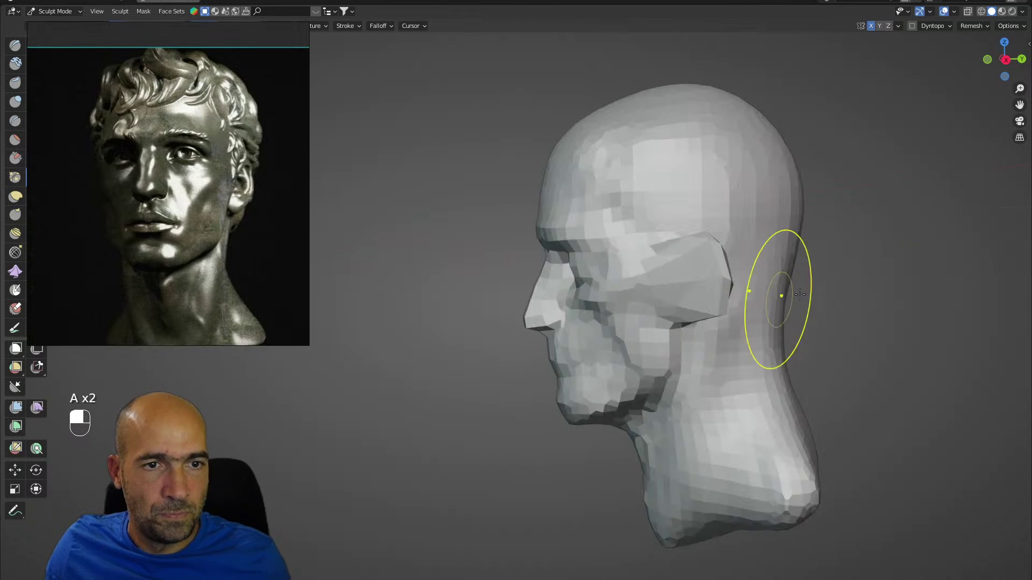
# Shape the rough ears with Grab, adjusting their placement in profile and their flare from the front.
pyautogui.scroll(-2, 752, 296)
pyautogui.moveTo(640, 290); pyautogui.dragTo(648, 267)
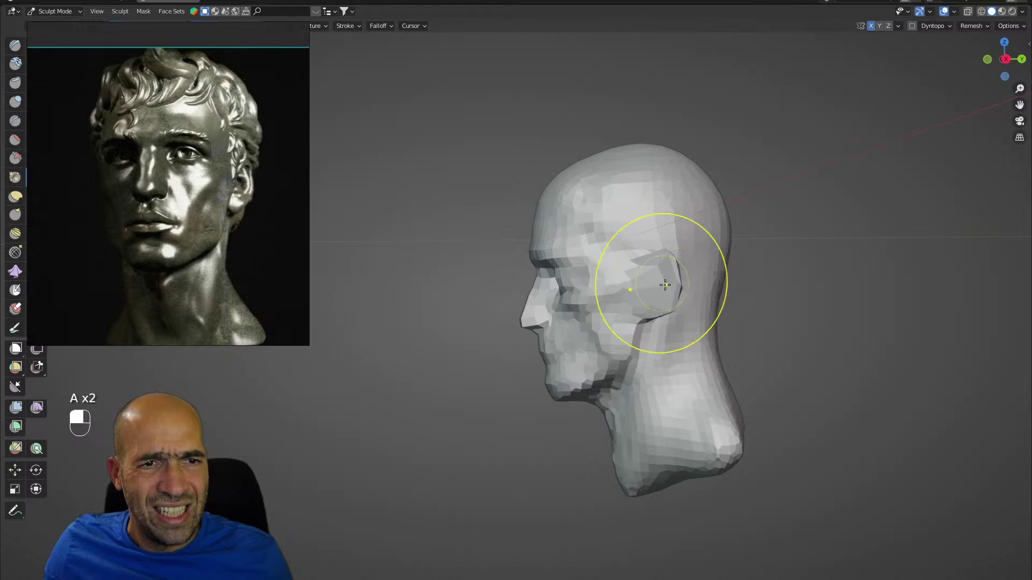
pyautogui.keyDown('ctrl'); pyautogui.keyDown('alt'); pyautogui.moveTo(725, 302); pyautogui.dragTo(723, 285); pyautogui.keyUp('alt'); pyautogui.keyUp('ctrl')
pyautogui.moveTo(723, 285)
pyautogui.keyDown('alt'); pyautogui.mouseDown()
pyautogui.moveTo(746, 291)
pyautogui.moveTo(734, 324)
pyautogui.mouseUp(); pyautogui.keyUp('alt')
pyautogui.keyDown('alt'); pyautogui.moveTo(735, 325); pyautogui.dragTo(795, 293); pyautogui.keyUp('alt')
pyautogui.moveTo(768, 288)
pyautogui.keyDown('alt'); pyautogui.keyDown('shift'); pyautogui.mouseDown()
pyautogui.moveTo(778, 295)
pyautogui.moveTo(752, 309)
pyautogui.moveTo(784, 319)
pyautogui.mouseUp(); pyautogui.keyUp('shift'); pyautogui.keyUp('alt')
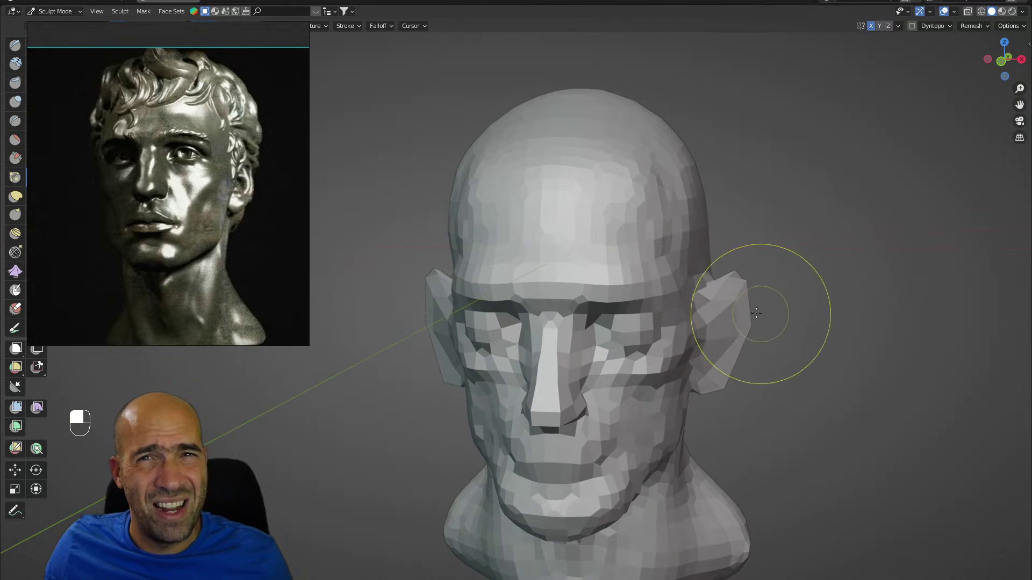
pyautogui.moveTo(705, 346)
pyautogui.keyDown('ctrl'); pyautogui.keyDown('alt'); pyautogui.mouseDown()
pyautogui.moveTo(760, 346)
pyautogui.moveTo(703, 334)
pyautogui.mouseUp(); pyautogui.keyUp('alt'); pyautogui.keyUp('ctrl')
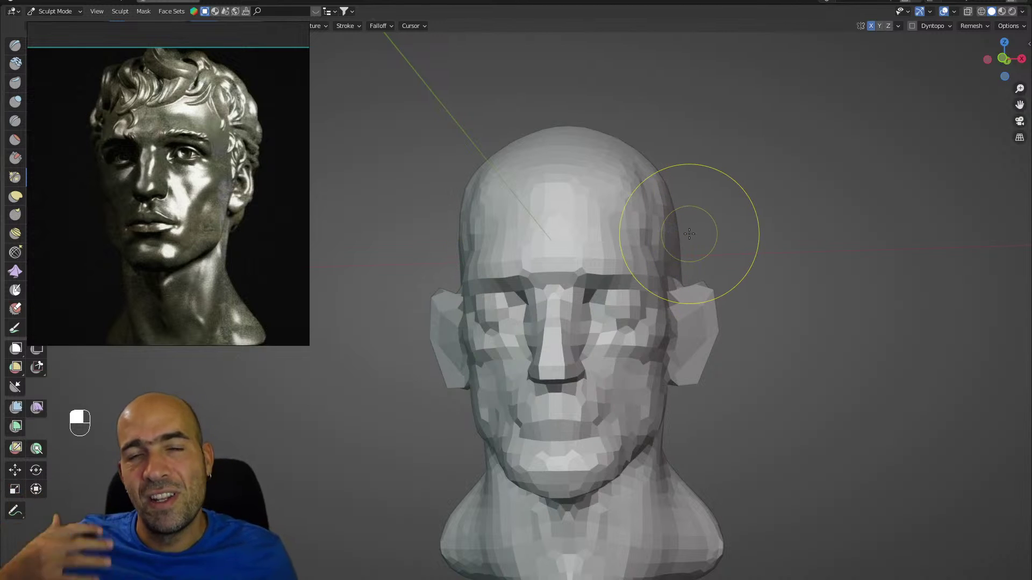
# Sculpt the forehead planes above the brow ridge with a smaller brush.
pyautogui.press('1')
pyautogui.press('[')
pyautogui.press('[')
pyautogui.press('[')
pyautogui.press('[')
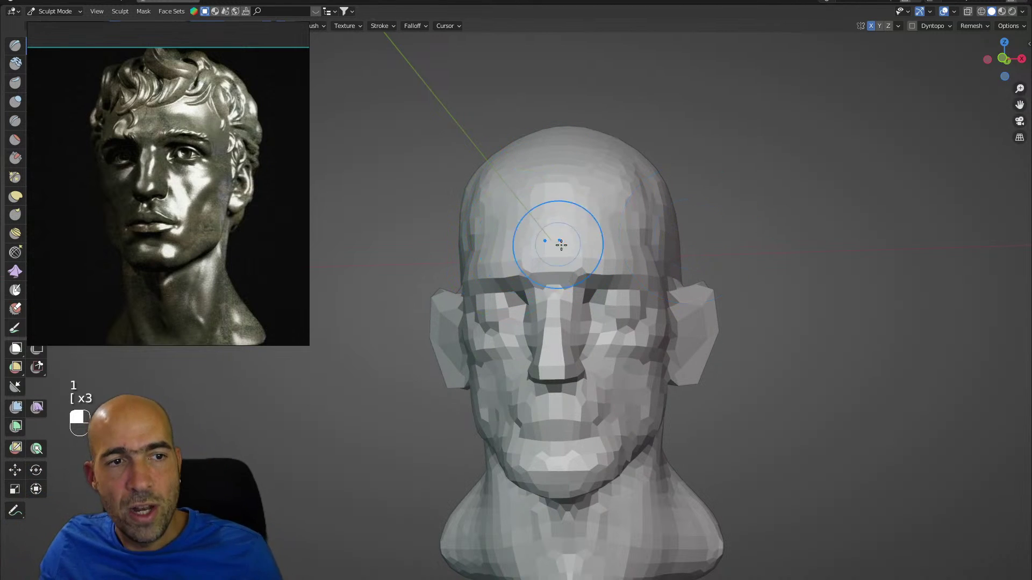
pyautogui.moveTo(621, 221)
pyautogui.keyDown('alt'); pyautogui.mouseDown()
pyautogui.moveTo(611, 219)
pyautogui.moveTo(620, 197)
pyautogui.moveTo(583, 184)
pyautogui.mouseUp(); pyautogui.keyUp('alt')
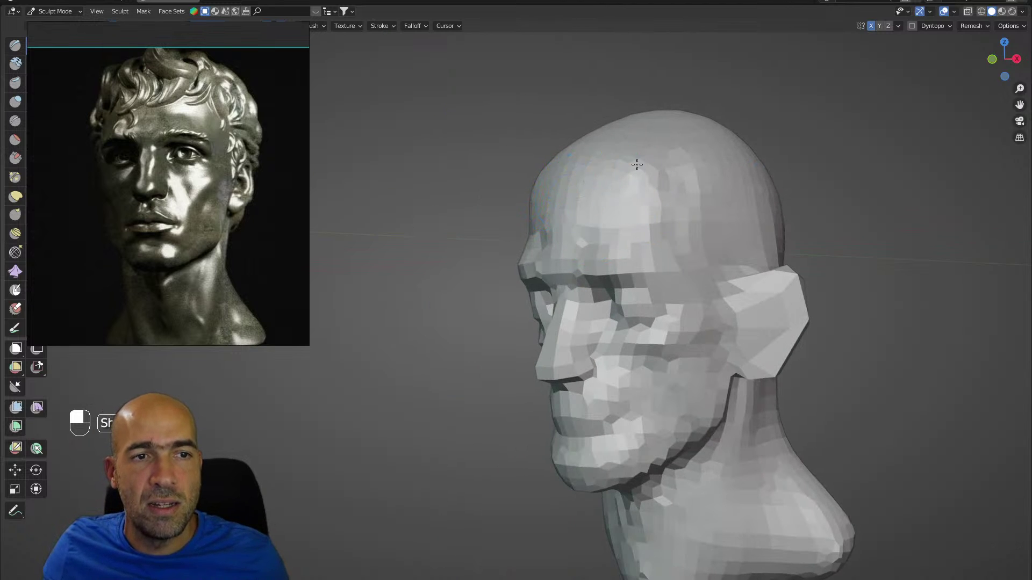
# Hollow the cheeks below the cheekbones and smooth the transition toward the mouth and jaw.
pyautogui.keyDown('alt'); pyautogui.moveTo(696, 221); pyautogui.dragTo(726, 234); pyautogui.keyUp('alt')
pyautogui.moveTo(650, 408)
pyautogui.keyDown('ctrl'); pyautogui.keyDown('alt'); pyautogui.mouseDown()
pyautogui.moveTo(647, 322)
pyautogui.moveTo(613, 363)
pyautogui.mouseUp(); pyautogui.keyUp('alt'); pyautogui.keyUp('ctrl')
pyautogui.moveTo(622, 438)
pyautogui.keyDown('shift'); pyautogui.mouseDown()
pyautogui.moveTo(588, 466)
pyautogui.moveTo(660, 411)
pyautogui.moveTo(607, 312)
pyautogui.mouseUp(); pyautogui.keyUp('shift')
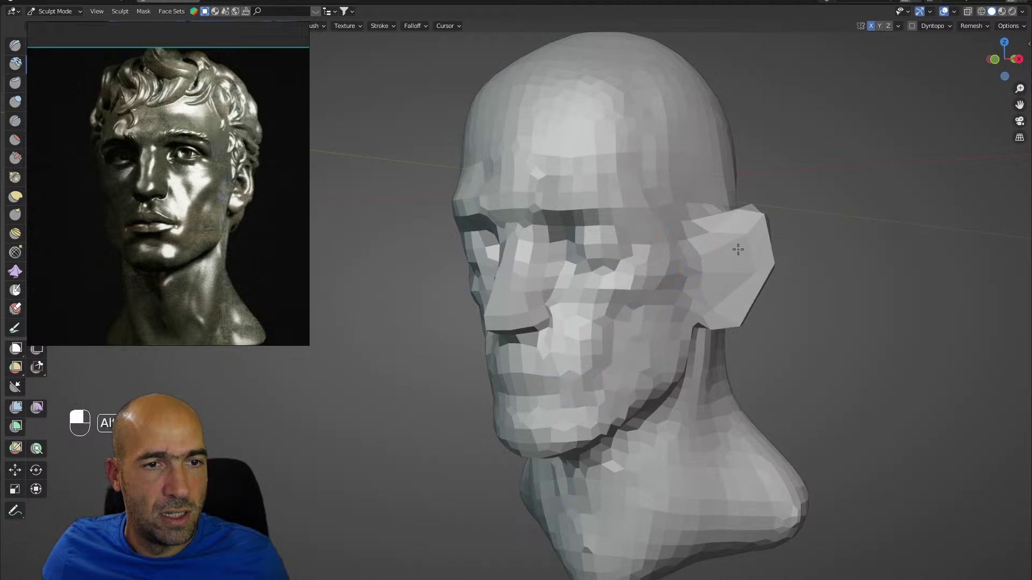
# Raise the lower ends of the ears with an enlarged Grab brush and adjust the ear shape from the side.
pyautogui.keyDown('alt'); pyautogui.moveTo(738, 249); pyautogui.dragTo(658, 336); pyautogui.keyUp('alt')
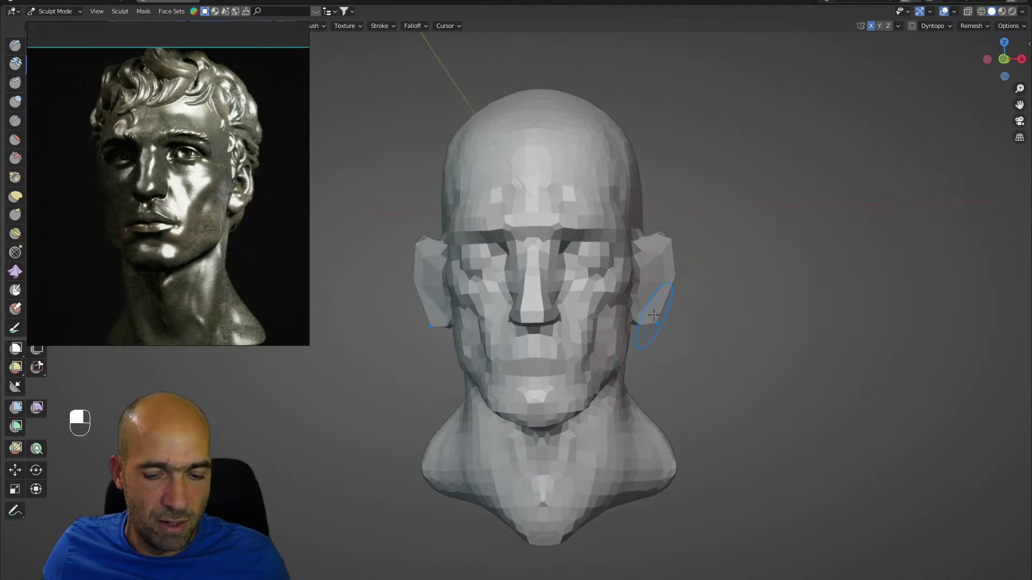
pyautogui.press('g')
pyautogui.press(']')
pyautogui.press(']')
pyautogui.press(']')
pyautogui.press(']')
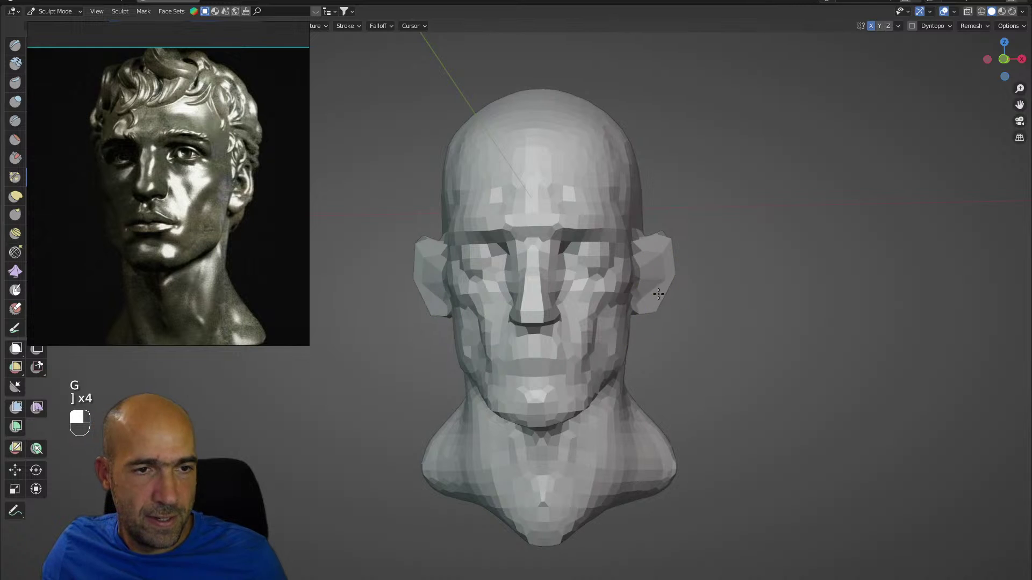
pyautogui.moveTo(695, 260)
pyautogui.keyDown('alt'); pyautogui.mouseDown()
pyautogui.moveTo(641, 242)
pyautogui.moveTo(696, 248)
pyautogui.moveTo(740, 230)
pyautogui.mouseUp(); pyautogui.keyUp('alt')
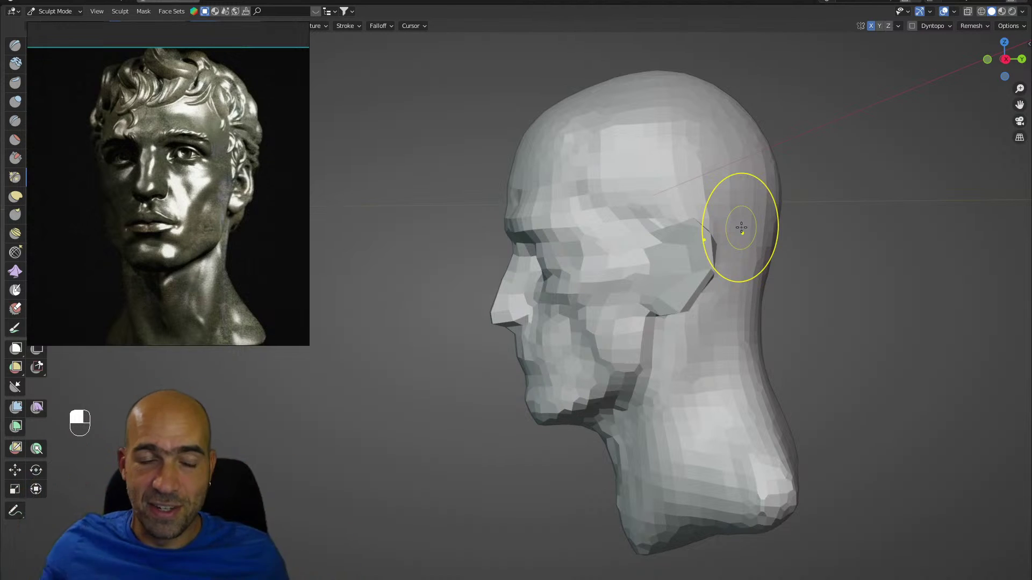
pyautogui.moveTo(760, 144)
pyautogui.keyDown('alt'); pyautogui.mouseDown()
pyautogui.moveTo(894, 226)
pyautogui.moveTo(726, 322)
pyautogui.mouseUp(); pyautogui.keyUp('alt')
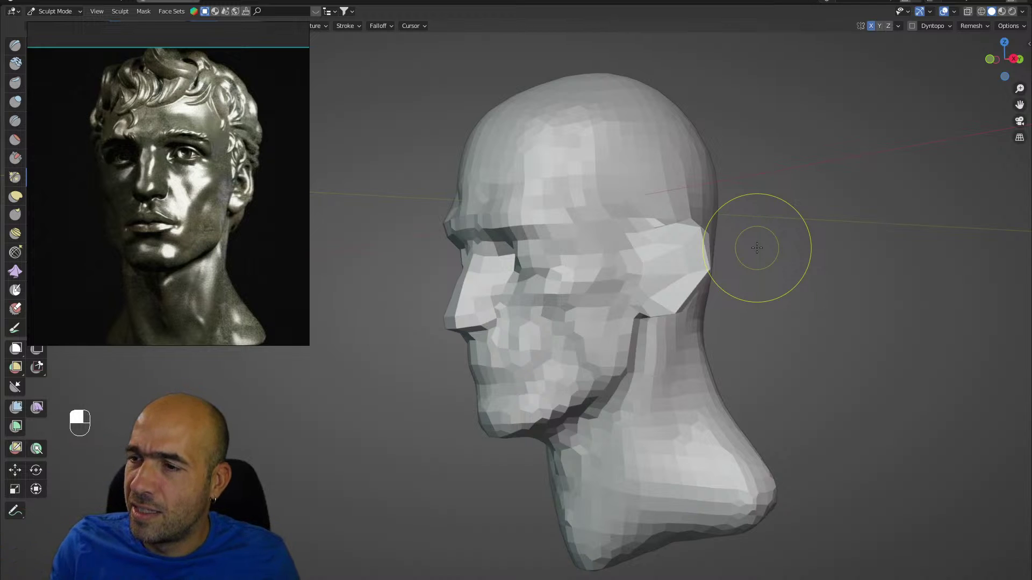
pyautogui.moveTo(858, 270)
pyautogui.keyDown('alt'); pyautogui.mouseDown()
pyautogui.moveTo(876, 276)
pyautogui.moveTo(867, 273)
pyautogui.mouseUp(); pyautogui.keyUp('alt')
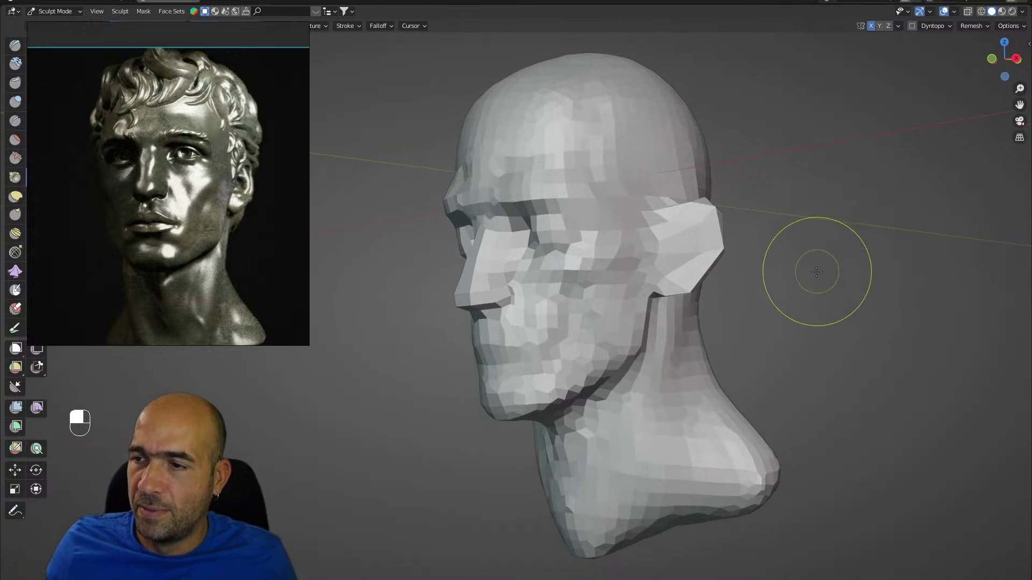
# Adjust the front contour of the neck and the slope toward the shoulders with Grab, checking from the side and front.
pyautogui.click(775, 257)
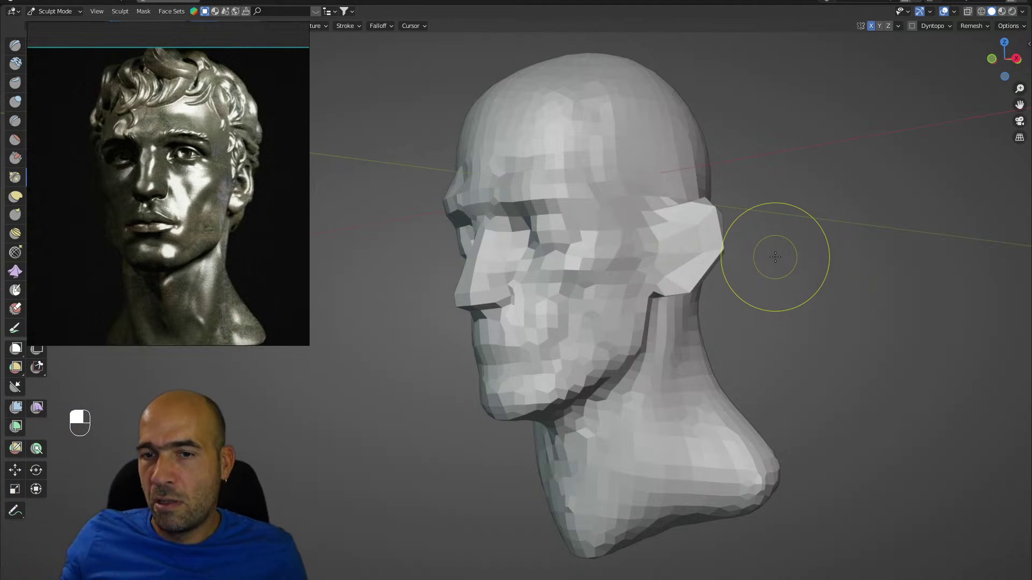
pyautogui.keyDown('alt'); pyautogui.moveTo(734, 339); pyautogui.dragTo(644, 363); pyautogui.keyUp('alt')
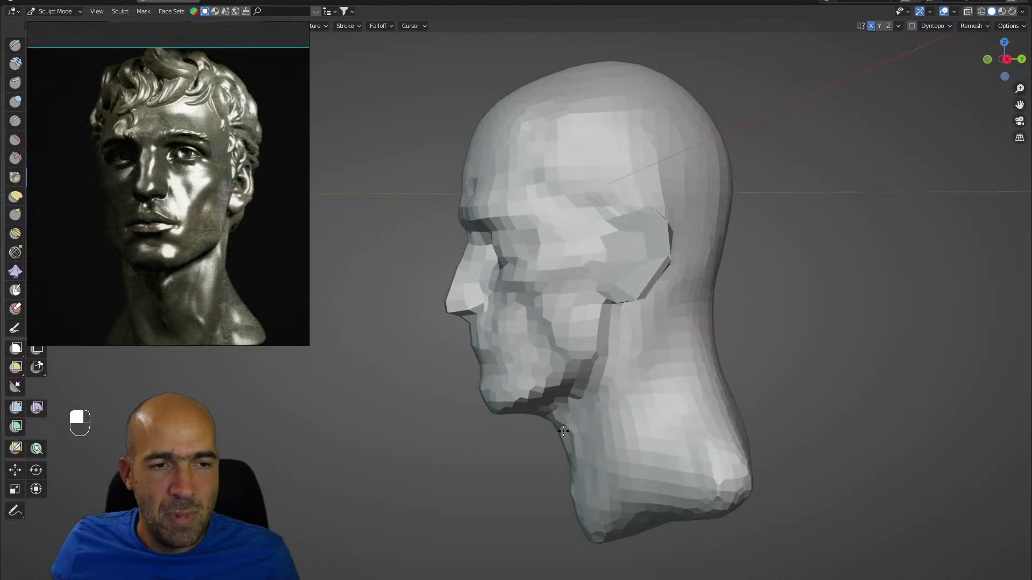
pyautogui.moveTo(576, 499); pyautogui.dragTo(593, 507)
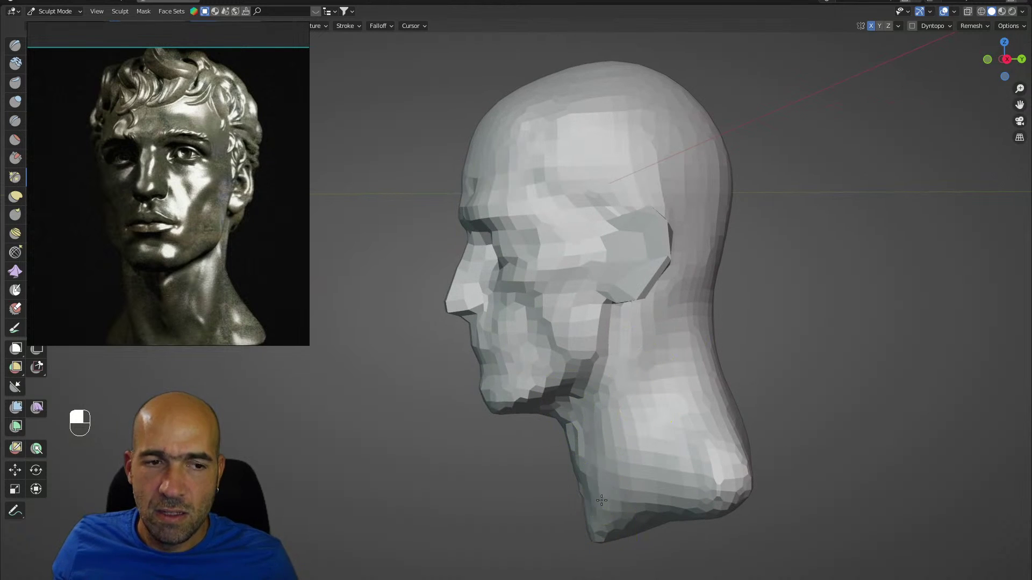
pyautogui.moveTo(603, 456)
pyautogui.mouseDown()
pyautogui.moveTo(612, 454)
pyautogui.moveTo(600, 381)
pyautogui.moveTo(624, 363)
pyautogui.moveTo(672, 369)
pyautogui.moveTo(625, 402)
pyautogui.mouseUp()
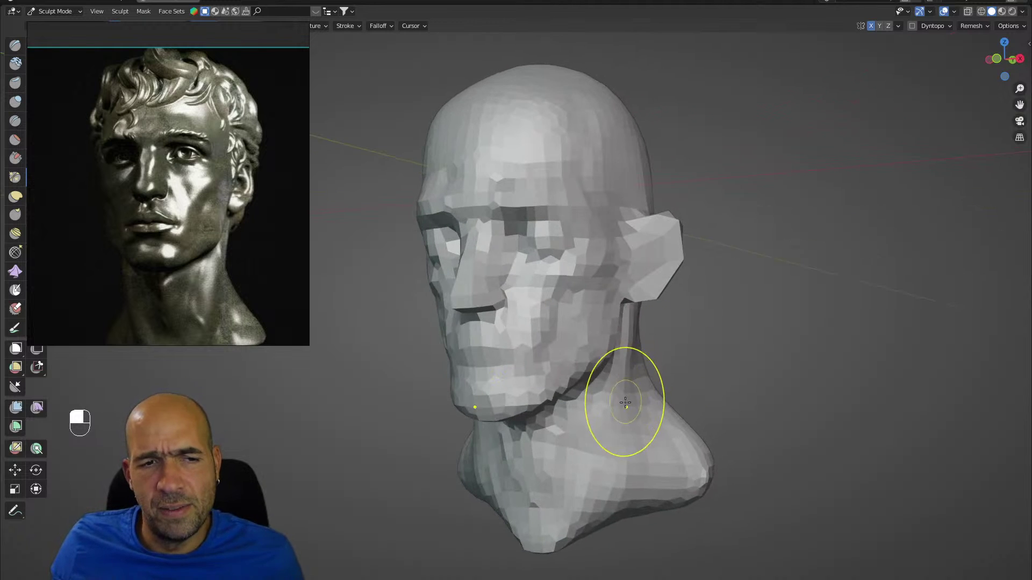
pyautogui.moveTo(640, 511)
pyautogui.keyDown('alt'); pyautogui.mouseDown()
pyautogui.moveTo(644, 481)
pyautogui.moveTo(714, 431)
pyautogui.moveTo(624, 382)
pyautogui.mouseUp(); pyautogui.keyUp('alt')
pyautogui.moveTo(623, 381)
pyautogui.keyDown('alt'); pyautogui.mouseDown()
pyautogui.moveTo(605, 376)
pyautogui.moveTo(597, 392)
pyautogui.mouseUp(); pyautogui.keyUp('alt')
pyautogui.moveTo(607, 396)
pyautogui.keyDown('alt'); pyautogui.mouseDown()
pyautogui.moveTo(692, 383)
pyautogui.moveTo(659, 385)
pyautogui.mouseUp(); pyautogui.keyUp('alt')
pyautogui.moveTo(619, 401); pyautogui.dragTo(614, 399)
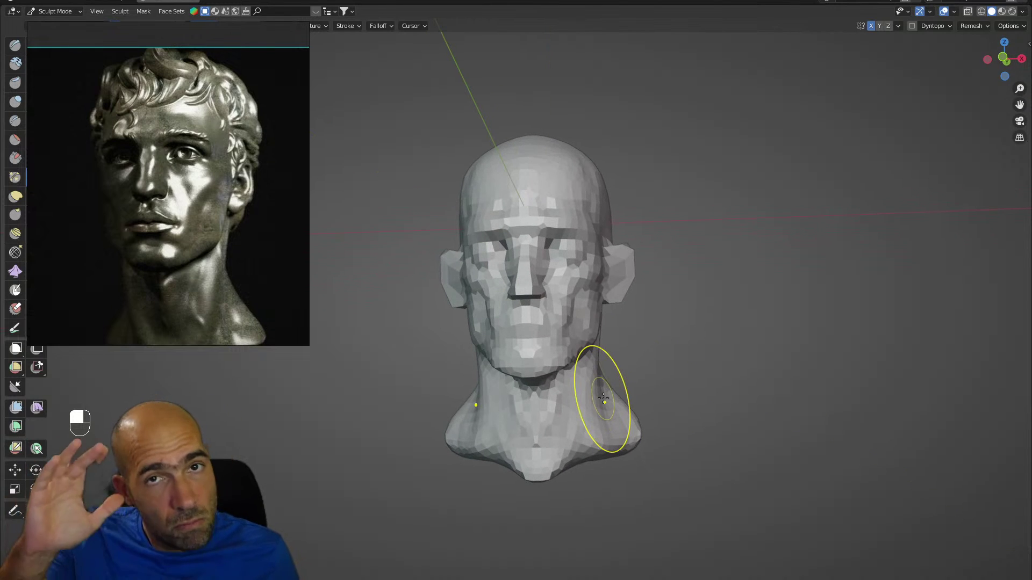
# Examine the proportions of the head, jaw, nose and neck from several angles, and undo the last stroke.
pyautogui.moveTo(693, 273)
pyautogui.keyDown('alt'); pyautogui.mouseDown()
pyautogui.moveTo(560, 440)
pyautogui.moveTo(617, 410)
pyautogui.moveTo(572, 415)
pyautogui.mouseUp(); pyautogui.keyUp('alt')
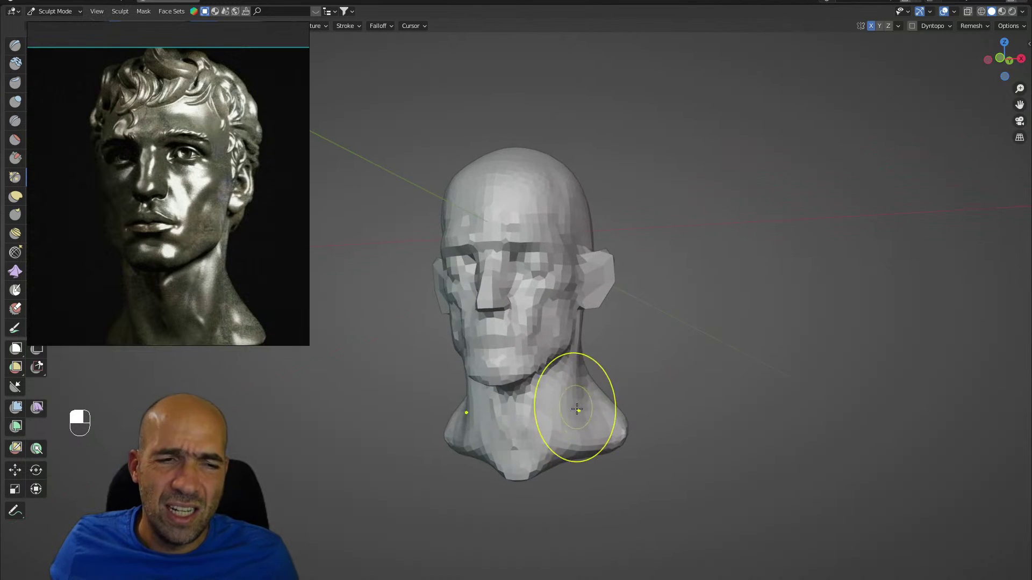
pyautogui.moveTo(641, 394)
pyautogui.keyDown('alt'); pyautogui.mouseDown()
pyautogui.moveTo(613, 424)
pyautogui.moveTo(626, 338)
pyautogui.mouseUp(); pyautogui.keyUp('alt')
pyautogui.scroll(3, 618, 410)
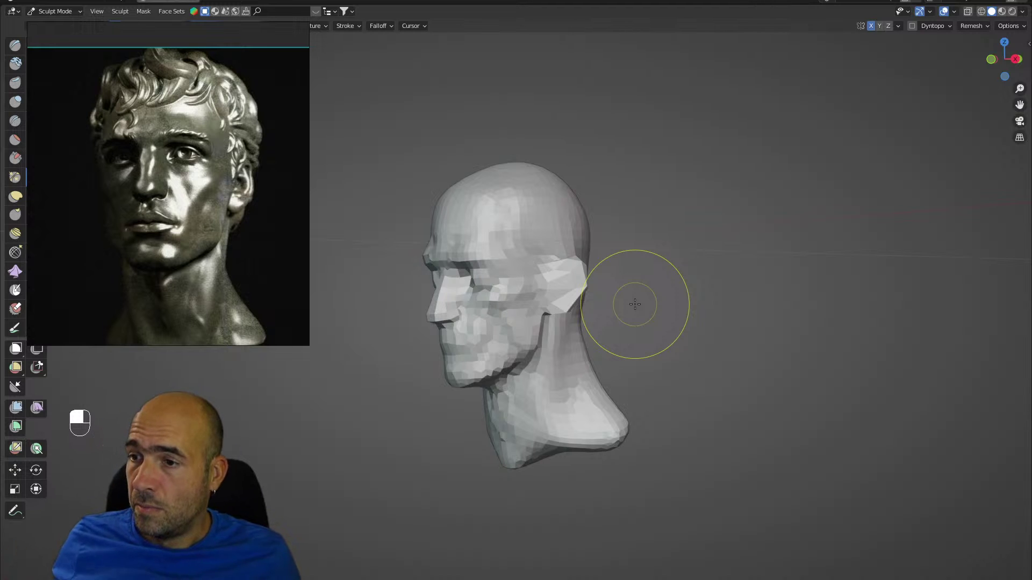
pyautogui.keyDown('alt'); pyautogui.moveTo(689, 369); pyautogui.dragTo(700, 336); pyautogui.keyUp('alt')
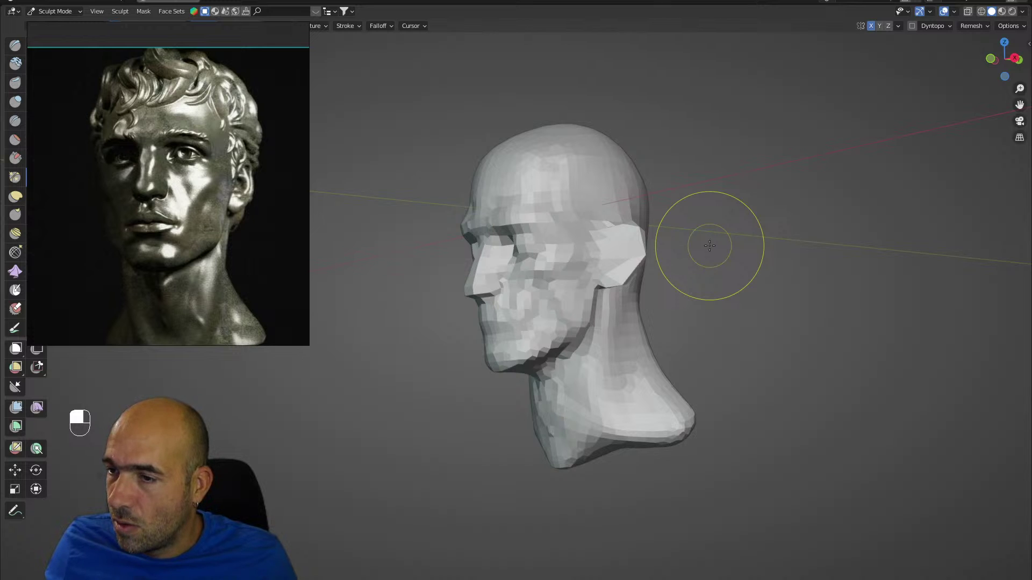
pyautogui.keyDown('alt'); pyautogui.moveTo(778, 307); pyautogui.dragTo(800, 239); pyautogui.keyUp('alt')
pyautogui.keyDown('alt'); pyautogui.keyDown('shift'); pyautogui.moveTo(804, 236); pyautogui.dragTo(747, 294); pyautogui.keyUp('shift'); pyautogui.keyUp('alt')
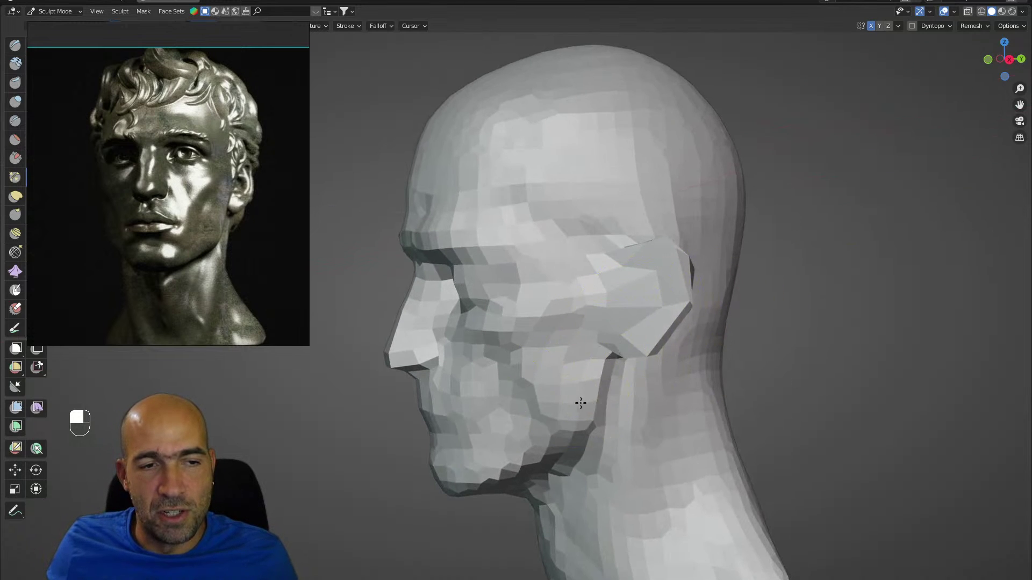
pyautogui.moveTo(567, 458)
pyautogui.keyDown('ctrl'); pyautogui.keyDown('alt'); pyautogui.mouseDown()
pyautogui.moveTo(559, 473)
pyautogui.moveTo(461, 449)
pyautogui.moveTo(530, 461)
pyautogui.moveTo(525, 479)
pyautogui.moveTo(457, 475)
pyautogui.moveTo(499, 473)
pyautogui.mouseUp(); pyautogui.keyUp('alt'); pyautogui.keyUp('ctrl')
pyautogui.moveTo(499, 473)
pyautogui.keyDown('alt'); pyautogui.mouseDown()
pyautogui.moveTo(509, 488)
pyautogui.moveTo(548, 470)
pyautogui.moveTo(595, 380)
pyautogui.moveTo(502, 366)
pyautogui.moveTo(500, 409)
pyautogui.moveTo(603, 348)
pyautogui.moveTo(528, 295)
pyautogui.moveTo(525, 262)
pyautogui.moveTo(563, 277)
pyautogui.moveTo(697, 281)
pyautogui.moveTo(624, 323)
pyautogui.moveTo(701, 318)
pyautogui.mouseUp(); pyautogui.keyUp('alt')
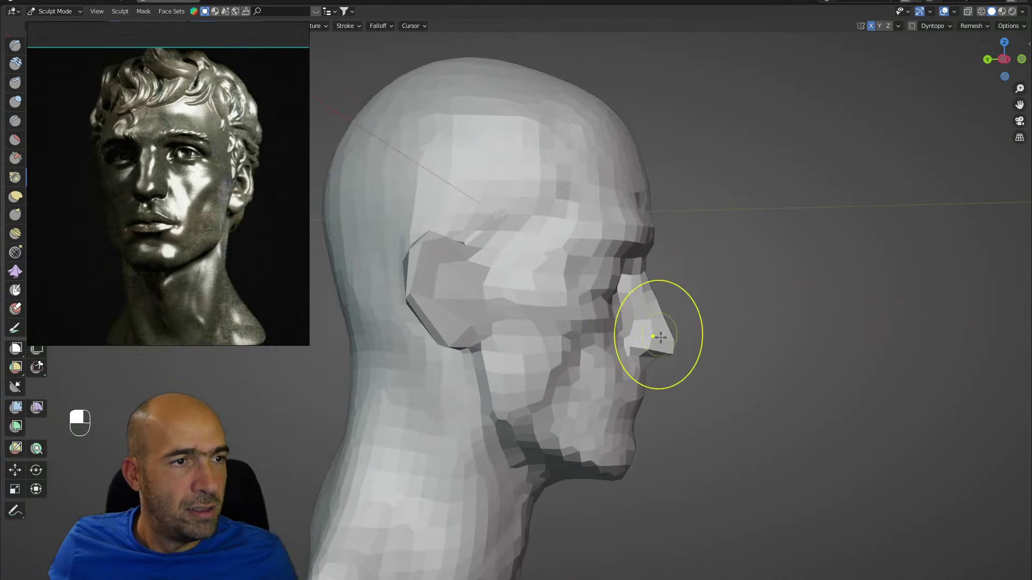
pyautogui.moveTo(640, 350)
pyautogui.keyDown('ctrl'); pyautogui.keyDown('alt'); pyautogui.mouseDown()
pyautogui.moveTo(598, 331)
pyautogui.moveTo(639, 317)
pyautogui.moveTo(611, 323)
pyautogui.moveTo(661, 332)
pyautogui.moveTo(617, 369)
pyautogui.moveTo(703, 380)
pyautogui.moveTo(755, 320)
pyautogui.moveTo(726, 220)
pyautogui.moveTo(760, 225)
pyautogui.moveTo(734, 229)
pyautogui.moveTo(753, 244)
pyautogui.moveTo(730, 235)
pyautogui.moveTo(751, 256)
pyautogui.moveTo(740, 266)
pyautogui.mouseUp(); pyautogui.keyUp('alt'); pyautogui.keyUp('ctrl')
pyautogui.hotkey('ctrl', 'z')
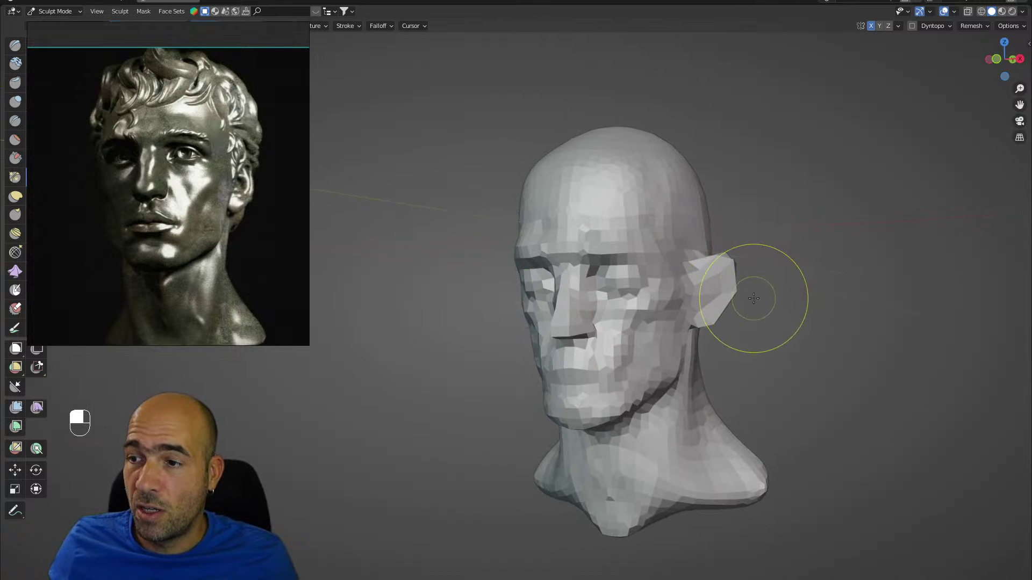
pyautogui.moveTo(775, 323)
pyautogui.keyDown('alt'); pyautogui.mouseDown()
pyautogui.moveTo(759, 319)
pyautogui.moveTo(763, 312)
pyautogui.moveTo(759, 324)
pyautogui.moveTo(735, 319)
pyautogui.moveTo(761, 322)
pyautogui.moveTo(767, 344)
pyautogui.mouseUp(); pyautogui.keyUp('alt')
pyautogui.keyDown('alt'); pyautogui.moveTo(857, 301); pyautogui.dragTo(884, 303); pyautogui.keyUp('alt')
pyautogui.keyDown('ctrl'); pyautogui.keyDown('alt'); pyautogui.moveTo(871, 302); pyautogui.dragTo(775, 282); pyautogui.keyUp('alt'); pyautogui.keyUp('ctrl')
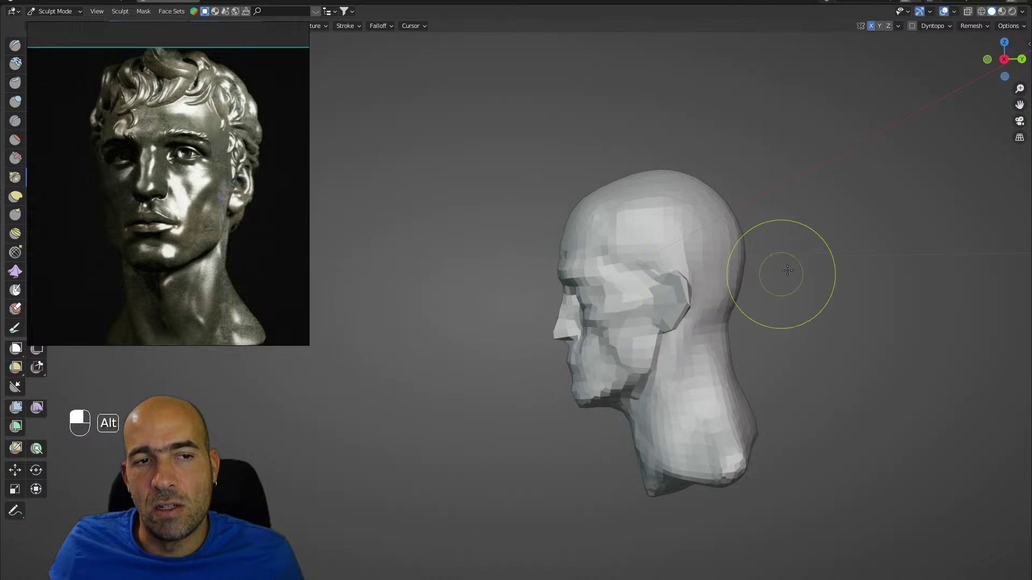
# Reshape the back of the skull and the nape in profile with an enlarged Grab brush.
pyautogui.keyDown('alt'); pyautogui.moveTo(787, 270); pyautogui.dragTo(765, 235); pyautogui.keyUp('alt')
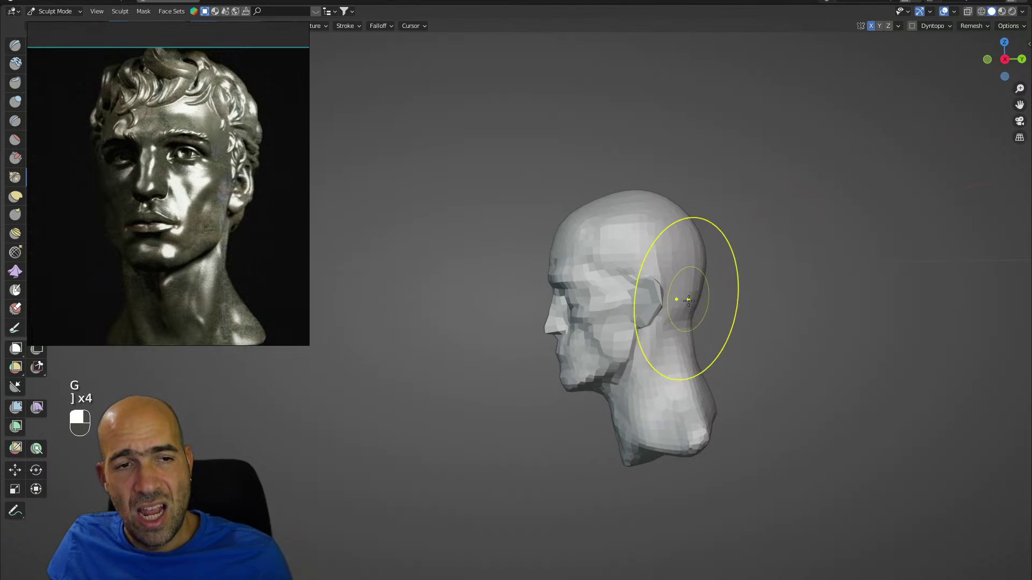
pyautogui.keyDown('alt'); pyautogui.moveTo(707, 230); pyautogui.dragTo(828, 232); pyautogui.keyUp('alt')
pyautogui.keyDown('alt'); pyautogui.keyDown('shift'); pyautogui.moveTo(774, 241); pyautogui.dragTo(723, 253); pyautogui.keyUp('shift'); pyautogui.keyUp('alt')
pyautogui.keyDown('ctrl'); pyautogui.keyDown('alt'); pyautogui.moveTo(723, 257); pyautogui.dragTo(727, 264); pyautogui.keyUp('alt'); pyautogui.keyUp('ctrl')
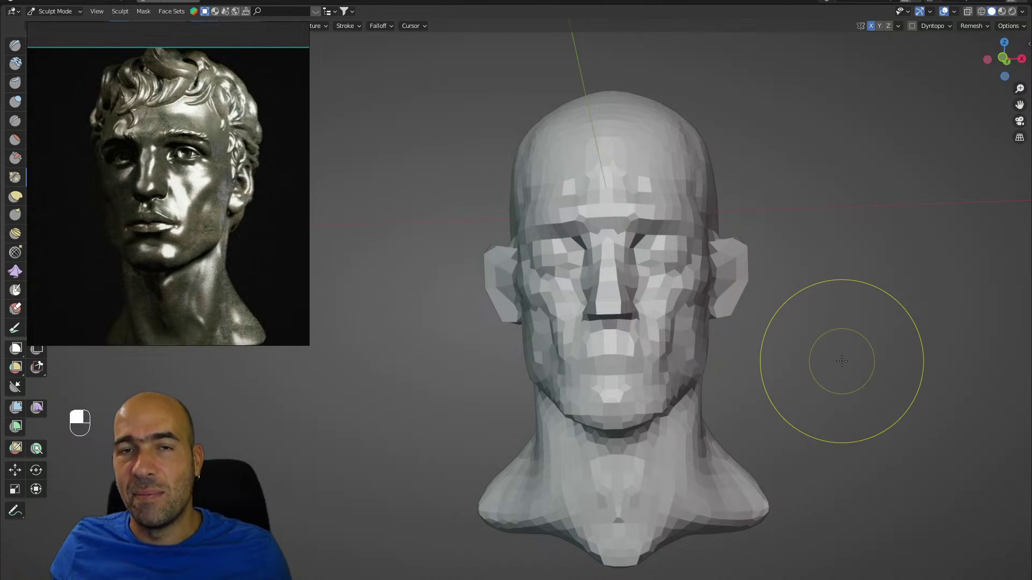
# Set the voxel size to about 0.0355 m and remesh the bust at the finer resolution.
pyautogui.keyDown('alt'); pyautogui.moveTo(769, 324); pyautogui.dragTo(750, 326); pyautogui.keyUp('alt')
pyautogui.keyDown('ctrl'); pyautogui.keyDown('alt'); pyautogui.moveTo(750, 326); pyautogui.dragTo(750, 359); pyautogui.keyUp('alt'); pyautogui.keyUp('ctrl')
pyautogui.keyDown('alt'); pyautogui.moveTo(750, 359); pyautogui.dragTo(770, 353); pyautogui.keyUp('alt')
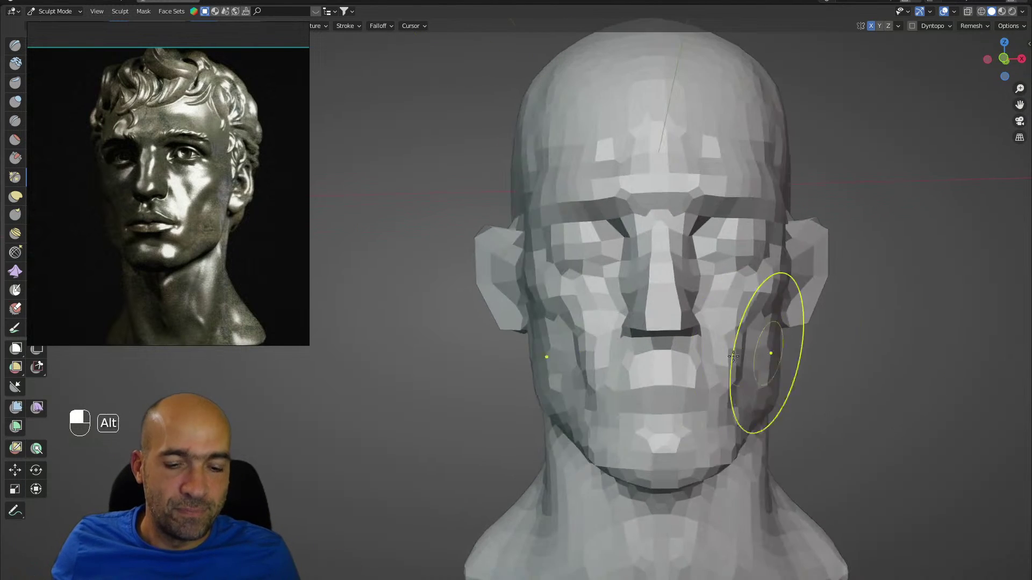
pyautogui.hotkey('shift', 'r')
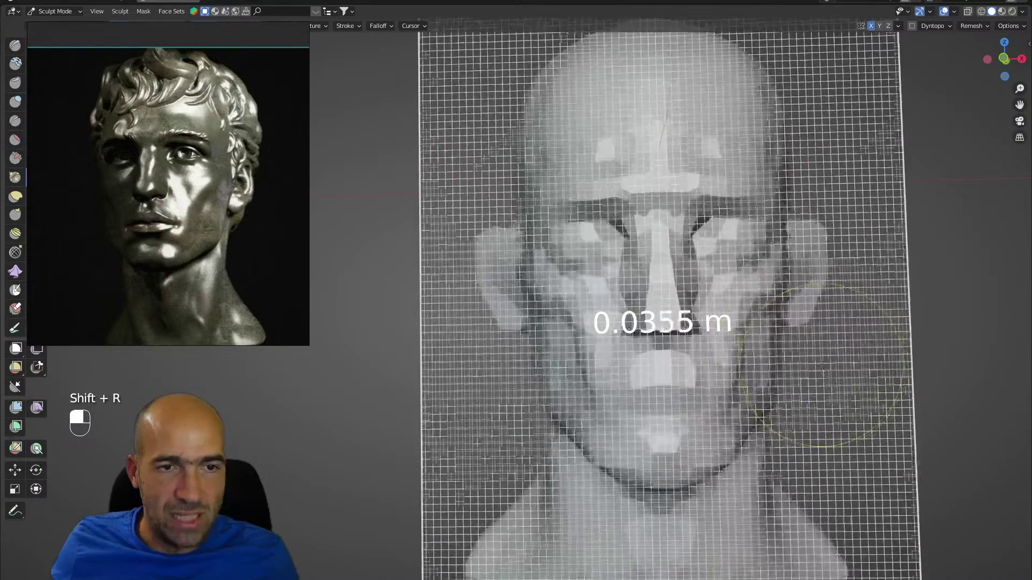
pyautogui.click(819, 366)
pyautogui.hotkey('ctrl', 'r')
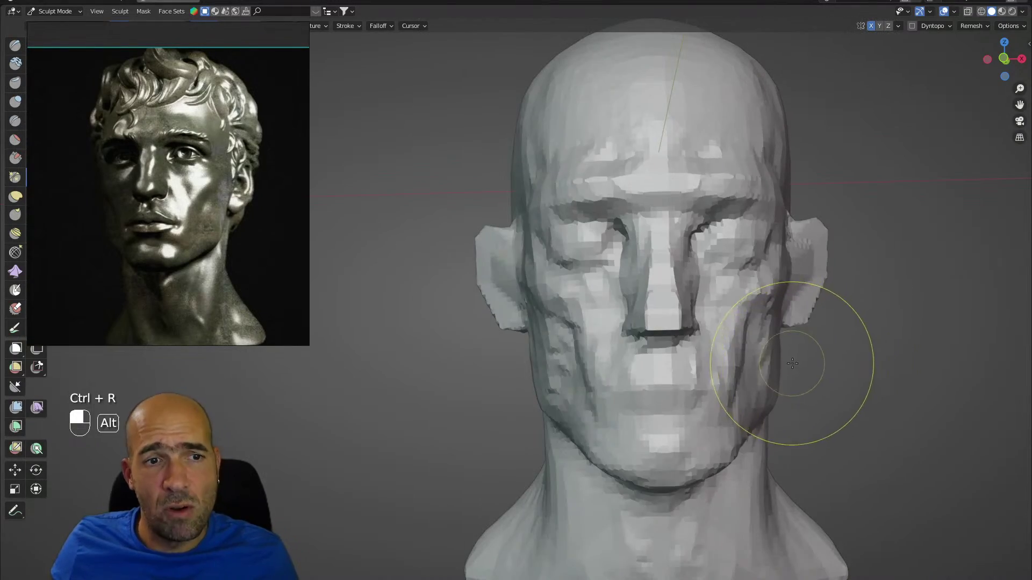
# Smooth the blocky facets across the face, ears, forehead, skull and neck.
pyautogui.keyDown('alt'); pyautogui.moveTo(792, 364); pyautogui.dragTo(821, 365); pyautogui.keyUp('alt')
pyautogui.moveTo(703, 275)
pyautogui.keyDown('shift'); pyautogui.mouseDown()
pyautogui.moveTo(684, 357)
pyautogui.moveTo(670, 270)
pyautogui.moveTo(622, 334)
pyautogui.moveTo(606, 403)
pyautogui.mouseUp(); pyautogui.keyUp('shift')
pyautogui.moveTo(707, 420)
pyautogui.keyDown('shift'); pyautogui.mouseDown()
pyautogui.moveTo(727, 449)
pyautogui.moveTo(688, 456)
pyautogui.moveTo(616, 412)
pyautogui.moveTo(520, 235)
pyautogui.mouseUp(); pyautogui.keyUp('shift')
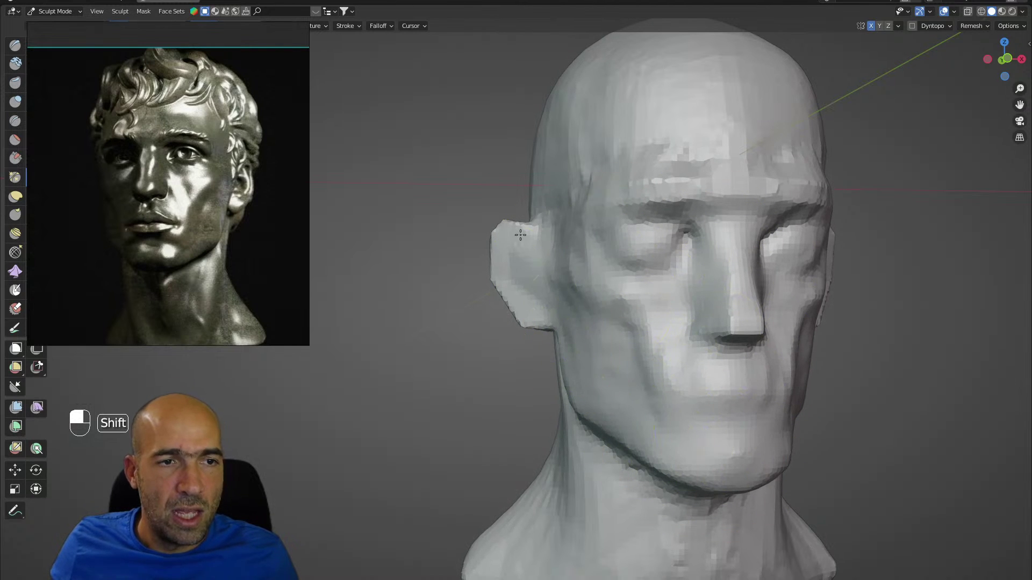
pyautogui.moveTo(582, 149)
pyautogui.keyDown('shift'); pyautogui.mouseDown()
pyautogui.moveTo(684, 182)
pyautogui.moveTo(681, 104)
pyautogui.mouseUp(); pyautogui.keyUp('shift')
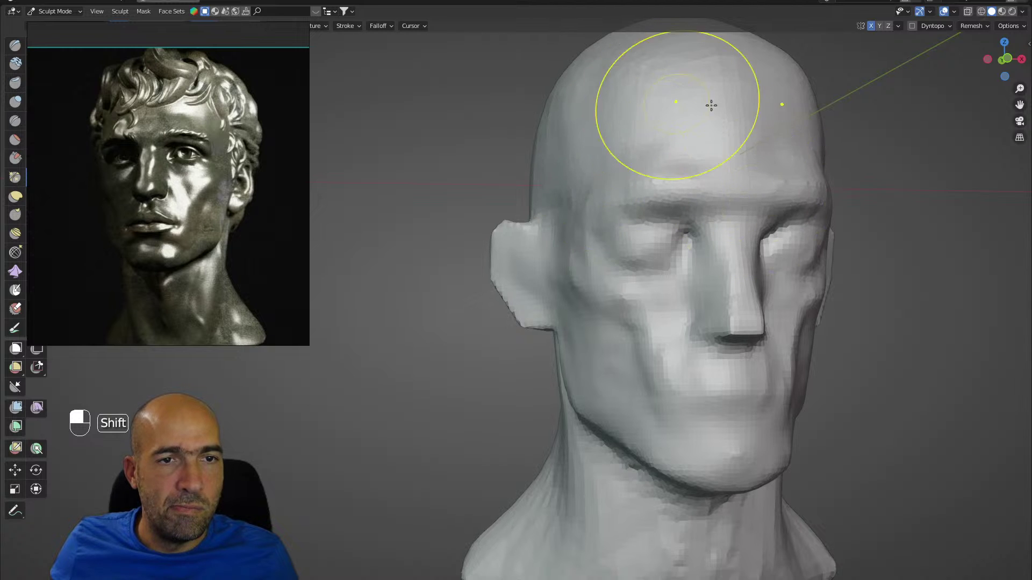
pyautogui.keyDown('shift'); pyautogui.moveTo(762, 82); pyautogui.dragTo(747, 143, button='middle'); pyautogui.keyUp('shift')
pyautogui.keyDown('alt'); pyautogui.moveTo(535, 245); pyautogui.dragTo(634, 250); pyautogui.keyUp('alt')
pyautogui.moveTo(553, 215)
pyautogui.keyDown('ctrl'); pyautogui.keyDown('alt'); pyautogui.mouseDown()
pyautogui.moveTo(552, 258)
pyautogui.moveTo(546, 231)
pyautogui.mouseUp(); pyautogui.keyUp('alt'); pyautogui.keyUp('ctrl')
pyautogui.moveTo(483, 240)
pyautogui.keyDown('shift'); pyautogui.mouseDown()
pyautogui.moveTo(488, 454)
pyautogui.moveTo(569, 476)
pyautogui.moveTo(534, 449)
pyautogui.moveTo(542, 415)
pyautogui.mouseUp(); pyautogui.keyUp('shift')
# Build up the muscle forms on the back and side of the neck with a smaller Clay Strips brush.
pyautogui.press('6')
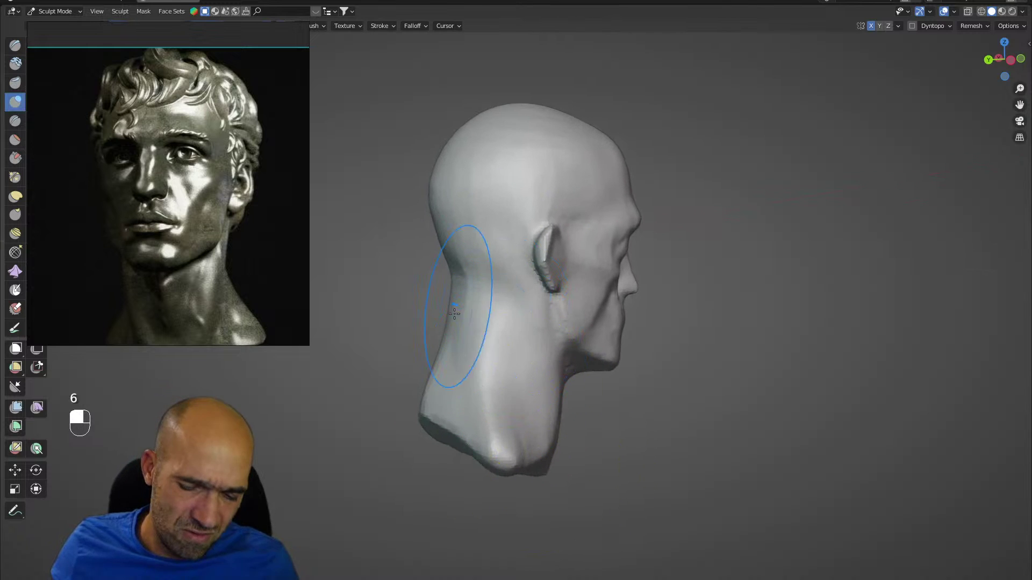
pyautogui.press('[')
pyautogui.press('[')
pyautogui.press('[')
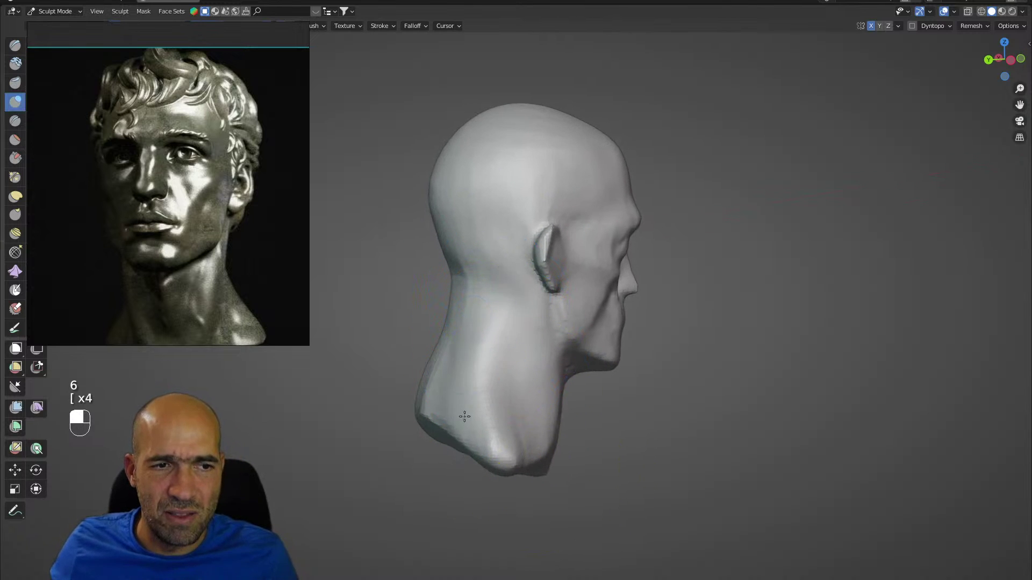
pyautogui.moveTo(481, 302)
pyautogui.keyDown('alt'); pyautogui.mouseDown()
pyautogui.moveTo(445, 347)
pyautogui.moveTo(488, 361)
pyautogui.moveTo(488, 332)
pyautogui.moveTo(466, 327)
pyautogui.mouseUp(); pyautogui.keyUp('alt')
pyautogui.keyDown('alt'); pyautogui.keyDown('shift'); pyautogui.moveTo(484, 269); pyautogui.dragTo(508, 326); pyautogui.keyUp('shift'); pyautogui.keyUp('alt')
# Reshape the upper ear with Grab and build up volume on the back of the ear.
pyautogui.press('g')
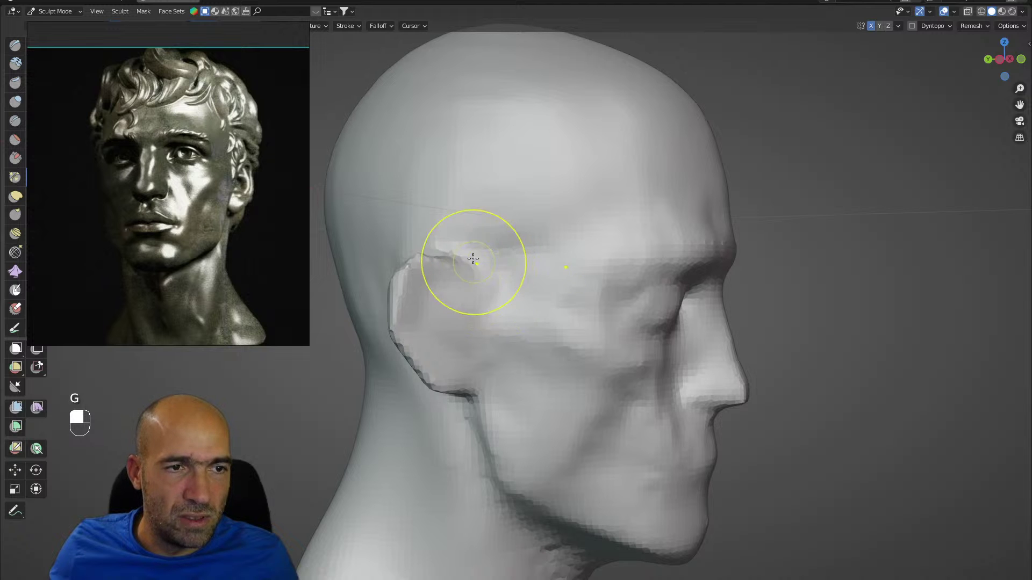
pyautogui.moveTo(488, 251)
pyautogui.mouseDown(button='middle')
pyautogui.moveTo(488, 215)
pyautogui.moveTo(553, 232)
pyautogui.moveTo(534, 173)
pyautogui.mouseUp(button='middle')
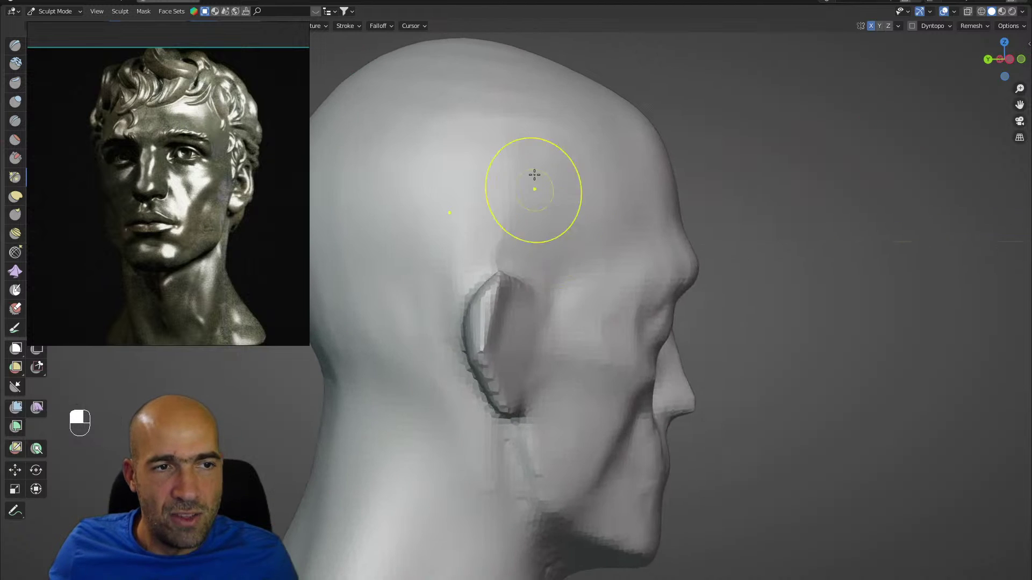
pyautogui.moveTo(494, 252); pyautogui.dragTo(507, 278, button='middle')
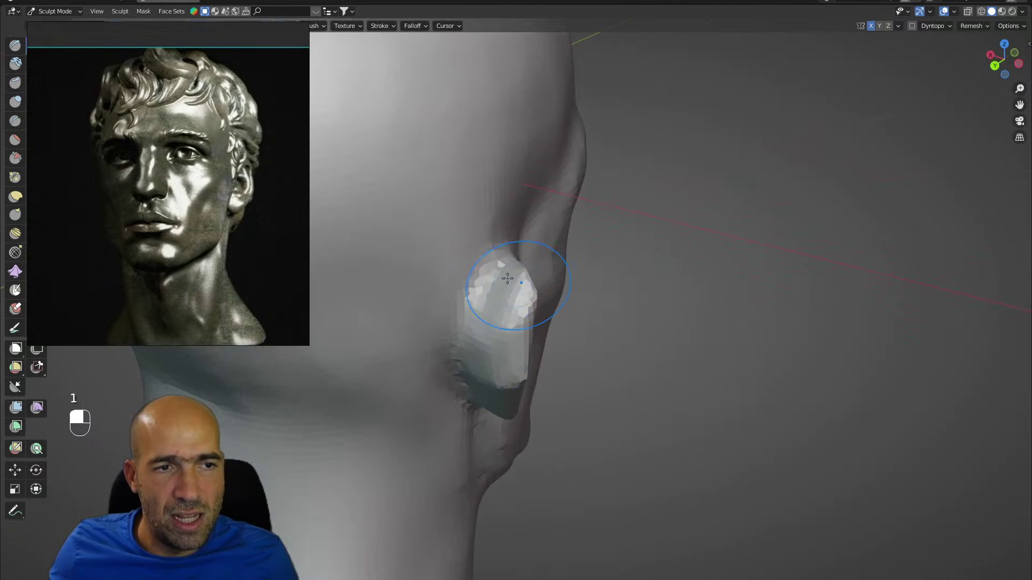
pyautogui.moveTo(471, 370); pyautogui.dragTo(494, 282, button='middle')
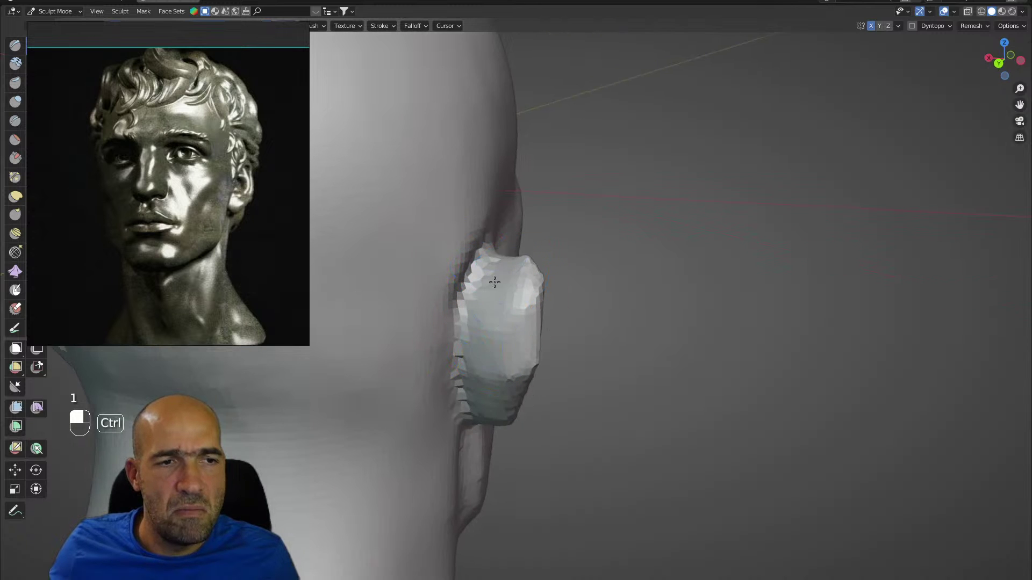
# Carve the crease behind the ear and pull the earlobe into a rounder shape with Grab.
pyautogui.keyDown('alt'); pyautogui.moveTo(485, 415); pyautogui.dragTo(478, 437); pyautogui.keyUp('alt')
pyautogui.moveTo(474, 425)
pyautogui.keyDown('ctrl'); pyautogui.mouseDown()
pyautogui.moveTo(467, 442)
pyautogui.moveTo(400, 443)
pyautogui.mouseUp(); pyautogui.keyUp('ctrl')
pyautogui.press('g')
pyautogui.moveTo(502, 450)
pyautogui.mouseDown()
pyautogui.moveTo(495, 437)
pyautogui.moveTo(470, 444)
pyautogui.moveTo(479, 444)
pyautogui.moveTo(456, 405)
pyautogui.mouseUp()
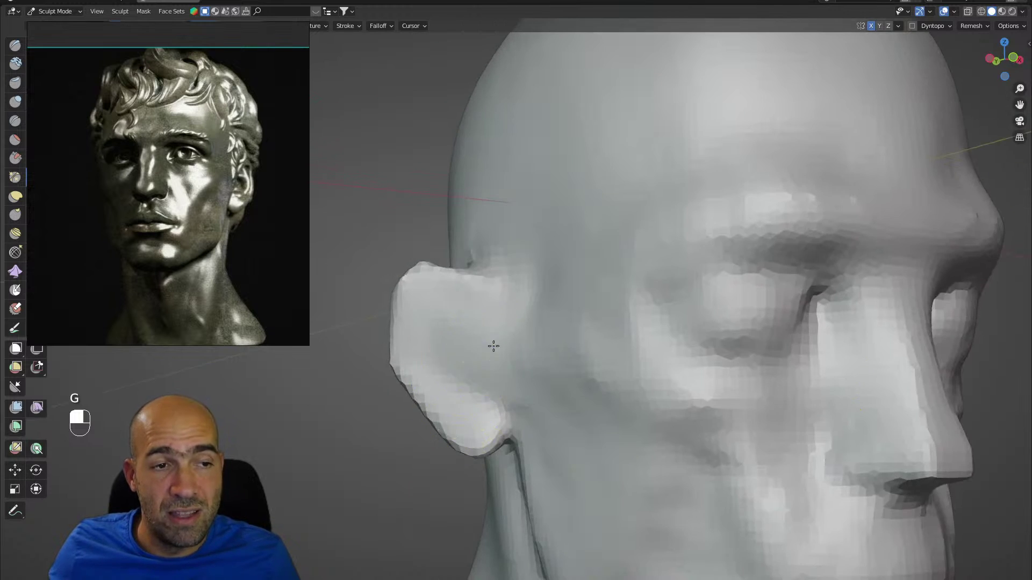
# Carve the inner hollow and the groove inside the rim of the ear with a smaller brush.
pyautogui.moveTo(492, 343)
pyautogui.keyDown('alt'); pyautogui.mouseDown()
pyautogui.moveTo(453, 272)
pyautogui.moveTo(458, 309)
pyautogui.mouseUp(); pyautogui.keyUp('alt')
pyautogui.press('1')
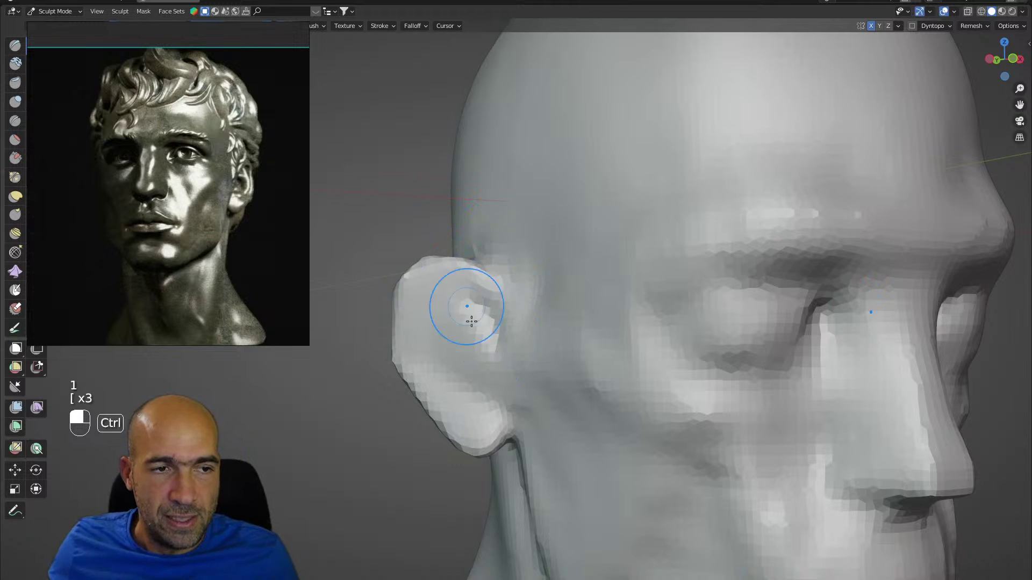
pyautogui.moveTo(432, 303)
pyautogui.keyDown('ctrl'); pyautogui.mouseDown()
pyautogui.moveTo(427, 358)
pyautogui.moveTo(449, 382)
pyautogui.mouseUp(); pyautogui.keyUp('ctrl')
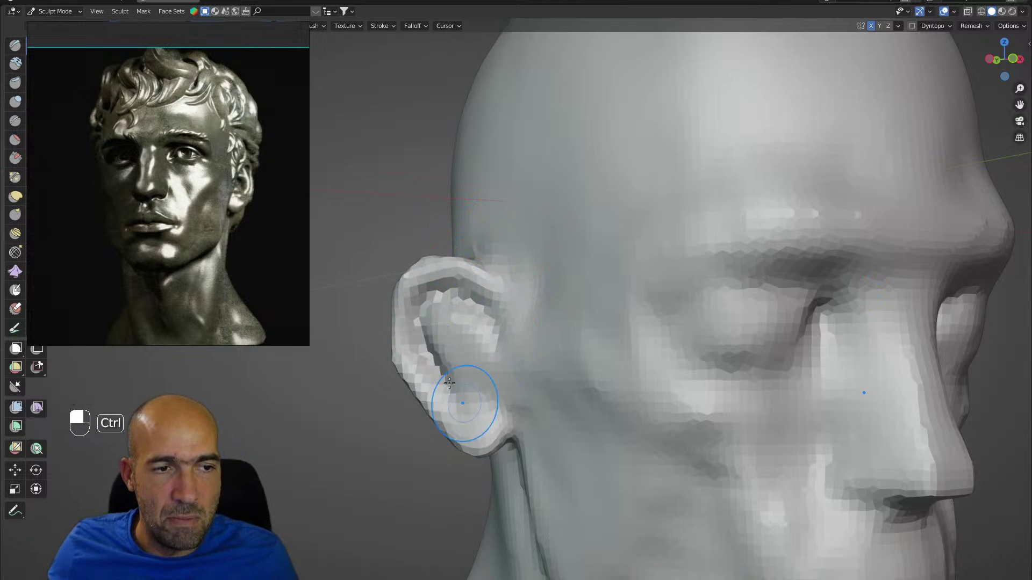
pyautogui.moveTo(434, 303)
pyautogui.keyDown('ctrl'); pyautogui.mouseDown()
pyautogui.moveTo(484, 334)
pyautogui.moveTo(473, 369)
pyautogui.moveTo(467, 323)
pyautogui.moveTo(495, 352)
pyautogui.moveTo(504, 319)
pyautogui.moveTo(512, 334)
pyautogui.moveTo(499, 356)
pyautogui.moveTo(447, 367)
pyautogui.mouseUp(); pyautogui.keyUp('ctrl')
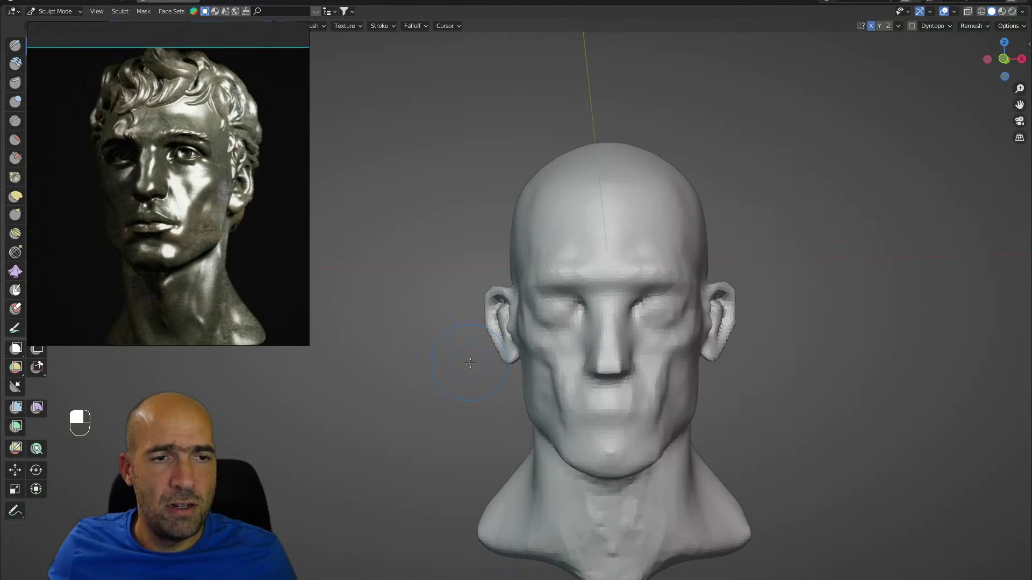
# Round the tip of the nose, hollow its underside and form the nostril wings.
pyautogui.moveTo(538, 358)
pyautogui.keyDown('alt'); pyautogui.mouseDown()
pyautogui.moveTo(610, 392)
pyautogui.moveTo(592, 387)
pyautogui.mouseUp(); pyautogui.keyUp('alt')
pyautogui.scroll(5, 617, 307)
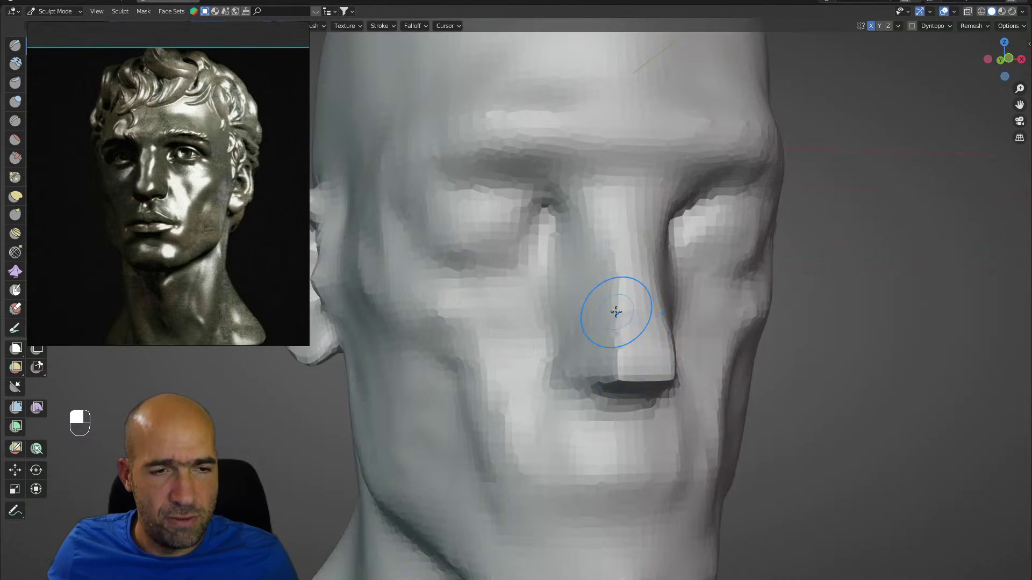
pyautogui.press('3')
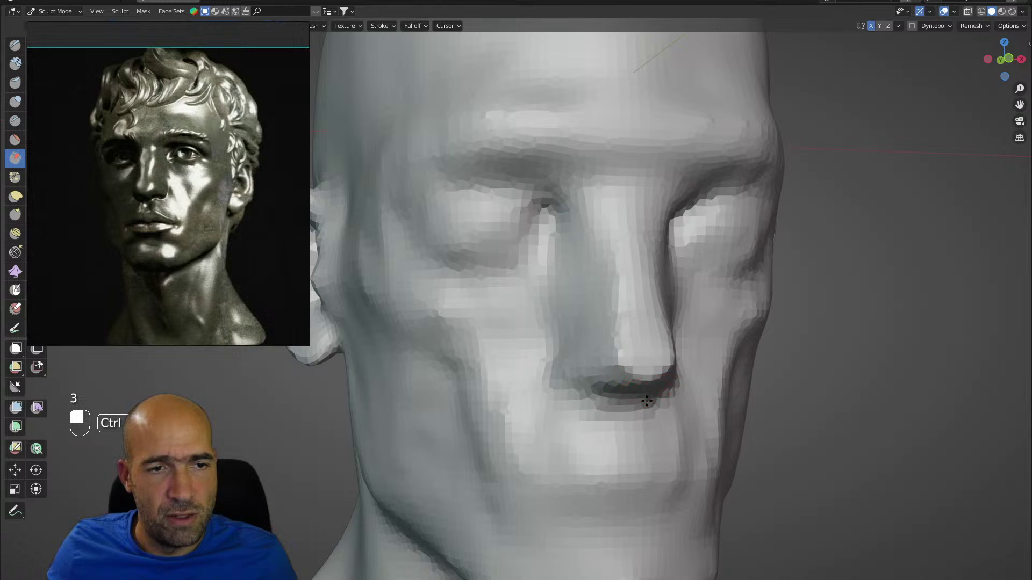
pyautogui.scroll(-5, 646, 400)
pyautogui.moveTo(576, 387)
pyautogui.keyDown('alt'); pyautogui.mouseDown()
pyautogui.moveTo(569, 379)
pyautogui.moveTo(576, 387)
pyautogui.mouseUp(); pyautogui.keyUp('alt')
pyautogui.press('g')
pyautogui.scroll(5, 576, 387)
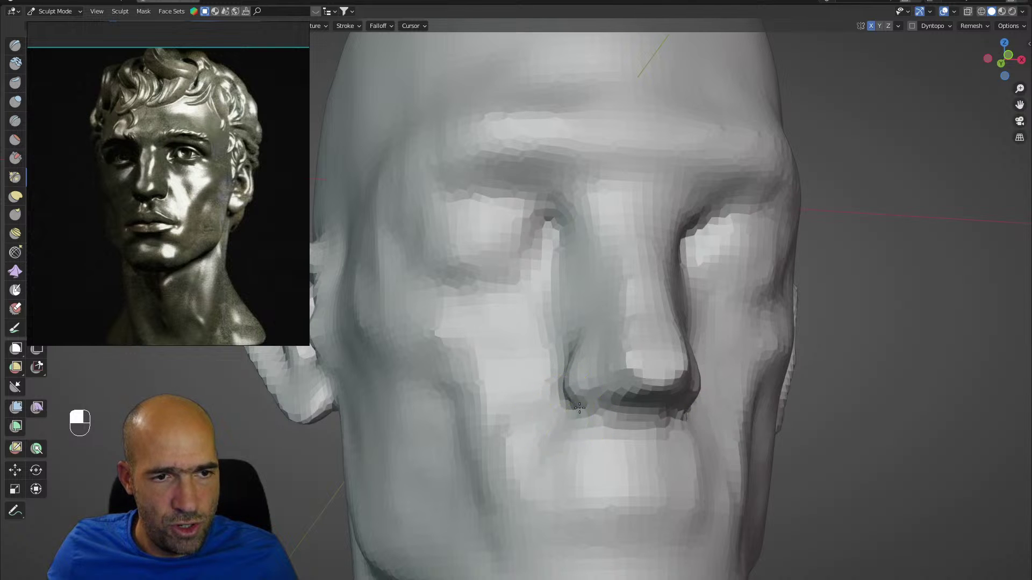
# Refine the nostril wings, the underside and the tip of the nose with Grab from three-quarter and side views.
pyautogui.moveTo(579, 408)
pyautogui.keyDown('alt'); pyautogui.mouseDown()
pyautogui.moveTo(570, 409)
pyautogui.moveTo(605, 403)
pyautogui.moveTo(641, 420)
pyautogui.moveTo(656, 408)
pyautogui.mouseUp(); pyautogui.keyUp('alt')
pyautogui.moveTo(656, 409)
pyautogui.keyDown('ctrl'); pyautogui.keyDown('alt'); pyautogui.mouseDown()
pyautogui.moveTo(643, 416)
pyautogui.moveTo(606, 391)
pyautogui.mouseUp(); pyautogui.keyUp('alt'); pyautogui.keyUp('ctrl')
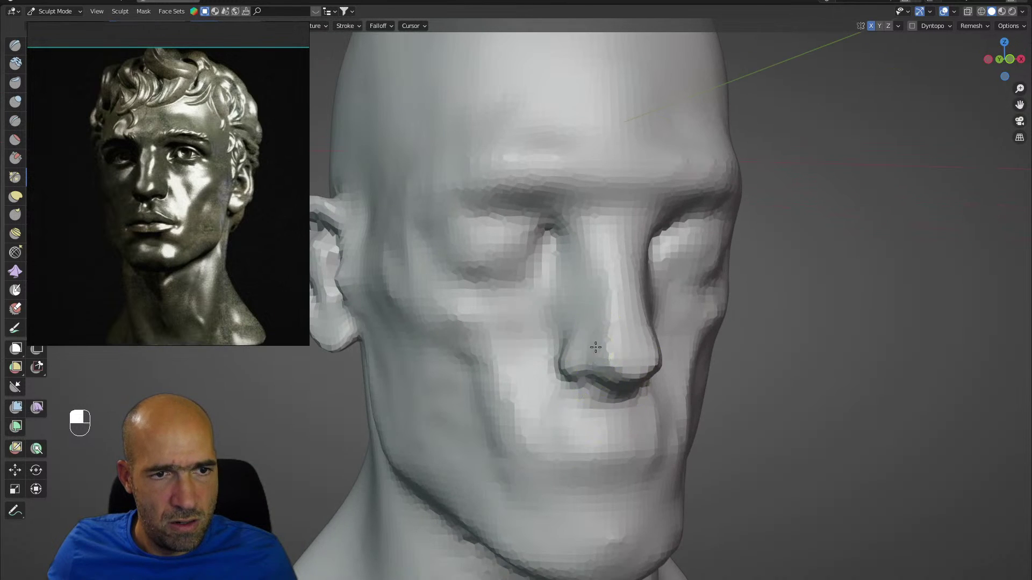
pyautogui.moveTo(596, 348); pyautogui.dragTo(599, 345)
pyautogui.moveTo(690, 351)
pyautogui.keyDown('alt'); pyautogui.mouseDown()
pyautogui.moveTo(656, 352)
pyautogui.moveTo(639, 395)
pyautogui.mouseUp(); pyautogui.keyUp('alt')
pyautogui.moveTo(640, 395)
pyautogui.keyDown('alt'); pyautogui.mouseDown()
pyautogui.moveTo(594, 381)
pyautogui.moveTo(525, 387)
pyautogui.moveTo(560, 341)
pyautogui.mouseUp(); pyautogui.keyUp('alt')
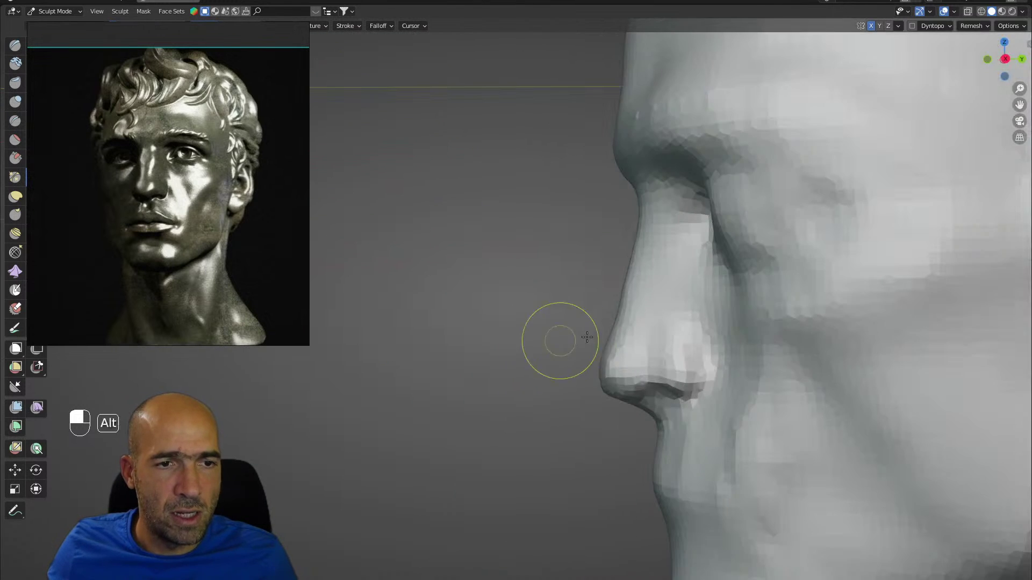
pyautogui.moveTo(664, 383); pyautogui.dragTo(648, 390)
pyautogui.moveTo(619, 345); pyautogui.dragTo(625, 346)
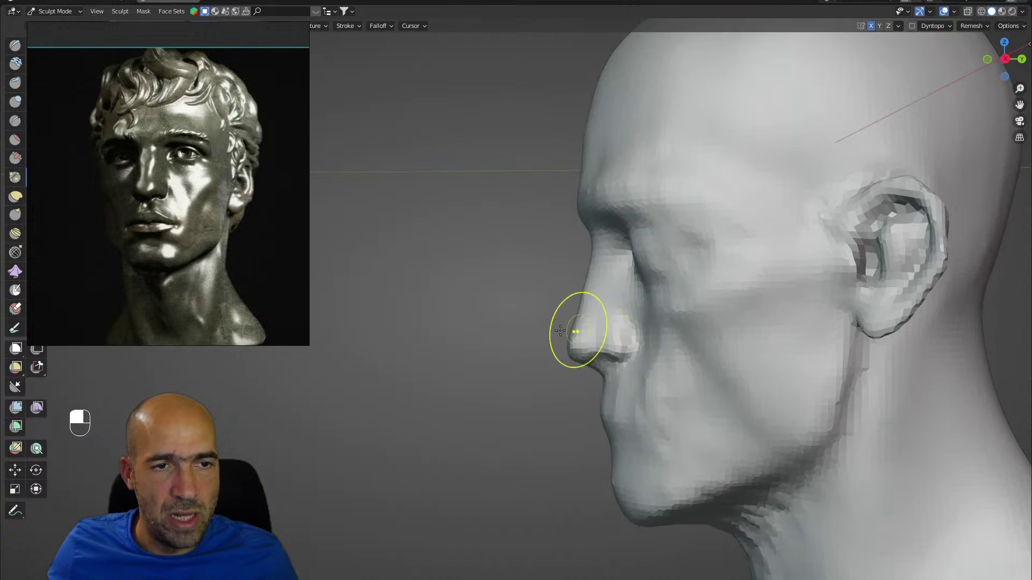
# Hollow and smooth the area between the inner eye corners and the nose bridge, and shape the outer eye sockets.
pyautogui.moveTo(560, 330)
pyautogui.keyDown('alt'); pyautogui.mouseDown()
pyautogui.moveTo(647, 333)
pyautogui.moveTo(635, 371)
pyautogui.mouseUp(); pyautogui.keyUp('alt')
pyautogui.keyDown('ctrl'); pyautogui.keyDown('alt'); pyautogui.moveTo(629, 377); pyautogui.dragTo(610, 322); pyautogui.keyUp('alt'); pyautogui.keyUp('ctrl')
pyautogui.press('1')
pyautogui.moveTo(560, 269)
pyautogui.keyDown('ctrl'); pyautogui.mouseDown()
pyautogui.moveTo(560, 253)
pyautogui.moveTo(583, 328)
pyautogui.mouseUp(); pyautogui.keyUp('ctrl')
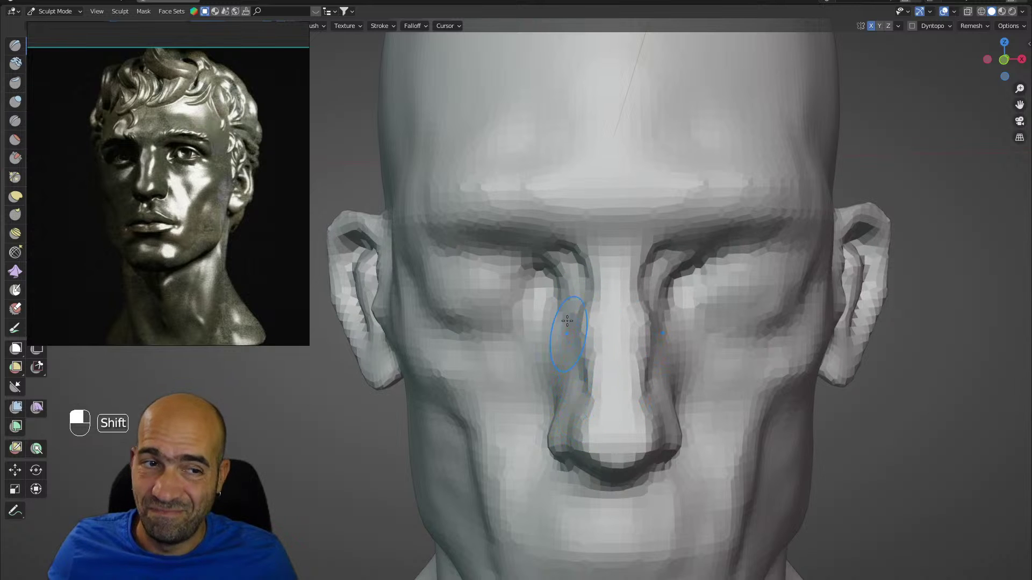
pyautogui.keyDown('shift'); pyautogui.moveTo(567, 321); pyautogui.dragTo(552, 286); pyautogui.keyUp('shift')
pyautogui.moveTo(517, 316)
pyautogui.keyDown('alt'); pyautogui.mouseDown()
pyautogui.moveTo(541, 322)
pyautogui.moveTo(546, 291)
pyautogui.moveTo(516, 239)
pyautogui.moveTo(462, 247)
pyautogui.moveTo(473, 258)
pyautogui.moveTo(446, 248)
pyautogui.mouseUp(); pyautogui.keyUp('alt')
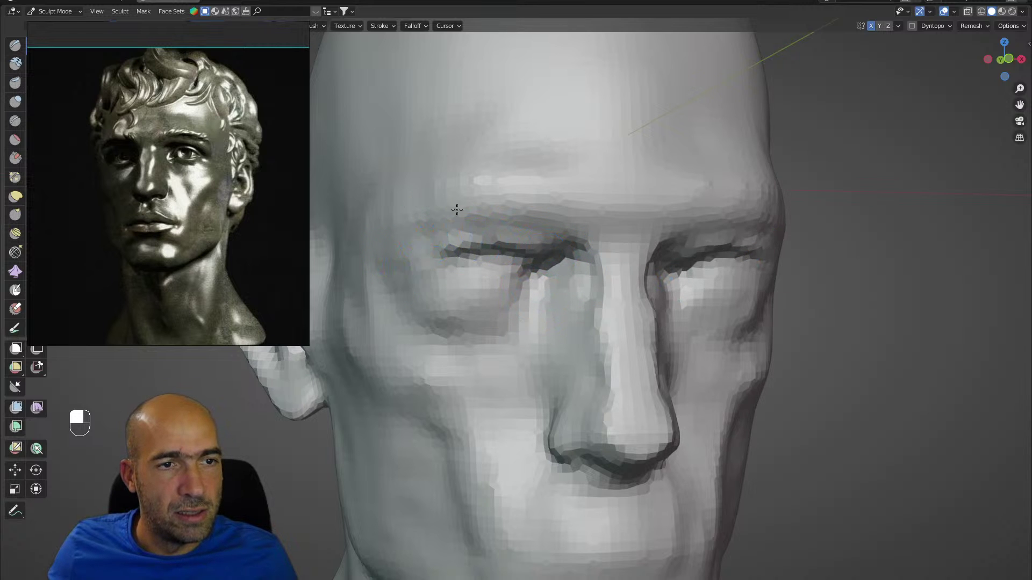
pyautogui.moveTo(457, 210)
pyautogui.mouseDown()
pyautogui.moveTo(444, 220)
pyautogui.moveTo(497, 357)
pyautogui.mouseUp()
# Carve the upper eyelid crease out to the outer eye corner with a smaller brush.
pyautogui.moveTo(543, 344)
pyautogui.keyDown('alt'); pyautogui.mouseDown()
pyautogui.moveTo(518, 352)
pyautogui.moveTo(516, 384)
pyautogui.mouseUp(); pyautogui.keyUp('alt')
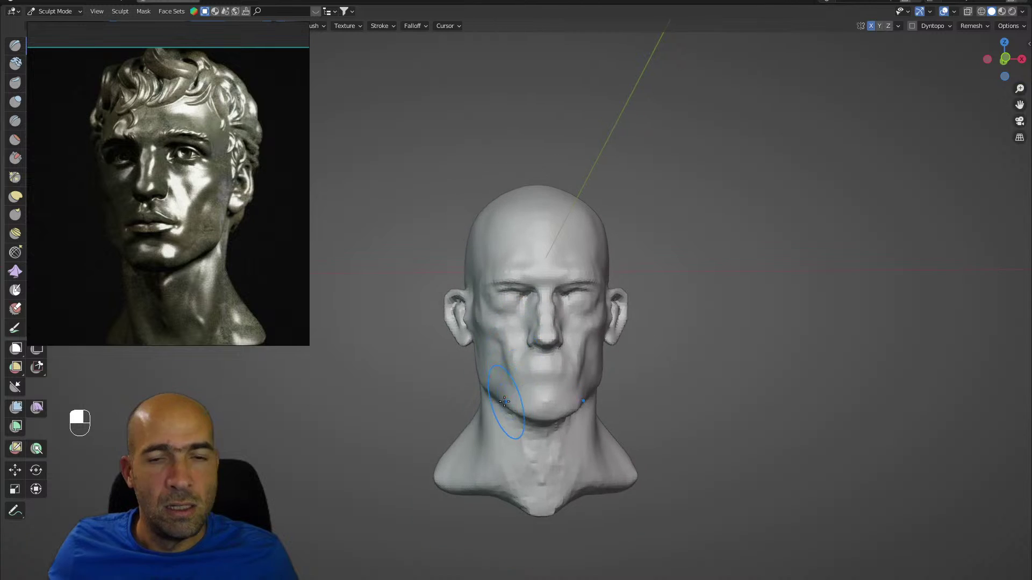
pyautogui.scroll(2, 583, 365)
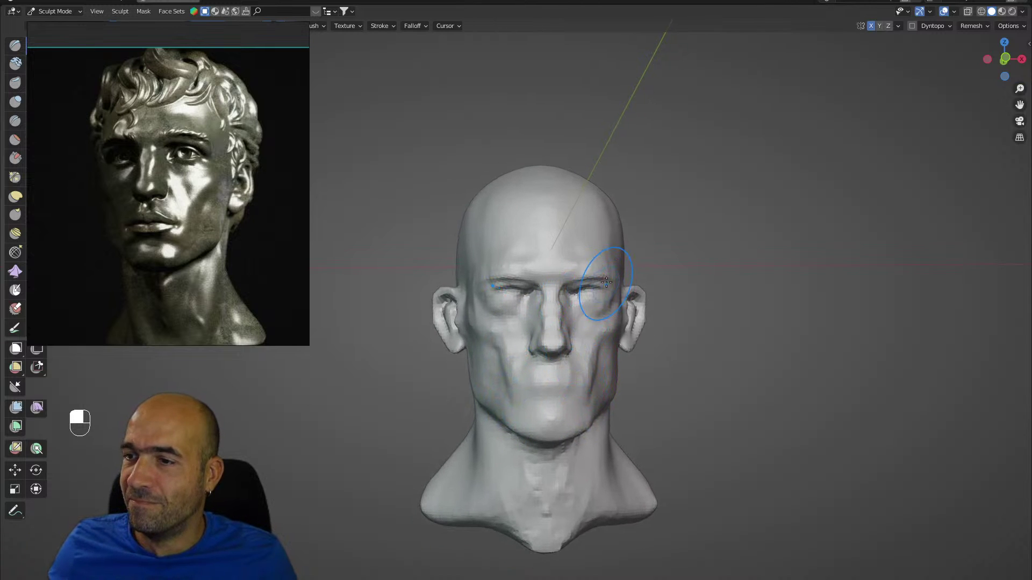
pyautogui.moveTo(616, 314)
pyautogui.keyDown('alt'); pyautogui.mouseDown()
pyautogui.moveTo(610, 338)
pyautogui.moveTo(623, 336)
pyautogui.moveTo(613, 329)
pyautogui.mouseUp(); pyautogui.keyUp('alt')
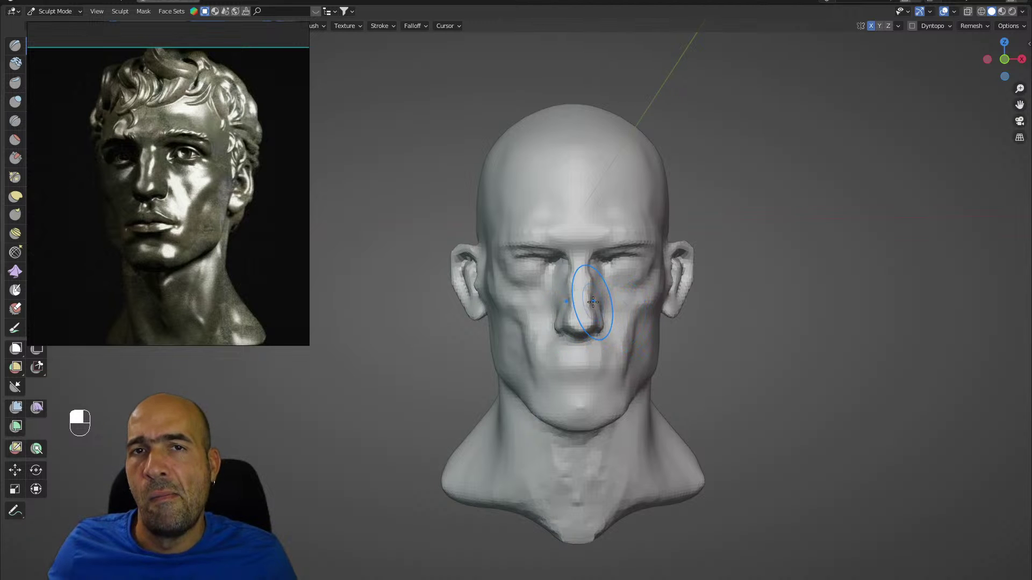
pyautogui.keyDown('alt'); pyautogui.moveTo(601, 320); pyautogui.dragTo(628, 318); pyautogui.keyUp('alt')
pyautogui.moveTo(599, 325)
pyautogui.keyDown('ctrl'); pyautogui.keyDown('alt'); pyautogui.mouseDown()
pyautogui.moveTo(585, 280)
pyautogui.moveTo(581, 304)
pyautogui.moveTo(574, 285)
pyautogui.mouseUp(); pyautogui.keyUp('alt'); pyautogui.keyUp('ctrl')
pyautogui.press('1')
pyautogui.press('[')
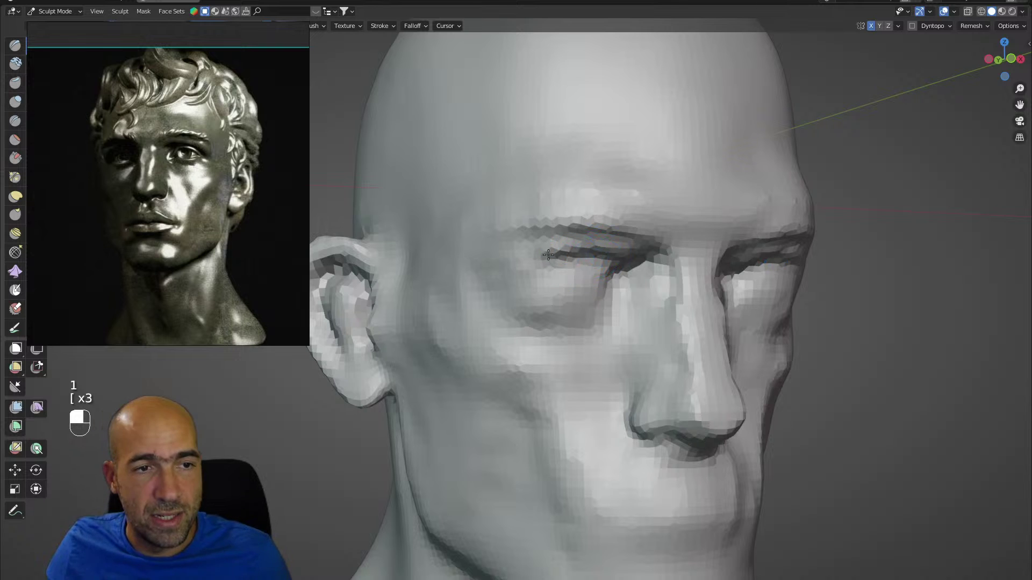
pyautogui.keyDown('alt'); pyautogui.moveTo(604, 267); pyautogui.dragTo(469, 294); pyautogui.keyUp('alt')
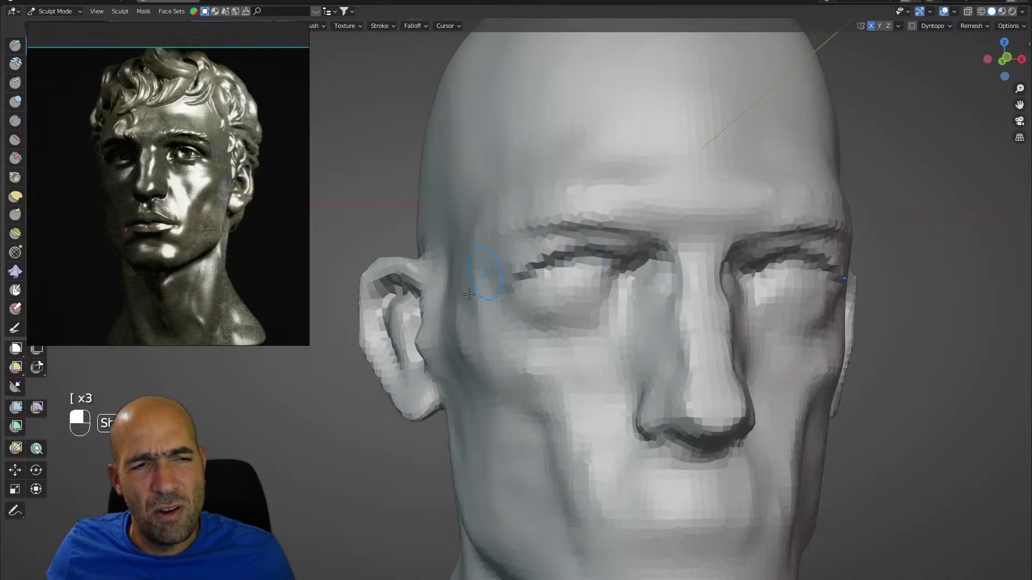
# Define the upper eyelid edge over the eyeball, working between the inner and outer eye corners.
pyautogui.keyDown('alt'); pyautogui.moveTo(529, 273); pyautogui.dragTo(557, 250); pyautogui.keyUp('alt')
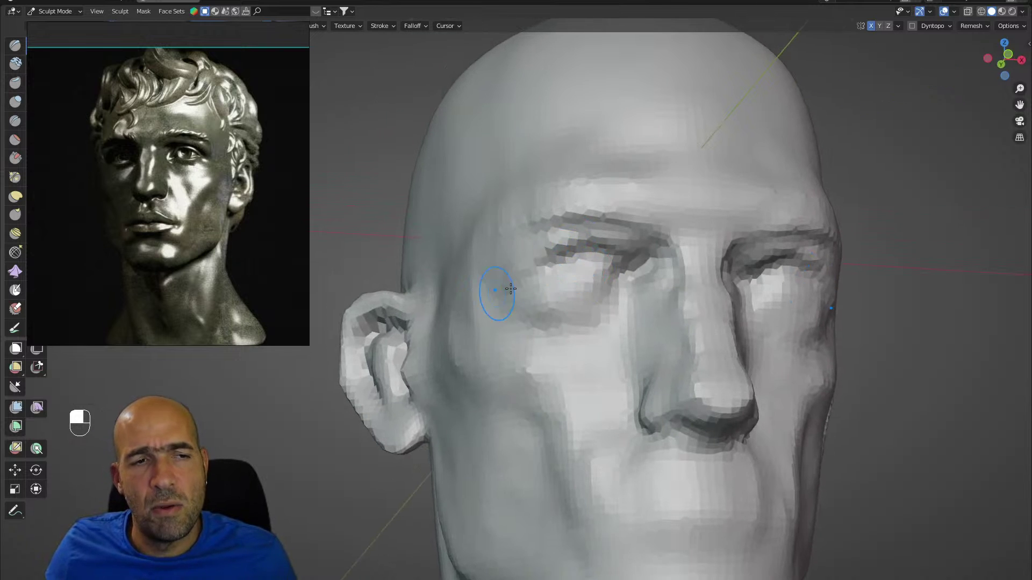
pyautogui.moveTo(511, 289); pyautogui.dragTo(541, 284, button='middle')
pyautogui.moveTo(622, 273)
pyautogui.mouseDown()
pyautogui.moveTo(537, 282)
pyautogui.moveTo(624, 276)
pyautogui.moveTo(550, 285)
pyautogui.mouseUp()
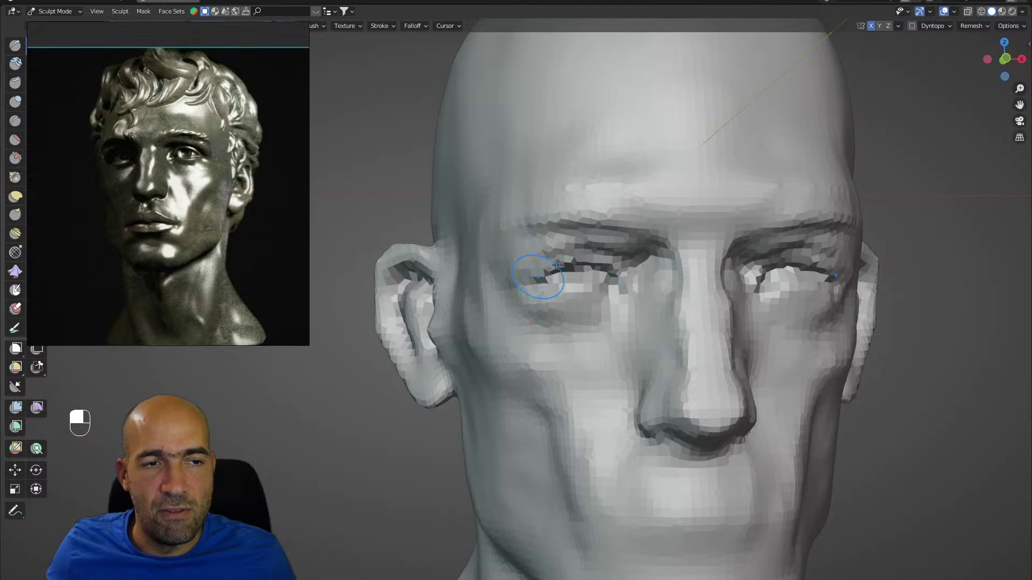
pyautogui.keyDown('alt'); pyautogui.moveTo(628, 276); pyautogui.dragTo(622, 283); pyautogui.keyUp('alt')
pyautogui.moveTo(618, 281); pyautogui.dragTo(582, 277)
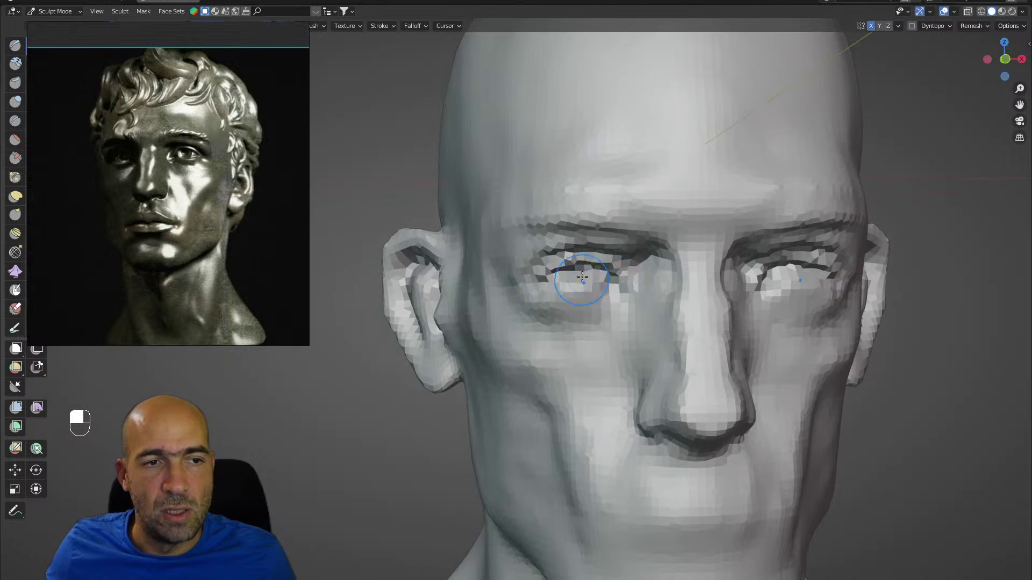
# Adjust the eyelids and the inner eye corners with an enlarged Grab brush.
pyautogui.press('g')
pyautogui.press(']')
pyautogui.press(']')
pyautogui.press(']')
pyautogui.press(']')
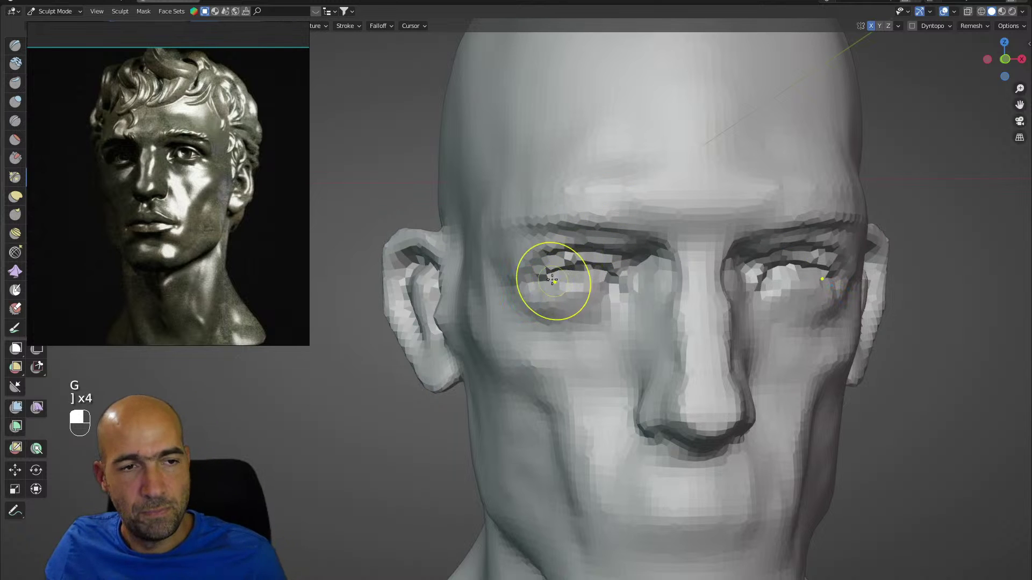
pyautogui.moveTo(594, 266); pyautogui.dragTo(595, 273)
pyautogui.moveTo(626, 275); pyautogui.dragTo(629, 289)
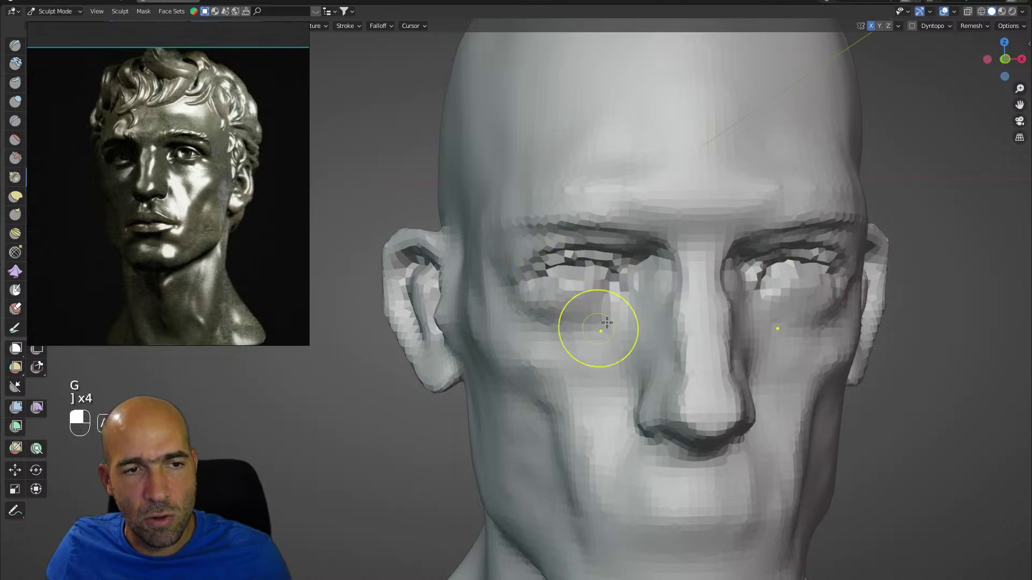
# Carve the lower eyelid and the crease beneath the eye with a smaller brush, and smooth the area around it.
pyautogui.moveTo(599, 327)
pyautogui.keyDown('ctrl'); pyautogui.keyDown('alt'); pyautogui.mouseDown()
pyautogui.moveTo(607, 302)
pyautogui.moveTo(581, 282)
pyautogui.moveTo(634, 268)
pyautogui.moveTo(589, 283)
pyautogui.moveTo(630, 296)
pyautogui.moveTo(645, 285)
pyautogui.moveTo(592, 320)
pyautogui.moveTo(520, 282)
pyautogui.moveTo(537, 295)
pyautogui.moveTo(526, 301)
pyautogui.mouseUp(); pyautogui.keyUp('alt'); pyautogui.keyUp('ctrl')
pyautogui.press('1')
pyautogui.press('[')
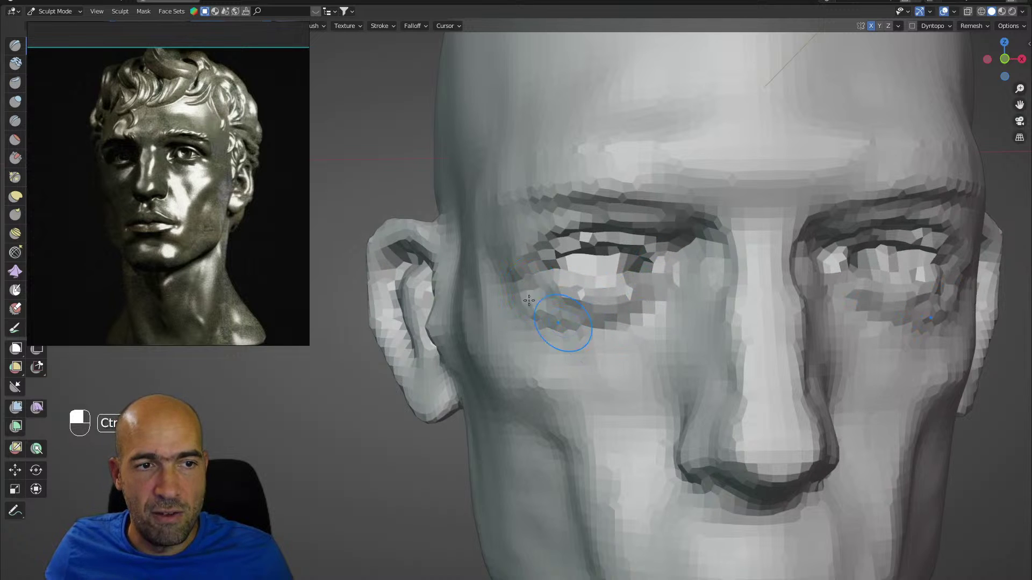
pyautogui.keyDown('ctrl'); pyautogui.moveTo(529, 302); pyautogui.dragTo(563, 344, button='middle'); pyautogui.keyUp('ctrl')
pyautogui.moveTo(506, 308)
pyautogui.keyDown('shift'); pyautogui.mouseDown()
pyautogui.moveTo(525, 362)
pyautogui.moveTo(490, 361)
pyautogui.moveTo(540, 409)
pyautogui.moveTo(538, 361)
pyautogui.mouseUp(); pyautogui.keyUp('shift')
pyautogui.moveTo(585, 392); pyautogui.dragTo(576, 384, button='middle')
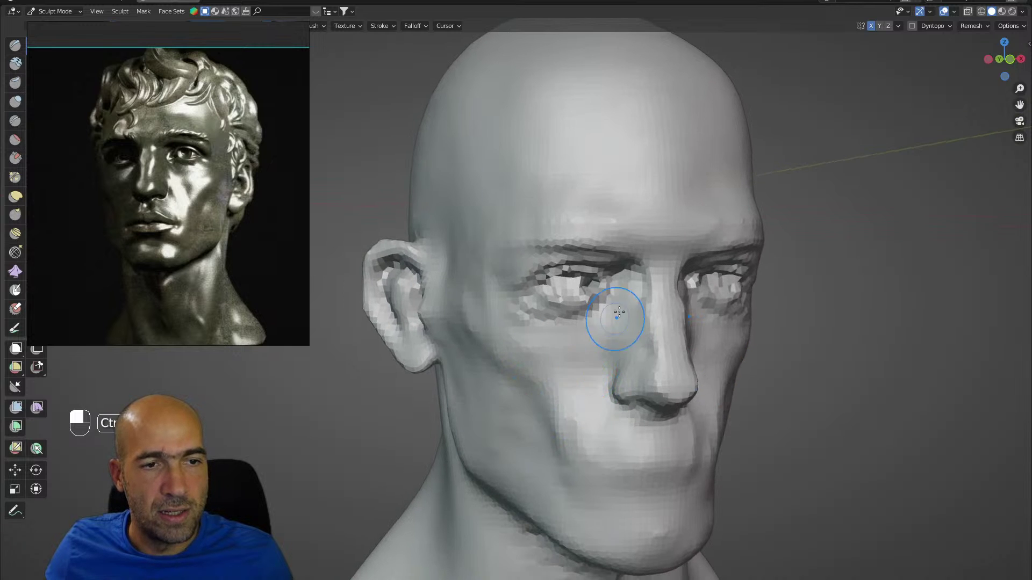
# Shape the cheek beside the nose and build up the fold running down from the nostril wing.
pyautogui.moveTo(617, 312)
pyautogui.keyDown('ctrl'); pyautogui.mouseDown()
pyautogui.moveTo(561, 389)
pyautogui.moveTo(563, 343)
pyautogui.moveTo(440, 342)
pyautogui.mouseUp(); pyautogui.keyUp('ctrl')
pyautogui.moveTo(671, 306)
pyautogui.keyDown('shift'); pyautogui.mouseDown()
pyautogui.moveTo(693, 338)
pyautogui.moveTo(598, 353)
pyautogui.moveTo(612, 352)
pyautogui.moveTo(627, 387)
pyautogui.mouseUp(); pyautogui.keyUp('shift')
pyautogui.moveTo(602, 344); pyautogui.dragTo(624, 387)
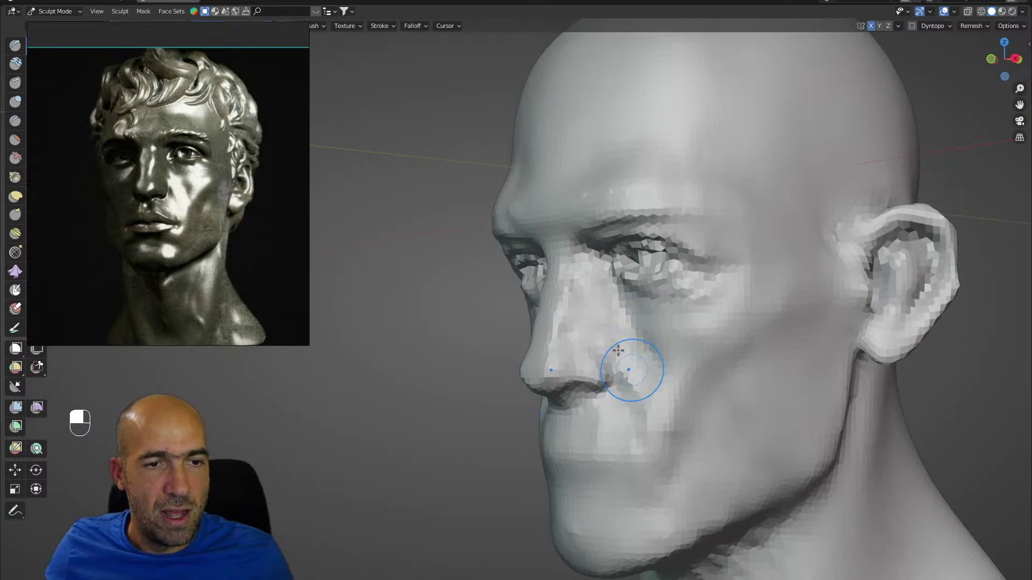
pyautogui.moveTo(616, 351)
pyautogui.mouseDown()
pyautogui.moveTo(658, 401)
pyautogui.moveTo(633, 403)
pyautogui.mouseUp()
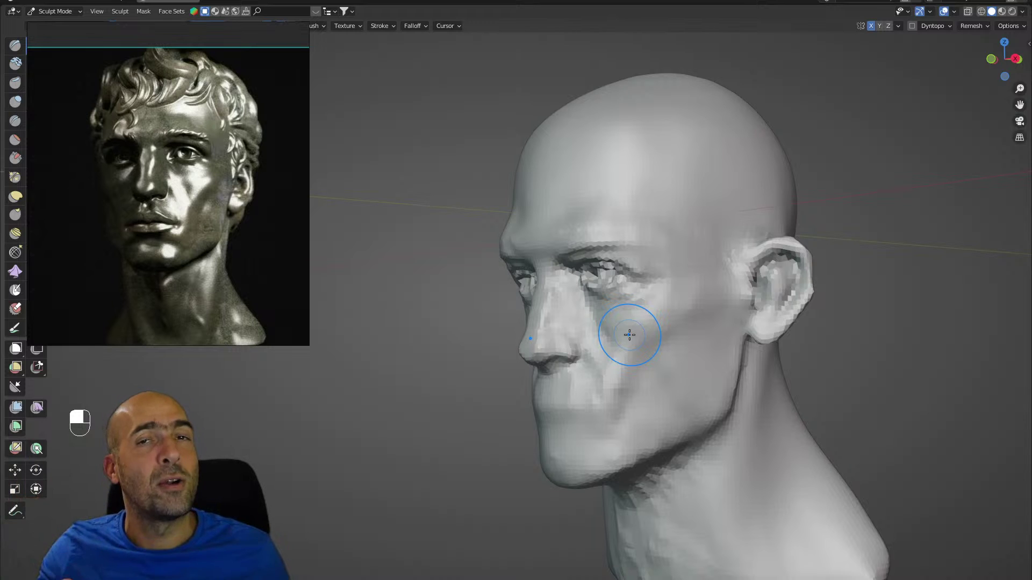
# Carve the recess between the mouth and the chin, and indent the mouth corners and mouth line.
pyautogui.keyDown('alt'); pyautogui.moveTo(695, 253); pyautogui.dragTo(786, 271, button='middle'); pyautogui.keyUp('alt')
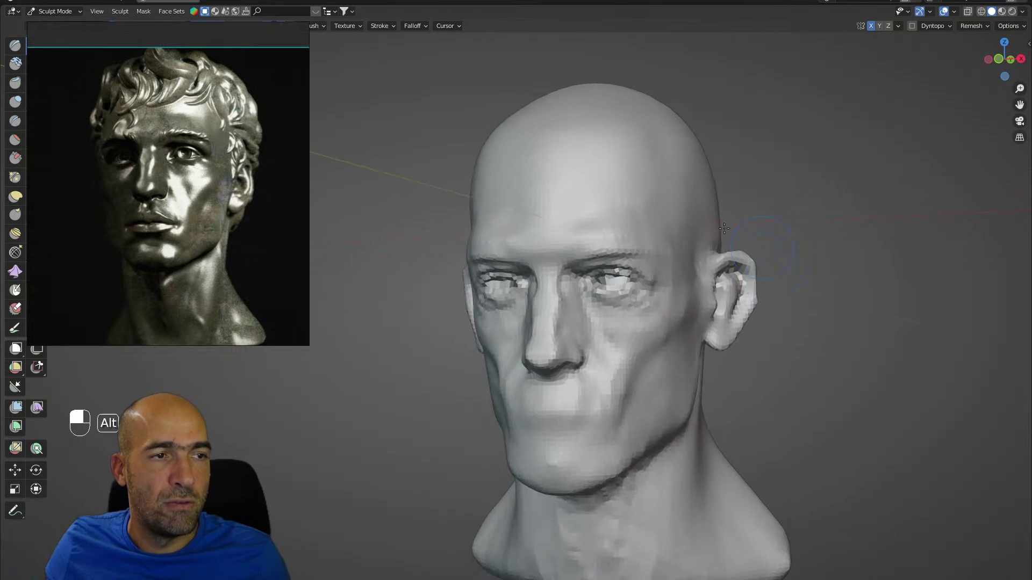
pyautogui.keyDown('alt'); pyautogui.moveTo(703, 291); pyautogui.dragTo(709, 285); pyautogui.keyUp('alt')
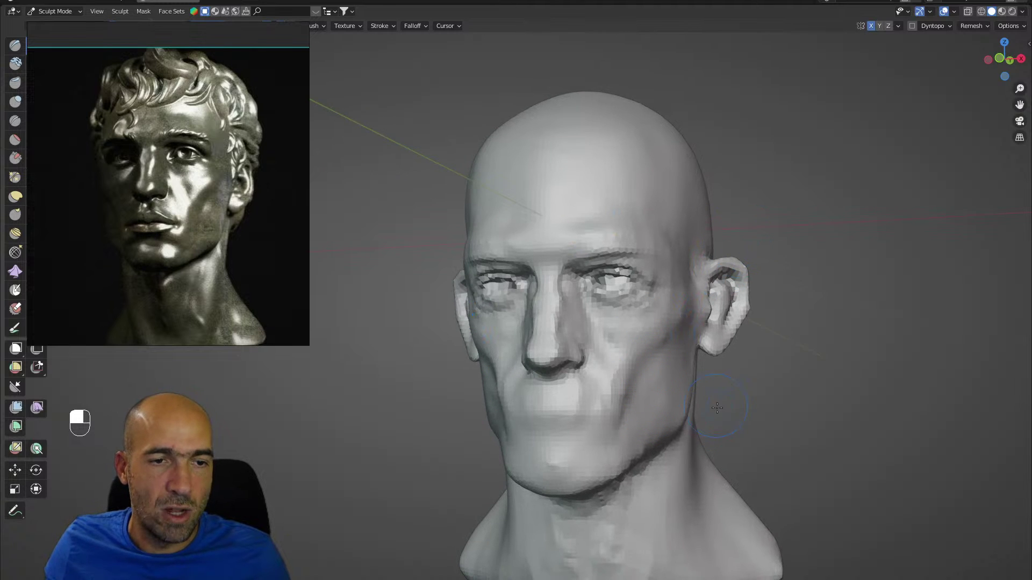
pyautogui.keyDown('shift'); pyautogui.moveTo(718, 408); pyautogui.dragTo(699, 394, button='middle'); pyautogui.keyUp('shift')
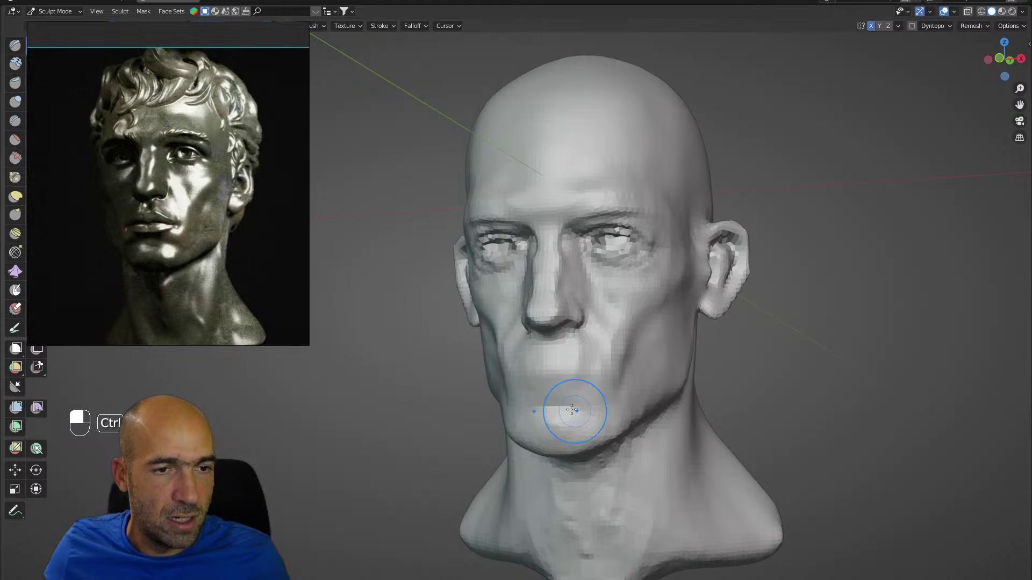
pyautogui.keyDown('ctrl'); pyautogui.moveTo(581, 413); pyautogui.dragTo(559, 401); pyautogui.keyUp('ctrl')
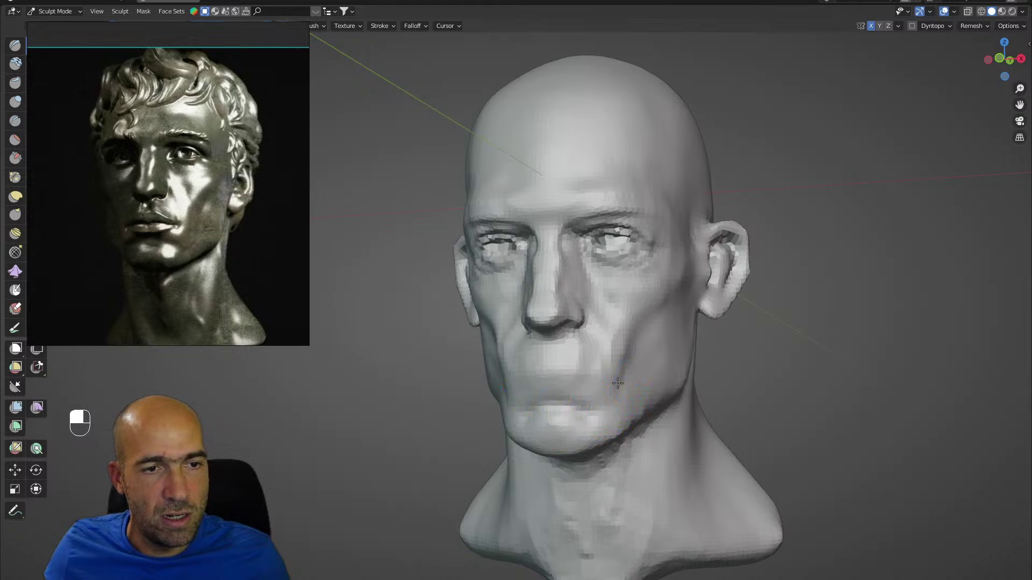
pyautogui.keyDown('alt'); pyautogui.moveTo(617, 383); pyautogui.dragTo(594, 382); pyautogui.keyUp('alt')
pyautogui.moveTo(576, 362)
pyautogui.keyDown('shift'); pyautogui.mouseDown()
pyautogui.moveTo(580, 375)
pyautogui.moveTo(604, 362)
pyautogui.mouseUp(); pyautogui.keyUp('shift')
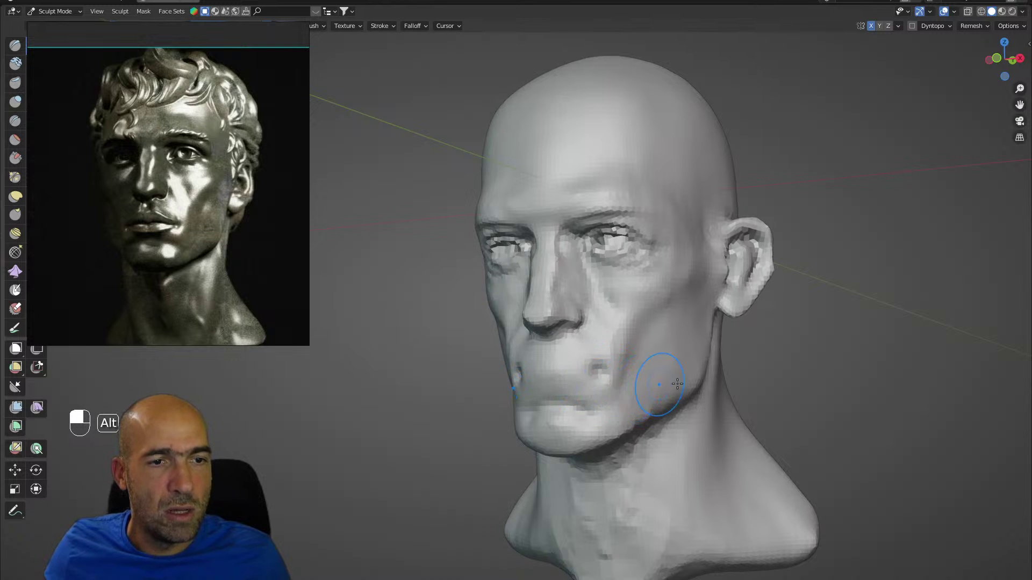
pyautogui.moveTo(677, 383)
pyautogui.keyDown('alt'); pyautogui.mouseDown()
pyautogui.moveTo(624, 368)
pyautogui.moveTo(618, 398)
pyautogui.mouseUp(); pyautogui.keyUp('alt')
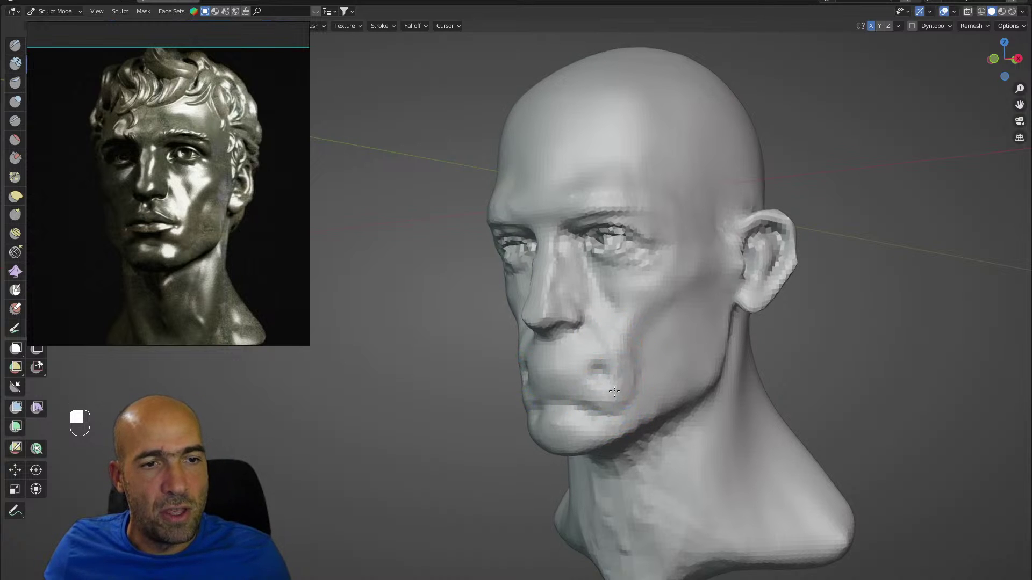
pyautogui.moveTo(609, 402)
pyautogui.keyDown('alt'); pyautogui.mouseDown()
pyautogui.moveTo(574, 408)
pyautogui.moveTo(583, 389)
pyautogui.moveTo(568, 370)
pyautogui.mouseUp(); pyautogui.keyUp('alt')
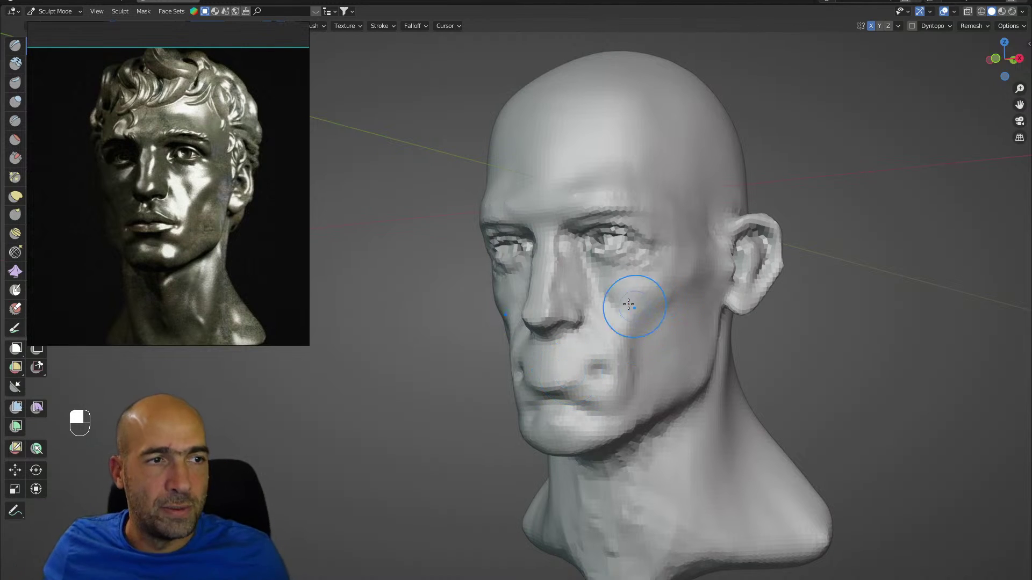
# Hollow the cheek under the cheekbone and sharpen the cheekbone's edge toward the ear.
pyautogui.keyDown('alt'); pyautogui.moveTo(636, 299); pyautogui.dragTo(668, 353); pyautogui.keyUp('alt')
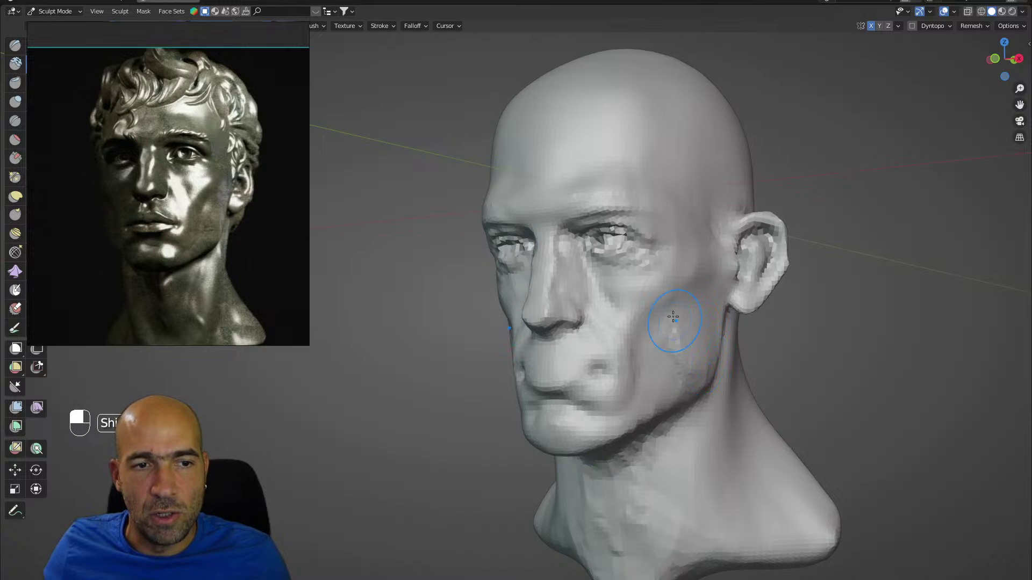
pyautogui.keyDown('alt'); pyautogui.moveTo(714, 367); pyautogui.dragTo(683, 363); pyautogui.keyUp('alt')
pyautogui.moveTo(713, 290)
pyautogui.keyDown('alt'); pyautogui.mouseDown()
pyautogui.moveTo(693, 314)
pyautogui.moveTo(671, 313)
pyautogui.moveTo(713, 304)
pyautogui.moveTo(706, 266)
pyautogui.mouseUp(); pyautogui.keyUp('alt')
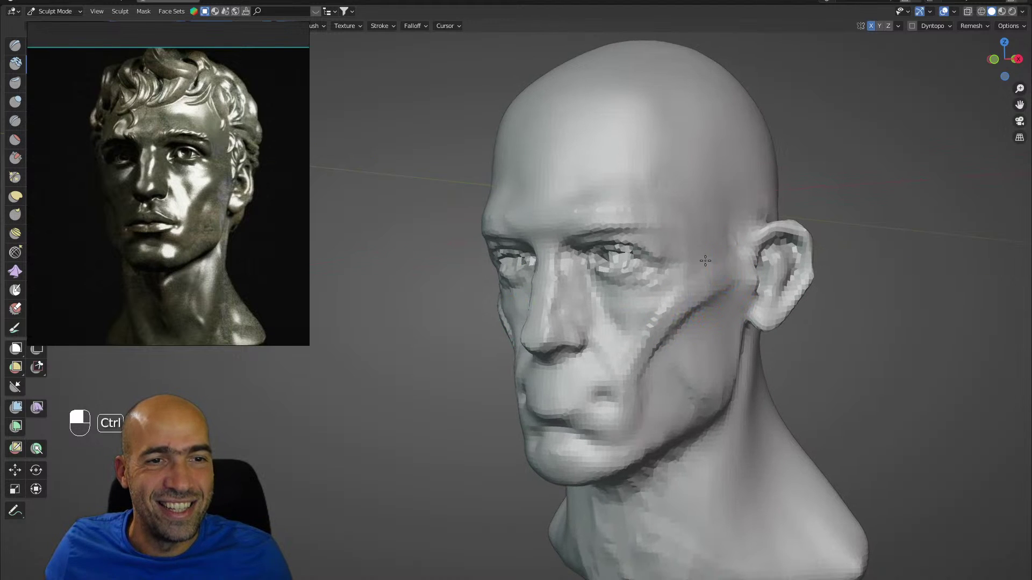
pyautogui.keyDown('ctrl'); pyautogui.moveTo(763, 226); pyautogui.dragTo(752, 235); pyautogui.keyUp('ctrl')
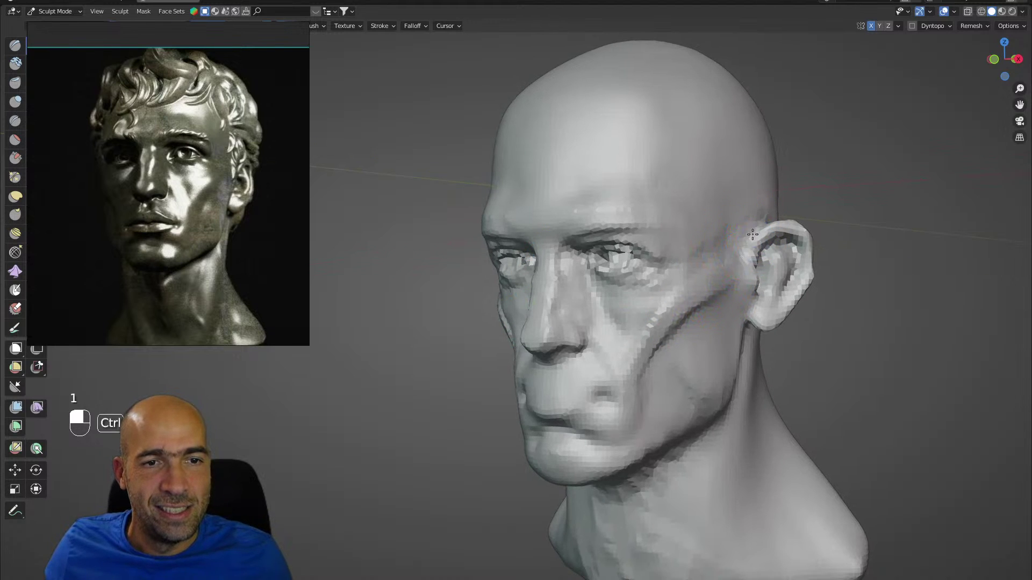
# Reshape the chin and jawline from the front with an enlarged Grab brush.
pyautogui.keyDown('alt'); pyautogui.moveTo(747, 281); pyautogui.dragTo(698, 341); pyautogui.keyUp('alt')
pyautogui.press('[')
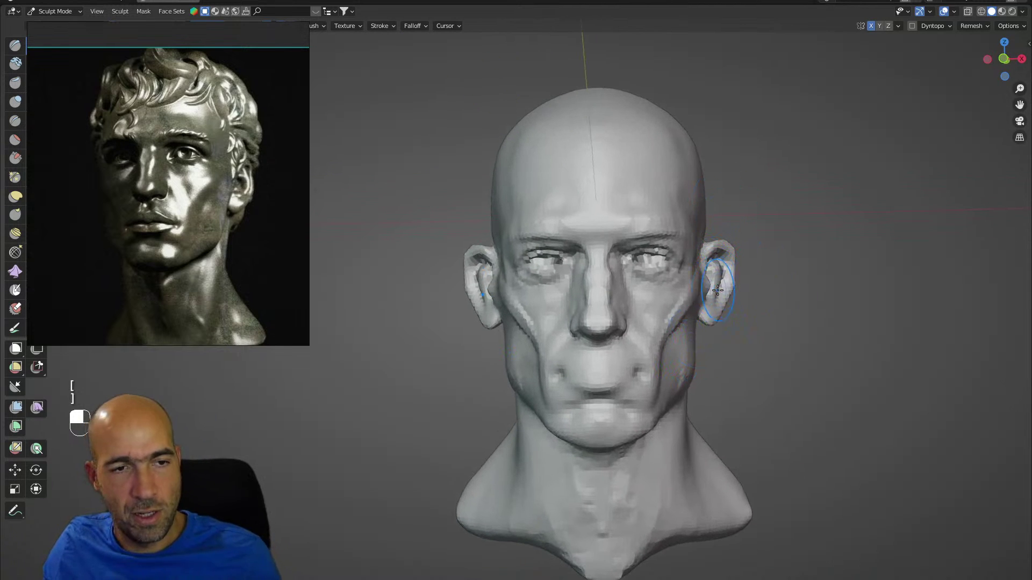
pyautogui.press('h')
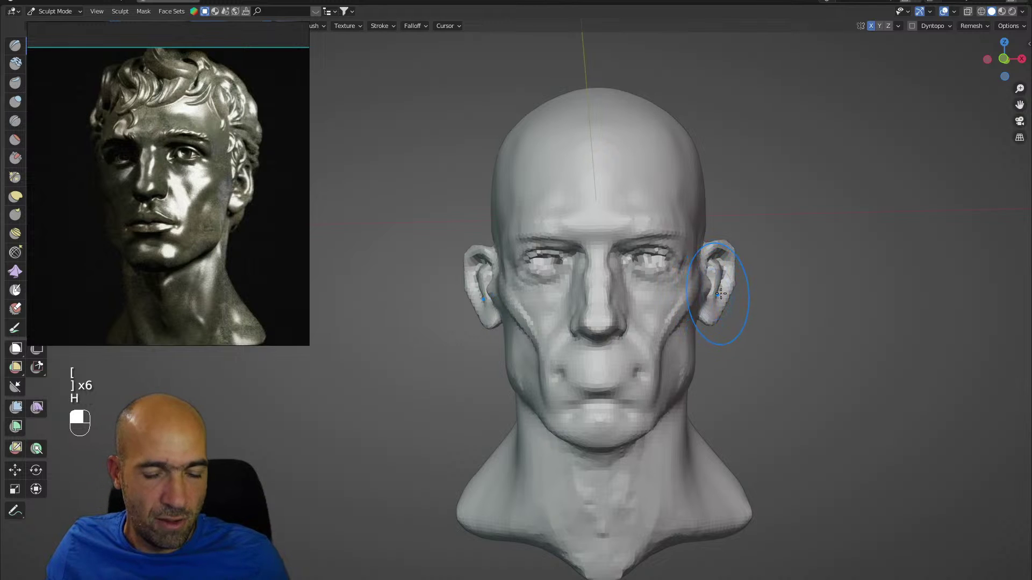
pyautogui.press('g')
pyautogui.press('g')
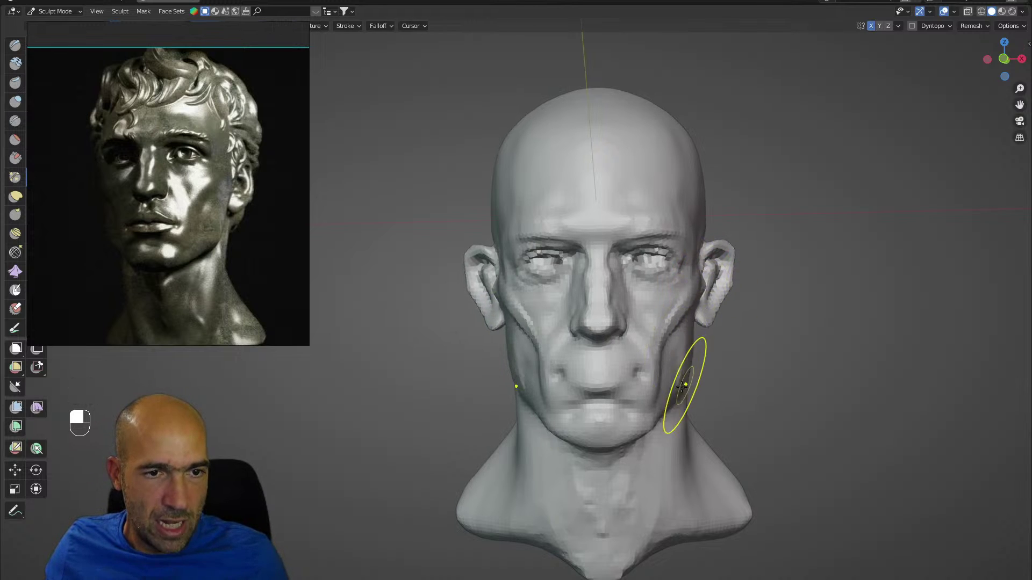
pyautogui.moveTo(602, 446)
pyautogui.mouseDown()
pyautogui.moveTo(605, 435)
pyautogui.moveTo(646, 428)
pyautogui.mouseUp()
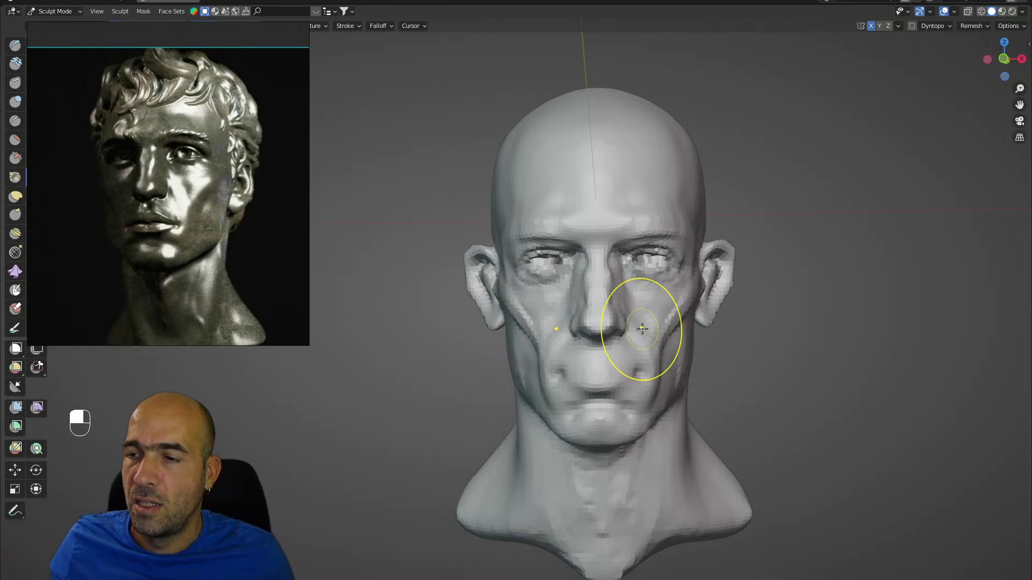
# Adjust the profile of the nose bridge and mouth in side view with an enlarged Grab brush.
pyautogui.moveTo(770, 325)
pyautogui.keyDown('alt'); pyautogui.mouseDown()
pyautogui.moveTo(759, 327)
pyautogui.moveTo(748, 302)
pyautogui.mouseUp(); pyautogui.keyUp('alt')
pyautogui.scroll(1, 763, 323)
pyautogui.moveTo(748, 303)
pyautogui.keyDown('ctrl'); pyautogui.keyDown('alt'); pyautogui.mouseDown()
pyautogui.moveTo(769, 320)
pyautogui.moveTo(753, 294)
pyautogui.moveTo(766, 296)
pyautogui.moveTo(634, 311)
pyautogui.mouseUp(); pyautogui.keyUp('alt'); pyautogui.keyUp('ctrl')
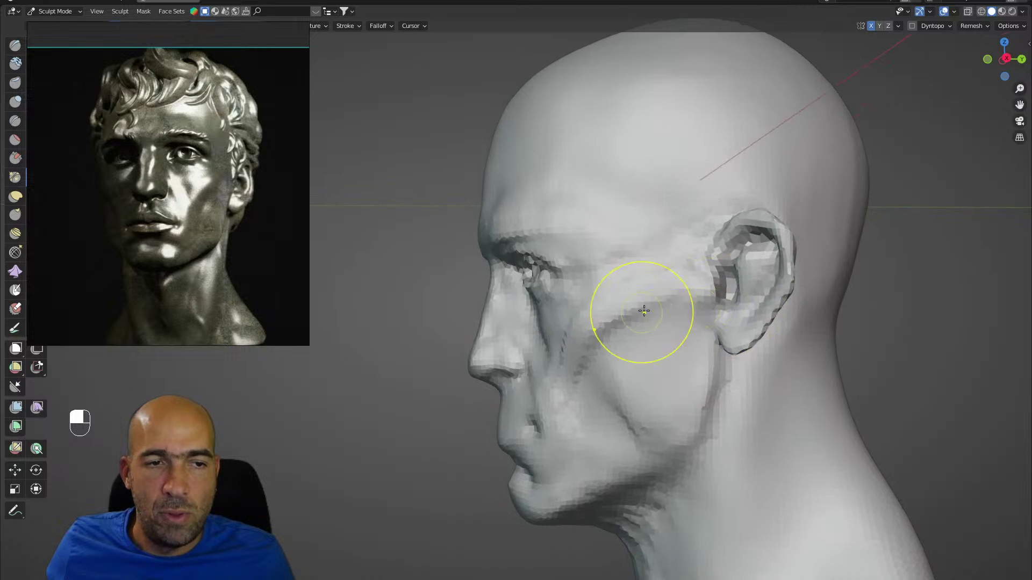
pyautogui.moveTo(553, 410)
pyautogui.keyDown('alt'); pyautogui.mouseDown()
pyautogui.moveTo(572, 400)
pyautogui.moveTo(572, 387)
pyautogui.moveTo(559, 399)
pyautogui.mouseUp(); pyautogui.keyUp('alt')
pyautogui.press('g')
pyautogui.press(']')
pyautogui.press(']')
pyautogui.press(']')
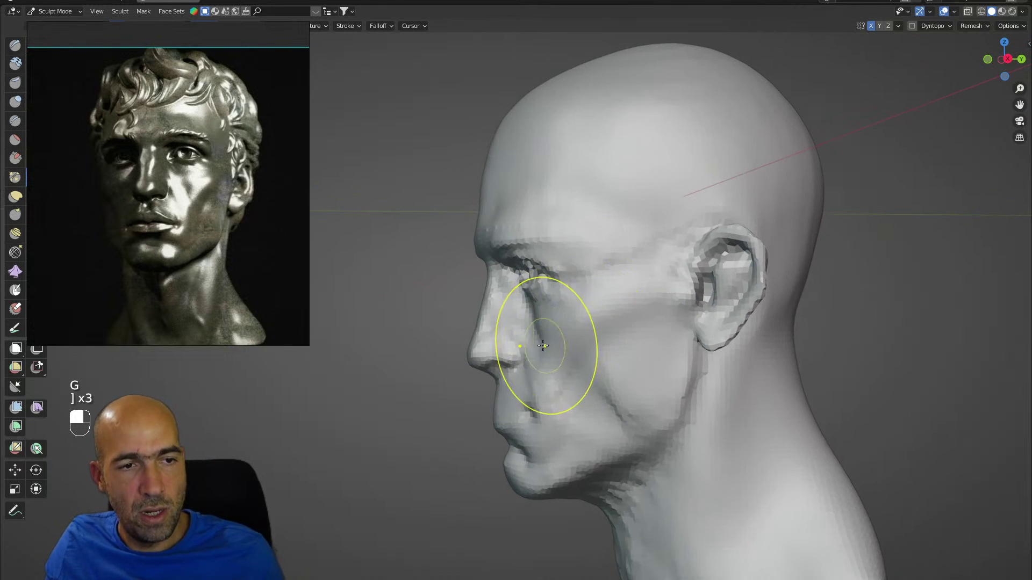
pyautogui.moveTo(543, 345); pyautogui.dragTo(545, 344)
pyautogui.keyDown('ctrl'); pyautogui.keyDown('alt'); pyautogui.moveTo(545, 344); pyautogui.dragTo(513, 379); pyautogui.keyUp('alt'); pyautogui.keyUp('ctrl')
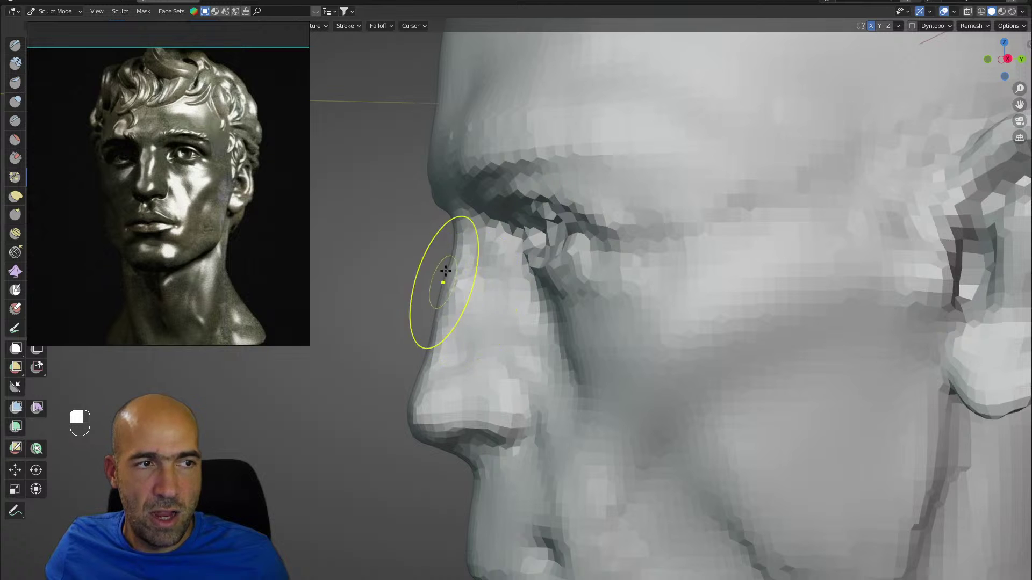
pyautogui.scroll(-6, 445, 272)
pyautogui.moveTo(426, 249); pyautogui.dragTo(474, 234, button='middle')
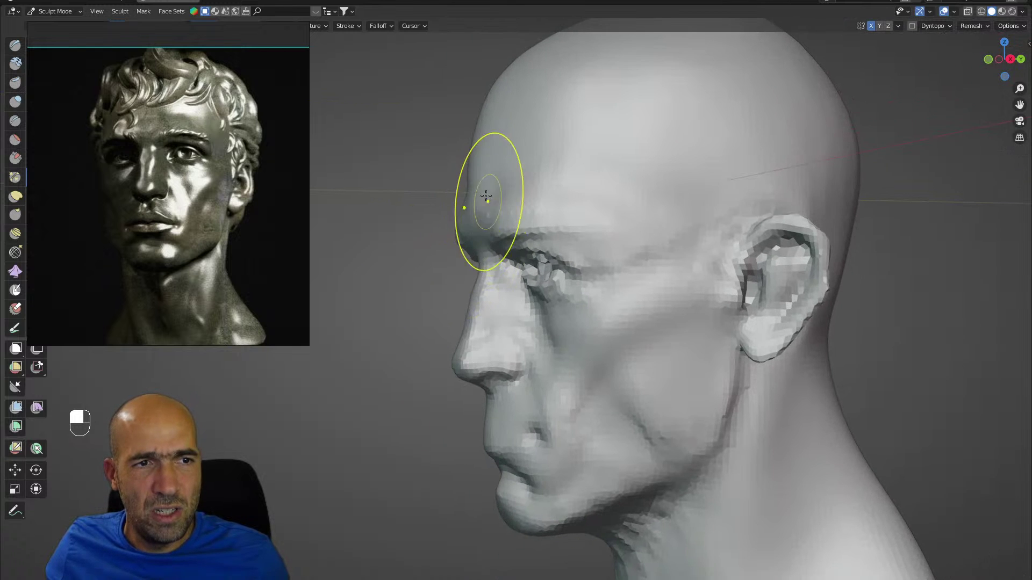
# Carve the temple and define the edge between the front and side planes of the forehead.
pyautogui.moveTo(524, 184)
pyautogui.keyDown('alt'); pyautogui.mouseDown()
pyautogui.moveTo(571, 203)
pyautogui.moveTo(509, 226)
pyautogui.moveTo(525, 212)
pyautogui.moveTo(553, 212)
pyautogui.moveTo(559, 261)
pyautogui.mouseUp(); pyautogui.keyUp('alt')
pyautogui.press('1')
pyautogui.moveTo(574, 188); pyautogui.dragTo(561, 239)
pyautogui.keyDown('ctrl'); pyautogui.moveTo(583, 157); pyautogui.dragTo(553, 263); pyautogui.keyUp('ctrl')
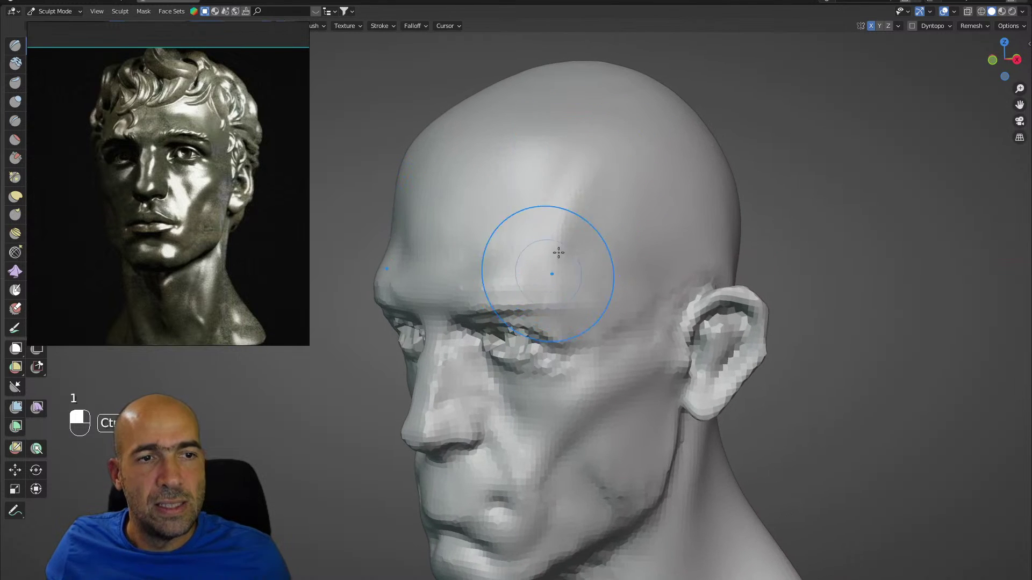
# Deepen the temple groove to sharpen the forehead's side edge, and smooth the forehead above it.
pyautogui.keyDown('ctrl'); pyautogui.moveTo(570, 215); pyautogui.dragTo(580, 242); pyautogui.keyUp('ctrl')
pyautogui.keyDown('ctrl'); pyautogui.moveTo(597, 204); pyautogui.dragTo(583, 267); pyautogui.keyUp('ctrl')
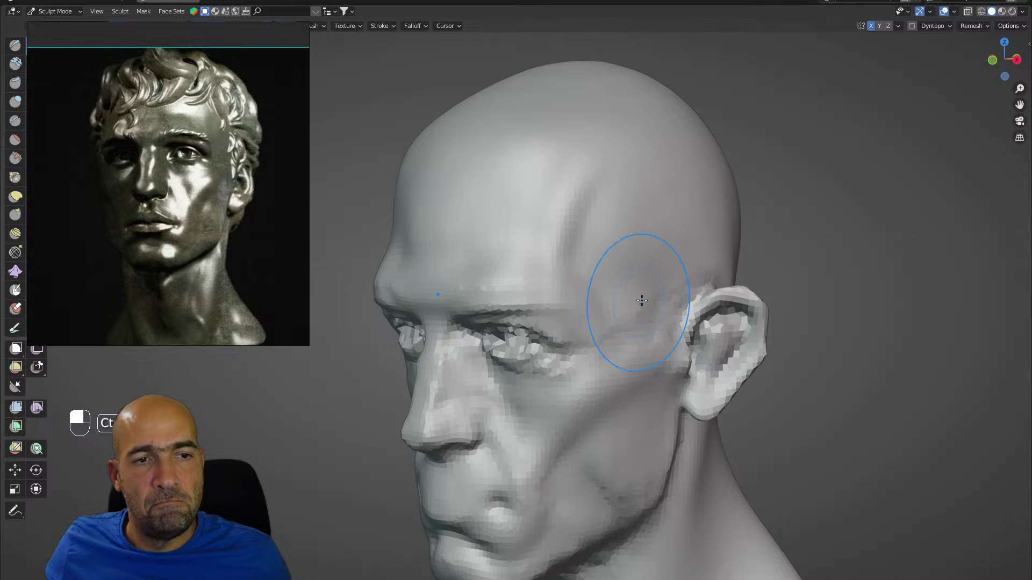
pyautogui.keyDown('shift'); pyautogui.moveTo(618, 196); pyautogui.dragTo(639, 141); pyautogui.keyUp('shift')
pyautogui.moveTo(672, 153)
pyautogui.keyDown('alt'); pyautogui.mouseDown()
pyautogui.moveTo(640, 161)
pyautogui.moveTo(594, 203)
pyautogui.moveTo(624, 191)
pyautogui.mouseUp(); pyautogui.keyUp('alt')
pyautogui.moveTo(602, 170)
pyautogui.keyDown('shift'); pyautogui.mouseDown()
pyautogui.moveTo(508, 198)
pyautogui.moveTo(516, 207)
pyautogui.mouseUp(); pyautogui.keyUp('shift')
# Refine the side plane of the forehead with a scraping brush and adjust the face's shape with Grab.
pyautogui.press('3')
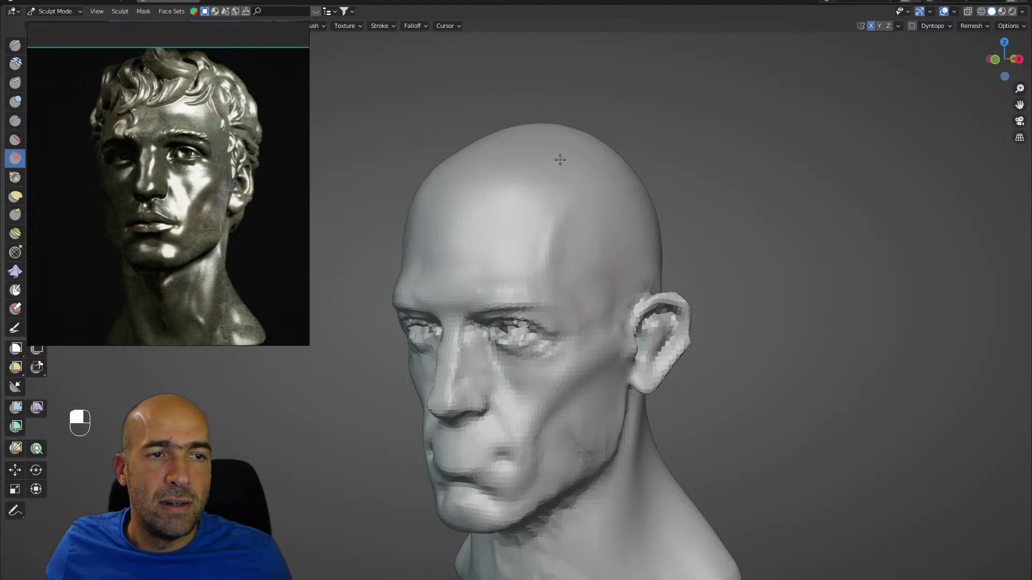
pyautogui.moveTo(569, 145)
pyautogui.keyDown('alt'); pyautogui.mouseDown()
pyautogui.moveTo(571, 214)
pyautogui.moveTo(534, 205)
pyautogui.mouseUp(); pyautogui.keyUp('alt')
pyautogui.moveTo(606, 290)
pyautogui.keyDown('alt'); pyautogui.keyDown('shift'); pyautogui.mouseDown()
pyautogui.moveTo(605, 245)
pyautogui.moveTo(643, 240)
pyautogui.moveTo(595, 269)
pyautogui.moveTo(598, 288)
pyautogui.moveTo(569, 301)
pyautogui.mouseUp(); pyautogui.keyUp('shift'); pyautogui.keyUp('alt')
pyautogui.scroll(4, 605, 245)
pyautogui.press('g')
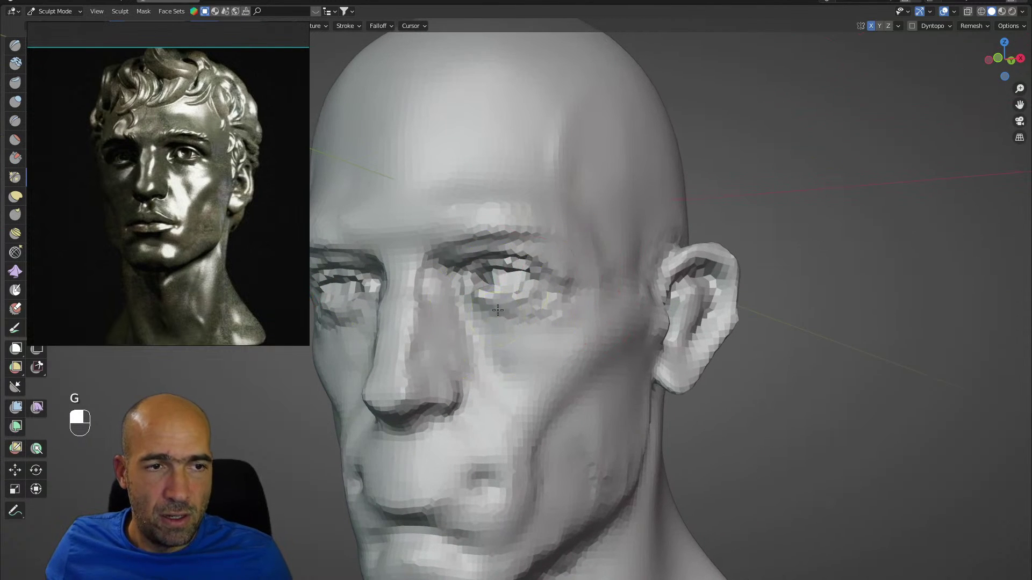
pyautogui.moveTo(557, 272)
pyautogui.mouseDown(button='middle')
pyautogui.moveTo(577, 268)
pyautogui.moveTo(564, 299)
pyautogui.moveTo(580, 282)
pyautogui.moveTo(647, 275)
pyautogui.moveTo(583, 306)
pyautogui.moveTo(598, 371)
pyautogui.mouseUp(button='middle')
pyautogui.scroll(-3, 646, 275)
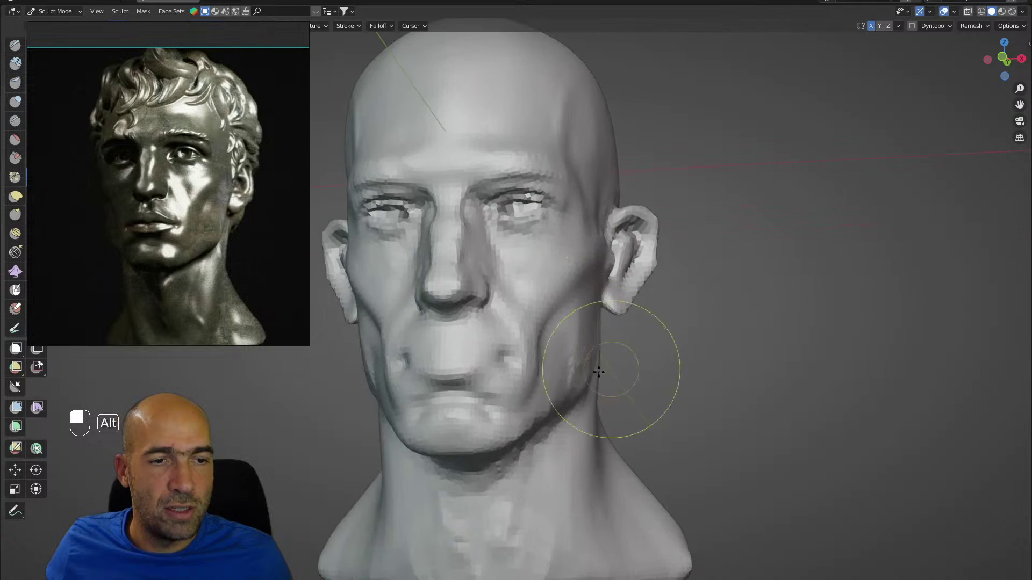
pyautogui.moveTo(484, 484)
pyautogui.keyDown('shift'); pyautogui.mouseDown(button='middle')
pyautogui.moveTo(491, 542)
pyautogui.moveTo(548, 488)
pyautogui.mouseUp(button='middle'); pyautogui.keyUp('shift')
# Sculpt the front of the neck with a reduced brush, carving the hollow between the neck muscles and building up the throat under the jaw.
pyautogui.press('1')
pyautogui.press('[')
pyautogui.press('[')
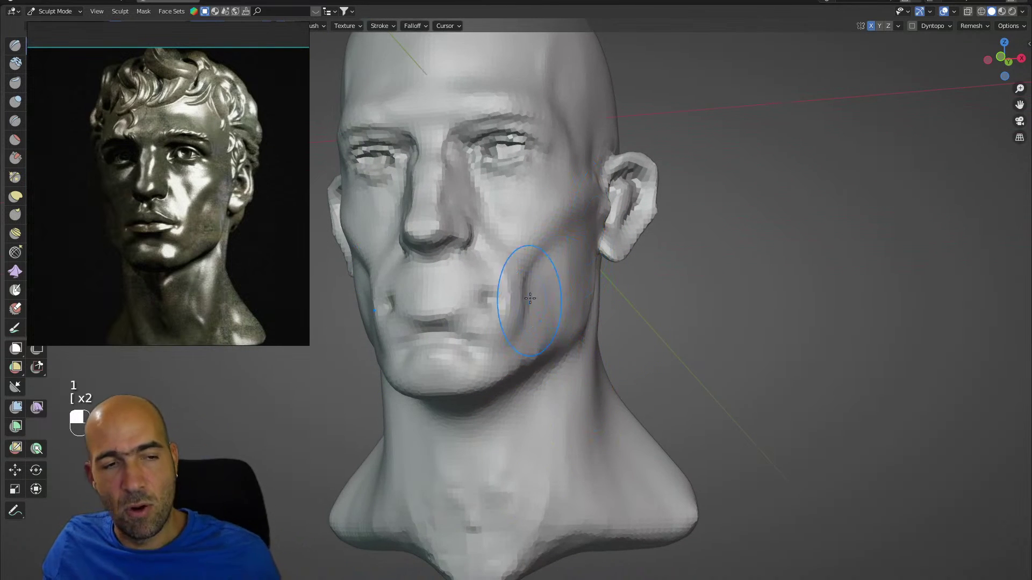
pyautogui.moveTo(579, 386); pyautogui.dragTo(574, 389, button='middle')
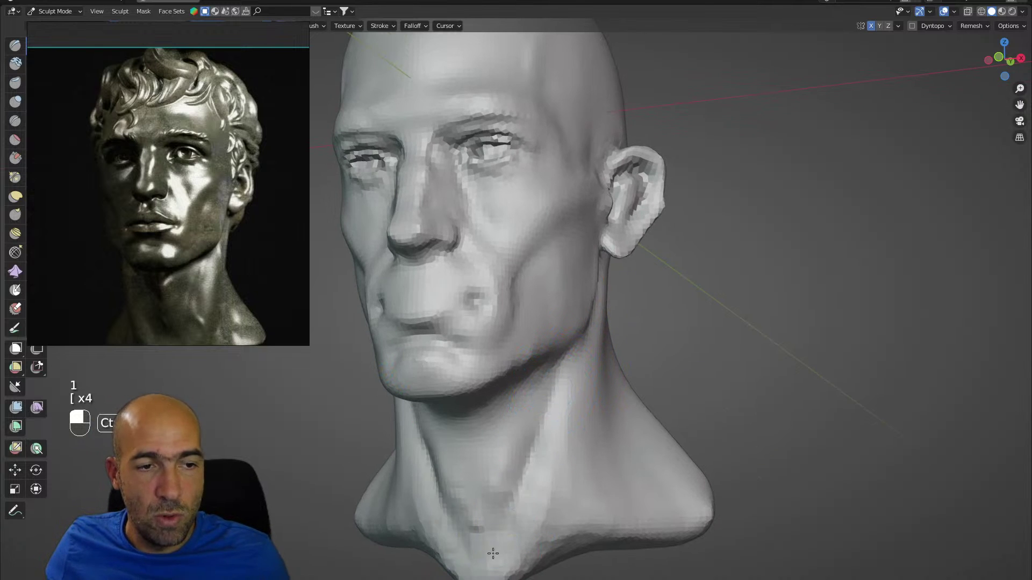
pyautogui.keyDown('shift'); pyautogui.moveTo(483, 534); pyautogui.dragTo(530, 460, button='middle'); pyautogui.keyUp('shift')
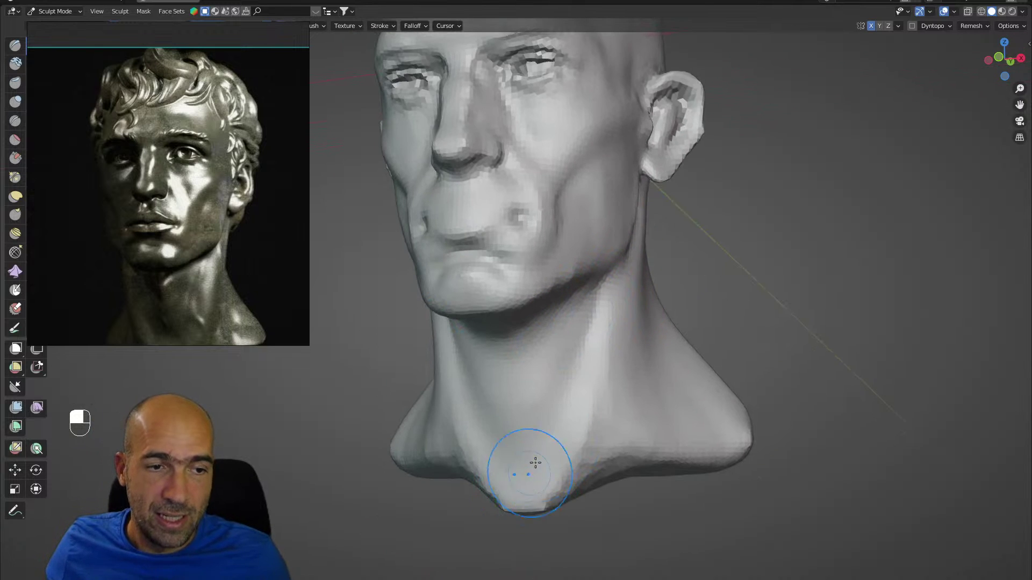
pyautogui.moveTo(540, 459)
pyautogui.keyDown('ctrl'); pyautogui.mouseDown()
pyautogui.moveTo(569, 396)
pyautogui.moveTo(526, 483)
pyautogui.mouseUp(); pyautogui.keyUp('ctrl')
pyautogui.moveTo(513, 360)
pyautogui.mouseDown()
pyautogui.moveTo(504, 378)
pyautogui.moveTo(576, 341)
pyautogui.moveTo(581, 327)
pyautogui.moveTo(546, 372)
pyautogui.mouseUp()
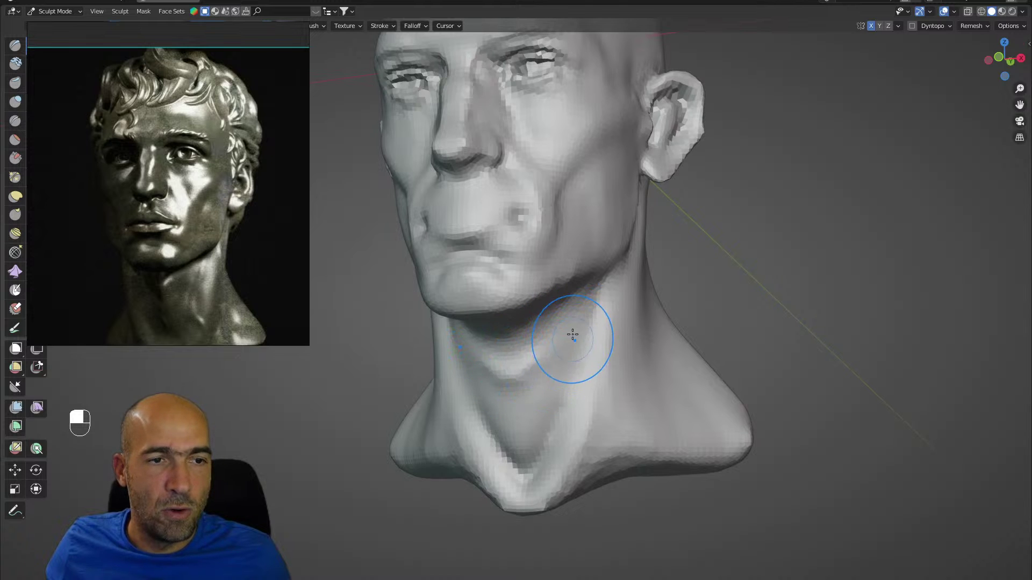
pyautogui.moveTo(571, 336)
pyautogui.mouseDown()
pyautogui.moveTo(540, 349)
pyautogui.moveTo(519, 326)
pyautogui.moveTo(497, 332)
pyautogui.mouseUp()
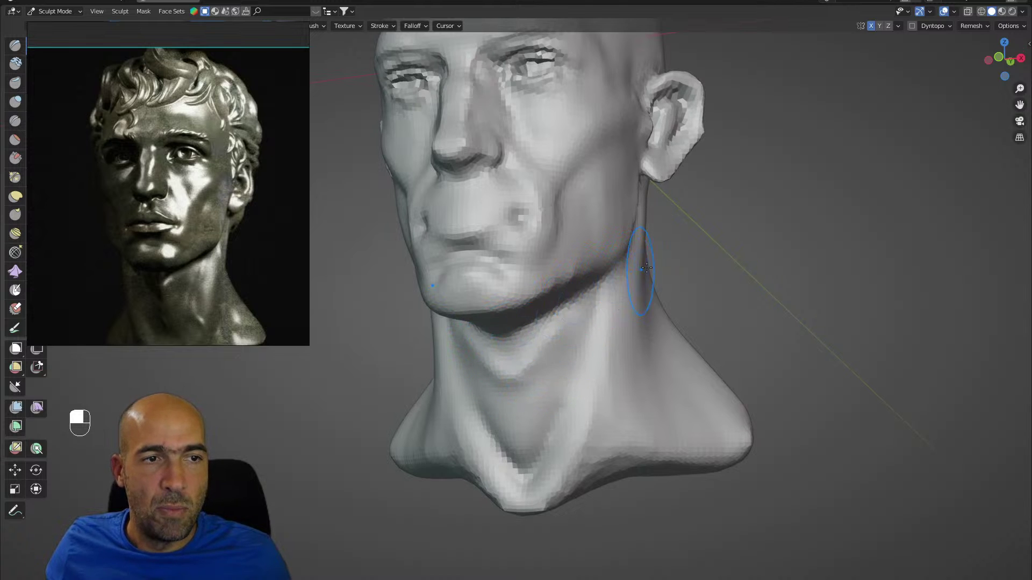
# Refine the side plane of the jaw and deepen the cheek hollow below the cheekbone.
pyautogui.moveTo(646, 269)
pyautogui.keyDown('alt'); pyautogui.mouseDown()
pyautogui.moveTo(642, 302)
pyautogui.moveTo(602, 336)
pyautogui.moveTo(553, 346)
pyautogui.mouseUp(); pyautogui.keyUp('alt')
pyautogui.press('3')
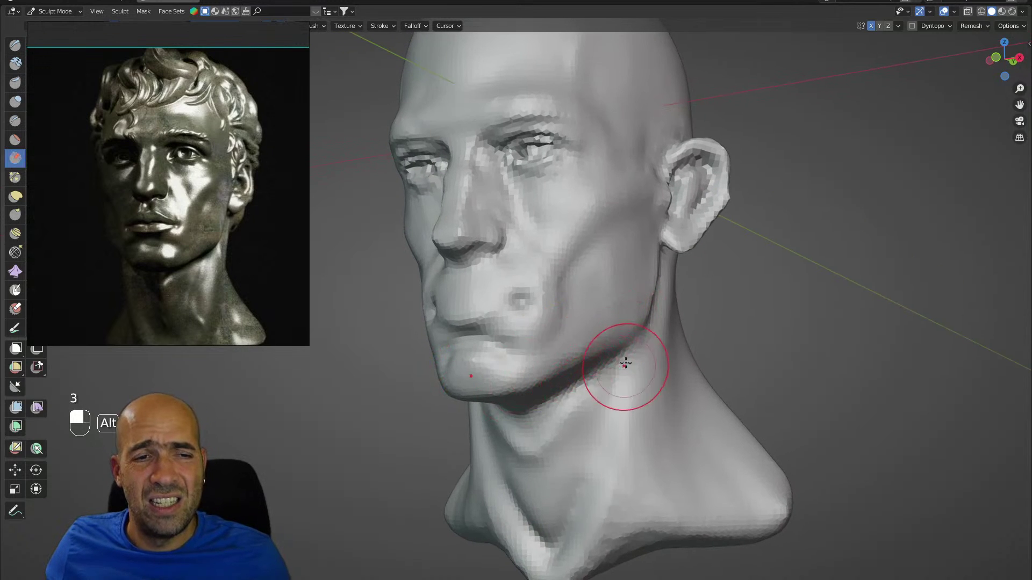
pyautogui.moveTo(622, 362)
pyautogui.keyDown('alt'); pyautogui.mouseDown()
pyautogui.moveTo(561, 371)
pyautogui.moveTo(606, 341)
pyautogui.mouseUp(); pyautogui.keyUp('alt')
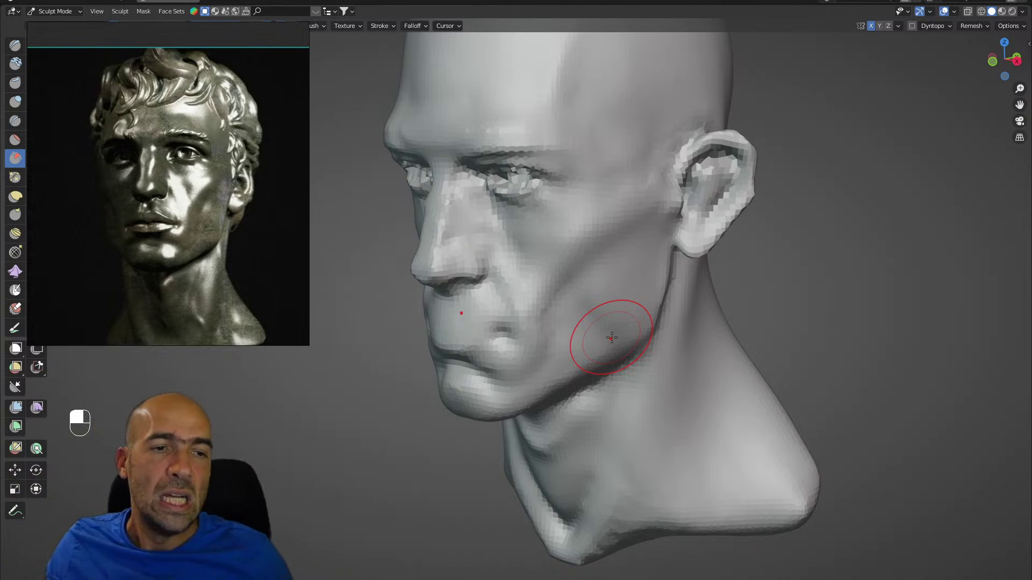
pyautogui.keyDown('alt'); pyautogui.moveTo(742, 298); pyautogui.dragTo(744, 253); pyautogui.keyUp('alt')
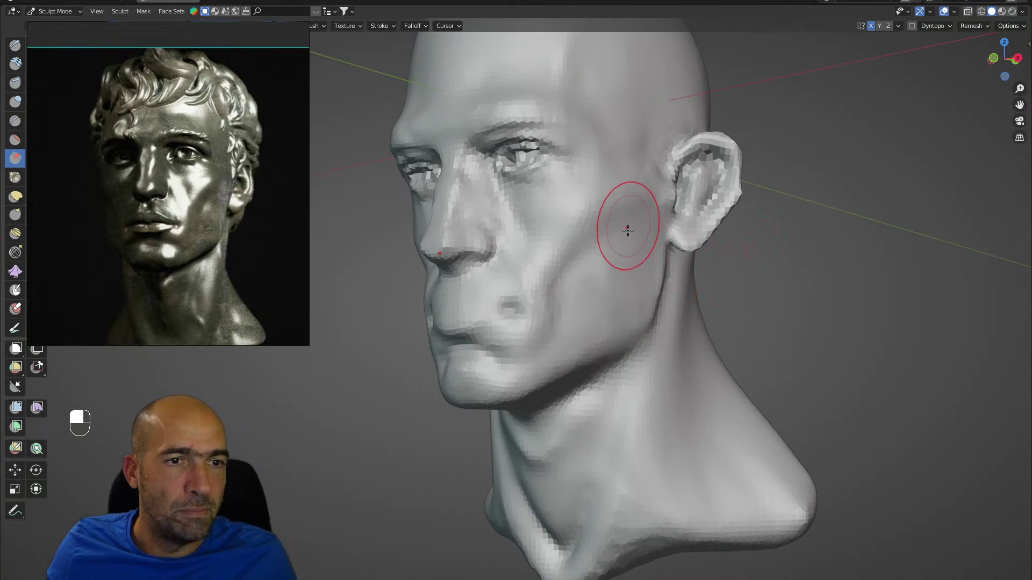
pyautogui.press('1')
pyautogui.moveTo(642, 223)
pyautogui.keyDown('ctrl'); pyautogui.mouseDown()
pyautogui.moveTo(575, 283)
pyautogui.moveTo(573, 302)
pyautogui.moveTo(583, 261)
pyautogui.mouseUp(); pyautogui.keyUp('ctrl')
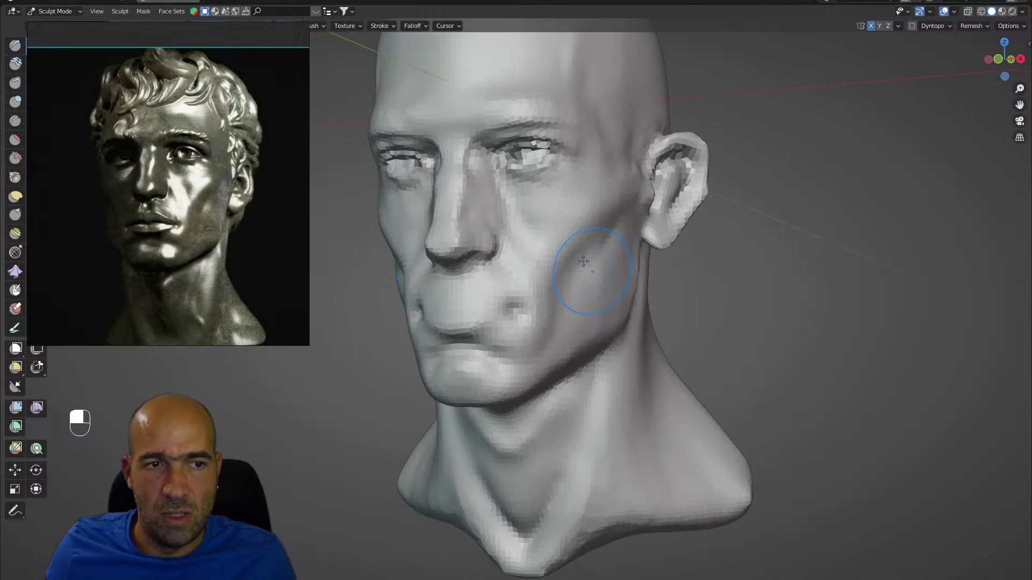
# Carve the philtrum below the nose and the parting line between the lips with a reduced brush.
pyautogui.moveTo(532, 221)
pyautogui.keyDown('ctrl'); pyautogui.mouseDown()
pyautogui.moveTo(504, 218)
pyautogui.moveTo(527, 258)
pyautogui.moveTo(569, 266)
pyautogui.moveTo(454, 233)
pyautogui.moveTo(509, 257)
pyautogui.moveTo(496, 250)
pyautogui.moveTo(502, 264)
pyautogui.moveTo(458, 289)
pyautogui.mouseUp(); pyautogui.keyUp('ctrl')
pyautogui.scroll(3, 541, 258)
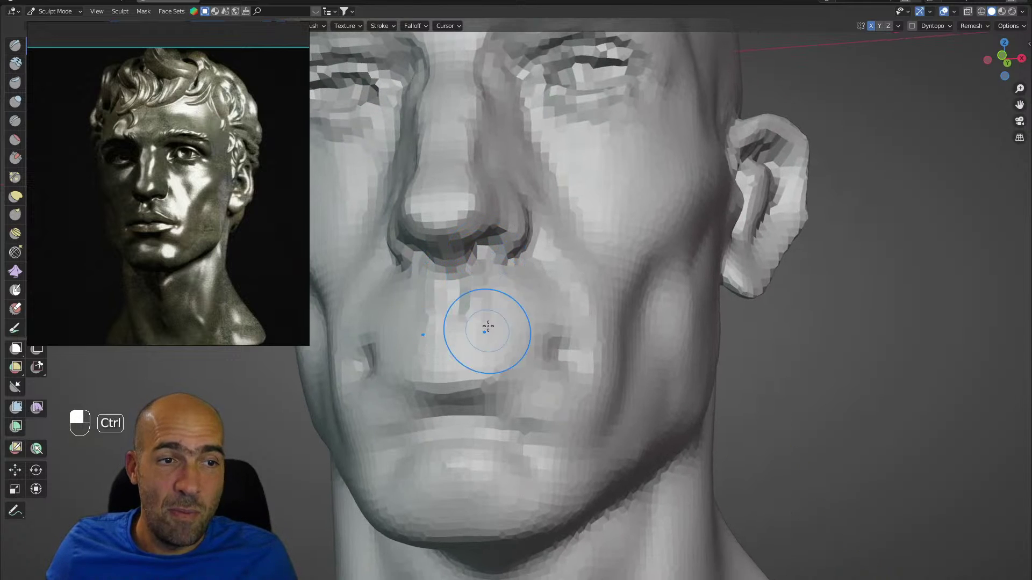
pyautogui.keyDown('alt'); pyautogui.moveTo(488, 327); pyautogui.dragTo(468, 339); pyautogui.keyUp('alt')
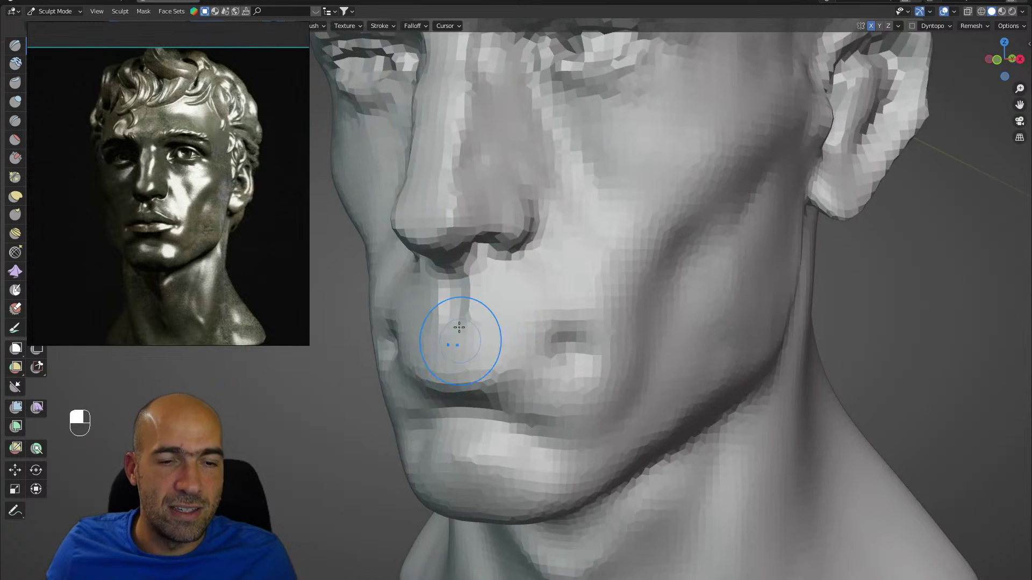
pyautogui.press('[')
pyautogui.press('[')
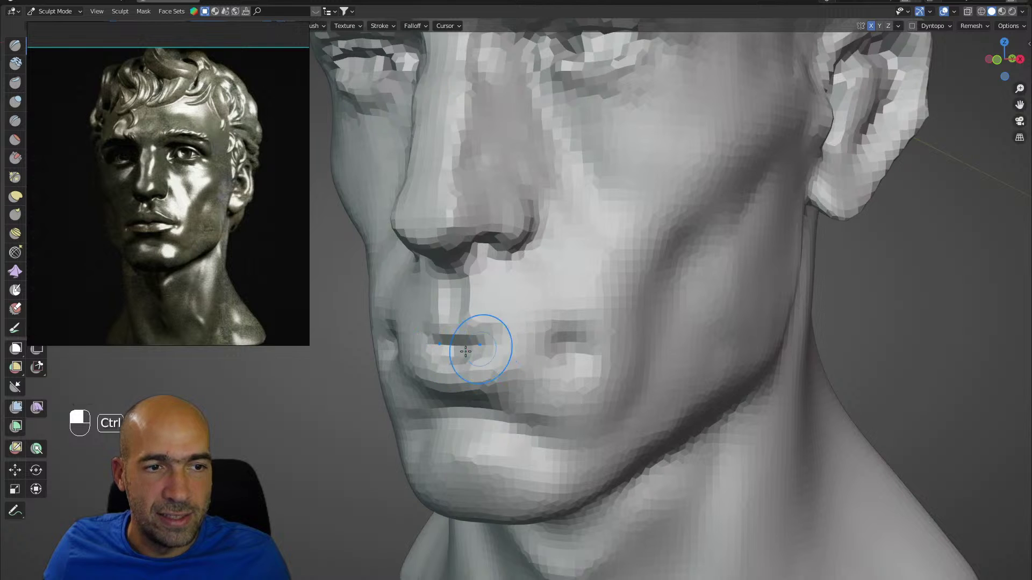
pyautogui.moveTo(571, 356)
pyautogui.keyDown('ctrl'); pyautogui.mouseDown()
pyautogui.moveTo(500, 337)
pyautogui.moveTo(495, 345)
pyautogui.moveTo(516, 356)
pyautogui.moveTo(537, 340)
pyautogui.moveTo(516, 306)
pyautogui.mouseUp(); pyautogui.keyUp('ctrl')
# Reshape the lips and the area under the nose in profile and three-quarter view with an enlarged Grab brush.
pyautogui.press('g')
pyautogui.press(']')
pyautogui.press(']')
pyautogui.press(']')
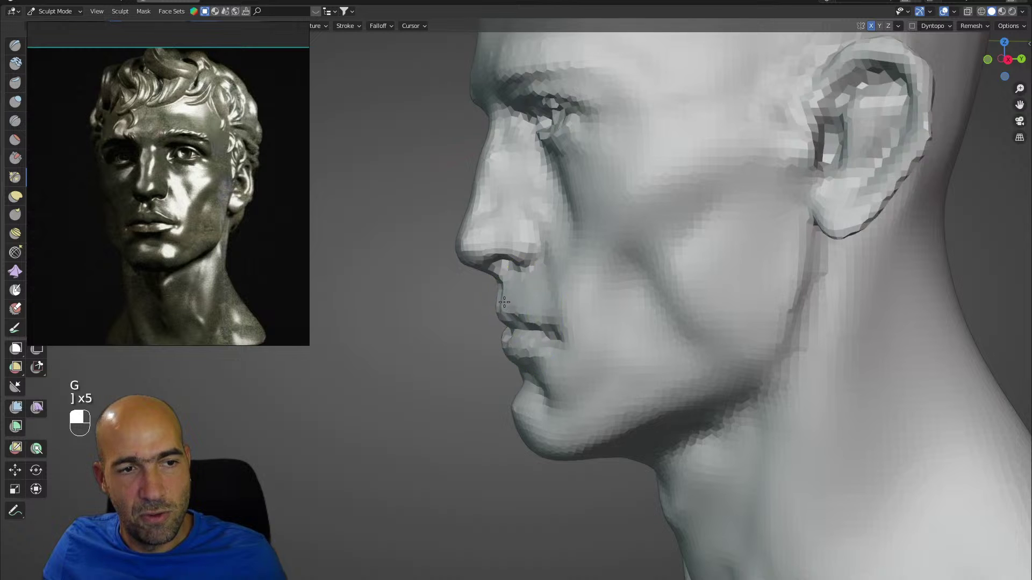
pyautogui.moveTo(492, 321)
pyautogui.keyDown('alt'); pyautogui.mouseDown()
pyautogui.moveTo(516, 281)
pyautogui.moveTo(511, 325)
pyautogui.moveTo(495, 313)
pyautogui.moveTo(508, 325)
pyautogui.mouseUp(); pyautogui.keyUp('alt')
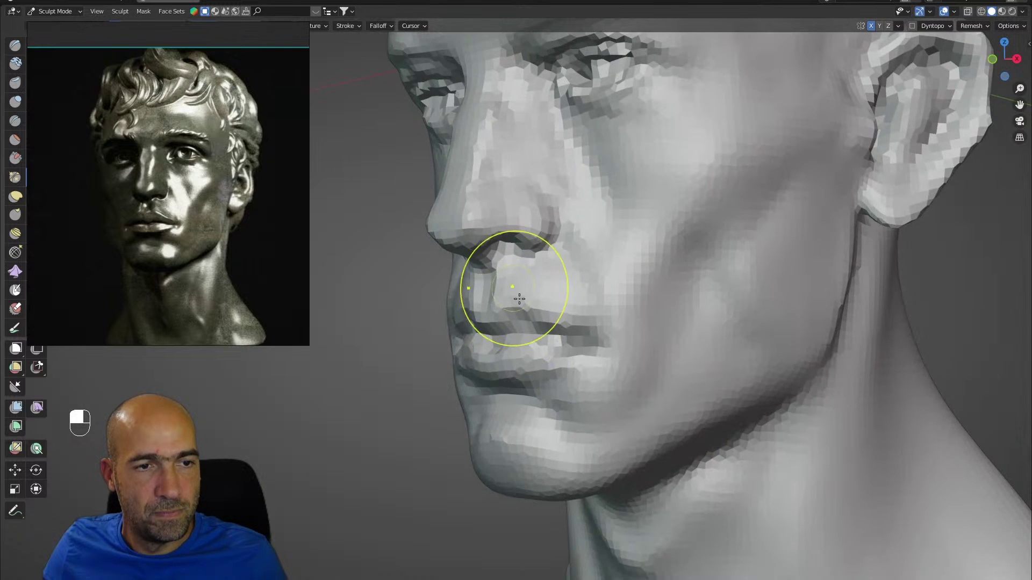
pyautogui.keyDown('alt'); pyautogui.moveTo(602, 366); pyautogui.dragTo(566, 408); pyautogui.keyUp('alt')
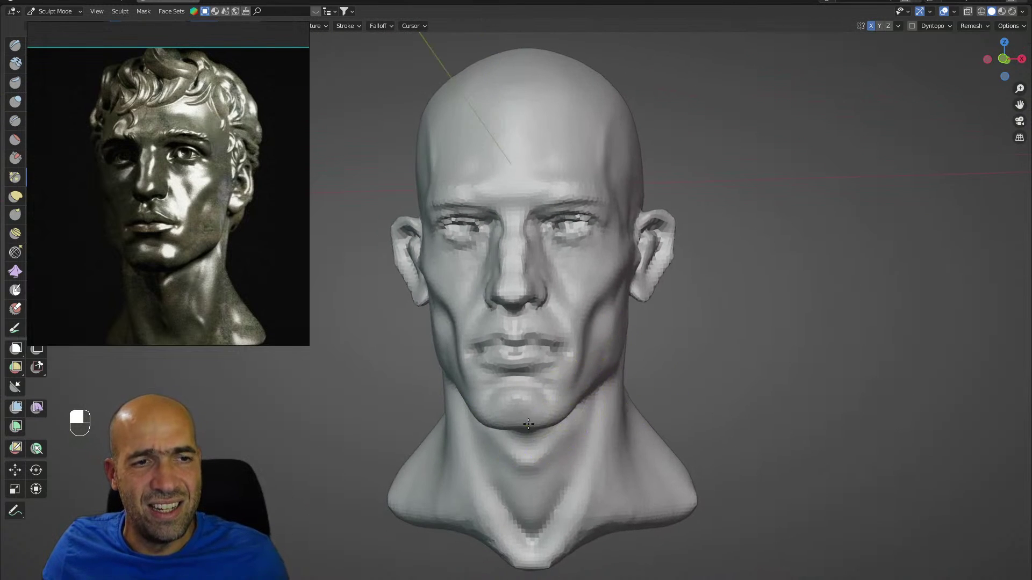
# Examine the head's proportions from the front and three-quarter views against the bust reference.
pyautogui.moveTo(657, 351)
pyautogui.keyDown('alt'); pyautogui.mouseDown()
pyautogui.moveTo(638, 349)
pyautogui.moveTo(644, 322)
pyautogui.moveTo(711, 311)
pyautogui.moveTo(694, 375)
pyautogui.mouseUp(); pyautogui.keyUp('alt')
pyautogui.moveTo(694, 375)
pyautogui.keyDown('ctrl'); pyautogui.keyDown('alt'); pyautogui.mouseDown()
pyautogui.moveTo(696, 299)
pyautogui.moveTo(663, 254)
pyautogui.moveTo(670, 224)
pyautogui.mouseUp(); pyautogui.keyUp('alt'); pyautogui.keyUp('ctrl')
pyautogui.moveTo(669, 228)
pyautogui.keyDown('alt'); pyautogui.mouseDown()
pyautogui.moveTo(624, 231)
pyautogui.moveTo(695, 267)
pyautogui.moveTo(651, 257)
pyautogui.mouseUp(); pyautogui.keyUp('alt')
pyautogui.keyDown('alt'); pyautogui.moveTo(651, 258); pyautogui.dragTo(611, 284); pyautogui.keyUp('alt')
pyautogui.moveTo(611, 284)
pyautogui.keyDown('ctrl'); pyautogui.keyDown('alt'); pyautogui.mouseDown()
pyautogui.moveTo(584, 286)
pyautogui.moveTo(549, 219)
pyautogui.moveTo(605, 264)
pyautogui.moveTo(626, 303)
pyautogui.moveTo(583, 310)
pyautogui.moveTo(639, 311)
pyautogui.mouseUp(); pyautogui.keyUp('alt'); pyautogui.keyUp('ctrl')
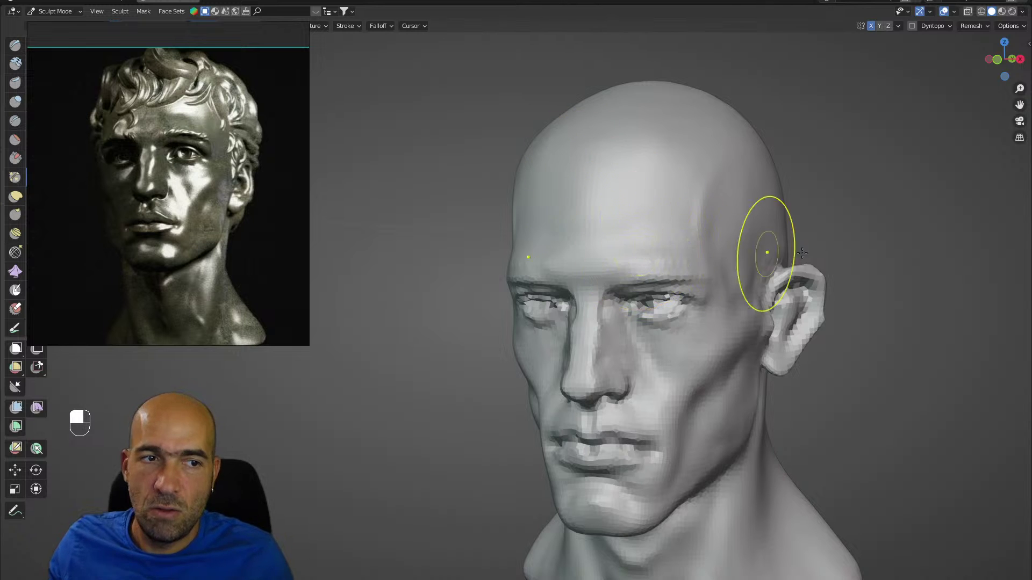
pyautogui.keyDown('alt'); pyautogui.moveTo(836, 272); pyautogui.dragTo(833, 240); pyautogui.keyUp('alt')
pyautogui.moveTo(827, 290)
pyautogui.keyDown('ctrl'); pyautogui.keyDown('alt'); pyautogui.mouseDown()
pyautogui.moveTo(817, 252)
pyautogui.moveTo(798, 265)
pyautogui.moveTo(780, 253)
pyautogui.mouseUp(); pyautogui.keyUp('alt'); pyautogui.keyUp('ctrl')
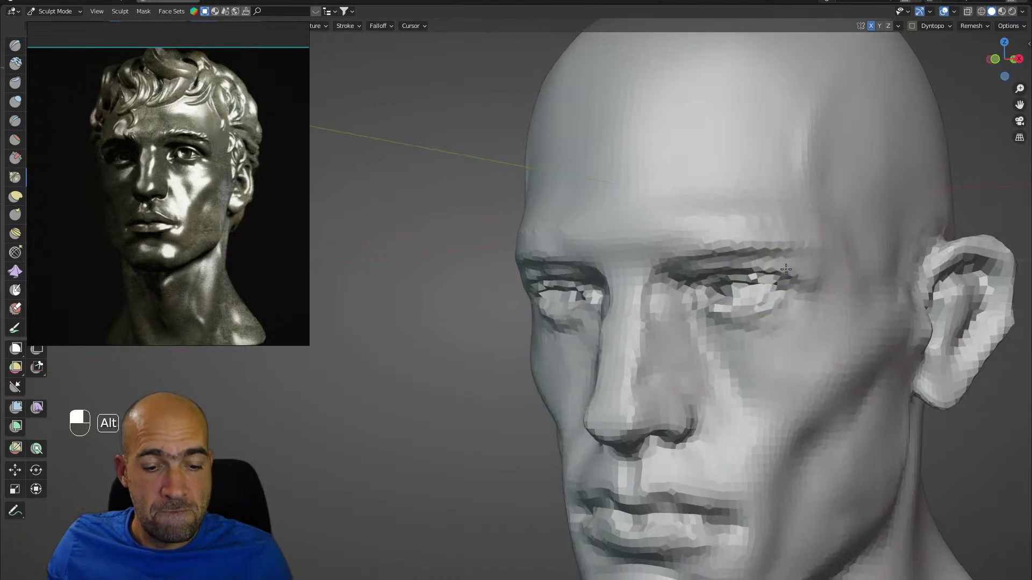
# Model the cheek beside the nose and mouth with a reduced brush, carving beside the mouth and building up below the eye.
pyautogui.press('2')
pyautogui.press('[')
pyautogui.press('[')
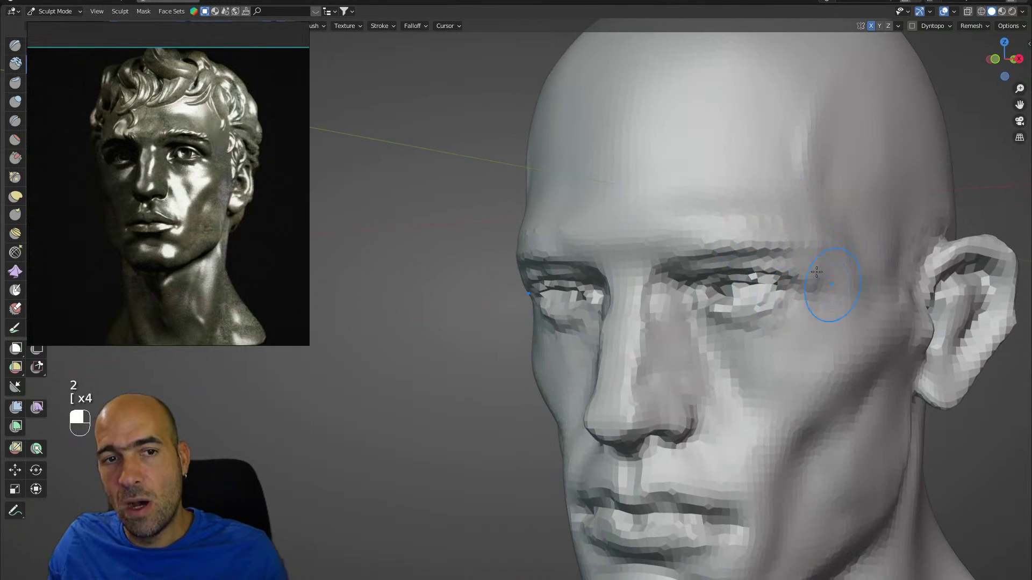
pyautogui.moveTo(856, 246)
pyautogui.keyDown('alt'); pyautogui.mouseDown()
pyautogui.moveTo(836, 227)
pyautogui.moveTo(852, 206)
pyautogui.mouseUp(); pyautogui.keyUp('alt')
pyautogui.moveTo(891, 249)
pyautogui.keyDown('alt'); pyautogui.mouseDown()
pyautogui.moveTo(864, 272)
pyautogui.moveTo(771, 281)
pyautogui.mouseUp(); pyautogui.keyUp('alt')
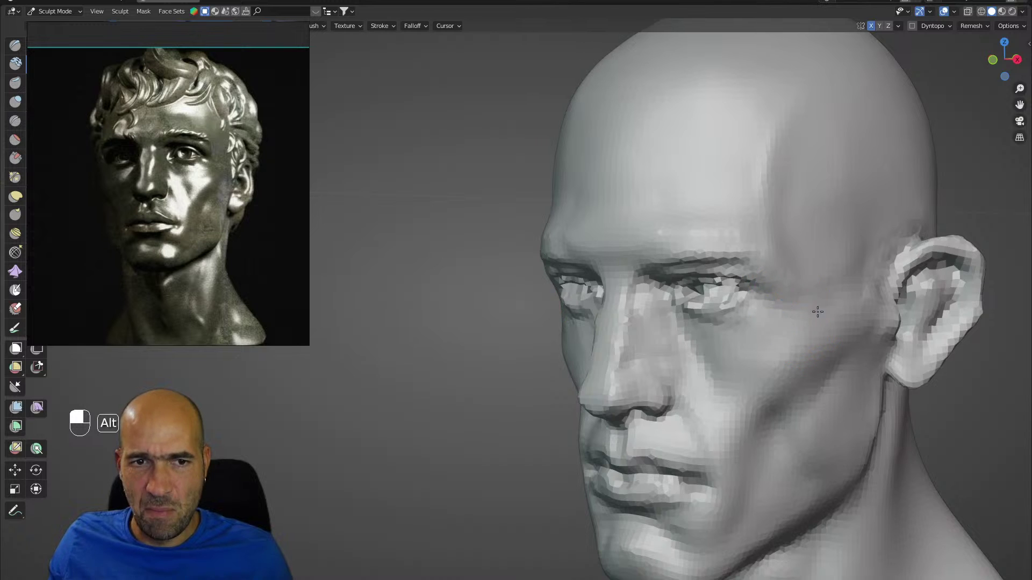
pyautogui.moveTo(817, 312)
pyautogui.keyDown('alt'); pyautogui.mouseDown()
pyautogui.moveTo(747, 335)
pyautogui.moveTo(741, 346)
pyautogui.moveTo(759, 383)
pyautogui.moveTo(725, 404)
pyautogui.mouseUp(); pyautogui.keyUp('alt')
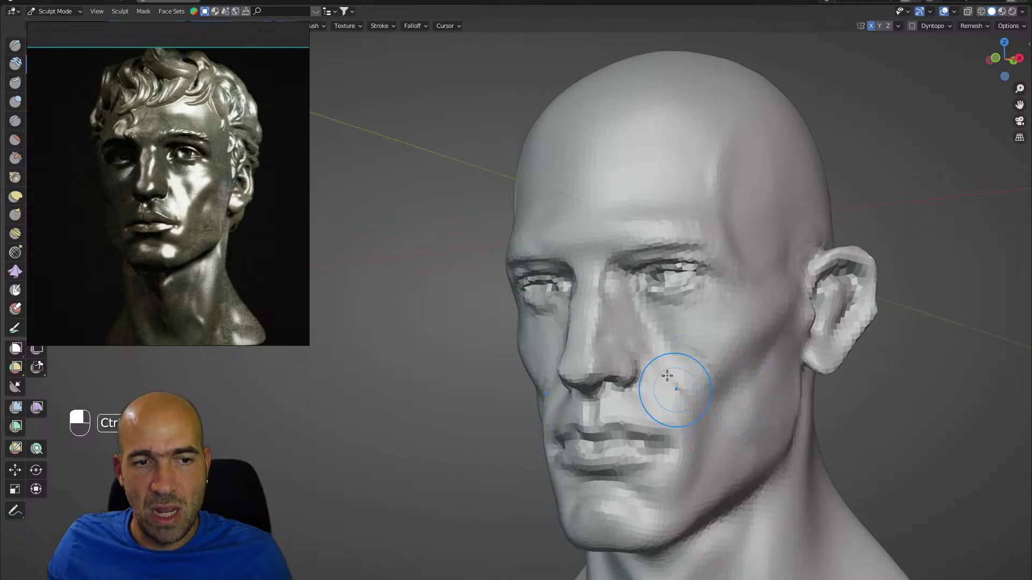
pyautogui.keyDown('ctrl'); pyautogui.moveTo(667, 375); pyautogui.dragTo(683, 441); pyautogui.keyUp('ctrl')
pyautogui.keyDown('ctrl'); pyautogui.moveTo(680, 358); pyautogui.dragTo(723, 424); pyautogui.keyUp('ctrl')
pyautogui.moveTo(668, 331)
pyautogui.mouseDown()
pyautogui.moveTo(690, 396)
pyautogui.moveTo(659, 347)
pyautogui.moveTo(654, 357)
pyautogui.moveTo(681, 389)
pyautogui.moveTo(683, 363)
pyautogui.mouseUp()
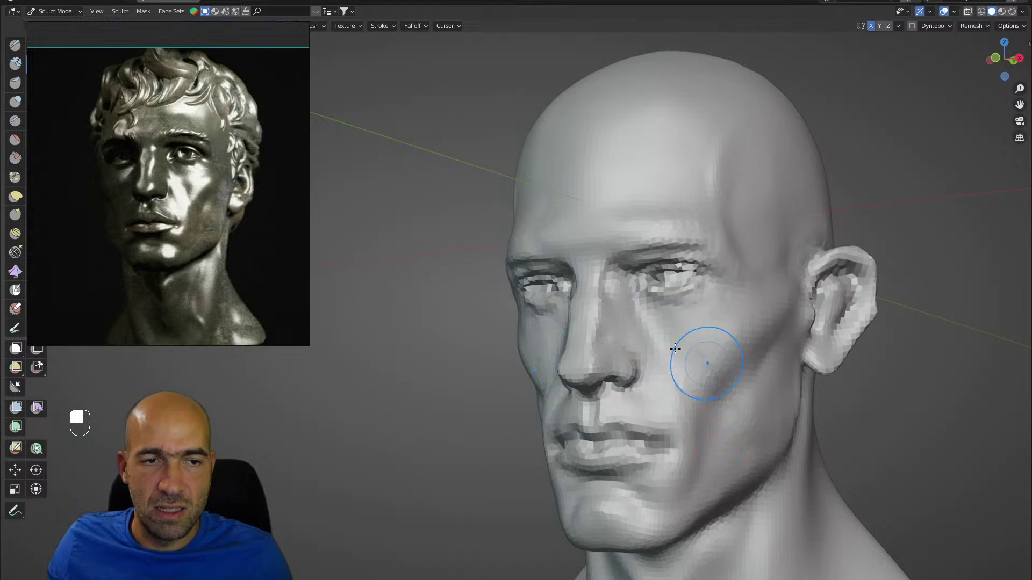
pyautogui.moveTo(631, 323)
pyautogui.mouseDown()
pyautogui.moveTo(717, 369)
pyautogui.moveTo(708, 360)
pyautogui.mouseUp()
# Adjust the lower cheeks and the sides of the mouth from the front with an enlarged Grab brush.
pyautogui.moveTo(708, 360)
pyautogui.keyDown('ctrl'); pyautogui.keyDown('alt'); pyautogui.mouseDown()
pyautogui.moveTo(661, 300)
pyautogui.moveTo(638, 345)
pyautogui.moveTo(678, 369)
pyautogui.mouseUp(); pyautogui.keyUp('alt'); pyautogui.keyUp('ctrl')
pyautogui.press('1')
pyautogui.moveTo(678, 369)
pyautogui.keyDown('alt'); pyautogui.mouseDown()
pyautogui.moveTo(708, 371)
pyautogui.moveTo(703, 379)
pyautogui.moveTo(710, 366)
pyautogui.mouseUp(); pyautogui.keyUp('alt')
pyautogui.moveTo(710, 366)
pyautogui.keyDown('ctrl'); pyautogui.keyDown('alt'); pyautogui.mouseDown()
pyautogui.moveTo(661, 329)
pyautogui.moveTo(693, 323)
pyautogui.mouseUp(); pyautogui.keyUp('alt'); pyautogui.keyUp('ctrl')
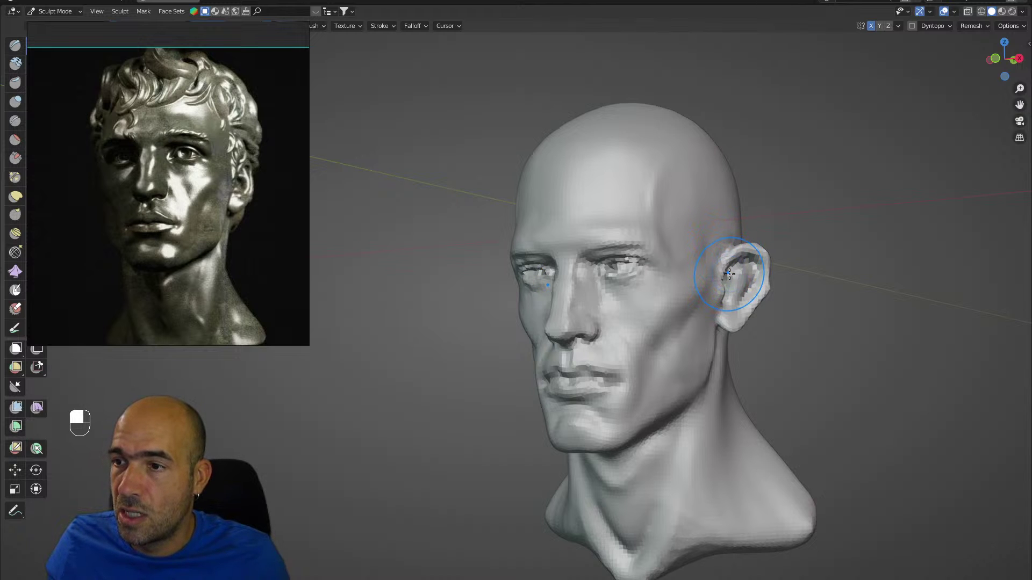
pyautogui.keyDown('alt'); pyautogui.moveTo(787, 317); pyautogui.dragTo(769, 325); pyautogui.keyUp('alt')
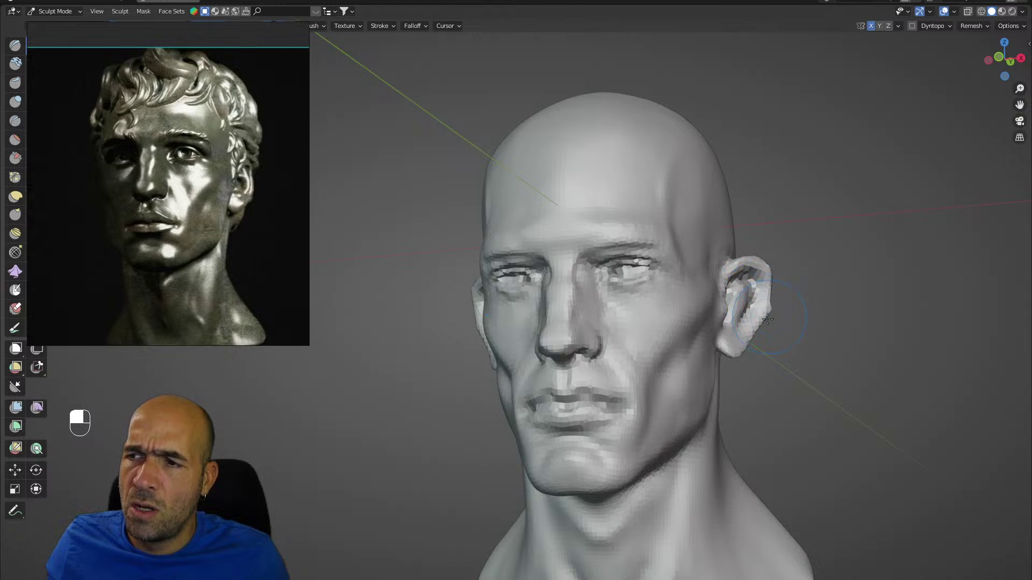
pyautogui.keyDown('alt'); pyautogui.moveTo(722, 354); pyautogui.dragTo(708, 292); pyautogui.keyUp('alt')
pyautogui.press('g')
pyautogui.press(']')
pyautogui.press(']')
pyautogui.press(']')
pyautogui.press(']')
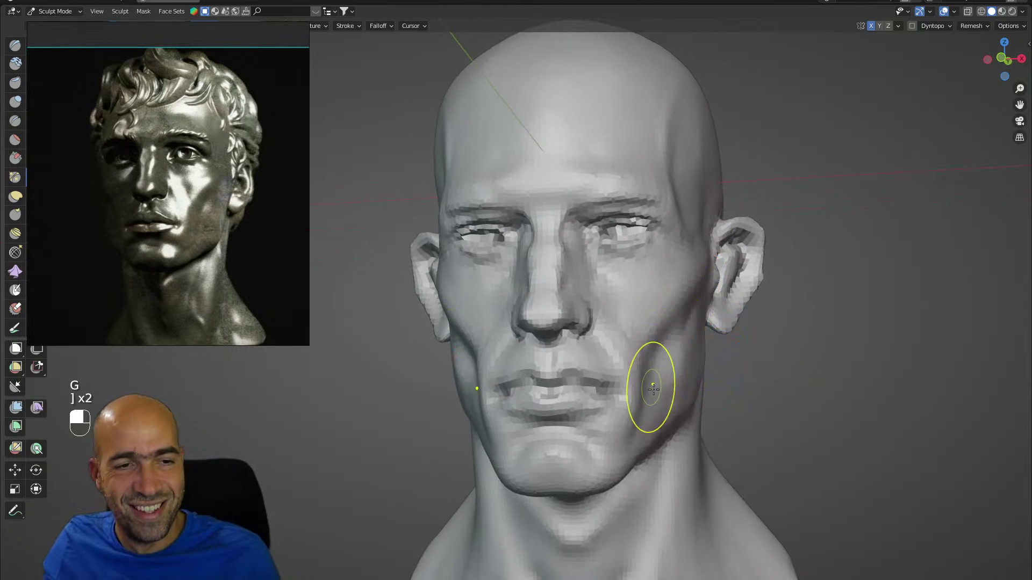
pyautogui.moveTo(660, 405)
pyautogui.keyDown('alt'); pyautogui.mouseDown()
pyautogui.moveTo(608, 410)
pyautogui.moveTo(636, 424)
pyautogui.moveTo(634, 437)
pyautogui.moveTo(703, 423)
pyautogui.mouseUp(); pyautogui.keyUp('alt')
pyautogui.moveTo(642, 411)
pyautogui.keyDown('ctrl'); pyautogui.keyDown('alt'); pyautogui.mouseDown()
pyautogui.moveTo(647, 442)
pyautogui.moveTo(649, 344)
pyautogui.mouseUp(); pyautogui.keyUp('alt'); pyautogui.keyUp('ctrl')
pyautogui.keyDown('alt'); pyautogui.moveTo(629, 430); pyautogui.dragTo(648, 426); pyautogui.keyUp('alt')
# Try to flatten the corner of the mouth with a reduced scraping brush.
pyautogui.press('3')
pyautogui.press('[')
pyautogui.press('[')
pyautogui.press('[')
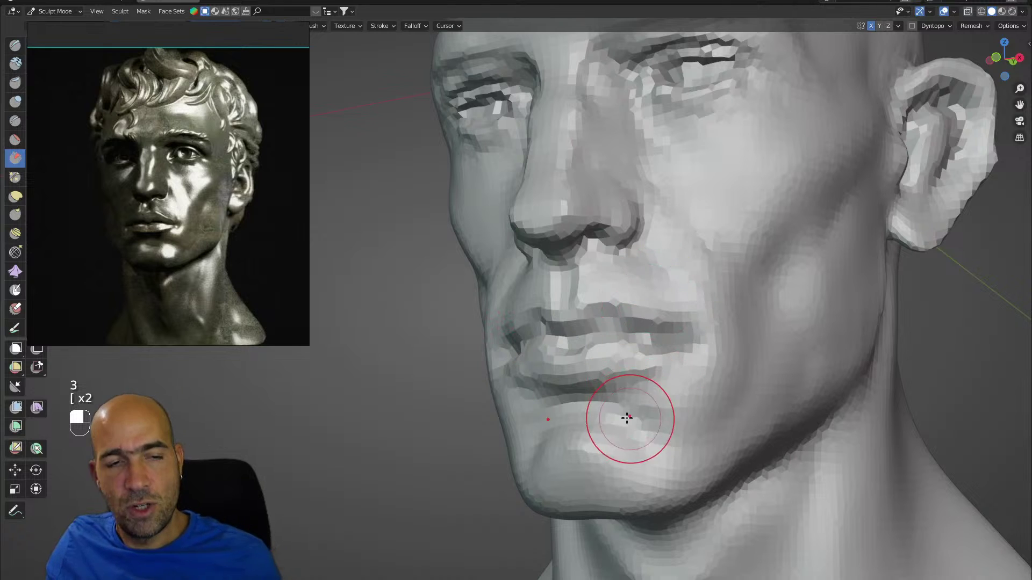
pyautogui.hotkey('ctrl', 'z')
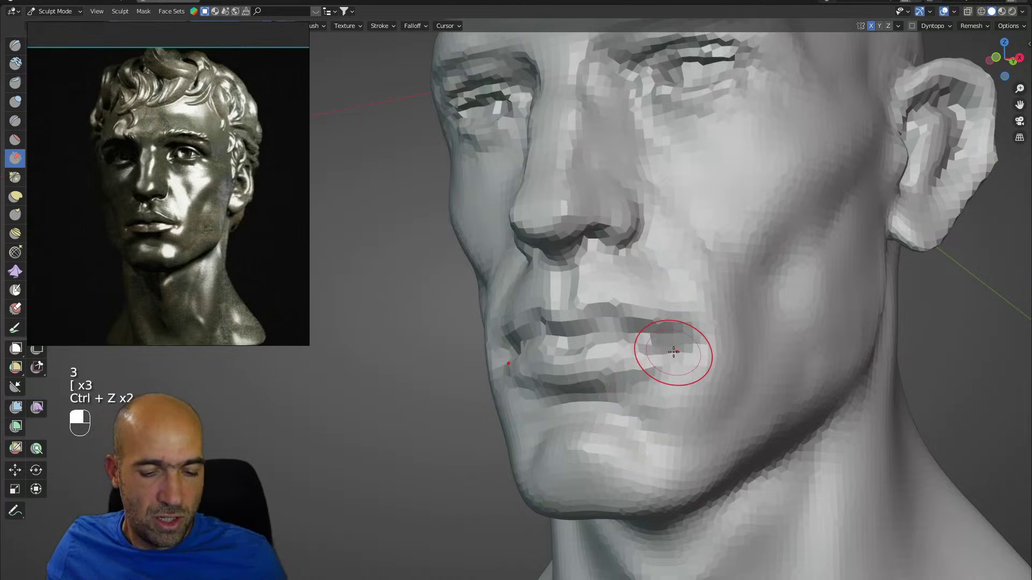
pyautogui.hotkey('ctrl', 'z')
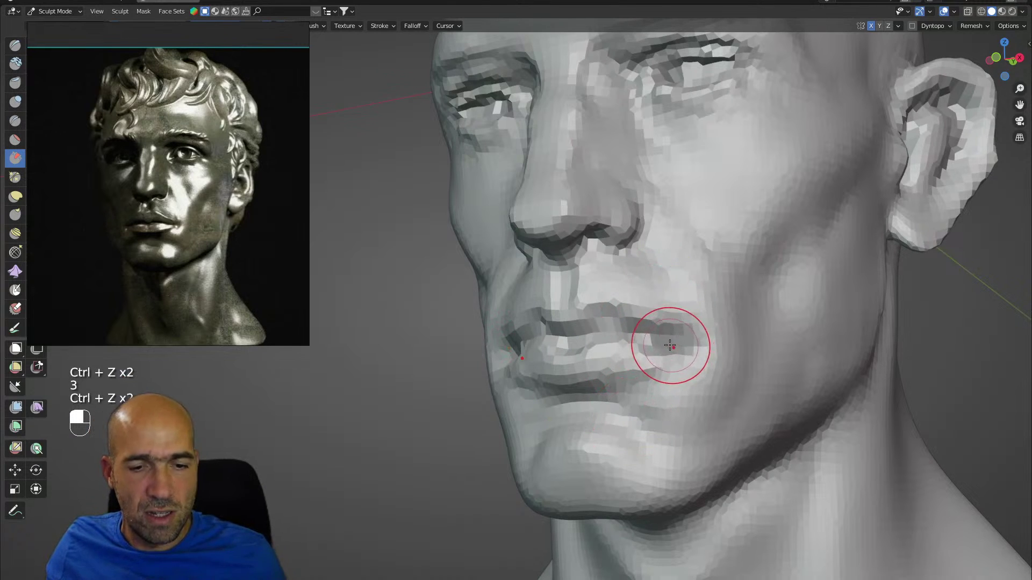
pyautogui.moveTo(653, 345); pyautogui.dragTo(696, 370)
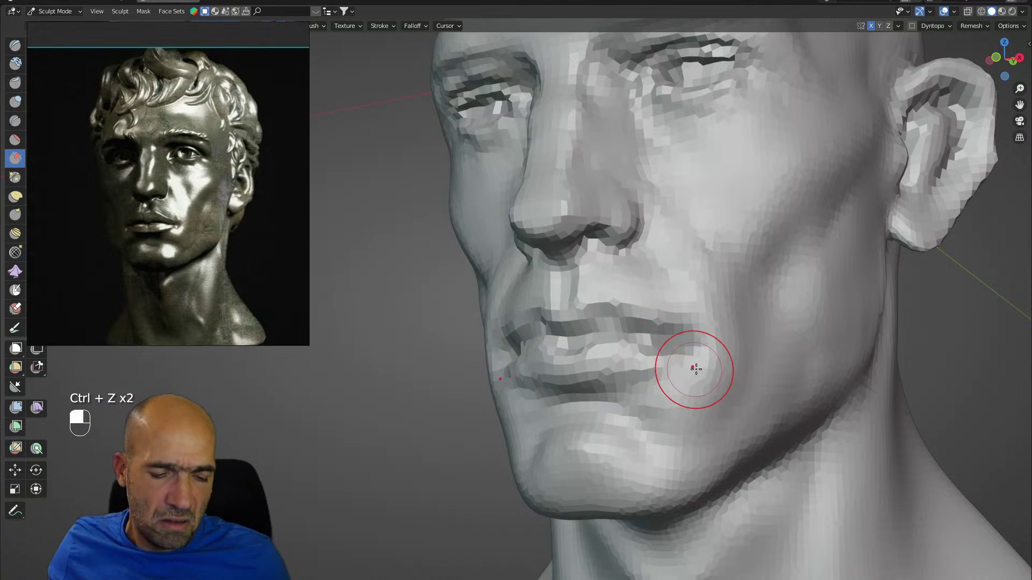
# Pinch the corners of the mouth with an enlarged Pinch brush.
pyautogui.press('p')
pyautogui.press(']')
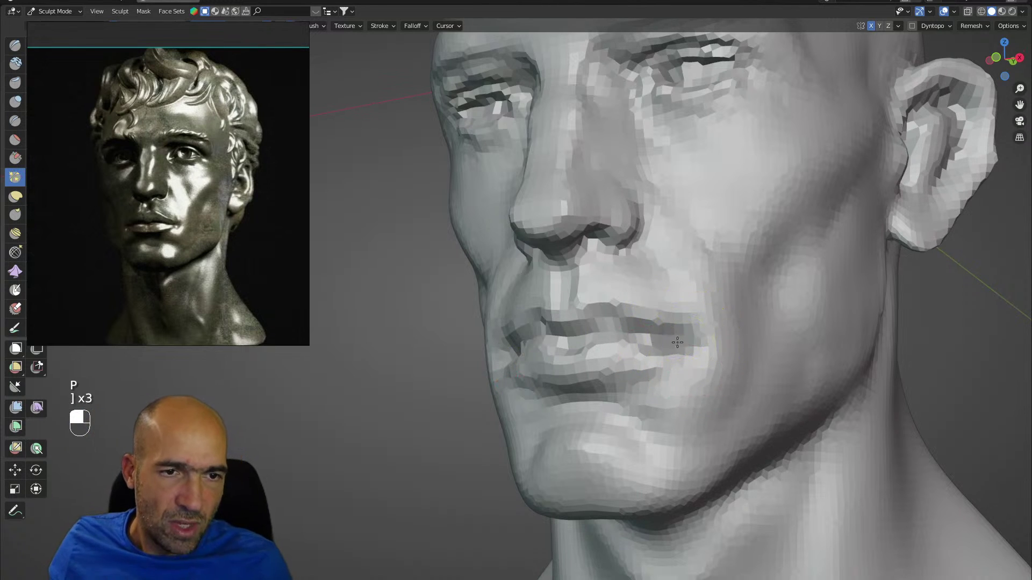
pyautogui.keyDown('alt'); pyautogui.moveTo(654, 330); pyautogui.dragTo(703, 338, button='middle'); pyautogui.keyUp('alt')
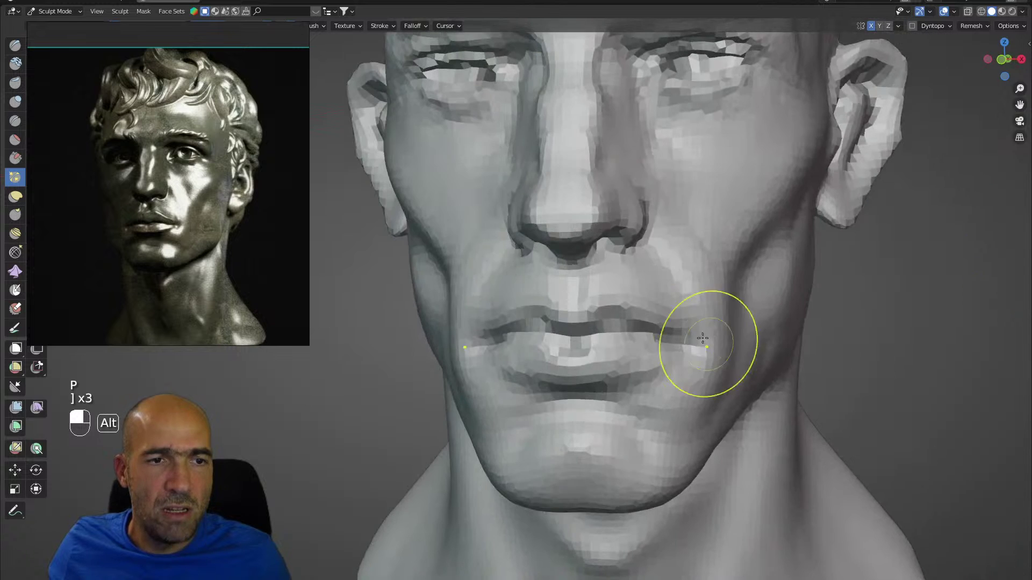
pyautogui.scroll(2, 632, 312)
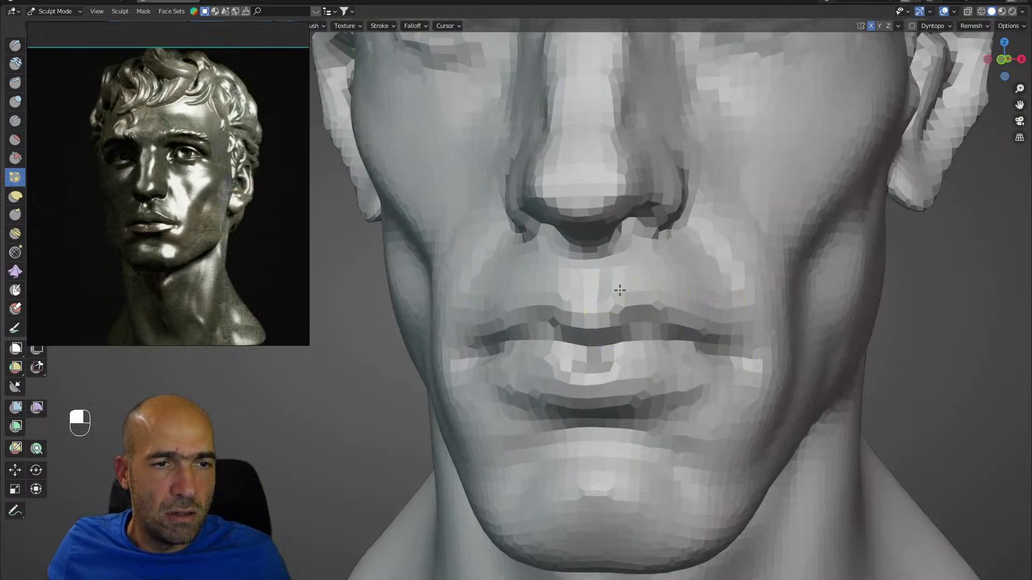
# Carve the philtrum groove below the nose and shape the upper lip beneath it.
pyautogui.moveTo(652, 277)
pyautogui.keyDown('alt'); pyautogui.mouseDown(button='middle')
pyautogui.moveTo(622, 272)
pyautogui.moveTo(636, 279)
pyautogui.moveTo(625, 283)
pyautogui.mouseUp(button='middle'); pyautogui.keyUp('alt')
pyautogui.press('1')
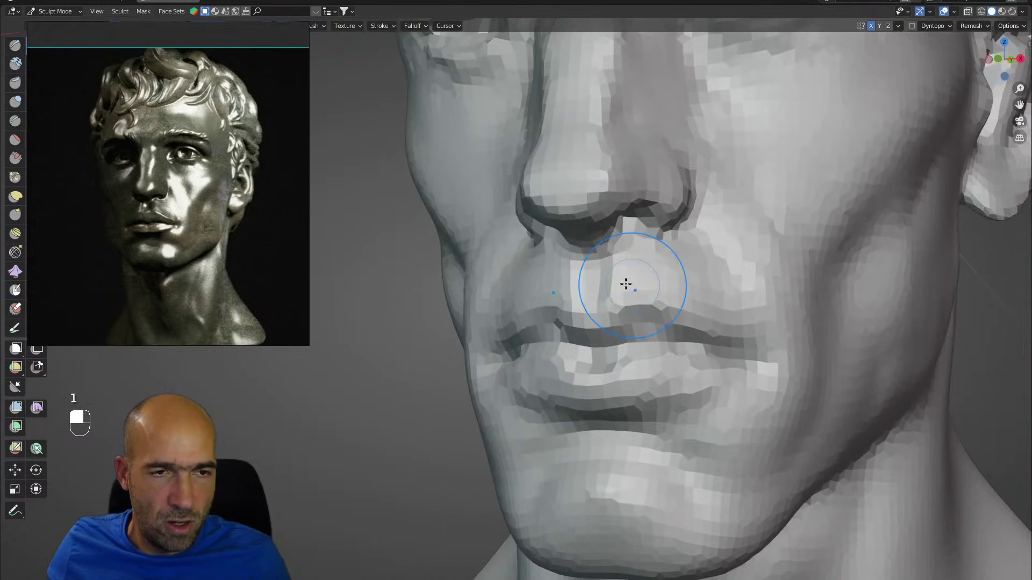
pyautogui.keyDown('alt'); pyautogui.moveTo(651, 291); pyautogui.dragTo(679, 293); pyautogui.keyUp('alt')
pyautogui.moveTo(616, 282); pyautogui.dragTo(613, 317)
pyautogui.keyDown('alt'); pyautogui.moveTo(672, 330); pyautogui.dragTo(610, 341); pyautogui.keyUp('alt')
pyautogui.press('1')
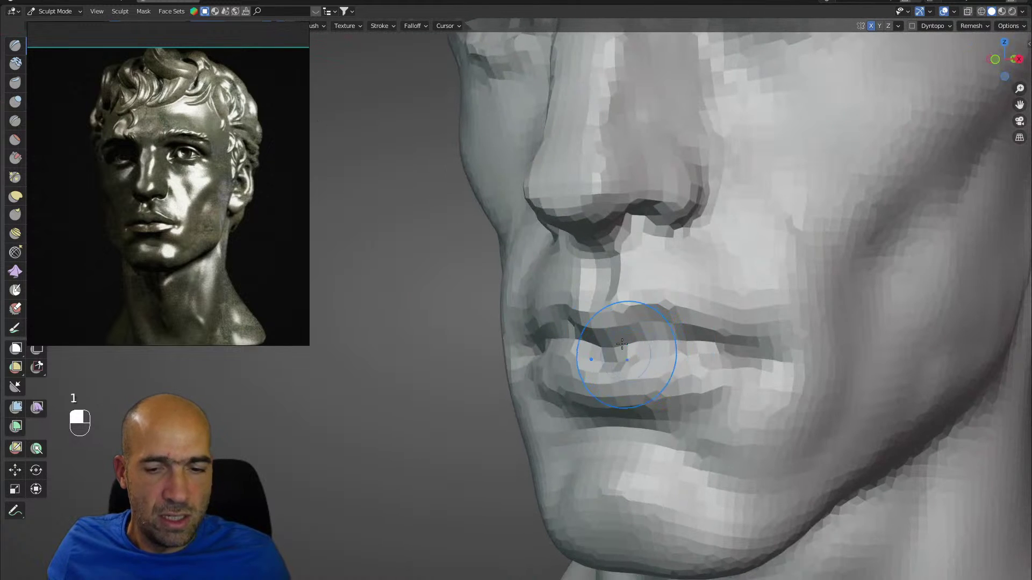
# Deepen the corner of the mouth and refine the lower lip with a reduced brush.
pyautogui.press('[')
pyautogui.press('[')
pyautogui.press('[')
pyautogui.press('[')
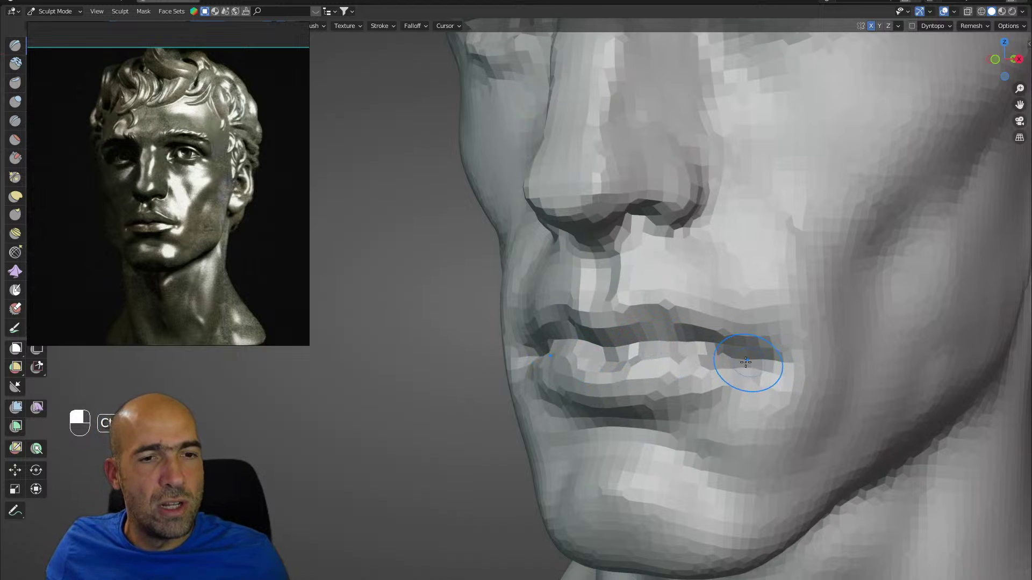
pyautogui.scroll(-5, 758, 356)
pyautogui.moveTo(737, 357); pyautogui.dragTo(670, 380, button='middle')
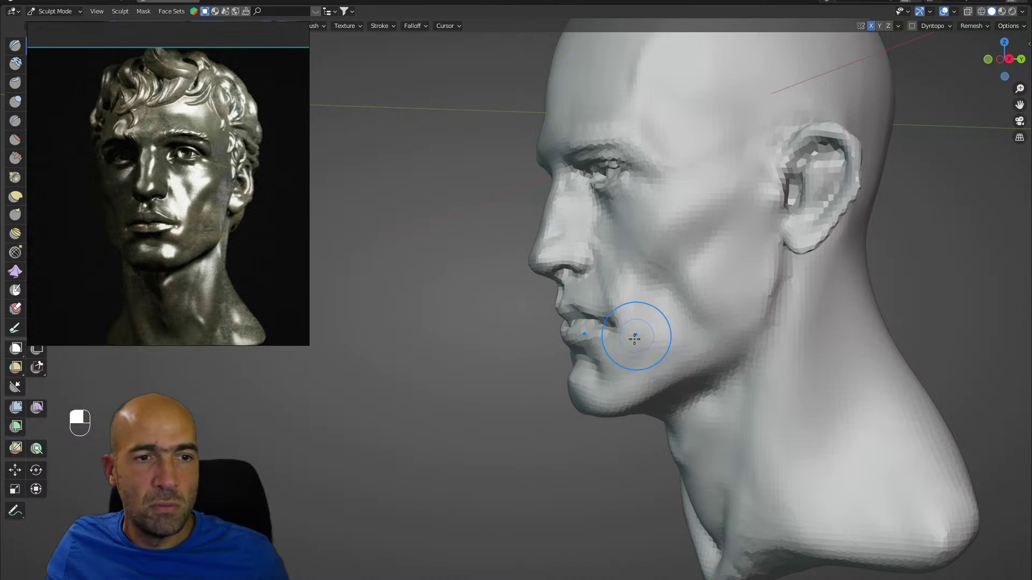
# Model and smooth the area beside the mouth corner, blending it into the lower cheek.
pyautogui.keyDown('alt'); pyautogui.moveTo(636, 339); pyautogui.dragTo(639, 337); pyautogui.keyUp('alt')
pyautogui.keyDown('ctrl'); pyautogui.moveTo(639, 337); pyautogui.dragTo(643, 302, button='middle'); pyautogui.keyUp('ctrl')
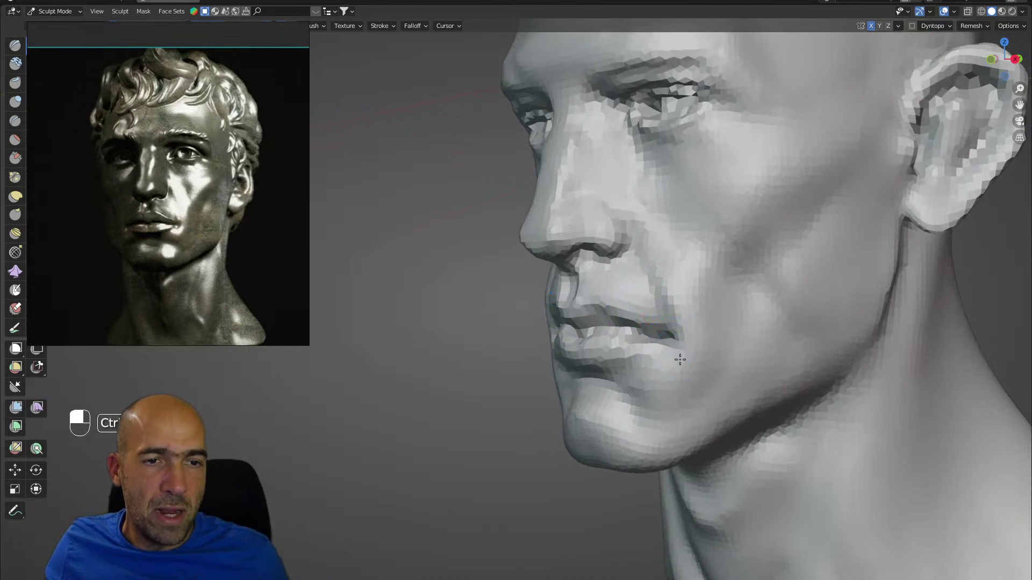
pyautogui.moveTo(687, 361); pyautogui.dragTo(694, 301, button='middle')
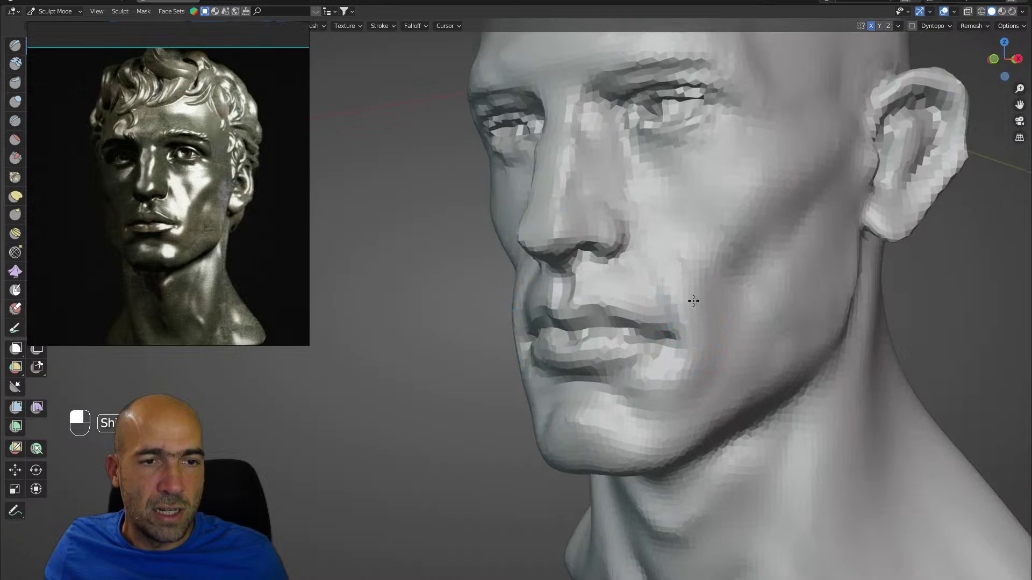
pyautogui.hotkey('alt', 'shift')
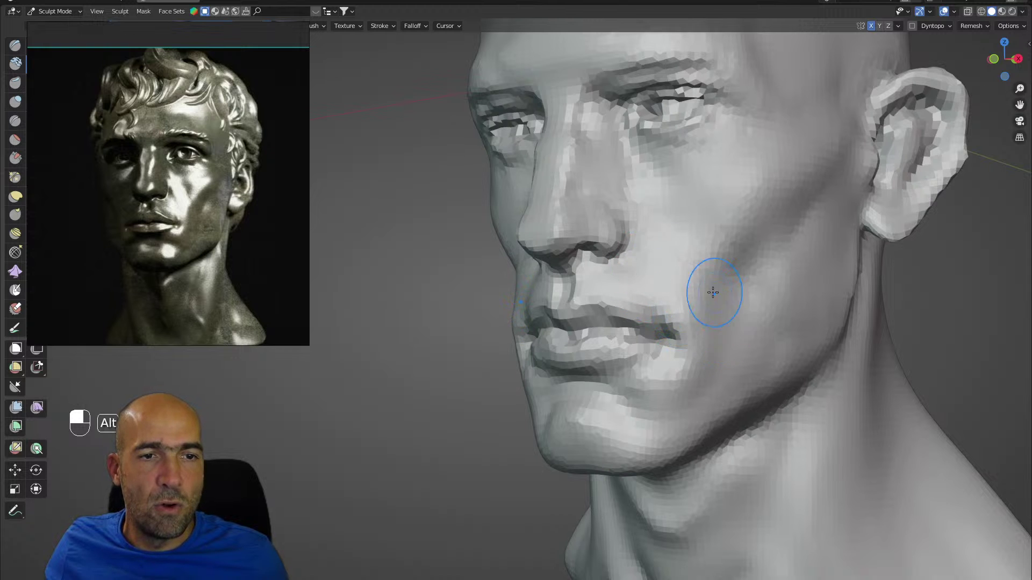
pyautogui.moveTo(712, 292); pyautogui.dragTo(671, 231, button='middle')
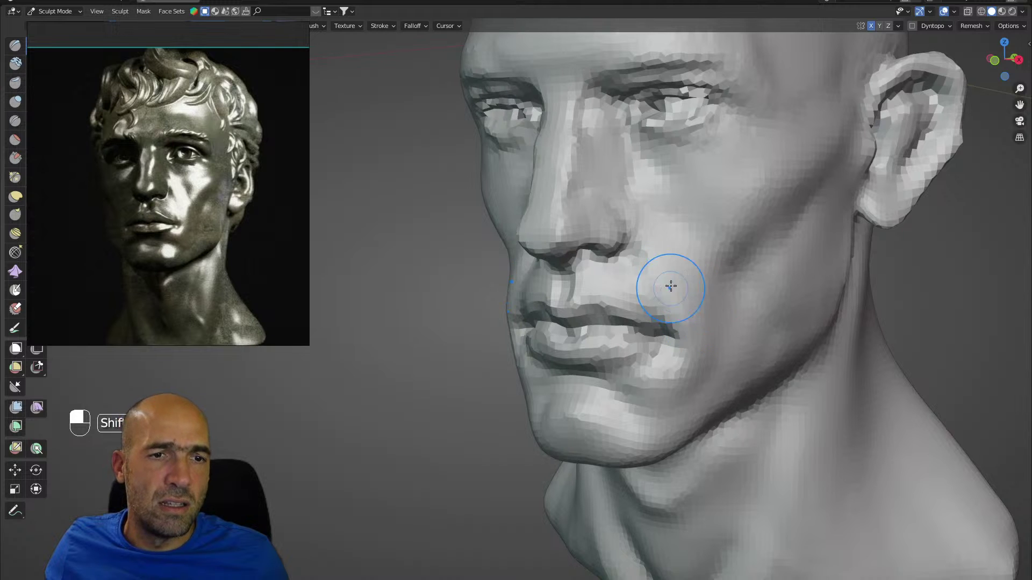
pyautogui.keyDown('alt'); pyautogui.keyDown('shift'); pyautogui.moveTo(670, 287); pyautogui.dragTo(693, 343); pyautogui.keyUp('shift'); pyautogui.keyUp('alt')
pyautogui.keyDown('alt'); pyautogui.moveTo(693, 323); pyautogui.dragTo(667, 309); pyautogui.keyUp('alt')
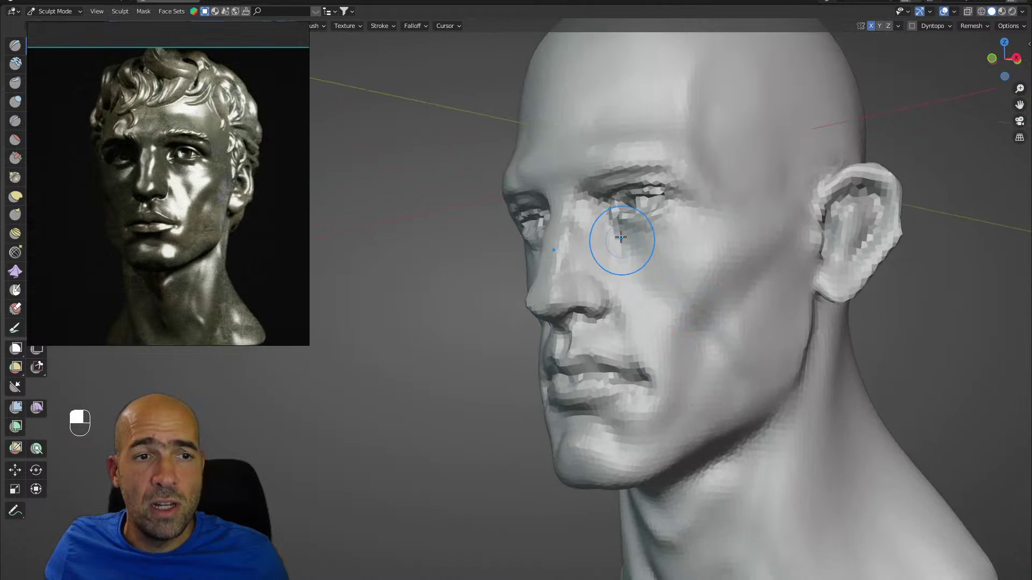
# Shape the cheek below the eye and beside the nose, reducing the brush for finer strokes.
pyautogui.press('1')
pyautogui.moveTo(656, 223)
pyautogui.mouseDown()
pyautogui.moveTo(668, 216)
pyautogui.moveTo(684, 234)
pyautogui.moveTo(660, 290)
pyautogui.mouseUp()
pyautogui.press('[')
pyautogui.press('[')
pyautogui.keyDown('alt'); pyautogui.moveTo(667, 273); pyautogui.dragTo(646, 270); pyautogui.keyUp('alt')
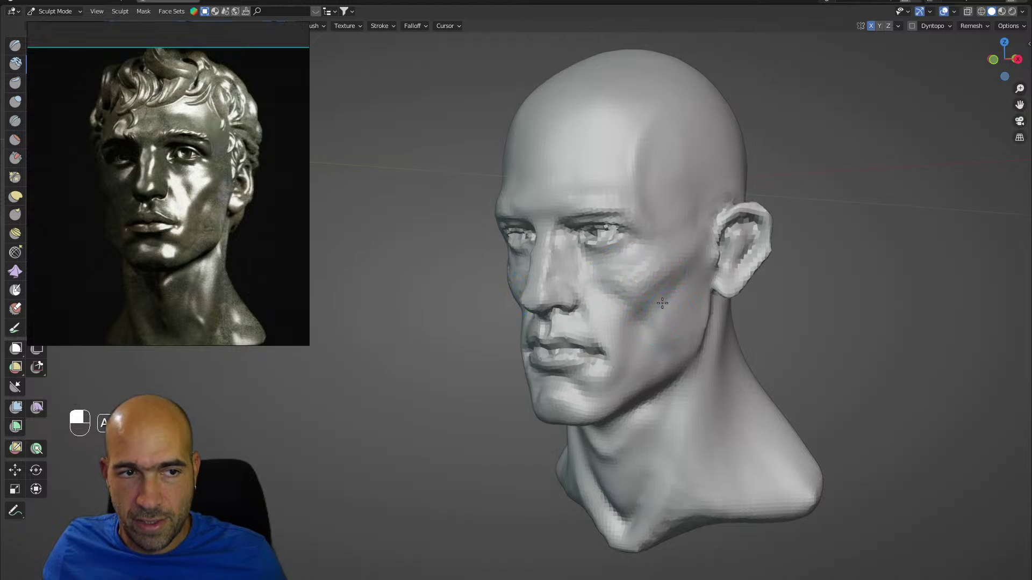
pyautogui.moveTo(662, 303)
pyautogui.keyDown('alt'); pyautogui.mouseDown()
pyautogui.moveTo(626, 291)
pyautogui.moveTo(643, 315)
pyautogui.moveTo(681, 327)
pyautogui.mouseUp(); pyautogui.keyUp('alt')
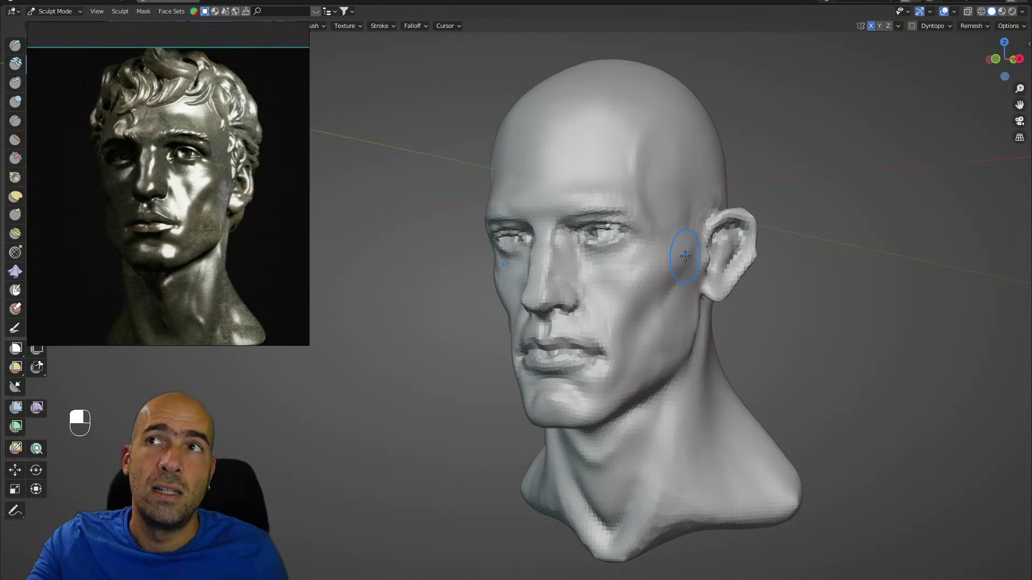
# Adjust the lips and mouth corner with an enlarged Grab brush from three-quarter and closer views.
pyautogui.moveTo(811, 342)
pyautogui.keyDown('alt'); pyautogui.mouseDown()
pyautogui.moveTo(800, 357)
pyautogui.moveTo(727, 349)
pyautogui.moveTo(754, 344)
pyautogui.mouseUp(); pyautogui.keyUp('alt')
pyautogui.press('g')
pyautogui.press(']')
pyautogui.press(']')
pyautogui.press(']')
pyautogui.press(']')
pyautogui.press(']')
pyautogui.moveTo(618, 364); pyautogui.dragTo(612, 367)
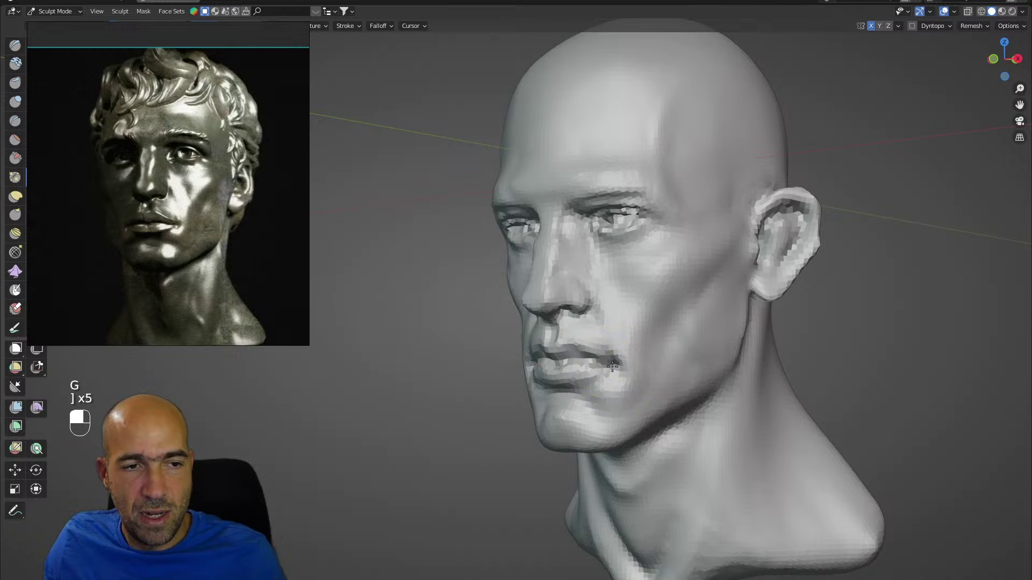
pyautogui.scroll(2, 607, 390)
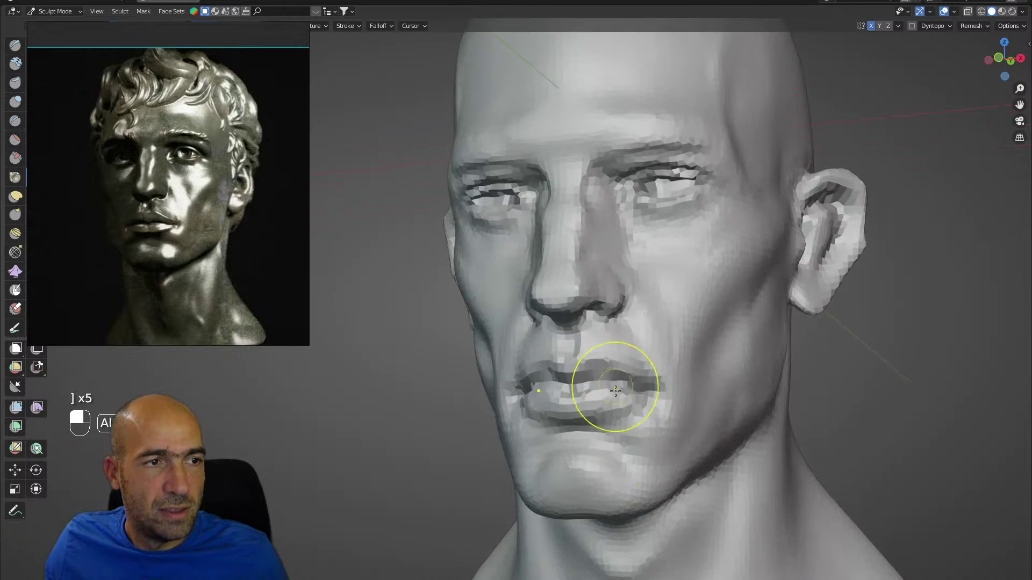
pyautogui.scroll(4, 605, 365)
pyautogui.moveTo(617, 372)
pyautogui.keyDown('alt'); pyautogui.mouseDown()
pyautogui.moveTo(608, 373)
pyautogui.moveTo(599, 313)
pyautogui.moveTo(636, 306)
pyautogui.moveTo(625, 320)
pyautogui.moveTo(663, 357)
pyautogui.moveTo(662, 305)
pyautogui.moveTo(698, 293)
pyautogui.mouseUp(); pyautogui.keyUp('alt')
pyautogui.scroll(-4, 675, 380)
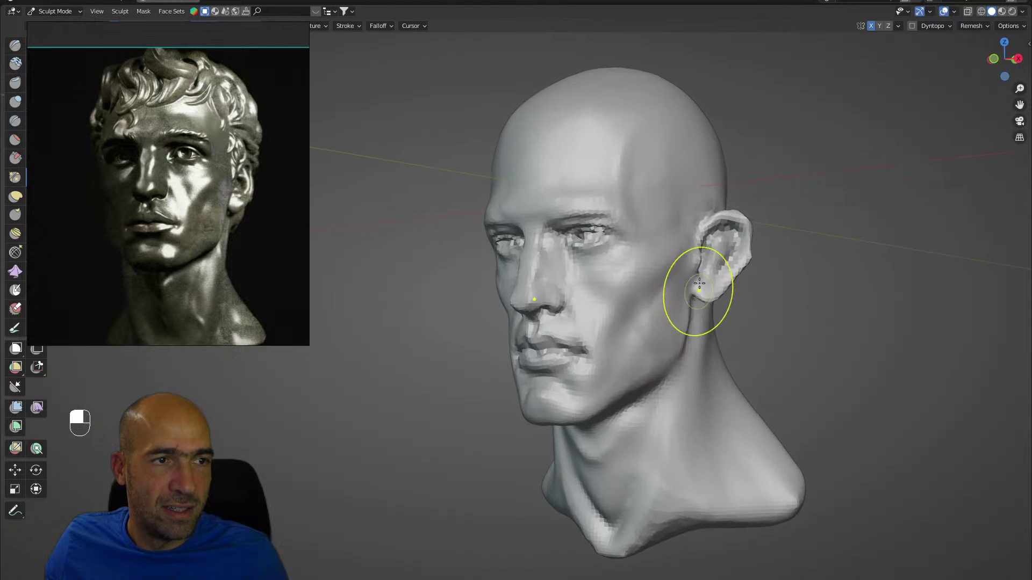
pyautogui.press('1')
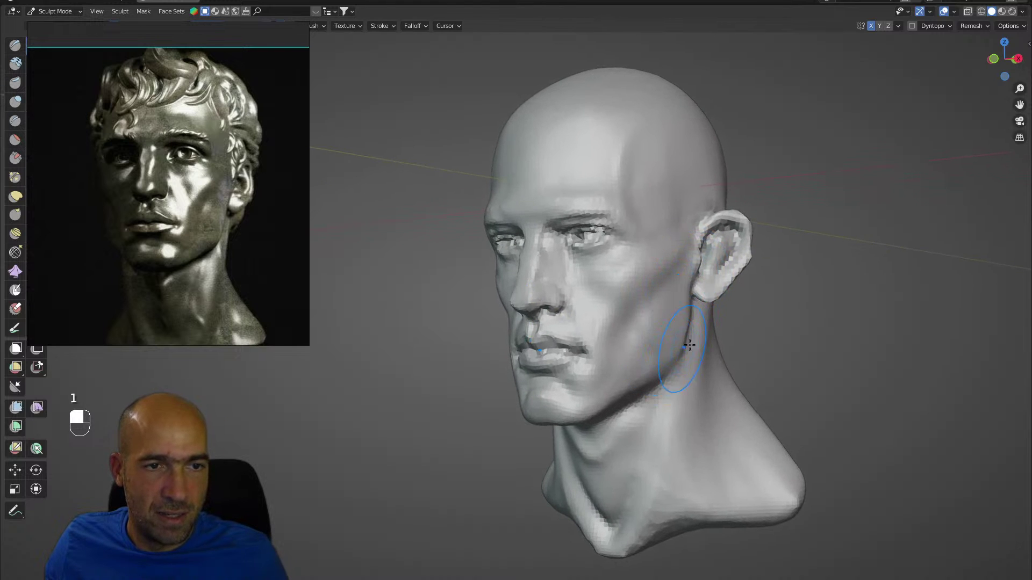
pyautogui.keyDown('alt'); pyautogui.moveTo(690, 345); pyautogui.dragTo(711, 346); pyautogui.keyUp('alt')
pyautogui.keyDown('ctrl'); pyautogui.keyDown('alt'); pyautogui.moveTo(723, 363); pyautogui.dragTo(698, 317); pyautogui.keyUp('alt'); pyautogui.keyUp('ctrl')
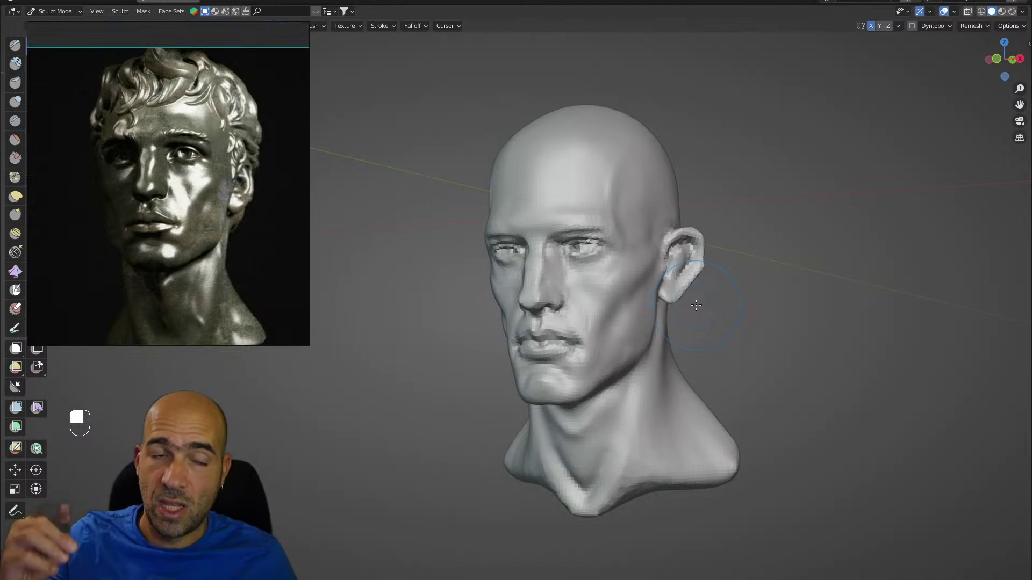
# Curve the eyelids around the eyeballs with a resized Grab brush, working from below the head.
pyautogui.moveTo(695, 306)
pyautogui.keyDown('alt'); pyautogui.mouseDown()
pyautogui.moveTo(691, 218)
pyautogui.moveTo(703, 255)
pyautogui.moveTo(664, 191)
pyautogui.moveTo(666, 223)
pyautogui.moveTo(559, 211)
pyautogui.mouseUp(); pyautogui.keyUp('alt')
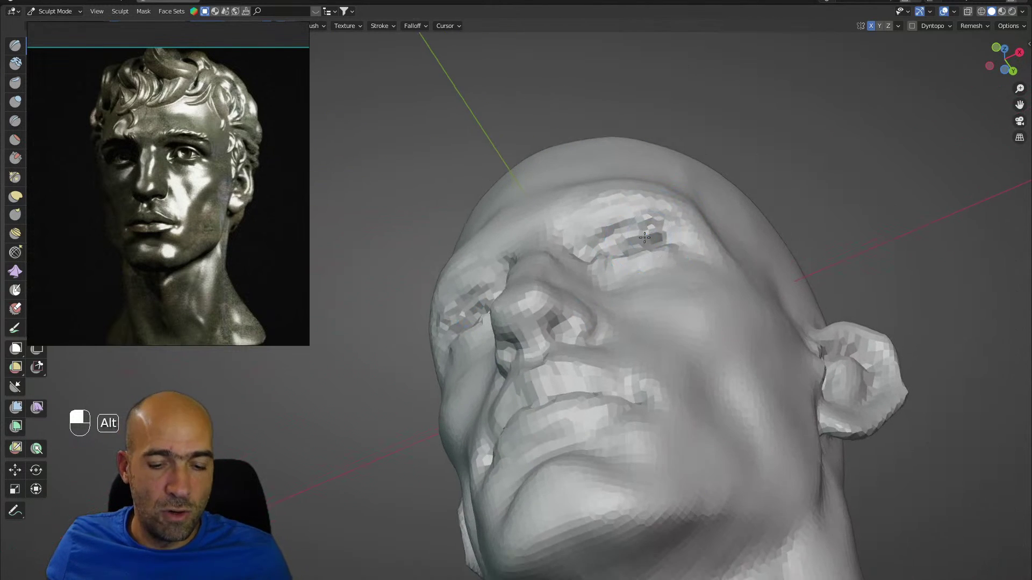
pyautogui.press('g')
pyautogui.press('[')
pyautogui.press('[')
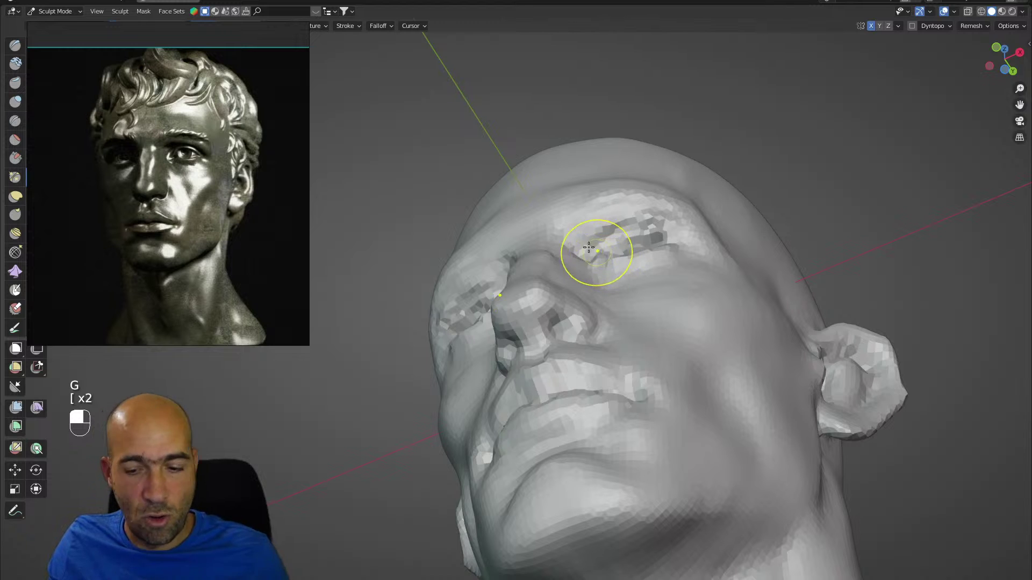
pyautogui.press(']')
pyautogui.press(']')
pyautogui.press(']')
pyautogui.press(']')
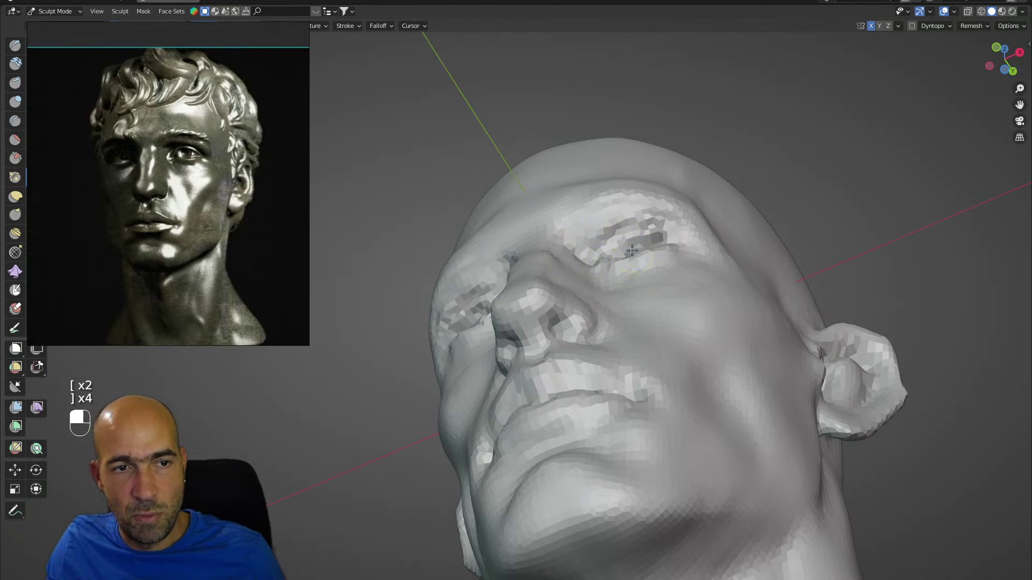
pyautogui.moveTo(632, 251); pyautogui.dragTo(634, 202)
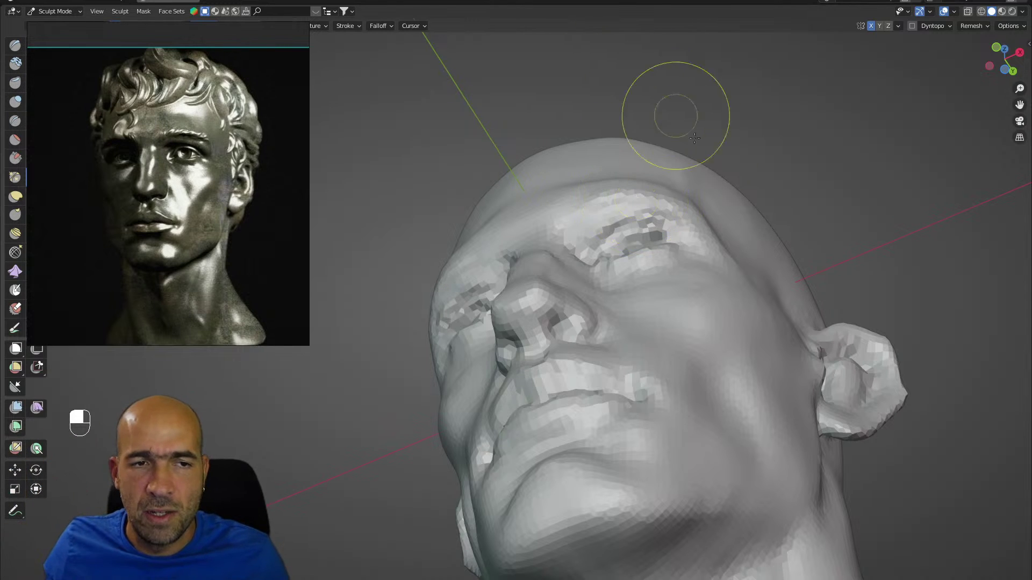
pyautogui.moveTo(718, 159)
pyautogui.keyDown('alt'); pyautogui.mouseDown()
pyautogui.moveTo(719, 168)
pyautogui.moveTo(718, 158)
pyautogui.mouseUp(); pyautogui.keyUp('alt')
pyautogui.keyDown('alt'); pyautogui.moveTo(732, 206); pyautogui.dragTo(731, 188); pyautogui.keyUp('alt')
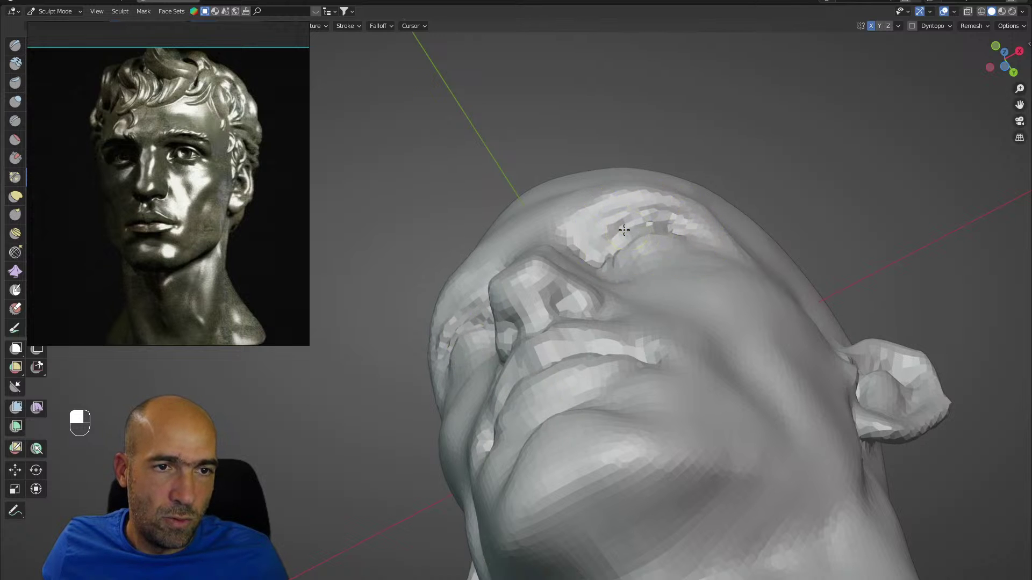
# Check the head from the front and adjust the skull's outline with an enlarged Grab brush.
pyautogui.keyDown('alt'); pyautogui.moveTo(640, 213); pyautogui.dragTo(687, 243); pyautogui.keyUp('alt')
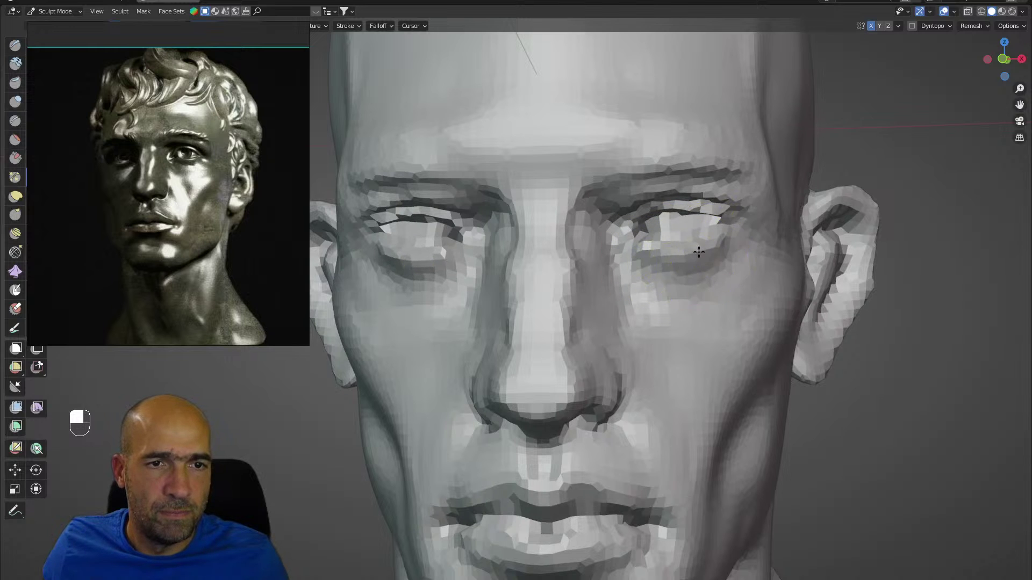
pyautogui.scroll(-2, 747, 207)
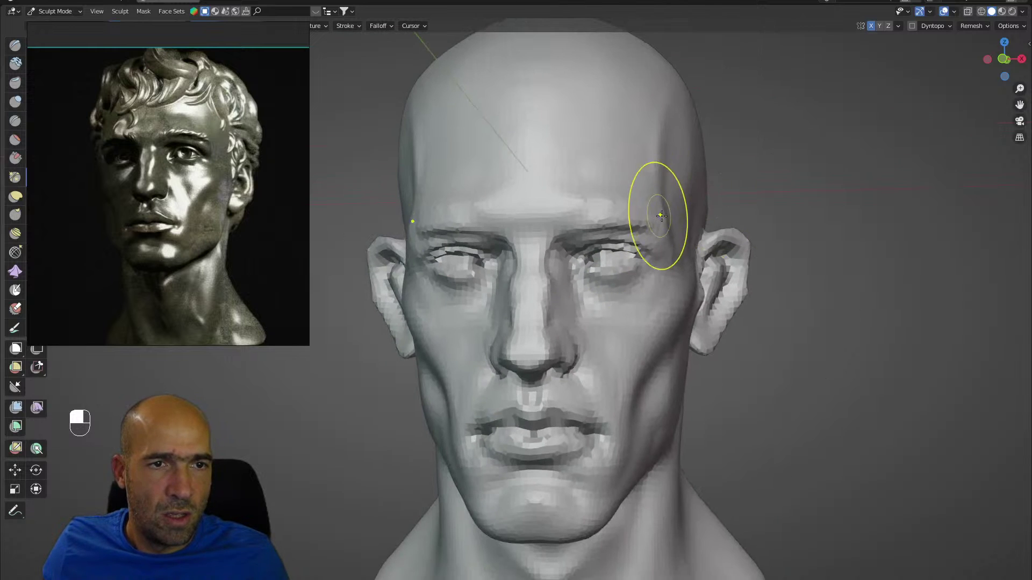
pyautogui.moveTo(655, 187)
pyautogui.mouseDown(button='middle')
pyautogui.moveTo(663, 168)
pyautogui.moveTo(721, 152)
pyautogui.moveTo(682, 156)
pyautogui.moveTo(726, 133)
pyautogui.mouseUp(button='middle')
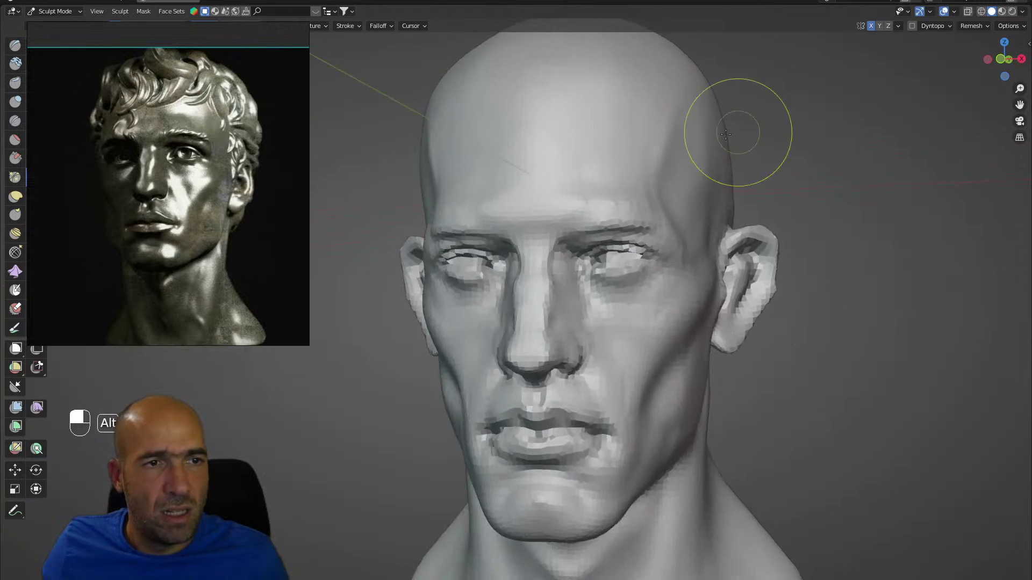
pyautogui.scroll(-3, 726, 134)
pyautogui.scroll(3, 645, 199)
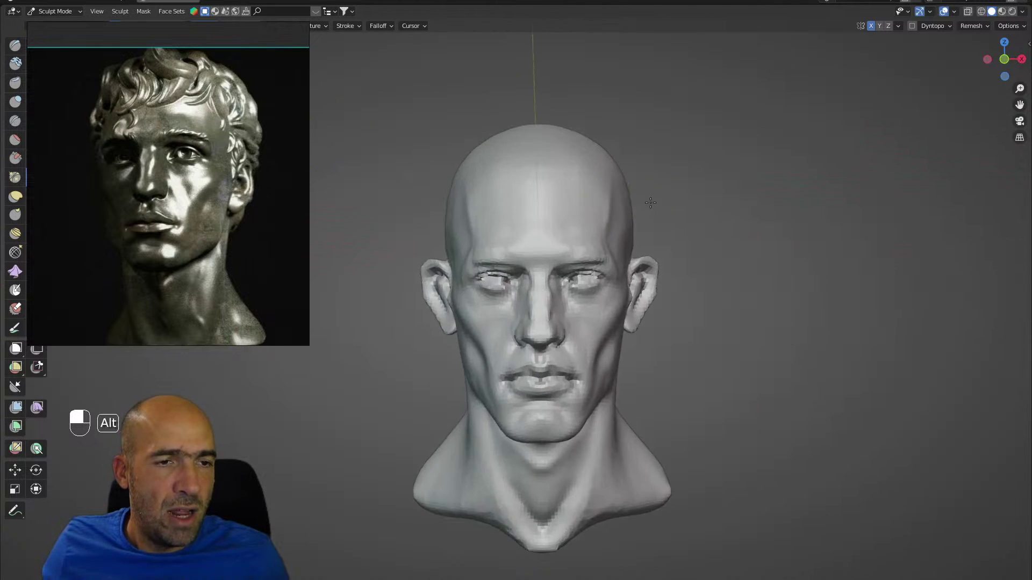
pyautogui.keyDown('alt'); pyautogui.moveTo(627, 230); pyautogui.dragTo(670, 229, button='middle'); pyautogui.keyUp('alt')
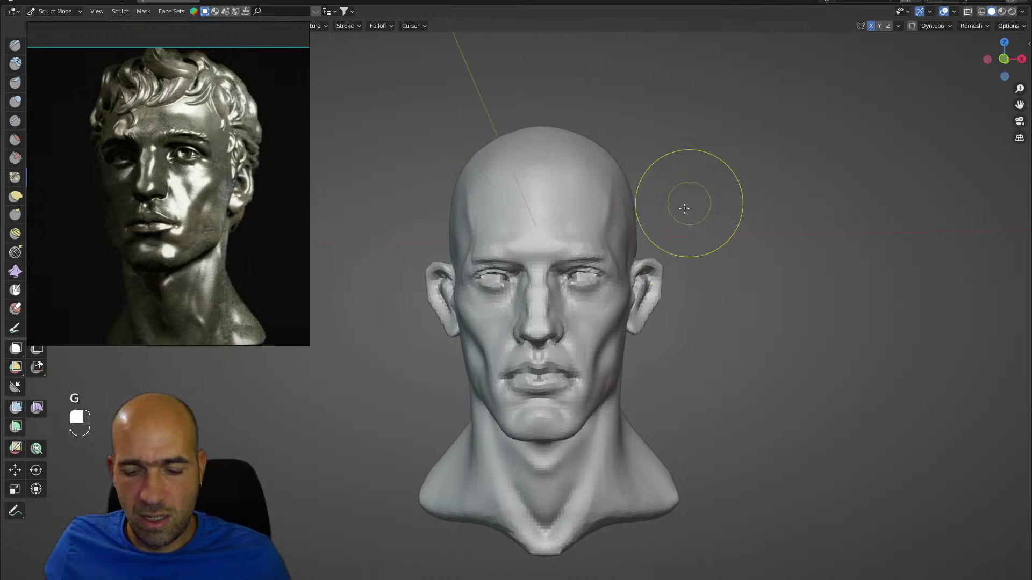
pyautogui.press(']')
pyautogui.press(']')
pyautogui.press(']')
pyautogui.press(']')
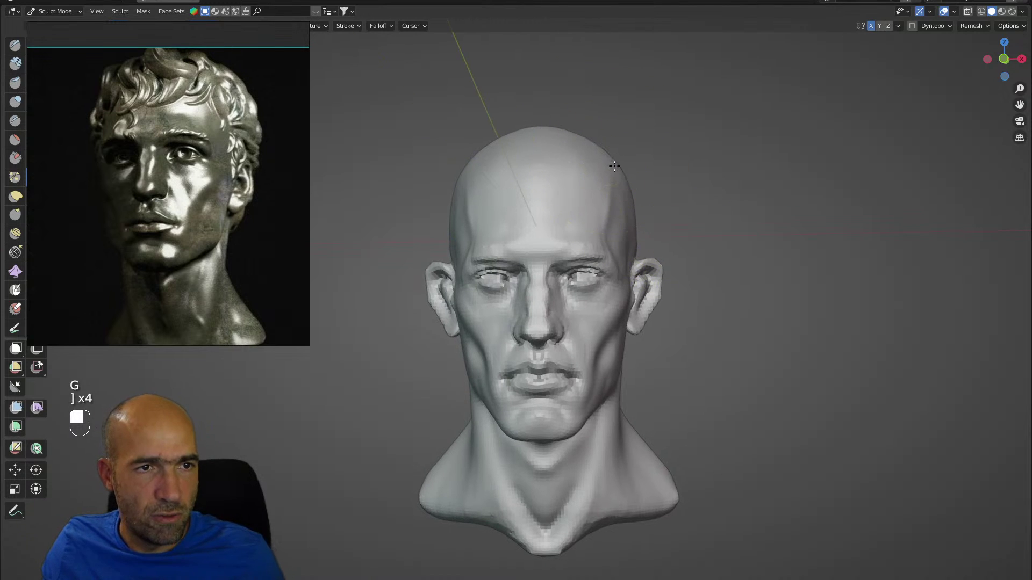
pyautogui.keyDown('alt'); pyautogui.moveTo(648, 166); pyautogui.dragTo(623, 157, button='middle'); pyautogui.keyUp('alt')
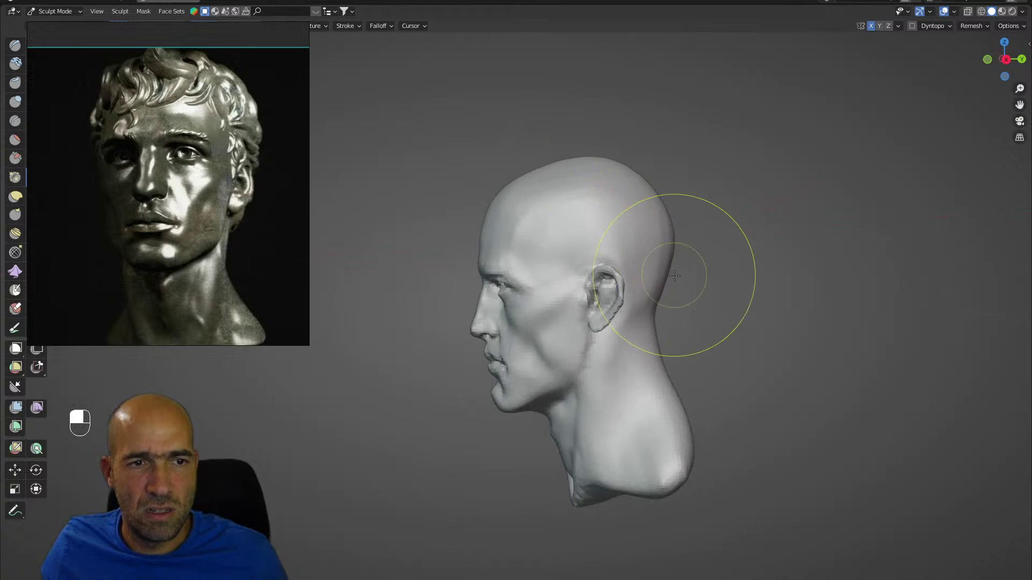
# Thicken the lower rim of the ear down toward the lobe with a reduced brush.
pyautogui.keyDown('alt'); pyautogui.moveTo(675, 275); pyautogui.dragTo(699, 279); pyautogui.keyUp('alt')
pyautogui.keyDown('ctrl'); pyautogui.keyDown('alt'); pyautogui.moveTo(700, 298); pyautogui.dragTo(701, 237); pyautogui.keyUp('alt'); pyautogui.keyUp('ctrl')
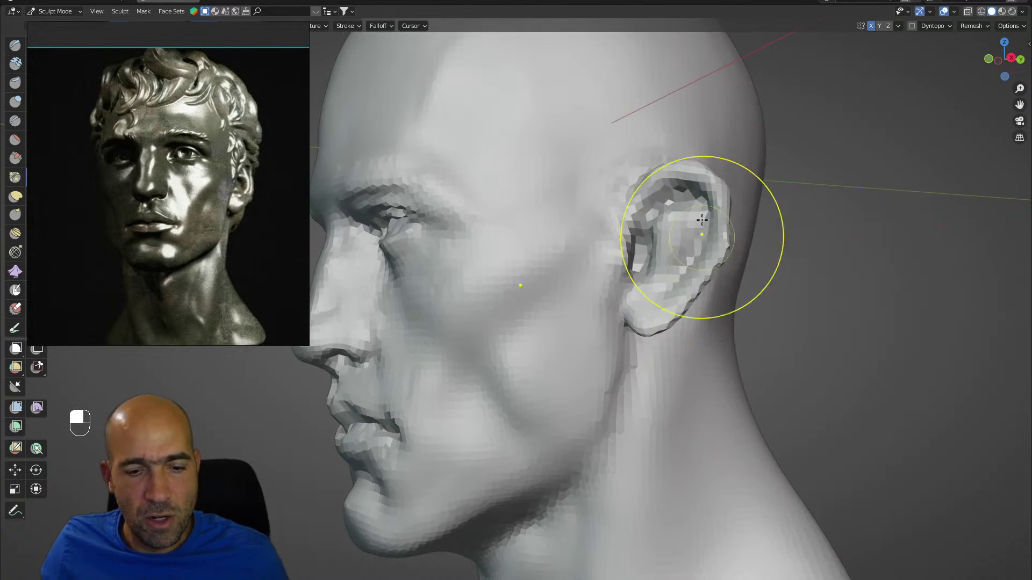
pyautogui.press('6')
pyautogui.press('[')
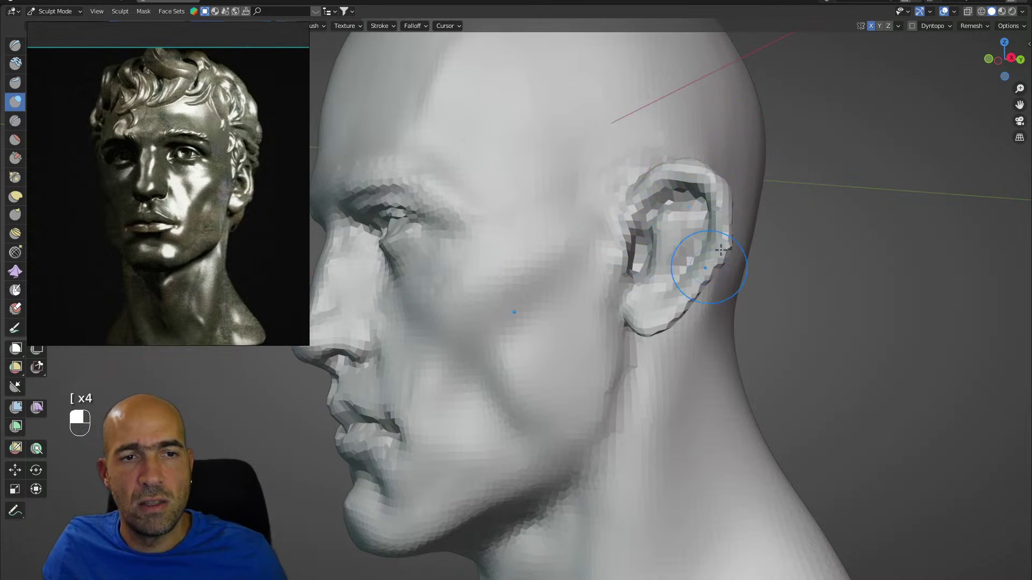
pyautogui.moveTo(697, 272); pyautogui.dragTo(653, 323)
pyautogui.moveTo(677, 291)
pyautogui.keyDown('alt'); pyautogui.mouseDown()
pyautogui.moveTo(769, 269)
pyautogui.moveTo(763, 231)
pyautogui.moveTo(739, 226)
pyautogui.mouseUp(); pyautogui.keyUp('alt')
# Build up the ear's outer rim and inner folds, and smooth the front of the ear.
pyautogui.press('1')
pyautogui.moveTo(736, 185)
pyautogui.mouseDown()
pyautogui.moveTo(708, 244)
pyautogui.moveTo(718, 268)
pyautogui.mouseUp()
pyautogui.moveTo(749, 206); pyautogui.dragTo(715, 271)
pyautogui.moveTo(724, 184)
pyautogui.mouseDown()
pyautogui.moveTo(708, 241)
pyautogui.moveTo(693, 245)
pyautogui.moveTo(703, 168)
pyautogui.moveTo(747, 147)
pyautogui.moveTo(777, 161)
pyautogui.moveTo(753, 207)
pyautogui.moveTo(726, 167)
pyautogui.moveTo(737, 185)
pyautogui.mouseUp()
pyautogui.moveTo(753, 167)
pyautogui.keyDown('shift'); pyautogui.mouseDown()
pyautogui.moveTo(712, 155)
pyautogui.moveTo(733, 194)
pyautogui.moveTo(727, 162)
pyautogui.moveTo(674, 230)
pyautogui.mouseUp(); pyautogui.keyUp('shift')
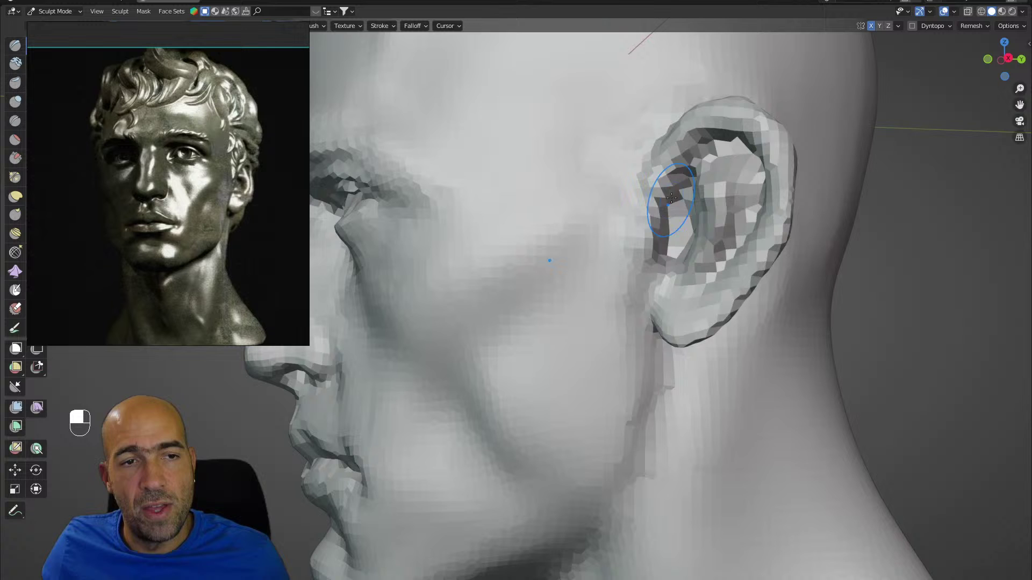
pyautogui.moveTo(686, 231)
pyautogui.mouseDown()
pyautogui.moveTo(645, 295)
pyautogui.moveTo(623, 268)
pyautogui.moveTo(577, 270)
pyautogui.moveTo(647, 269)
pyautogui.moveTo(590, 275)
pyautogui.mouseUp()
# Adjust the forehead and brow profile from the side with an enlarged Grab brush.
pyautogui.press('g')
pyautogui.moveTo(560, 310)
pyautogui.keyDown('alt'); pyautogui.mouseDown()
pyautogui.moveTo(552, 321)
pyautogui.moveTo(565, 313)
pyautogui.mouseUp(); pyautogui.keyUp('alt')
pyautogui.press('g')
pyautogui.press(']')
pyautogui.press(']')
pyautogui.press(']')
pyautogui.press(']')
pyautogui.press(']')
pyautogui.press(']')
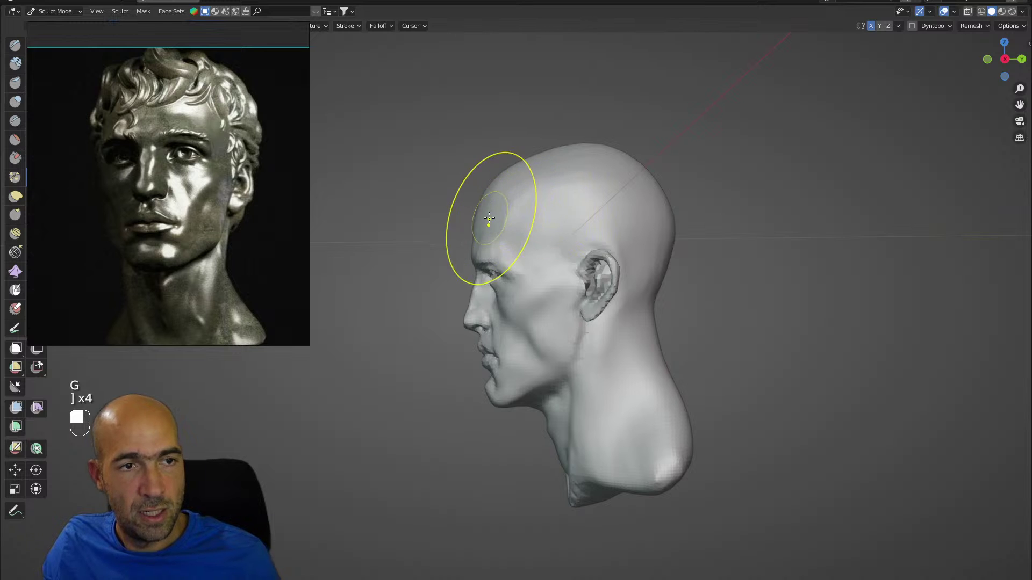
pyautogui.moveTo(489, 230); pyautogui.dragTo(582, 227)
pyautogui.keyDown('ctrl'); pyautogui.keyDown('alt'); pyautogui.moveTo(581, 226); pyautogui.dragTo(549, 215); pyautogui.keyUp('alt'); pyautogui.keyUp('ctrl')
pyautogui.keyDown('alt'); pyautogui.keyDown('shift'); pyautogui.moveTo(549, 215); pyautogui.dragTo(503, 229); pyautogui.keyUp('shift'); pyautogui.keyUp('alt')
pyautogui.moveTo(483, 238); pyautogui.dragTo(475, 238)
pyautogui.keyDown('alt'); pyautogui.moveTo(518, 207); pyautogui.dragTo(496, 198); pyautogui.keyUp('alt')
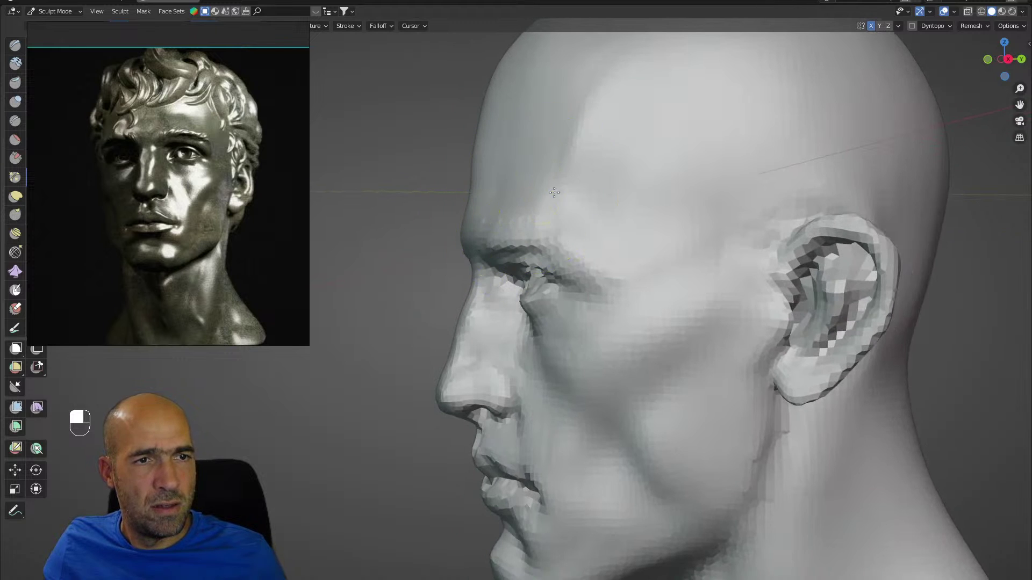
# Nudge the front edge and inner folds of the ear with a reduced Grab brush.
pyautogui.moveTo(594, 211)
pyautogui.keyDown('alt'); pyautogui.mouseDown()
pyautogui.moveTo(567, 240)
pyautogui.moveTo(571, 224)
pyautogui.mouseUp(); pyautogui.keyUp('alt')
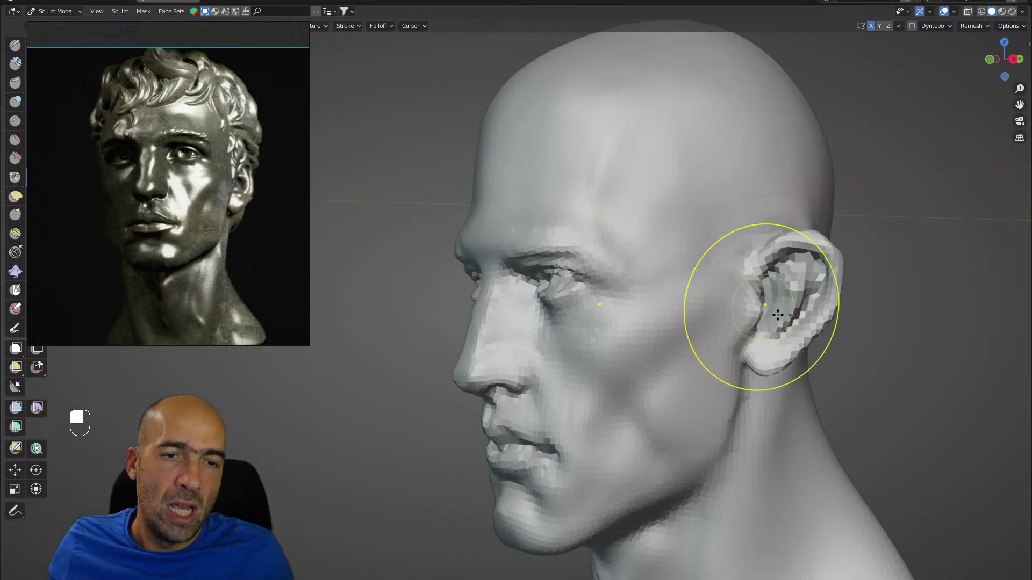
pyautogui.press('g')
pyautogui.press('[')
pyautogui.press('[')
pyautogui.press('[')
pyautogui.press('[')
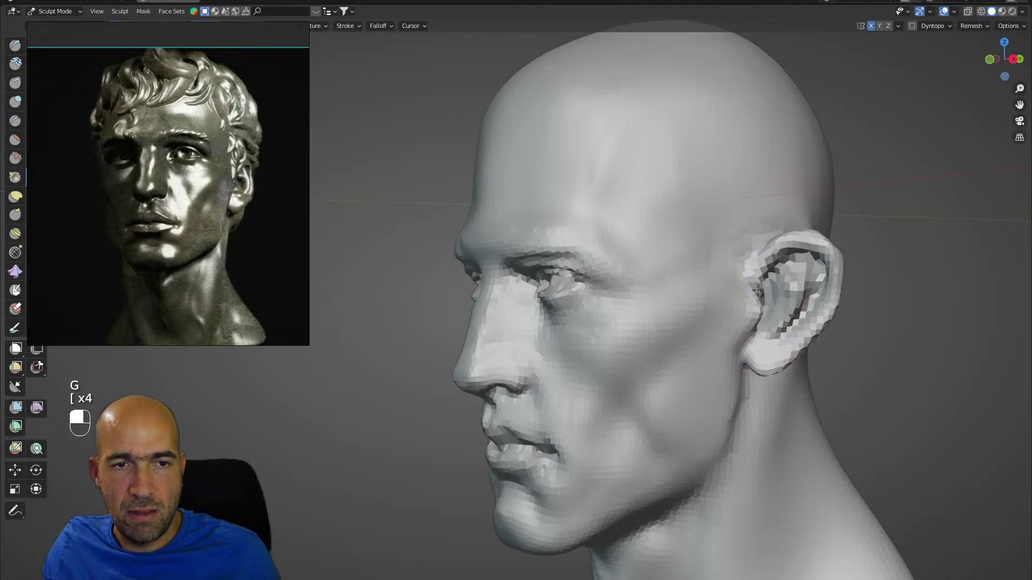
pyautogui.keyDown('alt'); pyautogui.moveTo(793, 290); pyautogui.dragTo(824, 285); pyautogui.keyUp('alt')
pyautogui.keyDown('alt'); pyautogui.moveTo(741, 285); pyautogui.dragTo(776, 287); pyautogui.keyUp('alt')
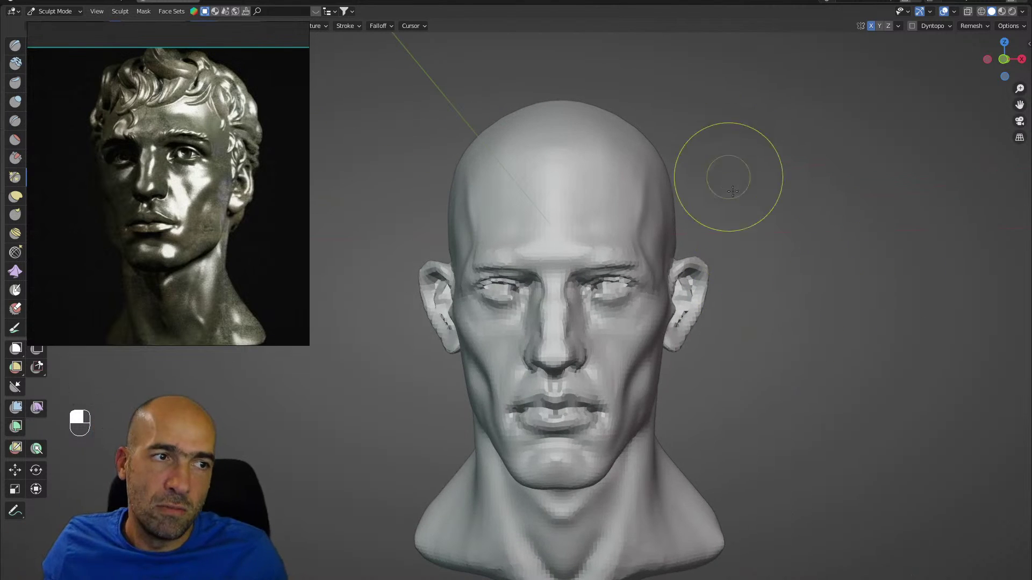
# Reshape the upper ear and the adjoining side of the head with the Grab brush, working near the front view.
pyautogui.moveTo(741, 277); pyautogui.dragTo(653, 249, button='middle')
pyautogui.press('g')
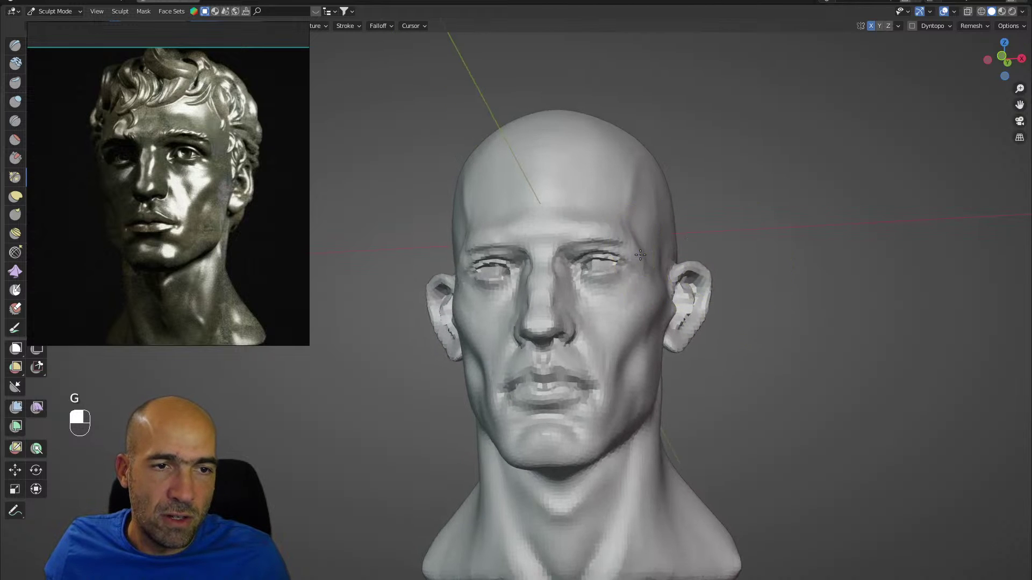
pyautogui.moveTo(658, 270)
pyautogui.keyDown('alt'); pyautogui.mouseDown()
pyautogui.moveTo(660, 248)
pyautogui.moveTo(648, 244)
pyautogui.moveTo(668, 300)
pyautogui.moveTo(647, 288)
pyautogui.moveTo(652, 263)
pyautogui.mouseUp(); pyautogui.keyUp('alt')
pyautogui.keyDown('alt'); pyautogui.moveTo(652, 285); pyautogui.dragTo(613, 290); pyautogui.keyUp('alt')
pyautogui.moveTo(688, 245)
pyautogui.mouseDown()
pyautogui.moveTo(707, 189)
pyautogui.moveTo(697, 238)
pyautogui.moveTo(682, 193)
pyautogui.mouseUp()
pyautogui.moveTo(688, 227); pyautogui.dragTo(678, 224)
pyautogui.moveTo(697, 227)
pyautogui.keyDown('ctrl'); pyautogui.keyDown('alt'); pyautogui.mouseDown()
pyautogui.moveTo(732, 199)
pyautogui.moveTo(782, 199)
pyautogui.moveTo(779, 278)
pyautogui.mouseUp(); pyautogui.keyUp('alt'); pyautogui.keyUp('ctrl')
pyautogui.keyDown('ctrl'); pyautogui.keyDown('alt'); pyautogui.moveTo(770, 276); pyautogui.dragTo(766, 287); pyautogui.keyUp('alt'); pyautogui.keyUp('ctrl')
pyautogui.moveTo(705, 343)
pyautogui.keyDown('alt'); pyautogui.mouseDown()
pyautogui.moveTo(655, 370)
pyautogui.moveTo(652, 357)
pyautogui.mouseUp(); pyautogui.keyUp('alt')
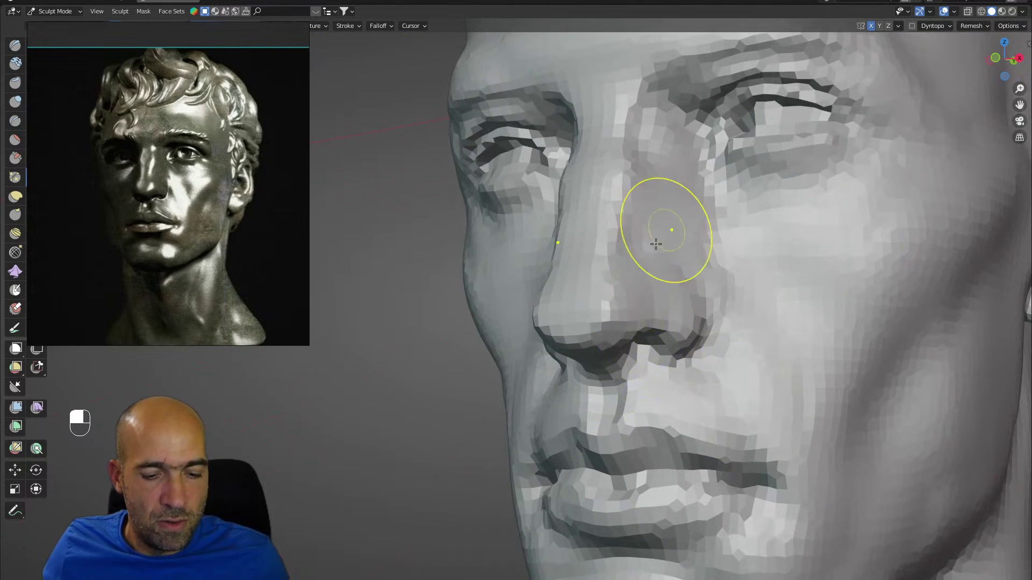
# Flatten the planes of the nose from its tip up along the bridge with a reduced flattening brush.
pyautogui.press('3')
pyautogui.press('[')
pyautogui.press('[')
pyautogui.press('[')
pyautogui.press('[')
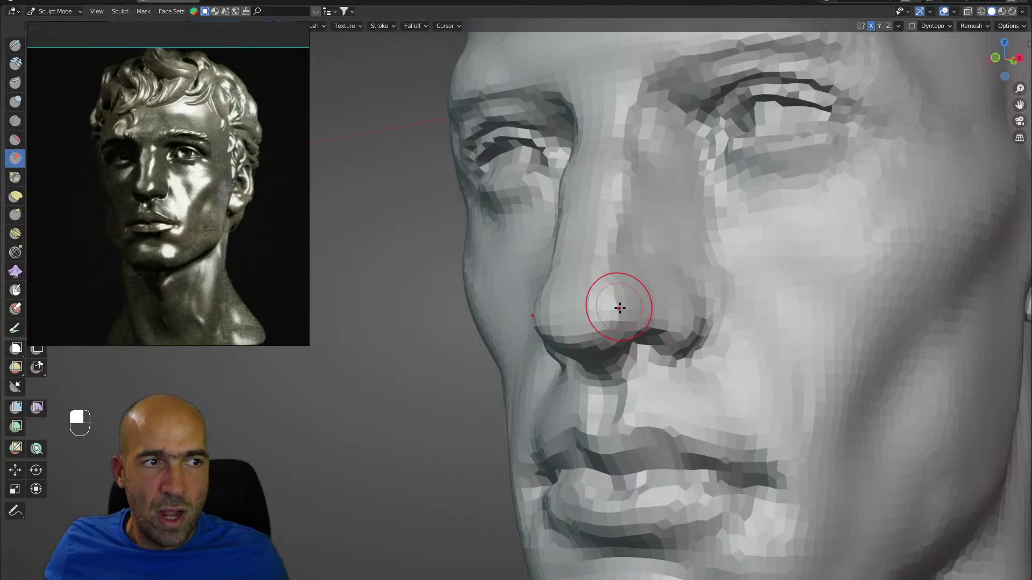
pyautogui.moveTo(620, 307)
pyautogui.mouseDown()
pyautogui.moveTo(594, 299)
pyautogui.moveTo(615, 269)
pyautogui.moveTo(607, 230)
pyautogui.mouseUp()
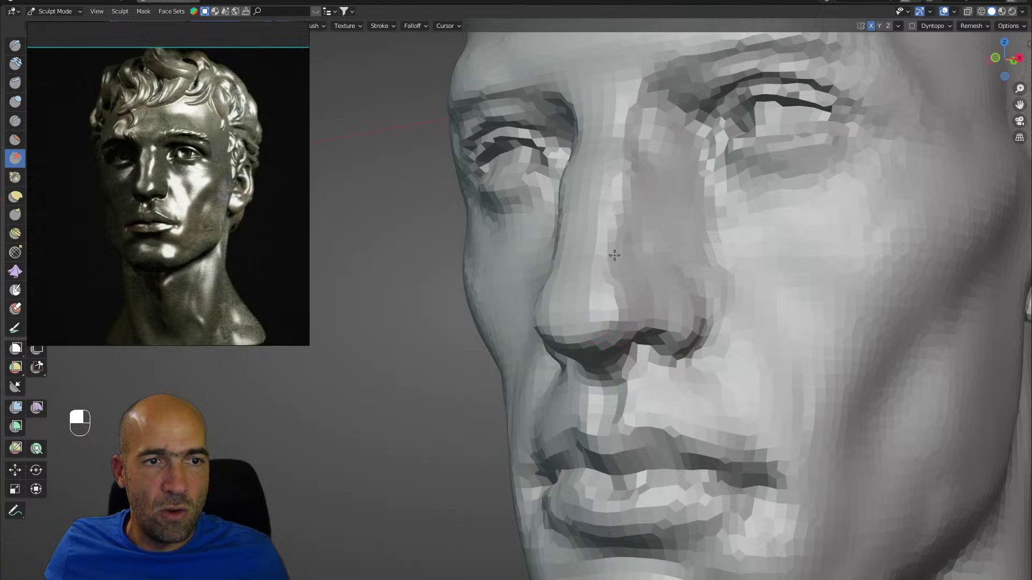
# Define the inner eye corner and the area along the lower eyelid with a small brush.
pyautogui.moveTo(681, 185)
pyautogui.keyDown('alt'); pyautogui.mouseDown()
pyautogui.moveTo(654, 206)
pyautogui.moveTo(667, 199)
pyautogui.mouseUp(); pyautogui.keyUp('alt')
pyautogui.press('1')
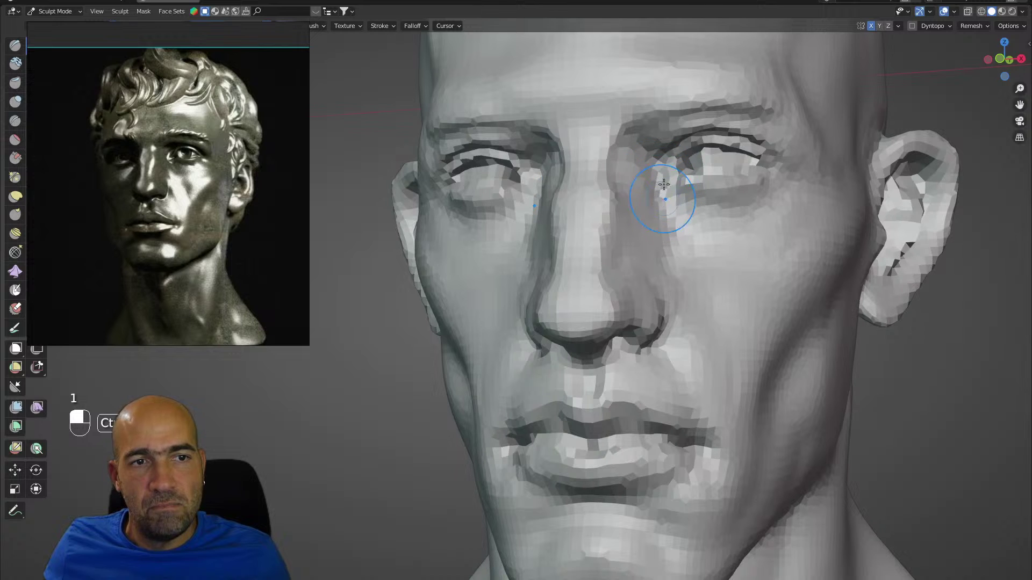
pyautogui.press('[')
pyautogui.press('[')
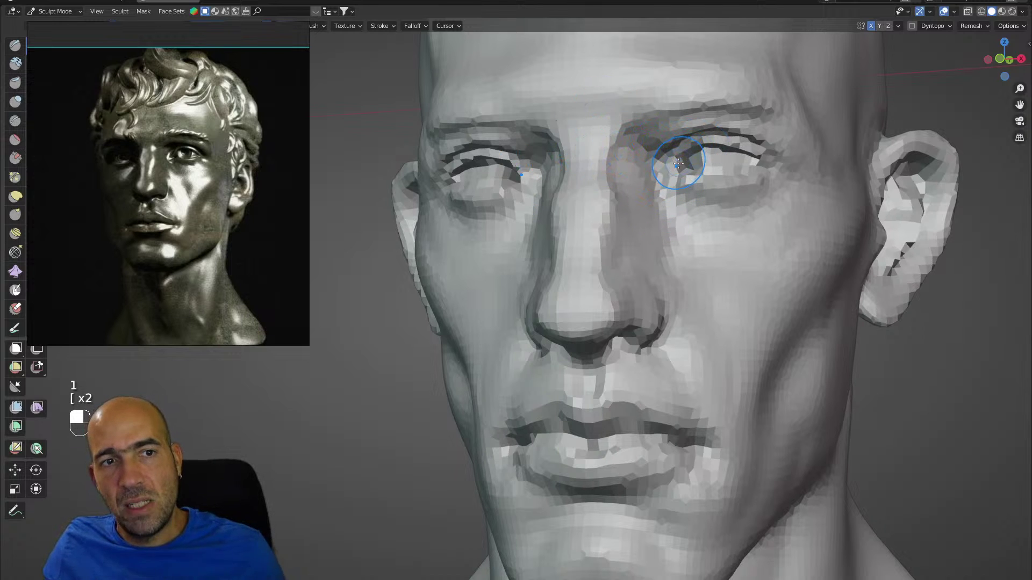
pyautogui.moveTo(678, 164)
pyautogui.mouseDown()
pyautogui.moveTo(671, 182)
pyautogui.moveTo(720, 171)
pyautogui.moveTo(753, 188)
pyautogui.mouseUp()
pyautogui.keyDown('alt'); pyautogui.moveTo(698, 215); pyautogui.dragTo(624, 240); pyautogui.keyUp('alt')
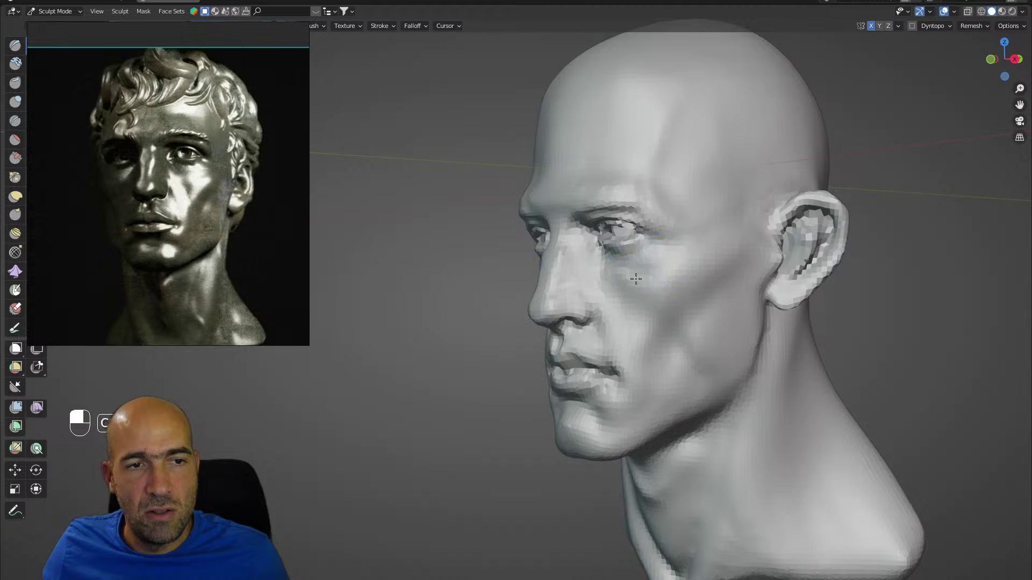
# Examine the face and neck from three-quarter angles against the reference bust.
pyautogui.scroll(-4, 627, 284)
pyautogui.keyDown('alt'); pyautogui.moveTo(627, 300); pyautogui.dragTo(580, 288); pyautogui.keyUp('alt')
pyautogui.keyDown('alt'); pyautogui.keyDown('shift'); pyautogui.moveTo(636, 353); pyautogui.dragTo(629, 331); pyautogui.keyUp('shift'); pyautogui.keyUp('alt')
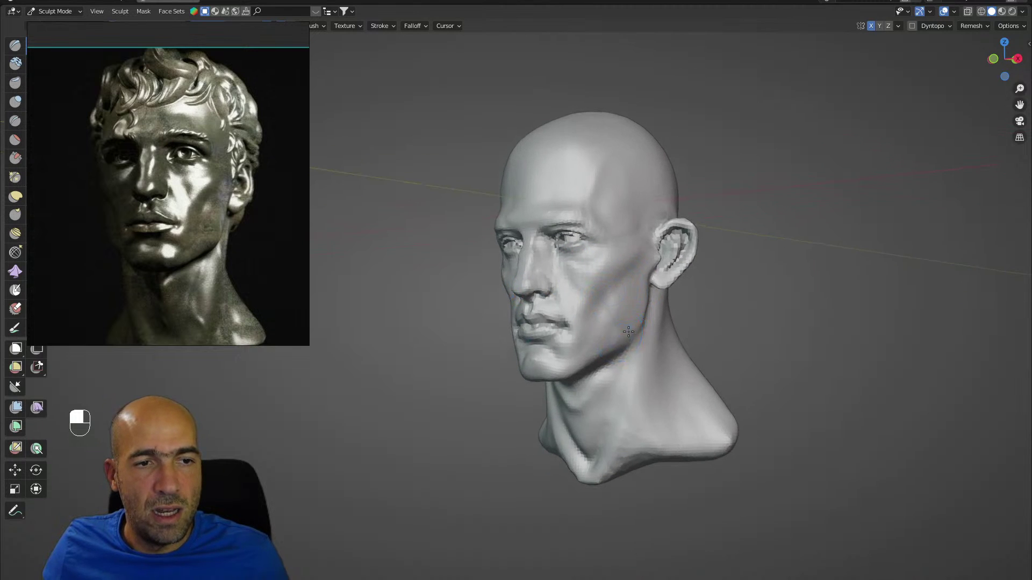
pyautogui.keyDown('alt'); pyautogui.moveTo(559, 285); pyautogui.dragTo(580, 283); pyautogui.keyUp('alt')
pyautogui.keyDown('alt'); pyautogui.moveTo(624, 311); pyautogui.dragTo(567, 332); pyautogui.keyUp('alt')
pyautogui.scroll(2, 664, 309)
pyautogui.scroll(3, 645, 337)
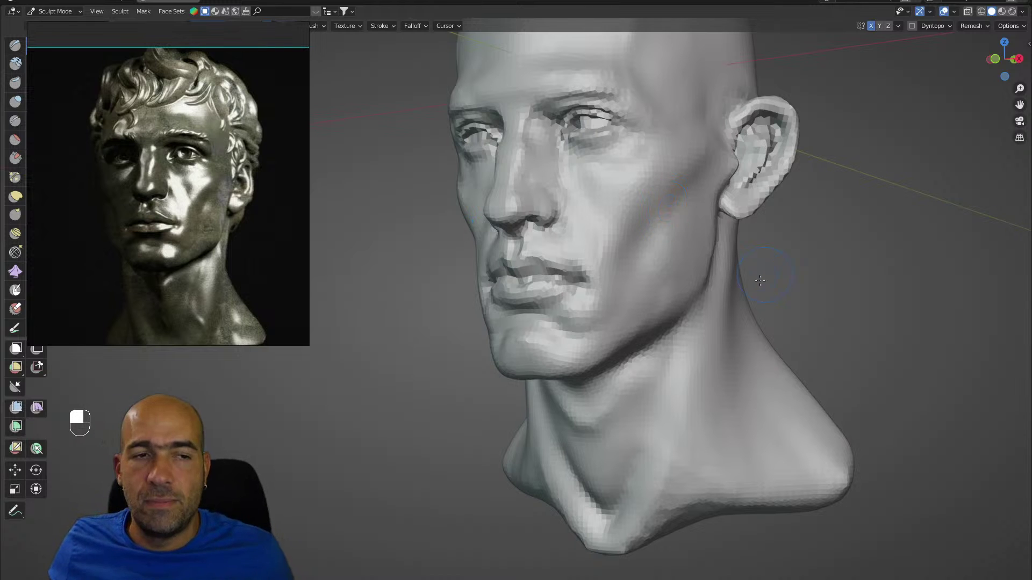
pyautogui.keyDown('alt'); pyautogui.moveTo(691, 378); pyautogui.dragTo(637, 384); pyautogui.keyUp('alt')
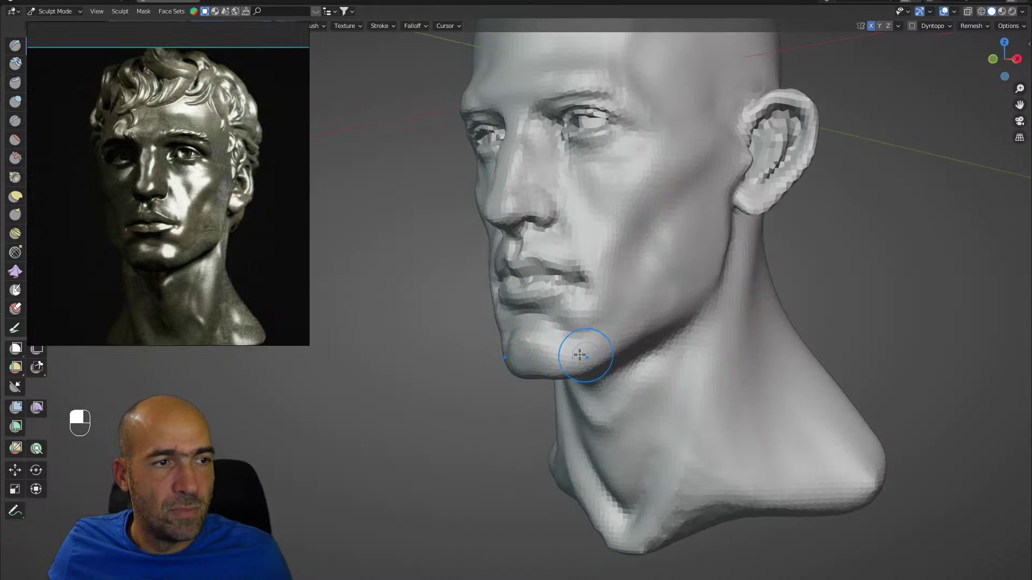
# Flatten the chin and lower jaw edge with an enlarged flattening brush.
pyautogui.press('3')
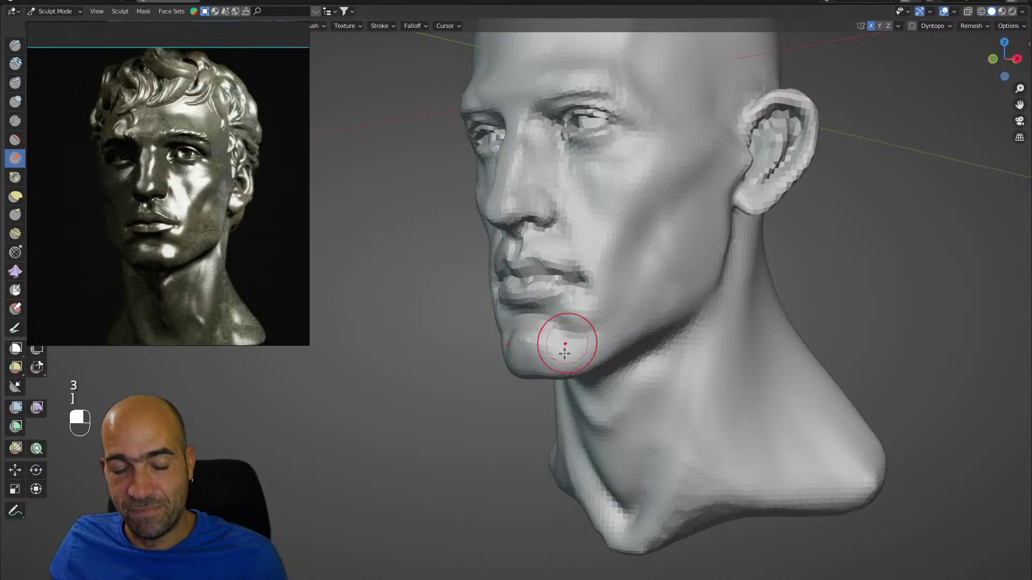
pyautogui.press(']')
pyautogui.press(']')
pyautogui.press(']')
pyautogui.press(']')
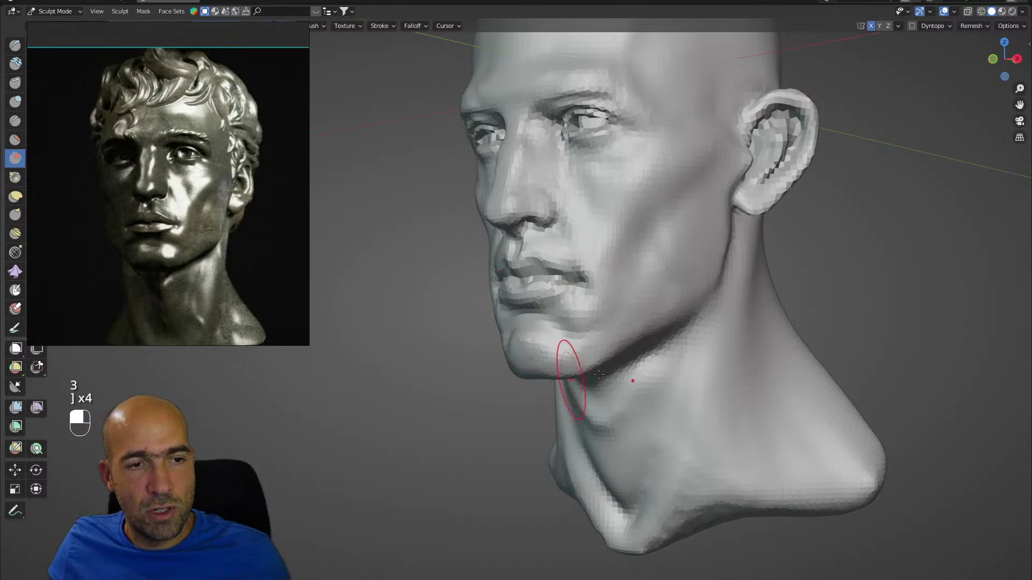
pyautogui.moveTo(598, 374); pyautogui.dragTo(618, 340, button='middle')
pyautogui.moveTo(686, 290)
pyautogui.mouseDown(button='middle')
pyautogui.moveTo(678, 251)
pyautogui.moveTo(731, 220)
pyautogui.moveTo(743, 242)
pyautogui.moveTo(723, 267)
pyautogui.mouseUp(button='middle')
# Pull the rear corner of the jaw below the ear downward with the Grab brush.
pyautogui.press('g')
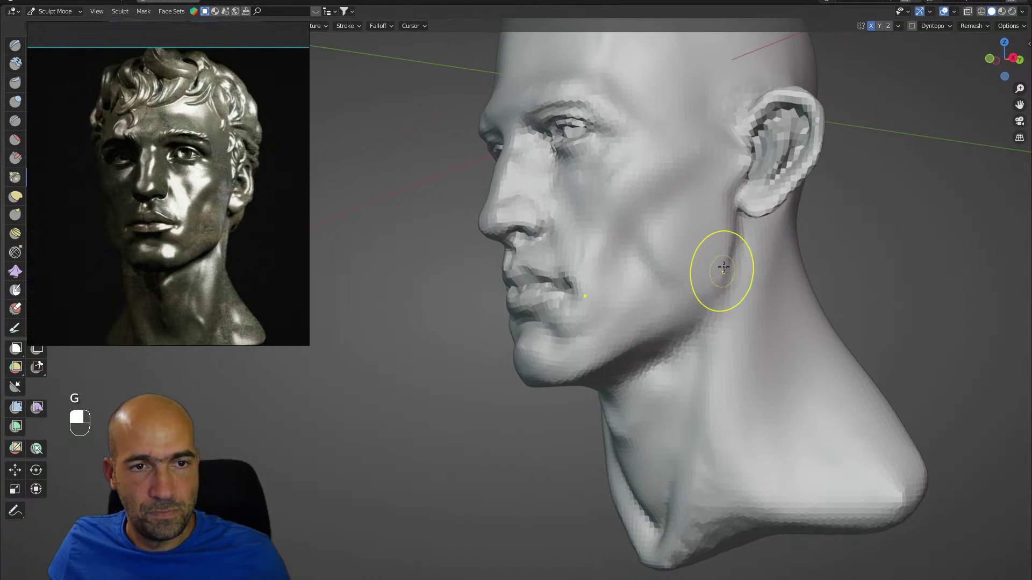
pyautogui.moveTo(737, 243); pyautogui.dragTo(726, 289)
pyautogui.moveTo(739, 299)
pyautogui.keyDown('alt'); pyautogui.mouseDown()
pyautogui.moveTo(763, 266)
pyautogui.moveTo(781, 272)
pyautogui.mouseUp(); pyautogui.keyUp('alt')
pyautogui.scroll(-1, 763, 266)
pyautogui.moveTo(733, 205)
pyautogui.keyDown('shift'); pyautogui.mouseDown()
pyautogui.moveTo(722, 217)
pyautogui.moveTo(765, 243)
pyautogui.moveTo(749, 249)
pyautogui.mouseUp(); pyautogui.keyUp('shift')
# Move the upper part of the ears up and closer to the skull with an enlarged Grab brush.
pyautogui.press('g')
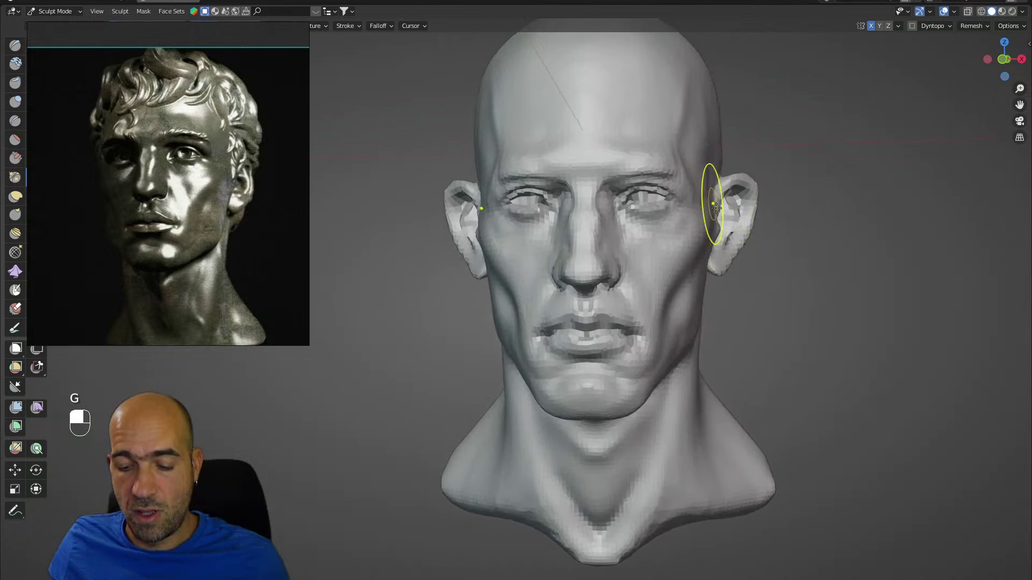
pyautogui.press(']')
pyautogui.press(']')
pyautogui.press(']')
pyautogui.press(']')
pyautogui.moveTo(756, 193); pyautogui.dragTo(735, 171)
pyautogui.moveTo(732, 168); pyautogui.dragTo(709, 148)
# Reshape the lobe and lower rear edge of the ear from behind with the Grab brush.
pyautogui.moveTo(732, 189)
pyautogui.keyDown('alt'); pyautogui.mouseDown()
pyautogui.moveTo(743, 195)
pyautogui.moveTo(686, 260)
pyautogui.moveTo(681, 237)
pyautogui.moveTo(658, 253)
pyautogui.moveTo(635, 309)
pyautogui.mouseUp(); pyautogui.keyUp('alt')
pyautogui.moveTo(633, 374); pyautogui.dragTo(625, 378)
pyautogui.moveTo(580, 431)
pyautogui.mouseDown()
pyautogui.moveTo(568, 442)
pyautogui.moveTo(614, 384)
pyautogui.mouseUp()
pyautogui.moveTo(601, 402)
pyautogui.mouseDown()
pyautogui.moveTo(591, 419)
pyautogui.moveTo(546, 398)
pyautogui.mouseUp()
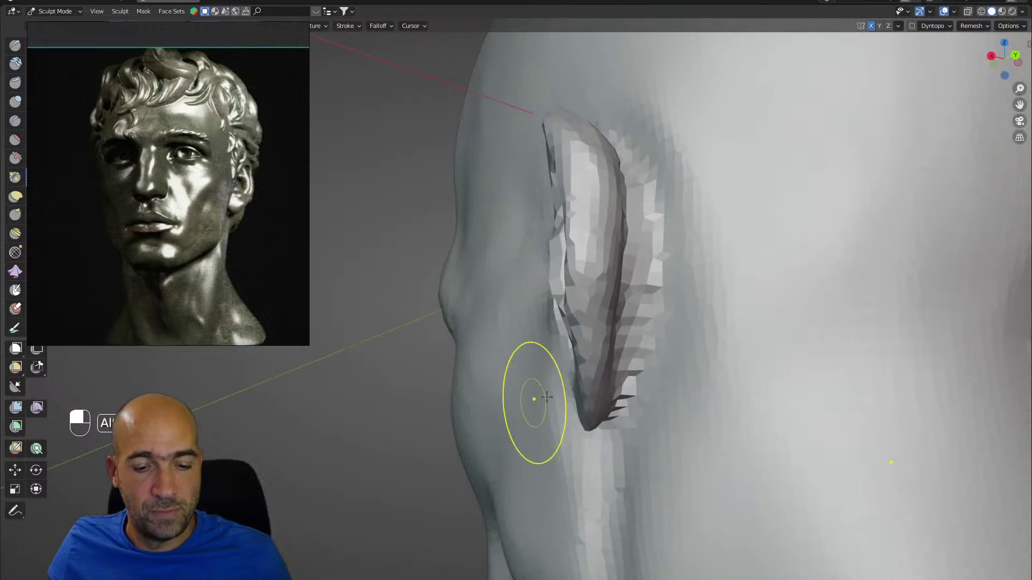
# Build up the back surface and outer rim of the ear to thicken it.
pyautogui.press('6')
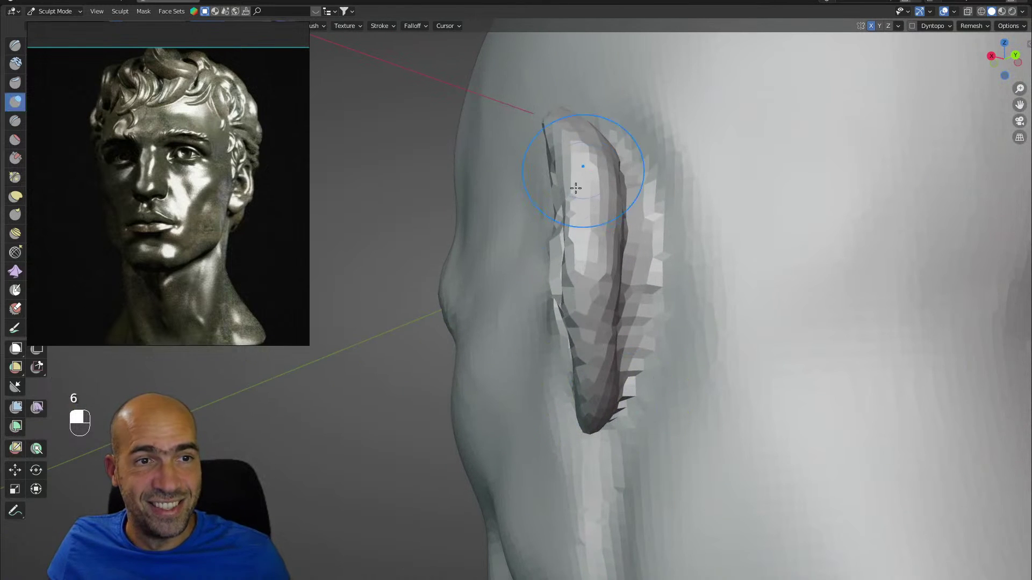
pyautogui.moveTo(575, 188); pyautogui.dragTo(575, 151, button='middle')
pyautogui.keyDown('alt'); pyautogui.moveTo(570, 203); pyautogui.dragTo(581, 301); pyautogui.keyUp('alt')
pyautogui.keyDown('alt'); pyautogui.keyDown('shift'); pyautogui.moveTo(548, 301); pyautogui.dragTo(618, 305); pyautogui.keyUp('shift'); pyautogui.keyUp('alt')
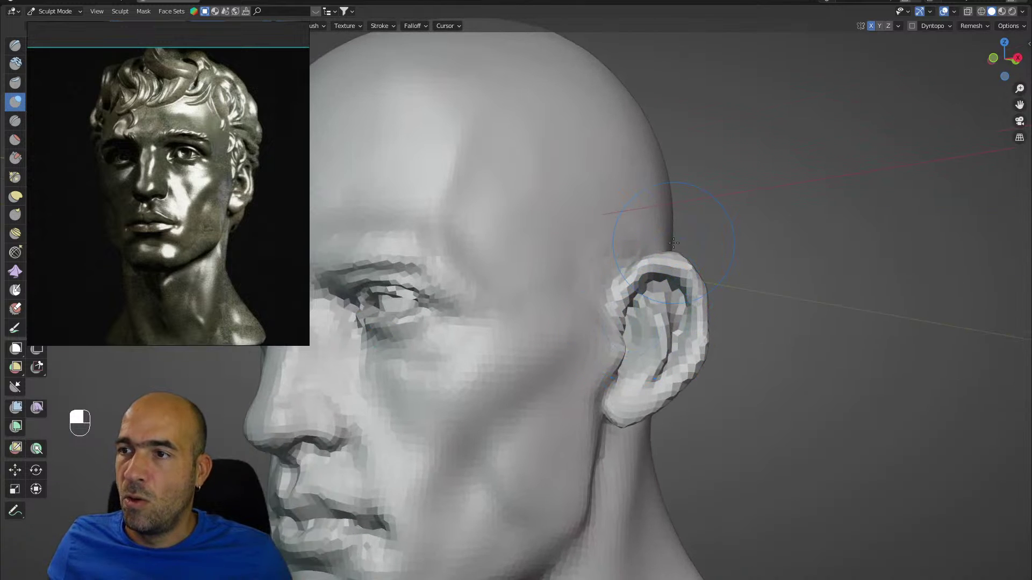
pyautogui.keyDown('alt'); pyautogui.keyDown('shift'); pyautogui.moveTo(673, 243); pyautogui.dragTo(691, 324); pyautogui.keyUp('shift'); pyautogui.keyUp('alt')
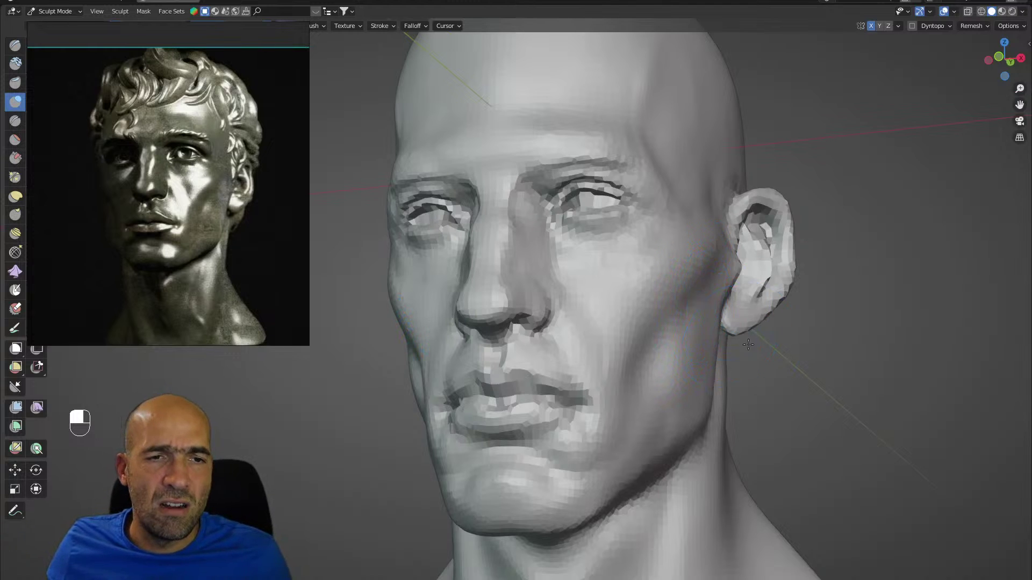
# Adjust the position and angle of the ears from the front with an enlarged Grab brush.
pyautogui.keyDown('alt'); pyautogui.moveTo(748, 344); pyautogui.dragTo(760, 295); pyautogui.keyUp('alt')
pyautogui.press('g')
pyautogui.press(']')
pyautogui.press(']')
pyautogui.press(']')
pyautogui.press(']')
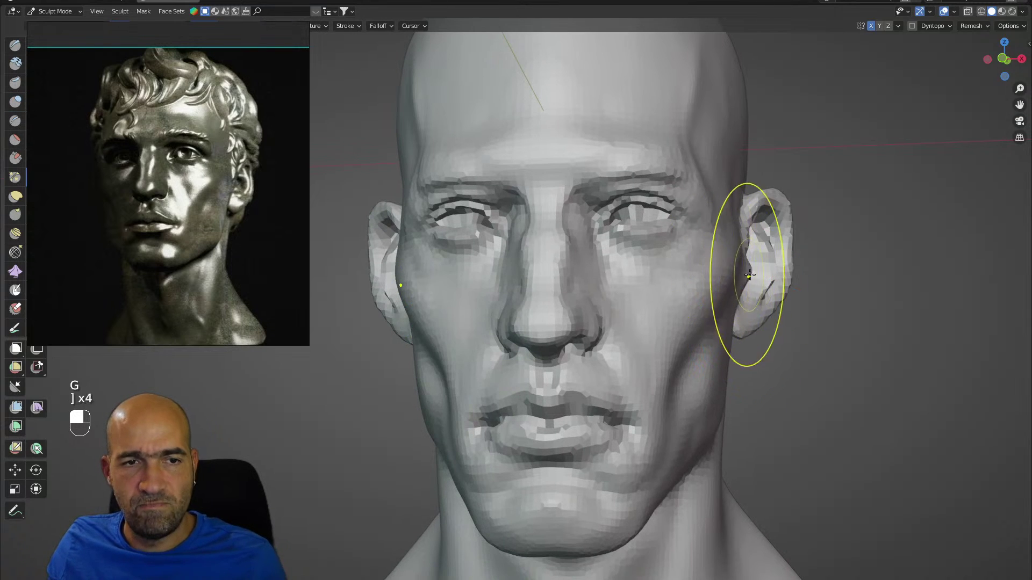
pyautogui.press(']')
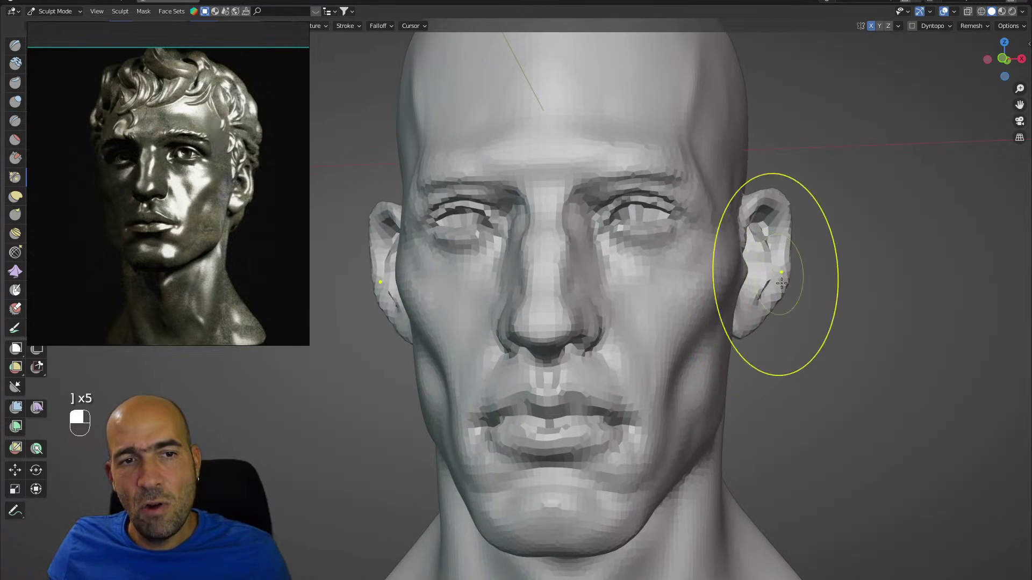
pyautogui.moveTo(795, 299)
pyautogui.keyDown('alt'); pyautogui.mouseDown()
pyautogui.moveTo(783, 323)
pyautogui.moveTo(759, 315)
pyautogui.mouseUp(); pyautogui.keyUp('alt')
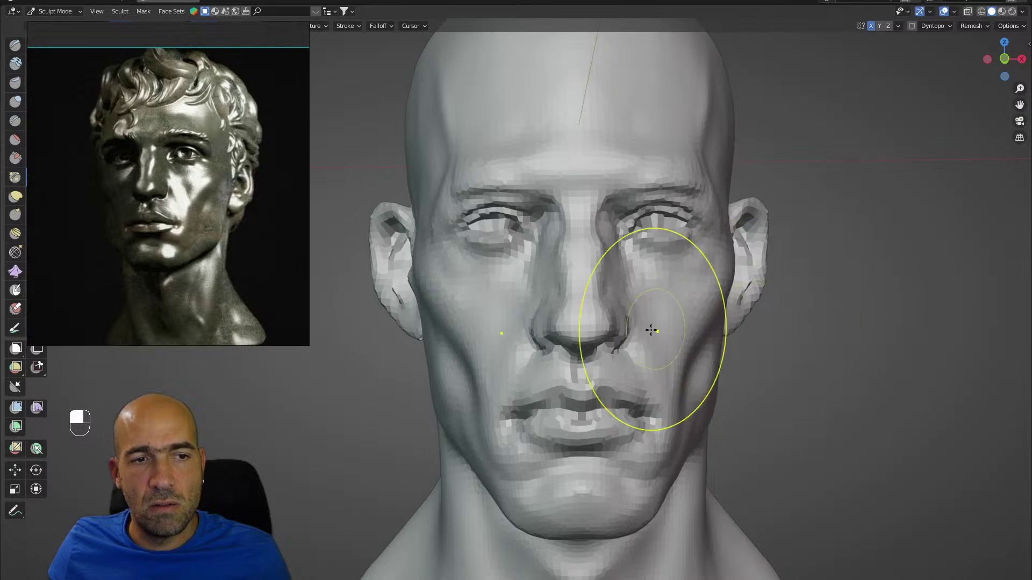
# Carve the cheek between the mouth corner and the nose with a reduced brush, and smooth the area.
pyautogui.scroll(2, 652, 331)
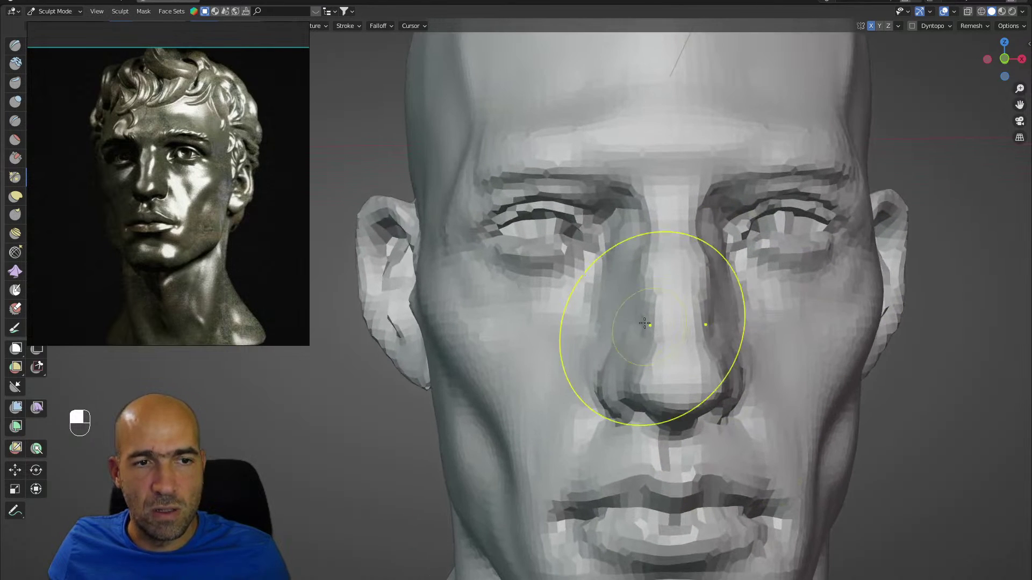
pyautogui.moveTo(631, 349)
pyautogui.keyDown('alt'); pyautogui.mouseDown()
pyautogui.moveTo(599, 369)
pyautogui.moveTo(654, 369)
pyautogui.mouseUp(); pyautogui.keyUp('alt')
pyautogui.press('2')
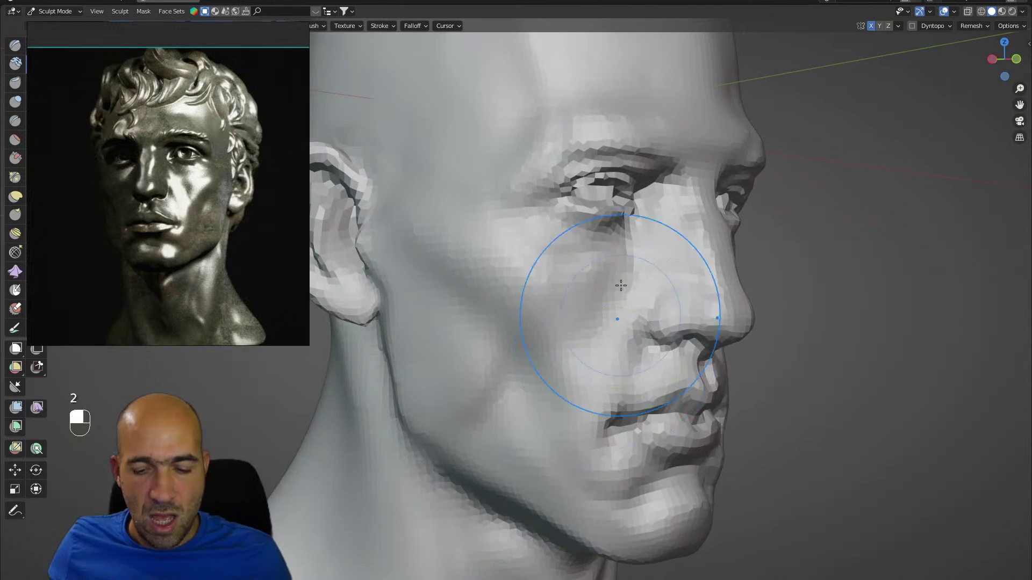
pyautogui.press('[')
pyautogui.press('[')
pyautogui.press('[')
pyautogui.press('[')
pyautogui.press('[')
pyautogui.press('[')
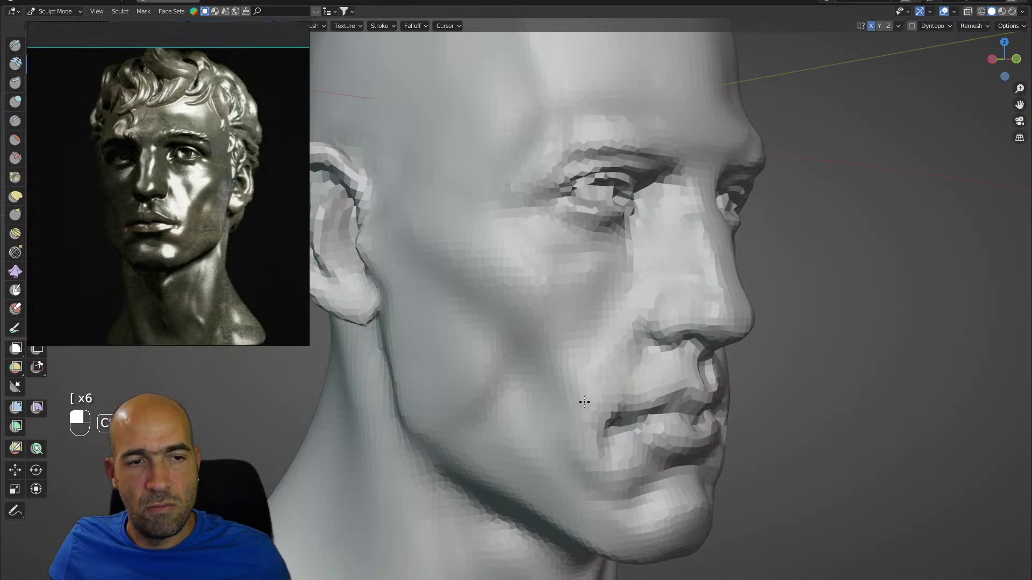
pyautogui.keyDown('ctrl'); pyautogui.moveTo(584, 402); pyautogui.dragTo(622, 343); pyautogui.keyUp('ctrl')
pyautogui.moveTo(561, 415)
pyautogui.keyDown('ctrl'); pyautogui.mouseDown()
pyautogui.moveTo(553, 403)
pyautogui.moveTo(576, 344)
pyautogui.mouseUp(); pyautogui.keyUp('ctrl')
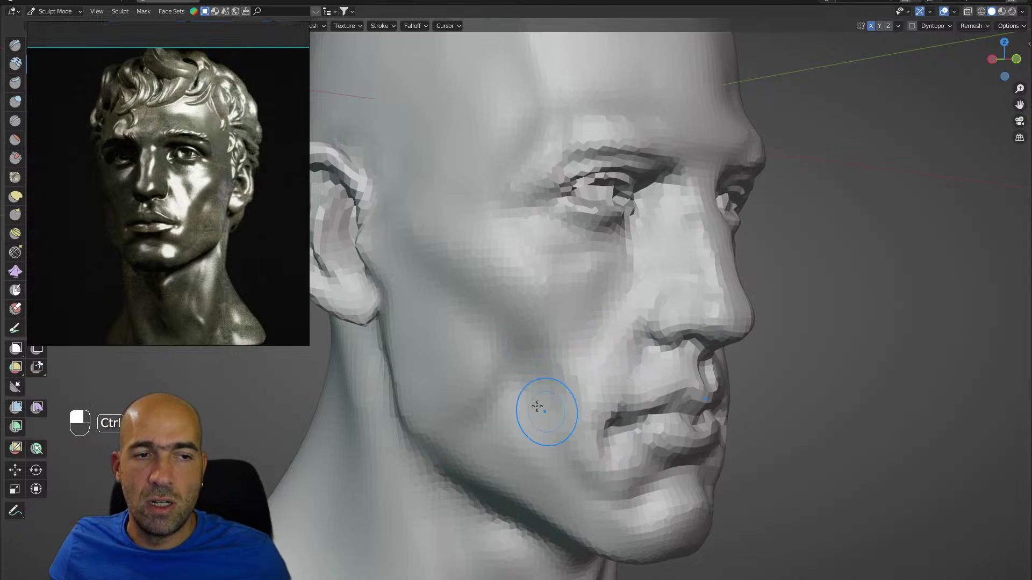
pyautogui.keyDown('shift'); pyautogui.moveTo(553, 415); pyautogui.dragTo(591, 383); pyautogui.keyUp('shift')
# Deepen the area under the jawline and smooth the side of the neck below it.
pyautogui.moveTo(632, 367)
pyautogui.keyDown('alt'); pyautogui.mouseDown()
pyautogui.moveTo(603, 366)
pyautogui.moveTo(616, 419)
pyautogui.mouseUp(); pyautogui.keyUp('alt')
pyautogui.keyDown('alt'); pyautogui.moveTo(617, 395); pyautogui.dragTo(578, 392); pyautogui.keyUp('alt')
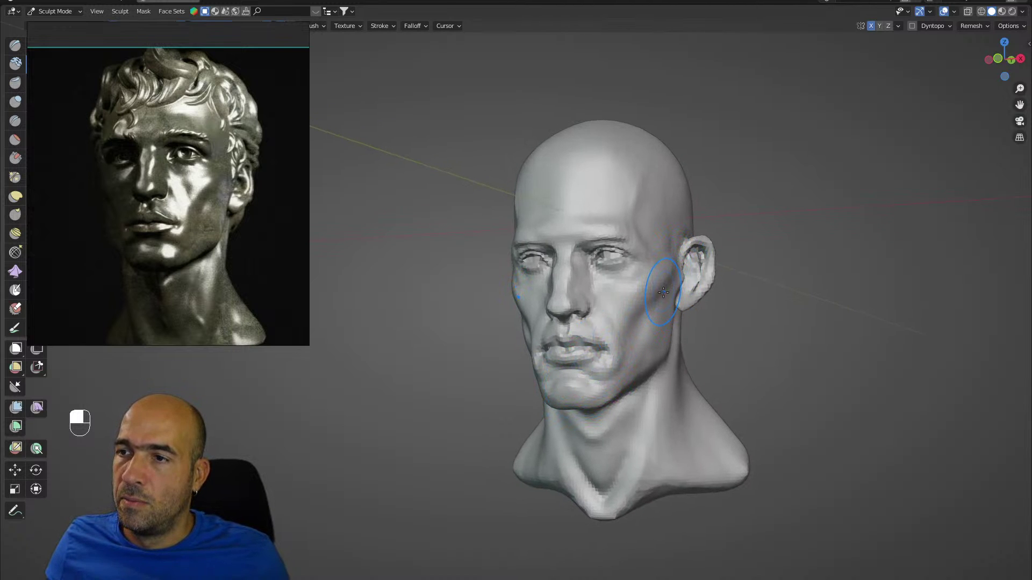
pyautogui.moveTo(694, 398)
pyautogui.keyDown('alt'); pyautogui.mouseDown()
pyautogui.moveTo(678, 353)
pyautogui.moveTo(701, 333)
pyautogui.moveTo(699, 316)
pyautogui.mouseUp(); pyautogui.keyUp('alt')
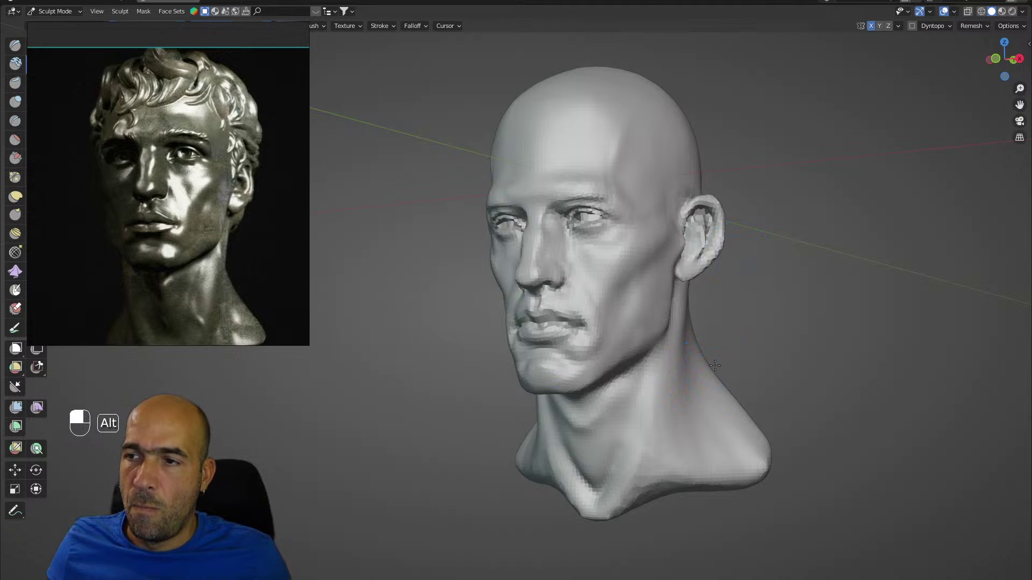
pyautogui.keyDown('alt'); pyautogui.moveTo(715, 366); pyautogui.dragTo(700, 331); pyautogui.keyUp('alt')
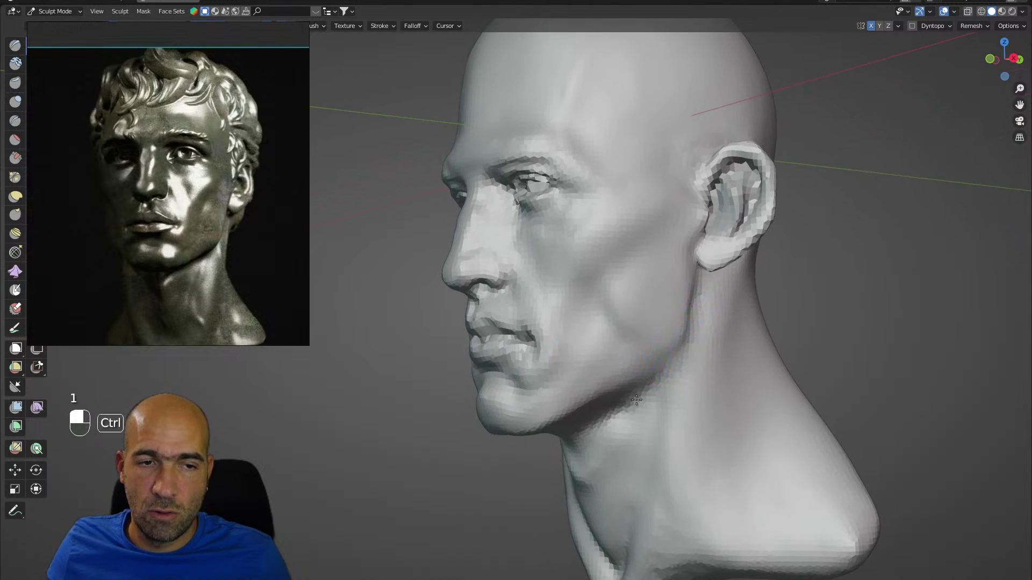
pyautogui.keyDown('alt'); pyautogui.moveTo(636, 414); pyautogui.dragTo(645, 398); pyautogui.keyUp('alt')
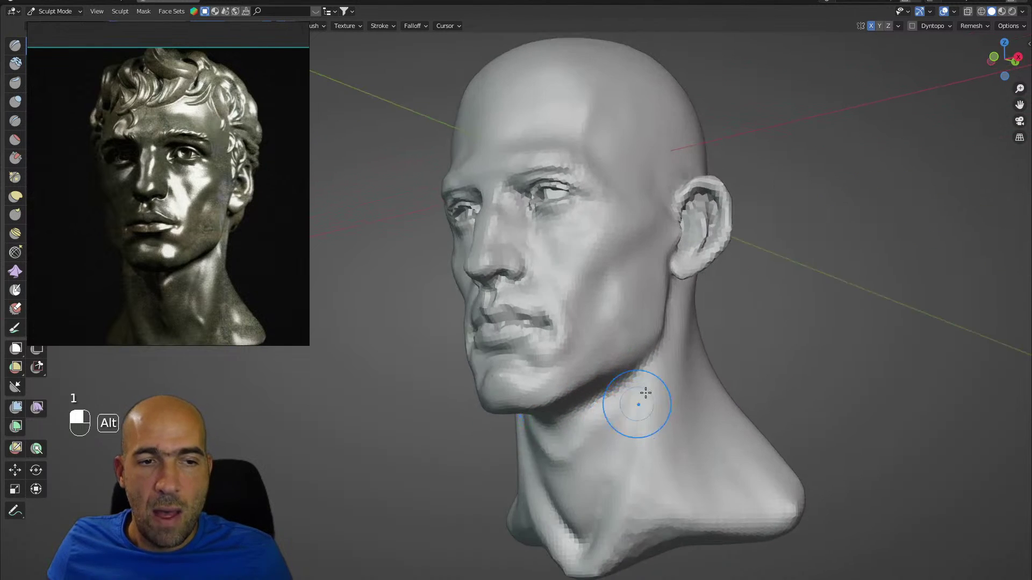
pyautogui.moveTo(603, 477)
pyautogui.keyDown('shift'); pyautogui.mouseDown()
pyautogui.moveTo(652, 369)
pyautogui.moveTo(657, 390)
pyautogui.mouseUp(); pyautogui.keyUp('shift')
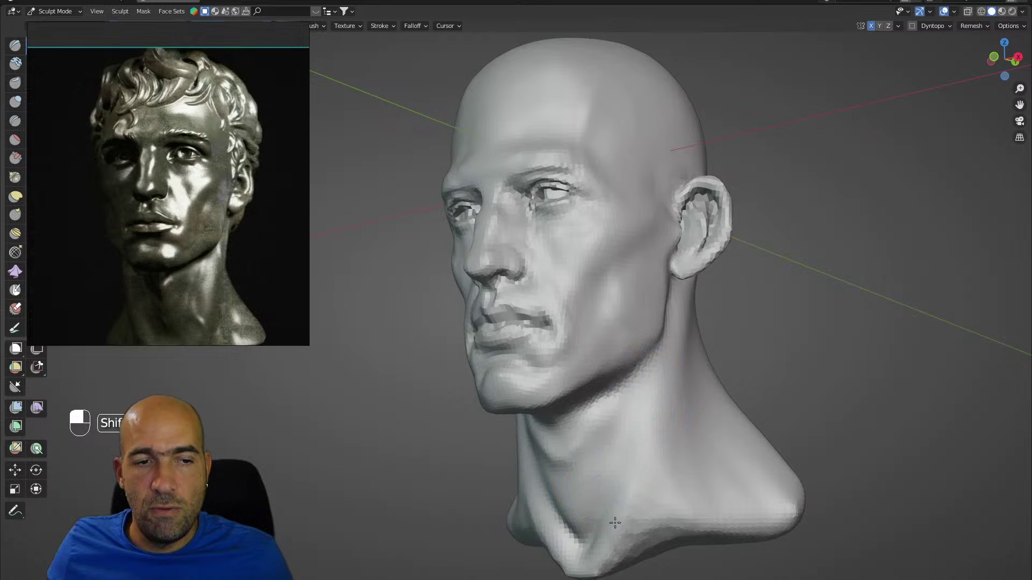
# Build up the muscle running from behind the ear down the side of the neck and smooth it into the surface.
pyautogui.keyDown('shift'); pyautogui.moveTo(615, 523); pyautogui.dragTo(647, 495); pyautogui.keyUp('shift')
pyautogui.hotkey('alt', 'shift')
pyautogui.moveTo(728, 428)
pyautogui.keyDown('alt'); pyautogui.mouseDown()
pyautogui.moveTo(747, 416)
pyautogui.moveTo(682, 399)
pyautogui.mouseUp(); pyautogui.keyUp('alt')
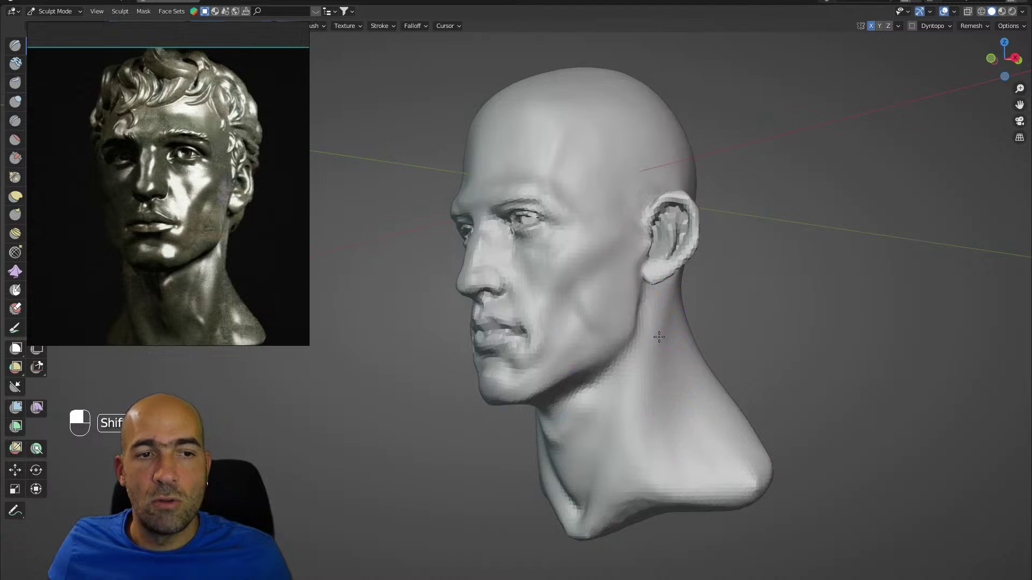
pyautogui.keyDown('alt'); pyautogui.moveTo(659, 337); pyautogui.dragTo(630, 411); pyautogui.keyUp('alt')
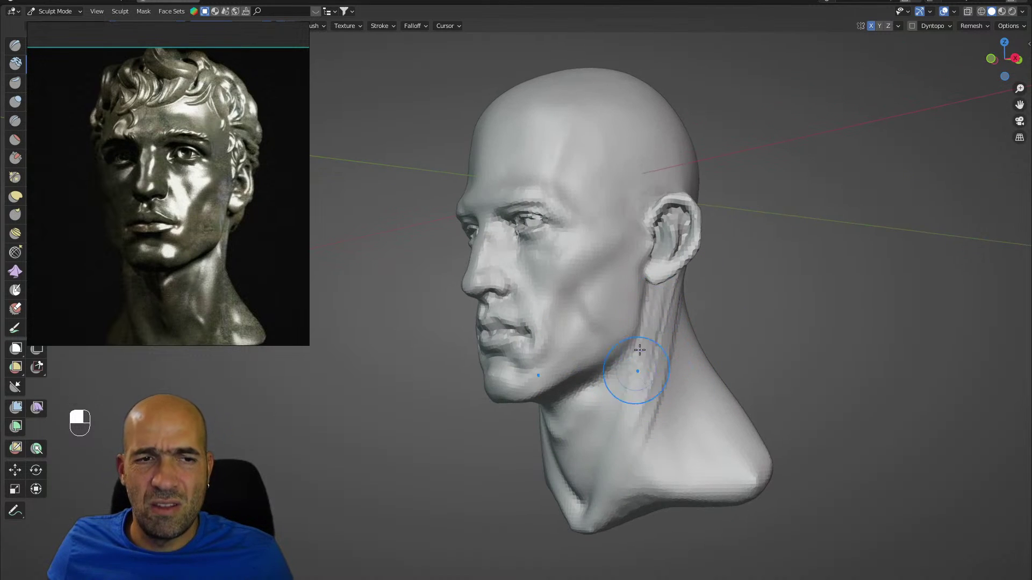
pyautogui.keyDown('alt'); pyautogui.moveTo(657, 373); pyautogui.dragTo(633, 490); pyautogui.keyUp('alt')
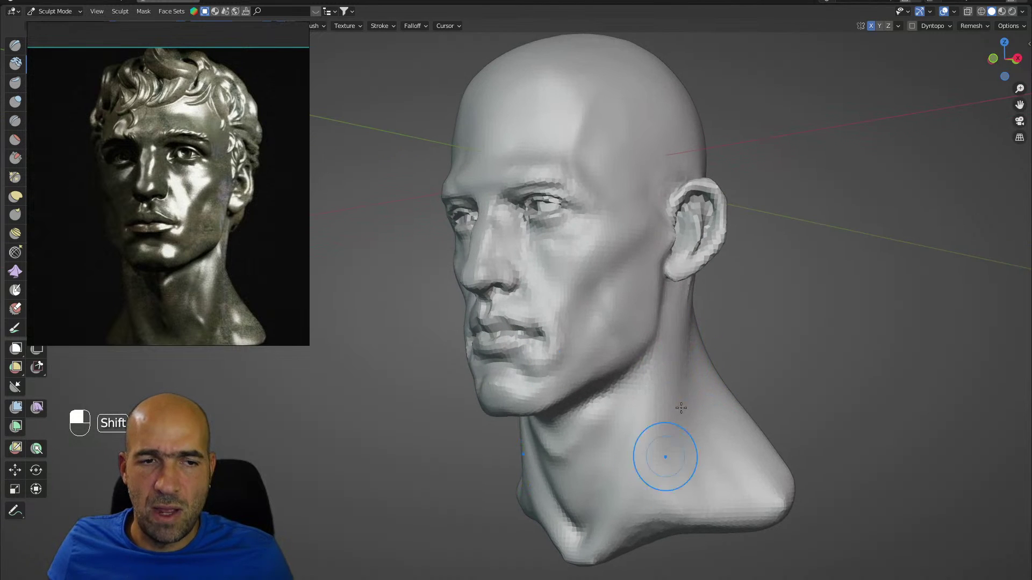
pyautogui.moveTo(695, 412)
pyautogui.keyDown('alt'); pyautogui.mouseDown()
pyautogui.moveTo(716, 409)
pyautogui.moveTo(686, 390)
pyautogui.moveTo(698, 358)
pyautogui.mouseUp(); pyautogui.keyUp('alt')
pyautogui.keyDown('alt'); pyautogui.moveTo(699, 358); pyautogui.dragTo(675, 359); pyautogui.keyUp('alt')
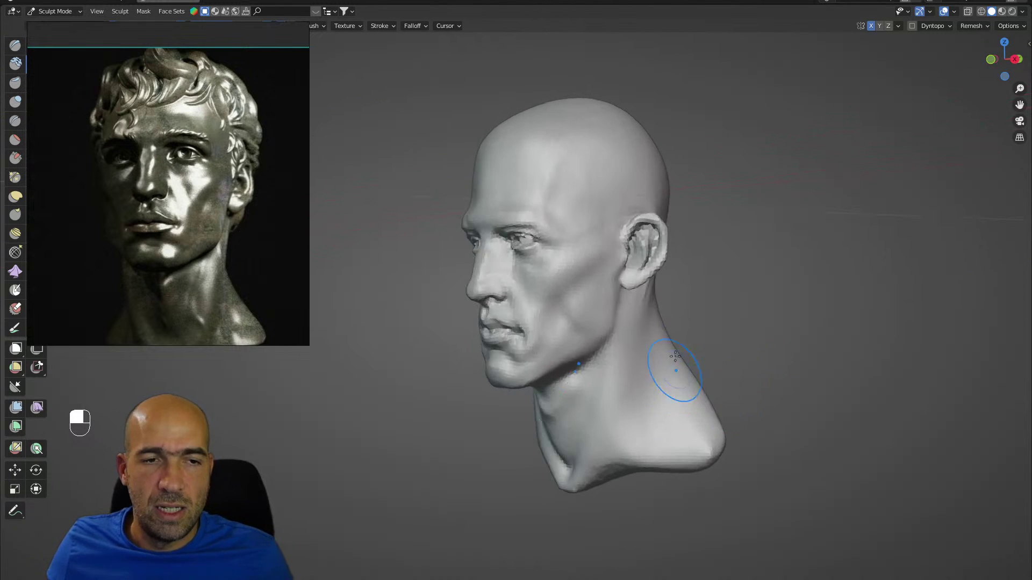
# Reduce the voxel size and remesh the head for finer detail.
pyautogui.press('1')
pyautogui.keyDown('alt'); pyautogui.moveTo(694, 322); pyautogui.dragTo(670, 317); pyautogui.keyUp('alt')
pyautogui.moveTo(631, 430)
pyautogui.keyDown('alt'); pyautogui.mouseDown()
pyautogui.moveTo(668, 422)
pyautogui.moveTo(655, 395)
pyautogui.moveTo(674, 384)
pyautogui.moveTo(664, 381)
pyautogui.moveTo(671, 350)
pyautogui.moveTo(669, 368)
pyautogui.mouseUp(); pyautogui.keyUp('alt')
pyautogui.hotkey('shift', 'r')
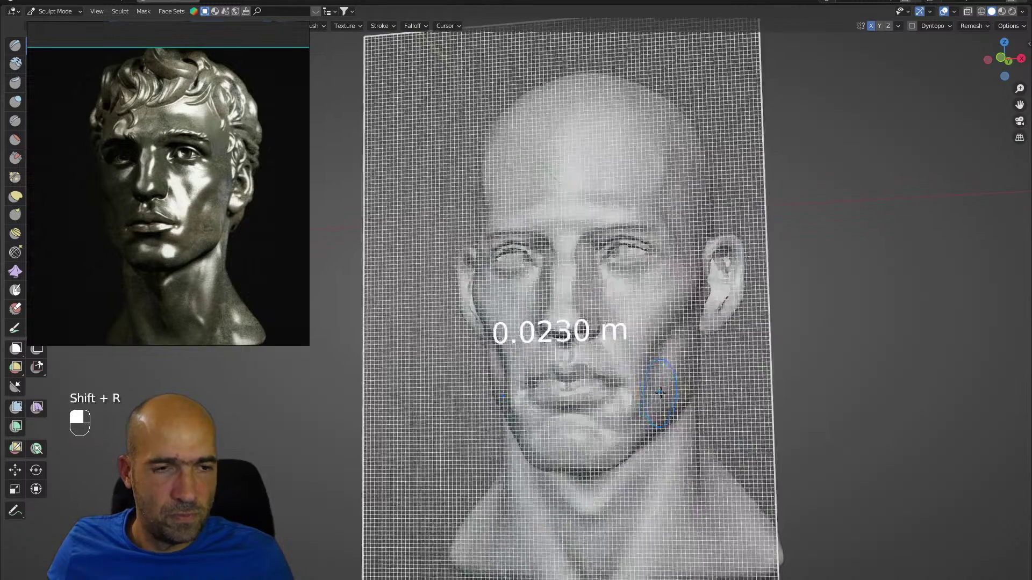
pyautogui.click(672, 401)
pyautogui.hotkey('ctrl', 'r')
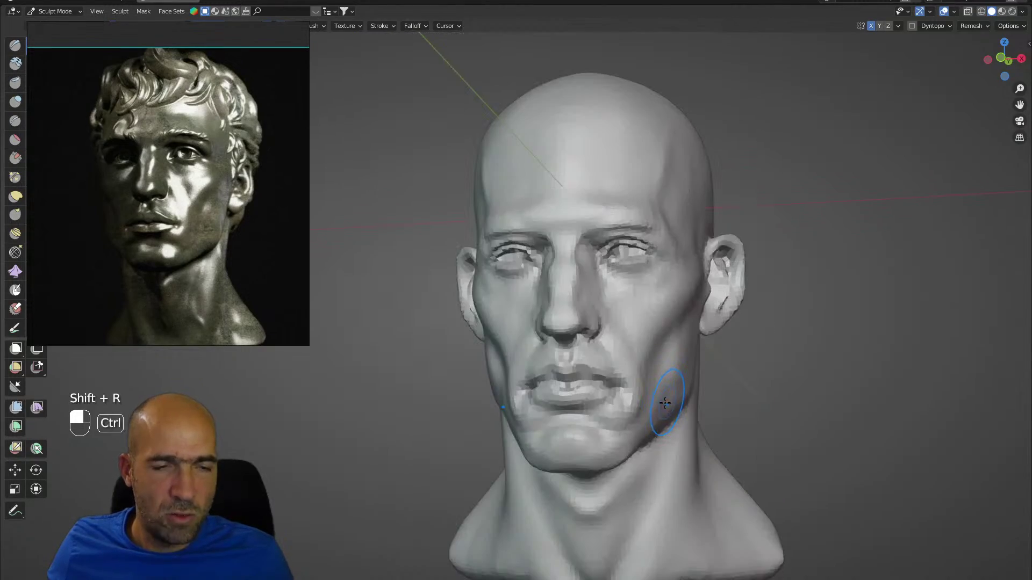
pyautogui.hotkey('ctrl', 'r')
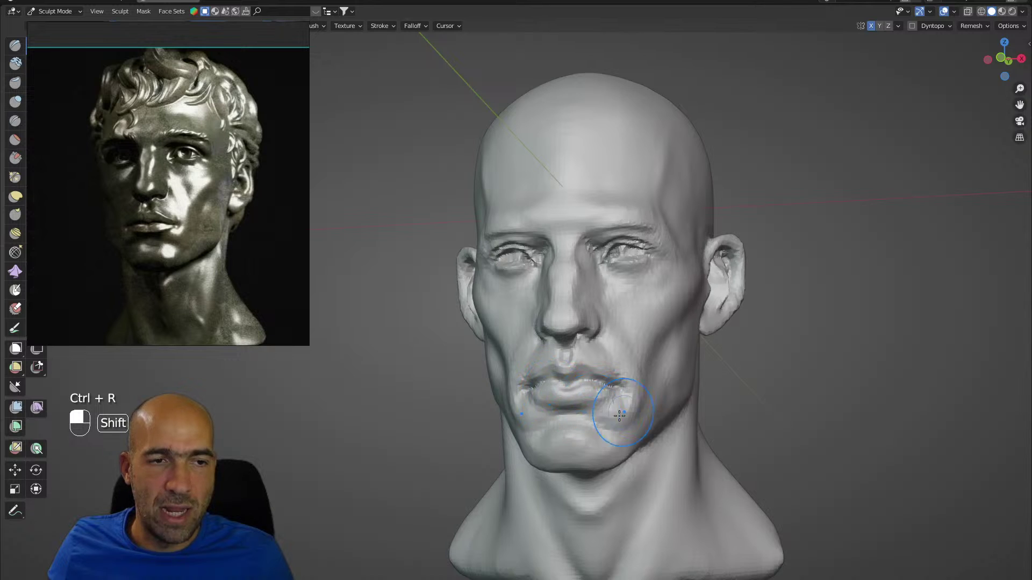
# Smooth the remeshed surface around the eyes, the cheeks, the mouth corners and the chin.
pyautogui.keyDown('shift'); pyautogui.moveTo(619, 415); pyautogui.dragTo(639, 409, button='middle'); pyautogui.keyUp('shift')
pyautogui.keyDown('shift'); pyautogui.moveTo(604, 333); pyautogui.dragTo(671, 266); pyautogui.keyUp('shift')
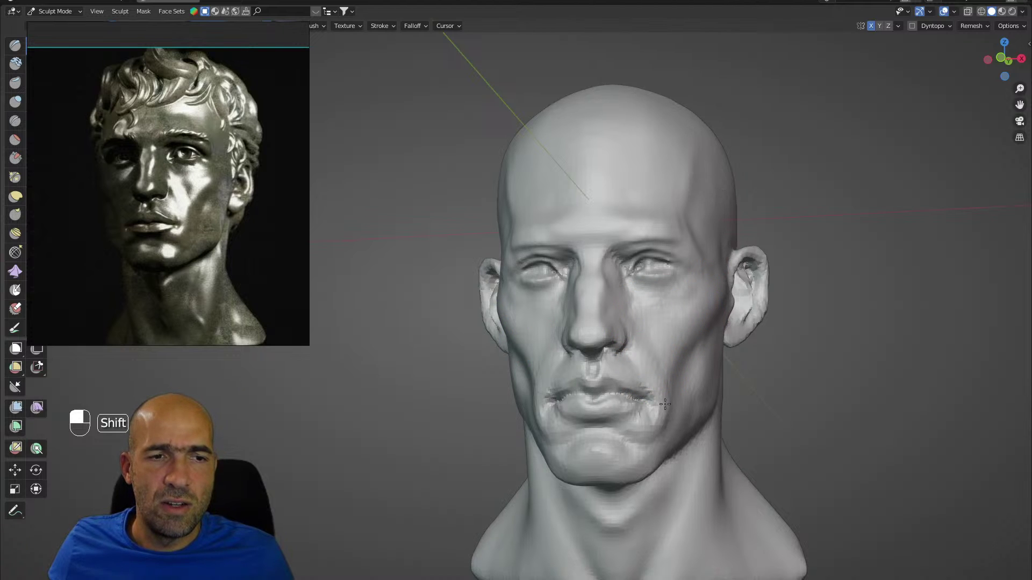
pyautogui.keyDown('shift'); pyautogui.moveTo(643, 423); pyautogui.dragTo(607, 426); pyautogui.keyUp('shift')
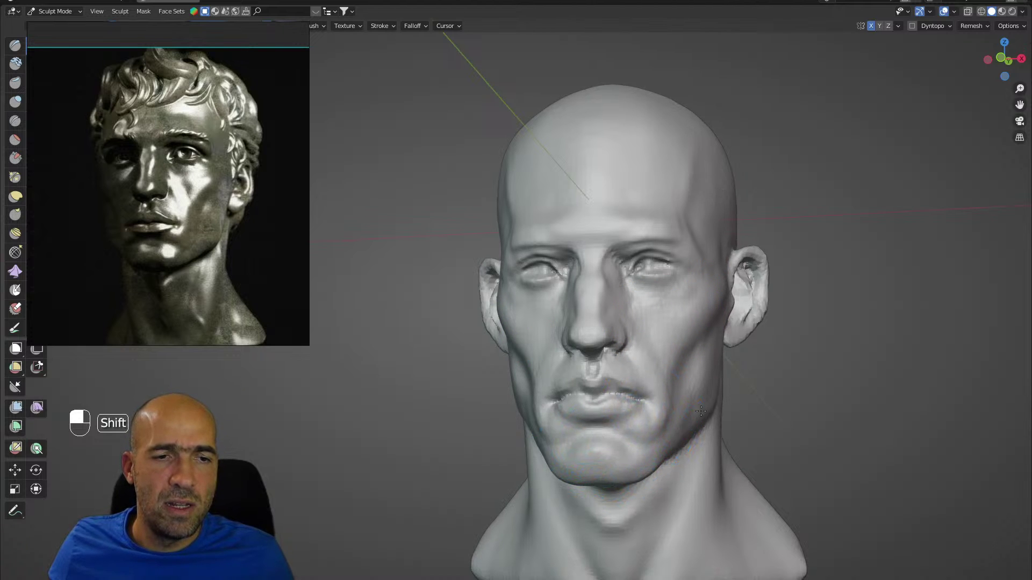
# Smooth the side of the nose and carve the crease around the nostril wing with a reduced brush.
pyautogui.keyDown('alt'); pyautogui.moveTo(708, 406); pyautogui.dragTo(678, 376); pyautogui.keyUp('alt')
pyautogui.moveTo(604, 350)
pyautogui.keyDown('alt'); pyautogui.mouseDown()
pyautogui.moveTo(598, 333)
pyautogui.moveTo(601, 350)
pyautogui.mouseUp(); pyautogui.keyUp('alt')
pyautogui.keyDown('alt'); pyautogui.moveTo(627, 316); pyautogui.dragTo(631, 327); pyautogui.keyUp('alt')
pyautogui.keyDown('shift'); pyautogui.moveTo(672, 254); pyautogui.dragTo(674, 293); pyautogui.keyUp('shift')
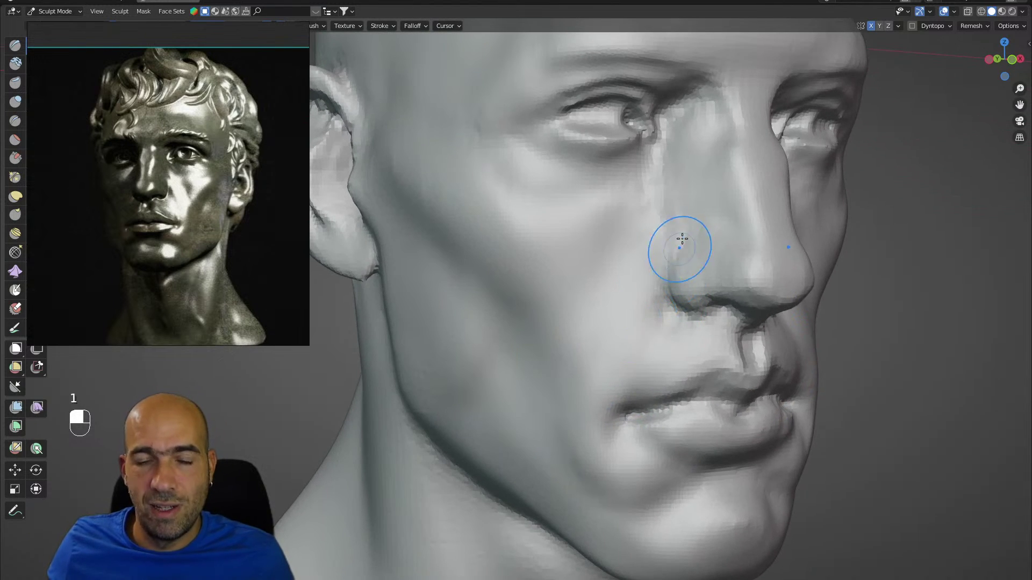
pyautogui.press('1')
pyautogui.press('[')
pyautogui.press('[')
pyautogui.press('[')
pyautogui.keyDown('ctrl'); pyautogui.moveTo(680, 235); pyautogui.dragTo(661, 289); pyautogui.keyUp('ctrl')
pyautogui.moveTo(692, 319); pyautogui.dragTo(715, 293, button='middle')
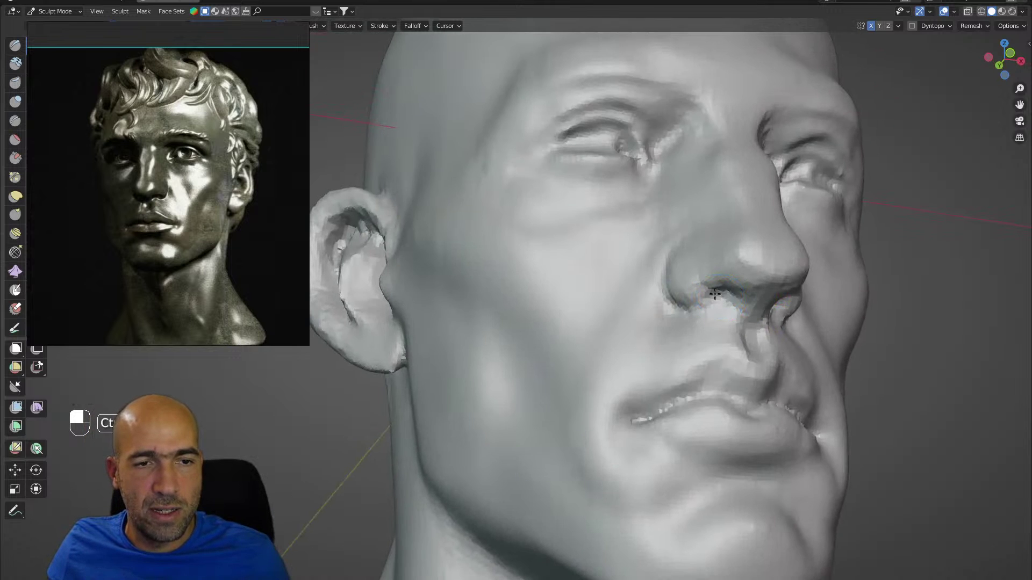
# Undo the last nostril stroke and carve the nostril opening and the groove above the nostril wing again.
pyautogui.hotkey('ctrl', 'z')
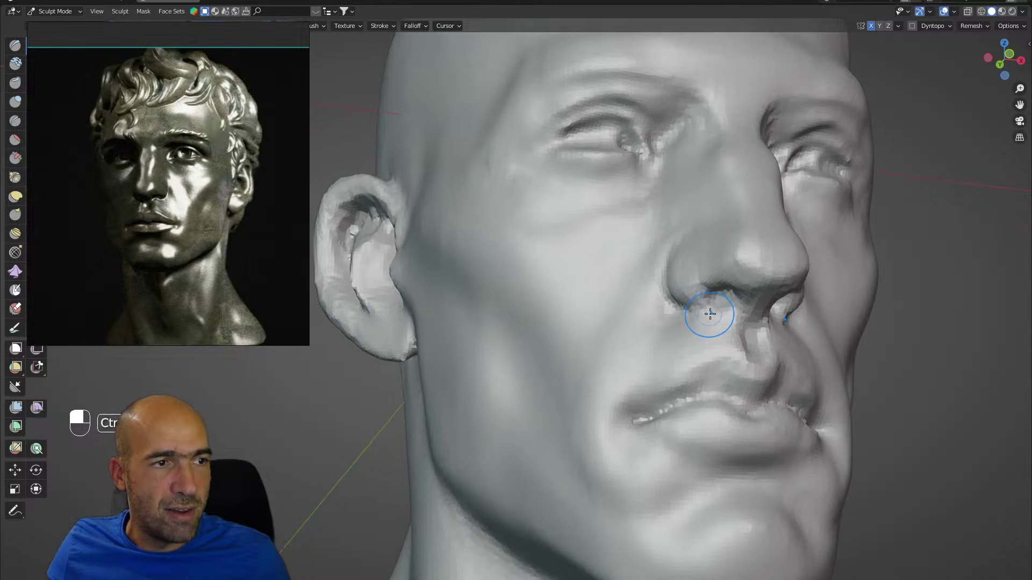
pyautogui.moveTo(707, 312)
pyautogui.keyDown('alt'); pyautogui.mouseDown()
pyautogui.moveTo(723, 313)
pyautogui.moveTo(715, 316)
pyautogui.mouseUp(); pyautogui.keyUp('alt')
pyautogui.keyDown('alt'); pyautogui.moveTo(715, 316); pyautogui.dragTo(724, 295); pyautogui.keyUp('alt')
pyautogui.moveTo(724, 292)
pyautogui.keyDown('ctrl'); pyautogui.mouseDown()
pyautogui.moveTo(710, 293)
pyautogui.moveTo(724, 329)
pyautogui.moveTo(687, 286)
pyautogui.moveTo(687, 295)
pyautogui.moveTo(679, 250)
pyautogui.mouseUp(); pyautogui.keyUp('ctrl')
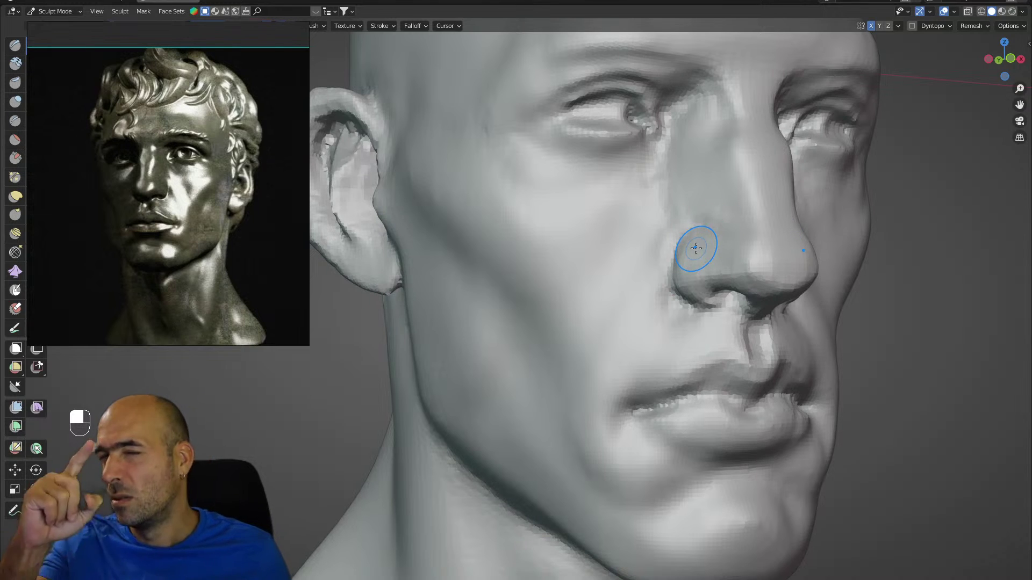
# Define the upper lip's edge, carve the line between the lips, and shape the lower lip towards the mouth corners.
pyautogui.moveTo(628, 239)
pyautogui.keyDown('alt'); pyautogui.mouseDown()
pyautogui.moveTo(608, 262)
pyautogui.moveTo(574, 242)
pyautogui.mouseUp(); pyautogui.keyUp('alt')
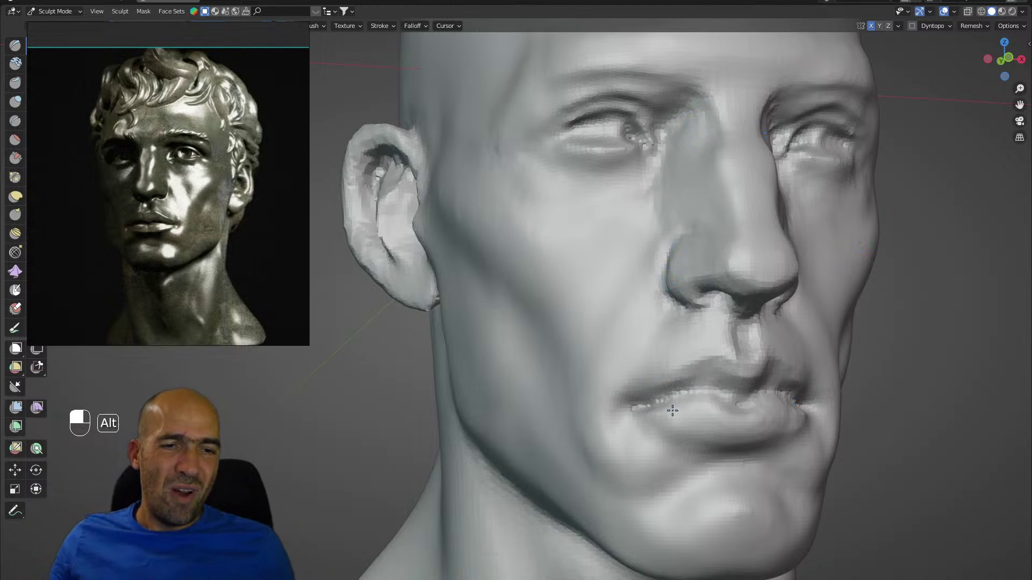
pyautogui.keyDown('alt'); pyautogui.moveTo(671, 399); pyautogui.dragTo(669, 410); pyautogui.keyUp('alt')
pyautogui.keyDown('alt'); pyautogui.keyDown('shift'); pyautogui.moveTo(741, 401); pyautogui.dragTo(720, 386); pyautogui.keyUp('shift'); pyautogui.keyUp('alt')
pyautogui.keyDown('ctrl'); pyautogui.moveTo(720, 386); pyautogui.dragTo(658, 390, button='middle'); pyautogui.keyUp('ctrl')
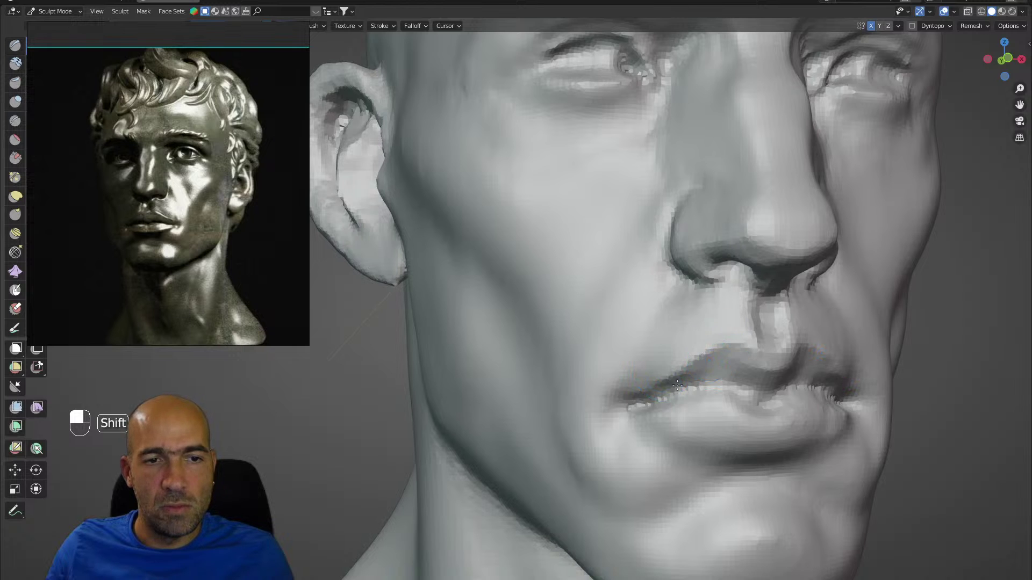
pyautogui.press('KP_2')
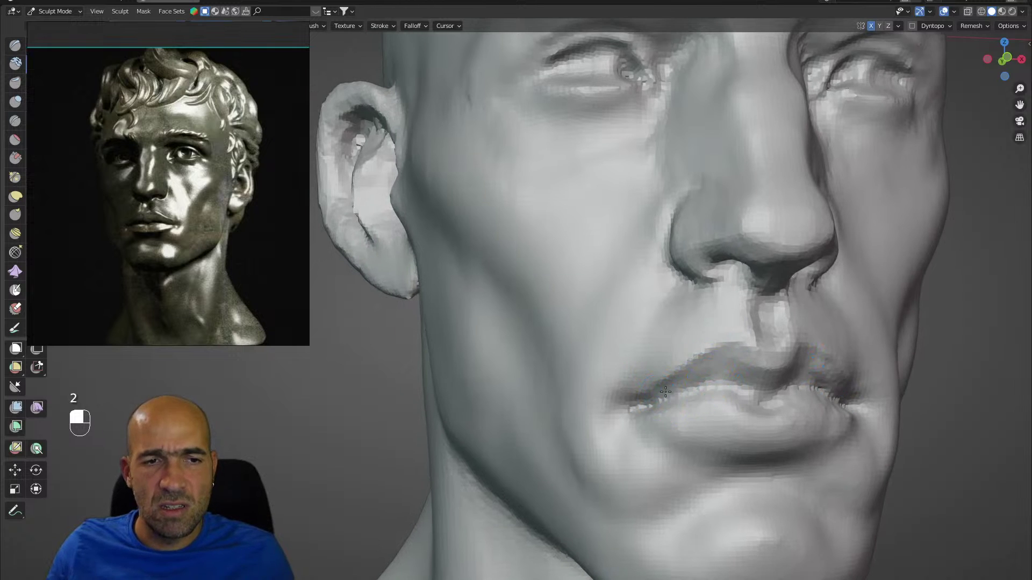
pyautogui.moveTo(692, 381)
pyautogui.mouseDown()
pyautogui.moveTo(806, 370)
pyautogui.moveTo(764, 375)
pyautogui.mouseUp()
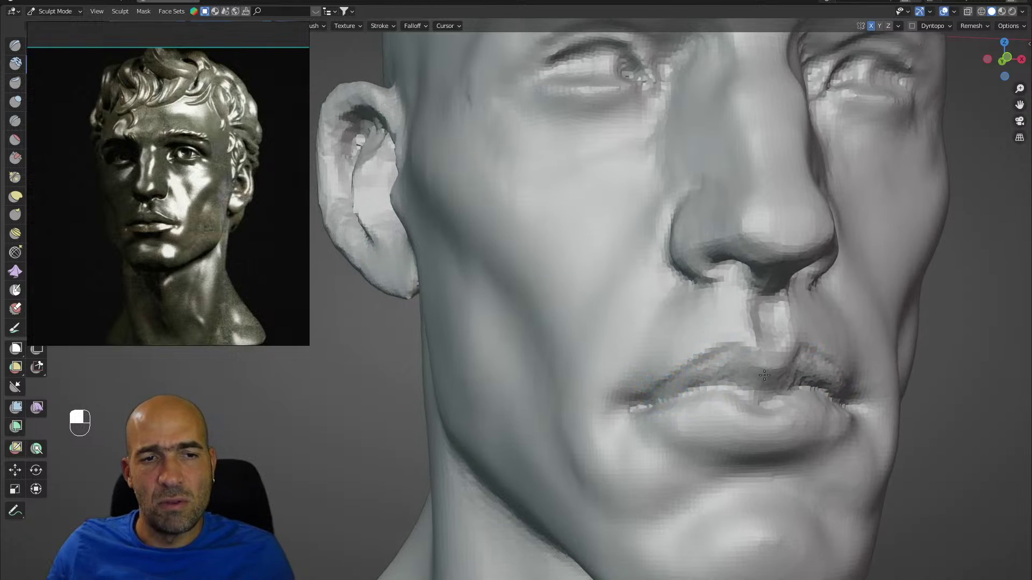
pyautogui.moveTo(740, 384); pyautogui.dragTo(751, 396, button='middle')
pyautogui.moveTo(774, 392)
pyautogui.keyDown('ctrl'); pyautogui.mouseDown()
pyautogui.moveTo(707, 381)
pyautogui.moveTo(682, 410)
pyautogui.moveTo(657, 409)
pyautogui.mouseUp(); pyautogui.keyUp('ctrl')
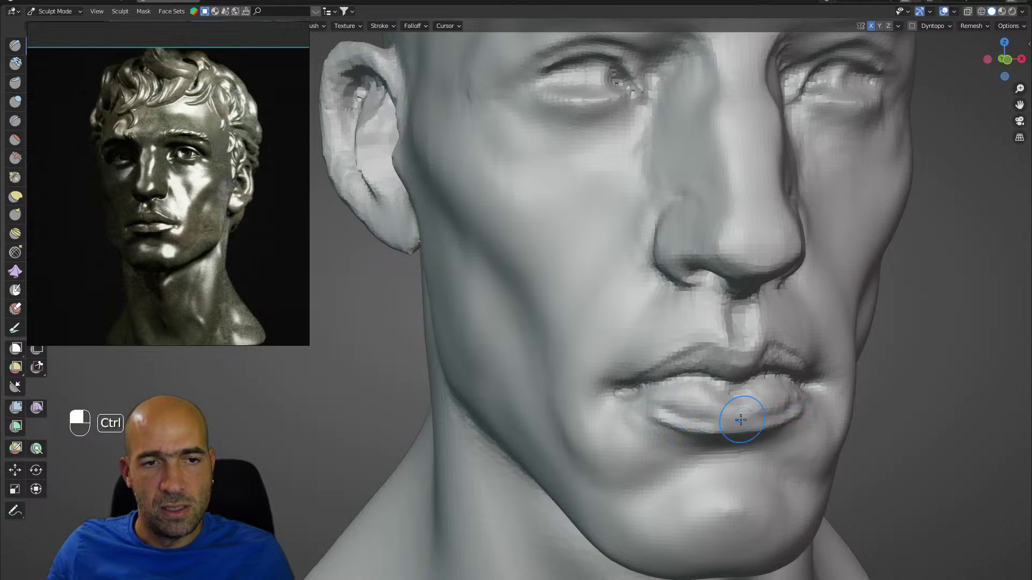
pyautogui.keyDown('alt'); pyautogui.moveTo(727, 437); pyautogui.dragTo(693, 366); pyautogui.keyUp('alt')
pyautogui.keyDown('alt'); pyautogui.keyDown('shift'); pyautogui.moveTo(736, 376); pyautogui.dragTo(658, 376); pyautogui.keyUp('shift'); pyautogui.keyUp('alt')
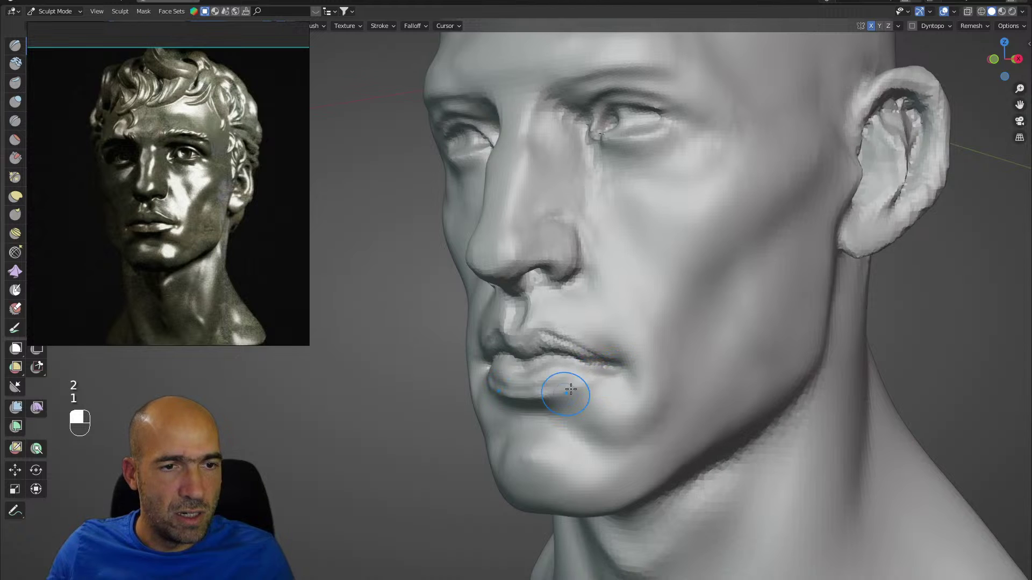
# Flatten the planes of the lower cheek between the mouth corner and the jaw with an enlarged brush.
pyautogui.moveTo(571, 389)
pyautogui.keyDown('alt'); pyautogui.mouseDown()
pyautogui.moveTo(597, 392)
pyautogui.moveTo(592, 417)
pyautogui.moveTo(604, 409)
pyautogui.moveTo(595, 401)
pyautogui.mouseUp(); pyautogui.keyUp('alt')
pyautogui.press('3')
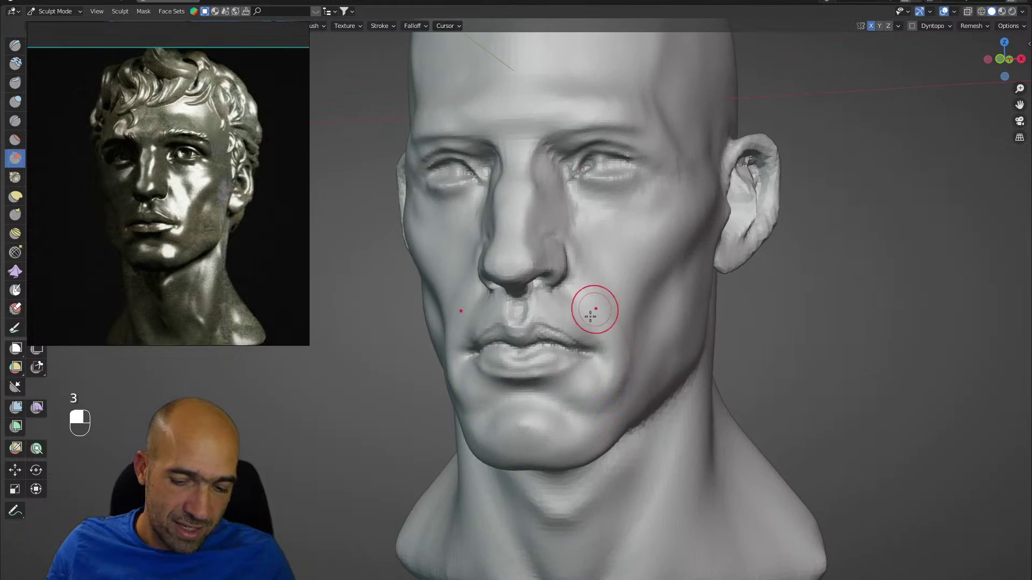
pyautogui.press(']')
pyautogui.press(']')
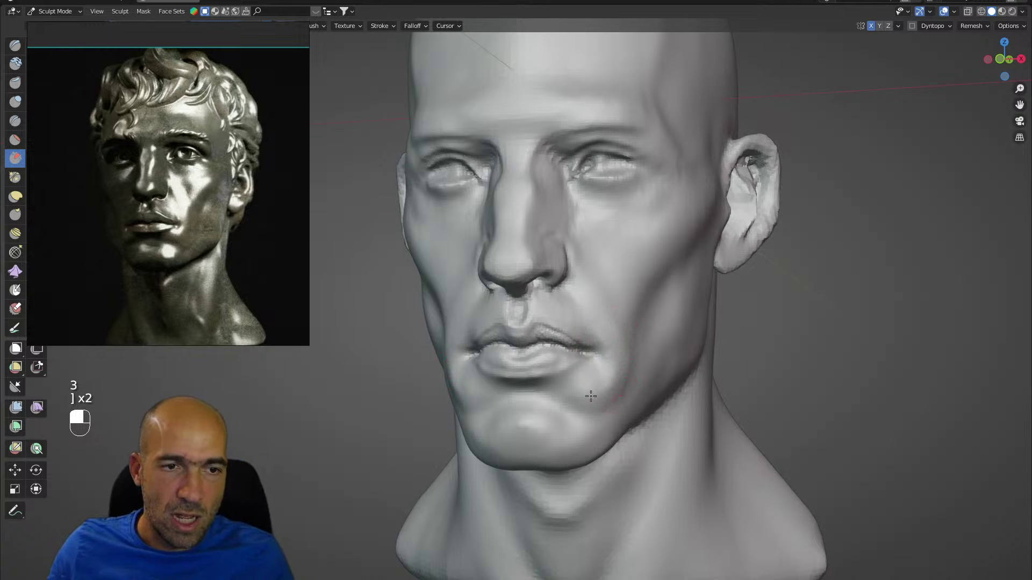
pyautogui.moveTo(620, 381)
pyautogui.keyDown('alt'); pyautogui.mouseDown()
pyautogui.moveTo(559, 413)
pyautogui.moveTo(528, 417)
pyautogui.moveTo(539, 417)
pyautogui.mouseUp(); pyautogui.keyUp('alt')
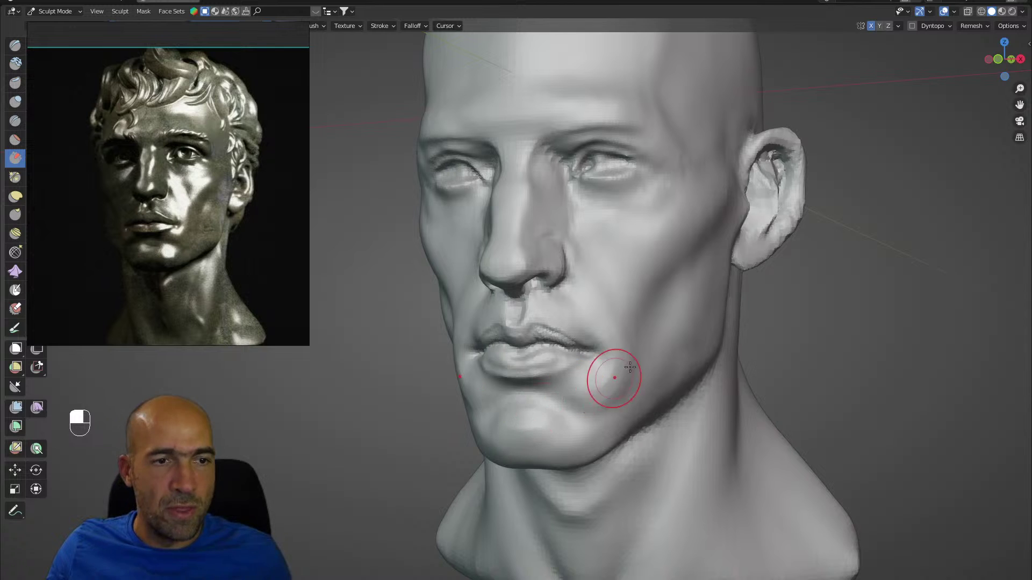
pyautogui.moveTo(630, 367)
pyautogui.keyDown('alt'); pyautogui.mouseDown()
pyautogui.moveTo(560, 311)
pyautogui.moveTo(559, 336)
pyautogui.moveTo(572, 315)
pyautogui.moveTo(533, 404)
pyautogui.moveTo(555, 311)
pyautogui.moveTo(629, 341)
pyautogui.moveTo(639, 342)
pyautogui.moveTo(641, 328)
pyautogui.moveTo(637, 337)
pyautogui.mouseUp(); pyautogui.keyUp('alt')
# Adjust the proportions of the cheekbones and the sides of the head with an enlarged Grab brush.
pyautogui.press('g')
pyautogui.press('g')
pyautogui.press(']')
pyautogui.press(']')
pyautogui.press(']')
pyautogui.press(']')
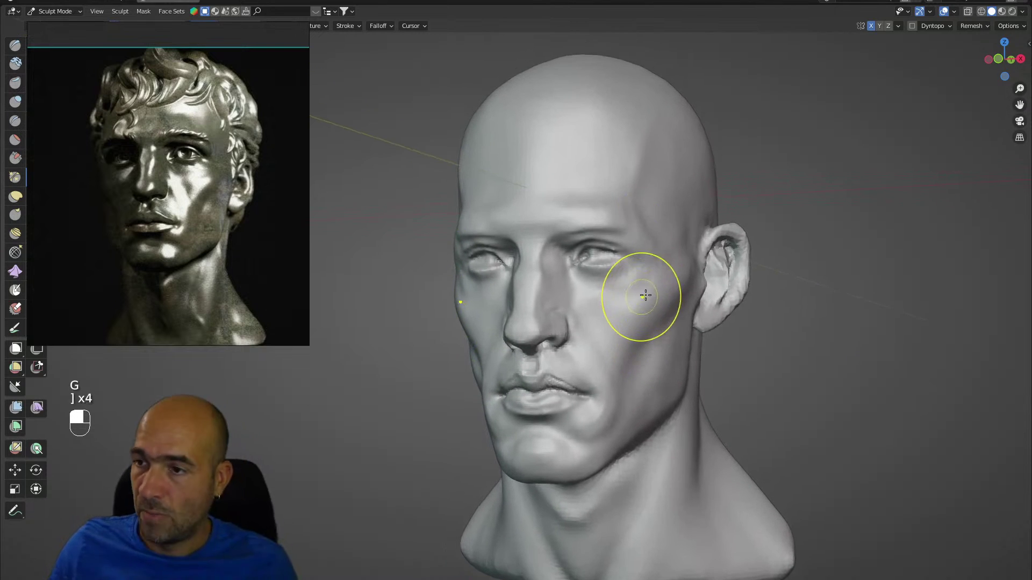
pyautogui.moveTo(698, 386)
pyautogui.keyDown('alt'); pyautogui.mouseDown()
pyautogui.moveTo(698, 345)
pyautogui.moveTo(656, 341)
pyautogui.mouseUp(); pyautogui.keyUp('alt')
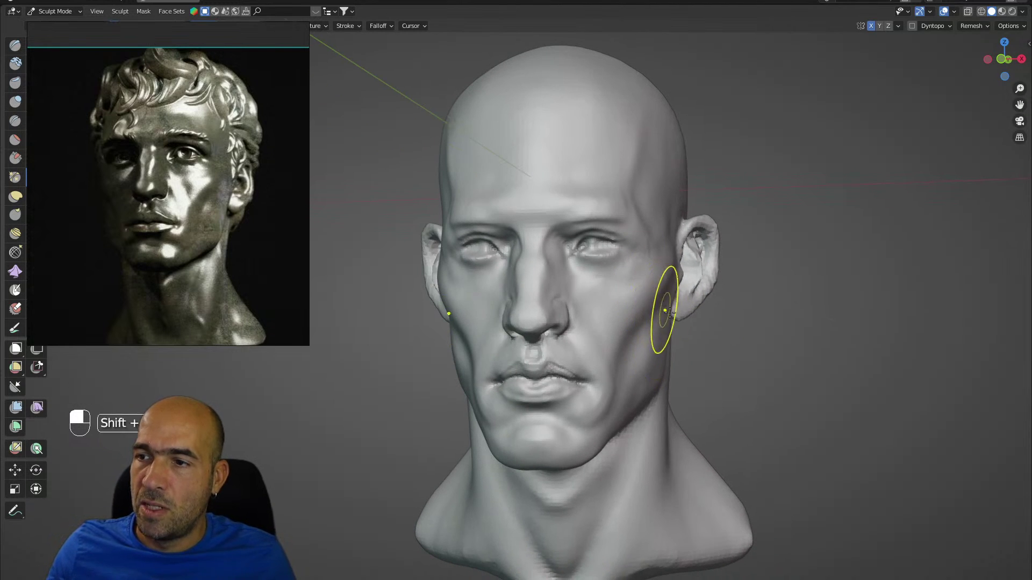
pyautogui.keyDown('alt'); pyautogui.keyDown('shift'); pyautogui.moveTo(664, 305); pyautogui.dragTo(671, 322); pyautogui.keyUp('shift'); pyautogui.keyUp('alt')
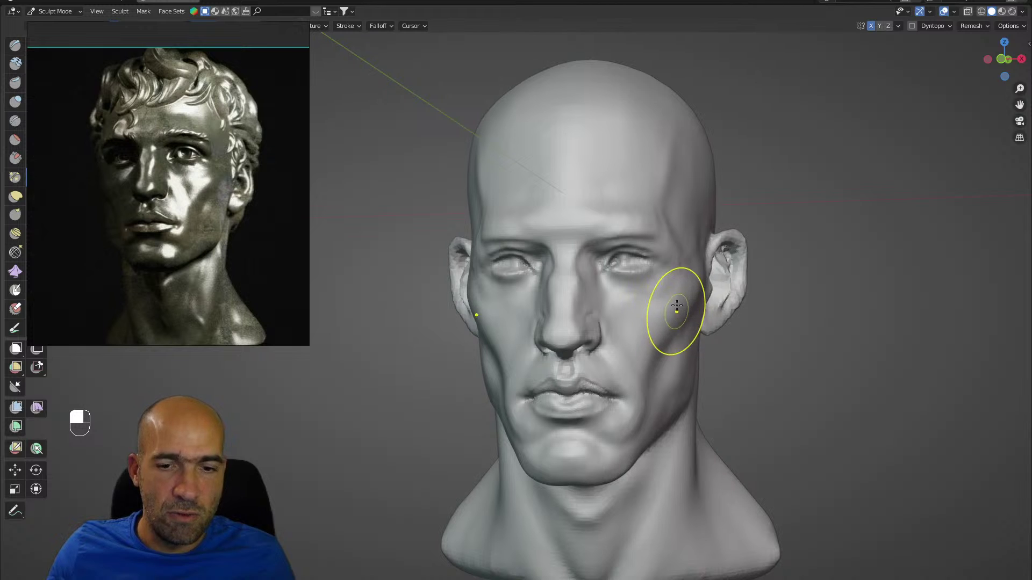
pyautogui.press(']')
pyautogui.press(']')
pyautogui.press(']')
pyautogui.press(']')
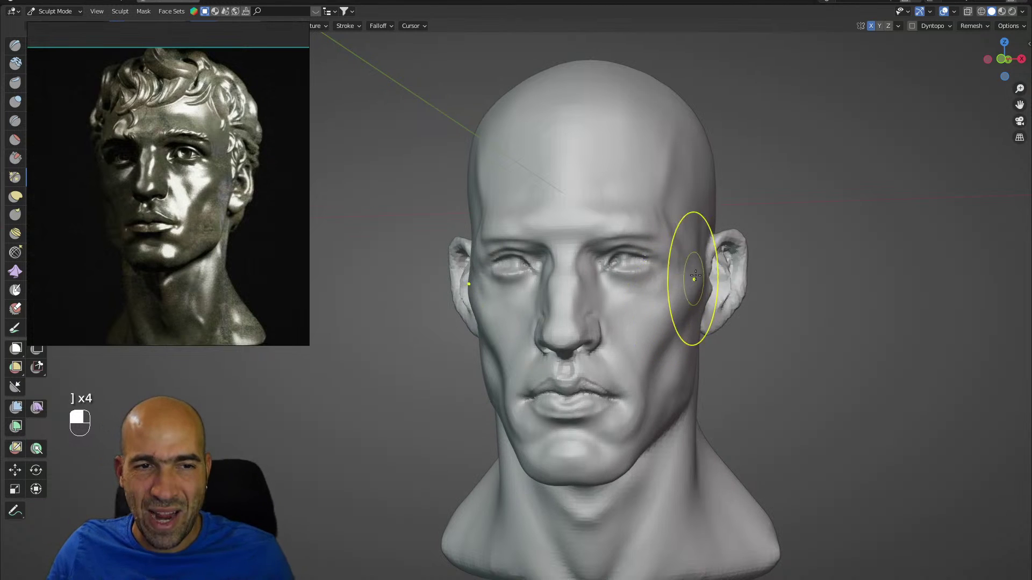
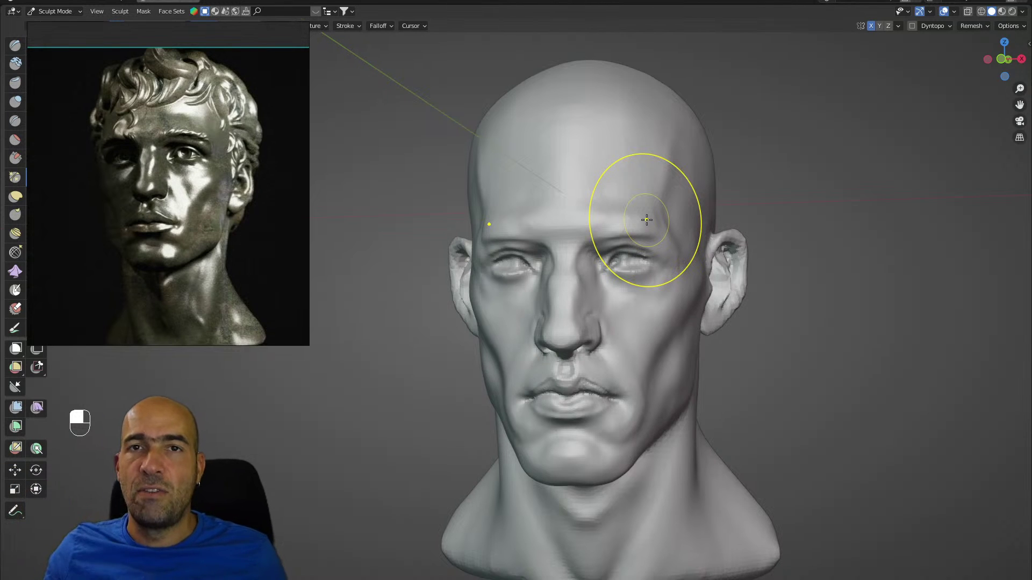
# Refine the shape of the forehead and the upper skull with a reduced Grab brush.
pyautogui.moveTo(774, 216)
pyautogui.keyDown('alt'); pyautogui.mouseDown()
pyautogui.moveTo(694, 189)
pyautogui.moveTo(660, 190)
pyautogui.mouseUp(); pyautogui.keyUp('alt')
pyautogui.press('g')
pyautogui.press('[')
pyautogui.press('[')
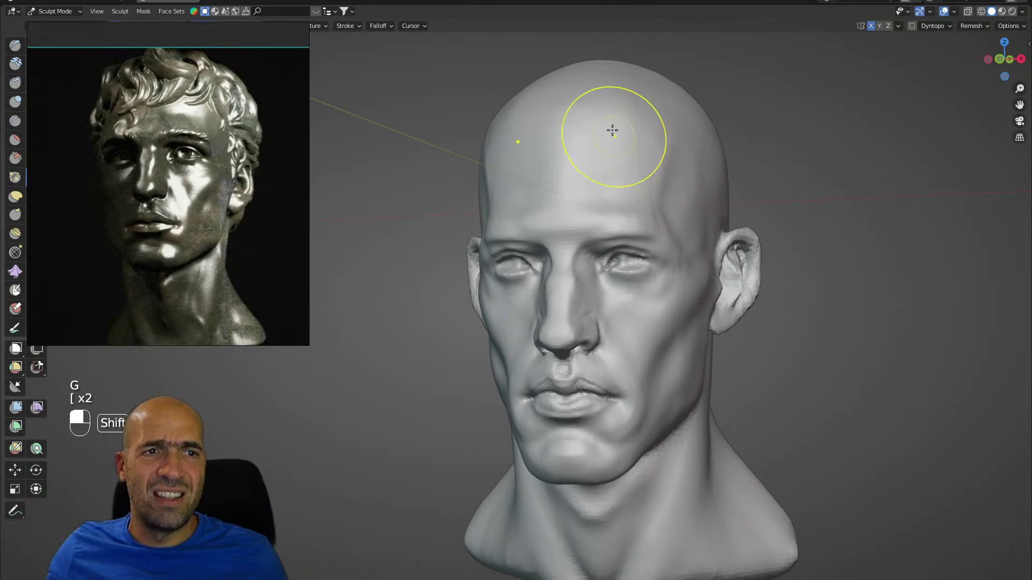
pyautogui.keyDown('alt'); pyautogui.keyDown('shift'); pyautogui.moveTo(679, 143); pyautogui.dragTo(661, 136); pyautogui.keyUp('shift'); pyautogui.keyUp('alt')
pyautogui.keyDown('ctrl'); pyautogui.keyDown('alt'); pyautogui.moveTo(645, 219); pyautogui.dragTo(642, 193); pyautogui.keyUp('alt'); pyautogui.keyUp('ctrl')
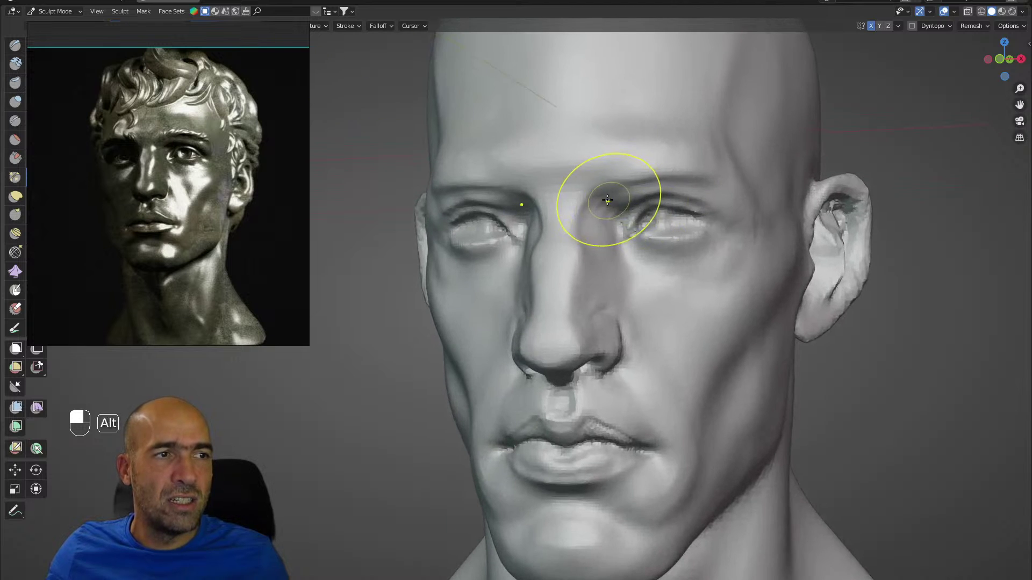
pyautogui.press('2')
pyautogui.keyDown('ctrl'); pyautogui.moveTo(600, 148); pyautogui.dragTo(580, 177); pyautogui.keyUp('ctrl')
pyautogui.hotkey('ctrl', 'z')
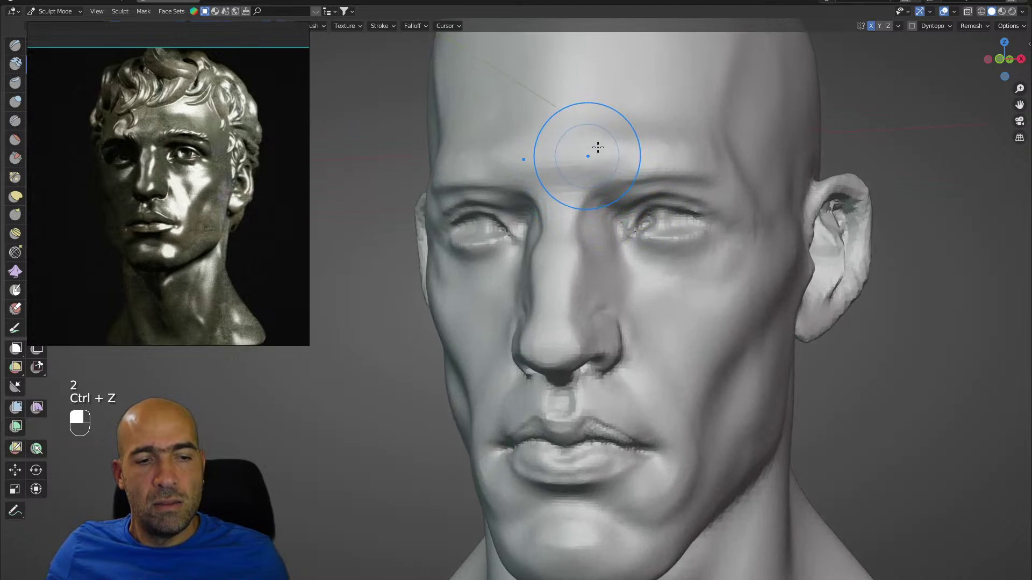
# Sculpt the frown forms between the inner brows above the nose bridge with a smaller brush and smooth them.
pyautogui.press('1')
pyautogui.press('[')
pyautogui.press('[')
pyautogui.press('[')
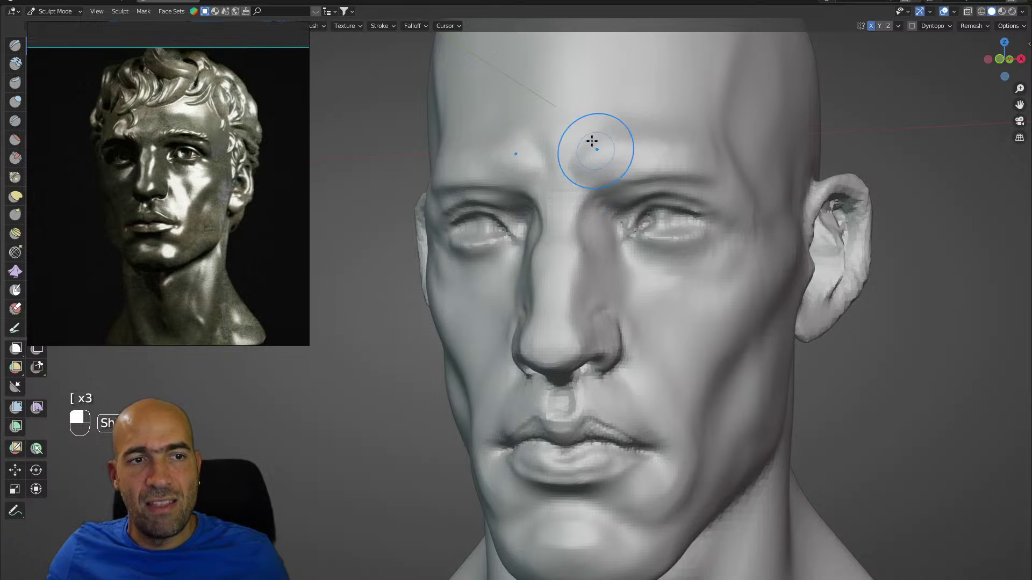
pyautogui.keyDown('alt'); pyautogui.moveTo(590, 143); pyautogui.dragTo(622, 219); pyautogui.keyUp('alt')
pyautogui.press('2')
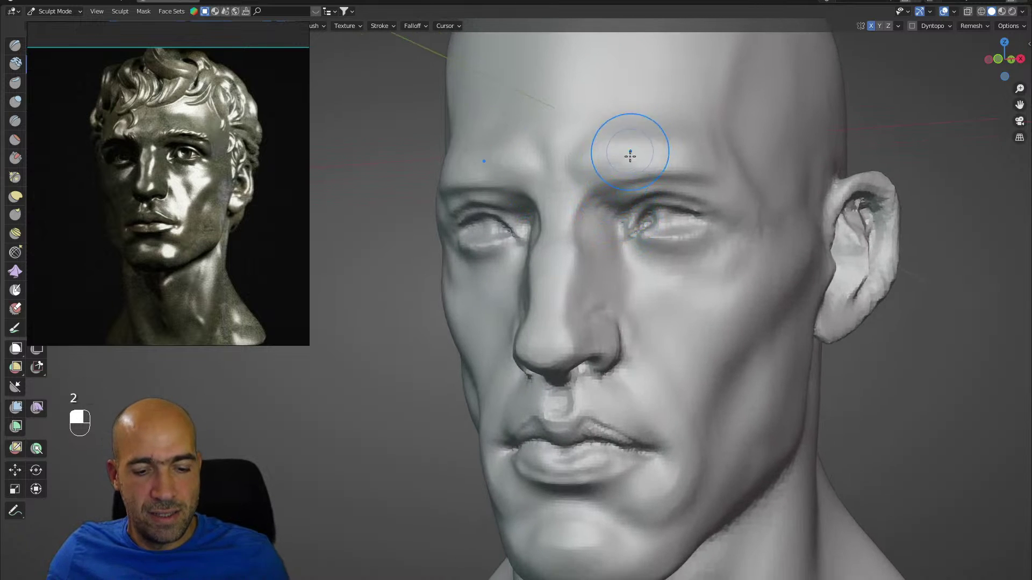
# Build up raised eyebrows along the brow ridge with a further reduced brush.
pyautogui.press('1')
pyautogui.press('[')
pyautogui.press('[')
pyautogui.moveTo(590, 185)
pyautogui.mouseDown()
pyautogui.moveTo(594, 173)
pyautogui.moveTo(645, 166)
pyautogui.moveTo(678, 175)
pyautogui.mouseUp()
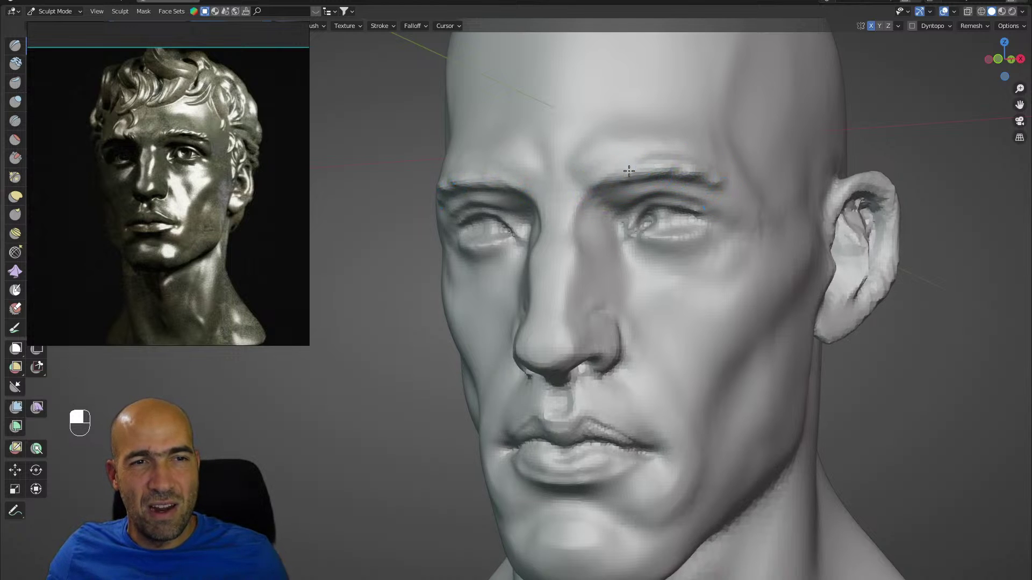
pyautogui.moveTo(618, 160)
pyautogui.mouseDown()
pyautogui.moveTo(597, 185)
pyautogui.moveTo(610, 252)
pyautogui.moveTo(571, 288)
pyautogui.moveTo(563, 334)
pyautogui.moveTo(593, 320)
pyautogui.moveTo(613, 280)
pyautogui.mouseUp()
# Deepen the mouth corner and flatten the cheek plane right beside it, smoothing the transition.
pyautogui.press('3')
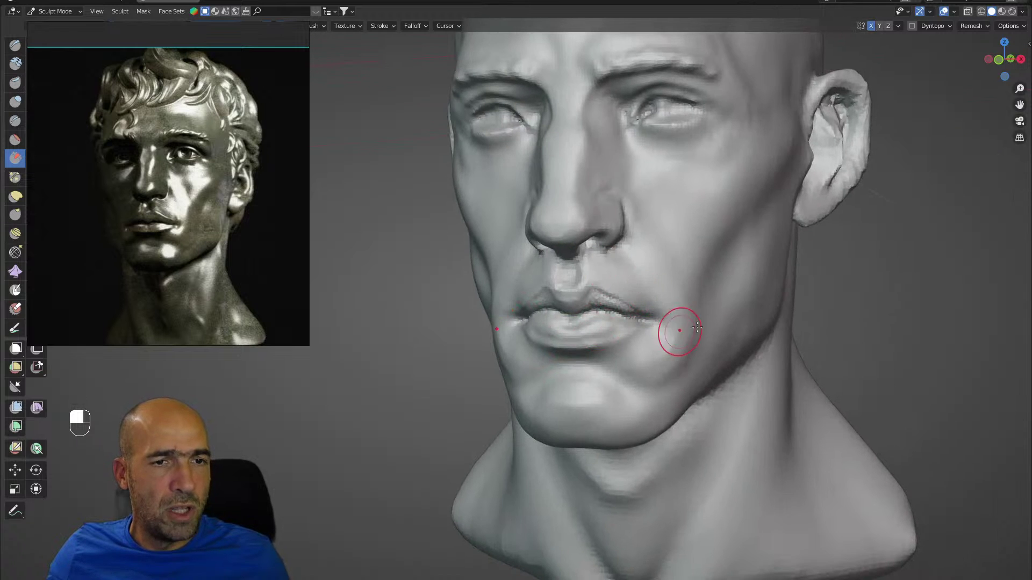
pyautogui.keyDown('alt'); pyautogui.moveTo(697, 327); pyautogui.dragTo(695, 326); pyautogui.keyUp('alt')
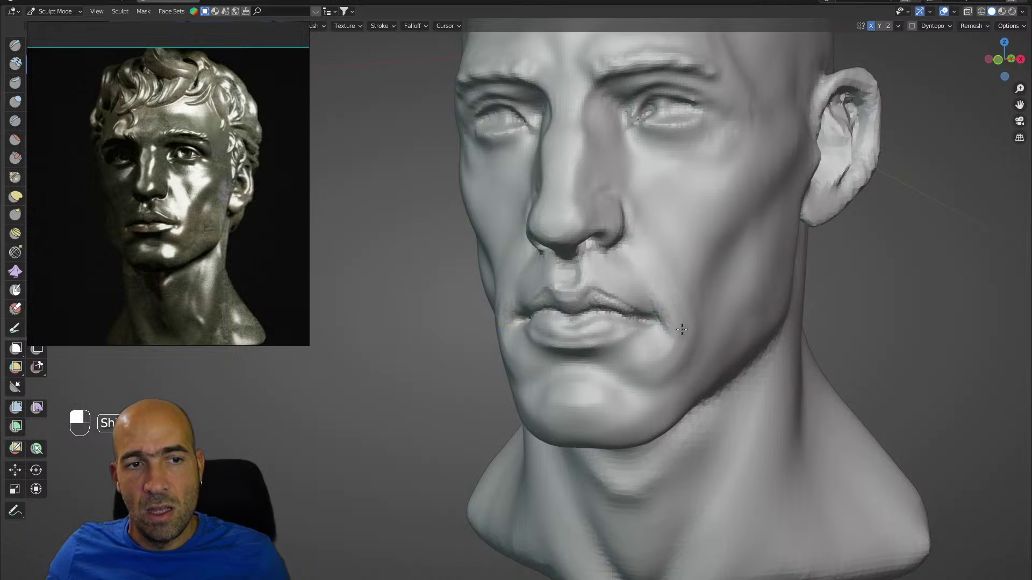
pyautogui.keyDown('alt'); pyautogui.keyDown('shift'); pyautogui.moveTo(697, 342); pyautogui.dragTo(688, 317); pyautogui.keyUp('shift'); pyautogui.keyUp('alt')
# Reshape the lower cheek beside the mouth with a greatly enlarged Grab brush.
pyautogui.press('g')
pyautogui.press(']')
pyautogui.press(']')
pyautogui.press(']')
pyautogui.press(']')
pyautogui.press(']')
pyautogui.press(']')
pyautogui.press(']')
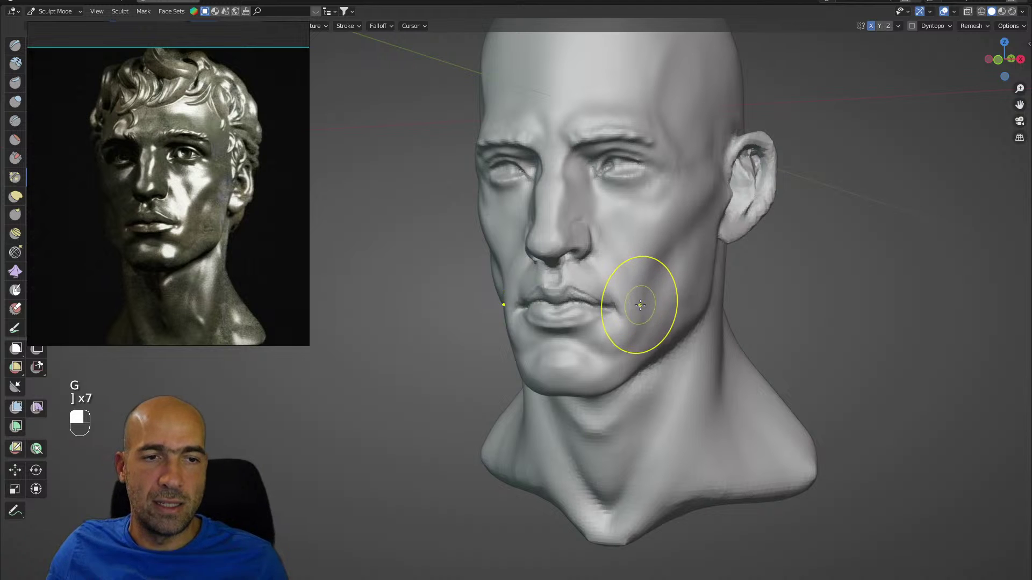
# Reshape the lower cheek and jawline beside the mouth with the Grab brush.
pyautogui.moveTo(647, 312)
pyautogui.keyDown('alt'); pyautogui.mouseDown()
pyautogui.moveTo(635, 333)
pyautogui.moveTo(633, 296)
pyautogui.mouseUp(); pyautogui.keyUp('alt')
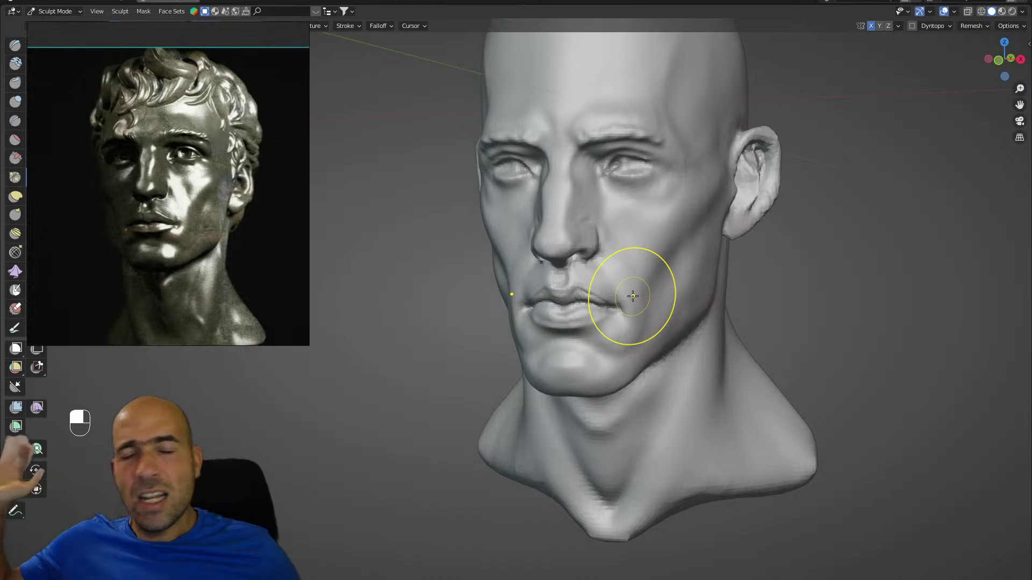
pyautogui.moveTo(718, 230)
pyautogui.keyDown('alt'); pyautogui.mouseDown()
pyautogui.moveTo(715, 240)
pyautogui.moveTo(736, 258)
pyautogui.moveTo(649, 246)
pyautogui.moveTo(684, 263)
pyautogui.moveTo(642, 239)
pyautogui.moveTo(643, 274)
pyautogui.moveTo(672, 298)
pyautogui.mouseUp(); pyautogui.keyUp('alt')
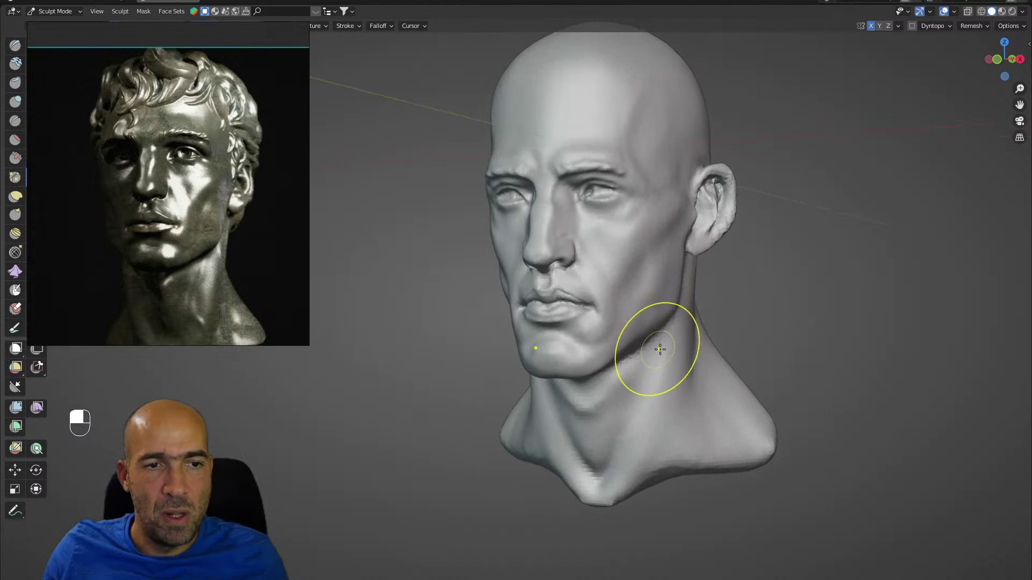
pyautogui.moveTo(612, 492)
pyautogui.keyDown('alt'); pyautogui.mouseDown()
pyautogui.moveTo(730, 346)
pyautogui.moveTo(705, 361)
pyautogui.moveTo(665, 364)
pyautogui.moveTo(652, 340)
pyautogui.mouseUp(); pyautogui.keyUp('alt')
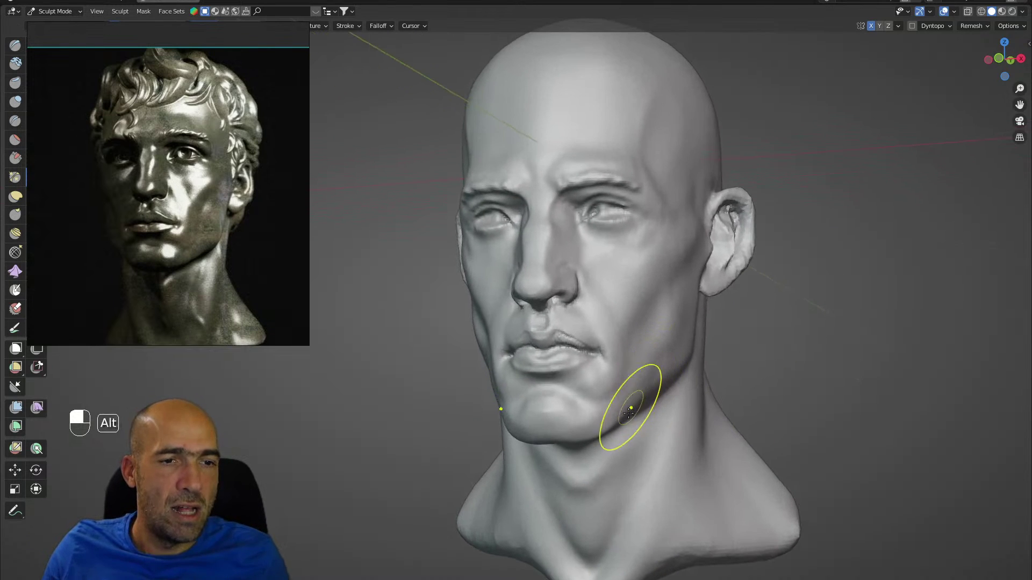
pyautogui.moveTo(628, 423)
pyautogui.keyDown('alt'); pyautogui.keyDown('shift'); pyautogui.mouseDown()
pyautogui.moveTo(628, 392)
pyautogui.moveTo(627, 400)
pyautogui.mouseUp(); pyautogui.keyUp('shift'); pyautogui.keyUp('alt')
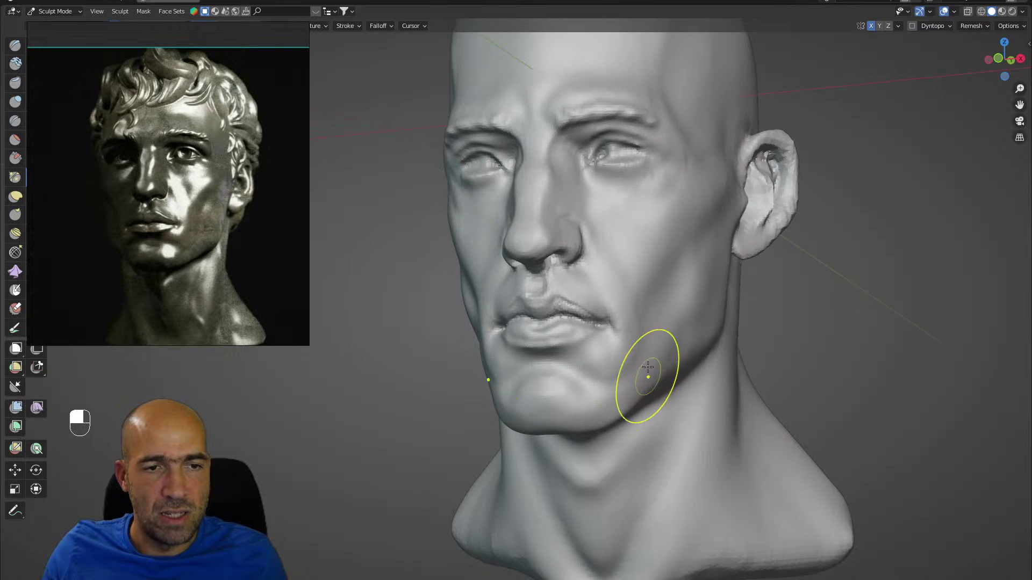
# Refine the jaw contour below the ear with the Grab brush, undoing the unwanted stroke.
pyautogui.press('1')
pyautogui.keyDown('alt'); pyautogui.moveTo(730, 353); pyautogui.dragTo(698, 366); pyautogui.keyUp('alt')
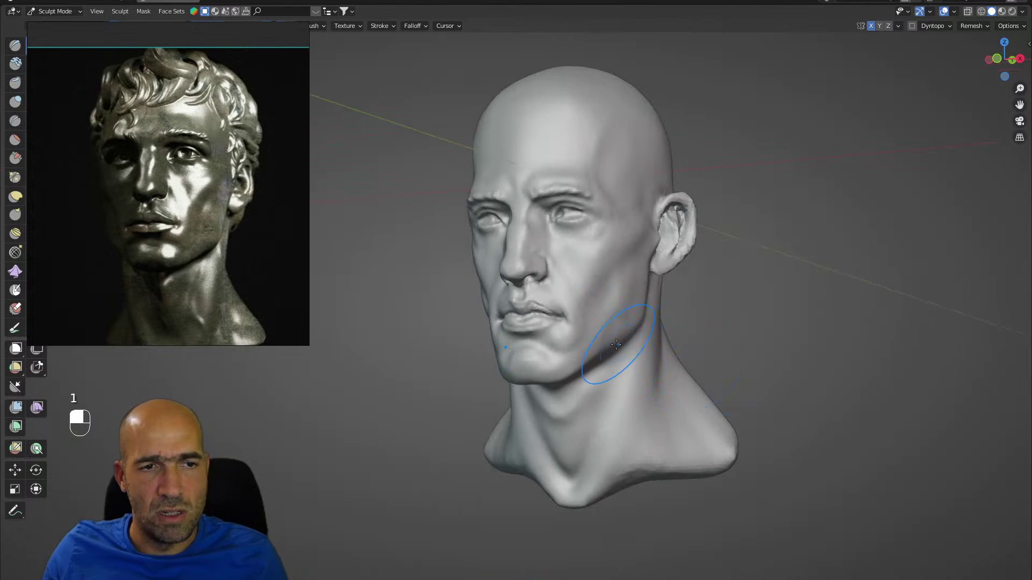
pyautogui.press('g')
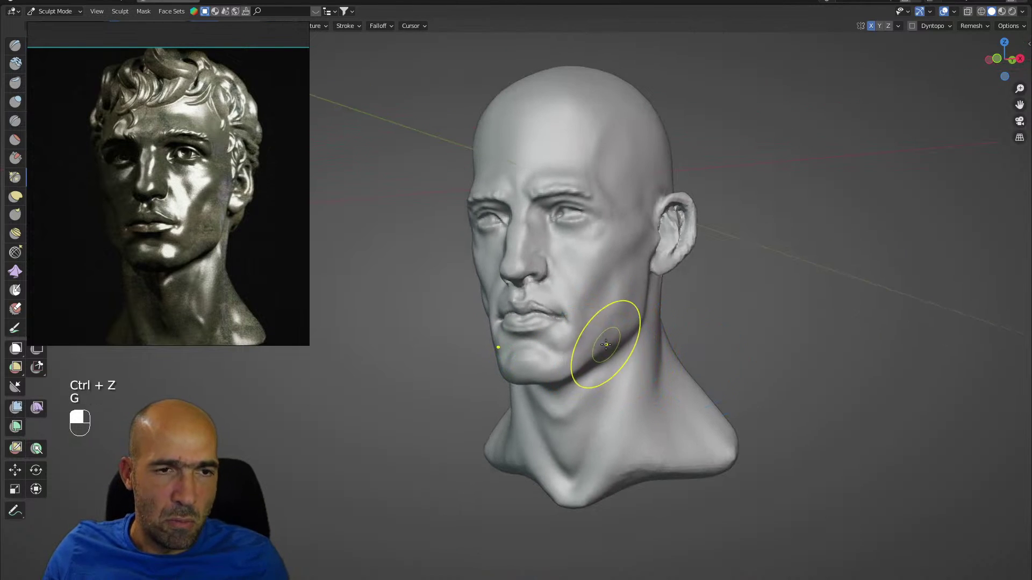
pyautogui.moveTo(663, 326)
pyautogui.keyDown('alt'); pyautogui.mouseDown()
pyautogui.moveTo(610, 348)
pyautogui.moveTo(657, 338)
pyautogui.moveTo(618, 343)
pyautogui.mouseUp(); pyautogui.keyUp('alt')
pyautogui.keyDown('alt'); pyautogui.moveTo(621, 341); pyautogui.dragTo(640, 336); pyautogui.keyUp('alt')
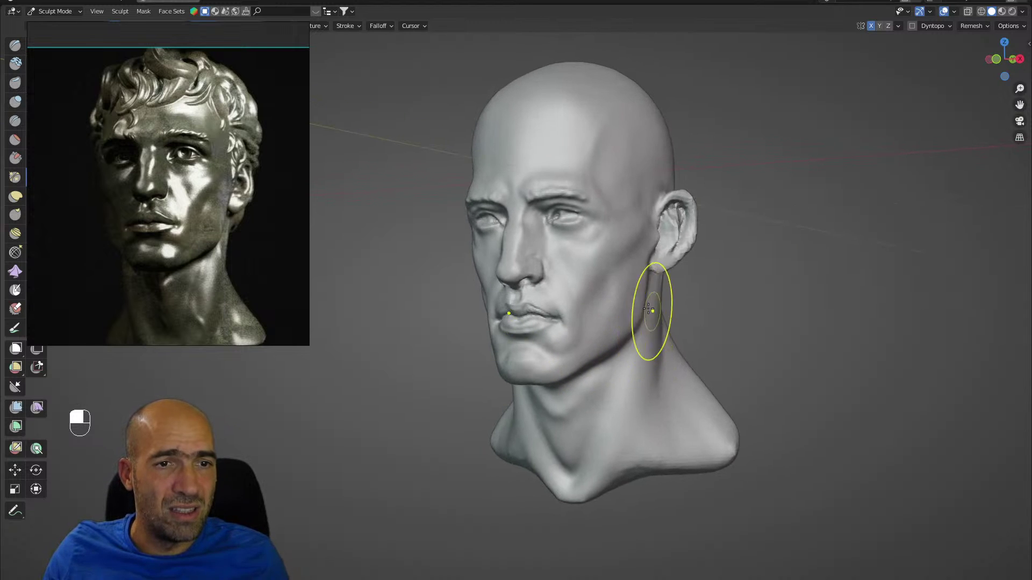
# Refine the ear and the overall outline of the skull with the Grab brush from several angles.
pyautogui.moveTo(652, 295)
pyautogui.keyDown('alt'); pyautogui.mouseDown()
pyautogui.moveTo(668, 223)
pyautogui.moveTo(672, 232)
pyautogui.mouseUp(); pyautogui.keyUp('alt')
pyautogui.keyDown('alt'); pyautogui.keyDown('shift'); pyautogui.moveTo(701, 158); pyautogui.dragTo(699, 200); pyautogui.keyUp('shift'); pyautogui.keyUp('alt')
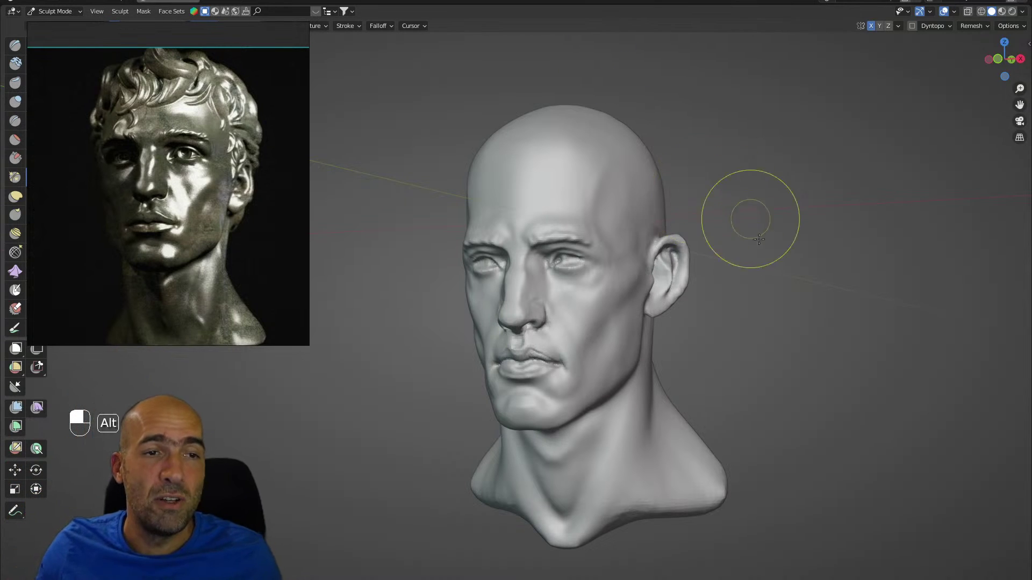
pyautogui.moveTo(748, 214); pyautogui.dragTo(774, 262, button='middle')
pyautogui.moveTo(774, 261)
pyautogui.keyDown('alt'); pyautogui.keyDown('shift'); pyautogui.mouseDown()
pyautogui.moveTo(756, 331)
pyautogui.moveTo(765, 270)
pyautogui.mouseUp(); pyautogui.keyUp('shift'); pyautogui.keyUp('alt')
pyautogui.keyDown('alt'); pyautogui.moveTo(764, 269); pyautogui.dragTo(766, 249); pyautogui.keyUp('alt')
# Flatten the forehead planes with the Scrape brush.
pyautogui.press('3')
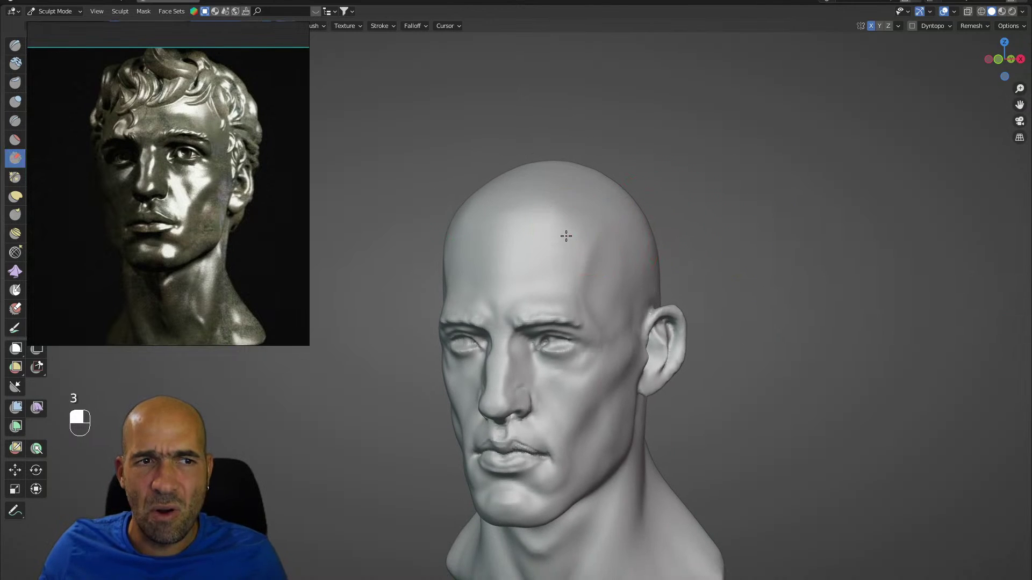
pyautogui.moveTo(543, 235)
pyautogui.mouseDown()
pyautogui.moveTo(597, 198)
pyautogui.moveTo(573, 208)
pyautogui.moveTo(608, 270)
pyautogui.moveTo(656, 219)
pyautogui.moveTo(642, 320)
pyautogui.moveTo(606, 334)
pyautogui.mouseUp()
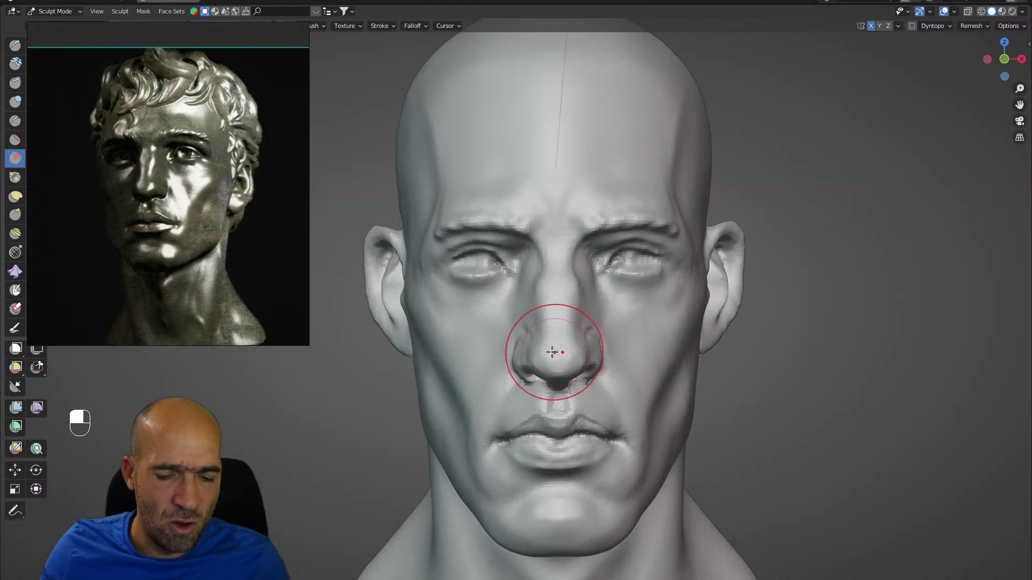
# Adjust the sides of the nose and the cheeks with the Grab brush, checking the head from the front and side.
pyautogui.press('g')
pyautogui.scroll(-2, 514, 374)
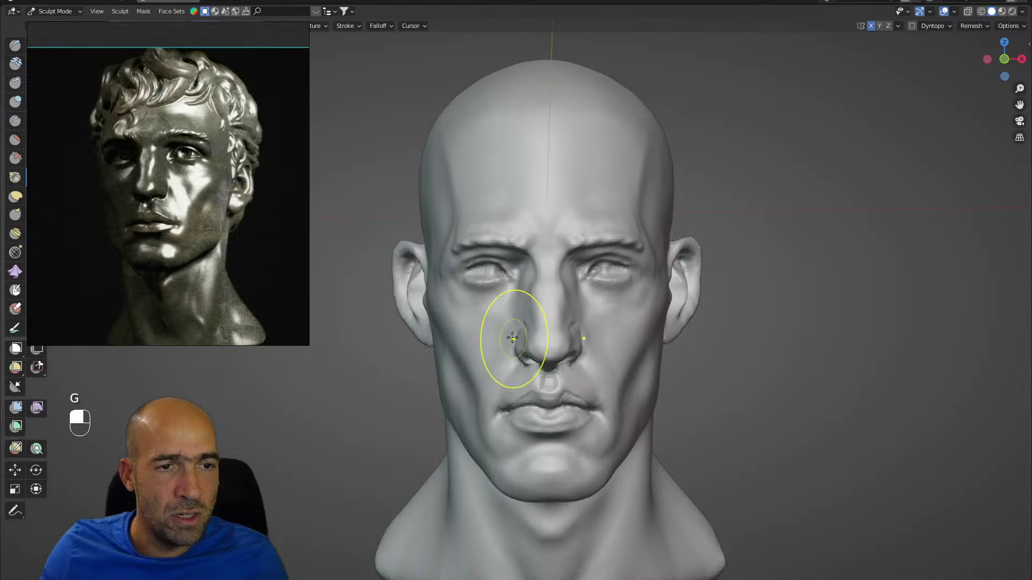
pyautogui.moveTo(511, 338)
pyautogui.mouseDown()
pyautogui.moveTo(535, 322)
pyautogui.moveTo(553, 283)
pyautogui.moveTo(544, 292)
pyautogui.moveTo(605, 327)
pyautogui.moveTo(590, 333)
pyautogui.moveTo(636, 343)
pyautogui.moveTo(618, 330)
pyautogui.mouseUp()
pyautogui.moveTo(627, 339)
pyautogui.keyDown('alt'); pyautogui.mouseDown()
pyautogui.moveTo(631, 327)
pyautogui.moveTo(634, 356)
pyautogui.mouseUp(); pyautogui.keyUp('alt')
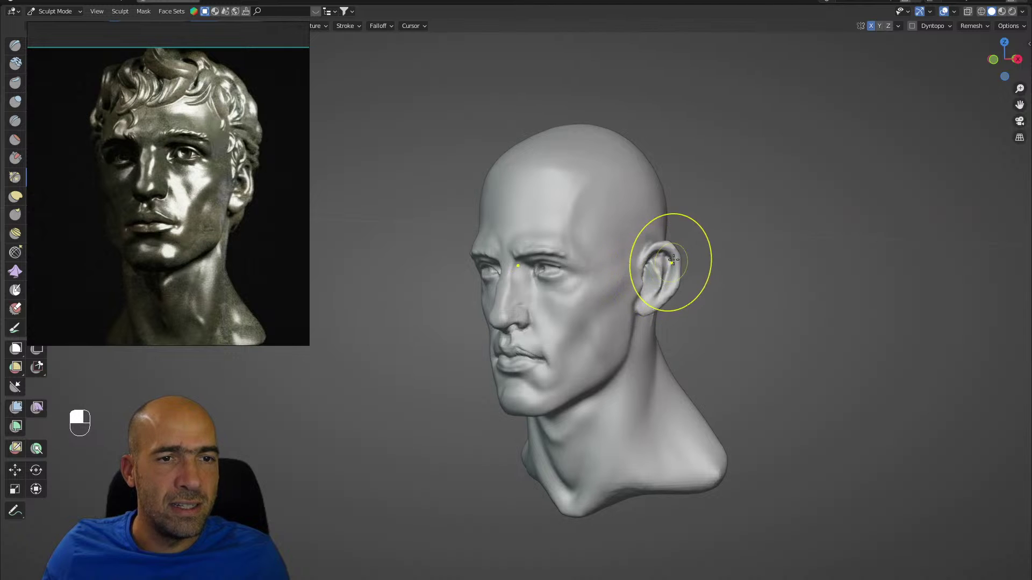
pyautogui.moveTo(666, 258)
pyautogui.keyDown('alt'); pyautogui.mouseDown()
pyautogui.moveTo(675, 226)
pyautogui.moveTo(695, 235)
pyautogui.mouseUp(); pyautogui.keyUp('alt')
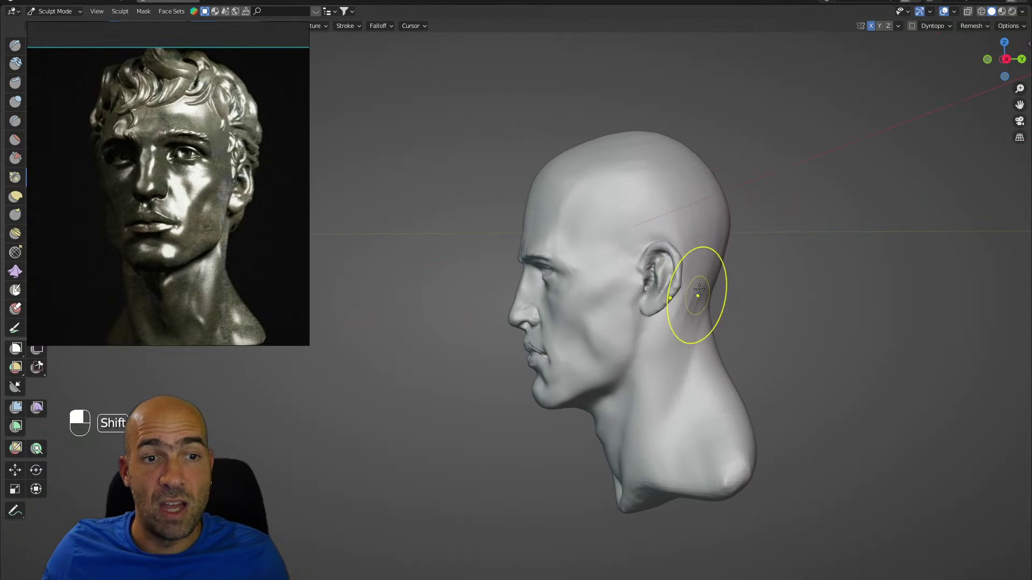
pyautogui.moveTo(693, 325)
pyautogui.keyDown('alt'); pyautogui.mouseDown()
pyautogui.moveTo(691, 311)
pyautogui.moveTo(760, 345)
pyautogui.mouseUp(); pyautogui.keyUp('alt')
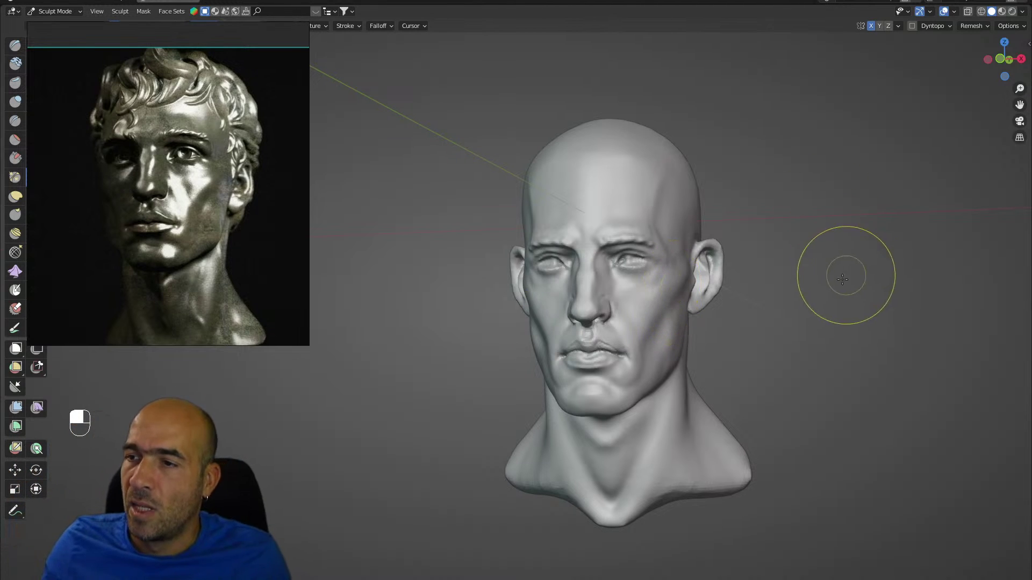
pyautogui.keyDown('alt'); pyautogui.moveTo(804, 290); pyautogui.dragTo(804, 253); pyautogui.keyUp('alt')
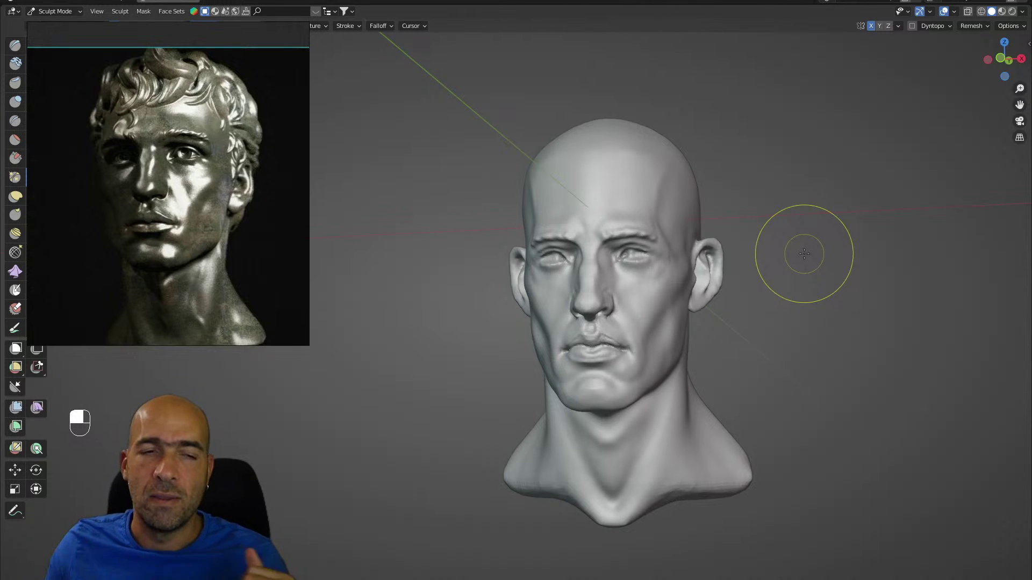
# Sharpen the form below the mouth corner using the Pinch brush at a reduced size.
pyautogui.moveTo(804, 301)
pyautogui.keyDown('alt'); pyautogui.mouseDown()
pyautogui.moveTo(788, 336)
pyautogui.moveTo(737, 382)
pyautogui.moveTo(695, 375)
pyautogui.mouseUp(); pyautogui.keyUp('alt')
pyautogui.press('1')
pyautogui.press('[')
pyautogui.press('[')
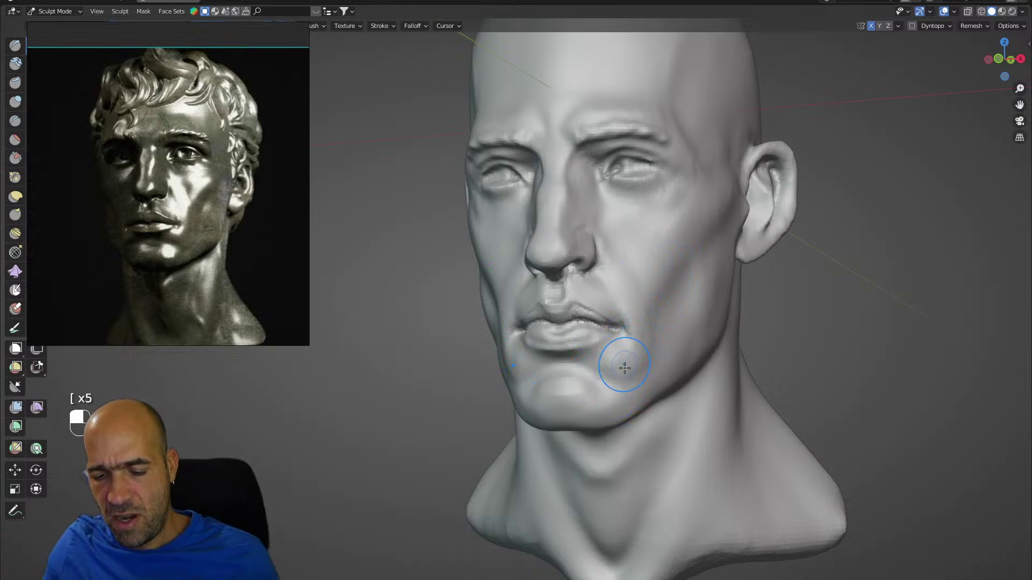
pyautogui.press('p')
pyautogui.press('[')
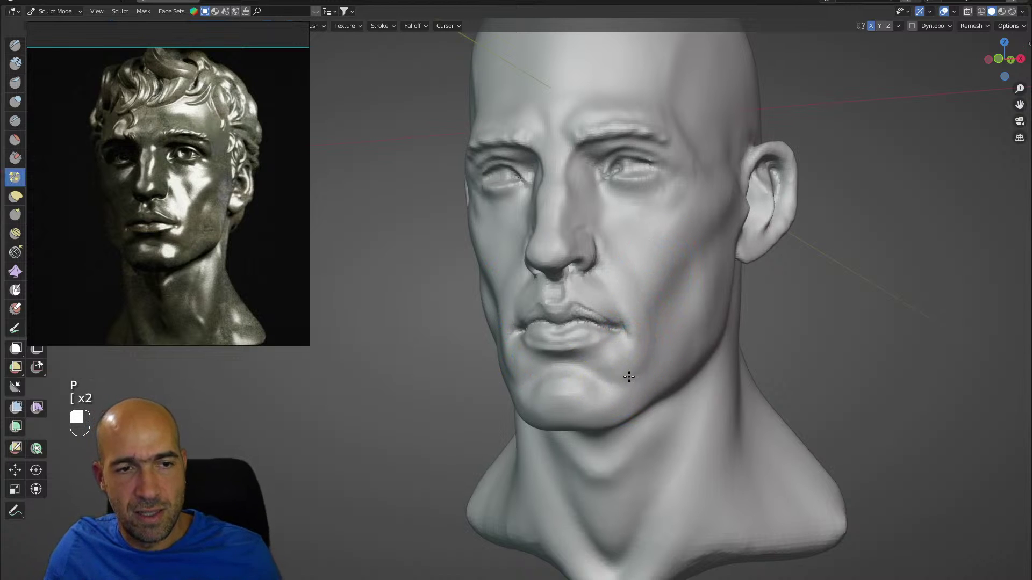
pyautogui.moveTo(648, 363); pyautogui.dragTo(647, 354, button='middle')
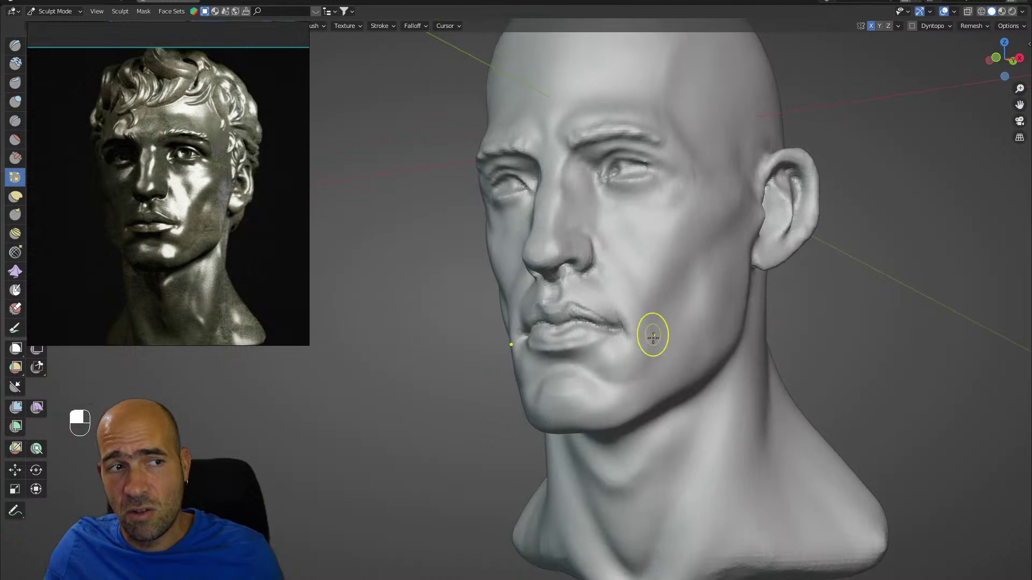
# Build up the planes of the cheek and rear jaw in front of the ear and smooth the strokes.
pyautogui.moveTo(660, 254)
pyautogui.mouseDown(button='middle')
pyautogui.moveTo(651, 260)
pyautogui.moveTo(608, 208)
pyautogui.moveTo(645, 221)
pyautogui.mouseUp(button='middle')
pyautogui.press('1')
pyautogui.moveTo(689, 247)
pyautogui.mouseDown(button='middle')
pyautogui.moveTo(692, 281)
pyautogui.moveTo(672, 293)
pyautogui.moveTo(674, 340)
pyautogui.moveTo(653, 315)
pyautogui.mouseUp(button='middle')
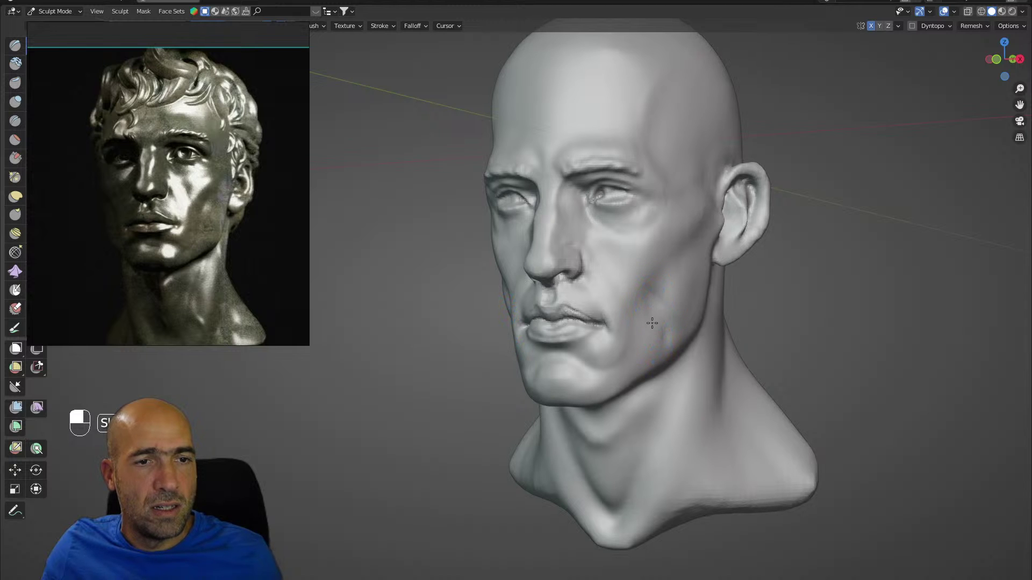
pyautogui.moveTo(678, 337); pyautogui.dragTo(686, 285, button='middle')
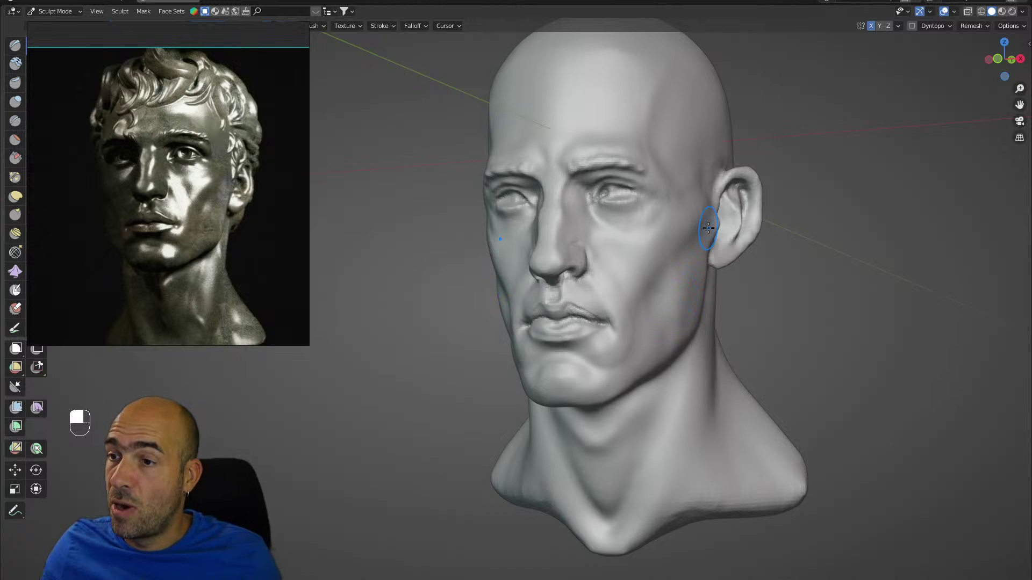
pyautogui.moveTo(709, 229)
pyautogui.mouseDown(button='middle')
pyautogui.moveTo(725, 343)
pyautogui.moveTo(720, 304)
pyautogui.mouseUp(button='middle')
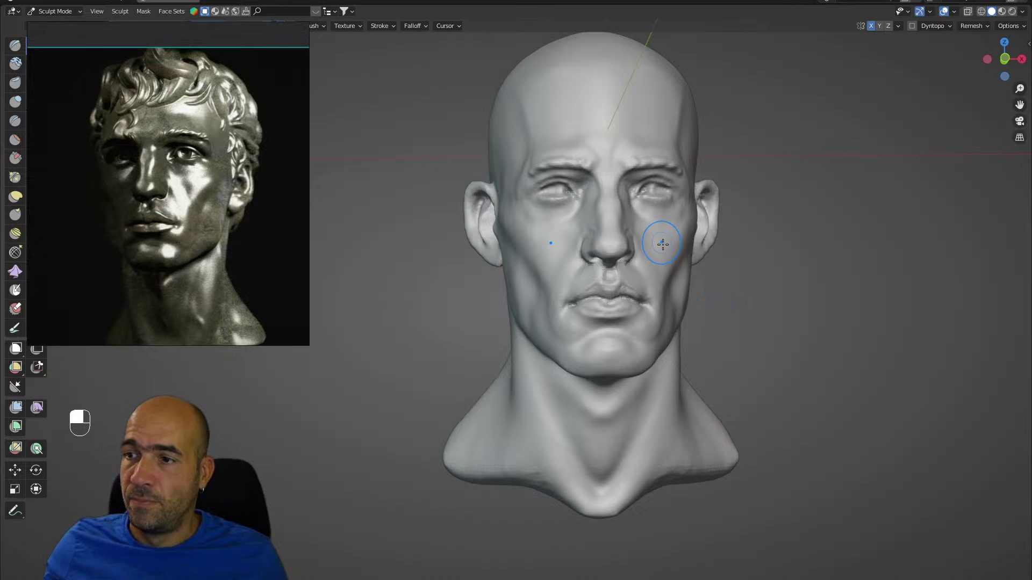
pyautogui.keyDown('alt'); pyautogui.moveTo(741, 292); pyautogui.dragTo(719, 298); pyautogui.keyUp('alt')
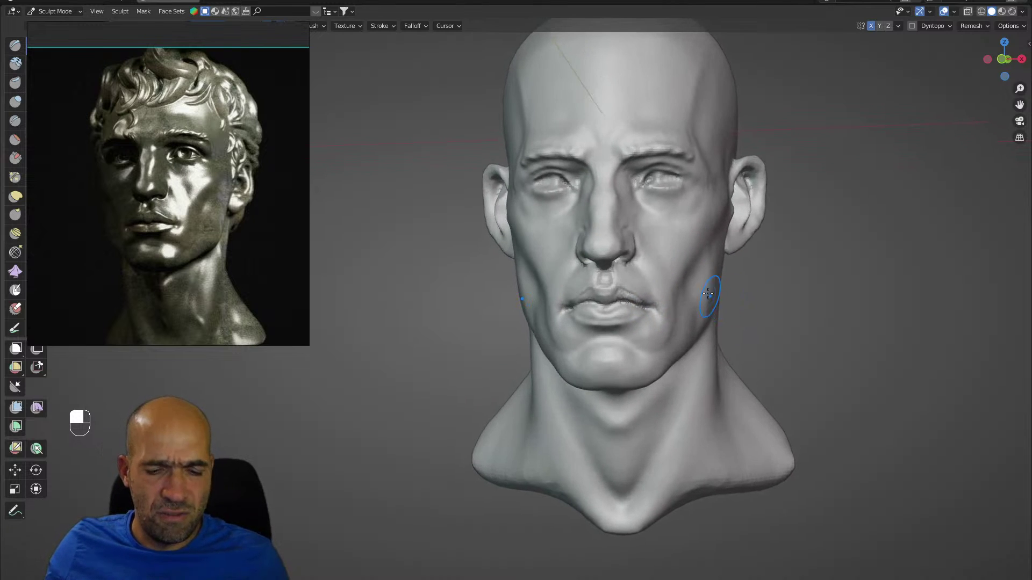
# Adjust the cheek beside the mouth corner and the jaw with an enlarged Grab brush.
pyautogui.press('g')
pyautogui.press(']')
pyautogui.press(']')
pyautogui.press(']')
pyautogui.press(']')
pyautogui.press(']')
pyautogui.press(']')
pyautogui.press(']')
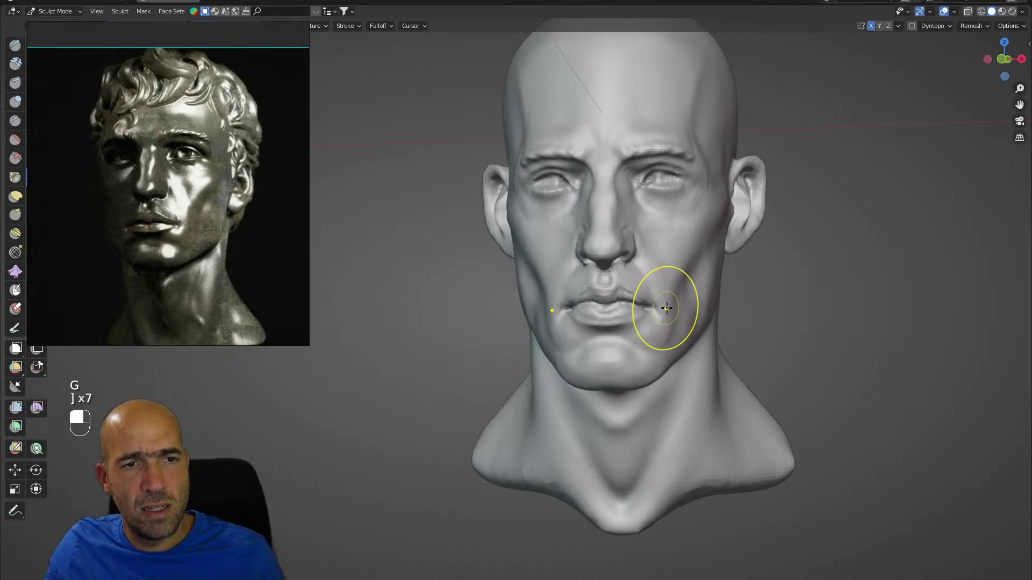
pyautogui.moveTo(665, 307); pyautogui.dragTo(754, 321, button='middle')
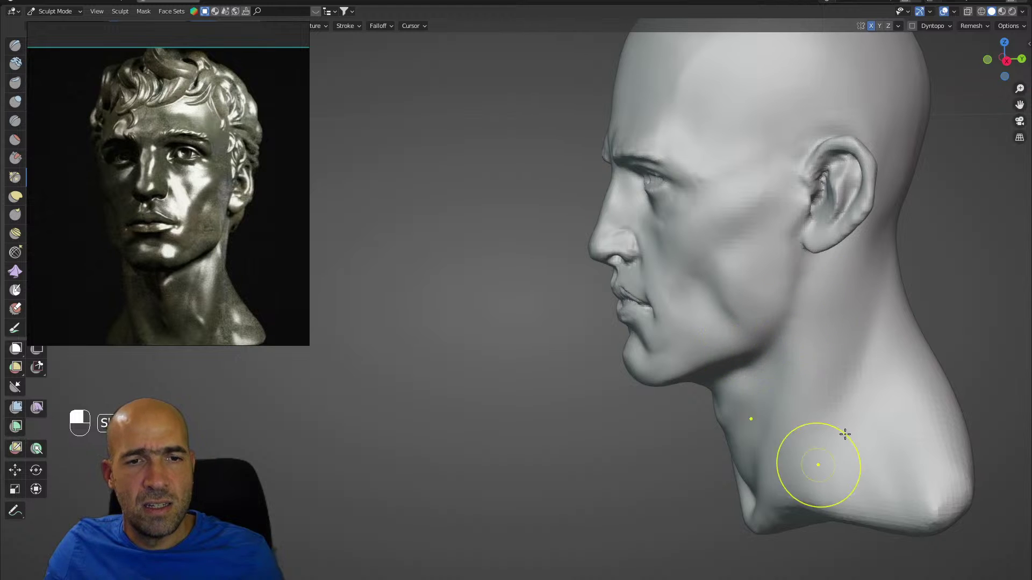
# Add a UV sphere in Object Mode and enter Edit Mode on it.
pyautogui.moveTo(724, 267); pyautogui.dragTo(710, 221, button='middle')
pyautogui.keyDown('alt'); pyautogui.keyDown('shift'); pyautogui.moveTo(722, 241); pyautogui.dragTo(717, 267); pyautogui.keyUp('shift'); pyautogui.keyUp('alt')
pyautogui.keyDown('alt'); pyautogui.moveTo(717, 268); pyautogui.dragTo(748, 258); pyautogui.keyUp('alt')
pyautogui.keyDown('ctrl'); pyautogui.keyDown('alt'); pyautogui.moveTo(748, 258); pyautogui.dragTo(716, 298); pyautogui.keyUp('alt'); pyautogui.keyUp('ctrl')
pyautogui.keyDown('alt'); pyautogui.keyDown('shift'); pyautogui.moveTo(714, 242); pyautogui.dragTo(708, 311); pyautogui.keyUp('shift'); pyautogui.keyUp('alt')
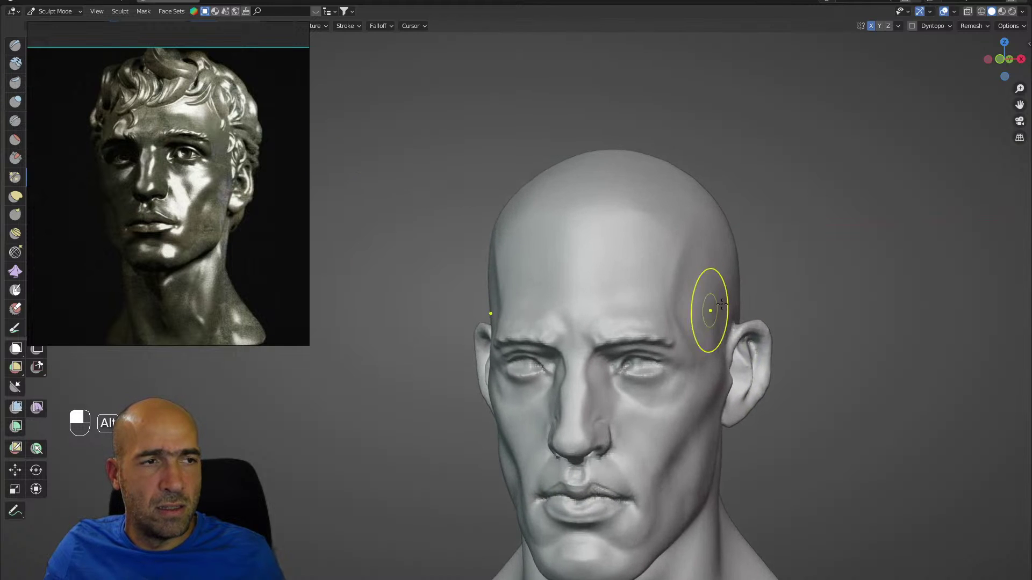
pyautogui.hotkey('ctrl', 'Tab')
pyautogui.hotkey('shift', 'a')
pyautogui.moveTo(656, 319)
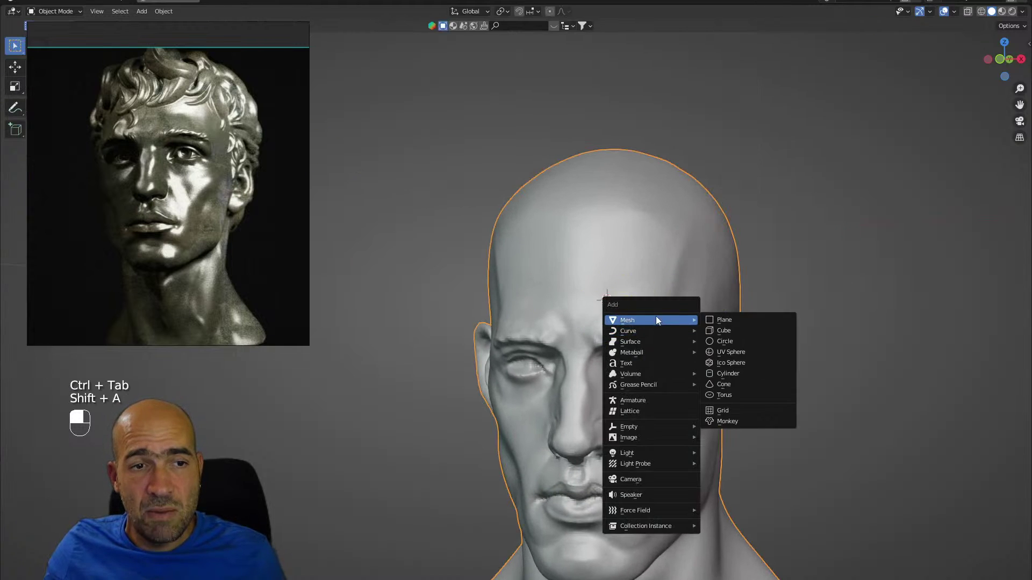
pyautogui.click(729, 354)
pyautogui.press('Tab')
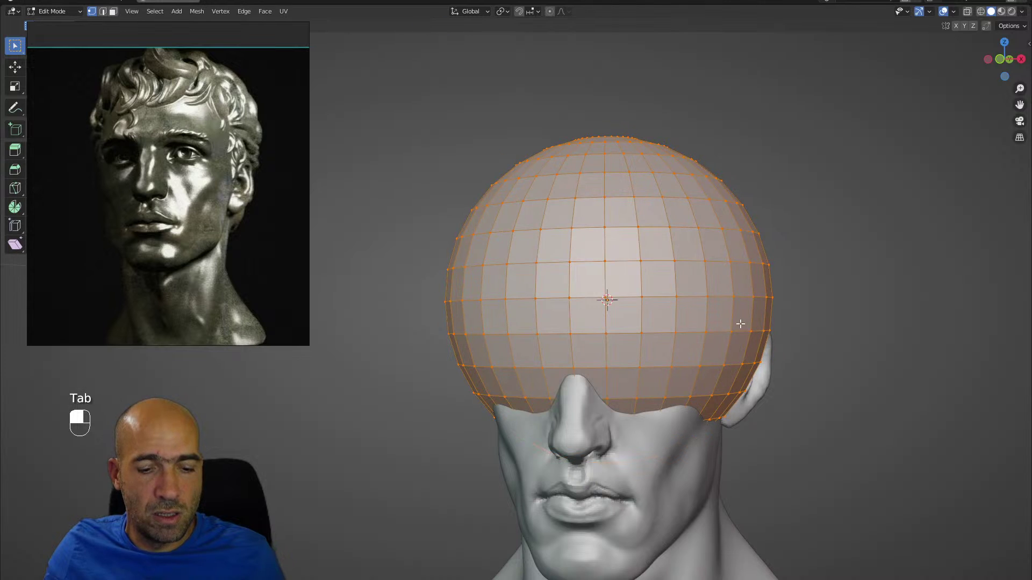
# Shrink the sphere towards eyeball size and move it towards the eye socket on the +X side.
pyautogui.press('s')
pyautogui.click(640, 300)
pyautogui.moveTo(725, 376); pyautogui.dragTo(710, 292, button='middle')
pyautogui.moveTo(709, 292)
pyautogui.keyDown('alt'); pyautogui.mouseDown(button='middle')
pyautogui.moveTo(696, 292)
pyautogui.moveTo(736, 299)
pyautogui.moveTo(845, 350)
pyautogui.moveTo(854, 344)
pyautogui.moveTo(739, 303)
pyautogui.moveTo(748, 304)
pyautogui.moveTo(720, 314)
pyautogui.moveTo(755, 306)
pyautogui.moveTo(726, 286)
pyautogui.moveTo(743, 304)
pyautogui.moveTo(653, 289)
pyautogui.moveTo(737, 293)
pyautogui.moveTo(724, 303)
pyautogui.mouseUp(button='middle'); pyautogui.keyUp('alt')
pyautogui.press('g')
pyautogui.click(779, 309)
pyautogui.press('s')
pyautogui.click(827, 323)
# Fine-tune the sphere's position and scale until it fits behind the eyelids as an eyeball.
pyautogui.press('g')
pyautogui.click(667, 333)
pyautogui.press('g')
pyautogui.click(668, 307)
pyautogui.press('g')
pyautogui.click(699, 315)
pyautogui.press('s')
pyautogui.click(730, 311)
pyautogui.press('s')
pyautogui.click(721, 285)
pyautogui.hotkey('alt', 'z')
pyautogui.hotkey('alt', 'z')
pyautogui.press('g')
pyautogui.click(648, 288)
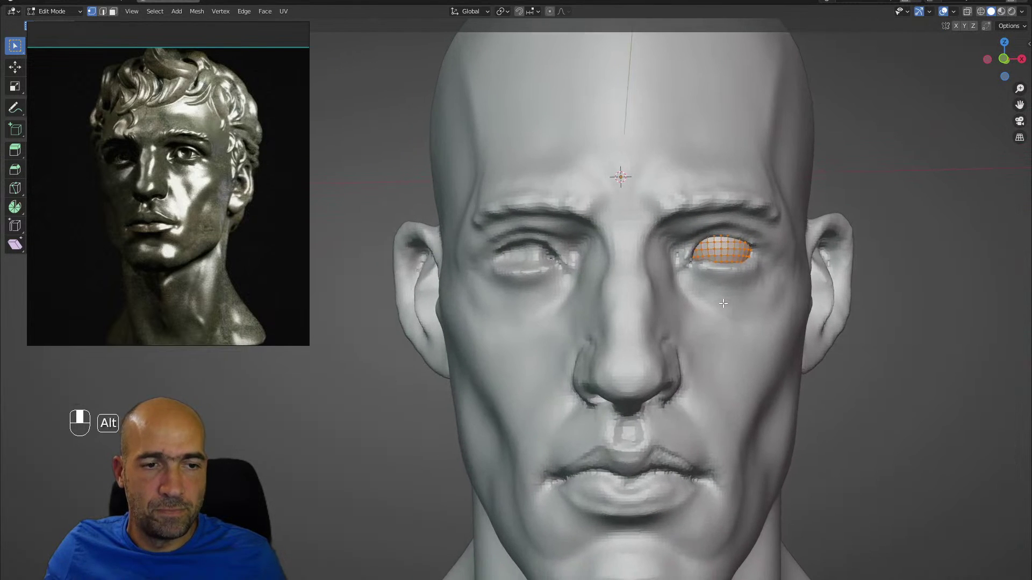
# Return the eyeball to Object Mode and give it smooth shading.
pyautogui.hotkey('ctrl', 'Tab')
pyautogui.click(760, 253)
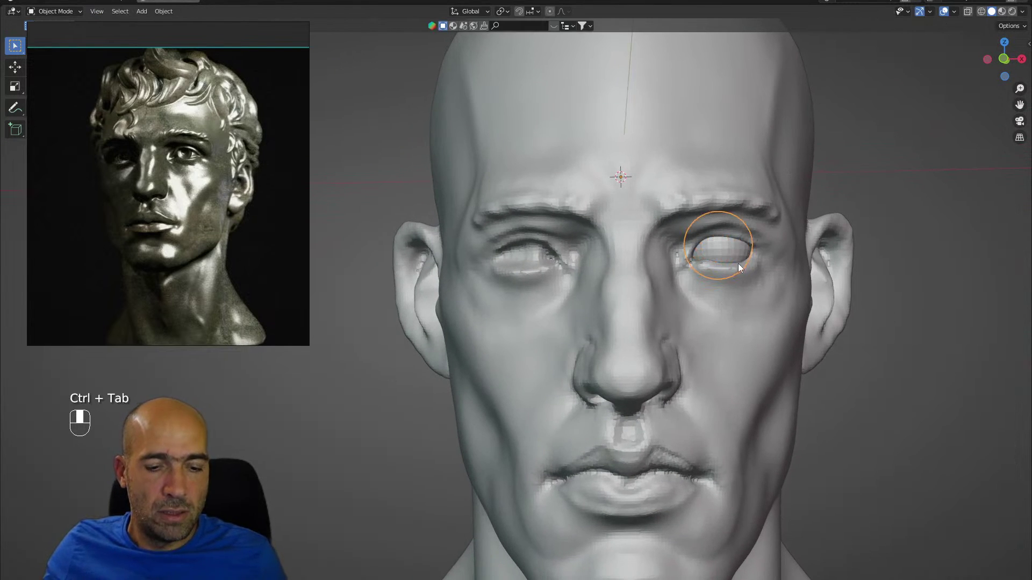
pyautogui.rightClick(744, 246)
pyautogui.press('Escape')
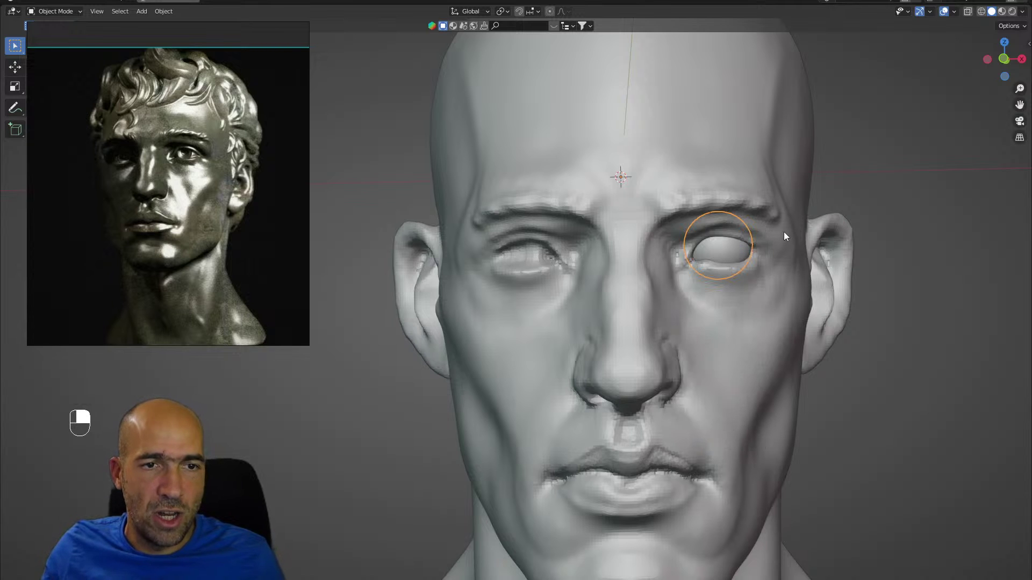
# Symmetrize the eyeball from +X to -X in Sculpt Mode and switch sculpting back to the head.
pyautogui.hotkey('ctrl', 'Tab')
pyautogui.click(779, 220)
pyautogui.hotkey('ctrl', 'Tab')
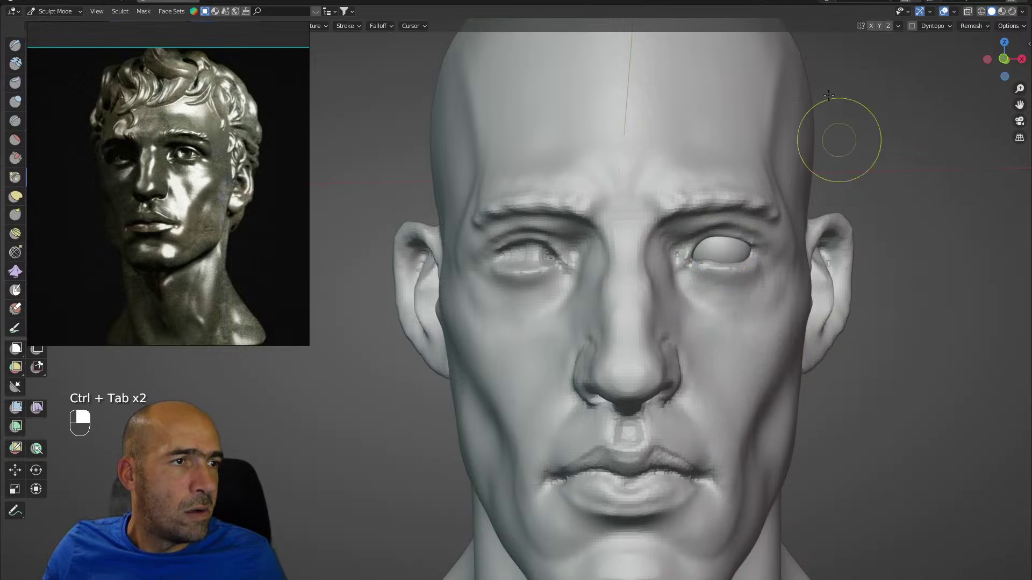
pyautogui.click(898, 25)
pyautogui.click(913, 176)
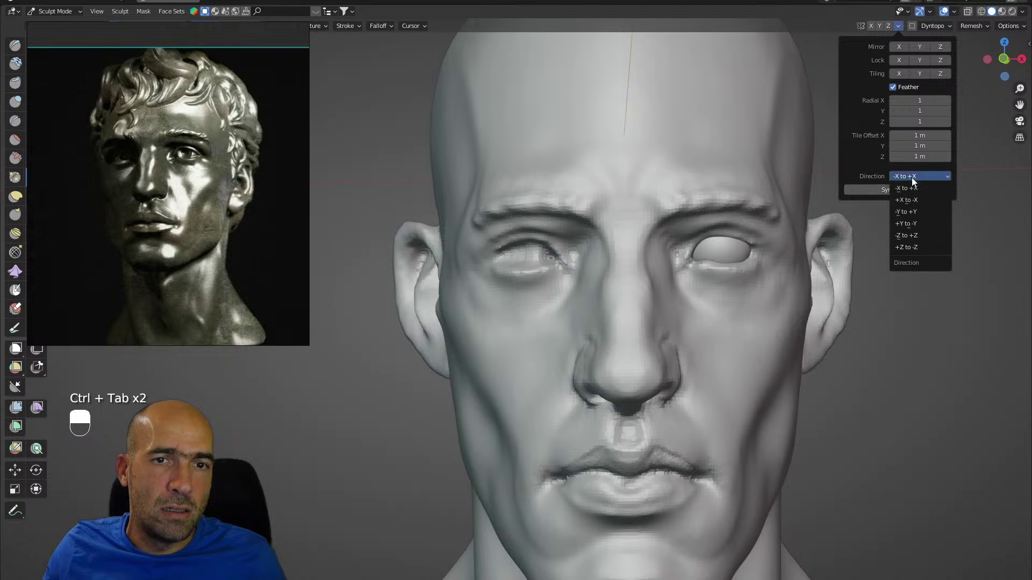
pyautogui.click(945, 199)
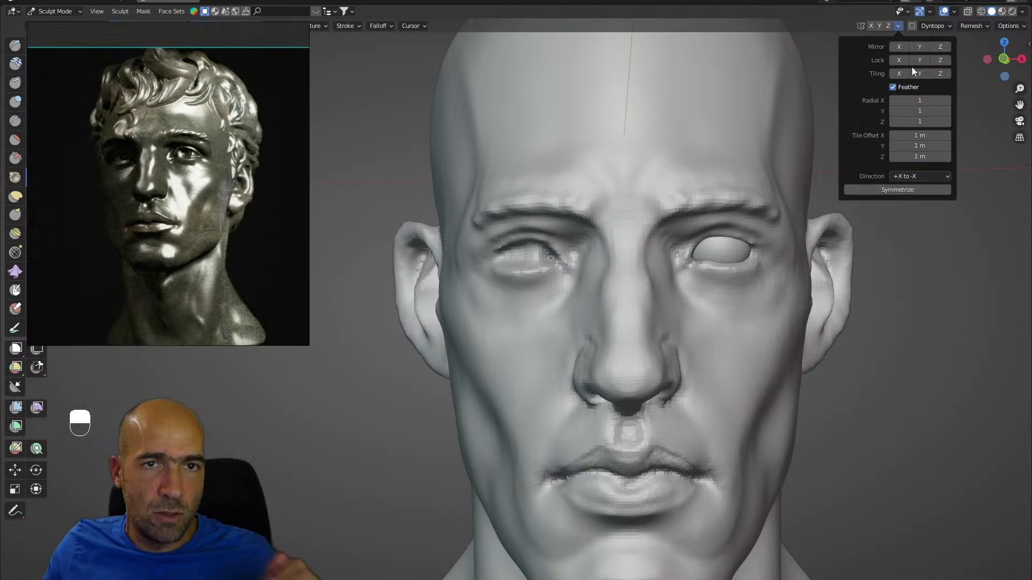
pyautogui.click(897, 190)
pyautogui.scroll(-3, 876, 261)
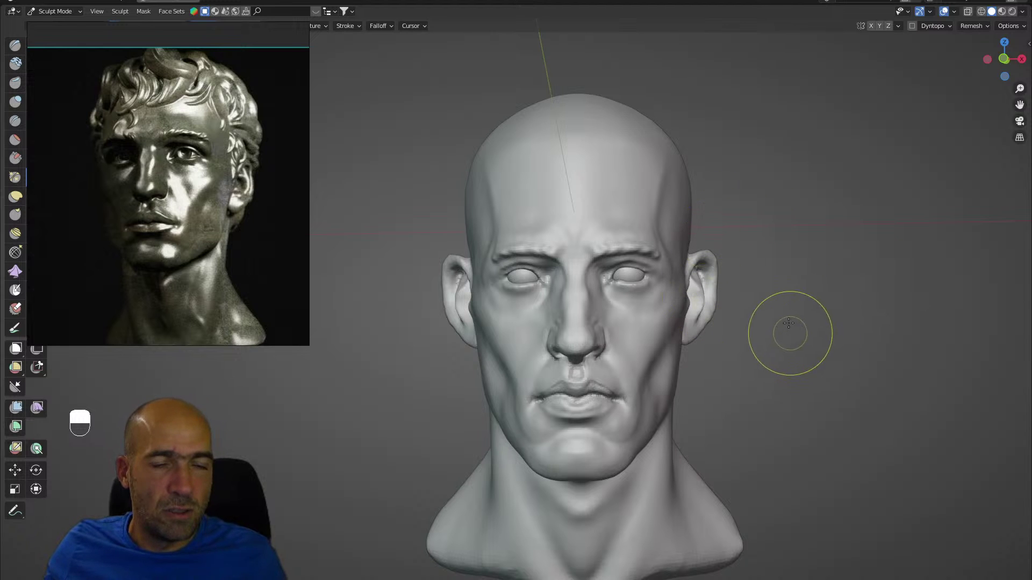
pyautogui.hotkey('alt', 'q')
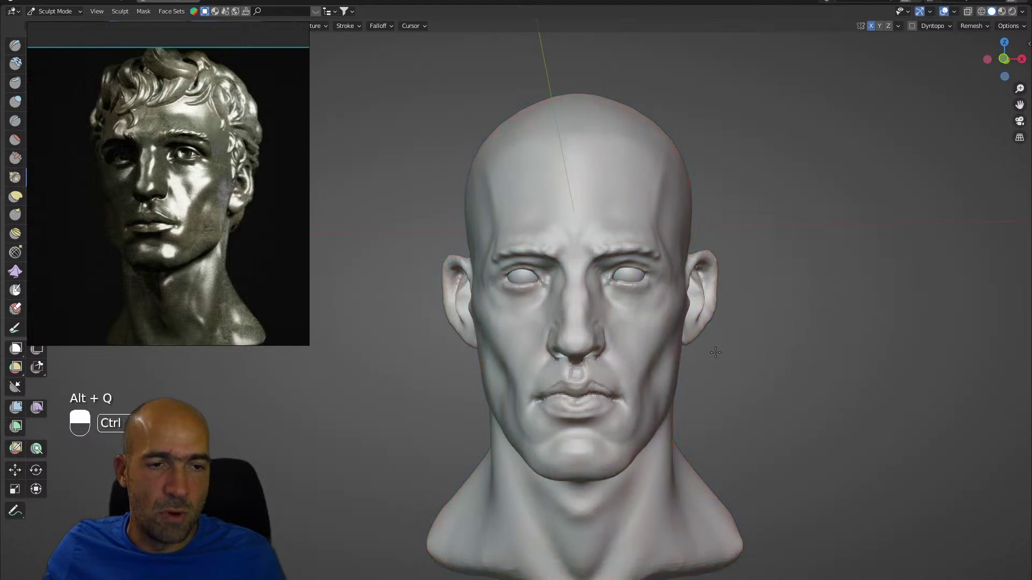
# Pull the jaw contour slightly inward below the cheeks with an enlarged Grab brush.
pyautogui.press('g')
pyautogui.press(']')
pyautogui.press(']')
pyautogui.press(']')
pyautogui.press(']')
pyautogui.press(']')
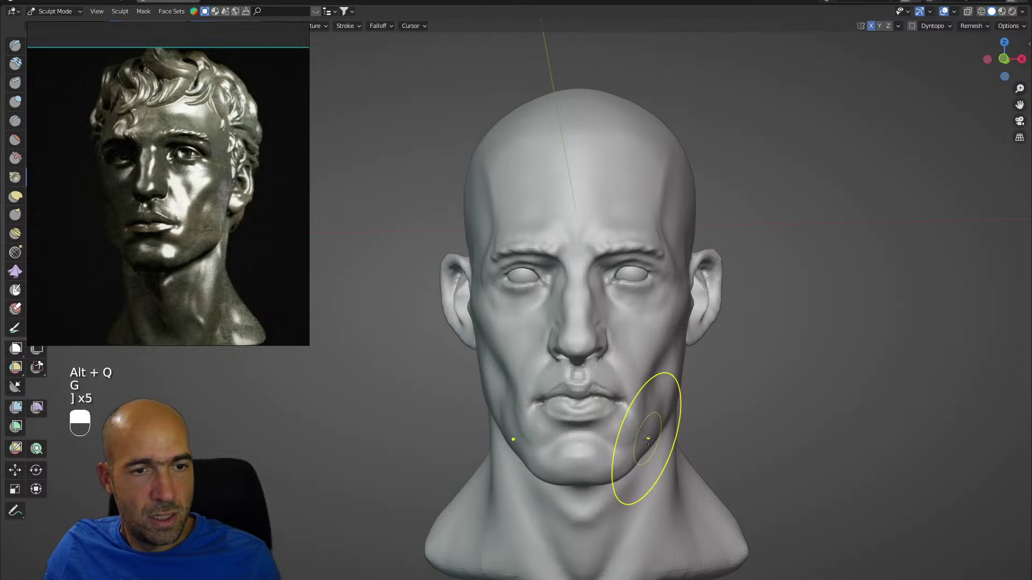
pyautogui.moveTo(642, 451)
pyautogui.mouseDown()
pyautogui.moveTo(630, 456)
pyautogui.moveTo(624, 440)
pyautogui.mouseUp()
# Reshape the lower lip and its outer edge with the Grab brush.
pyautogui.moveTo(645, 442)
pyautogui.keyDown('ctrl'); pyautogui.mouseDown(button='middle')
pyautogui.moveTo(661, 405)
pyautogui.moveTo(652, 431)
pyautogui.moveTo(641, 334)
pyautogui.mouseUp(button='middle'); pyautogui.keyUp('ctrl')
pyautogui.keyDown('ctrl'); pyautogui.moveTo(643, 446); pyautogui.dragTo(640, 419, button='middle'); pyautogui.keyUp('ctrl')
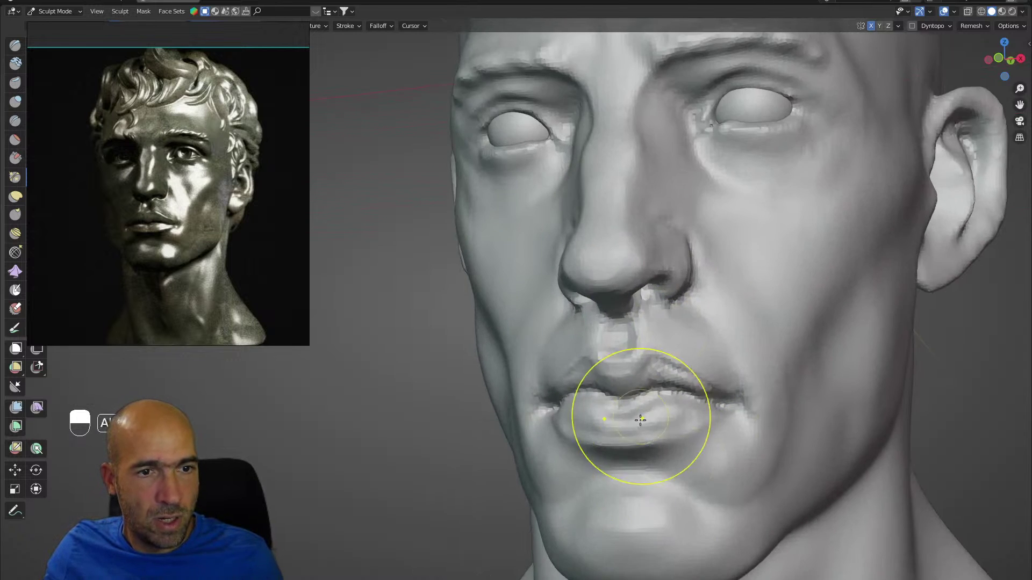
pyautogui.moveTo(625, 441)
pyautogui.mouseDown()
pyautogui.moveTo(619, 455)
pyautogui.moveTo(597, 432)
pyautogui.mouseUp()
pyautogui.moveTo(664, 438); pyautogui.dragTo(663, 433)
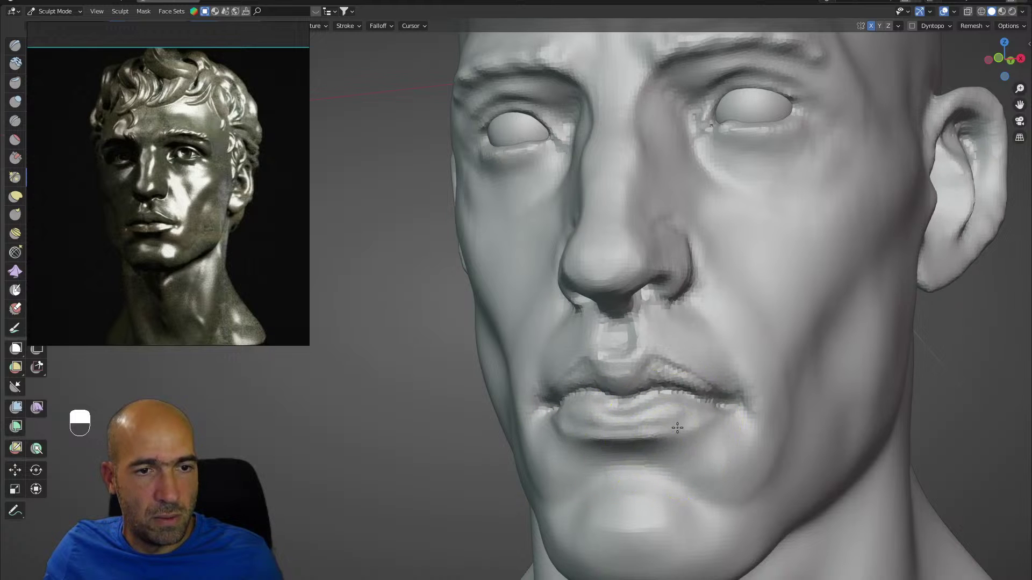
# Adjust the inner eye corner and the upper eyelid around the eyeball with the Grab brush.
pyautogui.keyDown('shift'); pyautogui.moveTo(774, 297); pyautogui.dragTo(727, 375, button='middle'); pyautogui.keyUp('shift')
pyautogui.moveTo(725, 263)
pyautogui.keyDown('shift'); pyautogui.mouseDown(button='middle')
pyautogui.moveTo(679, 307)
pyautogui.moveTo(676, 271)
pyautogui.mouseUp(button='middle'); pyautogui.keyUp('shift')
pyautogui.moveTo(653, 273); pyautogui.dragTo(666, 271, button='middle')
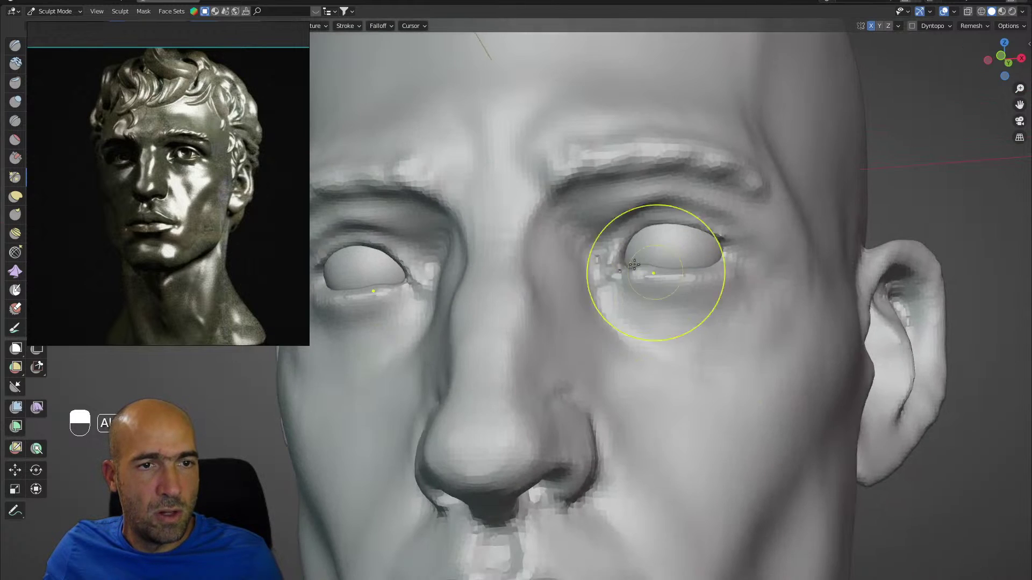
pyautogui.moveTo(598, 266); pyautogui.dragTo(591, 268)
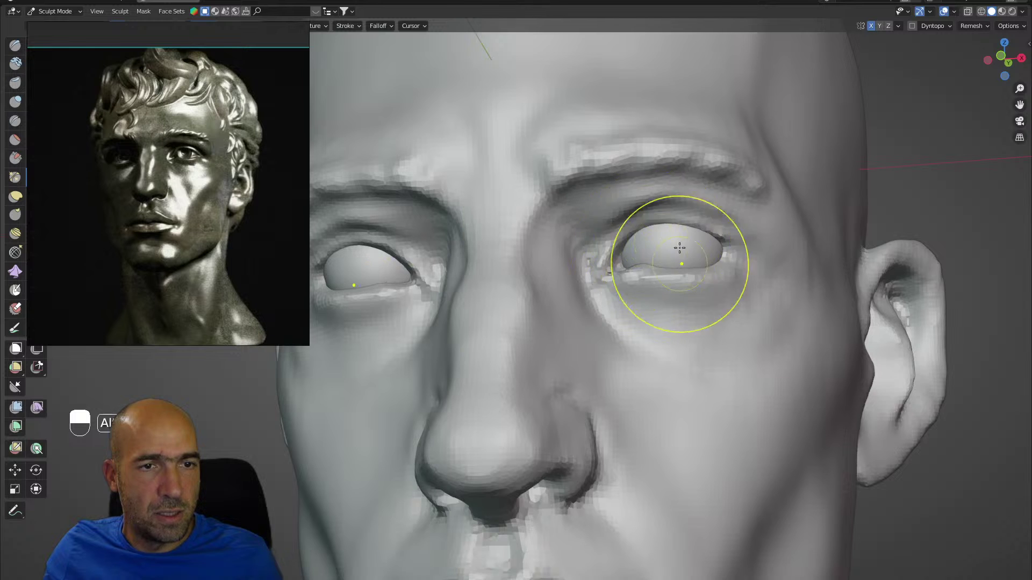
pyautogui.moveTo(678, 252); pyautogui.dragTo(650, 216, button='middle')
pyautogui.moveTo(650, 216)
pyautogui.mouseDown()
pyautogui.moveTo(636, 202)
pyautogui.moveTo(645, 201)
pyautogui.mouseUp()
# Shift the lower eyelid with the Grab brush so it wraps around the eyeball when viewed from above.
pyautogui.keyDown('alt'); pyautogui.moveTo(679, 207); pyautogui.dragTo(703, 218, button='middle'); pyautogui.keyUp('alt')
pyautogui.keyDown('alt'); pyautogui.moveTo(670, 296); pyautogui.dragTo(647, 324); pyautogui.keyUp('alt')
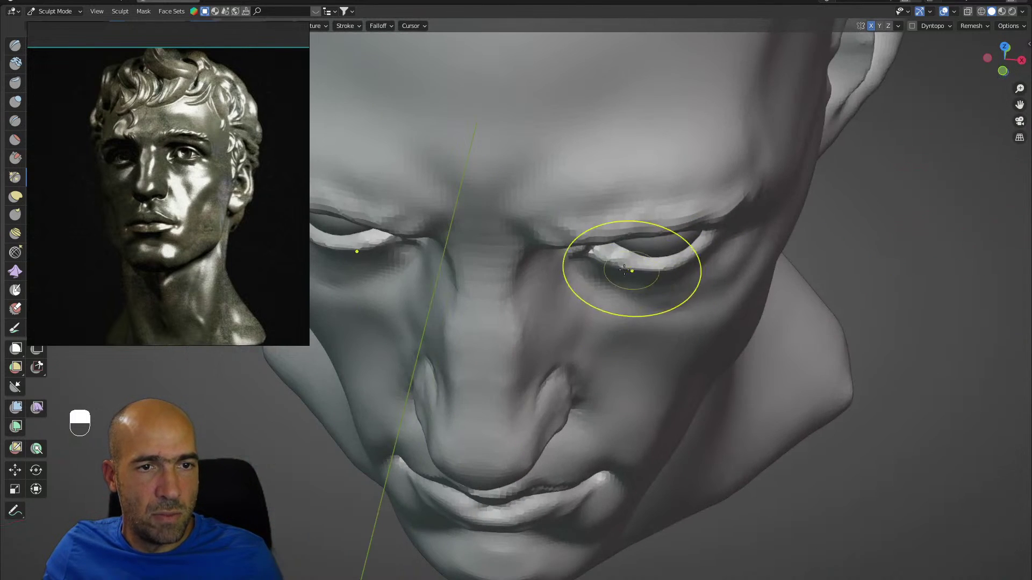
pyautogui.moveTo(603, 266)
pyautogui.mouseDown()
pyautogui.moveTo(611, 250)
pyautogui.moveTo(621, 257)
pyautogui.mouseUp()
pyautogui.moveTo(632, 265); pyautogui.dragTo(647, 268)
# Carve the inner eye corner and the upper eyelid line out to the outer corner with a smaller brush.
pyautogui.moveTo(664, 309)
pyautogui.keyDown('alt'); pyautogui.mouseDown()
pyautogui.moveTo(667, 251)
pyautogui.moveTo(664, 301)
pyautogui.mouseUp(); pyautogui.keyUp('alt')
pyautogui.moveTo(664, 301)
pyautogui.keyDown('alt'); pyautogui.mouseDown()
pyautogui.moveTo(642, 293)
pyautogui.moveTo(652, 285)
pyautogui.moveTo(679, 319)
pyautogui.moveTo(700, 317)
pyautogui.mouseUp(); pyautogui.keyUp('alt')
pyautogui.press('[')
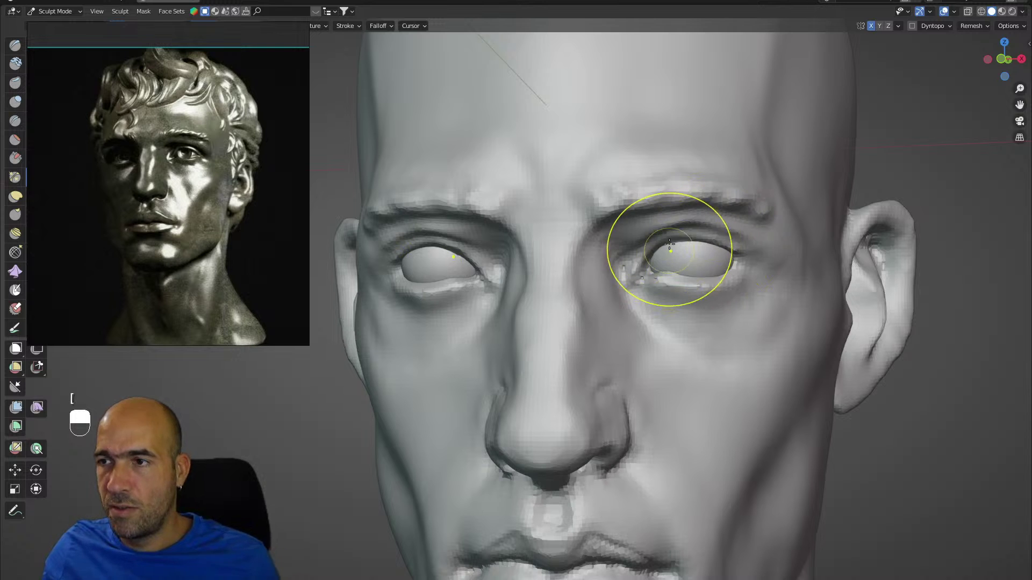
pyautogui.keyDown('ctrl'); pyautogui.keyDown('alt'); pyautogui.moveTo(694, 275); pyautogui.dragTo(700, 268); pyautogui.keyUp('alt'); pyautogui.keyUp('ctrl')
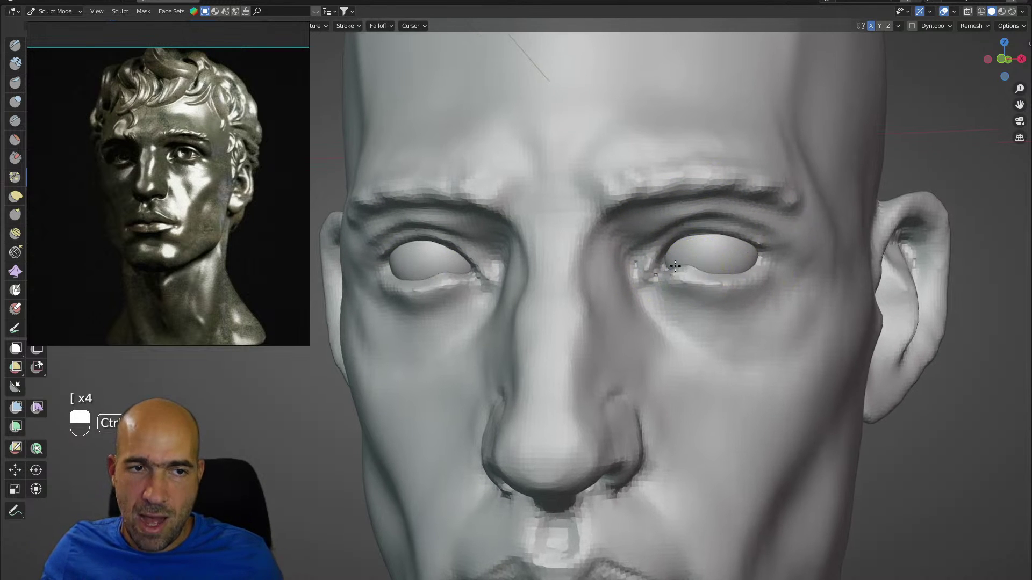
pyautogui.press('1')
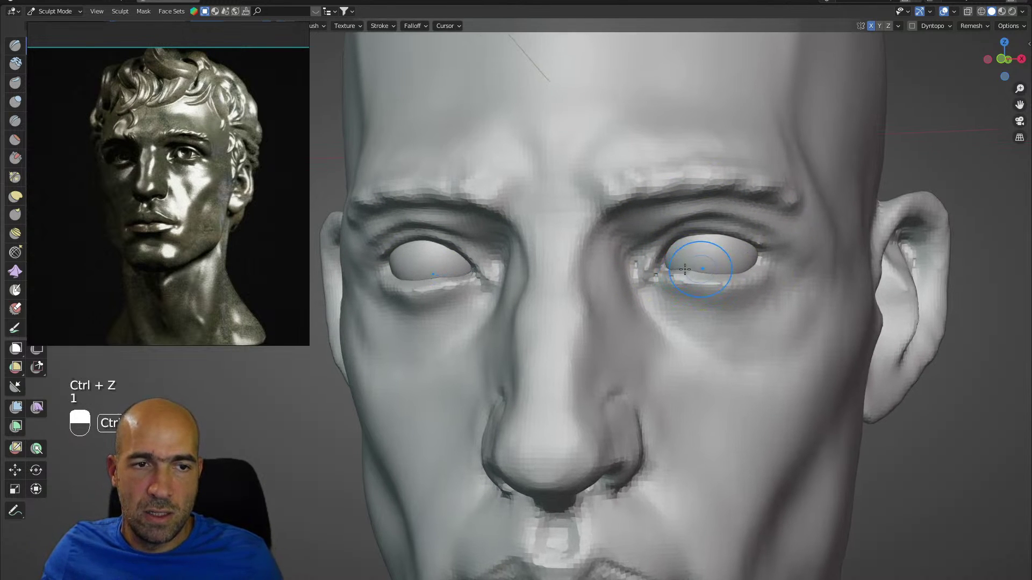
pyautogui.moveTo(685, 269)
pyautogui.keyDown('alt'); pyautogui.mouseDown()
pyautogui.moveTo(697, 273)
pyautogui.moveTo(689, 266)
pyautogui.mouseUp(); pyautogui.keyUp('alt')
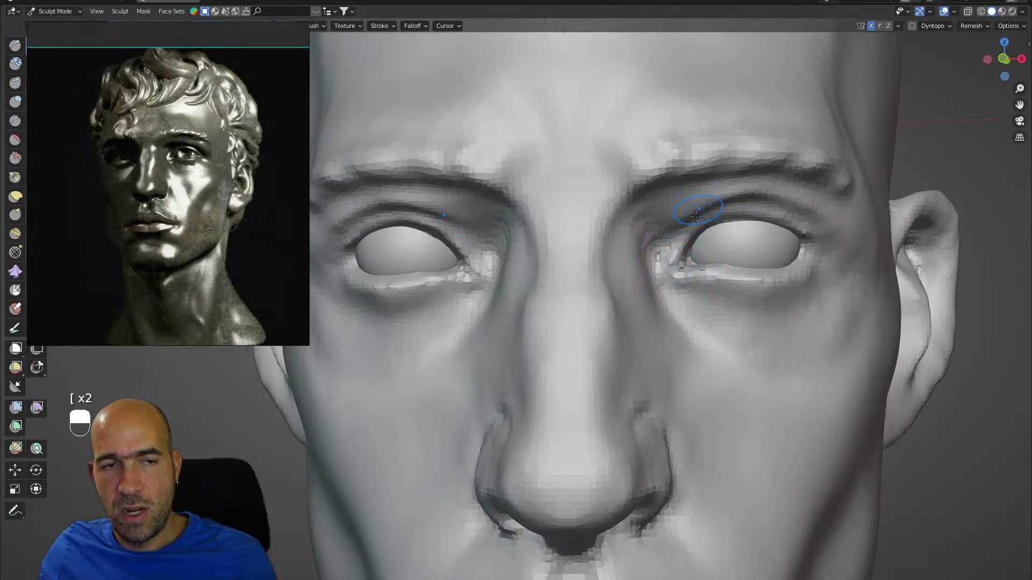
pyautogui.keyDown('alt'); pyautogui.moveTo(730, 212); pyautogui.dragTo(718, 209); pyautogui.keyUp('alt')
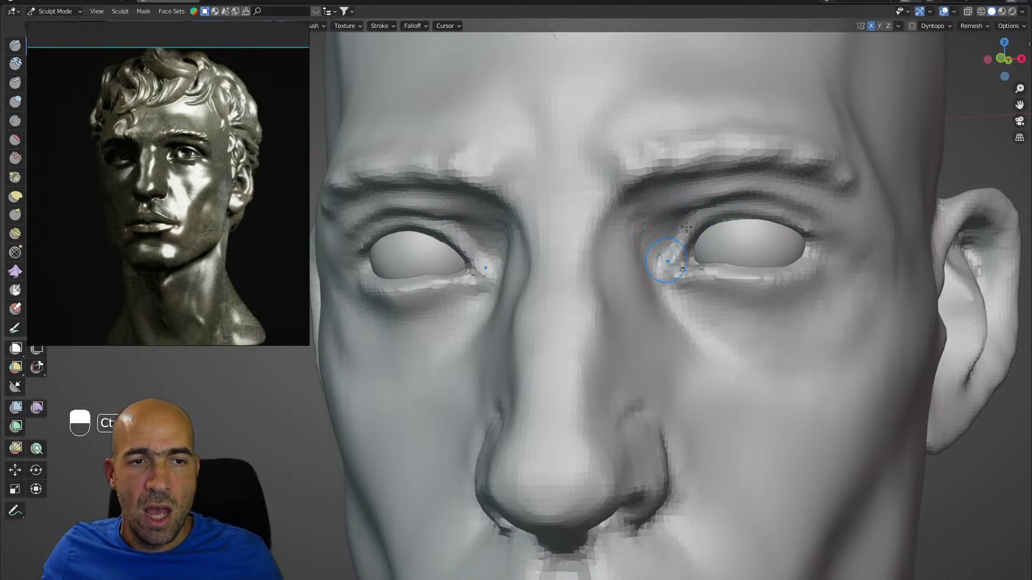
pyautogui.keyDown('alt'); pyautogui.moveTo(762, 227); pyautogui.dragTo(834, 246); pyautogui.keyUp('alt')
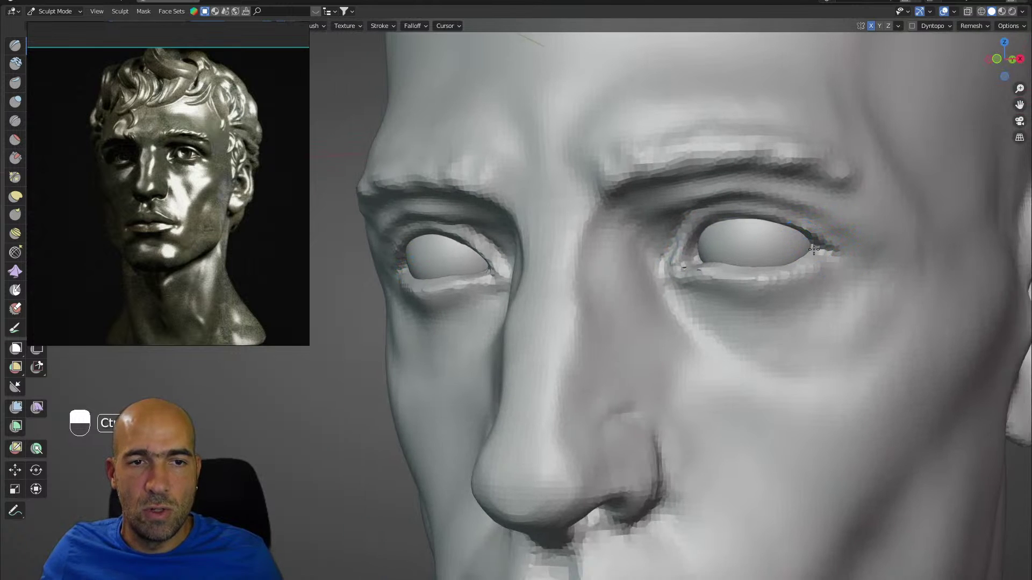
pyautogui.keyDown('alt'); pyautogui.moveTo(817, 261); pyautogui.dragTo(826, 264); pyautogui.keyUp('alt')
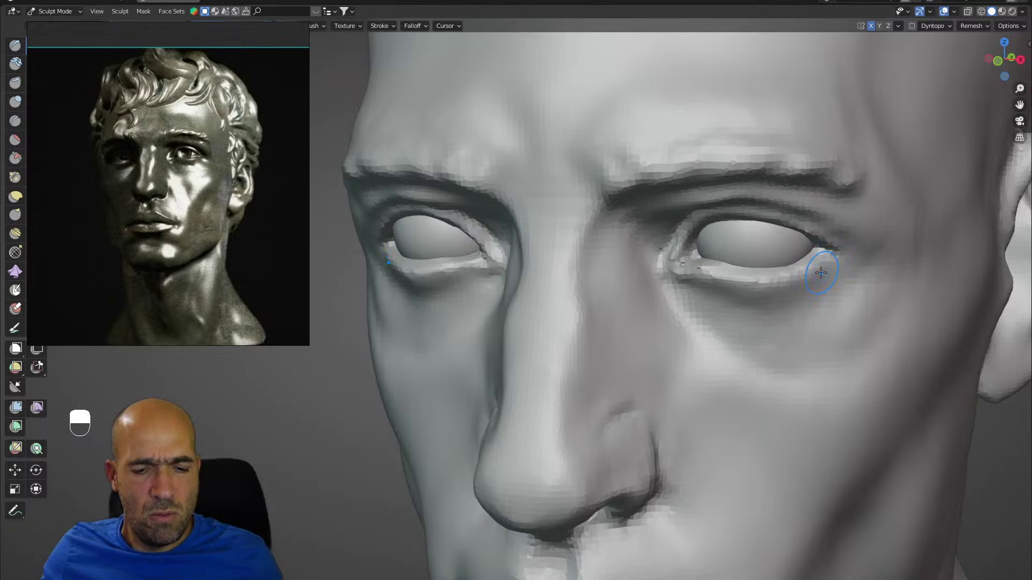
# Pinch the eyelid rims and deepen the upper eyelid fold towards the outer eye corner.
pyautogui.press('p')
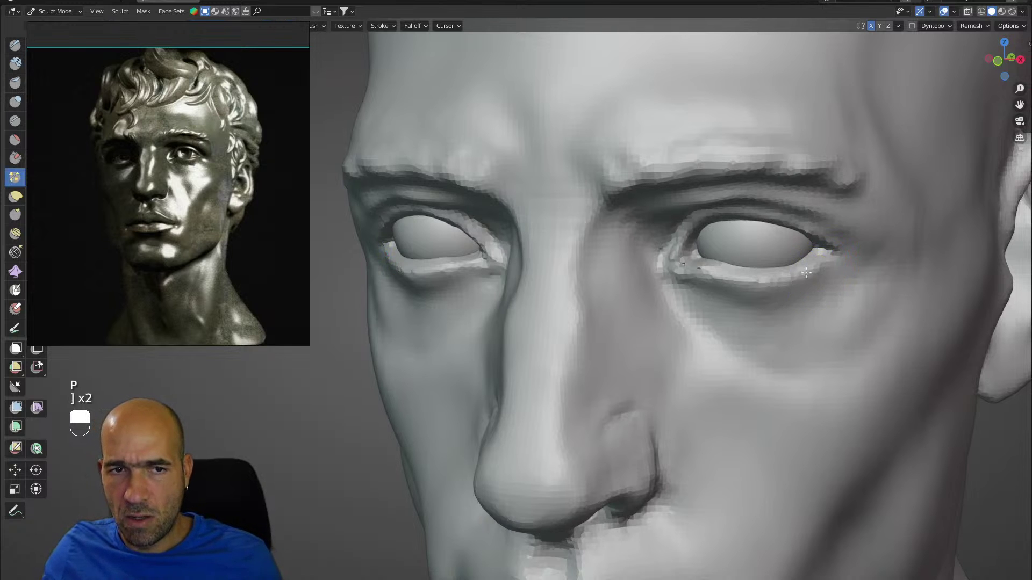
pyautogui.keyDown('alt'); pyautogui.moveTo(724, 253); pyautogui.dragTo(728, 197); pyautogui.keyUp('alt')
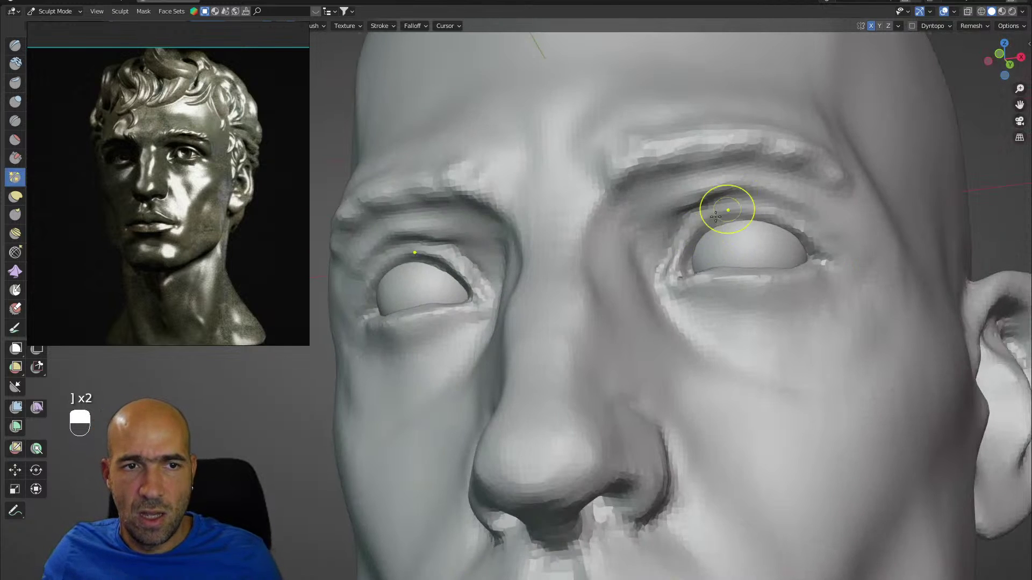
pyautogui.press('1')
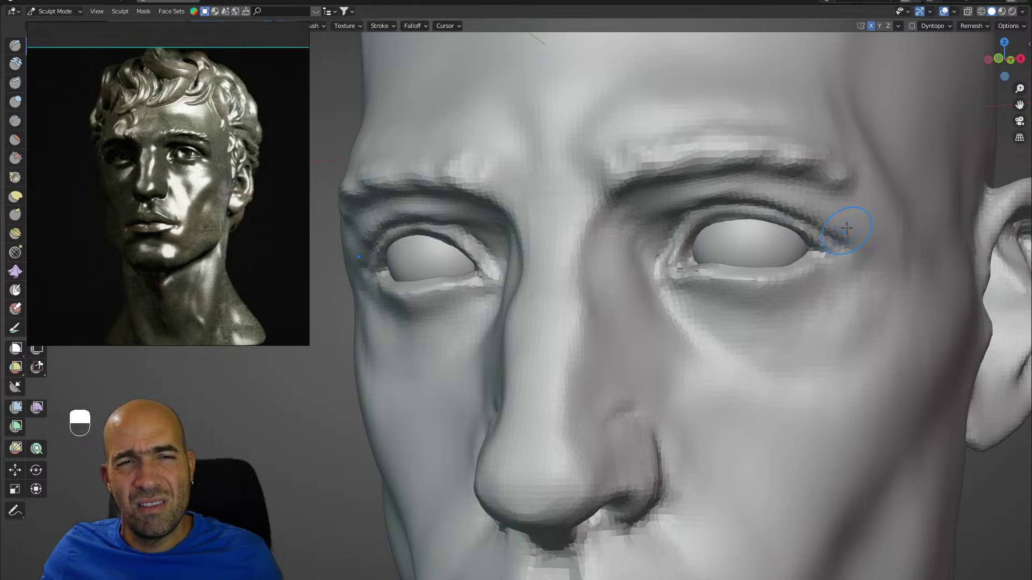
pyautogui.keyDown('alt'); pyautogui.moveTo(815, 213); pyautogui.dragTo(736, 191); pyautogui.keyUp('alt')
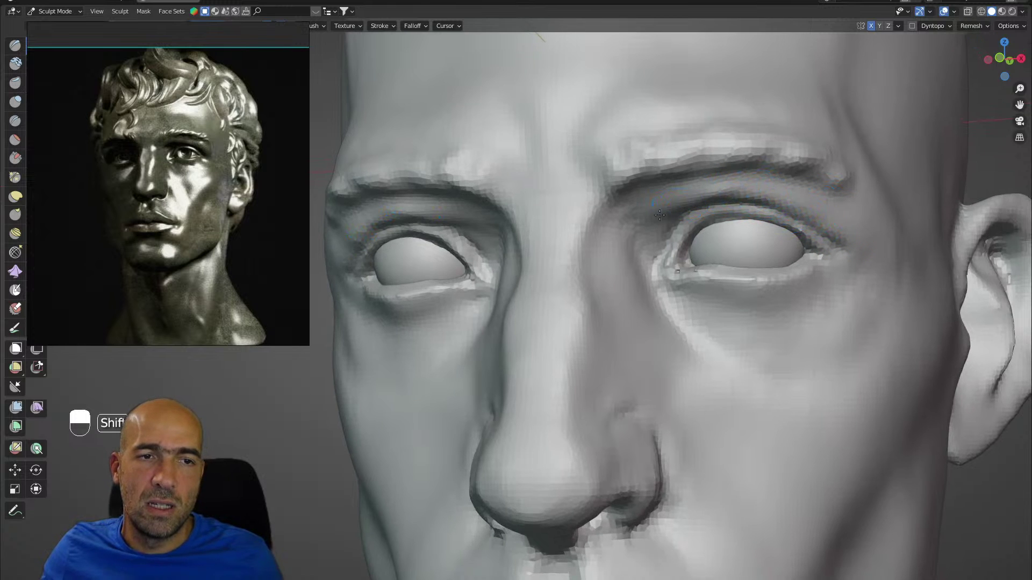
# Carve and smooth the hollow between the nose bridge and inner eye corner up to the brow.
pyautogui.press('1')
pyautogui.keyDown('alt'); pyautogui.moveTo(640, 223); pyautogui.dragTo(634, 217); pyautogui.keyUp('alt')
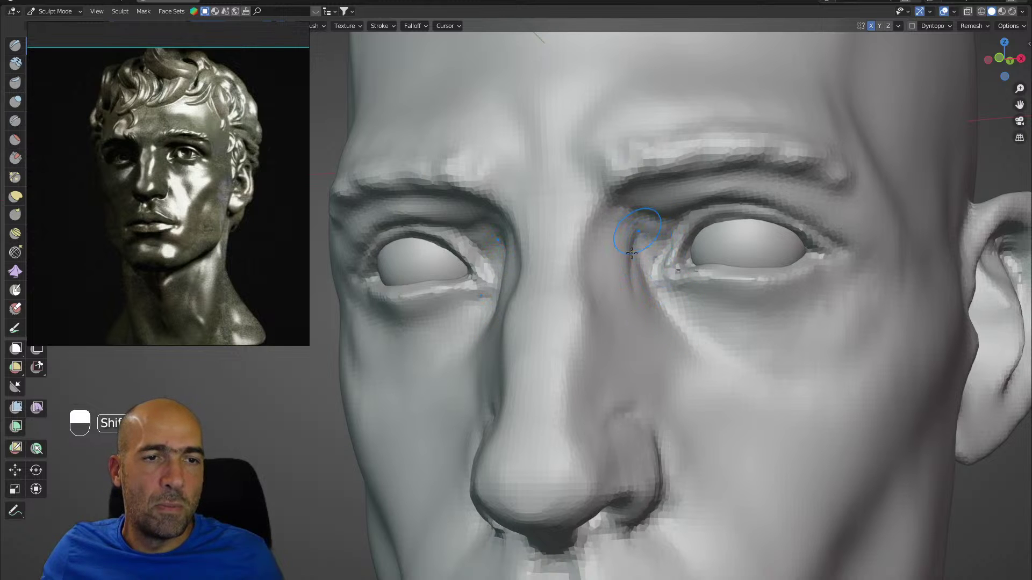
pyautogui.keyDown('shift'); pyautogui.moveTo(650, 201); pyautogui.dragTo(656, 185); pyautogui.keyUp('shift')
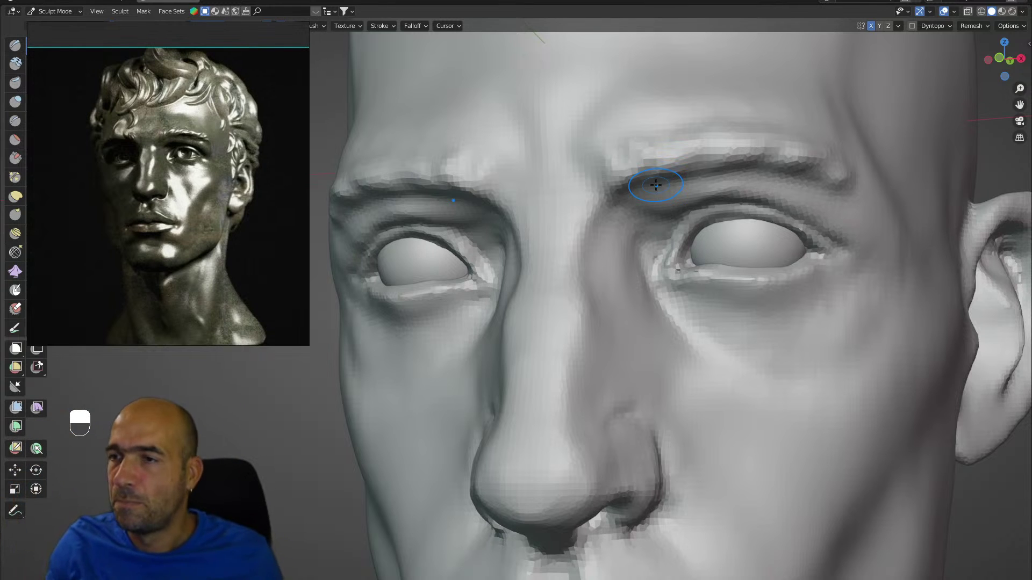
# Reposition the mouth area in side view with an enlarged Grab brush.
pyautogui.keyDown('alt'); pyautogui.moveTo(571, 278); pyautogui.dragTo(539, 308); pyautogui.keyUp('alt')
pyautogui.keyDown('alt'); pyautogui.moveTo(539, 309); pyautogui.dragTo(527, 327, button='right'); pyautogui.keyUp('alt')
pyautogui.keyDown('alt'); pyautogui.moveTo(527, 327); pyautogui.dragTo(549, 318, button='middle'); pyautogui.keyUp('alt')
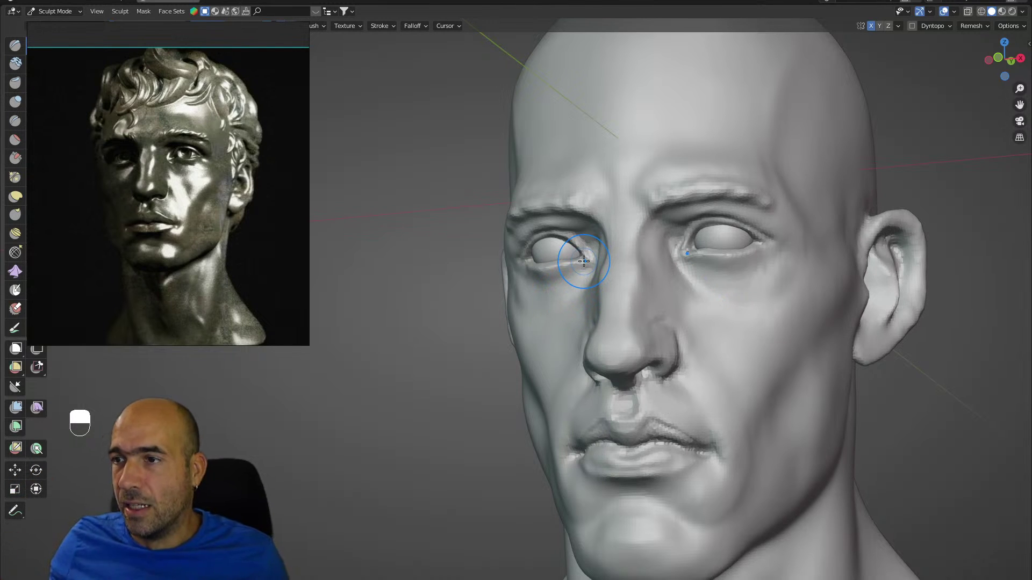
pyautogui.moveTo(536, 267)
pyautogui.keyDown('alt'); pyautogui.mouseDown()
pyautogui.moveTo(564, 273)
pyautogui.moveTo(525, 316)
pyautogui.moveTo(539, 323)
pyautogui.moveTo(525, 289)
pyautogui.moveTo(544, 310)
pyautogui.moveTo(465, 309)
pyautogui.moveTo(451, 330)
pyautogui.moveTo(481, 333)
pyautogui.moveTo(491, 281)
pyautogui.mouseUp(); pyautogui.keyUp('alt')
pyautogui.press('g')
pyautogui.press(']')
pyautogui.press(']')
pyautogui.press(']')
pyautogui.press(']')
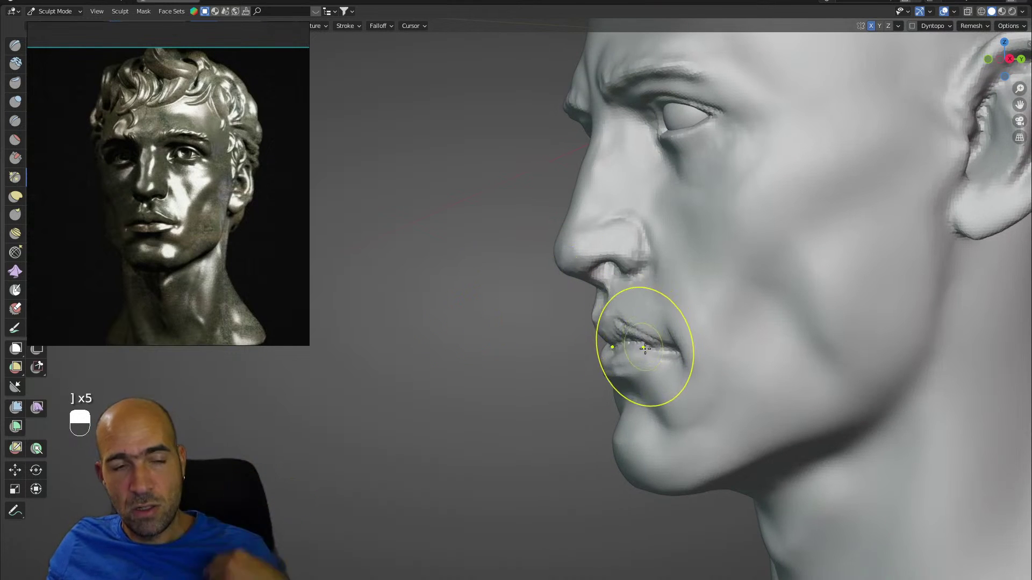
pyautogui.moveTo(642, 336)
pyautogui.mouseDown()
pyautogui.moveTo(668, 341)
pyautogui.moveTo(656, 323)
pyautogui.mouseUp()
# Define the nostril opening and the crease around the nostril wing with a smaller carving brush.
pyautogui.keyDown('ctrl'); pyautogui.keyDown('alt'); pyautogui.moveTo(602, 301); pyautogui.dragTo(521, 344); pyautogui.keyUp('alt'); pyautogui.keyUp('ctrl')
pyautogui.keyDown('ctrl'); pyautogui.keyDown('alt'); pyautogui.moveTo(564, 355); pyautogui.dragTo(524, 382); pyautogui.keyUp('alt'); pyautogui.keyUp('ctrl')
pyautogui.keyDown('ctrl'); pyautogui.keyDown('alt'); pyautogui.moveTo(586, 376); pyautogui.dragTo(657, 392); pyautogui.keyUp('alt'); pyautogui.keyUp('ctrl')
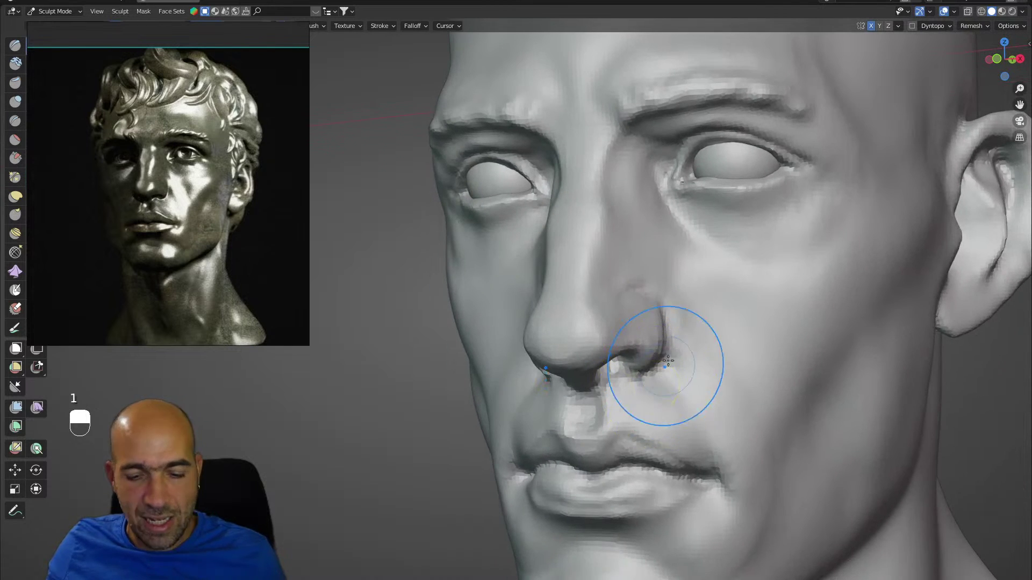
pyautogui.press('[')
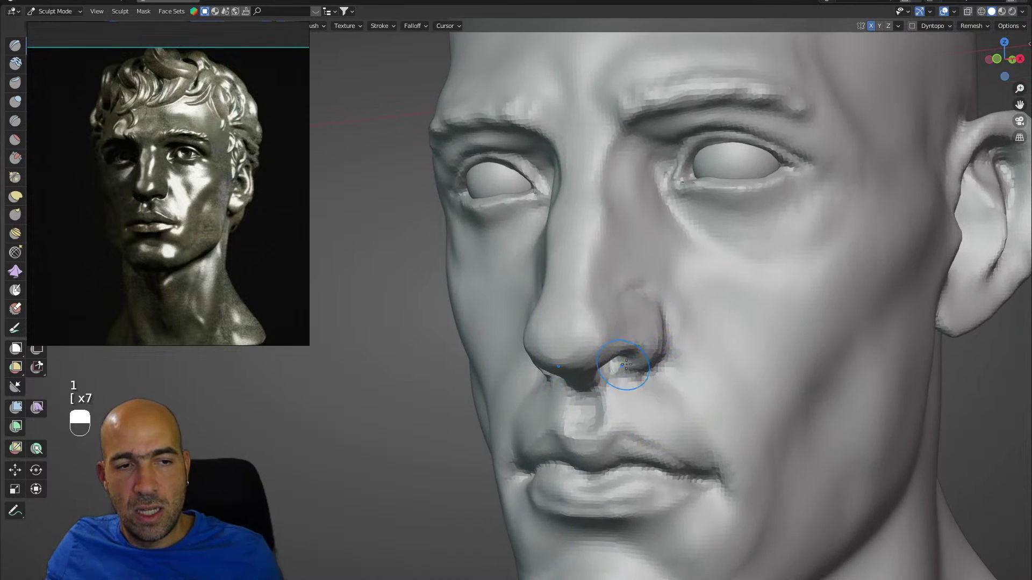
pyautogui.keyDown('alt'); pyautogui.moveTo(611, 366); pyautogui.dragTo(617, 373); pyautogui.keyUp('alt')
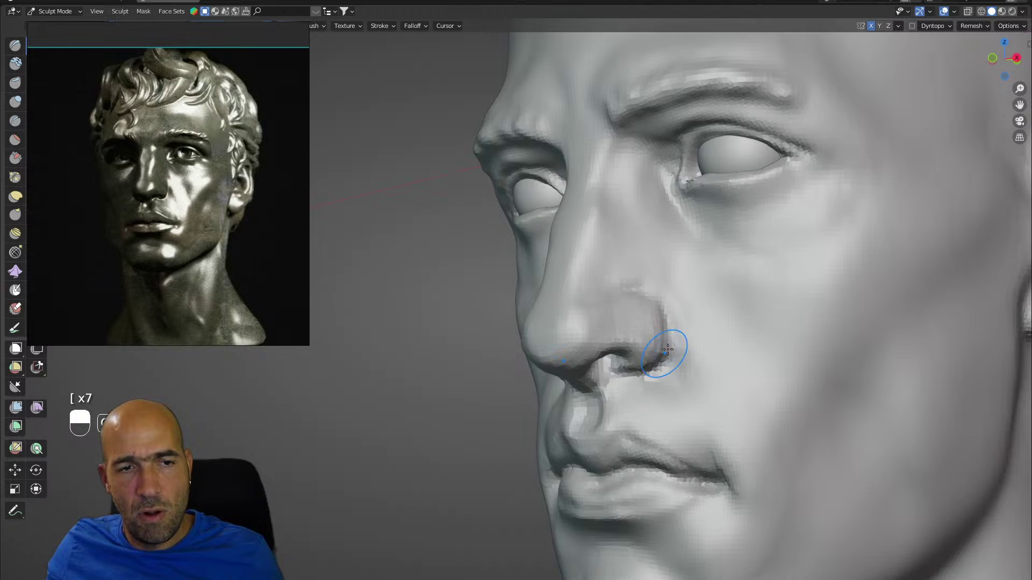
pyautogui.moveTo(667, 350)
pyautogui.keyDown('alt'); pyautogui.mouseDown()
pyautogui.moveTo(665, 363)
pyautogui.moveTo(673, 353)
pyautogui.mouseUp(); pyautogui.keyUp('alt')
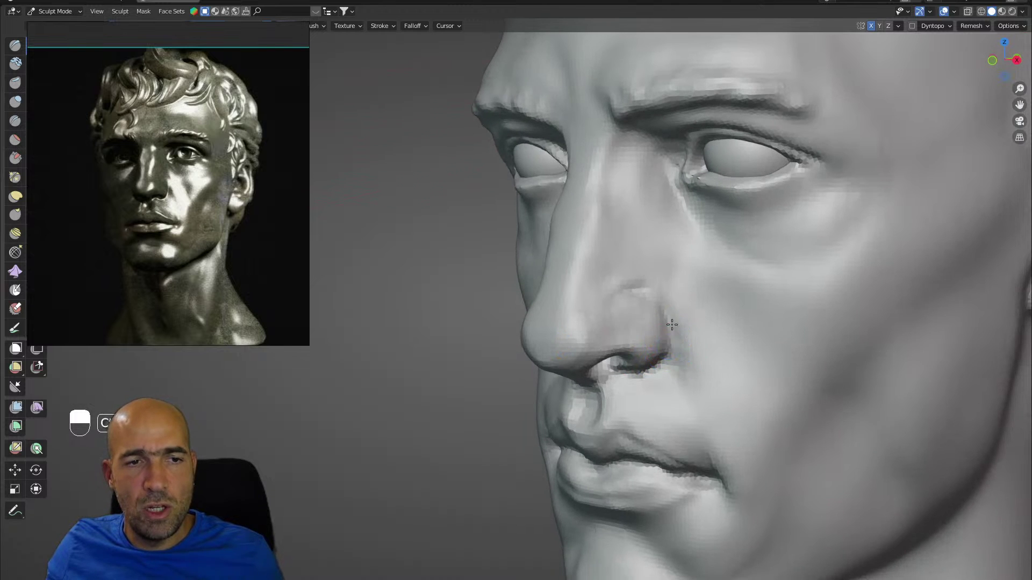
pyautogui.keyDown('alt'); pyautogui.moveTo(637, 304); pyautogui.dragTo(632, 284); pyautogui.keyUp('alt')
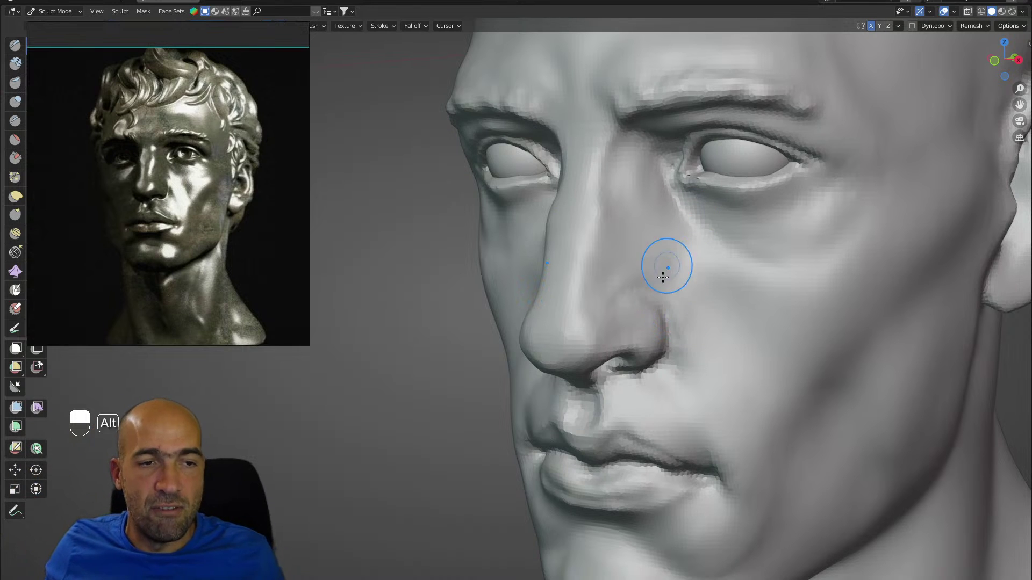
# Nudge the earlobe area outward with an enlarged Grab brush, judging the whole head in three-quarter view.
pyautogui.moveTo(663, 267)
pyautogui.keyDown('alt'); pyautogui.mouseDown()
pyautogui.moveTo(655, 293)
pyautogui.moveTo(556, 303)
pyautogui.mouseUp(); pyautogui.keyUp('alt')
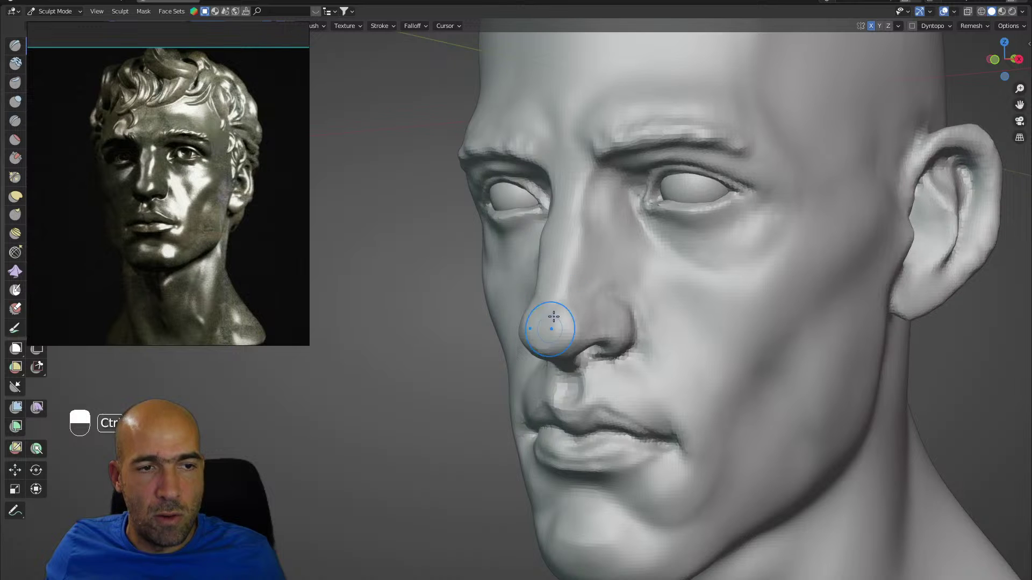
pyautogui.keyDown('alt'); pyautogui.moveTo(551, 368); pyautogui.dragTo(548, 312); pyautogui.keyUp('alt')
pyautogui.keyDown('alt'); pyautogui.keyDown('shift'); pyautogui.moveTo(548, 258); pyautogui.dragTo(596, 334); pyautogui.keyUp('shift'); pyautogui.keyUp('alt')
pyautogui.moveTo(640, 410)
pyautogui.keyDown('alt'); pyautogui.keyDown('shift'); pyautogui.mouseDown()
pyautogui.moveTo(654, 396)
pyautogui.moveTo(611, 417)
pyautogui.moveTo(593, 411)
pyautogui.mouseUp(); pyautogui.keyUp('shift'); pyautogui.keyUp('alt')
pyautogui.moveTo(682, 371)
pyautogui.keyDown('alt'); pyautogui.mouseDown()
pyautogui.moveTo(655, 370)
pyautogui.moveTo(680, 345)
pyautogui.mouseUp(); pyautogui.keyUp('alt')
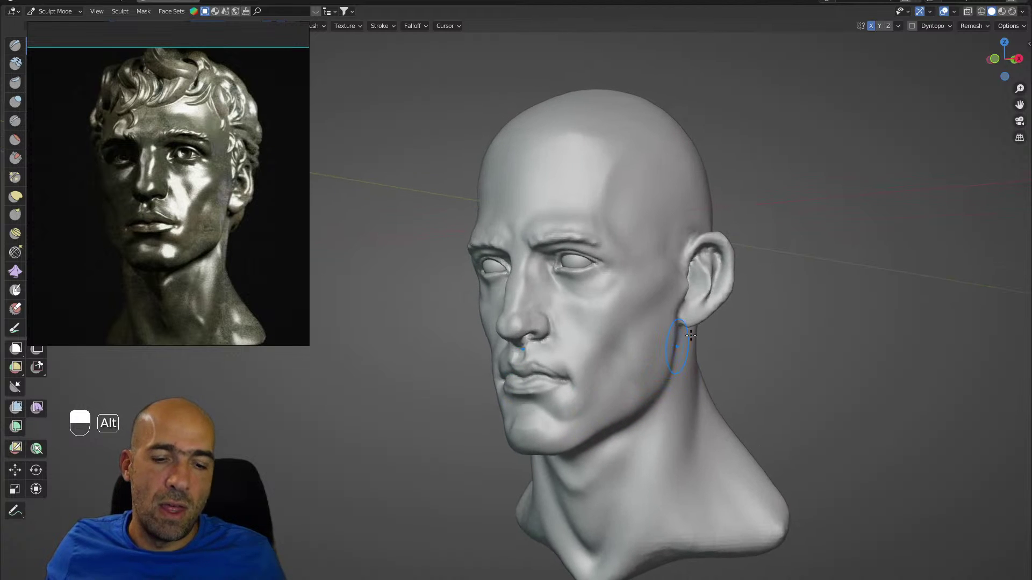
pyautogui.press('g')
pyautogui.press(']')
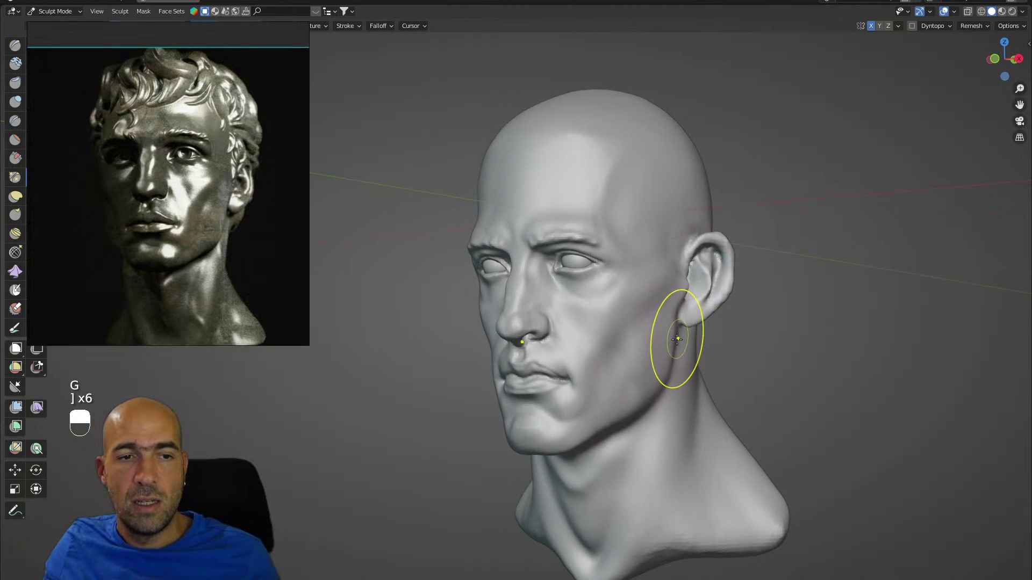
pyautogui.moveTo(686, 311); pyautogui.dragTo(701, 307)
# Hollow out the upper inner part of the ear beneath its rim with the Draw brush in subtract direction.
pyautogui.keyDown('alt'); pyautogui.moveTo(752, 290); pyautogui.dragTo(656, 350); pyautogui.keyUp('alt')
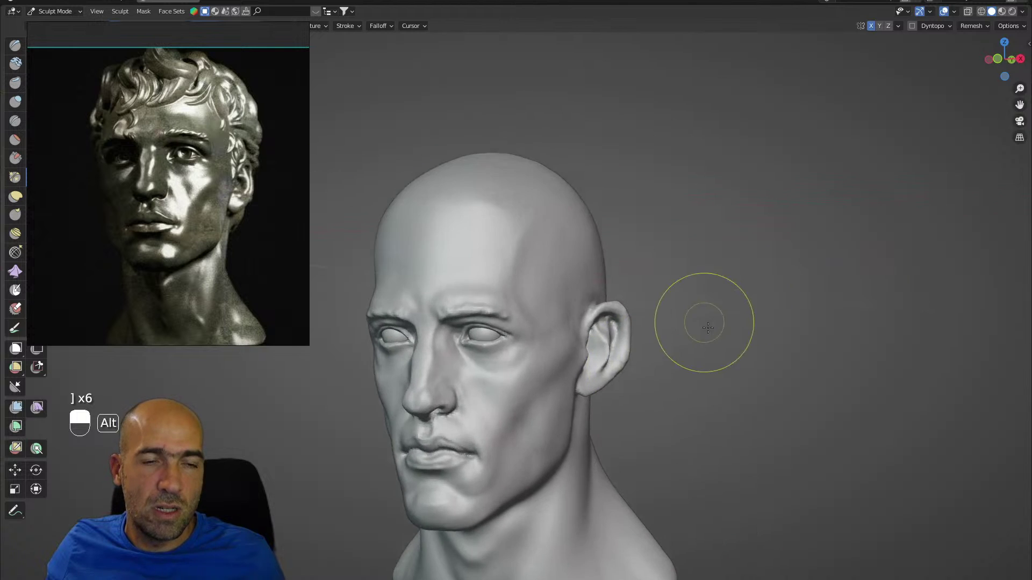
pyautogui.moveTo(705, 322)
pyautogui.keyDown('alt'); pyautogui.mouseDown()
pyautogui.moveTo(658, 336)
pyautogui.moveTo(692, 317)
pyautogui.moveTo(618, 323)
pyautogui.moveTo(685, 321)
pyautogui.mouseUp(); pyautogui.keyUp('alt')
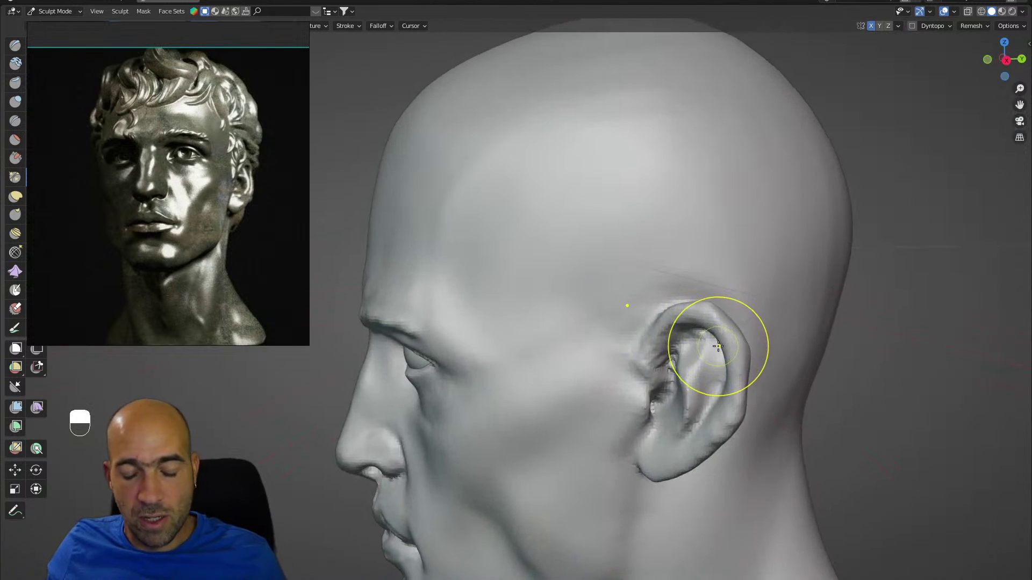
pyautogui.press('1')
pyautogui.press('[')
pyautogui.press('[')
pyautogui.press('[')
pyautogui.press('[')
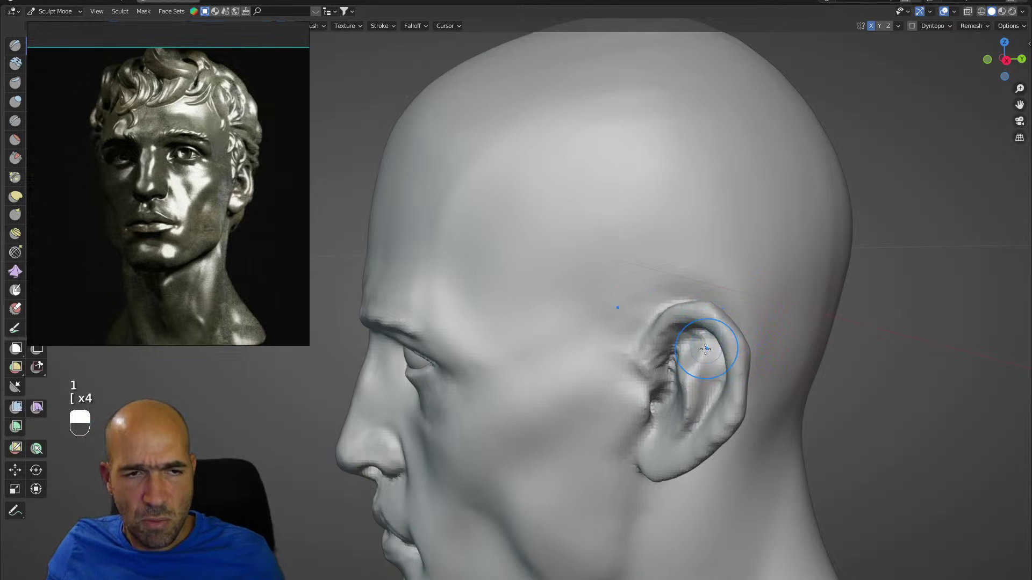
pyautogui.moveTo(705, 349); pyautogui.dragTo(680, 311, button='middle')
pyautogui.moveTo(693, 351)
pyautogui.keyDown('ctrl'); pyautogui.keyDown('alt'); pyautogui.mouseDown()
pyautogui.moveTo(686, 339)
pyautogui.moveTo(799, 319)
pyautogui.moveTo(764, 311)
pyautogui.mouseUp(); pyautogui.keyUp('alt'); pyautogui.keyUp('ctrl')
pyautogui.press('1')
pyautogui.press('`')
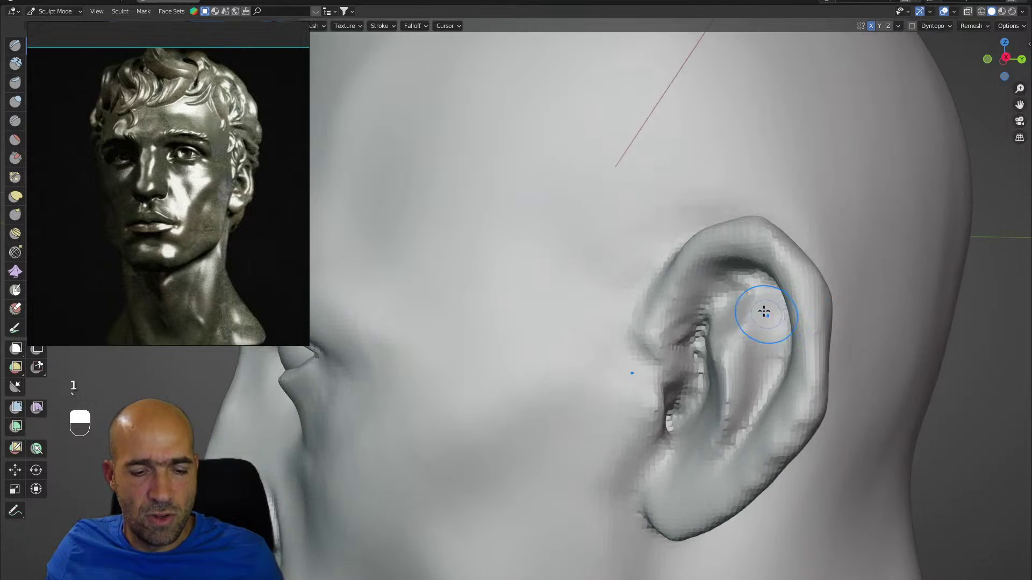
pyautogui.press('x')
pyautogui.keyDown('alt'); pyautogui.moveTo(685, 319); pyautogui.dragTo(697, 278); pyautogui.keyUp('alt')
pyautogui.moveTo(700, 317)
pyautogui.keyDown('ctrl'); pyautogui.mouseDown()
pyautogui.moveTo(732, 286)
pyautogui.moveTo(766, 286)
pyautogui.moveTo(740, 272)
pyautogui.moveTo(754, 271)
pyautogui.moveTo(806, 330)
pyautogui.moveTo(787, 346)
pyautogui.moveTo(792, 387)
pyautogui.mouseUp(); pyautogui.keyUp('ctrl')
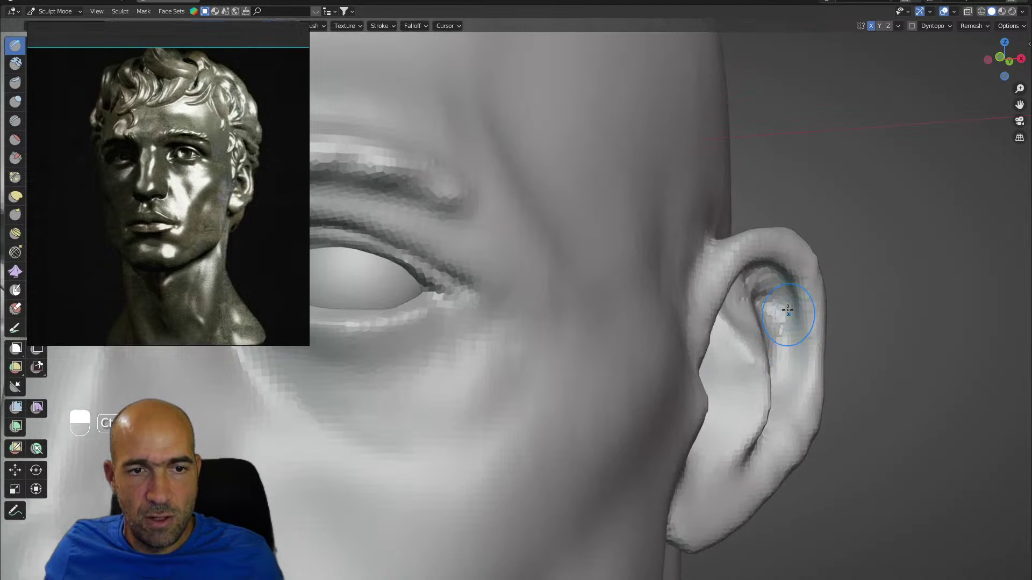
# Carve the groove along the inside of the ear's outer rim down towards the earlobe.
pyautogui.moveTo(792, 308)
pyautogui.keyDown('ctrl'); pyautogui.mouseDown()
pyautogui.moveTo(797, 395)
pyautogui.moveTo(774, 430)
pyautogui.mouseUp(); pyautogui.keyUp('ctrl')
pyautogui.keyDown('alt'); pyautogui.moveTo(784, 376); pyautogui.dragTo(761, 391); pyautogui.keyUp('alt')
pyautogui.moveTo(792, 306)
pyautogui.keyDown('ctrl'); pyautogui.mouseDown()
pyautogui.moveTo(794, 402)
pyautogui.moveTo(774, 463)
pyautogui.mouseUp(); pyautogui.keyUp('ctrl')
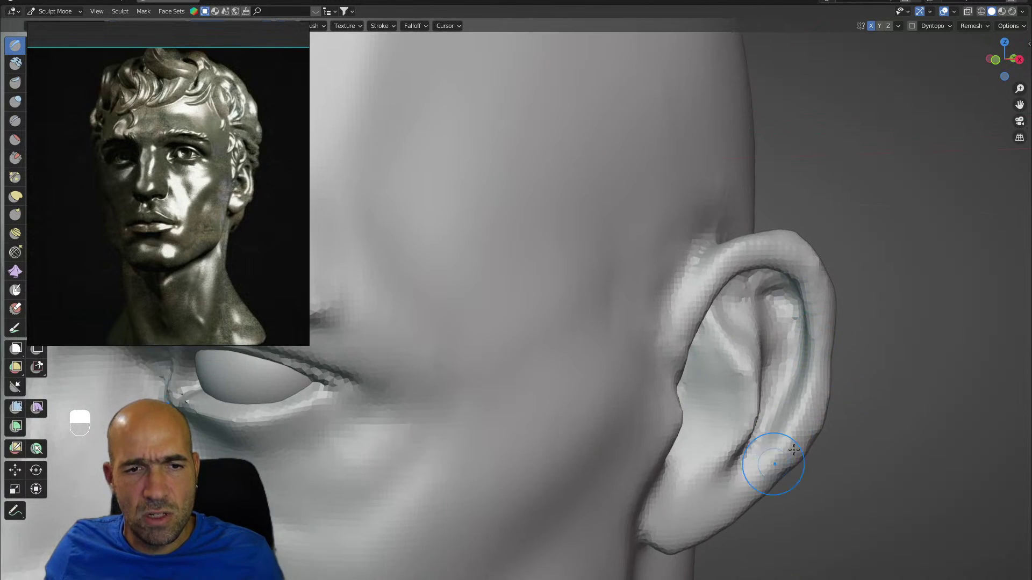
# Reshape the ear's inner fold and the transition in front of the earlobe with an enlarged Grab brush.
pyautogui.moveTo(876, 382)
pyautogui.keyDown('alt'); pyautogui.mouseDown()
pyautogui.moveTo(838, 386)
pyautogui.moveTo(807, 443)
pyautogui.mouseUp(); pyautogui.keyUp('alt')
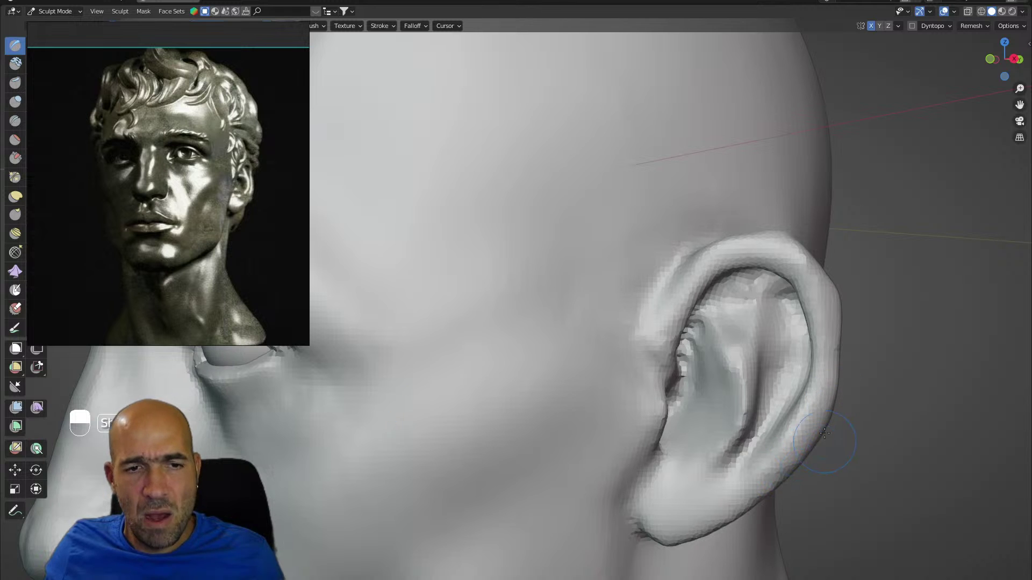
pyautogui.keyDown('alt'); pyautogui.moveTo(854, 420); pyautogui.dragTo(765, 368); pyautogui.keyUp('alt')
pyautogui.press('g')
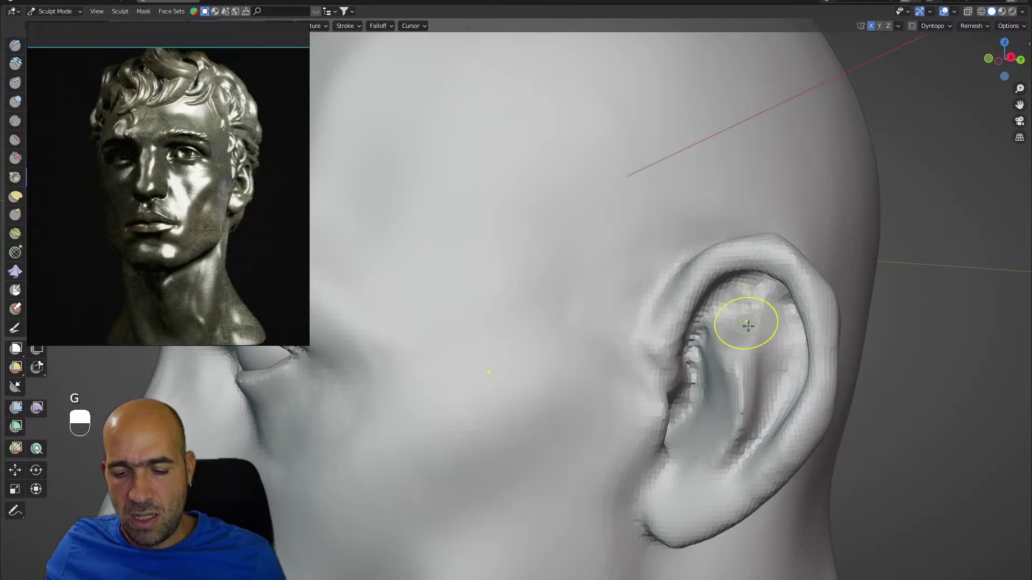
pyautogui.press(']')
pyautogui.press(']')
pyautogui.press(']')
pyautogui.press(']')
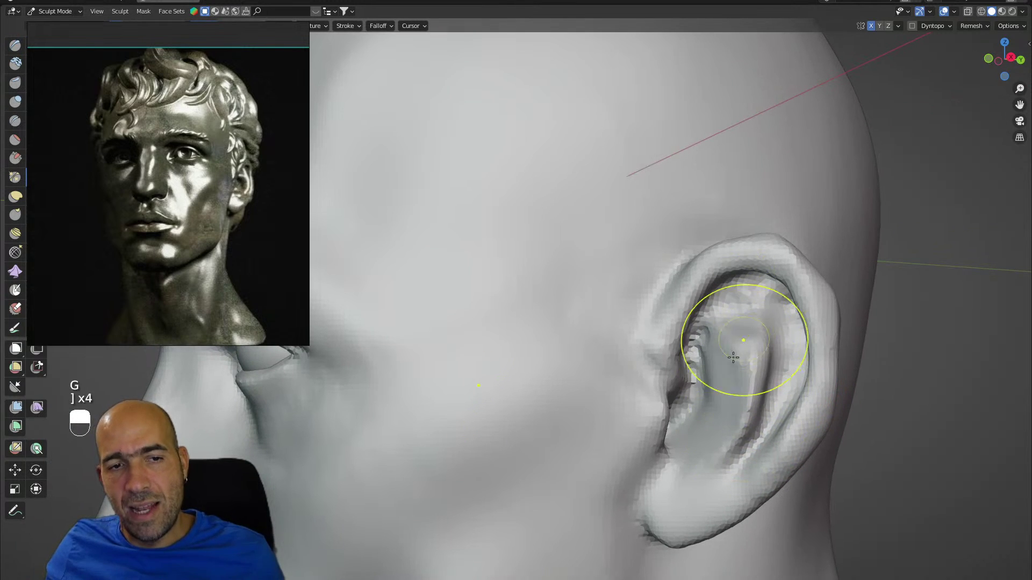
pyautogui.moveTo(743, 436); pyautogui.dragTo(748, 450)
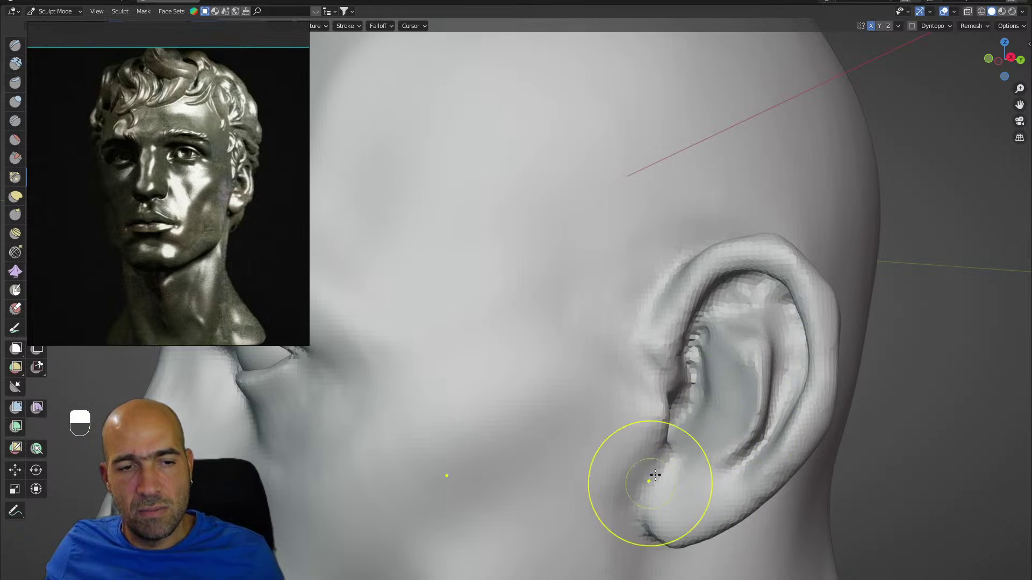
pyautogui.moveTo(655, 473)
pyautogui.mouseDown()
pyautogui.moveTo(672, 464)
pyautogui.moveTo(666, 399)
pyautogui.mouseUp()
# Leave sculpting the head, add a UV sphere over the skull in Object Mode and enter Sculpt Mode on it.
pyautogui.scroll(-5, 679, 405)
pyautogui.moveTo(679, 405)
pyautogui.keyDown('alt'); pyautogui.mouseDown()
pyautogui.moveTo(659, 417)
pyautogui.moveTo(666, 403)
pyautogui.mouseUp(); pyautogui.keyUp('alt')
pyautogui.keyDown('alt'); pyautogui.moveTo(593, 386); pyautogui.dragTo(592, 405); pyautogui.keyUp('alt')
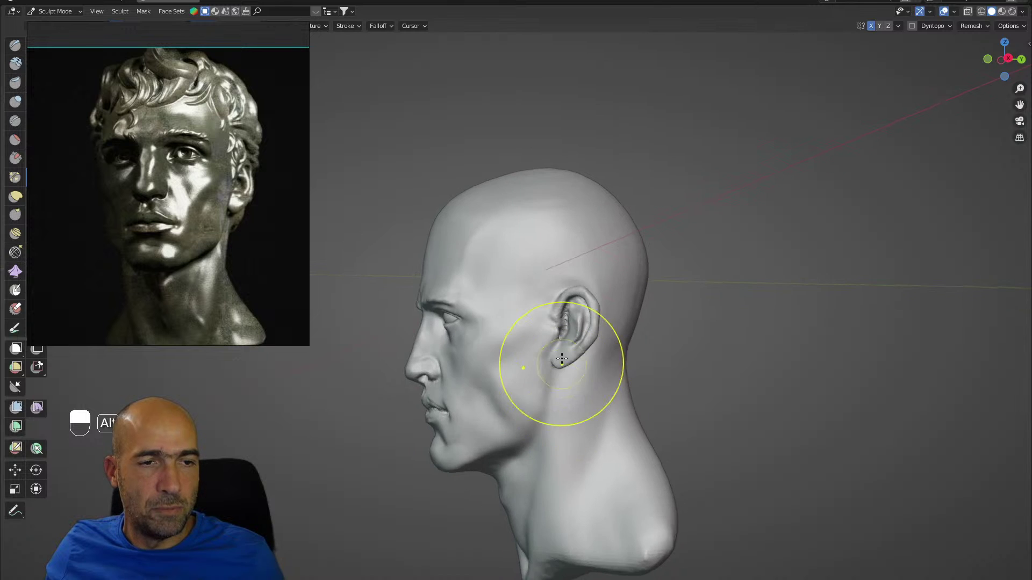
pyautogui.moveTo(560, 387)
pyautogui.keyDown('alt'); pyautogui.mouseDown(button='middle')
pyautogui.moveTo(650, 384)
pyautogui.moveTo(718, 316)
pyautogui.moveTo(836, 323)
pyautogui.moveTo(797, 338)
pyautogui.moveTo(755, 322)
pyautogui.moveTo(783, 315)
pyautogui.moveTo(771, 279)
pyautogui.moveTo(794, 285)
pyautogui.mouseUp(button='middle'); pyautogui.keyUp('alt')
pyautogui.scroll(3, 756, 322)
pyautogui.hotkey('ctrl', 'Tab')
pyautogui.click(751, 283)
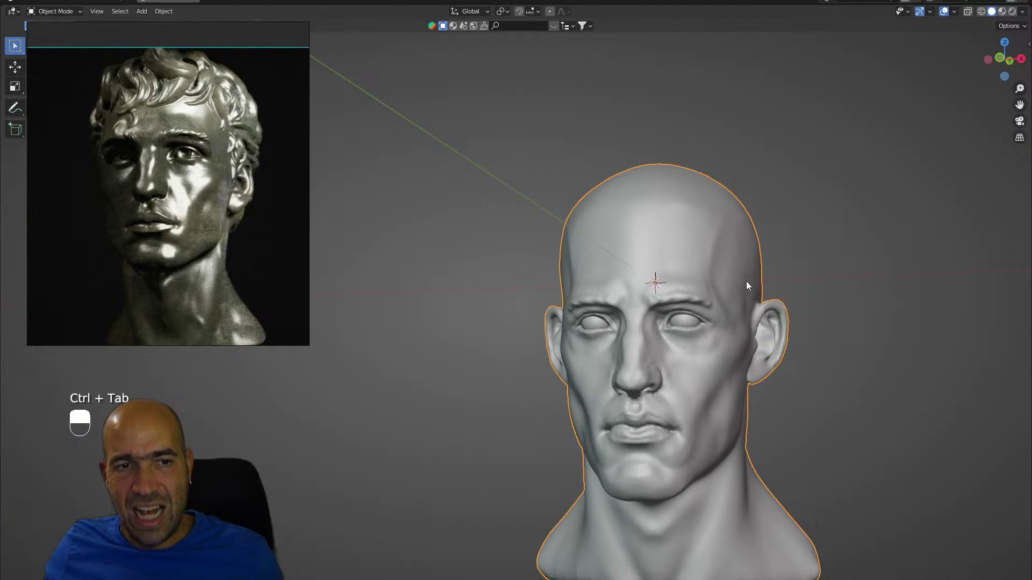
pyautogui.scroll(3, 763, 306)
pyautogui.hotkey('shift', 'a')
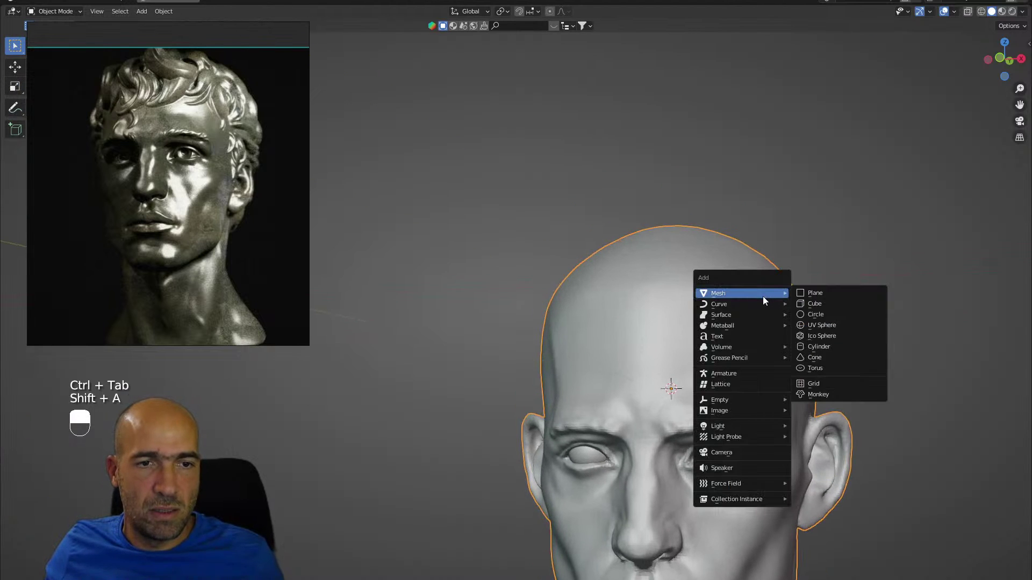
pyautogui.click(834, 327)
pyautogui.scroll(-1, 796, 298)
pyautogui.hotkey('ctrl', 'Tab')
pyautogui.click(768, 393)
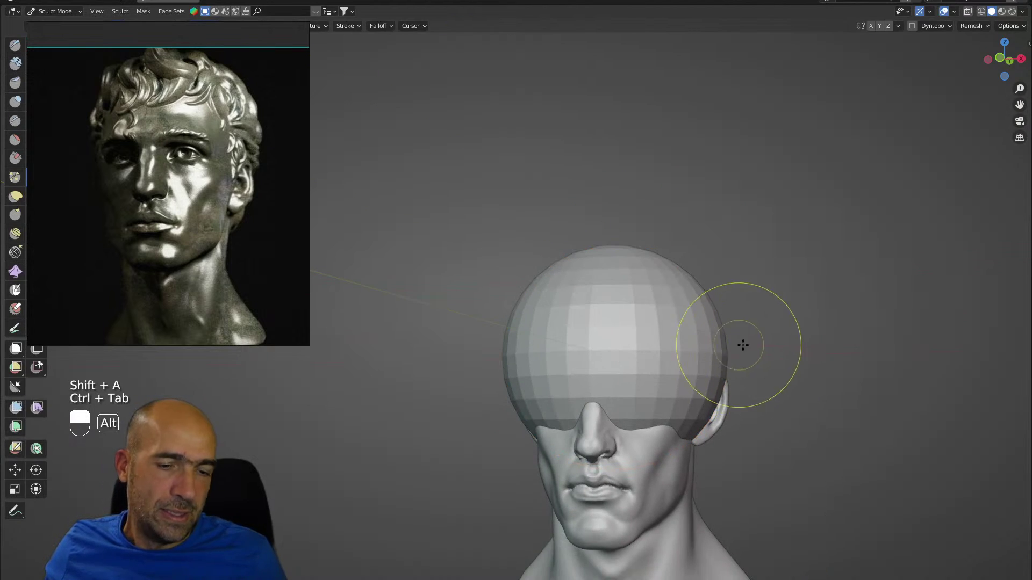
# Pull the sphere into a skullcap above the brows with a greatly enlarged Grab brush, forming the basic hair volume.
pyautogui.keyDown('alt'); pyautogui.moveTo(737, 340); pyautogui.dragTo(703, 253, button='middle'); pyautogui.keyUp('alt')
pyautogui.press('g')
pyautogui.press(']')
pyautogui.press(']')
pyautogui.press(']')
pyautogui.press(']')
pyautogui.press(']')
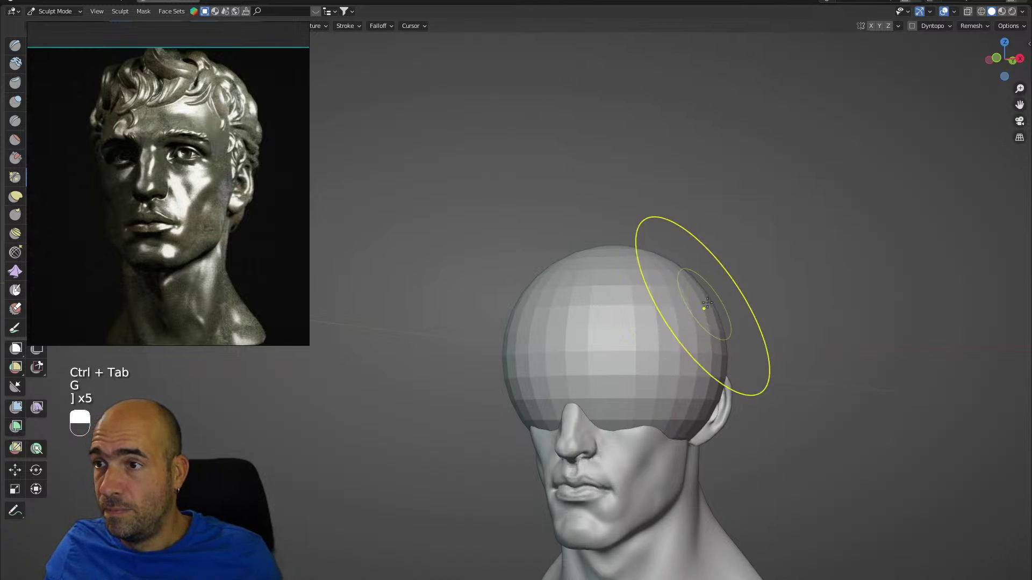
pyautogui.keyDown('alt'); pyautogui.moveTo(679, 323); pyautogui.dragTo(738, 272, button='middle'); pyautogui.keyUp('alt')
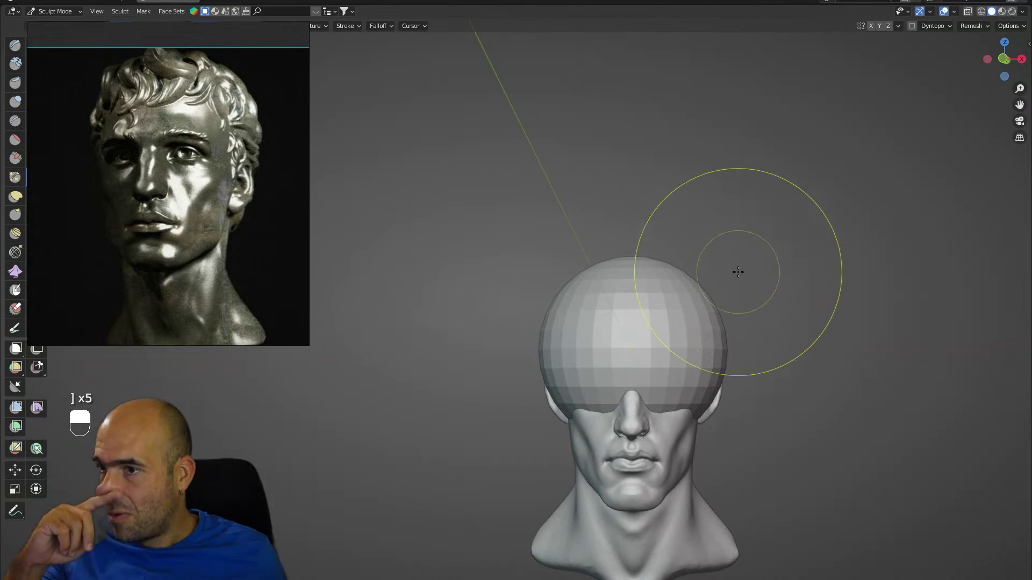
pyautogui.keyDown('alt'); pyautogui.moveTo(836, 256); pyautogui.dragTo(888, 282, button='middle'); pyautogui.keyUp('alt')
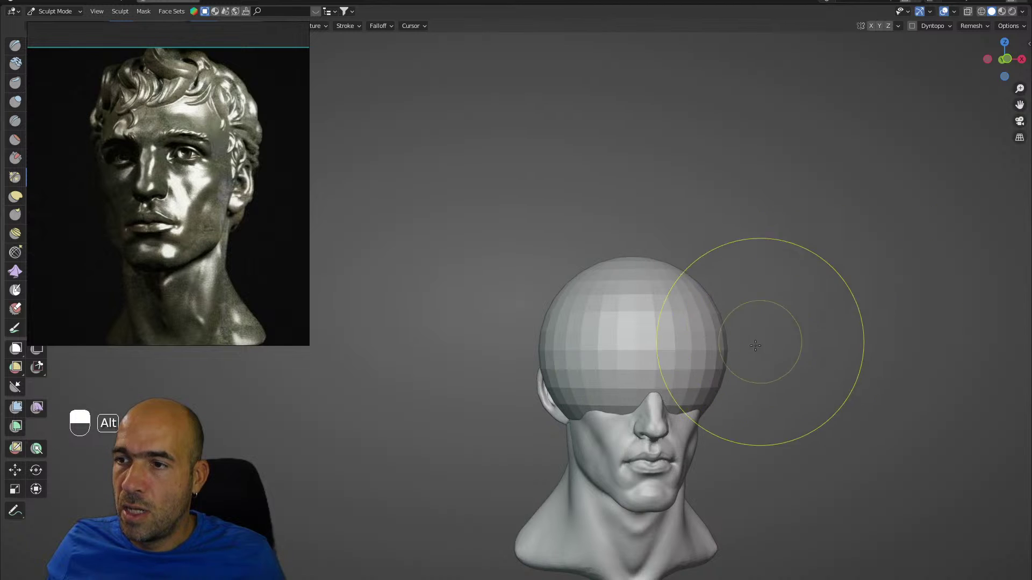
pyautogui.moveTo(760, 340)
pyautogui.keyDown('alt'); pyautogui.mouseDown(button='middle')
pyautogui.moveTo(599, 385)
pyautogui.moveTo(666, 341)
pyautogui.moveTo(654, 373)
pyautogui.moveTo(749, 403)
pyautogui.moveTo(702, 414)
pyautogui.mouseUp(button='middle'); pyautogui.keyUp('alt')
pyautogui.moveTo(732, 381)
pyautogui.keyDown('alt'); pyautogui.mouseDown(button='middle')
pyautogui.moveTo(598, 343)
pyautogui.moveTo(648, 357)
pyautogui.moveTo(550, 356)
pyautogui.moveTo(619, 352)
pyautogui.moveTo(613, 329)
pyautogui.moveTo(582, 345)
pyautogui.moveTo(645, 339)
pyautogui.mouseUp(button='middle'); pyautogui.keyUp('alt')
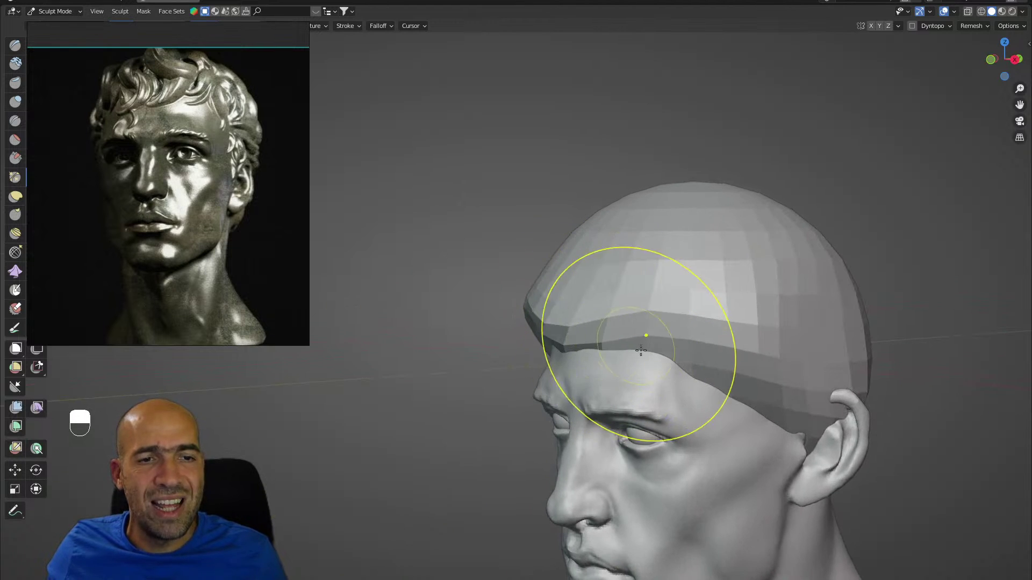
# Shape the cap's front edge into a receding hairline that arches over the temple and drops towards the ear.
pyautogui.moveTo(692, 369)
pyautogui.keyDown('alt'); pyautogui.mouseDown(button='middle')
pyautogui.moveTo(754, 323)
pyautogui.moveTo(702, 288)
pyautogui.mouseUp(button='middle'); pyautogui.keyUp('alt')
pyautogui.keyDown('alt'); pyautogui.moveTo(672, 322); pyautogui.dragTo(840, 312, button='middle'); pyautogui.keyUp('alt')
pyautogui.keyDown('alt'); pyautogui.moveTo(811, 353); pyautogui.dragTo(754, 378, button='middle'); pyautogui.keyUp('alt')
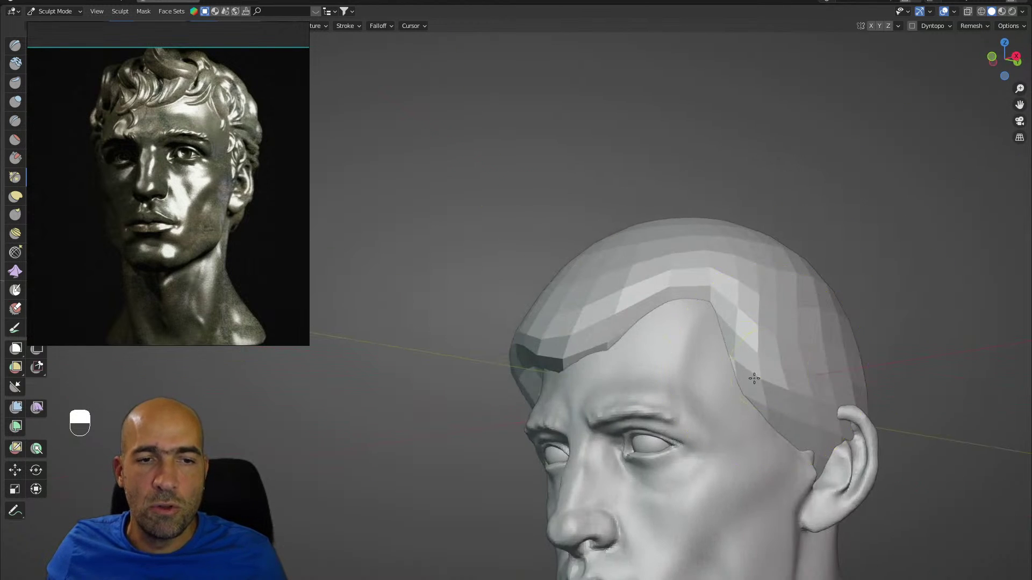
# Stretch the hair cap behind the ears and over the back of the skull down to the nape with the Grab brush.
pyautogui.moveTo(842, 415)
pyautogui.keyDown('alt'); pyautogui.mouseDown(button='middle')
pyautogui.moveTo(807, 419)
pyautogui.moveTo(864, 438)
pyautogui.moveTo(835, 414)
pyautogui.mouseUp(button='middle'); pyautogui.keyUp('alt')
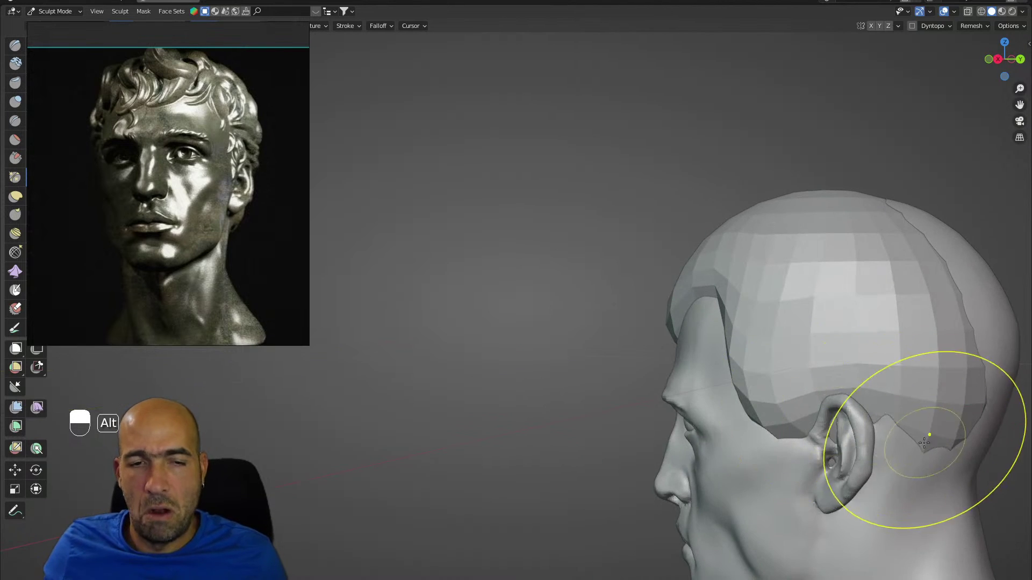
pyautogui.keyDown('alt'); pyautogui.moveTo(921, 421); pyautogui.dragTo(853, 323, button='middle'); pyautogui.keyUp('alt')
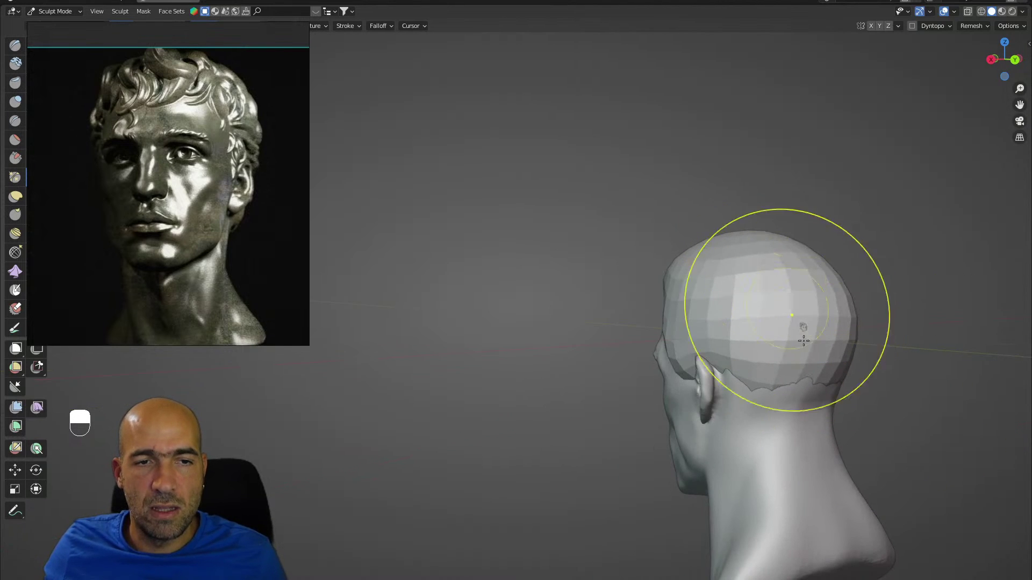
pyautogui.moveTo(810, 282); pyautogui.dragTo(783, 466, button='middle')
pyautogui.moveTo(720, 478)
pyautogui.keyDown('alt'); pyautogui.mouseDown(button='middle')
pyautogui.moveTo(691, 479)
pyautogui.moveTo(783, 449)
pyautogui.moveTo(886, 445)
pyautogui.moveTo(795, 440)
pyautogui.moveTo(817, 419)
pyautogui.moveTo(788, 387)
pyautogui.moveTo(799, 401)
pyautogui.moveTo(768, 427)
pyautogui.mouseUp(button='middle'); pyautogui.keyUp('alt')
# Adjust the hairline across the forehead and the side volume of the hair cap with the Grab brush.
pyautogui.moveTo(664, 343); pyautogui.dragTo(674, 323)
pyautogui.keyDown('alt'); pyautogui.moveTo(728, 368); pyautogui.dragTo(726, 334, button='middle'); pyautogui.keyUp('alt')
pyautogui.keyDown('ctrl'); pyautogui.keyDown('alt'); pyautogui.moveTo(726, 333); pyautogui.dragTo(745, 381, button='middle'); pyautogui.keyUp('alt'); pyautogui.keyUp('ctrl')
pyautogui.keyDown('alt'); pyautogui.moveTo(745, 381); pyautogui.dragTo(746, 269); pyautogui.keyUp('alt')
pyautogui.moveTo(745, 269)
pyautogui.keyDown('alt'); pyautogui.keyDown('shift'); pyautogui.mouseDown()
pyautogui.moveTo(743, 339)
pyautogui.moveTo(777, 317)
pyautogui.moveTo(752, 315)
pyautogui.mouseUp(); pyautogui.keyUp('shift'); pyautogui.keyUp('alt')
pyautogui.moveTo(800, 267); pyautogui.dragTo(780, 271)
pyautogui.keyDown('alt'); pyautogui.moveTo(721, 312); pyautogui.dragTo(774, 320); pyautogui.keyUp('alt')
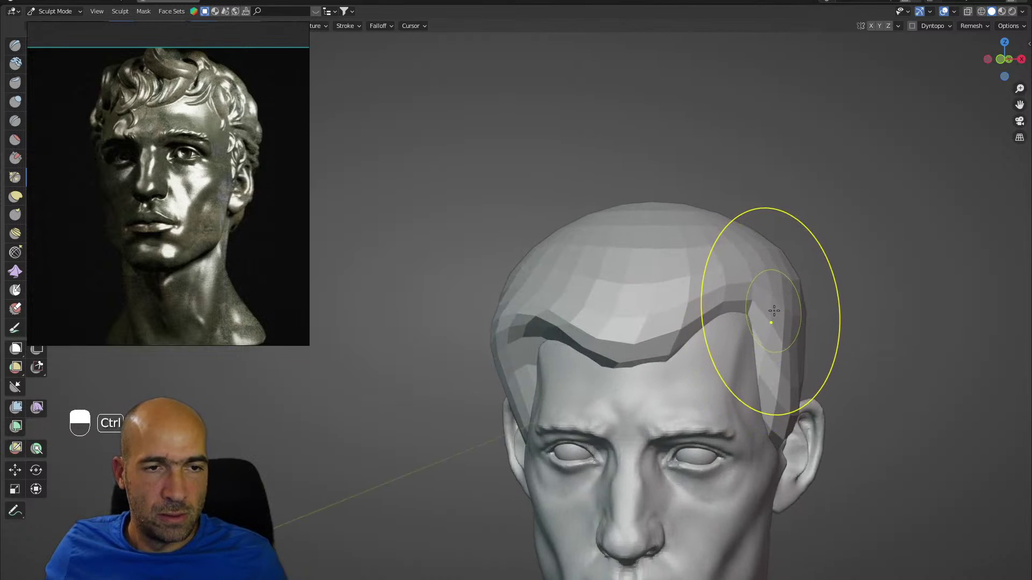
# Voxel remesh the hair cap and reduce the Grab brush to a much smaller size.
pyautogui.hotkey('ctrl', 'r')
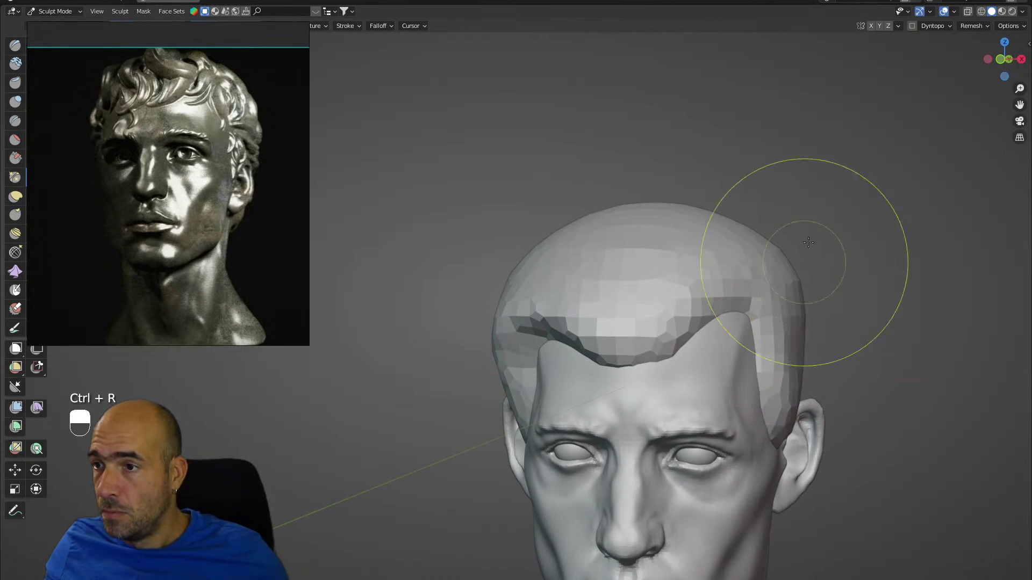
pyautogui.keyDown('alt'); pyautogui.keyDown('shift'); pyautogui.moveTo(719, 364); pyautogui.dragTo(795, 317); pyautogui.keyUp('shift'); pyautogui.keyUp('alt')
pyautogui.press('[')
pyautogui.press('[')
pyautogui.press('[')
pyautogui.press('[')
pyautogui.press('[')
pyautogui.press('[')
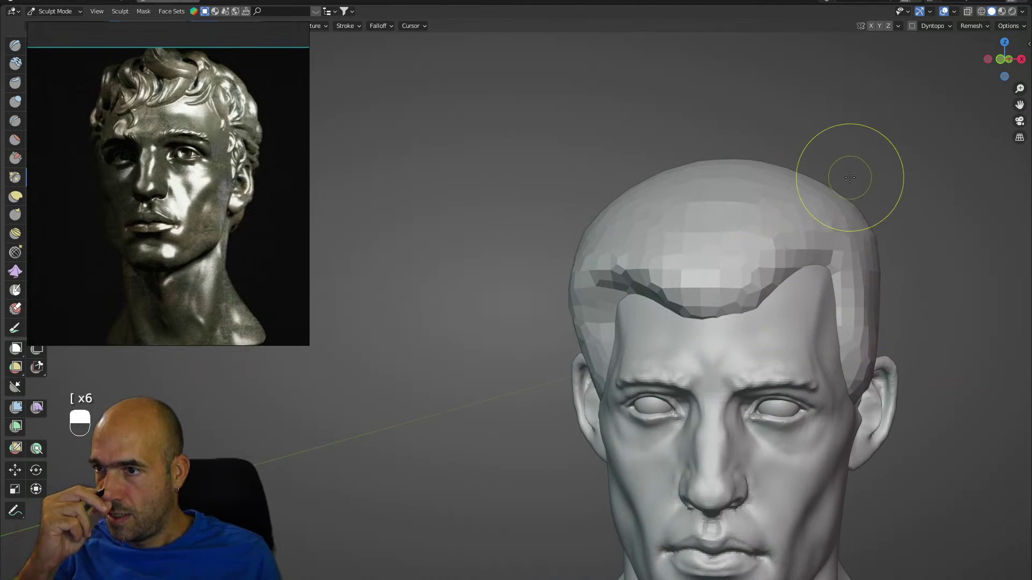
pyautogui.press('[')
pyautogui.press('[')
pyautogui.press('[')
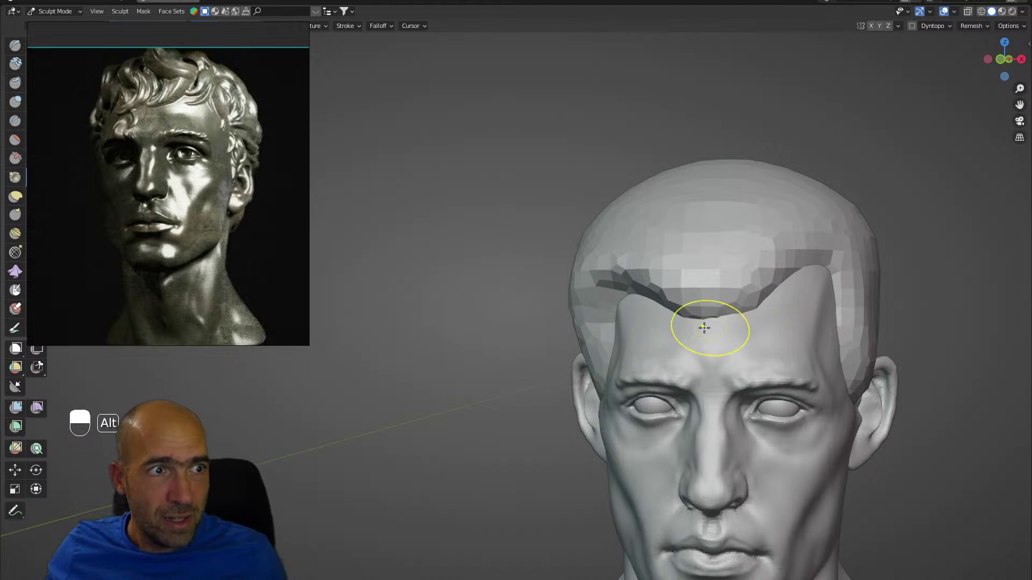
# Try reshaping the hairline's corner above the temple with the Grab brush, and undo those strokes.
pyautogui.keyDown('alt'); pyautogui.moveTo(704, 328); pyautogui.dragTo(678, 330); pyautogui.keyUp('alt')
pyautogui.moveTo(688, 334)
pyautogui.keyDown('ctrl'); pyautogui.keyDown('alt'); pyautogui.mouseDown()
pyautogui.moveTo(696, 343)
pyautogui.moveTo(691, 331)
pyautogui.moveTo(666, 328)
pyautogui.mouseUp(); pyautogui.keyUp('alt'); pyautogui.keyUp('ctrl')
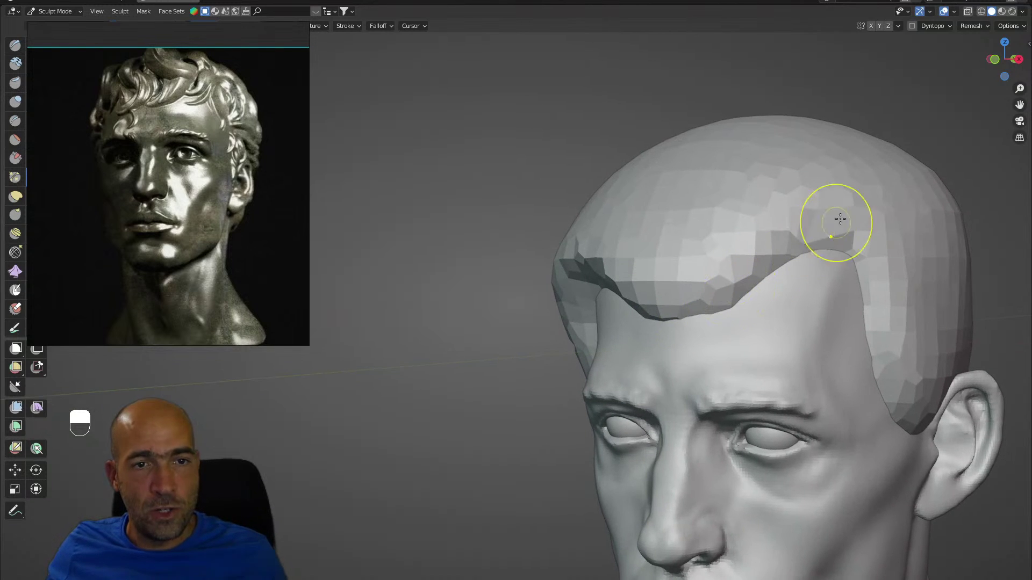
pyautogui.hotkey('ctrl', 'z')
pyautogui.hotkey('ctrl', 'z')
# Build a first hair lock on the side of the forehead hairline with the Draw brush, refining it with Grab.
pyautogui.press('1')
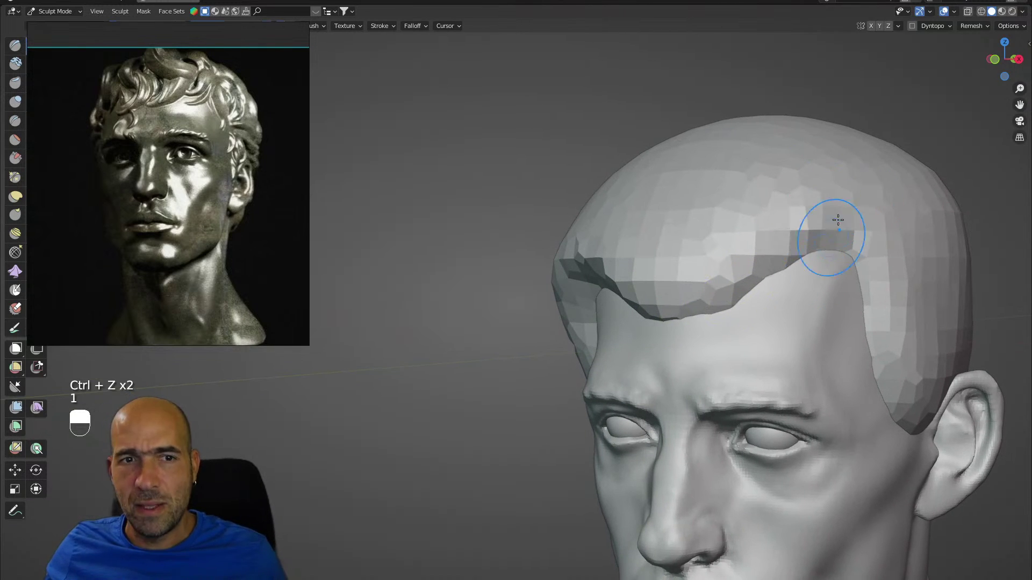
pyautogui.moveTo(831, 237)
pyautogui.mouseDown()
pyautogui.moveTo(812, 255)
pyautogui.moveTo(822, 238)
pyautogui.moveTo(794, 257)
pyautogui.moveTo(719, 272)
pyautogui.moveTo(695, 299)
pyautogui.moveTo(698, 276)
pyautogui.moveTo(712, 279)
pyautogui.moveTo(689, 292)
pyautogui.mouseUp()
pyautogui.press('g')
# Adjust the hair cap's voxel size for a finer mesh and remesh it.
pyautogui.hotkey('shift', 'r')
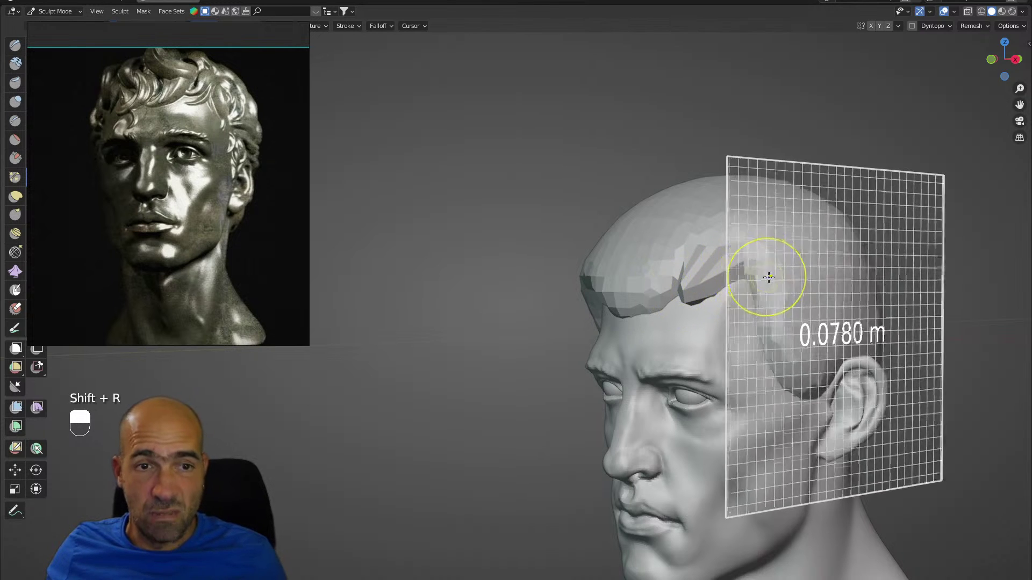
pyautogui.click(790, 282)
pyautogui.hotkey('ctrl', 'r')
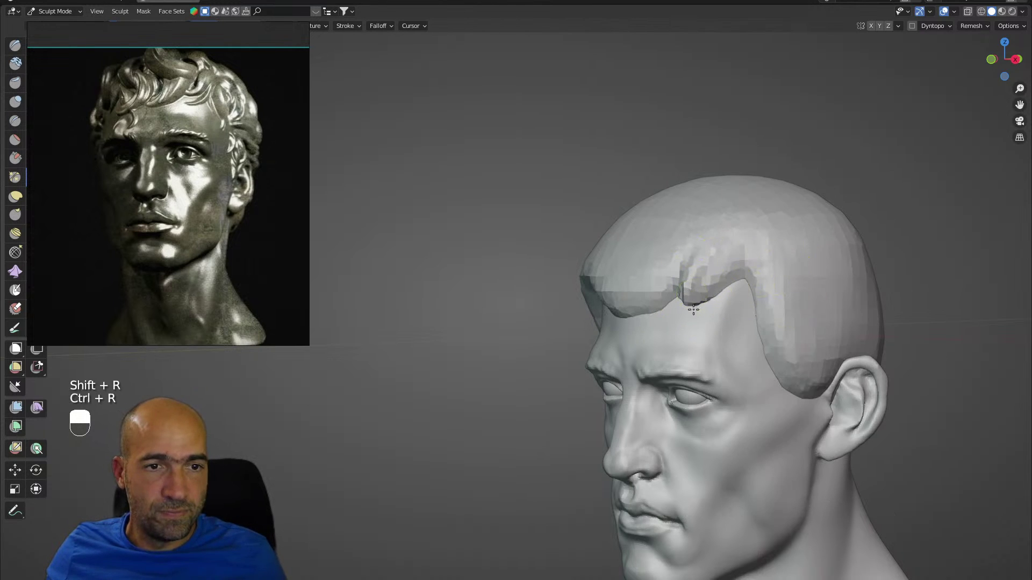
# Divide the fringe above the forehead into separate pointed locks with the Draw brush.
pyautogui.moveTo(719, 288)
pyautogui.mouseDown(button='middle')
pyautogui.moveTo(709, 278)
pyautogui.moveTo(725, 246)
pyautogui.moveTo(645, 300)
pyautogui.mouseUp(button='middle')
pyautogui.press('1')
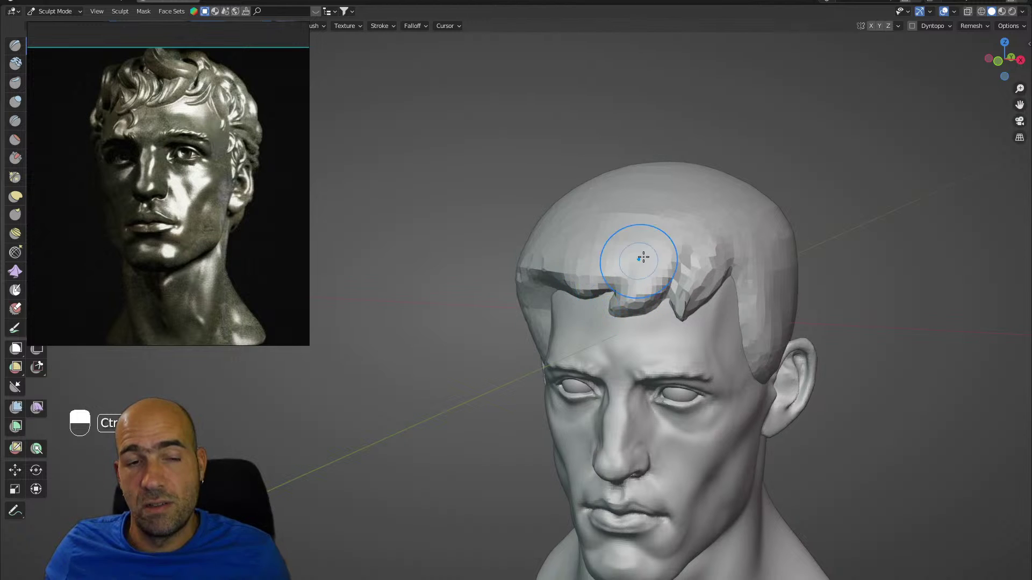
pyautogui.keyDown('alt'); pyautogui.moveTo(643, 283); pyautogui.dragTo(727, 267, button='middle'); pyautogui.keyUp('alt')
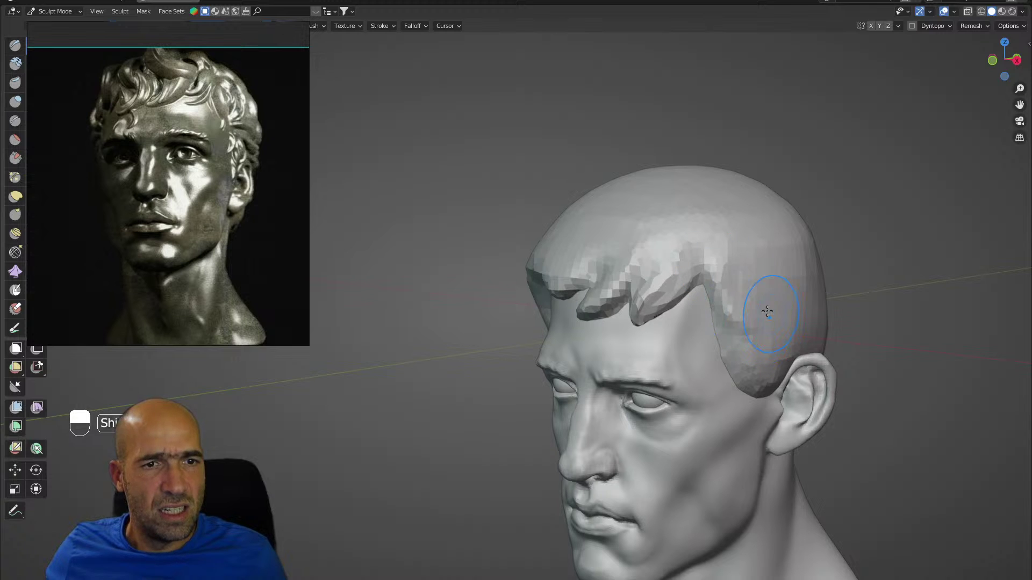
# Carve a notch into the hairline at the temple and define the neighbouring fringe locks with a smaller Draw brush.
pyautogui.moveTo(767, 312); pyautogui.dragTo(660, 278, button='middle')
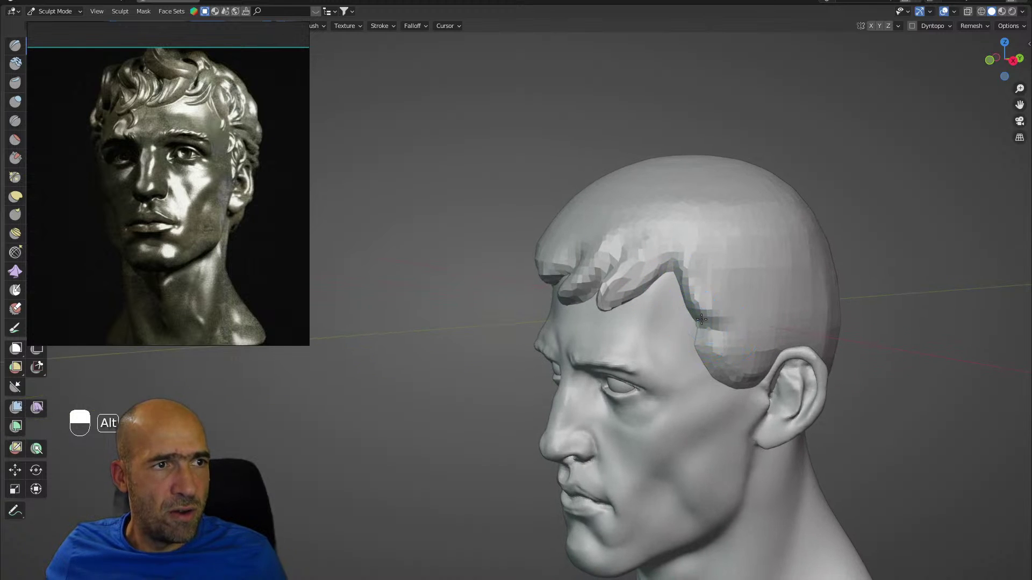
pyautogui.moveTo(701, 320)
pyautogui.keyDown('alt'); pyautogui.mouseDown()
pyautogui.moveTo(720, 314)
pyautogui.moveTo(704, 301)
pyautogui.mouseUp(); pyautogui.keyUp('alt')
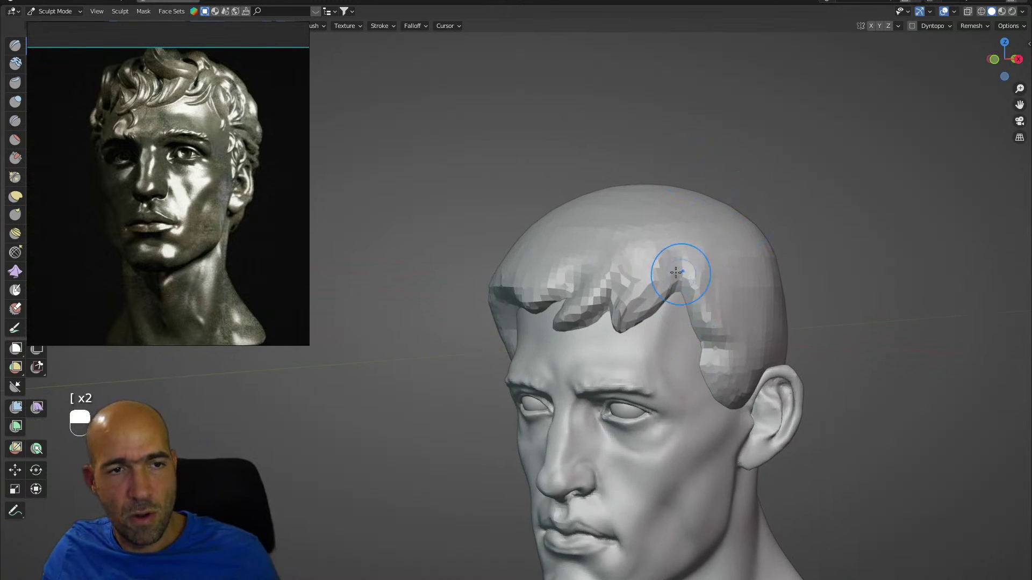
pyautogui.moveTo(621, 320)
pyautogui.keyDown('alt'); pyautogui.mouseDown()
pyautogui.moveTo(627, 288)
pyautogui.moveTo(640, 288)
pyautogui.moveTo(600, 284)
pyautogui.moveTo(604, 250)
pyautogui.mouseUp(); pyautogui.keyUp('alt')
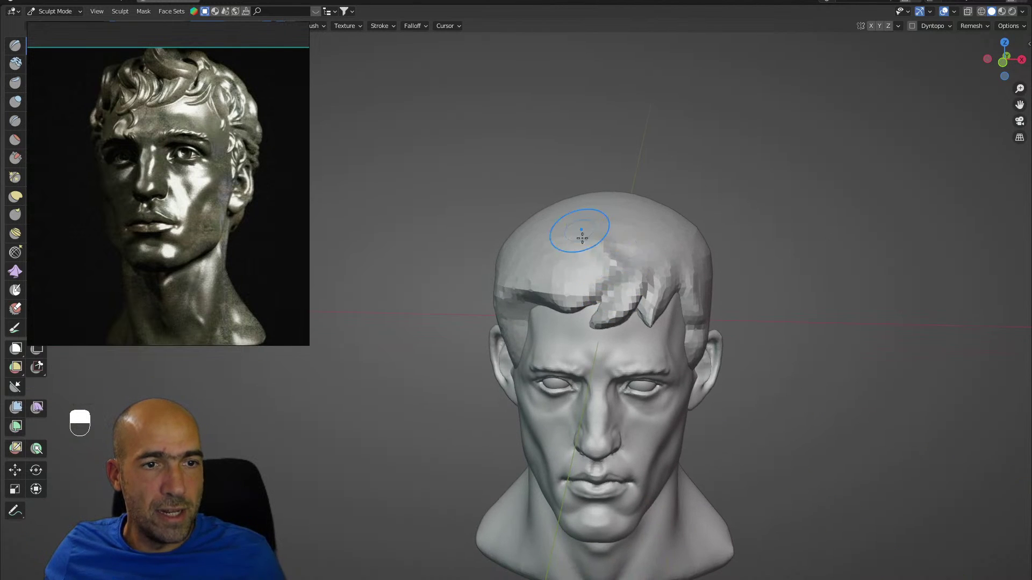
# Carve a deep parting above the central forehead lock with the Draw brush in subtract direction.
pyautogui.moveTo(646, 261); pyautogui.dragTo(621, 226, button='middle')
pyautogui.keyDown('ctrl'); pyautogui.moveTo(629, 261); pyautogui.dragTo(615, 288); pyautogui.keyUp('ctrl')
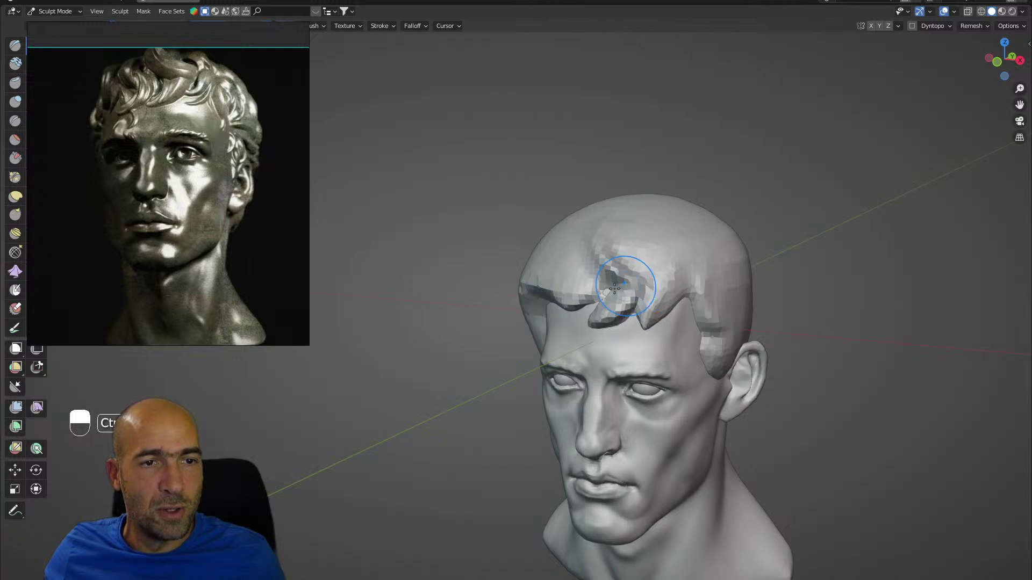
pyautogui.moveTo(623, 303)
pyautogui.mouseDown(button='middle')
pyautogui.moveTo(571, 281)
pyautogui.moveTo(564, 322)
pyautogui.mouseUp(button='middle')
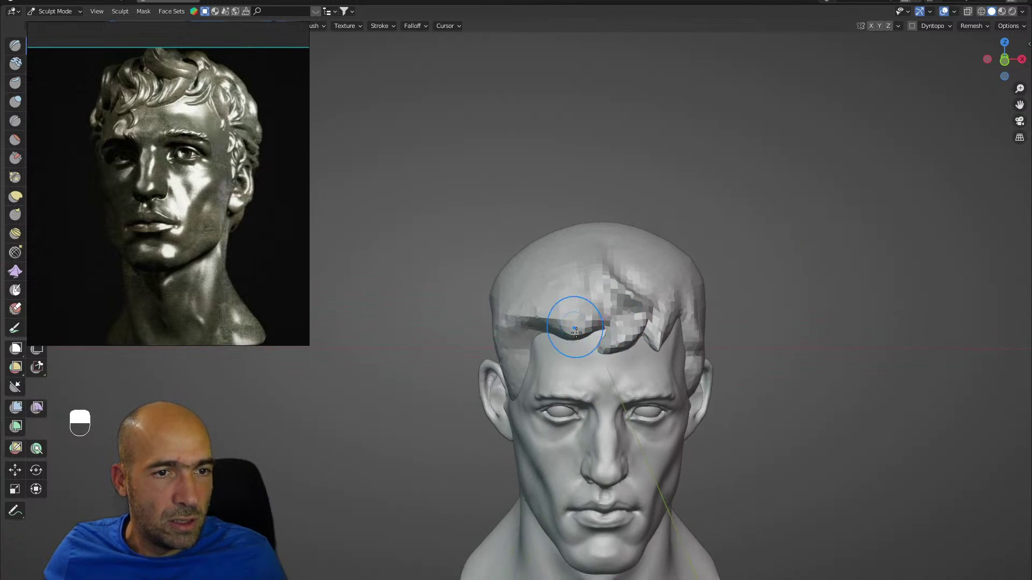
# Pull a lock tip down from the opposite side of the fringe onto the forehead with the Grab brush.
pyautogui.press('g')
pyautogui.moveTo(576, 336); pyautogui.dragTo(571, 344)
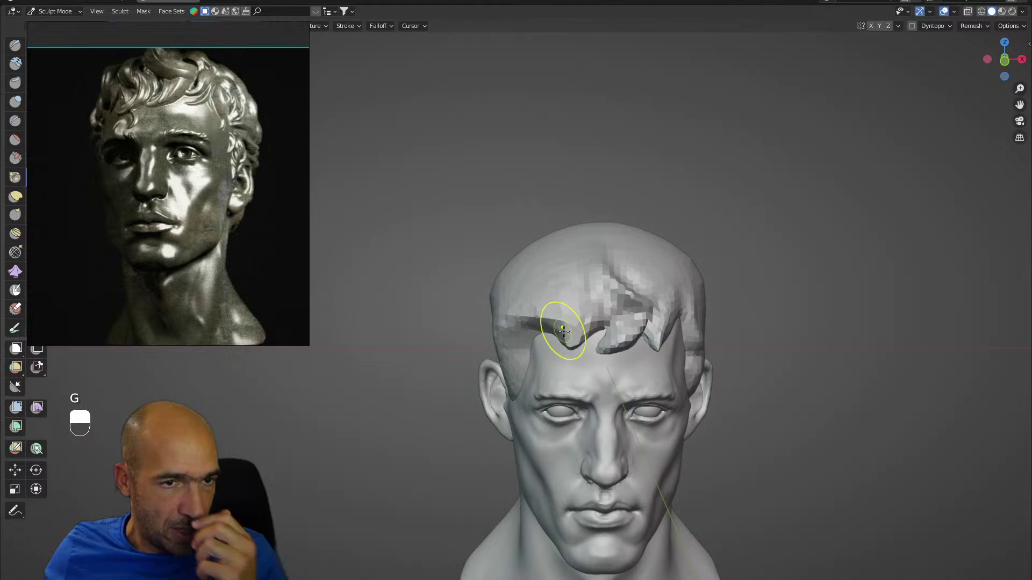
pyautogui.moveTo(767, 323); pyautogui.dragTo(666, 299, button='middle')
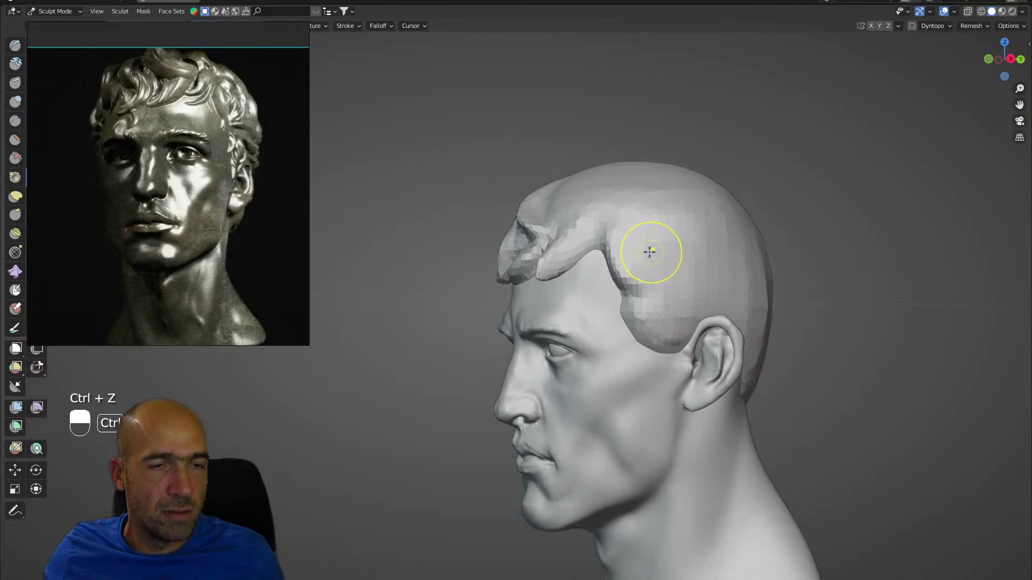
# Shape the side hair and the pointed sideburn in front of the ear with the Draw brush.
pyautogui.press('1')
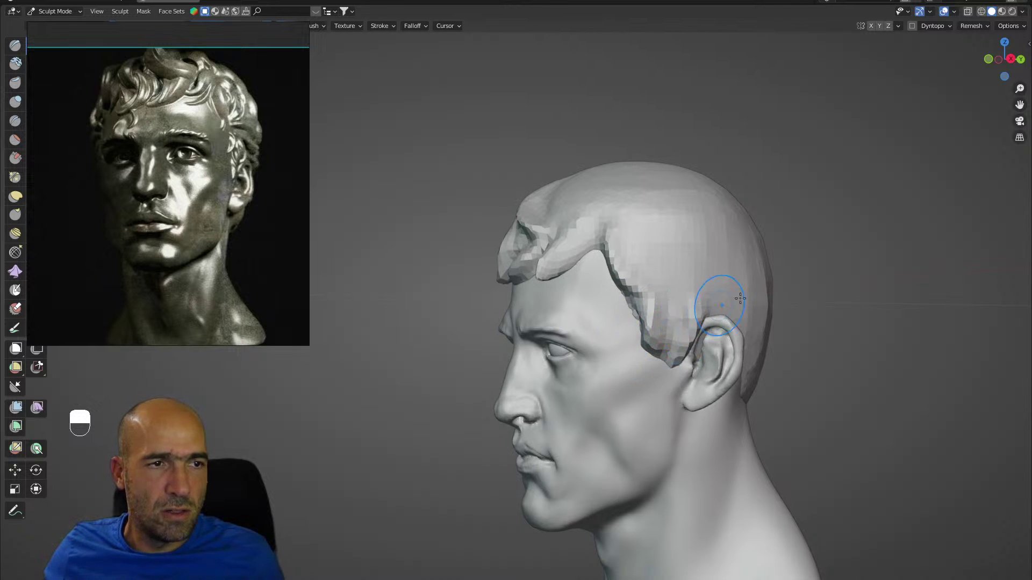
pyautogui.moveTo(740, 298); pyautogui.dragTo(679, 278, button='middle')
pyautogui.moveTo(676, 273)
pyautogui.mouseDown()
pyautogui.moveTo(759, 312)
pyautogui.moveTo(744, 324)
pyautogui.moveTo(765, 327)
pyautogui.moveTo(765, 317)
pyautogui.mouseUp()
# Build up chunky hair locks over the opposite temple and fringe with the Draw brush, carving grooves between them.
pyautogui.moveTo(674, 242); pyautogui.dragTo(595, 261)
pyautogui.moveTo(666, 220)
pyautogui.mouseDown()
pyautogui.moveTo(638, 265)
pyautogui.moveTo(620, 244)
pyautogui.mouseUp()
pyautogui.keyDown('ctrl'); pyautogui.moveTo(659, 239); pyautogui.dragTo(664, 272); pyautogui.keyUp('ctrl')
pyautogui.moveTo(639, 266)
pyautogui.keyDown('alt'); pyautogui.mouseDown()
pyautogui.moveTo(611, 272)
pyautogui.moveTo(635, 287)
pyautogui.moveTo(636, 306)
pyautogui.mouseUp(); pyautogui.keyUp('alt')
pyautogui.moveTo(633, 285)
pyautogui.keyDown('alt'); pyautogui.mouseDown()
pyautogui.moveTo(618, 278)
pyautogui.moveTo(632, 277)
pyautogui.mouseUp(); pyautogui.keyUp('alt')
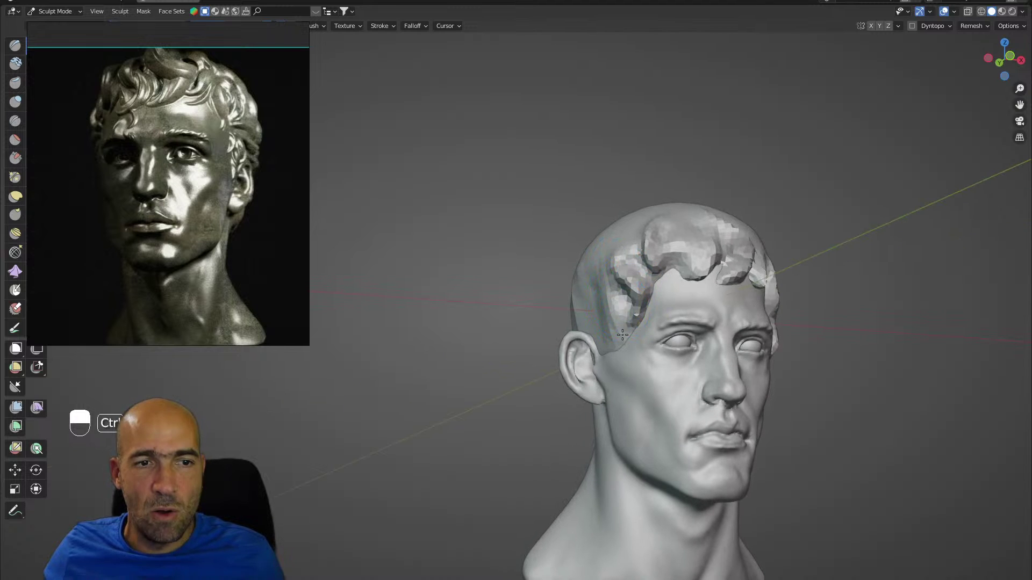
pyautogui.keyDown('alt'); pyautogui.moveTo(688, 316); pyautogui.dragTo(679, 275); pyautogui.keyUp('alt')
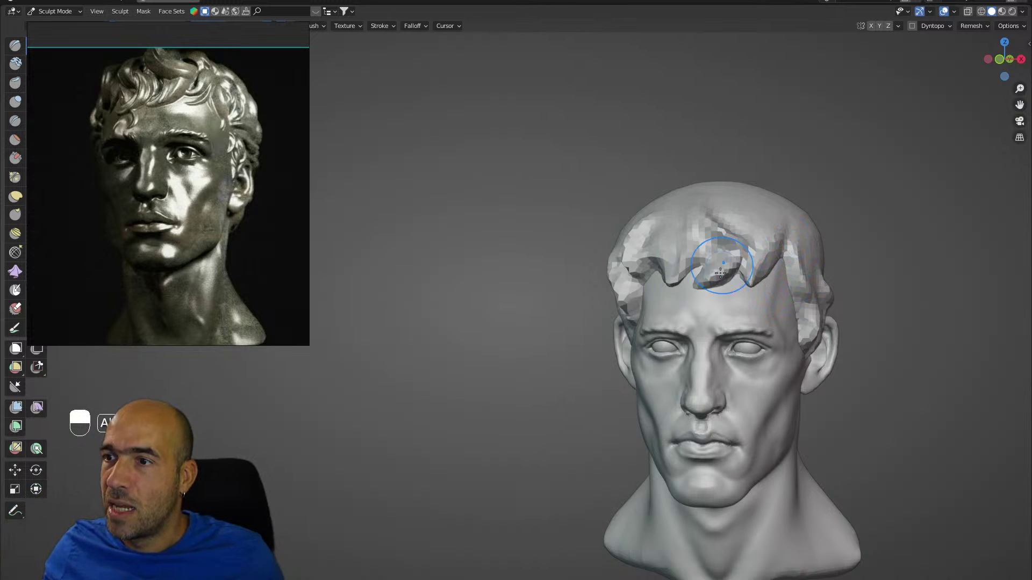
# Shape the chunky fringe locks over the left side of the forehead with a smaller Draw brush, carving grooves between them.
pyautogui.moveTo(712, 304)
pyautogui.keyDown('alt'); pyautogui.mouseDown()
pyautogui.moveTo(675, 306)
pyautogui.moveTo(704, 295)
pyautogui.moveTo(712, 313)
pyautogui.moveTo(772, 238)
pyautogui.mouseUp(); pyautogui.keyUp('alt')
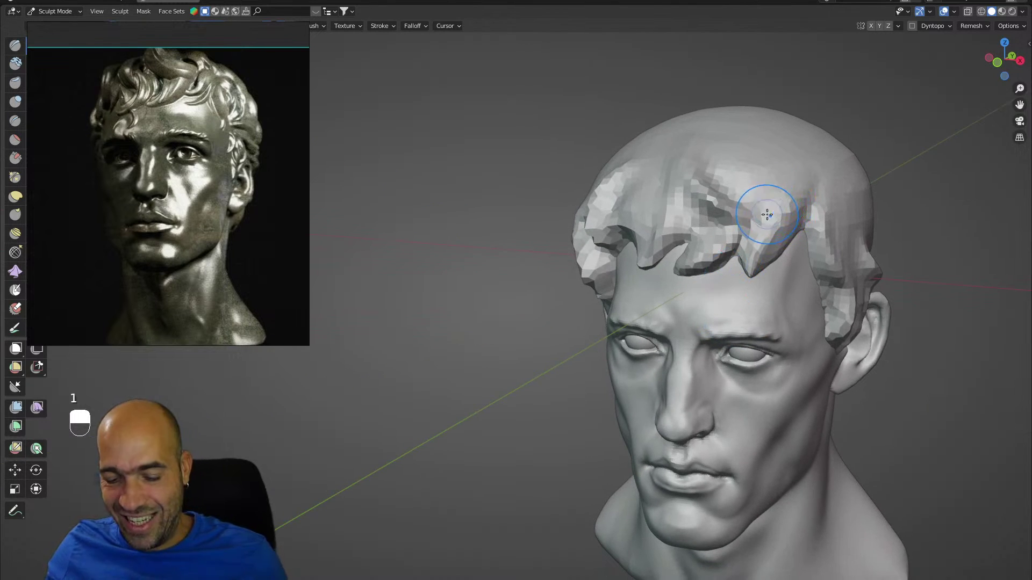
pyautogui.press('[')
pyautogui.press('[')
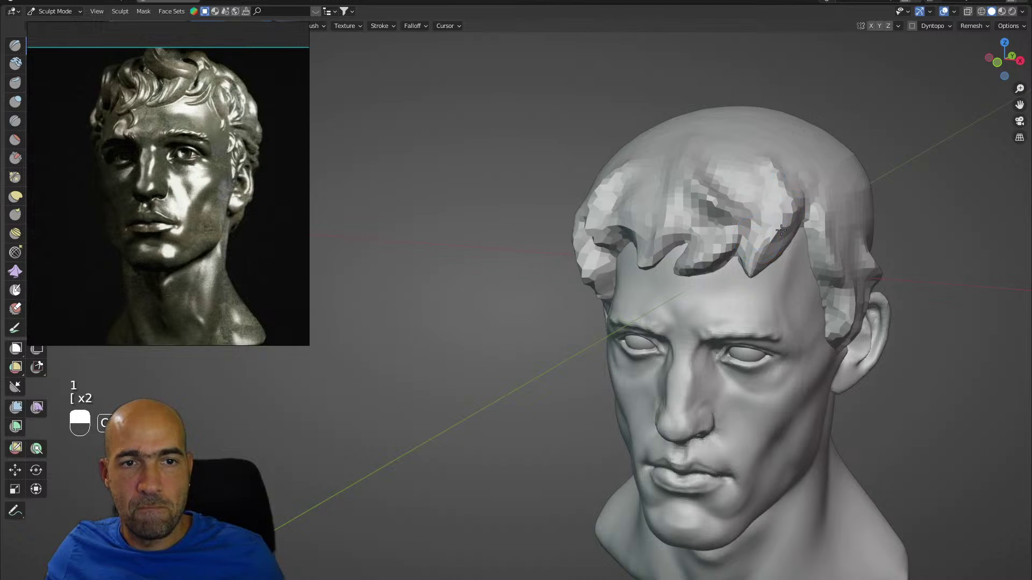
pyautogui.press('c')
pyautogui.keyDown('ctrl'); pyautogui.moveTo(774, 164); pyautogui.dragTo(739, 232); pyautogui.keyUp('ctrl')
pyautogui.keyDown('alt'); pyautogui.moveTo(731, 226); pyautogui.dragTo(734, 258); pyautogui.keyUp('alt')
pyautogui.moveTo(762, 156); pyautogui.dragTo(745, 202)
# Sculpt chunky locks over the right temple and down to the sideburn with the Draw brush, carving gaps in subtract direction.
pyautogui.keyDown('alt'); pyautogui.moveTo(650, 180); pyautogui.dragTo(668, 177); pyautogui.keyUp('alt')
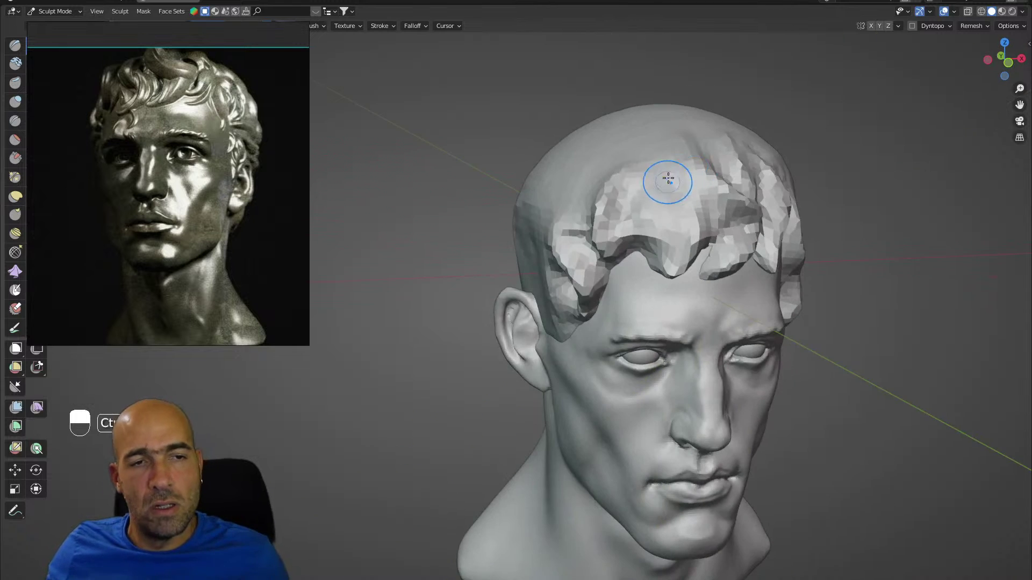
pyautogui.moveTo(666, 215)
pyautogui.keyDown('alt'); pyautogui.mouseDown()
pyautogui.moveTo(678, 224)
pyautogui.moveTo(657, 212)
pyautogui.mouseUp(); pyautogui.keyUp('alt')
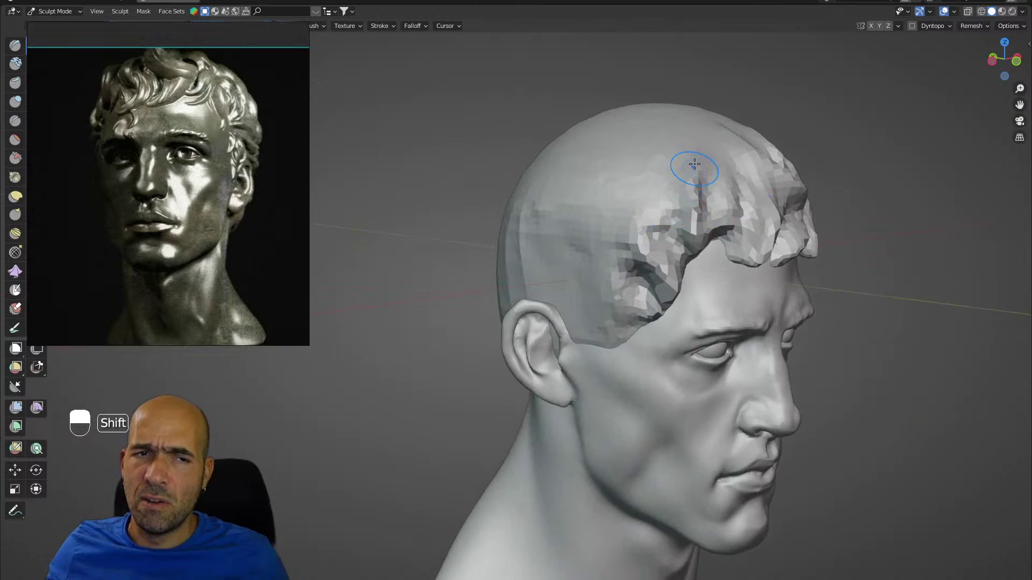
pyautogui.moveTo(695, 163)
pyautogui.keyDown('shift'); pyautogui.mouseDown()
pyautogui.moveTo(710, 258)
pyautogui.moveTo(696, 235)
pyautogui.mouseUp(); pyautogui.keyUp('shift')
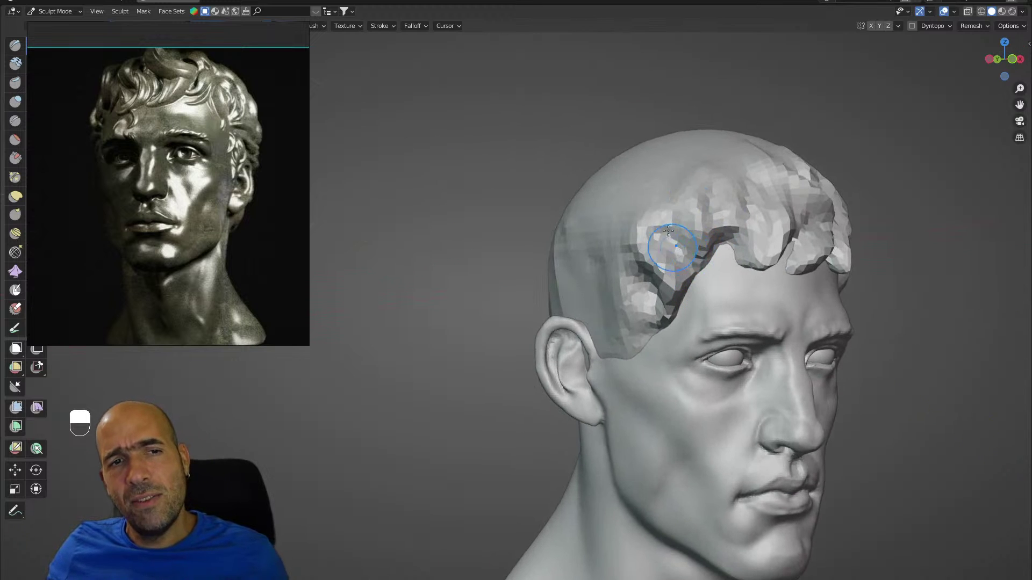
pyautogui.keyDown('alt'); pyautogui.moveTo(675, 180); pyautogui.dragTo(697, 183); pyautogui.keyUp('alt')
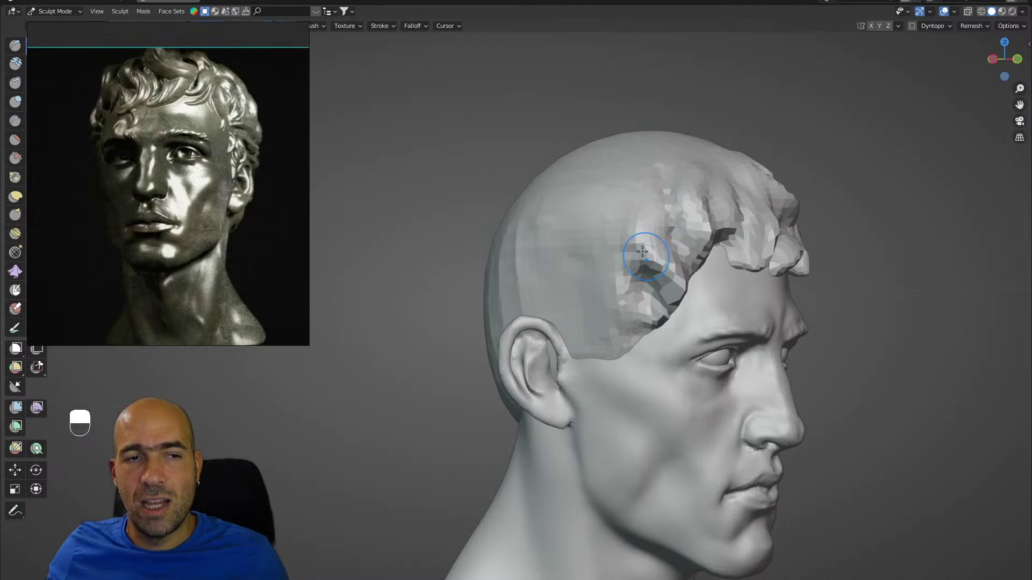
pyautogui.moveTo(642, 252)
pyautogui.keyDown('ctrl'); pyautogui.mouseDown()
pyautogui.moveTo(633, 325)
pyautogui.moveTo(572, 355)
pyautogui.moveTo(587, 338)
pyautogui.moveTo(574, 361)
pyautogui.moveTo(592, 318)
pyautogui.moveTo(564, 371)
pyautogui.mouseUp(); pyautogui.keyUp('ctrl')
pyautogui.moveTo(647, 377)
pyautogui.keyDown('alt'); pyautogui.mouseDown()
pyautogui.moveTo(636, 371)
pyautogui.moveTo(653, 392)
pyautogui.mouseUp(); pyautogui.keyUp('alt')
pyautogui.moveTo(653, 392)
pyautogui.keyDown('alt'); pyautogui.mouseDown()
pyautogui.moveTo(617, 394)
pyautogui.moveTo(698, 306)
pyautogui.moveTo(668, 296)
pyautogui.moveTo(641, 304)
pyautogui.moveTo(660, 304)
pyautogui.mouseUp(); pyautogui.keyUp('alt')
pyautogui.moveTo(660, 304)
pyautogui.keyDown('ctrl'); pyautogui.keyDown('alt'); pyautogui.mouseDown()
pyautogui.moveTo(617, 302)
pyautogui.moveTo(623, 290)
pyautogui.mouseUp(); pyautogui.keyUp('alt'); pyautogui.keyUp('ctrl')
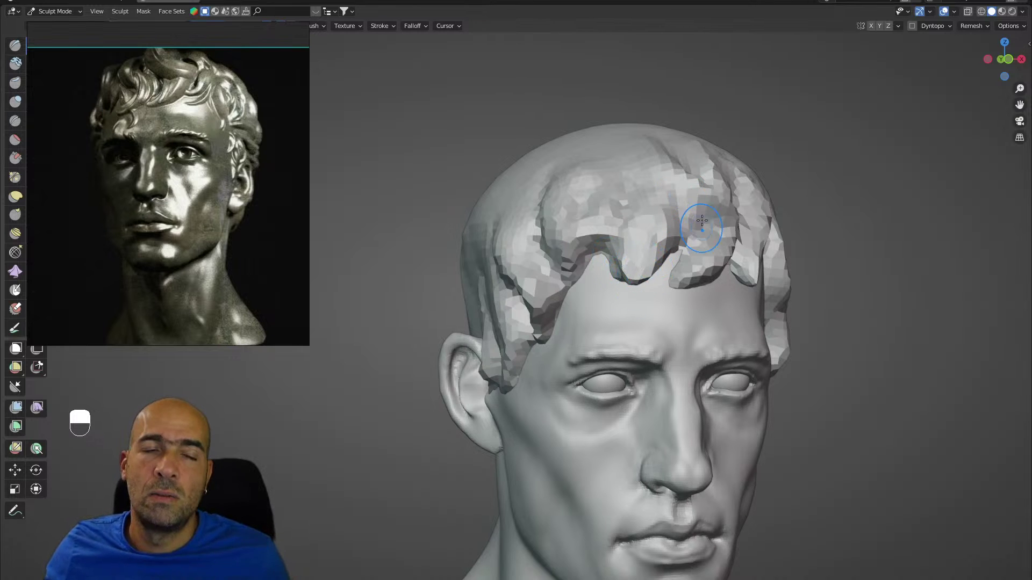
# Add a small lock between the fringe and the left temple with the Draw brush and deepen the groove beside it.
pyautogui.moveTo(762, 261)
pyautogui.keyDown('alt'); pyautogui.mouseDown()
pyautogui.moveTo(685, 191)
pyautogui.moveTo(697, 212)
pyautogui.moveTo(615, 263)
pyautogui.moveTo(645, 249)
pyautogui.moveTo(645, 300)
pyautogui.moveTo(667, 283)
pyautogui.mouseUp(); pyautogui.keyUp('alt')
pyautogui.scroll(-3, 701, 222)
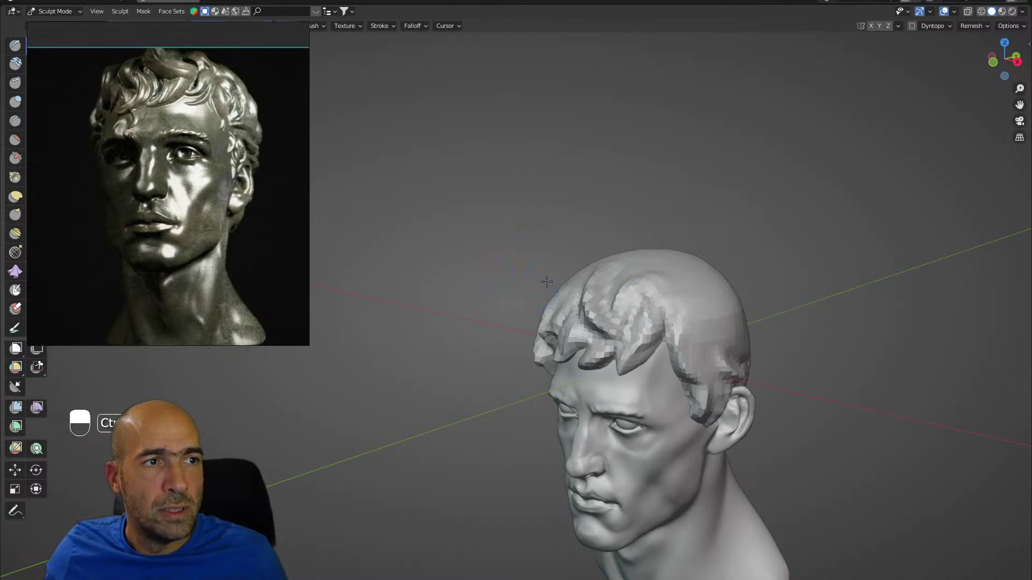
pyautogui.keyDown('ctrl'); pyautogui.keyDown('alt'); pyautogui.moveTo(546, 281); pyautogui.dragTo(563, 220); pyautogui.keyUp('alt'); pyautogui.keyUp('ctrl')
pyautogui.moveTo(698, 249)
pyautogui.keyDown('alt'); pyautogui.mouseDown()
pyautogui.moveTo(695, 268)
pyautogui.moveTo(668, 274)
pyautogui.moveTo(675, 260)
pyautogui.moveTo(661, 290)
pyautogui.moveTo(668, 317)
pyautogui.mouseUp(); pyautogui.keyUp('alt')
pyautogui.keyDown('alt'); pyautogui.moveTo(750, 306); pyautogui.dragTo(733, 295); pyautogui.keyUp('alt')
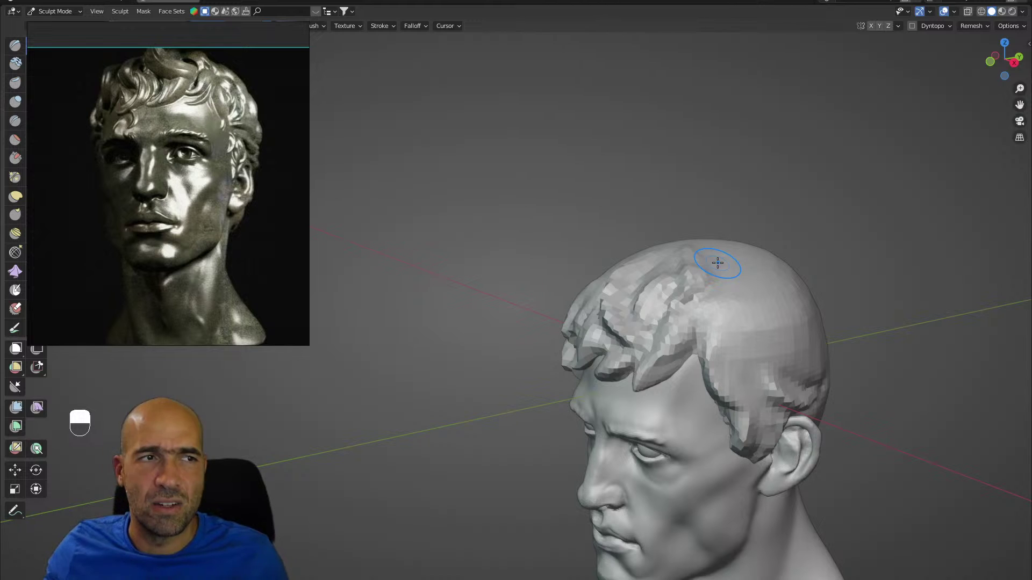
pyautogui.moveTo(729, 319)
pyautogui.mouseDown()
pyautogui.moveTo(706, 343)
pyautogui.moveTo(702, 380)
pyautogui.mouseUp()
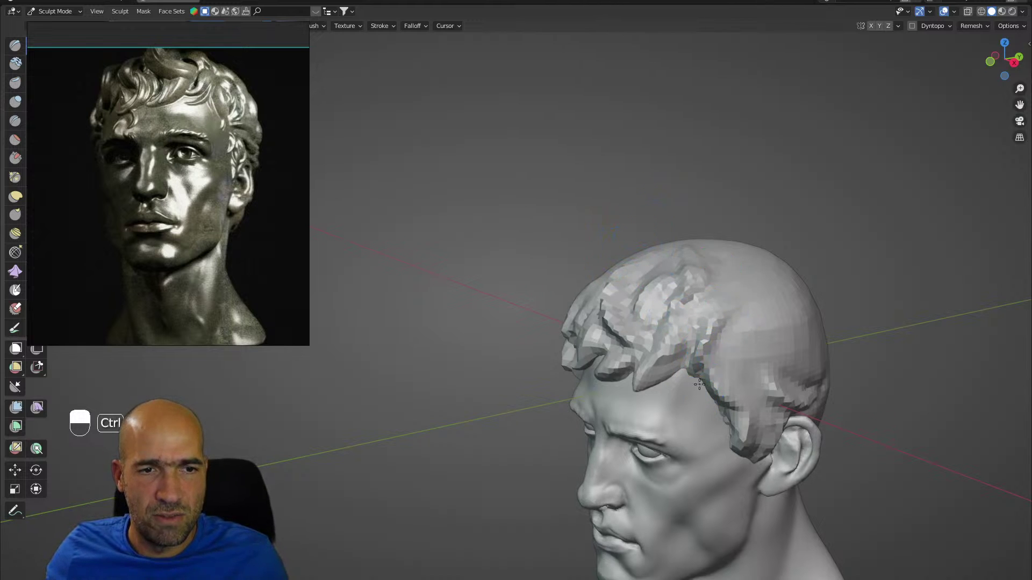
pyautogui.moveTo(728, 345)
pyautogui.keyDown('ctrl'); pyautogui.mouseDown()
pyautogui.moveTo(721, 371)
pyautogui.moveTo(678, 405)
pyautogui.moveTo(692, 403)
pyautogui.mouseUp(); pyautogui.keyUp('ctrl')
# Reposition the tip of the pointed fringe lock on the left side of the forehead with an enlarged Grab brush.
pyautogui.press('g')
pyautogui.press(']')
pyautogui.press(']')
pyautogui.press(']')
pyautogui.press(']')
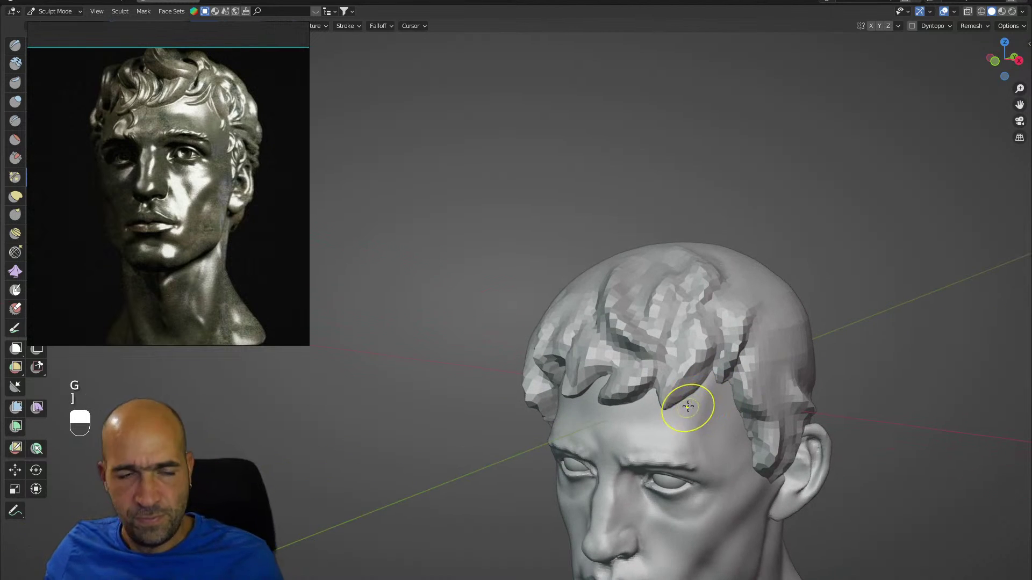
pyautogui.moveTo(669, 407); pyautogui.dragTo(664, 405)
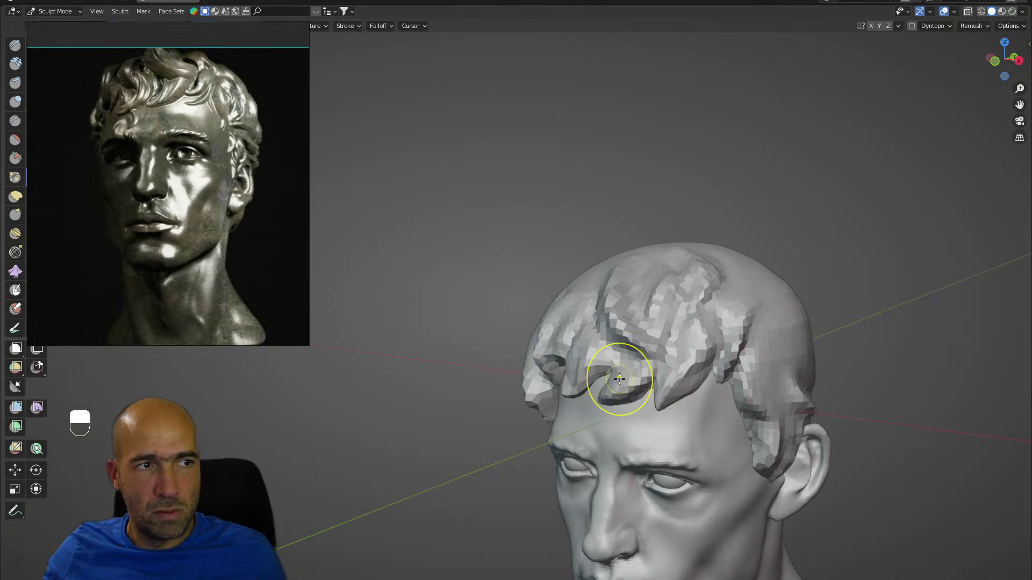
pyautogui.moveTo(530, 314)
pyautogui.keyDown('alt'); pyautogui.mouseDown()
pyautogui.moveTo(546, 380)
pyautogui.moveTo(566, 355)
pyautogui.mouseUp(); pyautogui.keyUp('alt')
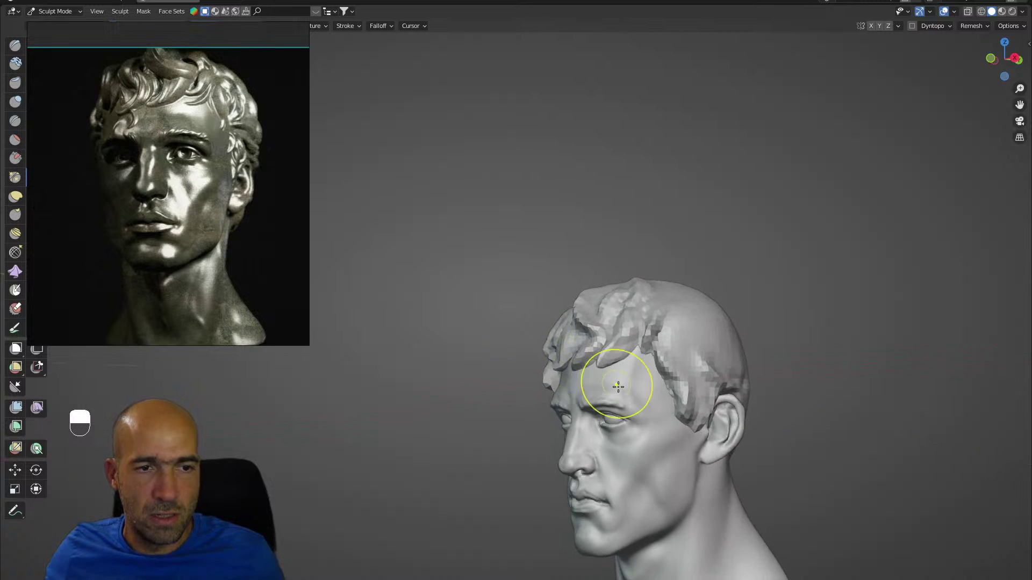
pyautogui.moveTo(618, 385)
pyautogui.keyDown('alt'); pyautogui.mouseDown()
pyautogui.moveTo(528, 353)
pyautogui.moveTo(541, 401)
pyautogui.mouseUp(); pyautogui.keyUp('alt')
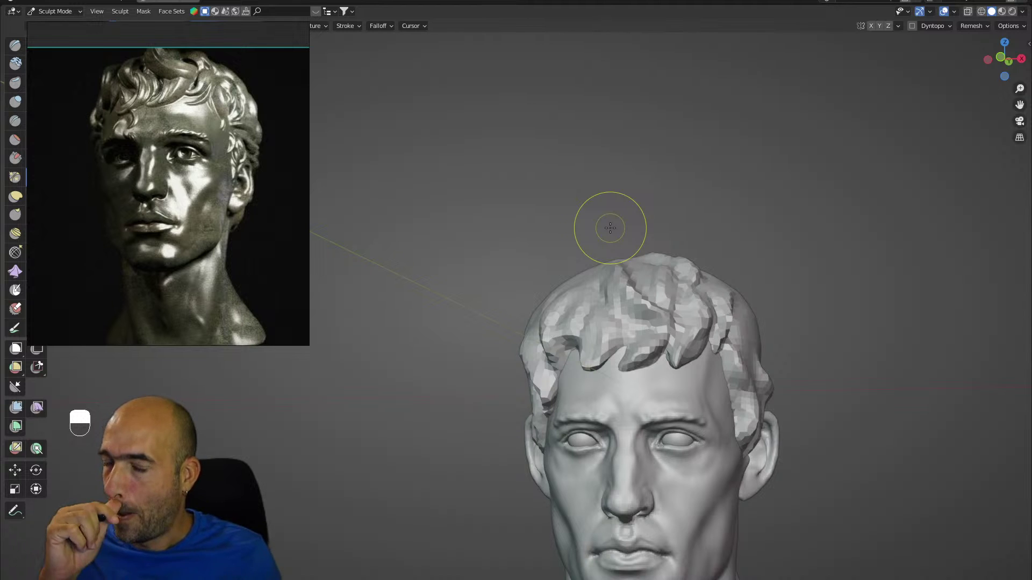
# Build up curved locks sweeping back from the left temple with Draw brush strokes.
pyautogui.moveTo(797, 281)
pyautogui.mouseDown(button='middle')
pyautogui.moveTo(739, 333)
pyautogui.moveTo(702, 296)
pyautogui.mouseUp(button='middle')
pyautogui.keyDown('ctrl'); pyautogui.moveTo(701, 296); pyautogui.dragTo(719, 347, button='middle'); pyautogui.keyUp('ctrl')
pyautogui.keyDown('shift'); pyautogui.moveTo(719, 346); pyautogui.dragTo(680, 339, button='middle'); pyautogui.keyUp('shift')
pyautogui.press('1')
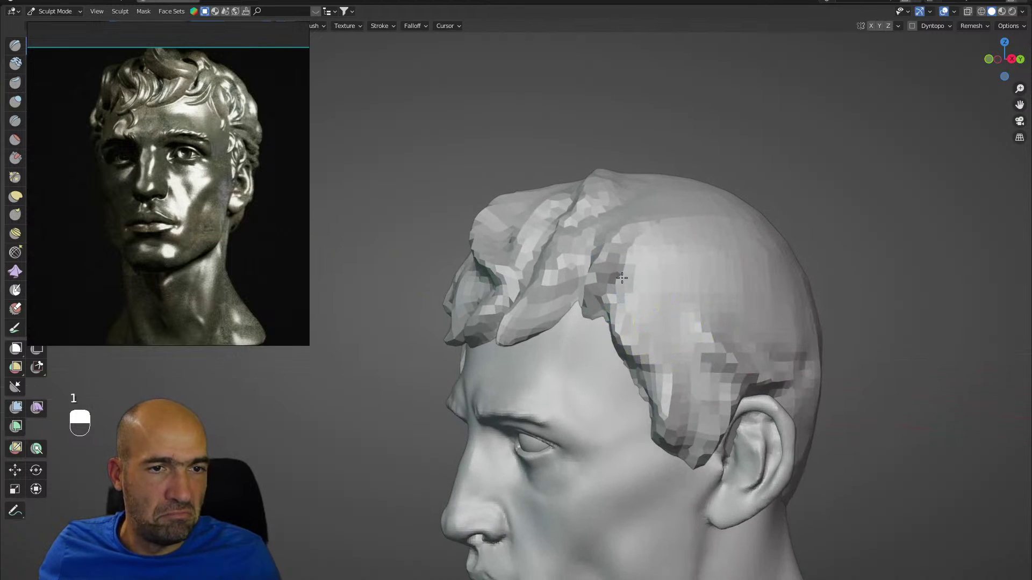
pyautogui.moveTo(621, 278)
pyautogui.mouseDown()
pyautogui.moveTo(662, 353)
pyautogui.moveTo(660, 323)
pyautogui.mouseUp()
pyautogui.moveTo(669, 275); pyautogui.dragTo(677, 282)
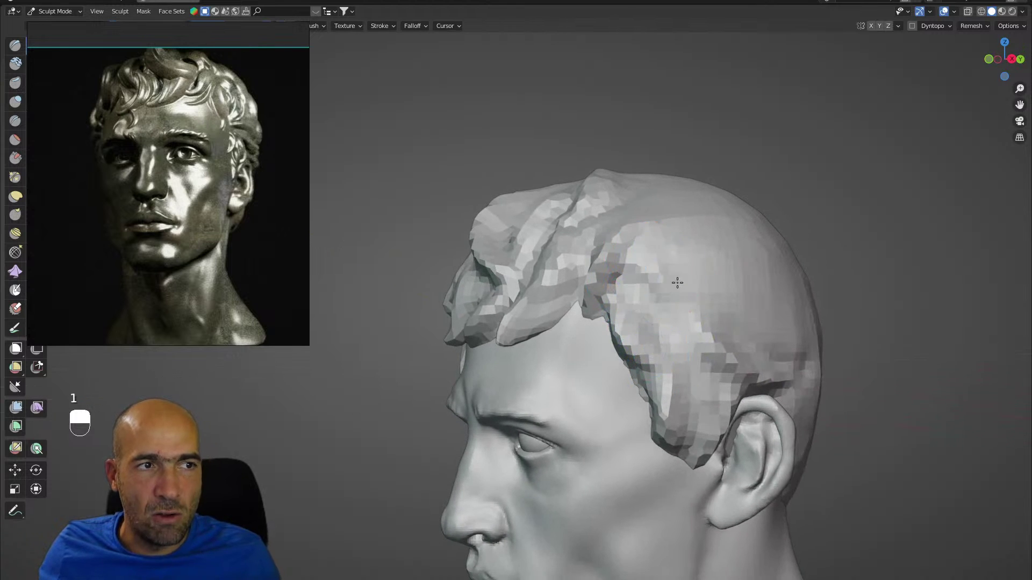
pyautogui.moveTo(630, 256)
pyautogui.mouseDown()
pyautogui.moveTo(671, 287)
pyautogui.moveTo(680, 318)
pyautogui.mouseUp()
pyautogui.moveTo(661, 234)
pyautogui.mouseDown()
pyautogui.moveTo(675, 311)
pyautogui.moveTo(717, 303)
pyautogui.mouseUp()
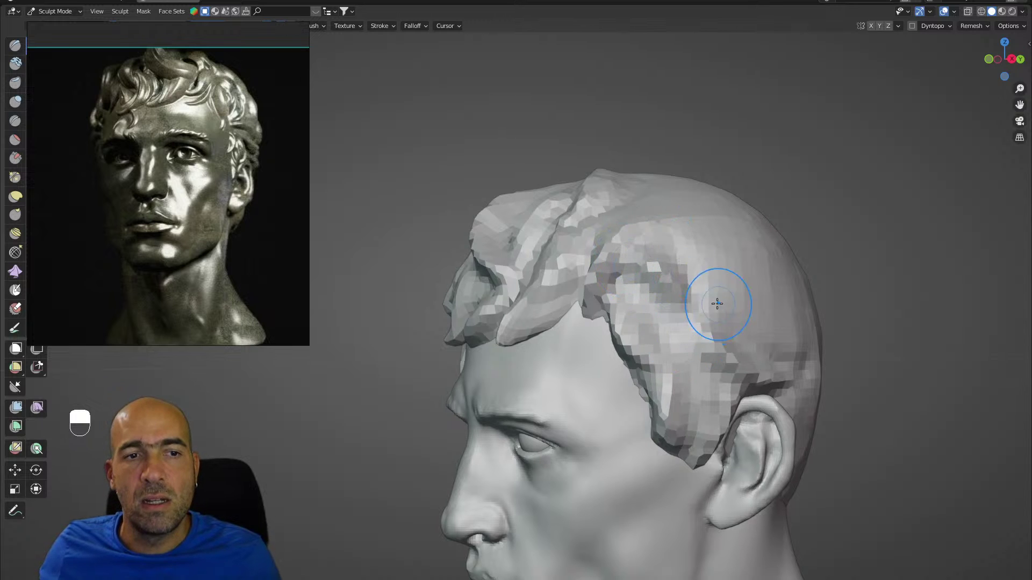
# Extend the left side locks down toward the ear with the Draw brush and carve a groove through the temple hair.
pyautogui.moveTo(717, 304); pyautogui.dragTo(691, 303, button='middle')
pyautogui.moveTo(692, 304)
pyautogui.mouseDown()
pyautogui.moveTo(680, 345)
pyautogui.moveTo(690, 368)
pyautogui.moveTo(720, 379)
pyautogui.moveTo(713, 404)
pyautogui.mouseUp()
pyautogui.keyDown('alt'); pyautogui.moveTo(691, 395); pyautogui.dragTo(714, 395); pyautogui.keyUp('alt')
pyautogui.moveTo(668, 333)
pyautogui.keyDown('ctrl'); pyautogui.mouseDown()
pyautogui.moveTo(652, 398)
pyautogui.moveTo(669, 376)
pyautogui.mouseUp(); pyautogui.keyUp('ctrl')
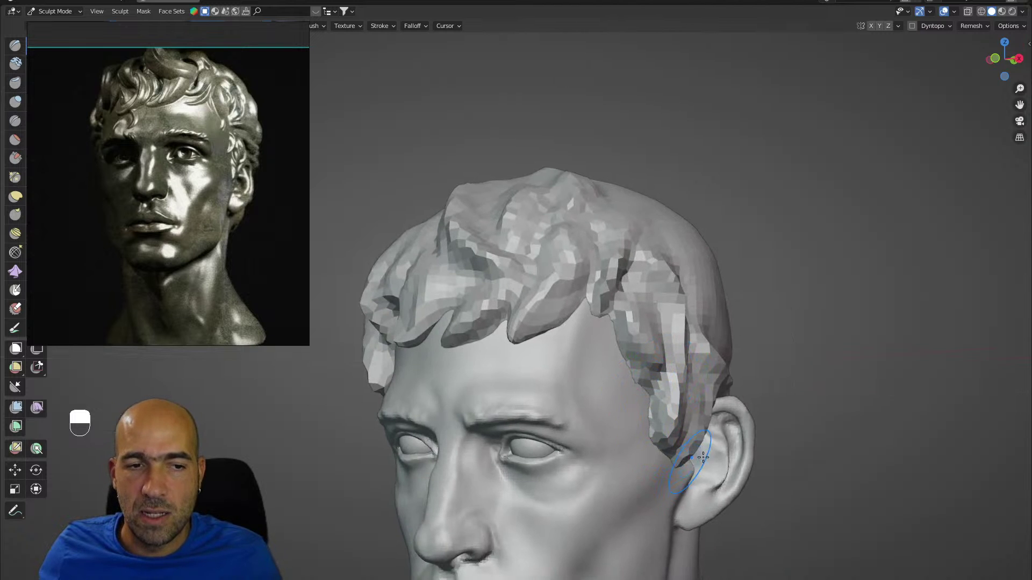
# Pull the left sideburn down into a pointed tip in front of the ear and refine its outline with the Grab brush.
pyautogui.moveTo(703, 458); pyautogui.dragTo(710, 444, button='middle')
pyautogui.press('g')
pyautogui.press(']')
pyautogui.press(']')
pyautogui.press(']')
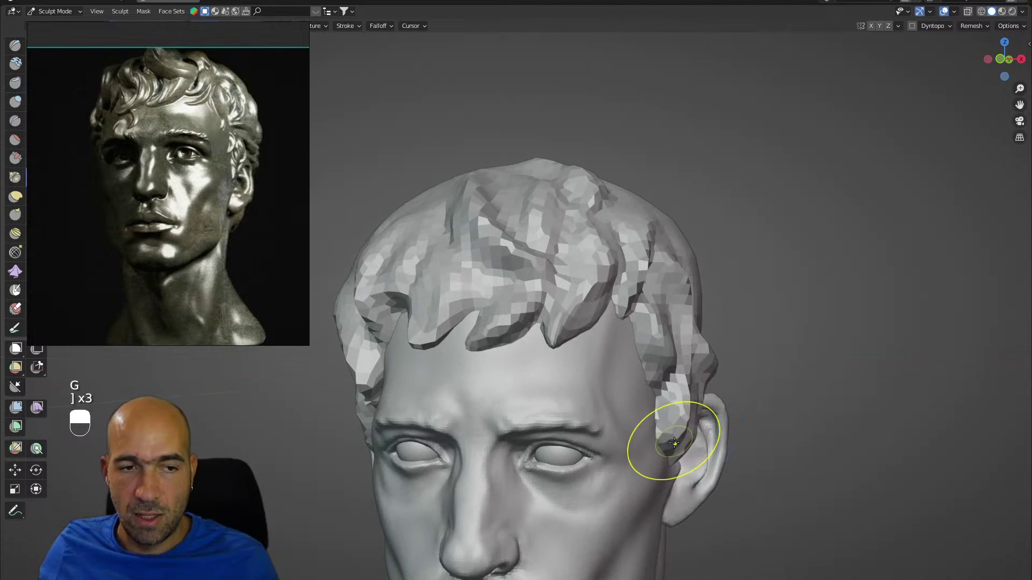
pyautogui.moveTo(674, 442); pyautogui.dragTo(666, 453)
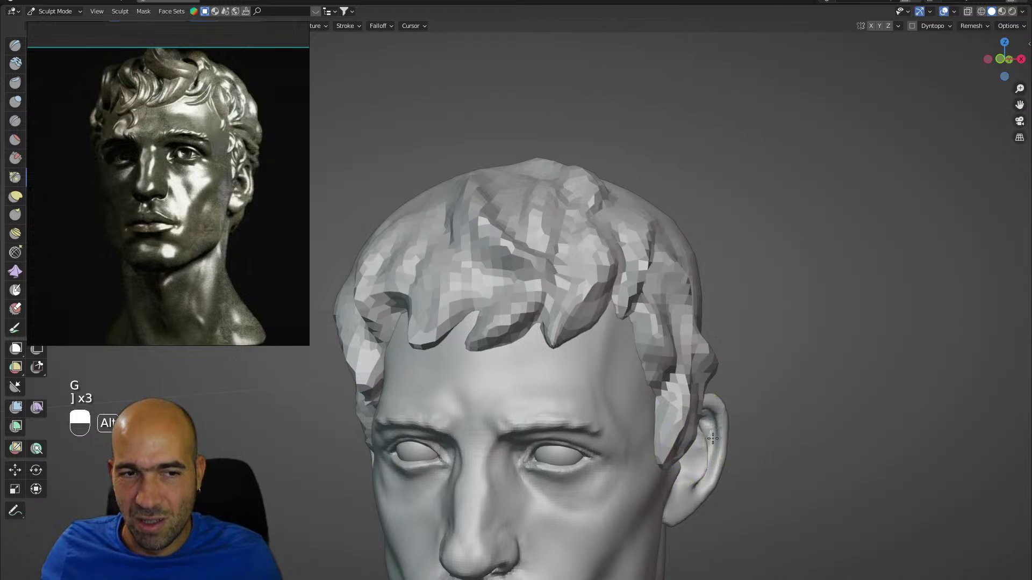
pyautogui.keyDown('alt'); pyautogui.moveTo(713, 439); pyautogui.dragTo(669, 465, button='middle'); pyautogui.keyUp('alt')
pyautogui.moveTo(678, 460); pyautogui.dragTo(695, 461)
pyautogui.scroll(-2, 678, 452)
pyautogui.keyDown('alt'); pyautogui.moveTo(672, 447); pyautogui.dragTo(675, 434, button='middle'); pyautogui.keyUp('alt')
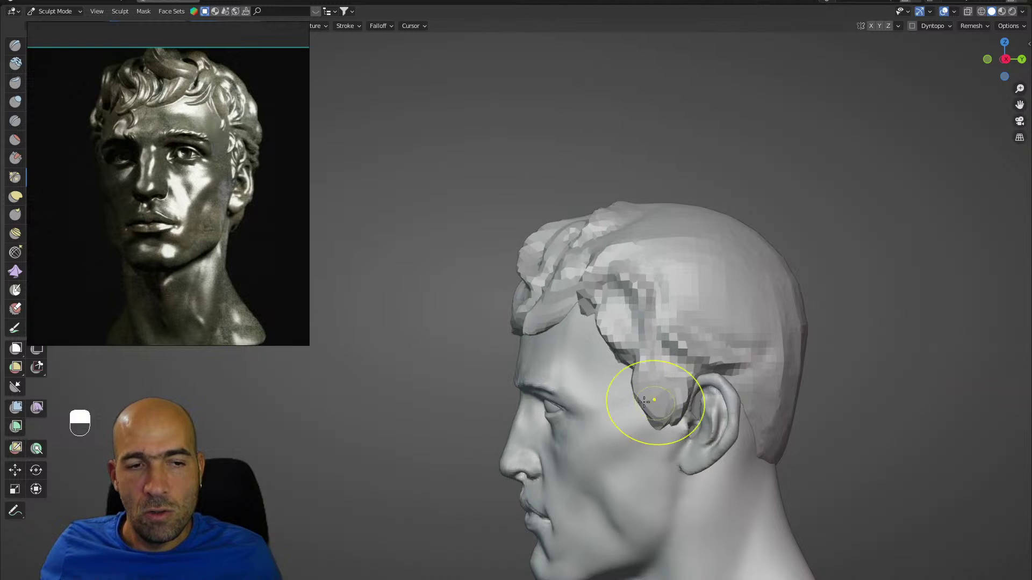
pyautogui.moveTo(644, 402)
pyautogui.mouseDown()
pyautogui.moveTo(676, 423)
pyautogui.moveTo(669, 402)
pyautogui.mouseUp()
pyautogui.keyDown('alt'); pyautogui.moveTo(782, 358); pyautogui.dragTo(823, 352, button='middle'); pyautogui.keyUp('alt')
pyautogui.moveTo(822, 353)
pyautogui.keyDown('shift'); pyautogui.mouseDown(button='middle')
pyautogui.moveTo(735, 366)
pyautogui.moveTo(763, 370)
pyautogui.moveTo(728, 387)
pyautogui.mouseUp(button='middle'); pyautogui.keyUp('shift')
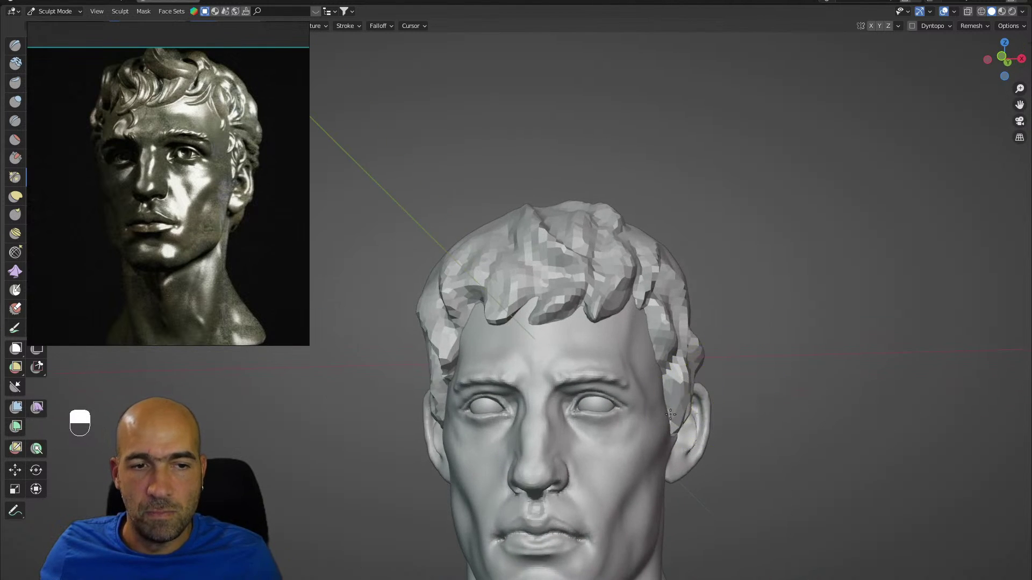
pyautogui.moveTo(717, 326)
pyautogui.keyDown('shift'); pyautogui.mouseDown(button='middle')
pyautogui.moveTo(759, 301)
pyautogui.moveTo(783, 306)
pyautogui.moveTo(769, 266)
pyautogui.mouseUp(button='middle'); pyautogui.keyUp('shift')
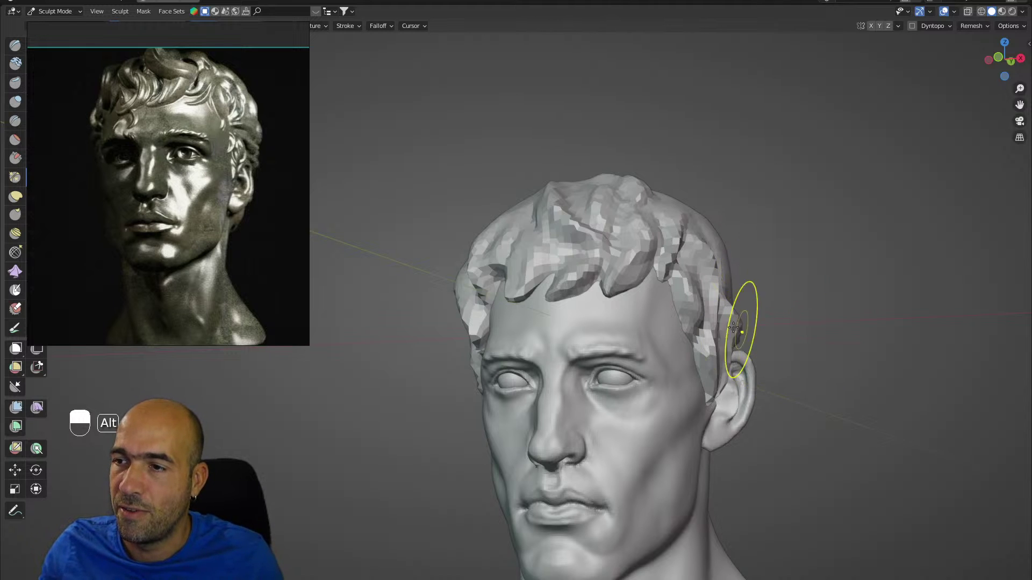
# Adjust the hair silhouette on both sides of the head with a larger Grab brush.
pyautogui.moveTo(719, 329)
pyautogui.keyDown('alt'); pyautogui.mouseDown()
pyautogui.moveTo(744, 327)
pyautogui.moveTo(732, 330)
pyautogui.moveTo(741, 298)
pyautogui.mouseUp(); pyautogui.keyUp('alt')
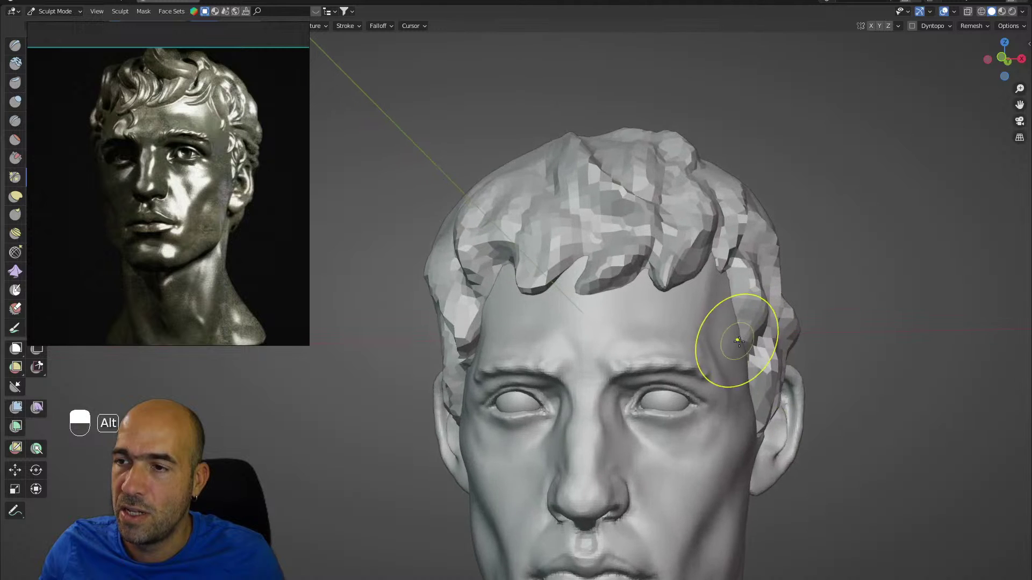
pyautogui.keyDown('alt'); pyautogui.keyDown('shift'); pyautogui.moveTo(740, 343); pyautogui.dragTo(726, 244); pyautogui.keyUp('shift'); pyautogui.keyUp('alt')
pyautogui.keyDown('alt'); pyautogui.moveTo(723, 333); pyautogui.dragTo(748, 332); pyautogui.keyUp('alt')
pyautogui.keyDown('alt'); pyautogui.keyDown('shift'); pyautogui.moveTo(739, 215); pyautogui.dragTo(745, 341); pyautogui.keyUp('shift'); pyautogui.keyUp('alt')
pyautogui.keyDown('alt'); pyautogui.moveTo(744, 333); pyautogui.dragTo(718, 326); pyautogui.keyUp('alt')
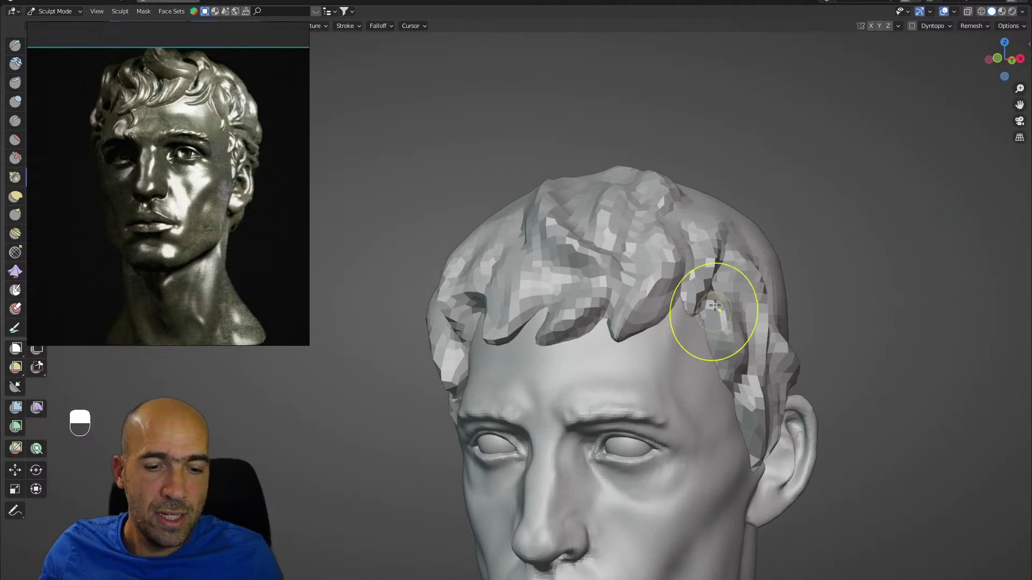
pyautogui.press('g')
pyautogui.press(']')
pyautogui.press(']')
pyautogui.press(']')
pyautogui.moveTo(650, 288)
pyautogui.mouseDown()
pyautogui.moveTo(650, 306)
pyautogui.moveTo(638, 301)
pyautogui.moveTo(664, 286)
pyautogui.moveTo(658, 278)
pyautogui.moveTo(709, 314)
pyautogui.moveTo(724, 361)
pyautogui.moveTo(772, 392)
pyautogui.moveTo(742, 375)
pyautogui.mouseUp()
pyautogui.moveTo(480, 326); pyautogui.dragTo(477, 326)
pyautogui.moveTo(469, 287); pyautogui.dragTo(473, 301)
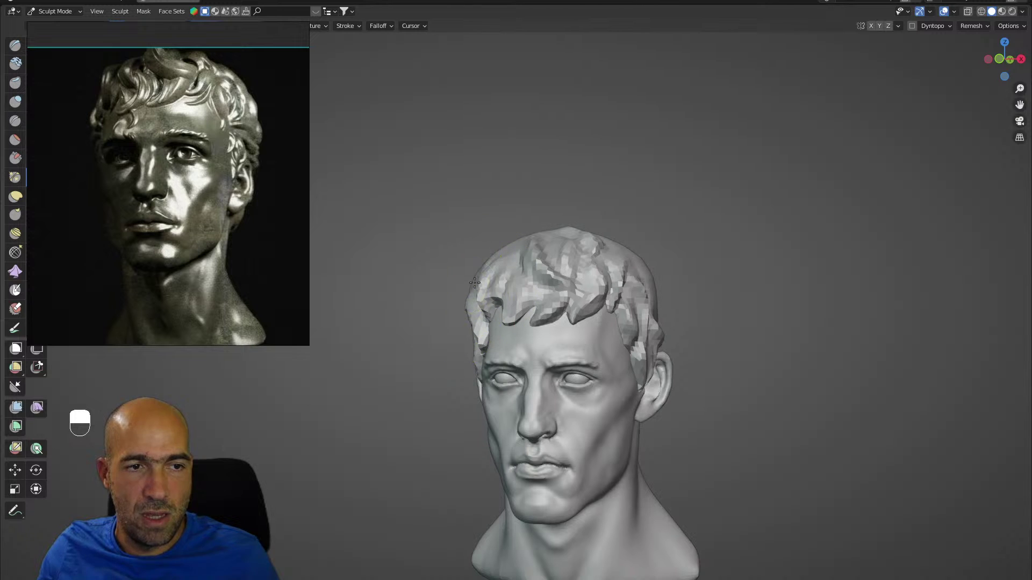
# Sculpt overlapping locks over the right temple and above the ear with a reduced Draw brush.
pyautogui.moveTo(572, 262)
pyautogui.keyDown('alt'); pyautogui.mouseDown()
pyautogui.moveTo(558, 266)
pyautogui.moveTo(633, 276)
pyautogui.moveTo(703, 346)
pyautogui.mouseUp(); pyautogui.keyUp('alt')
pyautogui.press('1')
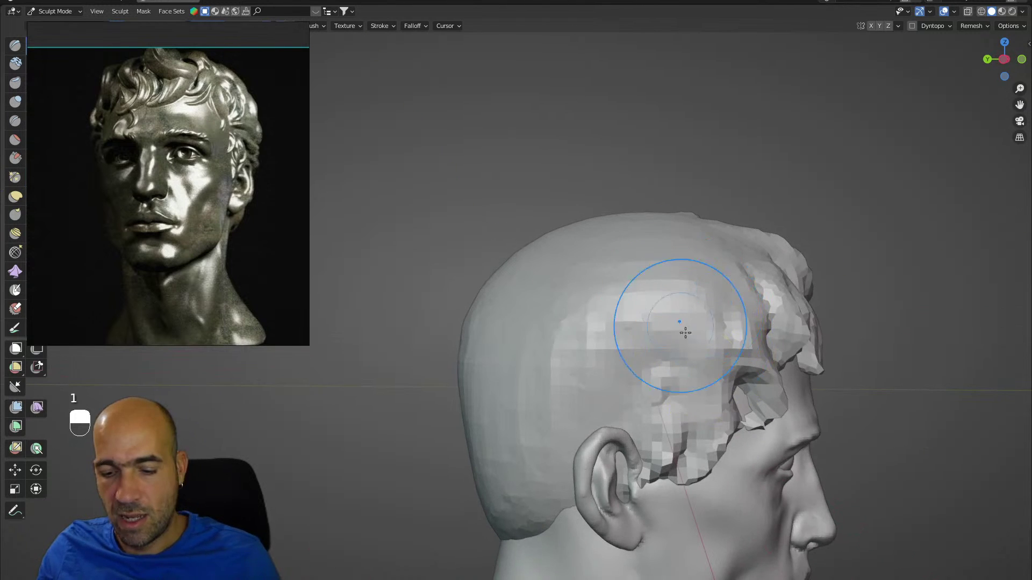
pyautogui.press('[')
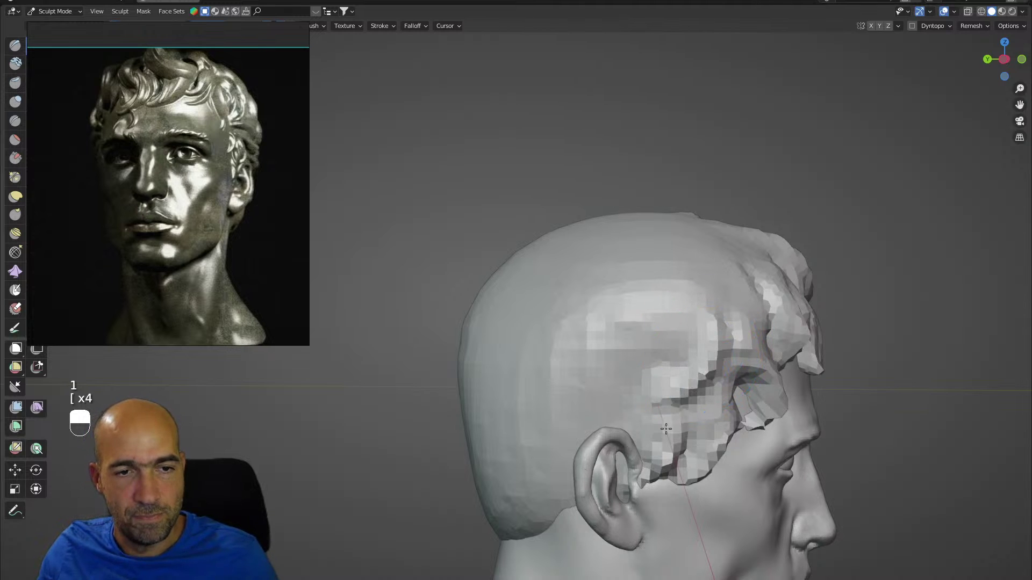
pyautogui.moveTo(817, 382)
pyautogui.keyDown('alt'); pyautogui.mouseDown()
pyautogui.moveTo(769, 422)
pyautogui.moveTo(772, 433)
pyautogui.mouseUp(); pyautogui.keyUp('alt')
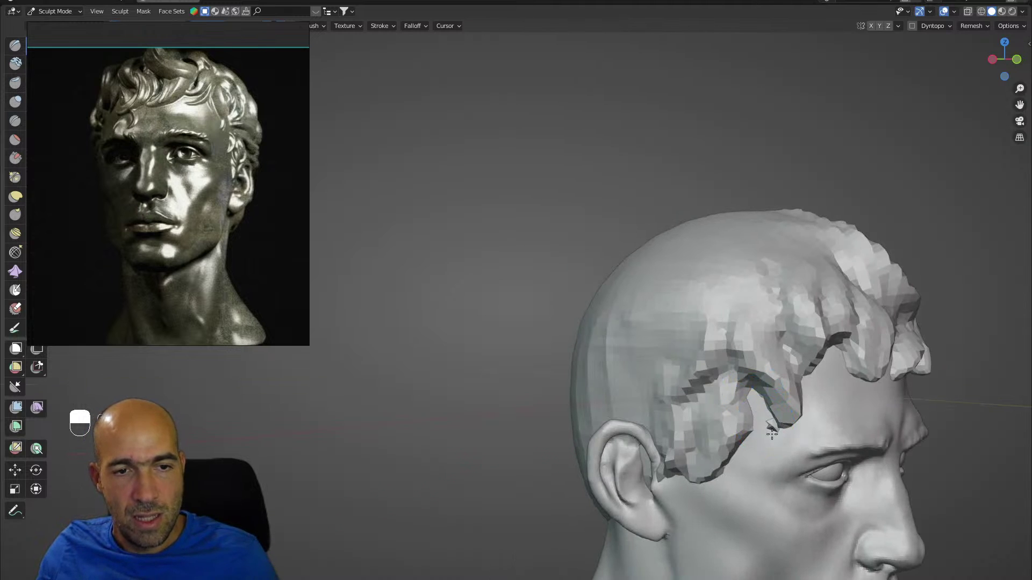
pyautogui.moveTo(822, 408)
pyautogui.keyDown('alt'); pyautogui.mouseDown()
pyautogui.moveTo(803, 411)
pyautogui.moveTo(703, 325)
pyautogui.mouseUp(); pyautogui.keyUp('alt')
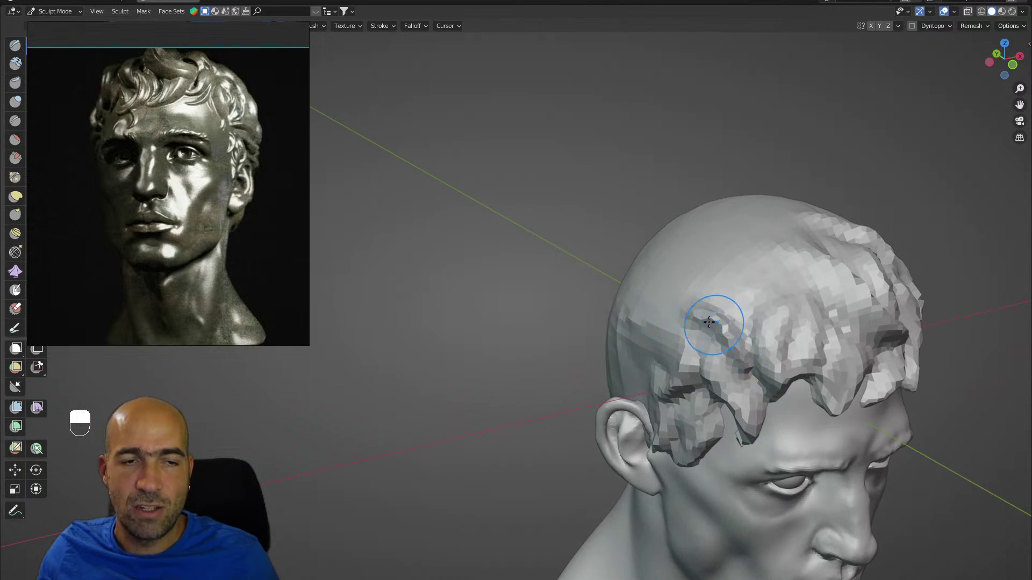
# Build up further locks higher on the right side of the head and above the fringe with the Draw brush.
pyautogui.keyDown('alt'); pyautogui.moveTo(689, 311); pyautogui.dragTo(718, 338); pyautogui.keyUp('alt')
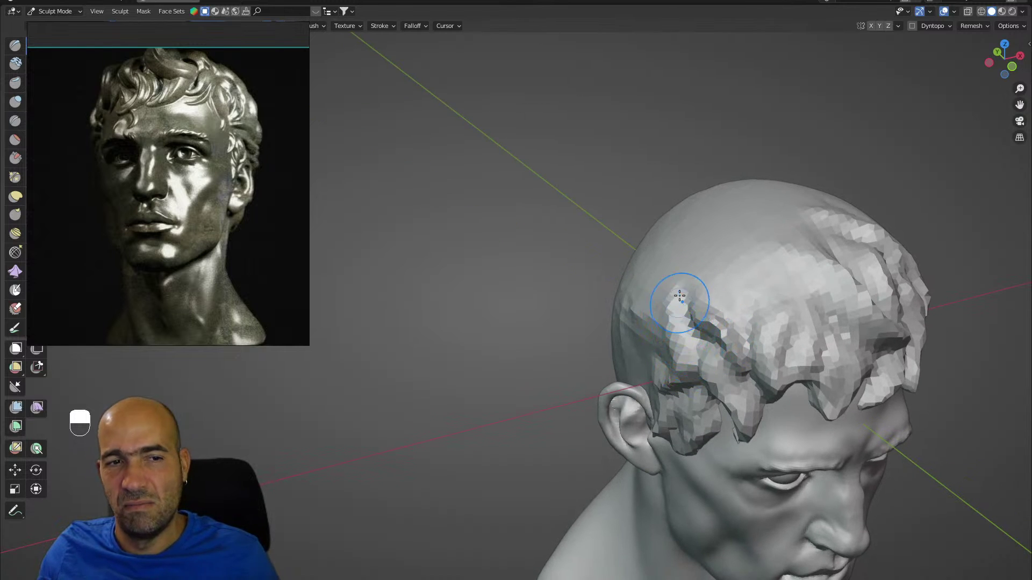
pyautogui.keyDown('alt'); pyautogui.moveTo(739, 315); pyautogui.dragTo(717, 298); pyautogui.keyUp('alt')
pyautogui.keyDown('alt'); pyautogui.moveTo(789, 295); pyautogui.dragTo(745, 275); pyautogui.keyUp('alt')
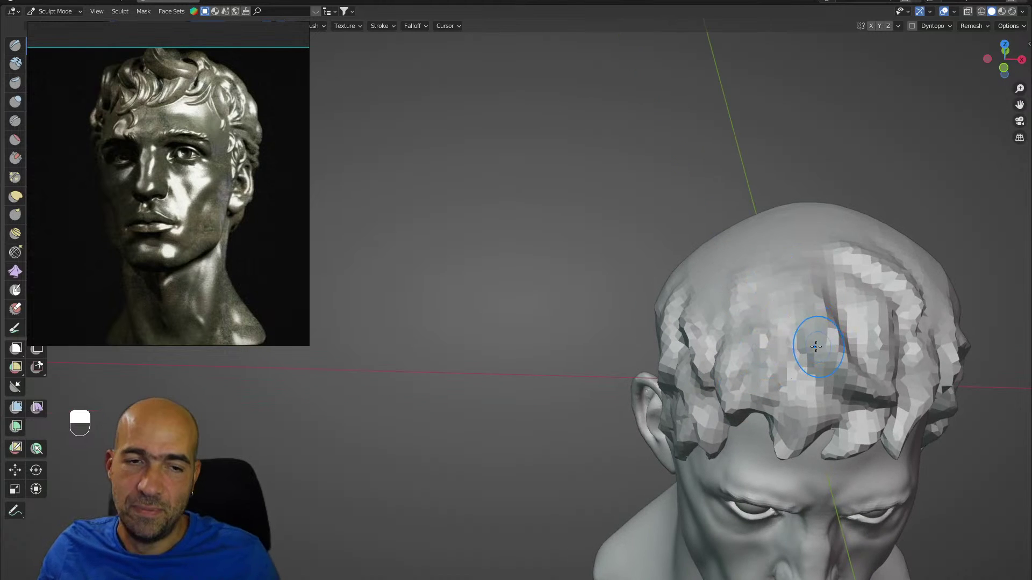
pyautogui.keyDown('alt'); pyautogui.moveTo(817, 341); pyautogui.dragTo(771, 315); pyautogui.keyUp('alt')
pyautogui.keyDown('alt'); pyautogui.moveTo(756, 396); pyautogui.dragTo(758, 306); pyautogui.keyUp('alt')
pyautogui.keyDown('alt'); pyautogui.moveTo(720, 333); pyautogui.dragTo(741, 320); pyautogui.keyUp('alt')
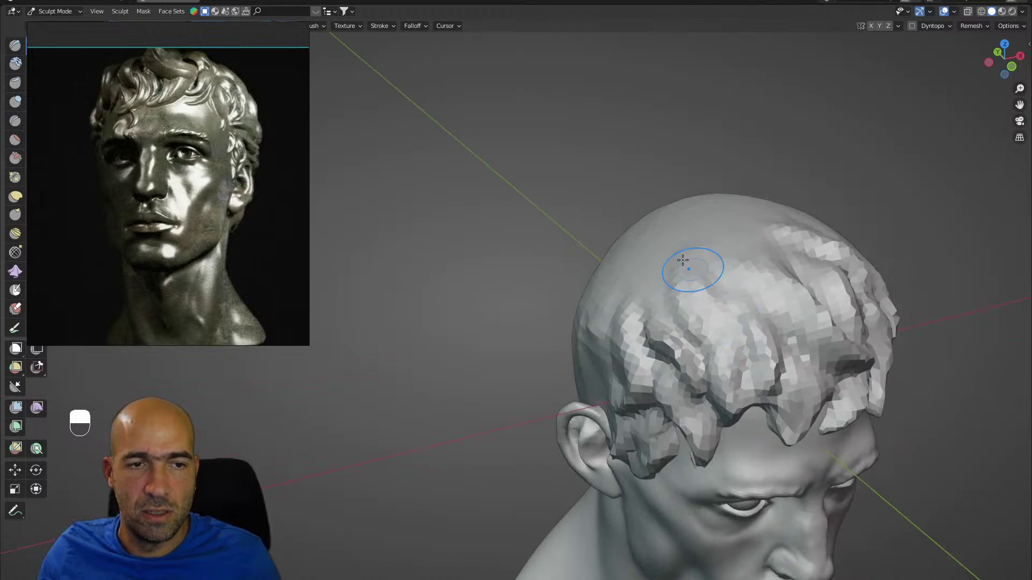
# Sculpt broad locks across the crown with the Draw brush and carve grooves between them.
pyautogui.moveTo(734, 288)
pyautogui.keyDown('alt'); pyautogui.mouseDown()
pyautogui.moveTo(733, 350)
pyautogui.moveTo(724, 203)
pyautogui.mouseUp(); pyautogui.keyUp('alt')
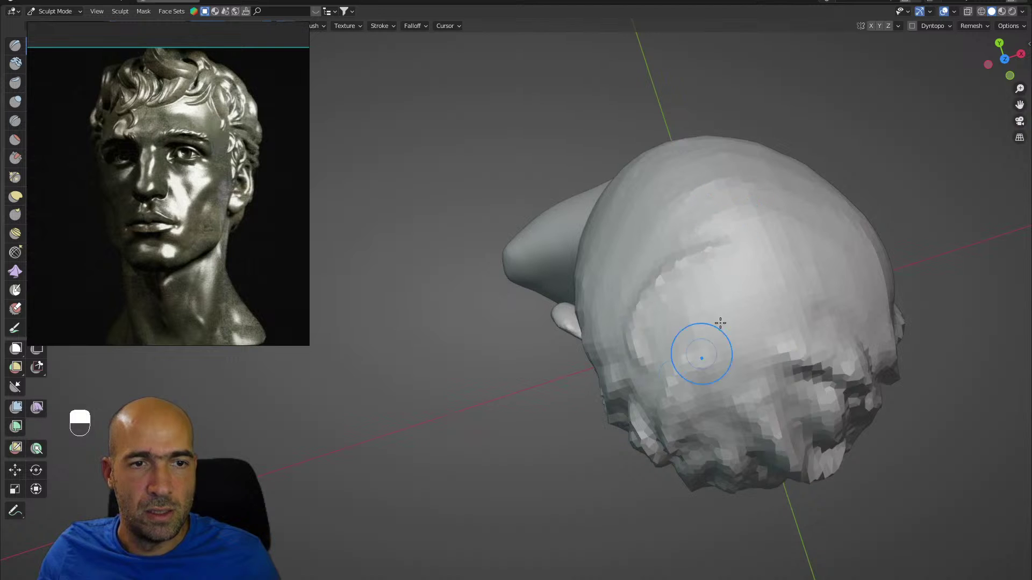
pyautogui.moveTo(793, 281)
pyautogui.mouseDown()
pyautogui.moveTo(710, 180)
pyautogui.moveTo(622, 239)
pyautogui.mouseUp()
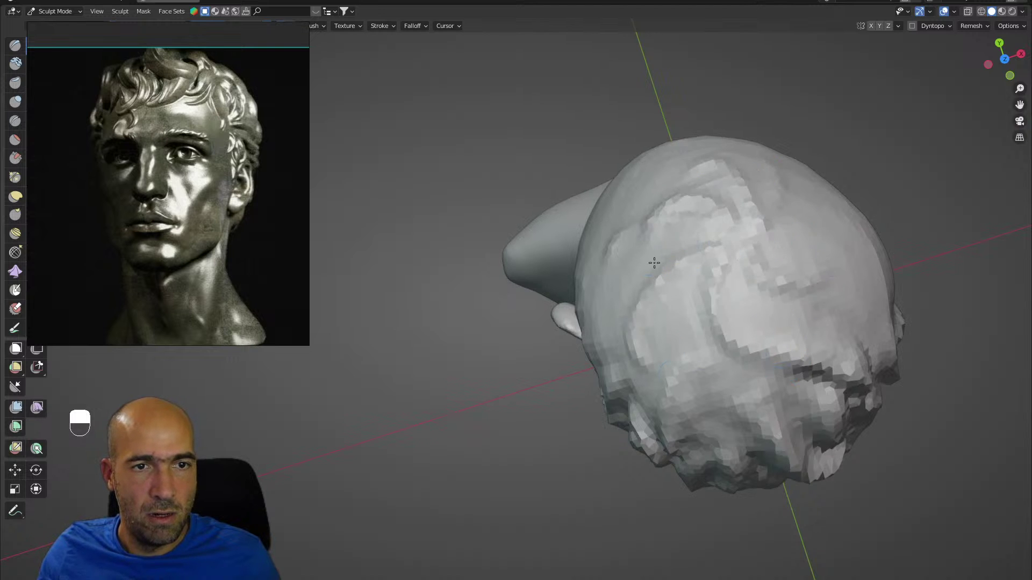
pyautogui.moveTo(735, 235)
pyautogui.keyDown('ctrl'); pyautogui.mouseDown()
pyautogui.moveTo(656, 266)
pyautogui.moveTo(644, 283)
pyautogui.mouseUp(); pyautogui.keyUp('ctrl')
pyautogui.moveTo(733, 259)
pyautogui.mouseDown()
pyautogui.moveTo(661, 301)
pyautogui.moveTo(653, 327)
pyautogui.moveTo(744, 288)
pyautogui.mouseUp()
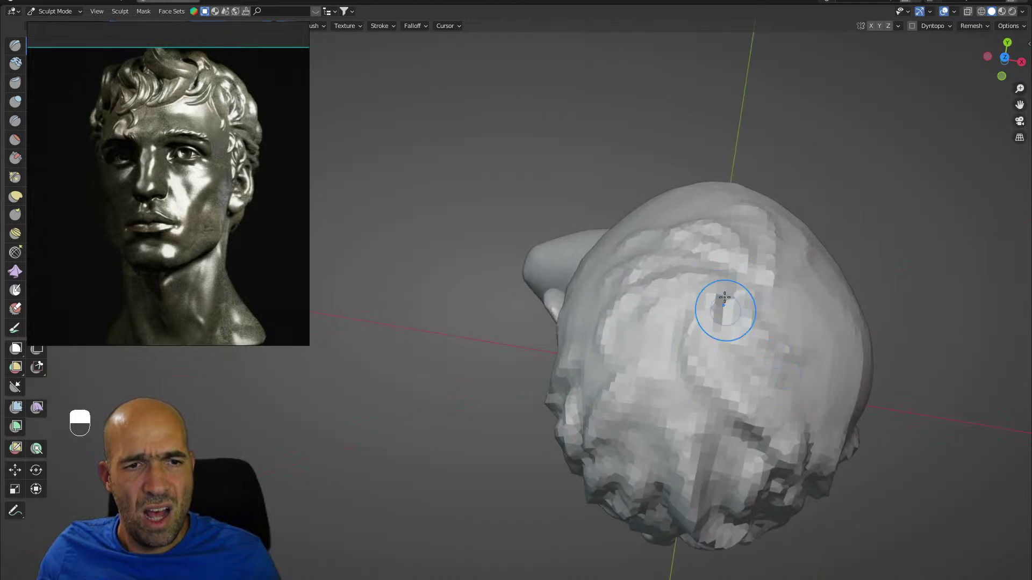
pyautogui.keyDown('alt'); pyautogui.moveTo(792, 383); pyautogui.dragTo(774, 322); pyautogui.keyUp('alt')
pyautogui.keyDown('ctrl'); pyautogui.keyDown('alt'); pyautogui.moveTo(774, 322); pyautogui.dragTo(725, 334); pyautogui.keyUp('alt'); pyautogui.keyUp('ctrl')
# Switch sculpting from the hair to the head mesh.
pyautogui.keyDown('alt'); pyautogui.keyDown('shift'); pyautogui.moveTo(720, 424); pyautogui.dragTo(734, 371); pyautogui.keyUp('shift'); pyautogui.keyUp('alt')
pyautogui.keyDown('alt'); pyautogui.moveTo(753, 412); pyautogui.dragTo(712, 379); pyautogui.keyUp('alt')
pyautogui.moveTo(712, 379)
pyautogui.keyDown('alt'); pyautogui.mouseDown()
pyautogui.moveTo(704, 387)
pyautogui.moveTo(721, 423)
pyautogui.moveTo(709, 430)
pyautogui.moveTo(658, 391)
pyautogui.moveTo(716, 427)
pyautogui.moveTo(711, 436)
pyautogui.moveTo(712, 415)
pyautogui.mouseUp(); pyautogui.keyUp('alt')
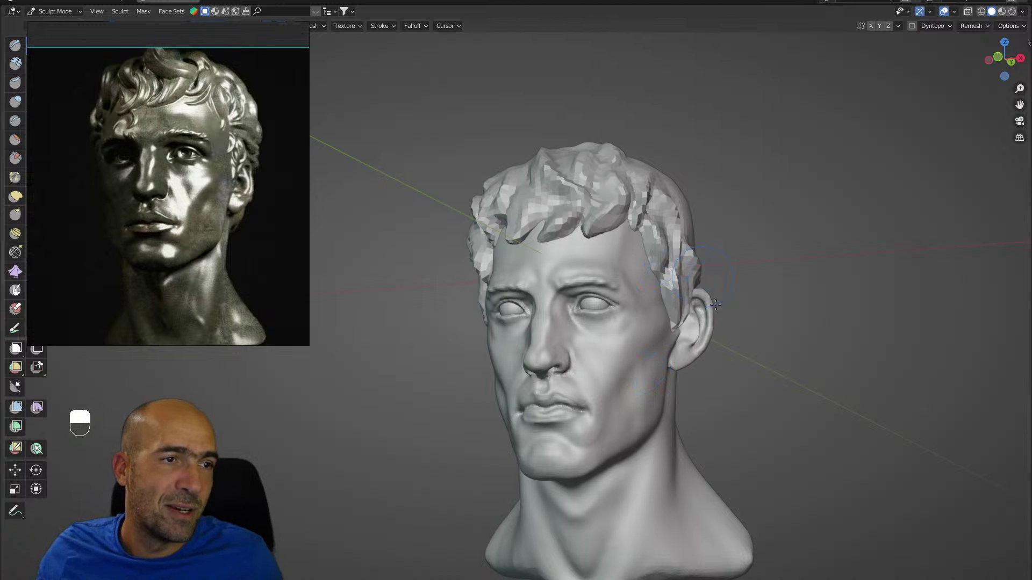
pyautogui.keyDown('alt'); pyautogui.moveTo(655, 370); pyautogui.dragTo(742, 381); pyautogui.keyUp('alt')
pyautogui.moveTo(737, 450)
pyautogui.keyDown('alt'); pyautogui.keyDown('shift'); pyautogui.mouseDown()
pyautogui.moveTo(709, 380)
pyautogui.moveTo(669, 333)
pyautogui.mouseUp(); pyautogui.keyUp('shift'); pyautogui.keyUp('alt')
pyautogui.press('1')
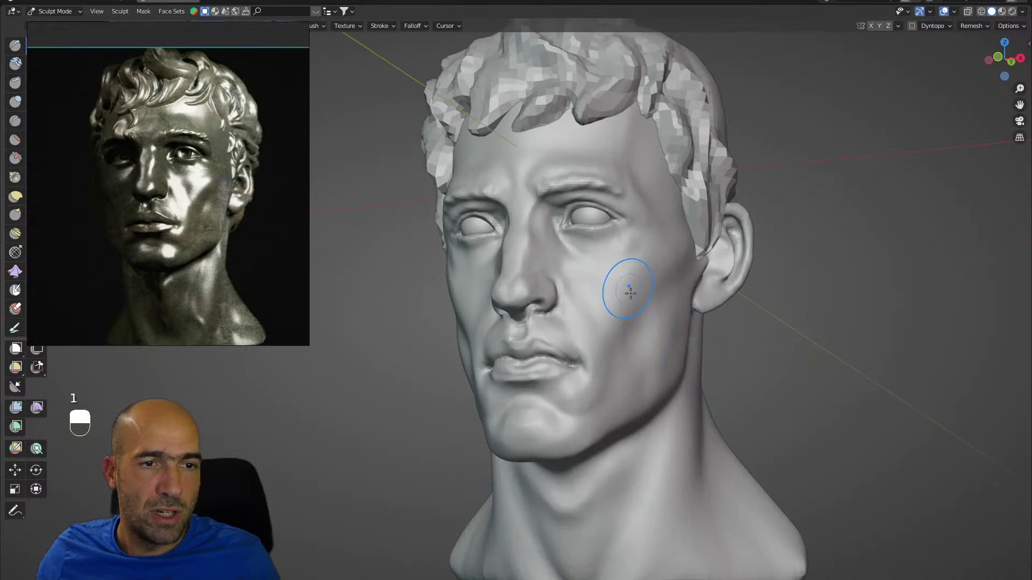
pyautogui.hotkey('alt', 'q')
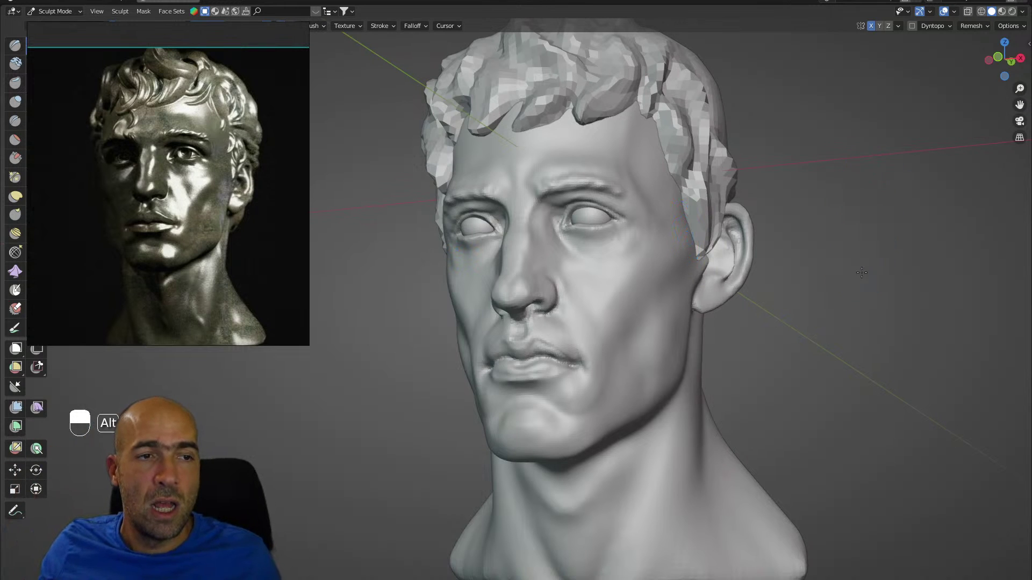
# Refine the forms around the eyes and upper cheeks with a smaller Draw brush.
pyautogui.moveTo(862, 272)
pyautogui.keyDown('ctrl'); pyautogui.keyDown('alt'); pyautogui.mouseDown()
pyautogui.moveTo(774, 295)
pyautogui.moveTo(656, 281)
pyautogui.mouseUp(); pyautogui.keyUp('alt'); pyautogui.keyUp('ctrl')
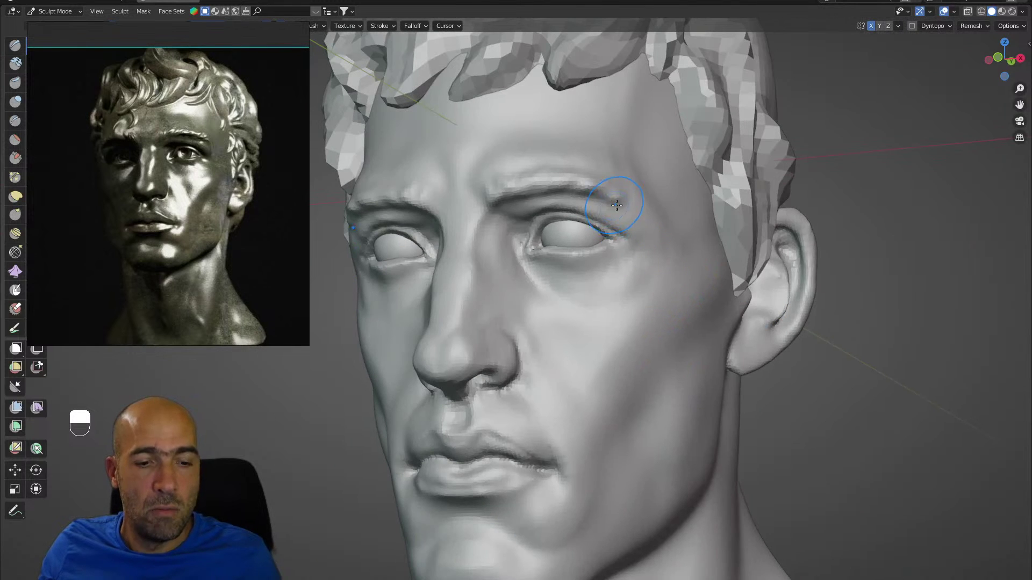
pyautogui.press('x')
pyautogui.press('[')
pyautogui.press('[')
pyautogui.press('[')
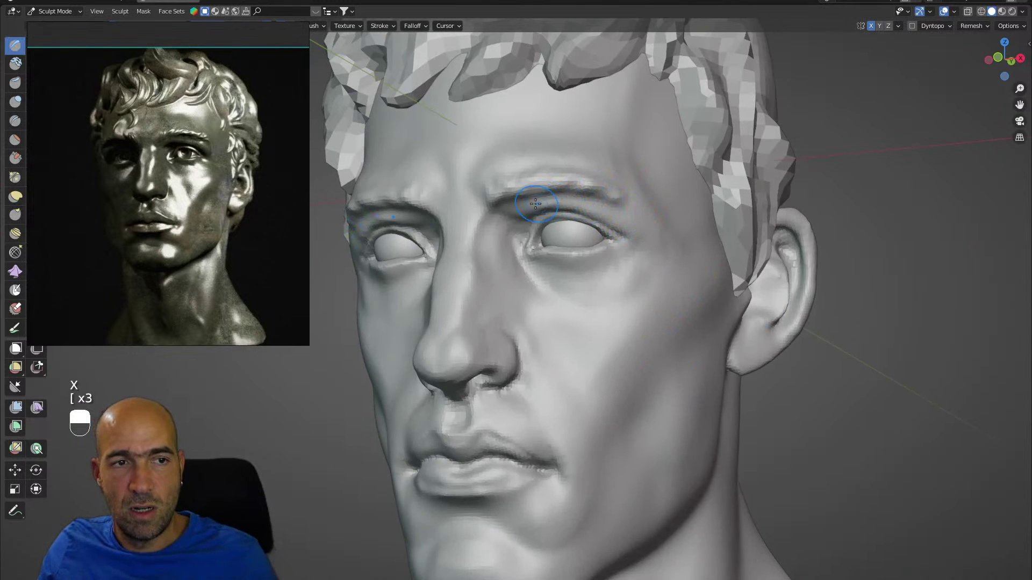
pyautogui.keyDown('alt'); pyautogui.moveTo(638, 244); pyautogui.dragTo(630, 236); pyautogui.keyUp('alt')
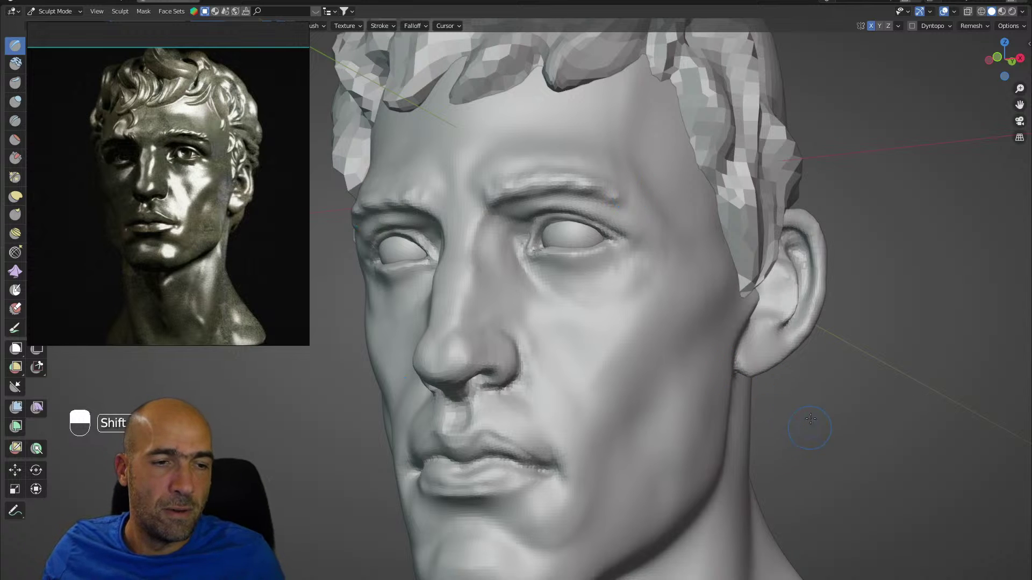
# Build up the two fuller lobes of the lower lip symmetrically.
pyautogui.moveTo(810, 418)
pyautogui.keyDown('alt'); pyautogui.mouseDown()
pyautogui.moveTo(783, 424)
pyautogui.moveTo(709, 388)
pyautogui.mouseUp(); pyautogui.keyUp('alt')
pyautogui.moveTo(596, 363)
pyautogui.keyDown('alt'); pyautogui.keyDown('shift'); pyautogui.mouseDown()
pyautogui.moveTo(672, 411)
pyautogui.moveTo(667, 371)
pyautogui.mouseUp(); pyautogui.keyUp('shift'); pyautogui.keyUp('alt')
pyautogui.press('2')
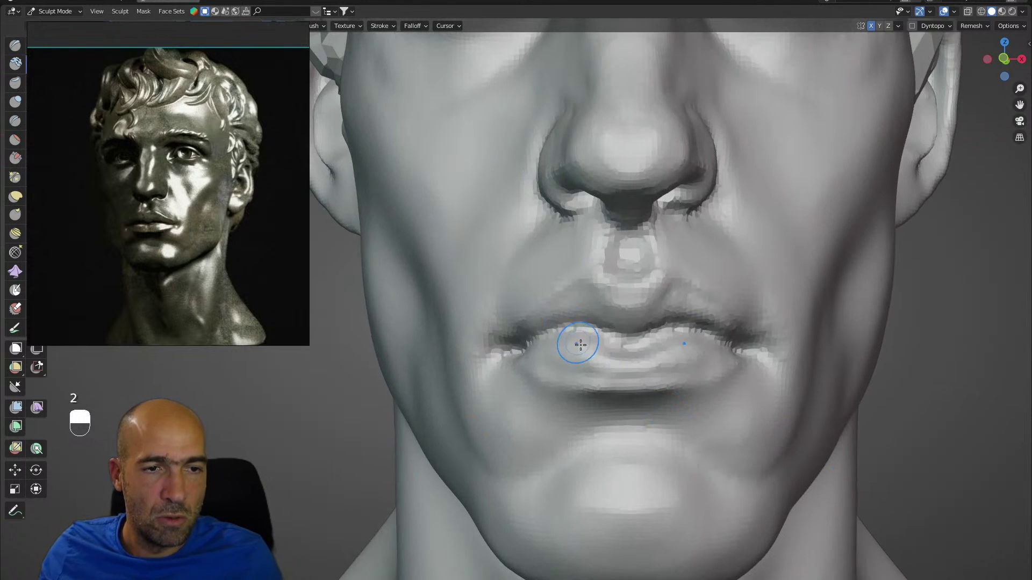
pyautogui.moveTo(580, 345)
pyautogui.mouseDown()
pyautogui.moveTo(615, 355)
pyautogui.moveTo(569, 357)
pyautogui.moveTo(617, 334)
pyautogui.moveTo(493, 350)
pyautogui.moveTo(557, 385)
pyautogui.mouseUp()
pyautogui.press('1')
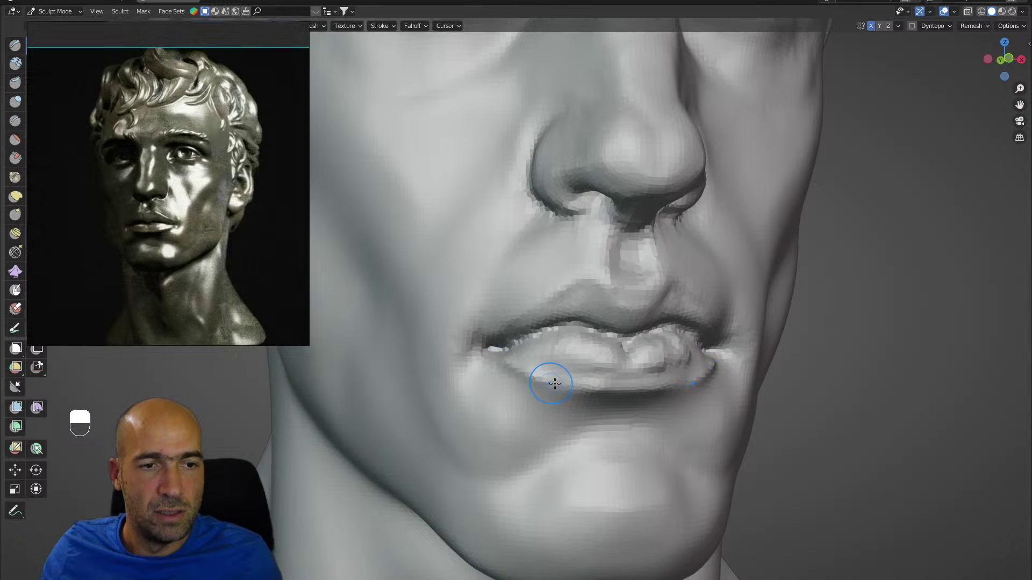
# Refine the transition from the lower lip and mouth corners to the chin with the Draw brush.
pyautogui.keyDown('ctrl'); pyautogui.keyDown('alt'); pyautogui.moveTo(671, 395); pyautogui.dragTo(647, 424); pyautogui.keyUp('alt'); pyautogui.keyUp('ctrl')
pyautogui.keyDown('alt'); pyautogui.moveTo(640, 417); pyautogui.dragTo(591, 414); pyautogui.keyUp('alt')
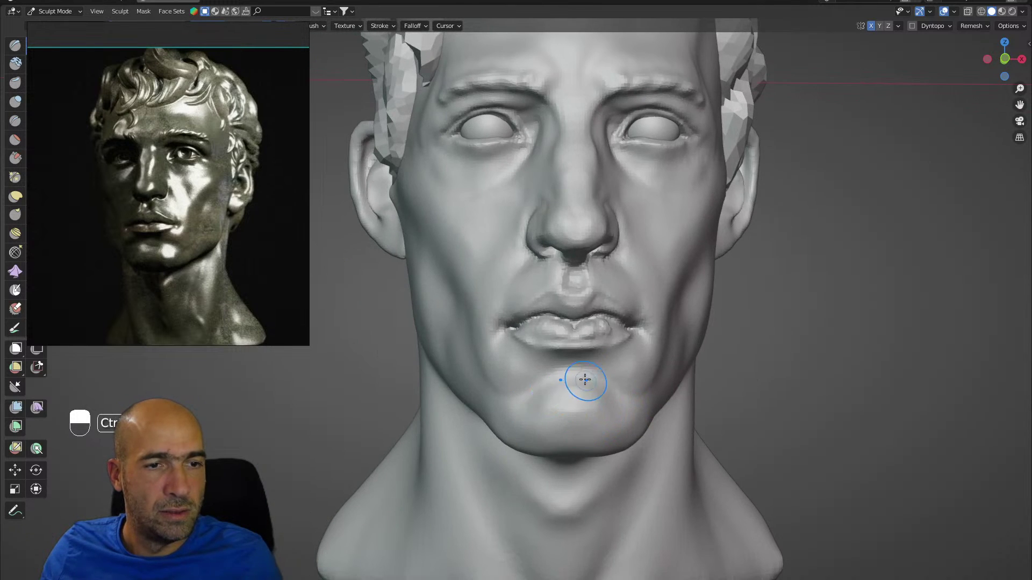
pyautogui.keyDown('alt'); pyautogui.moveTo(633, 369); pyautogui.dragTo(627, 373); pyautogui.keyUp('alt')
pyautogui.press('s')
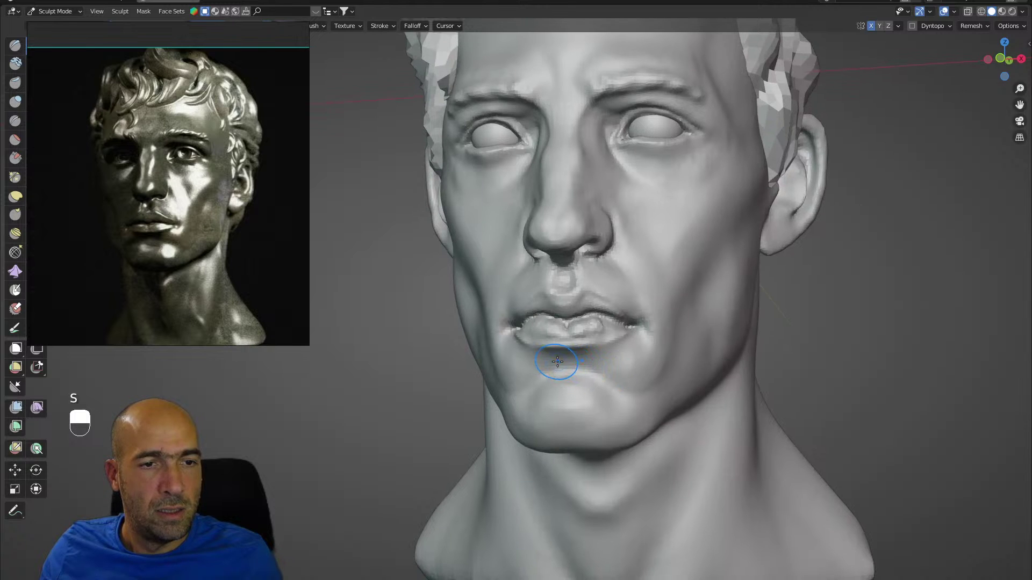
pyautogui.press('x')
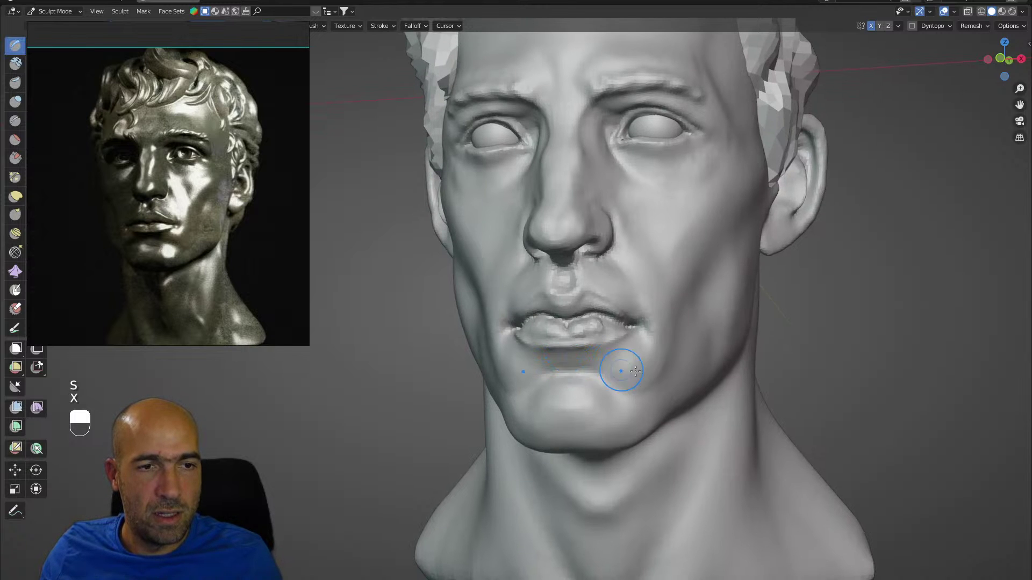
pyautogui.moveTo(622, 369); pyautogui.dragTo(585, 361, button='middle')
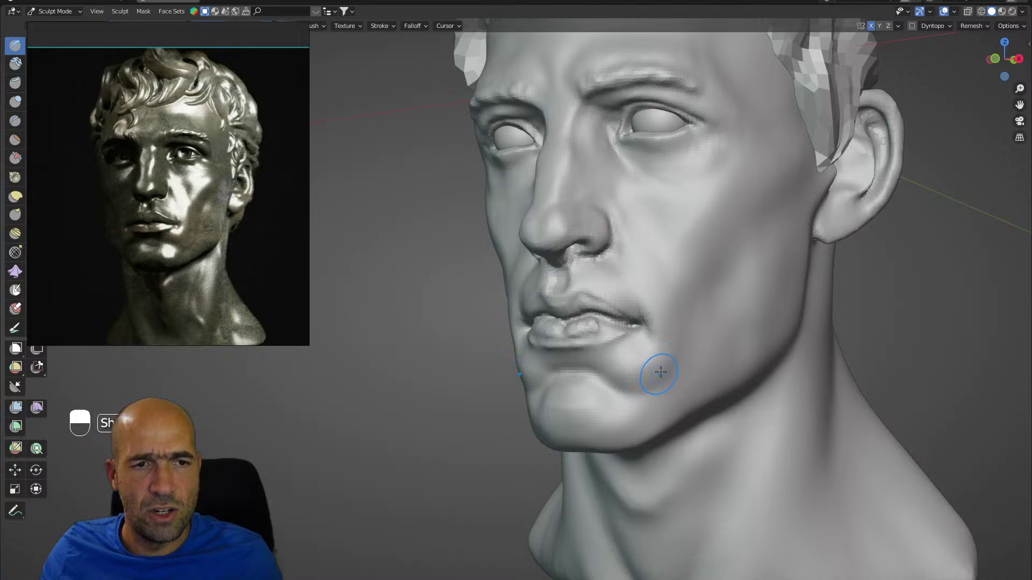
pyautogui.moveTo(699, 343)
pyautogui.mouseDown(button='middle')
pyautogui.moveTo(665, 341)
pyautogui.moveTo(662, 351)
pyautogui.mouseUp(button='middle')
pyautogui.keyDown('alt'); pyautogui.moveTo(662, 352); pyautogui.dragTo(678, 344); pyautogui.keyUp('alt')
# Shape the cheeks symmetrically with the Draw brush, enlarging it for broader strokes.
pyautogui.press('x')
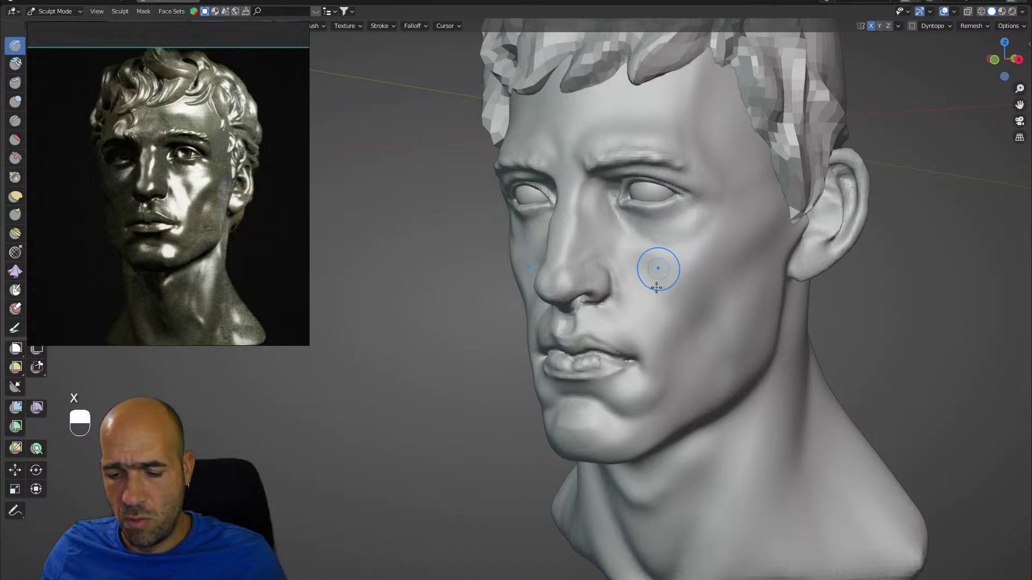
pyautogui.press('[')
pyautogui.press('[')
pyautogui.press('[')
pyautogui.press('[')
pyautogui.press('[')
pyautogui.press(']')
pyautogui.press(']')
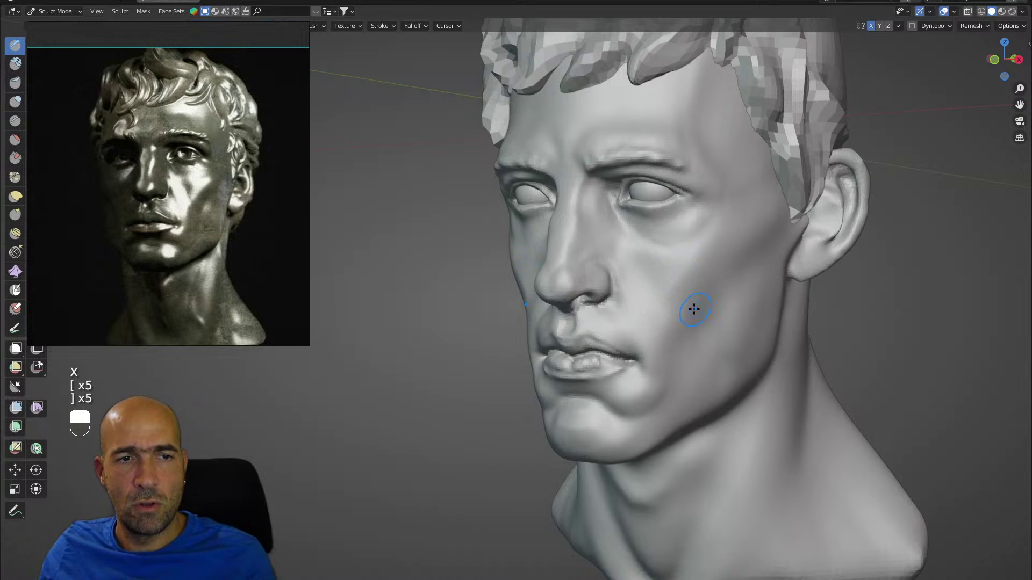
pyautogui.press(']')
pyautogui.press(']')
pyautogui.press(']')
pyautogui.press(']')
pyautogui.press(']')
pyautogui.press(']')
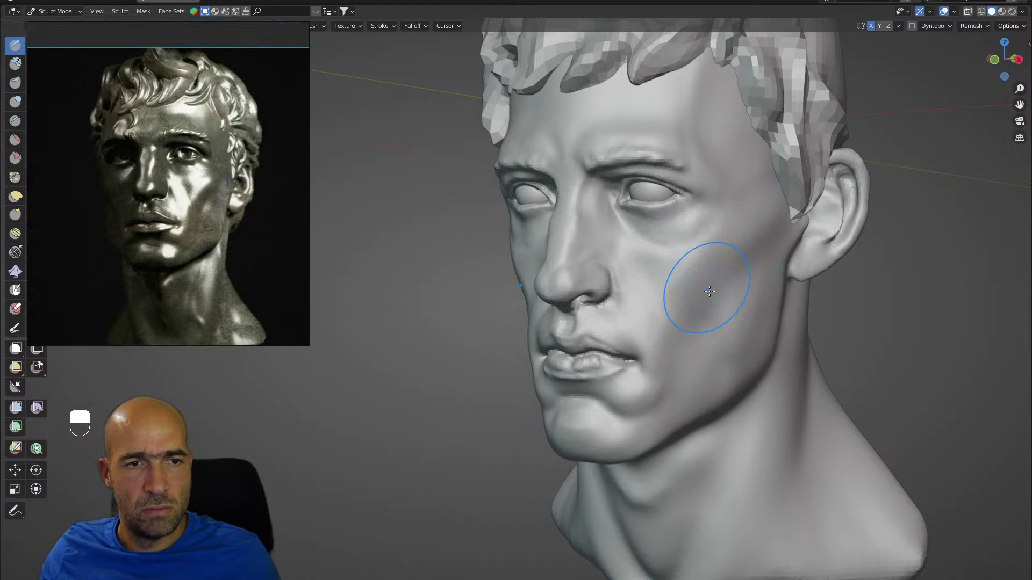
pyautogui.moveTo(712, 358); pyautogui.dragTo(720, 317, button='middle')
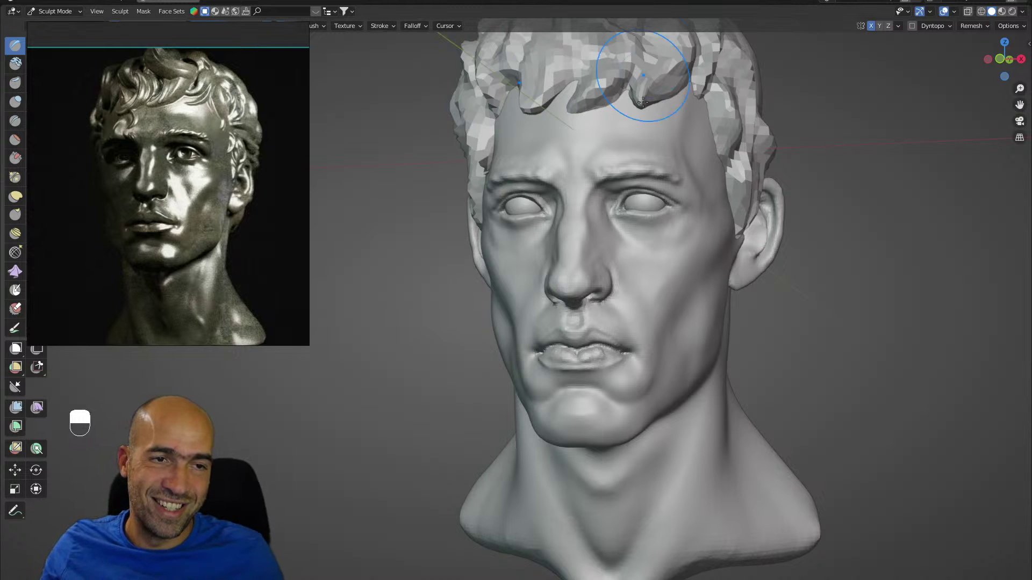
# Adjust the jaw and neck shape in profile and three-quarter view with an enlarged Grab brush.
pyautogui.moveTo(865, 224)
pyautogui.keyDown('alt'); pyautogui.mouseDown()
pyautogui.moveTo(806, 224)
pyautogui.moveTo(763, 292)
pyautogui.mouseUp(); pyautogui.keyUp('alt')
pyautogui.keyDown('alt'); pyautogui.moveTo(763, 292); pyautogui.dragTo(759, 310); pyautogui.keyUp('alt')
pyautogui.moveTo(743, 364)
pyautogui.keyDown('alt'); pyautogui.keyDown('shift'); pyautogui.mouseDown()
pyautogui.moveTo(682, 305)
pyautogui.moveTo(772, 310)
pyautogui.moveTo(730, 290)
pyautogui.moveTo(725, 270)
pyautogui.mouseUp(); pyautogui.keyUp('shift'); pyautogui.keyUp('alt')
pyautogui.press('6')
pyautogui.press('g')
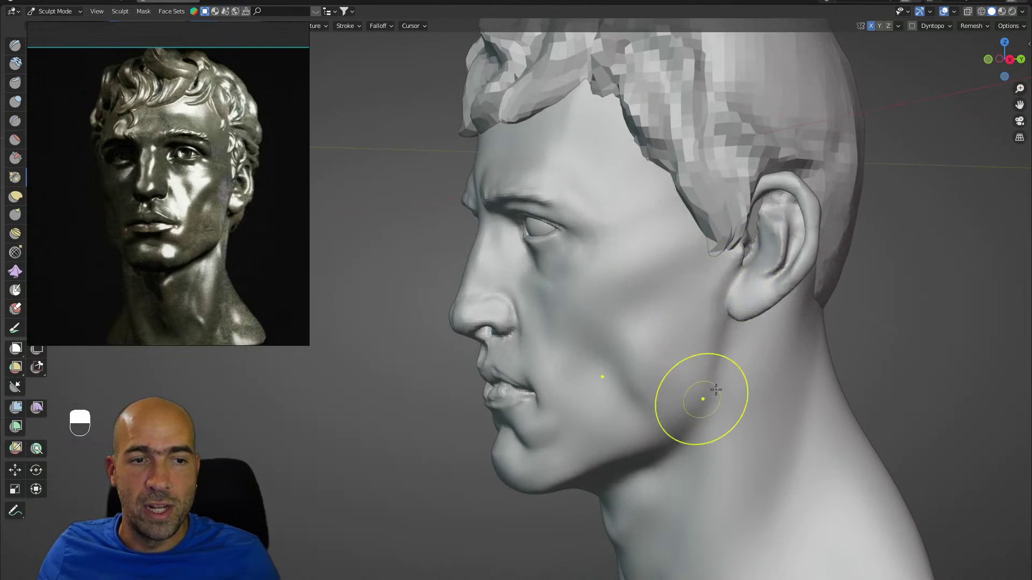
pyautogui.moveTo(706, 396)
pyautogui.keyDown('alt'); pyautogui.mouseDown()
pyautogui.moveTo(760, 358)
pyautogui.moveTo(724, 373)
pyautogui.mouseUp(); pyautogui.keyUp('alt')
pyautogui.press('g')
pyautogui.press(']')
pyautogui.press(']')
pyautogui.press(']')
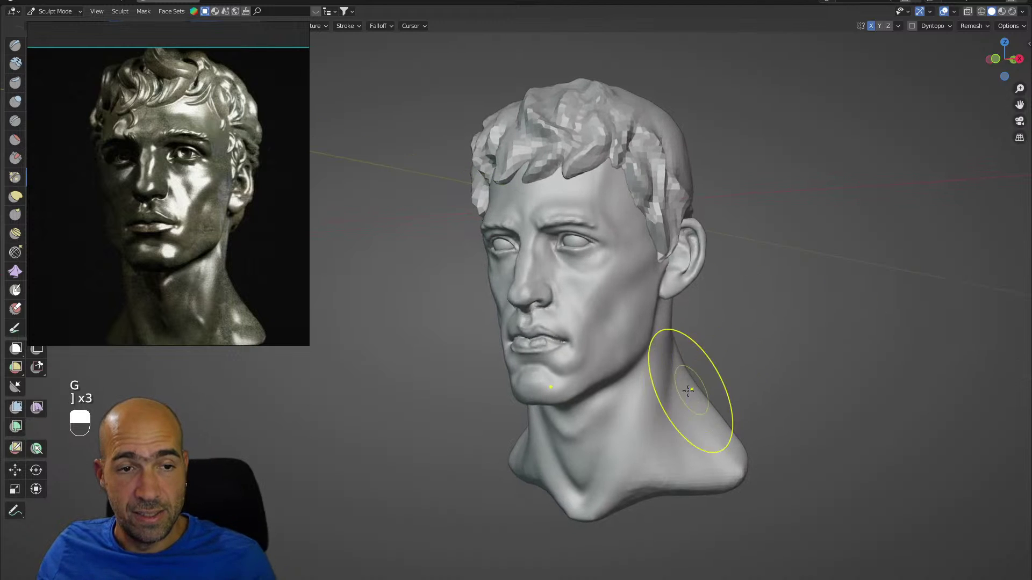
pyautogui.keyDown('alt'); pyautogui.moveTo(666, 411); pyautogui.dragTo(703, 346); pyautogui.keyUp('alt')
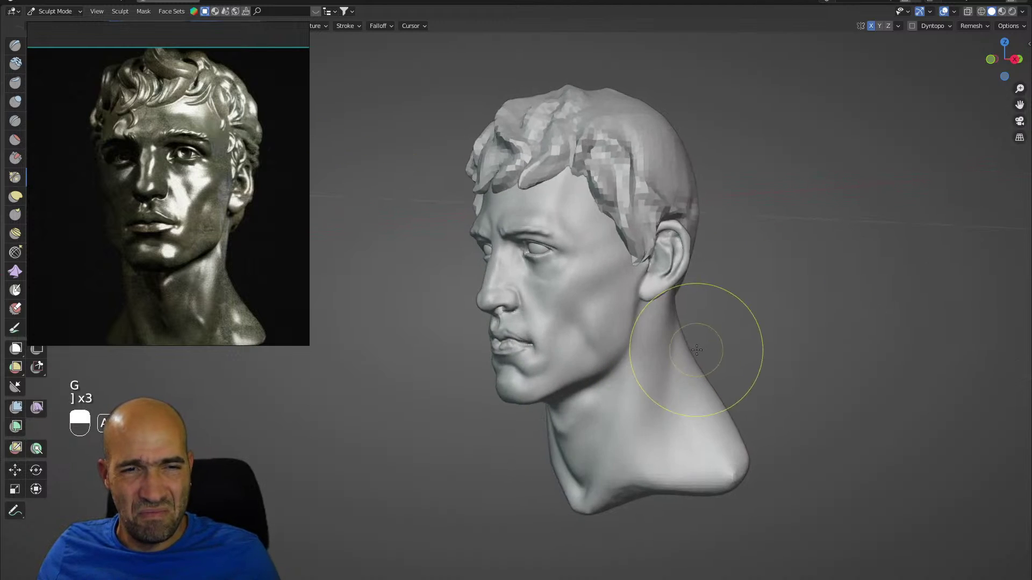
pyautogui.moveTo(727, 380)
pyautogui.keyDown('alt'); pyautogui.mouseDown()
pyautogui.moveTo(737, 391)
pyautogui.moveTo(773, 360)
pyautogui.moveTo(749, 363)
pyautogui.moveTo(714, 311)
pyautogui.mouseUp(); pyautogui.keyUp('alt')
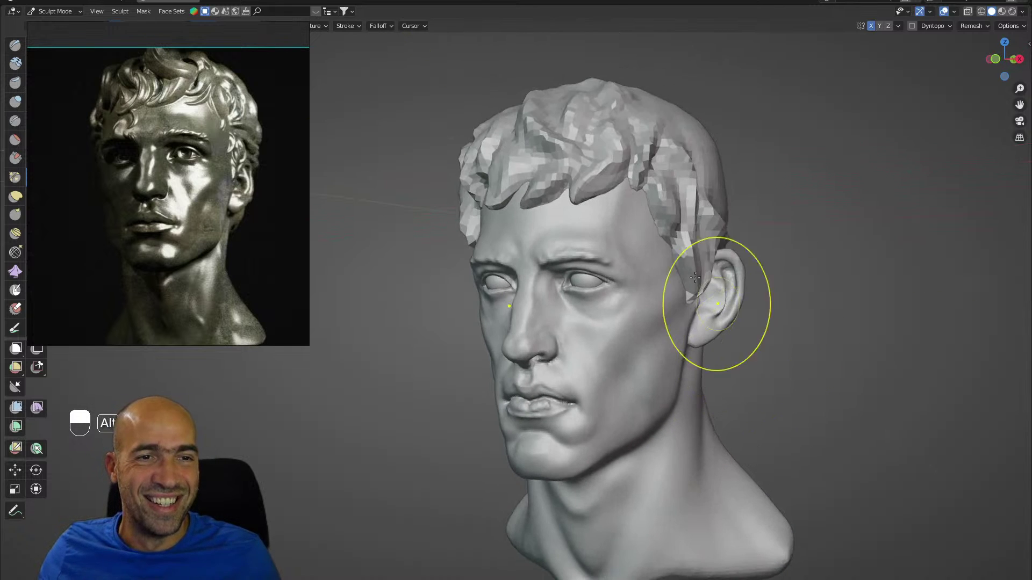
# Switch sculpting back to the hair, remesh it with a finer voxel size and smooth its blocky surface.
pyautogui.hotkey('alt', 'q')
pyautogui.hotkey('shift', 'r')
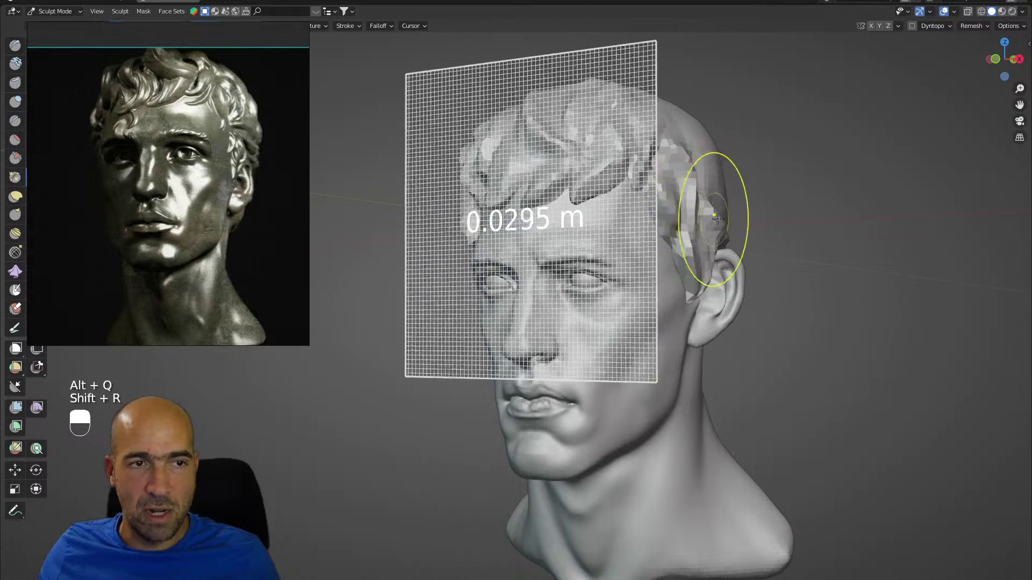
pyautogui.click(730, 222)
pyautogui.hotkey('ctrl', 'r')
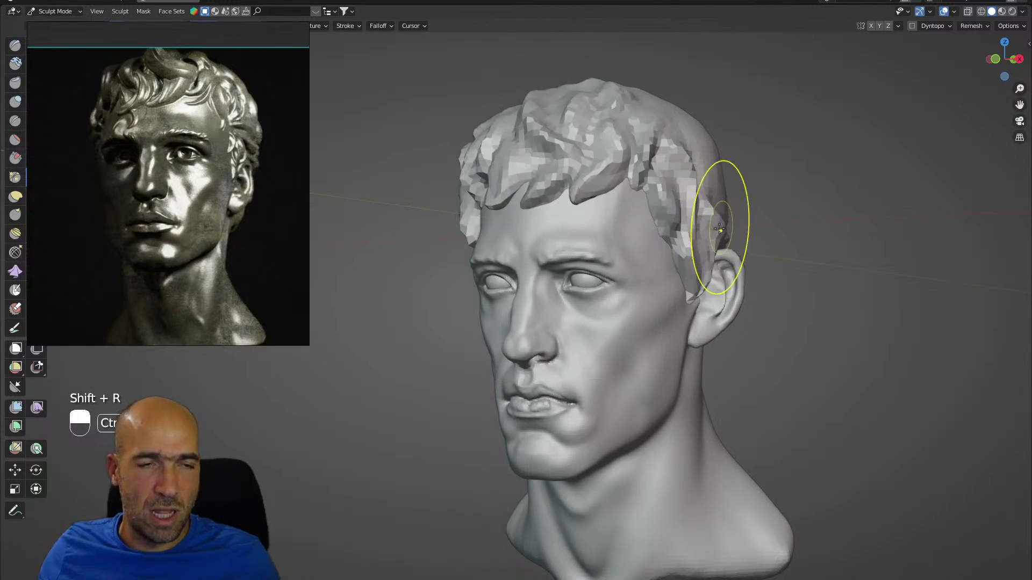
pyautogui.moveTo(562, 118)
pyautogui.keyDown('shift'); pyautogui.mouseDown()
pyautogui.moveTo(531, 144)
pyautogui.moveTo(508, 132)
pyautogui.moveTo(474, 221)
pyautogui.moveTo(581, 130)
pyautogui.moveTo(651, 226)
pyautogui.moveTo(700, 244)
pyautogui.moveTo(714, 299)
pyautogui.mouseUp(); pyautogui.keyUp('shift')
# Undo the last stroke and sculpt curved strands into the fringe lock above the left brow with a smaller Draw brush.
pyautogui.moveTo(769, 235)
pyautogui.keyDown('alt'); pyautogui.keyDown('shift'); pyautogui.mouseDown()
pyautogui.moveTo(727, 293)
pyautogui.moveTo(707, 295)
pyautogui.mouseUp(); pyautogui.keyUp('shift'); pyautogui.keyUp('alt')
pyautogui.keyDown('alt'); pyautogui.keyDown('shift'); pyautogui.moveTo(674, 178); pyautogui.dragTo(678, 265); pyautogui.keyUp('shift'); pyautogui.keyUp('alt')
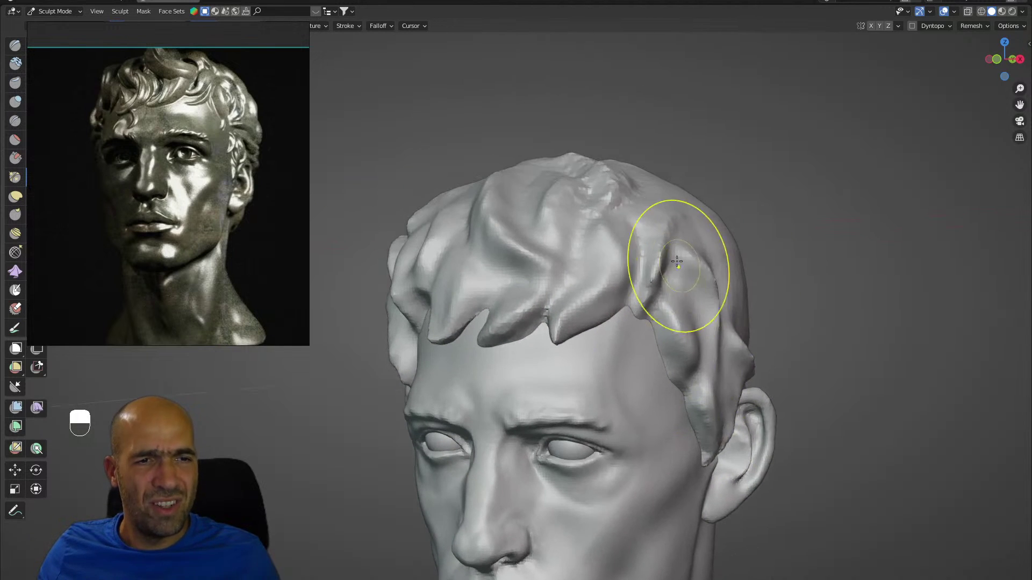
pyautogui.press('1')
pyautogui.press('[')
pyautogui.press('[')
pyautogui.press('[')
pyautogui.press('[')
pyautogui.press('[')
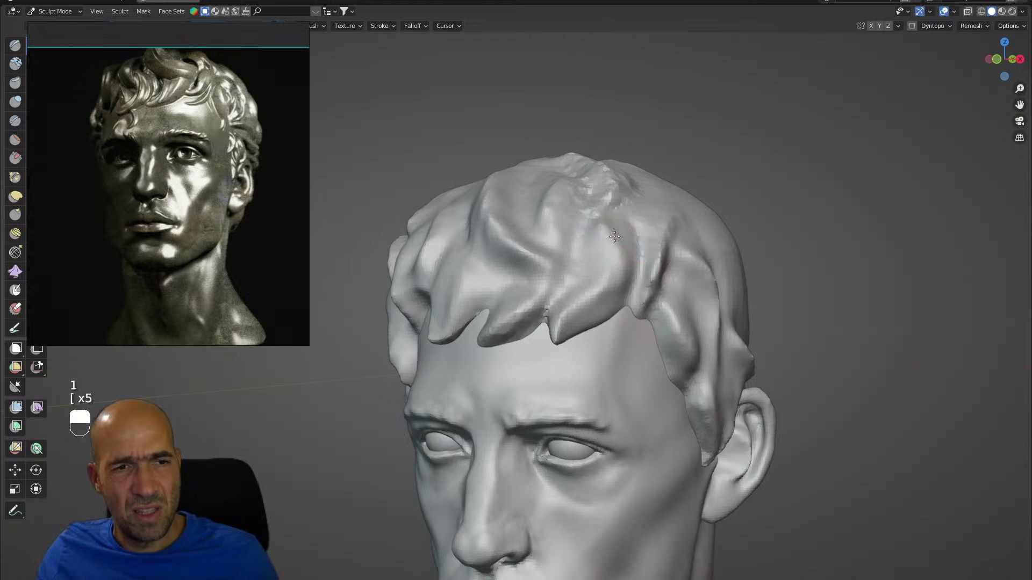
pyautogui.hotkey('ctrl', 'z')
pyautogui.moveTo(614, 246); pyautogui.dragTo(604, 219)
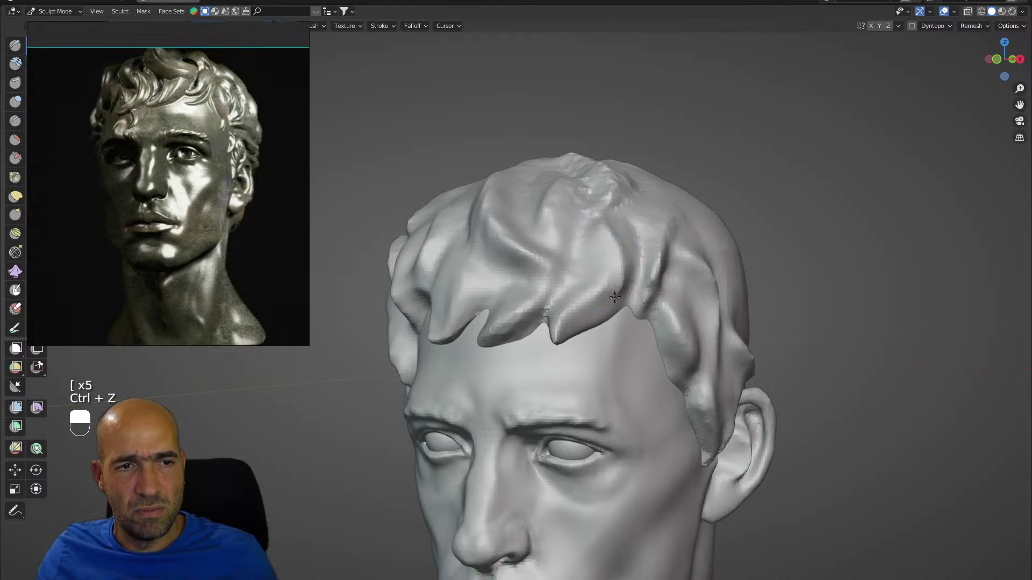
pyautogui.moveTo(613, 285)
pyautogui.mouseDown()
pyautogui.moveTo(590, 331)
pyautogui.moveTo(594, 246)
pyautogui.mouseUp()
pyautogui.moveTo(587, 295)
pyautogui.mouseDown()
pyautogui.moveTo(601, 283)
pyautogui.moveTo(553, 348)
pyautogui.mouseUp()
pyautogui.moveTo(599, 316)
pyautogui.mouseDown(button='middle')
pyautogui.moveTo(590, 321)
pyautogui.moveTo(622, 272)
pyautogui.mouseUp(button='middle')
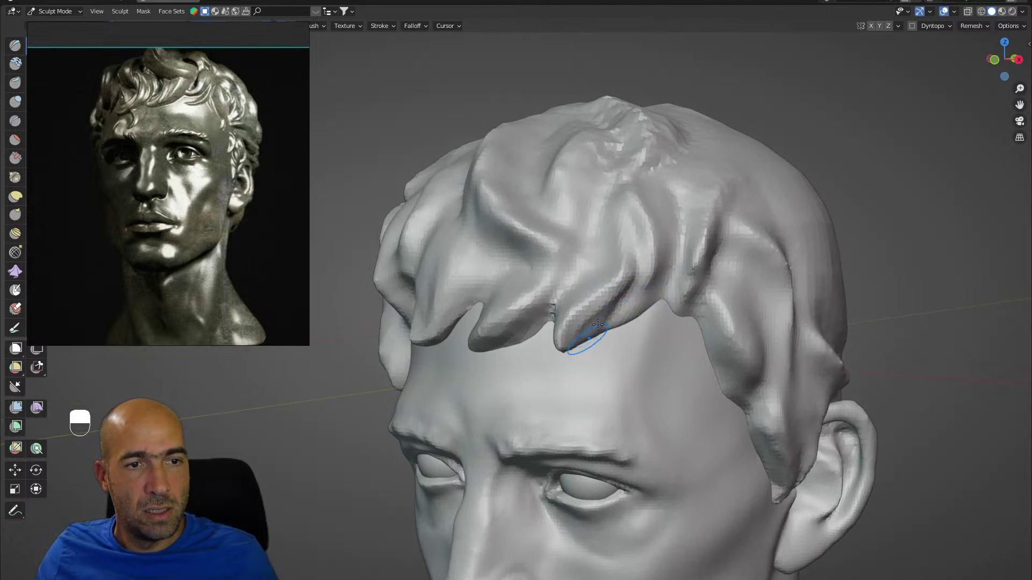
# Define strands in the central fringe locks and carve a deep groove beneath the central wave of hair.
pyautogui.moveTo(587, 357); pyautogui.dragTo(593, 248, button='middle')
pyautogui.moveTo(582, 249)
pyautogui.mouseDown()
pyautogui.moveTo(531, 338)
pyautogui.moveTo(507, 335)
pyautogui.mouseUp()
pyautogui.moveTo(561, 275); pyautogui.dragTo(469, 370)
pyautogui.moveTo(470, 370); pyautogui.dragTo(511, 260, button='middle')
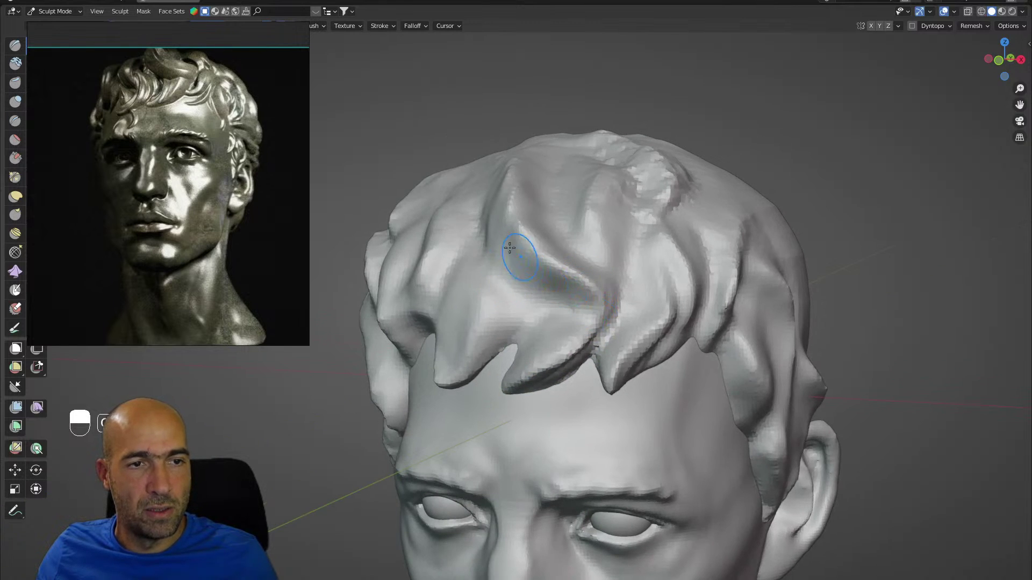
pyautogui.keyDown('ctrl'); pyautogui.moveTo(511, 249); pyautogui.dragTo(560, 306); pyautogui.keyUp('ctrl')
pyautogui.moveTo(506, 274)
pyautogui.keyDown('ctrl'); pyautogui.mouseDown()
pyautogui.moveTo(601, 314)
pyautogui.moveTo(521, 288)
pyautogui.moveTo(499, 226)
pyautogui.moveTo(492, 231)
pyautogui.moveTo(581, 285)
pyautogui.mouseUp(); pyautogui.keyUp('ctrl')
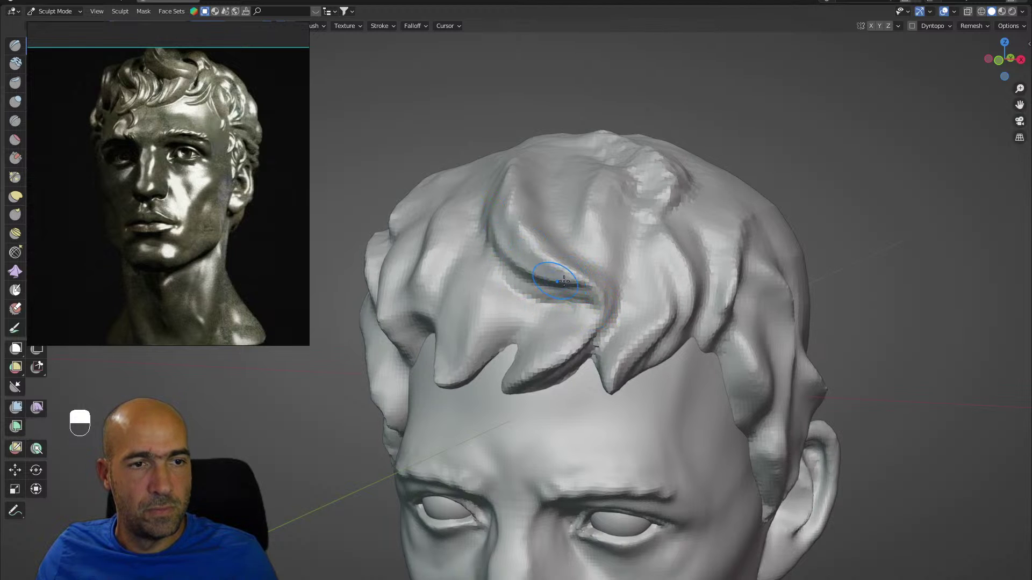
# Build up strands along the front fringe locks above the right brow with the Draw brush.
pyautogui.moveTo(503, 293)
pyautogui.mouseDown()
pyautogui.moveTo(509, 308)
pyautogui.moveTo(448, 401)
pyautogui.mouseUp()
pyautogui.moveTo(486, 273); pyautogui.dragTo(457, 377)
pyautogui.moveTo(508, 309)
pyautogui.mouseDown()
pyautogui.moveTo(485, 371)
pyautogui.moveTo(466, 383)
pyautogui.mouseUp()
# Shape a pointed lock at the left temple, between the fringe and the side hair.
pyautogui.moveTo(562, 297); pyautogui.dragTo(575, 288, button='middle')
pyautogui.moveTo(538, 348)
pyautogui.keyDown('shift'); pyautogui.mouseDown(button='middle')
pyautogui.moveTo(594, 295)
pyautogui.moveTo(595, 309)
pyautogui.moveTo(631, 293)
pyautogui.moveTo(672, 299)
pyautogui.moveTo(599, 322)
pyautogui.mouseUp(button='middle'); pyautogui.keyUp('shift')
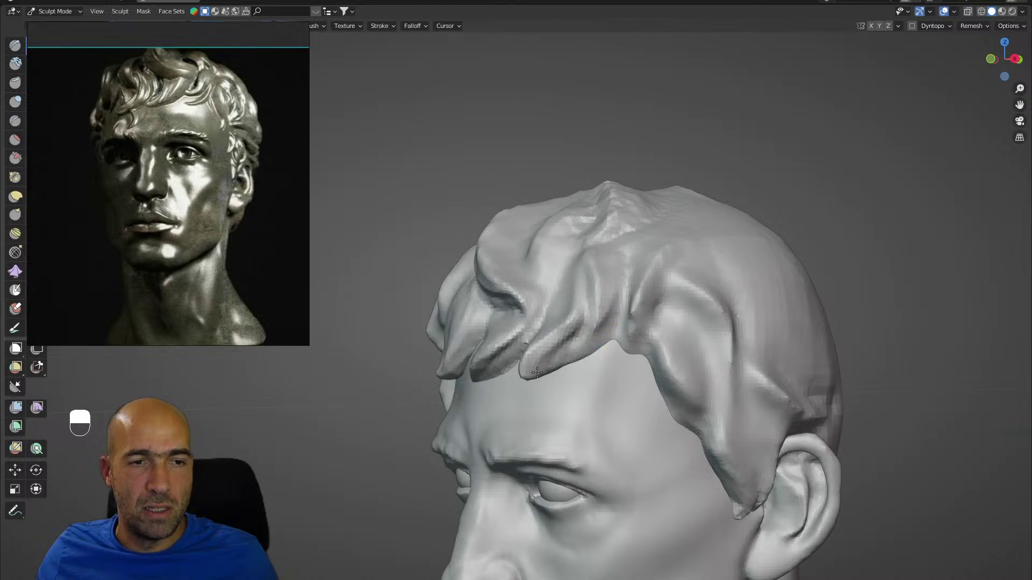
pyautogui.moveTo(599, 369); pyautogui.dragTo(668, 277, button='middle')
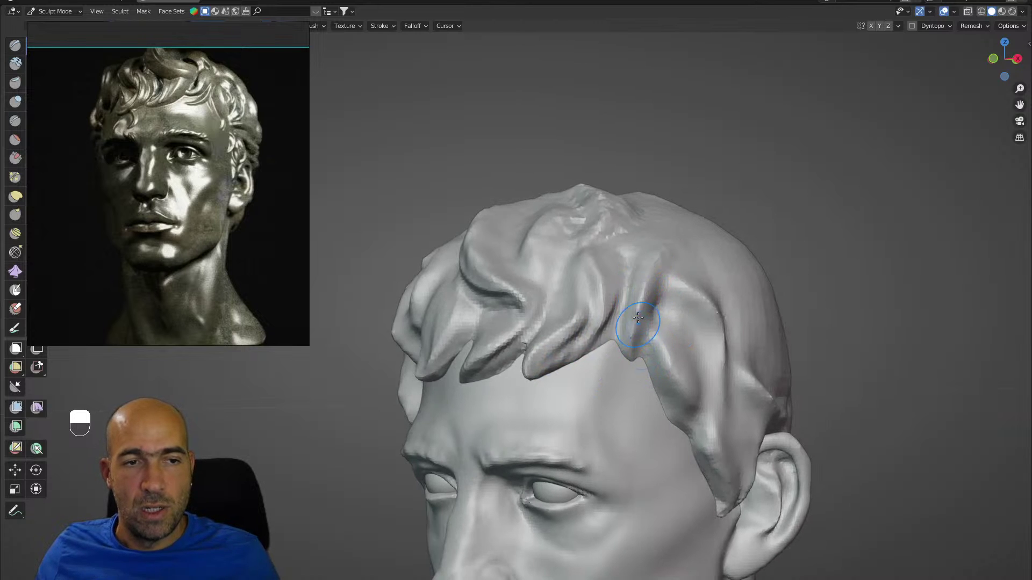
pyautogui.moveTo(682, 347); pyautogui.dragTo(673, 259, button='middle')
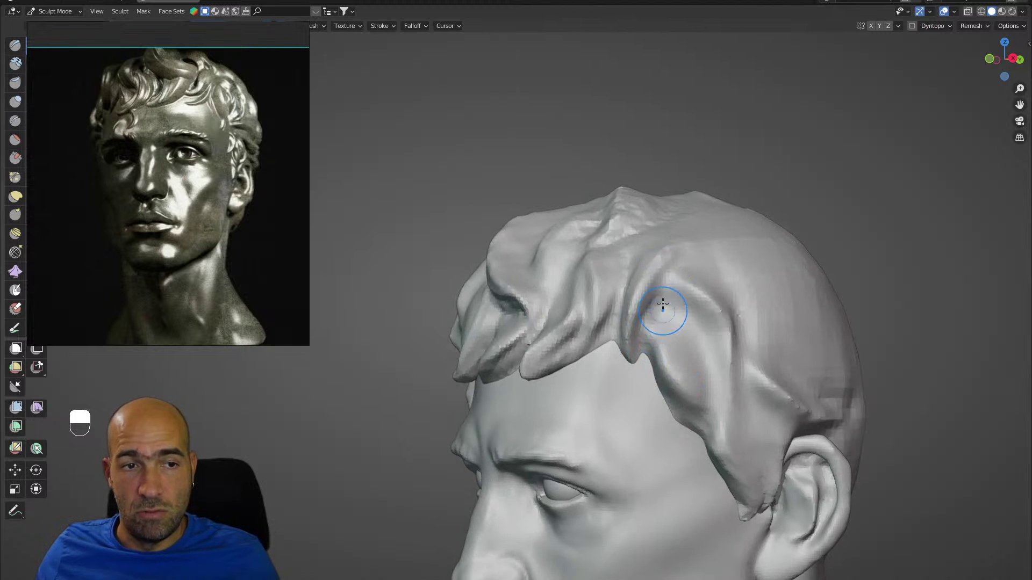
pyautogui.moveTo(667, 339); pyautogui.dragTo(670, 346, button='middle')
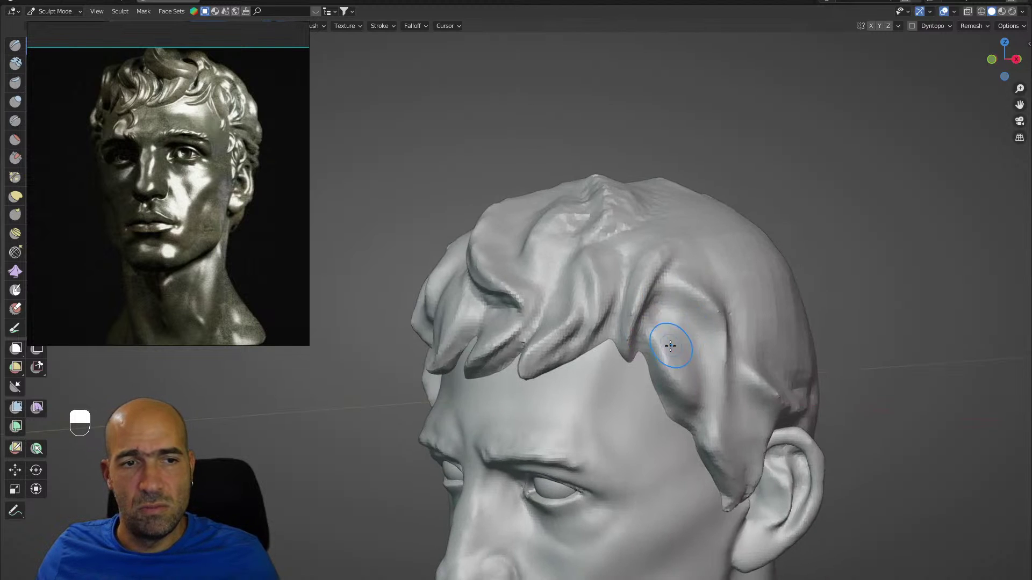
# Carve grooves and strands into the side hair from the left temple down to the lock in front of the left ear.
pyautogui.moveTo(701, 384); pyautogui.dragTo(710, 395, button='middle')
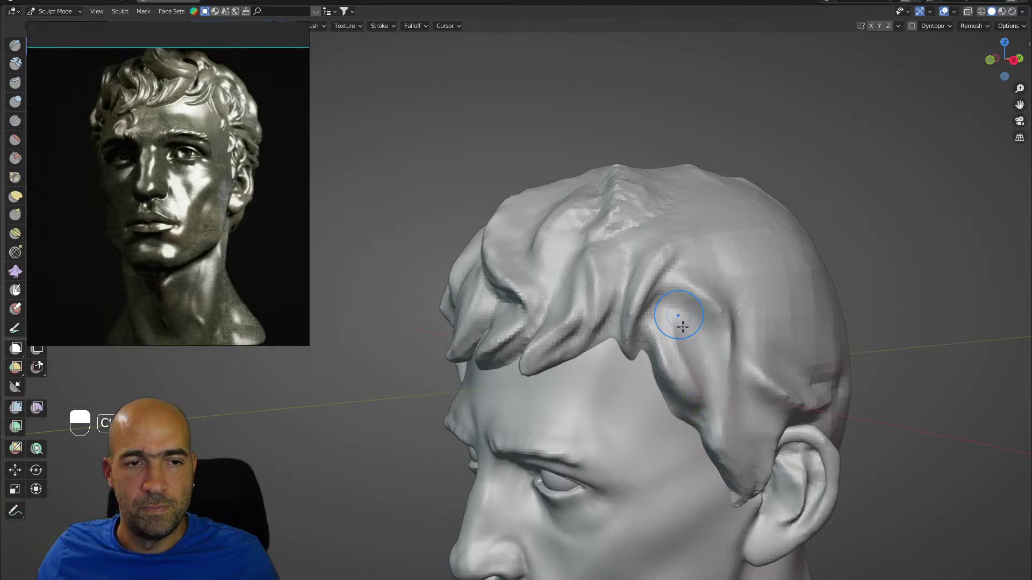
pyautogui.moveTo(683, 327); pyautogui.dragTo(664, 350, button='middle')
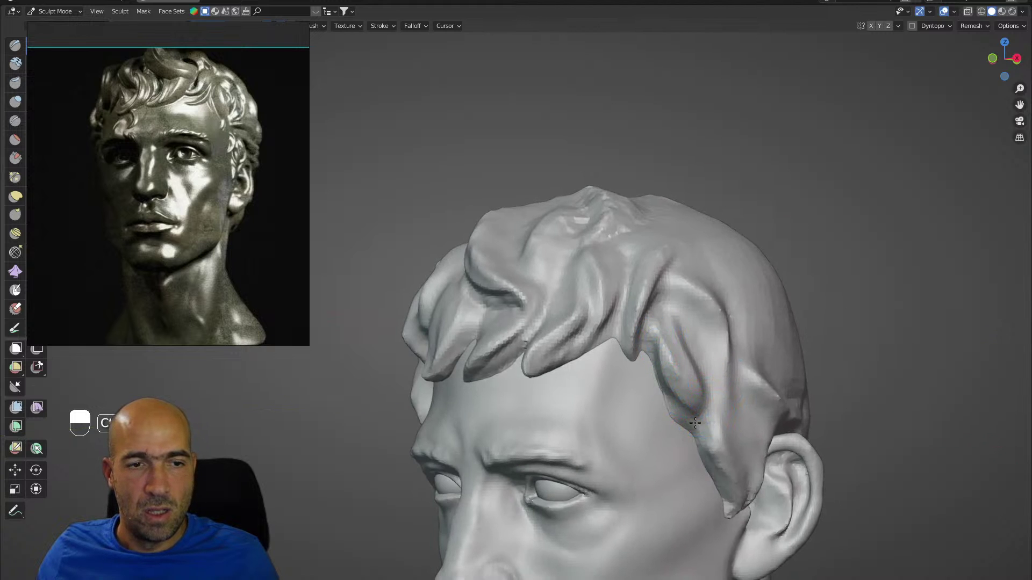
pyautogui.moveTo(720, 430); pyautogui.dragTo(704, 357, button='middle')
pyautogui.keyDown('shift'); pyautogui.moveTo(721, 405); pyautogui.dragTo(640, 293, button='middle'); pyautogui.keyUp('shift')
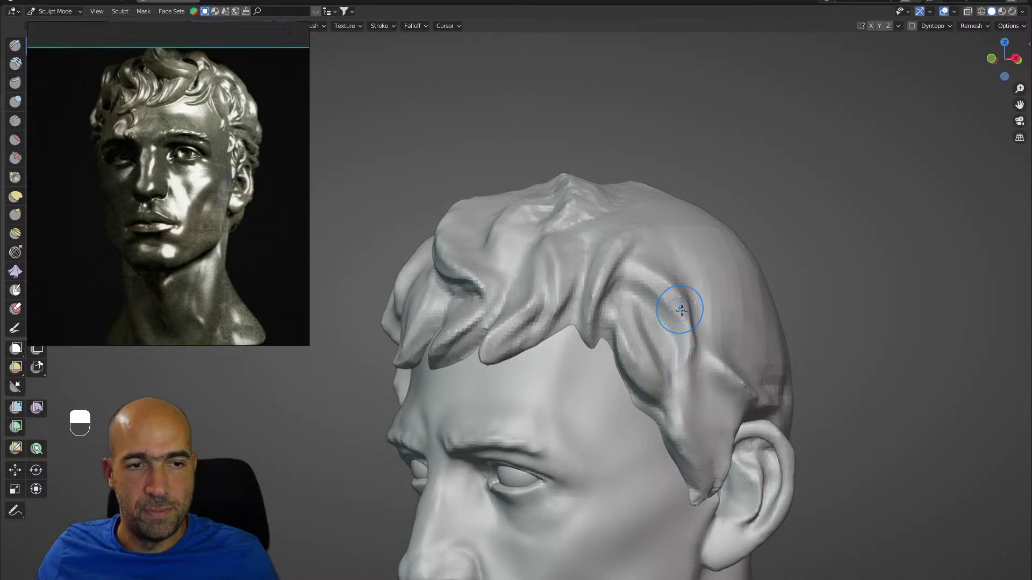
pyautogui.moveTo(704, 394)
pyautogui.keyDown('alt'); pyautogui.mouseDown()
pyautogui.moveTo(684, 417)
pyautogui.moveTo(678, 298)
pyautogui.moveTo(650, 398)
pyautogui.moveTo(680, 351)
pyautogui.moveTo(681, 261)
pyautogui.mouseUp(); pyautogui.keyUp('alt')
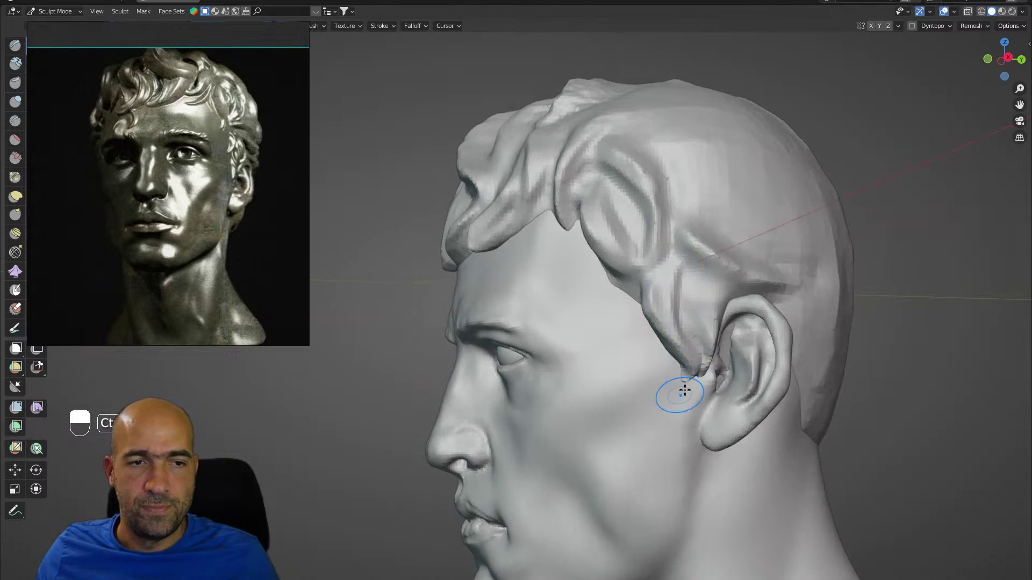
pyautogui.keyDown('alt'); pyautogui.moveTo(685, 390); pyautogui.dragTo(700, 293); pyautogui.keyUp('alt')
pyautogui.keyDown('alt'); pyautogui.moveTo(705, 356); pyautogui.dragTo(717, 313); pyautogui.keyUp('alt')
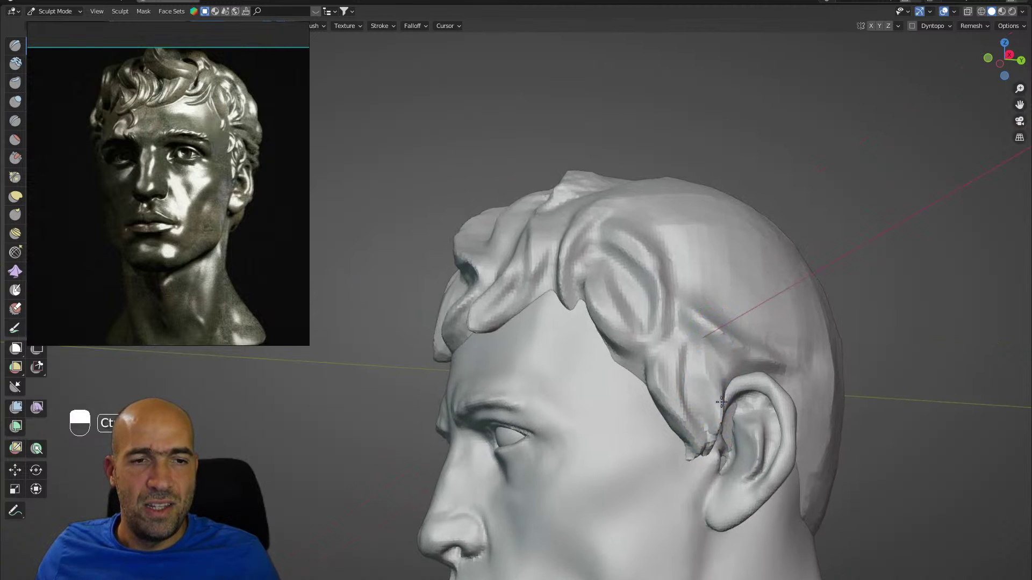
pyautogui.keyDown('alt'); pyautogui.moveTo(721, 402); pyautogui.dragTo(705, 314); pyautogui.keyUp('alt')
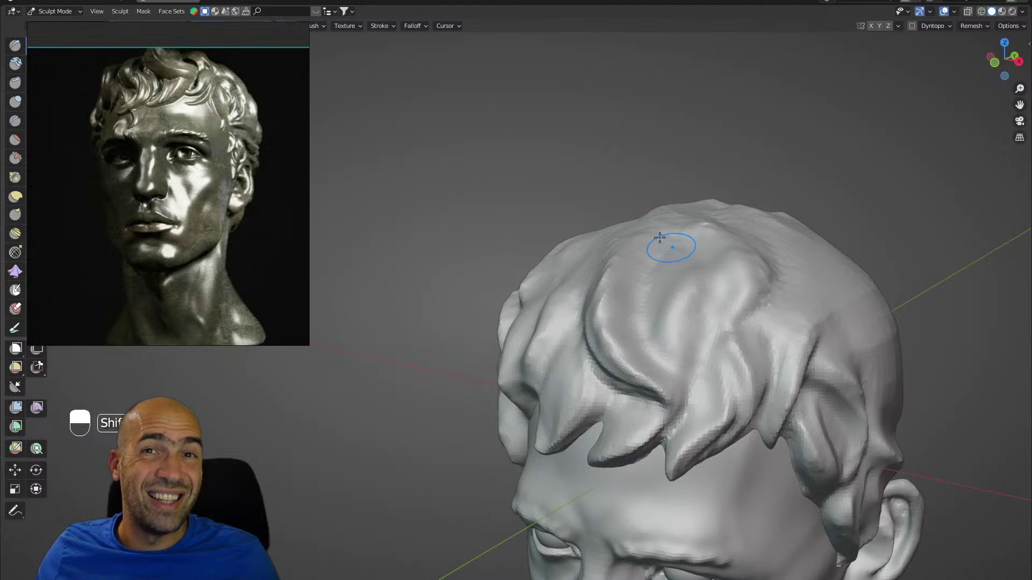
# Smooth the large central wave of the fringe and carve a groove along its length.
pyautogui.keyDown('shift'); pyautogui.moveTo(612, 328); pyautogui.dragTo(637, 380); pyautogui.keyUp('shift')
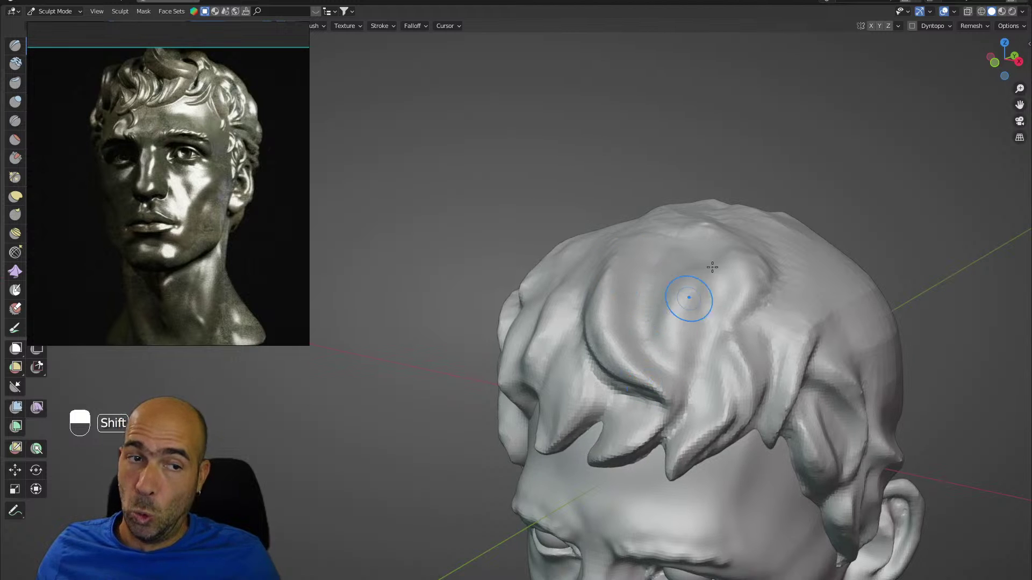
pyautogui.moveTo(702, 307)
pyautogui.mouseDown(button='middle')
pyautogui.moveTo(710, 290)
pyautogui.moveTo(727, 292)
pyautogui.moveTo(698, 290)
pyautogui.mouseUp(button='middle')
pyautogui.keyDown('ctrl'); pyautogui.moveTo(663, 317); pyautogui.dragTo(706, 378); pyautogui.keyUp('ctrl')
pyautogui.keyDown('alt'); pyautogui.moveTo(621, 353); pyautogui.dragTo(668, 362); pyautogui.keyUp('alt')
pyautogui.moveTo(668, 362); pyautogui.dragTo(541, 281, button='middle')
pyautogui.moveTo(610, 363); pyautogui.dragTo(620, 375, button='middle')
pyautogui.keyDown('alt'); pyautogui.moveTo(620, 375); pyautogui.dragTo(625, 368); pyautogui.keyUp('alt')
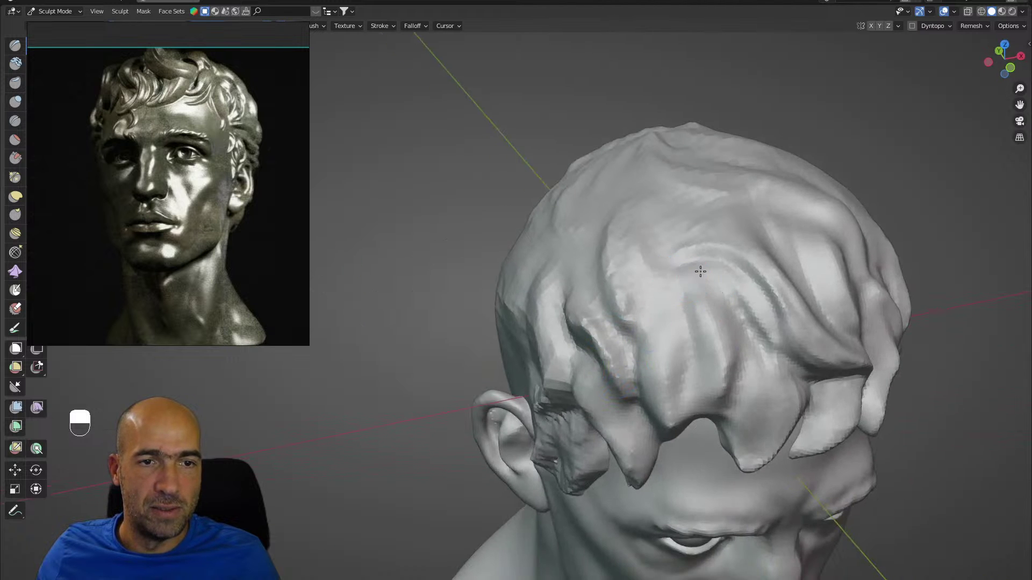
# Build up strands in the fringe locks above the right brow and carve grooves between them with the Draw brush.
pyautogui.moveTo(694, 281)
pyautogui.keyDown('ctrl'); pyautogui.mouseDown()
pyautogui.moveTo(761, 322)
pyautogui.moveTo(728, 327)
pyautogui.mouseUp(); pyautogui.keyUp('ctrl')
pyautogui.keyDown('alt'); pyautogui.moveTo(727, 373); pyautogui.dragTo(745, 300); pyautogui.keyUp('alt')
pyautogui.moveTo(720, 343); pyautogui.dragTo(732, 409)
pyautogui.keyDown('alt'); pyautogui.moveTo(741, 402); pyautogui.dragTo(744, 349); pyautogui.keyUp('alt')
pyautogui.moveTo(723, 352); pyautogui.dragTo(735, 414)
pyautogui.moveTo(705, 334)
pyautogui.keyDown('ctrl'); pyautogui.mouseDown()
pyautogui.moveTo(696, 383)
pyautogui.moveTo(718, 430)
pyautogui.mouseUp(); pyautogui.keyUp('ctrl')
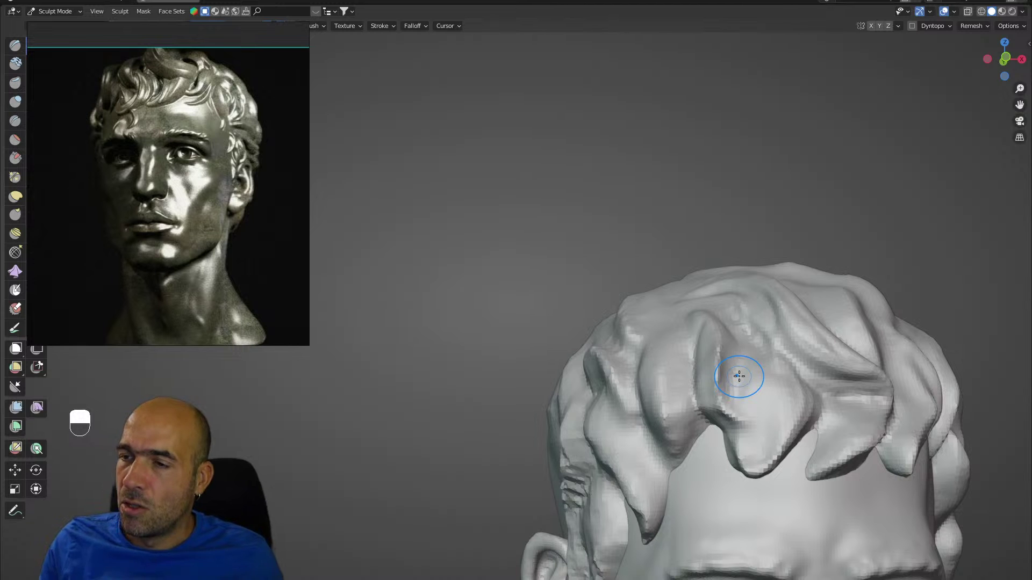
pyautogui.moveTo(477, 248)
pyautogui.keyDown('alt'); pyautogui.mouseDown(button='middle')
pyautogui.moveTo(464, 257)
pyautogui.moveTo(518, 239)
pyautogui.moveTo(515, 251)
pyautogui.mouseUp(button='middle'); pyautogui.keyUp('alt')
pyautogui.scroll(2, 524, 252)
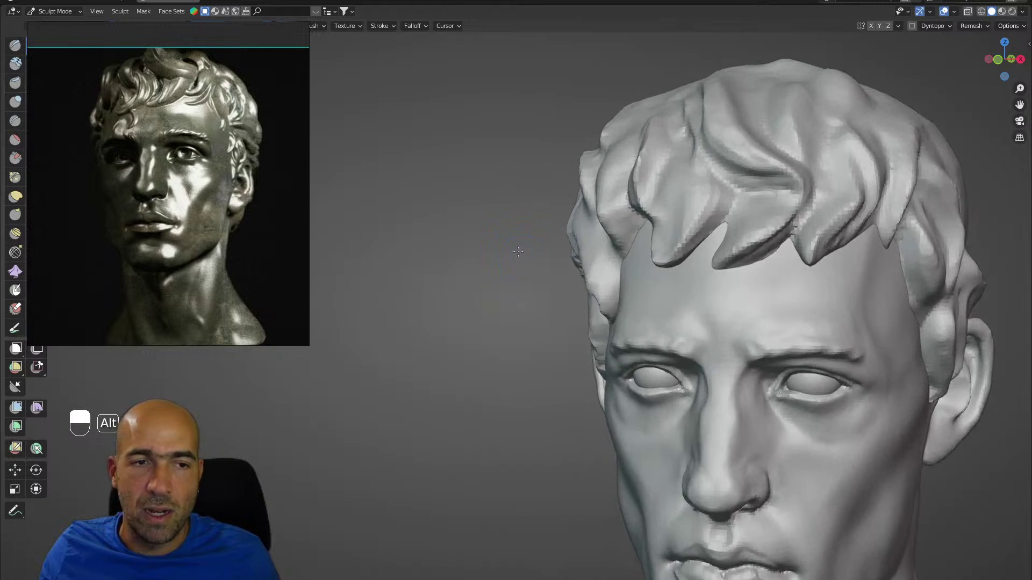
pyautogui.keyDown('alt'); pyautogui.moveTo(656, 189); pyautogui.dragTo(681, 302, button='middle'); pyautogui.keyUp('alt')
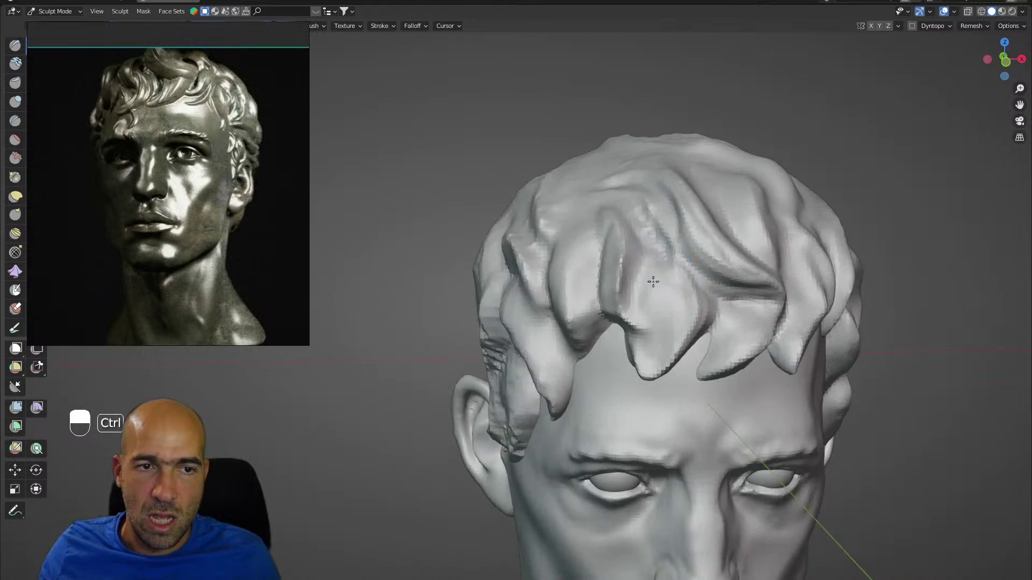
pyautogui.moveTo(653, 282)
pyautogui.keyDown('ctrl'); pyautogui.mouseDown()
pyautogui.moveTo(641, 318)
pyautogui.moveTo(654, 323)
pyautogui.moveTo(660, 296)
pyautogui.moveTo(652, 345)
pyautogui.moveTo(666, 281)
pyautogui.moveTo(652, 345)
pyautogui.moveTo(652, 320)
pyautogui.moveTo(630, 347)
pyautogui.moveTo(642, 357)
pyautogui.moveTo(602, 379)
pyautogui.moveTo(608, 387)
pyautogui.moveTo(575, 394)
pyautogui.mouseUp(); pyautogui.keyUp('ctrl')
# Adjust the shape of the hair locks at the right temple with an enlarged Grab brush.
pyautogui.press('g')
pyautogui.press('[')
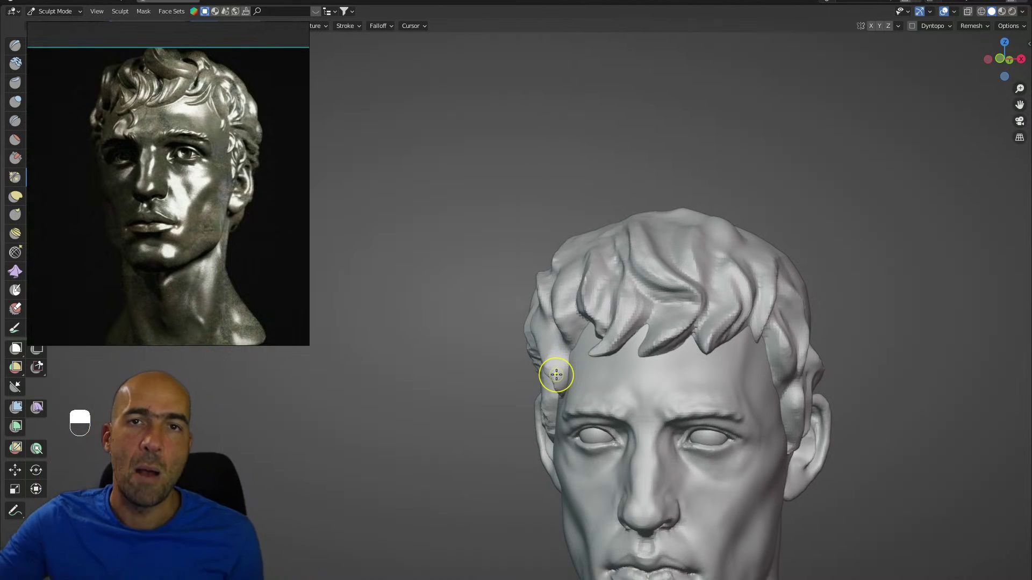
pyautogui.press(']')
pyautogui.press(']')
pyautogui.press(']')
pyautogui.press(']')
pyautogui.press(']')
pyautogui.press(']')
pyautogui.press(']')
pyautogui.press(']')
pyautogui.press(']')
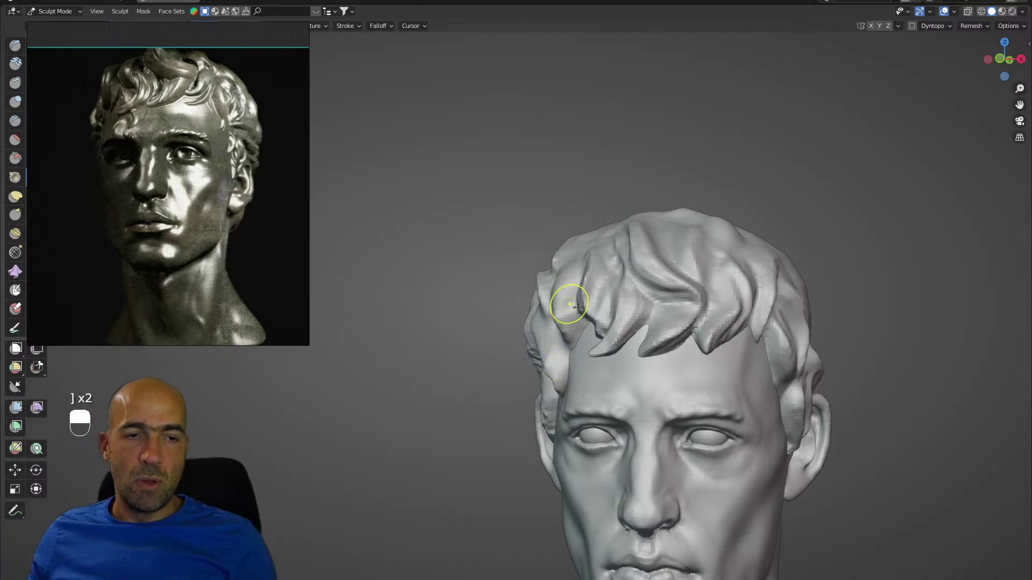
pyautogui.keyDown('alt'); pyautogui.moveTo(562, 368); pyautogui.dragTo(562, 379); pyautogui.keyUp('alt')
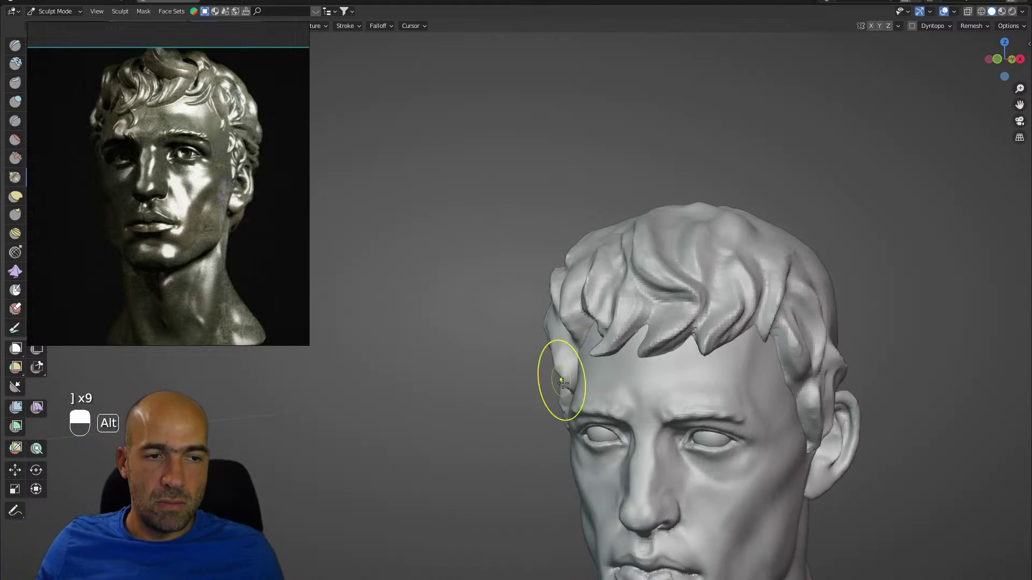
pyautogui.scroll(2, 571, 381)
pyautogui.moveTo(635, 422)
pyautogui.keyDown('alt'); pyautogui.keyDown('shift'); pyautogui.mouseDown()
pyautogui.moveTo(612, 495)
pyautogui.moveTo(634, 392)
pyautogui.mouseUp(); pyautogui.keyUp('shift'); pyautogui.keyUp('alt')
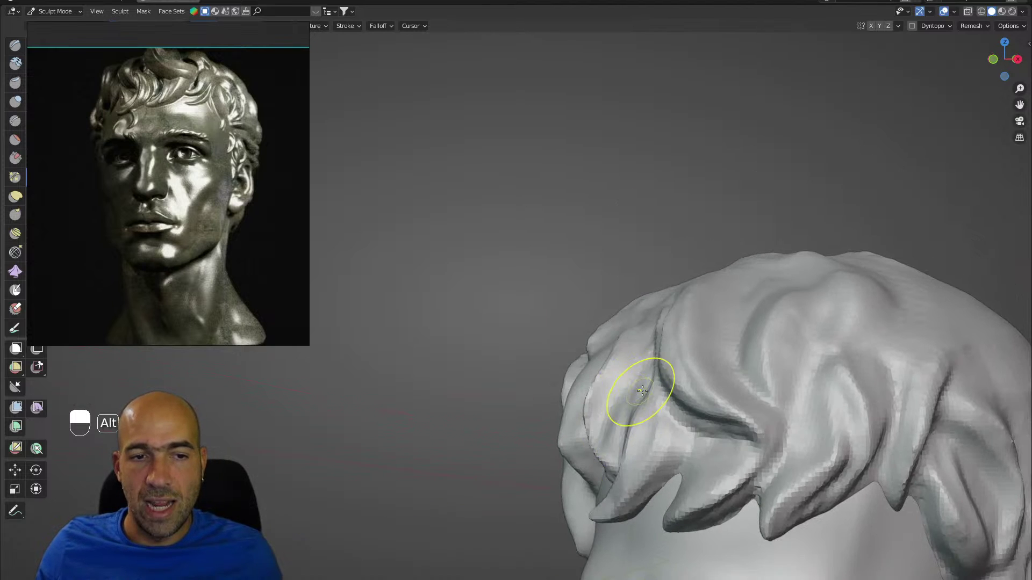
# Deepen the groove behind the central wave with a smaller Draw brush and build up a strand along the wave.
pyautogui.press('1')
pyautogui.press('[')
pyautogui.press('[')
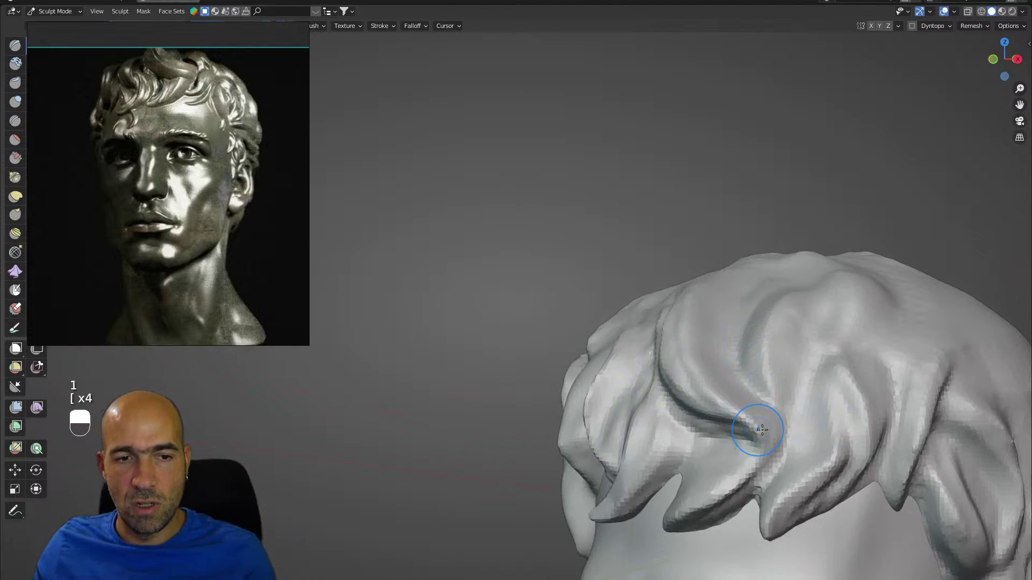
pyautogui.moveTo(768, 406)
pyautogui.keyDown('ctrl'); pyautogui.mouseDown()
pyautogui.moveTo(767, 454)
pyautogui.moveTo(750, 392)
pyautogui.mouseUp(); pyautogui.keyUp('ctrl')
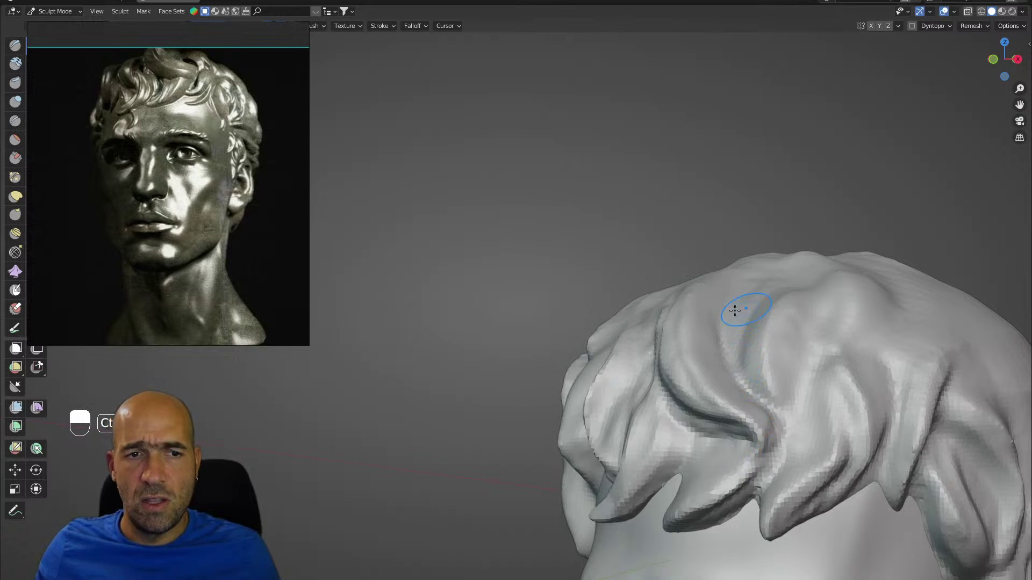
pyautogui.keyDown('alt'); pyautogui.moveTo(727, 383); pyautogui.dragTo(732, 323); pyautogui.keyUp('alt')
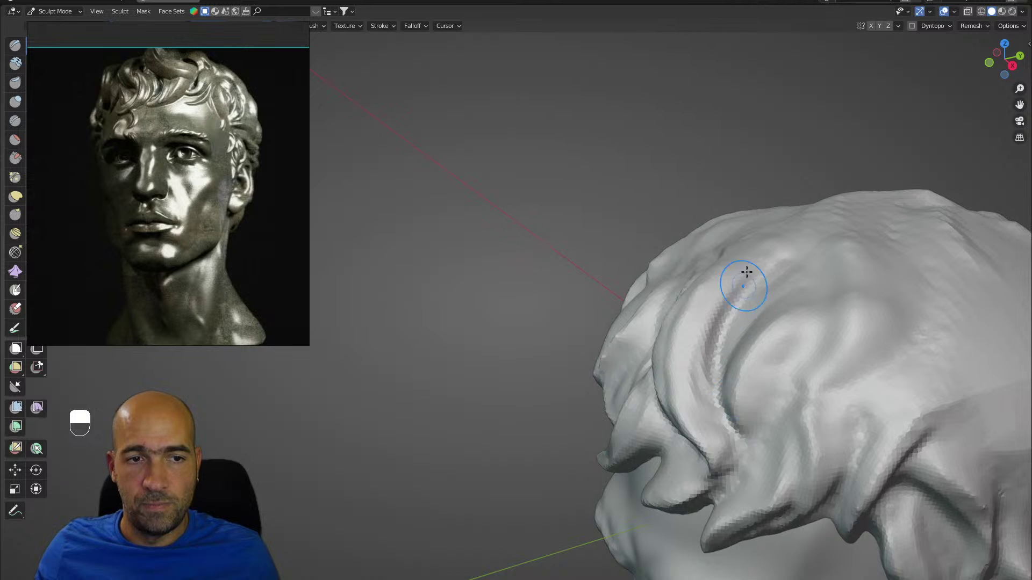
pyautogui.moveTo(746, 272); pyautogui.dragTo(712, 394)
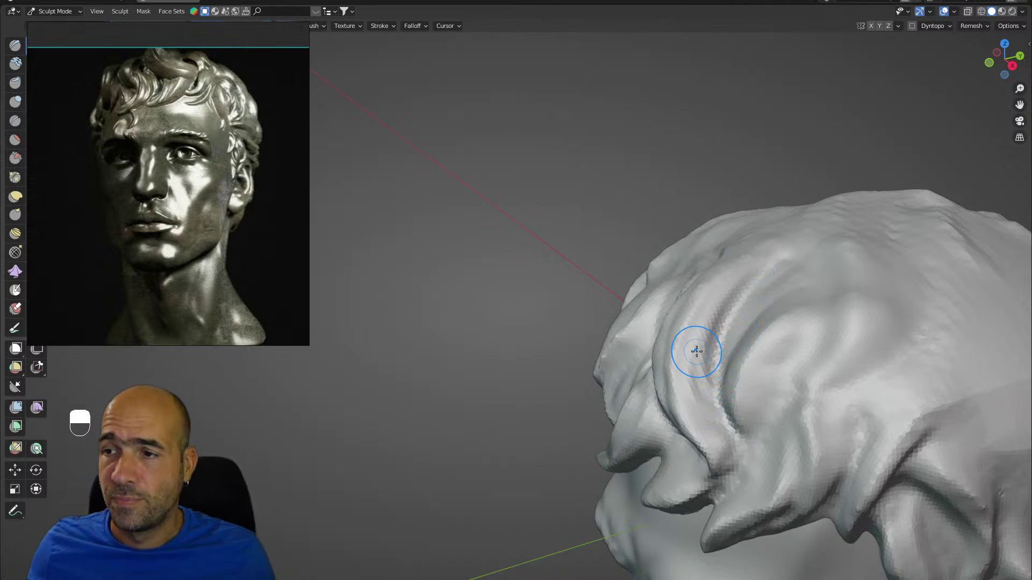
pyautogui.moveTo(697, 351)
pyautogui.keyDown('alt'); pyautogui.mouseDown()
pyautogui.moveTo(662, 285)
pyautogui.moveTo(651, 295)
pyautogui.mouseUp(); pyautogui.keyUp('alt')
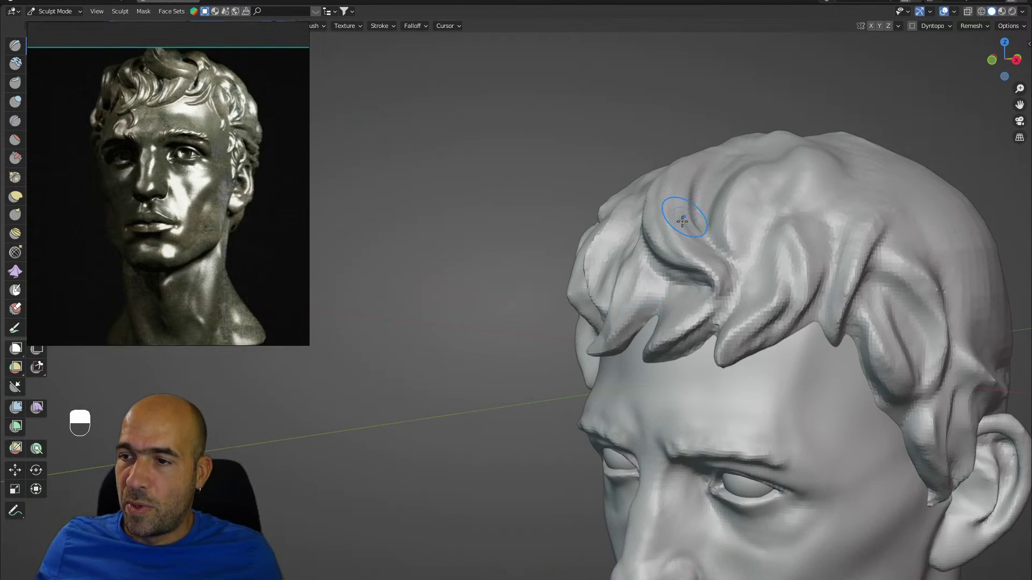
# Sculpt curved strands with grooves between them into the hair above the fringe, on the left of the central wave.
pyautogui.moveTo(729, 276)
pyautogui.keyDown('alt'); pyautogui.mouseDown()
pyautogui.moveTo(752, 278)
pyautogui.moveTo(723, 327)
pyautogui.moveTo(747, 321)
pyautogui.moveTo(721, 342)
pyautogui.mouseUp(); pyautogui.keyUp('alt')
pyautogui.keyDown('alt'); pyautogui.moveTo(778, 308); pyautogui.dragTo(759, 303); pyautogui.keyUp('alt')
pyautogui.moveTo(793, 282)
pyautogui.keyDown('alt'); pyautogui.keyDown('shift'); pyautogui.mouseDown()
pyautogui.moveTo(769, 323)
pyautogui.moveTo(720, 302)
pyautogui.mouseUp(); pyautogui.keyUp('shift'); pyautogui.keyUp('alt')
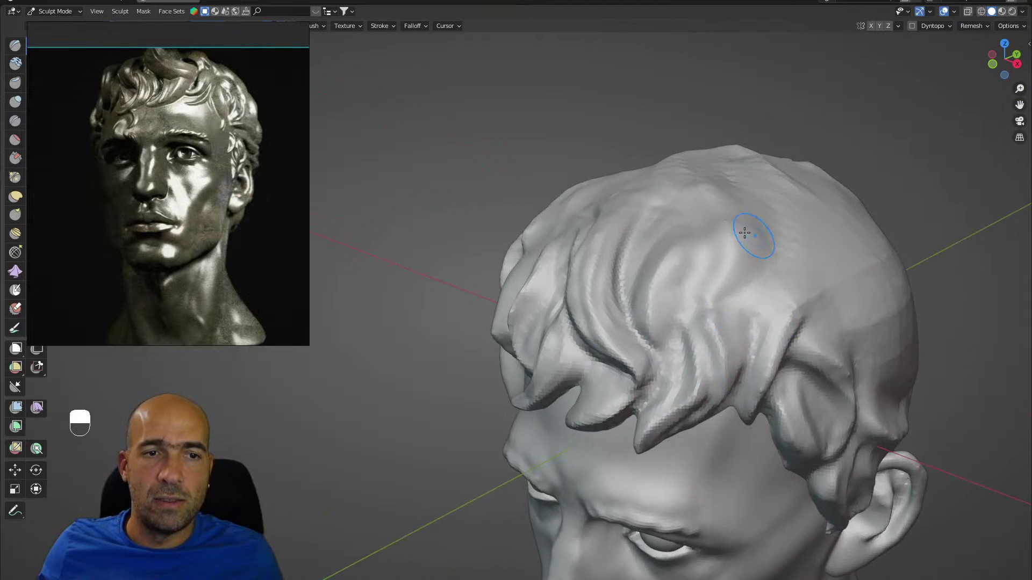
pyautogui.moveTo(744, 232); pyautogui.dragTo(716, 312)
pyautogui.moveTo(767, 263)
pyautogui.keyDown('ctrl'); pyautogui.mouseDown()
pyautogui.moveTo(724, 246)
pyautogui.moveTo(695, 287)
pyautogui.mouseUp(); pyautogui.keyUp('ctrl')
pyautogui.moveTo(720, 209); pyautogui.dragTo(682, 285)
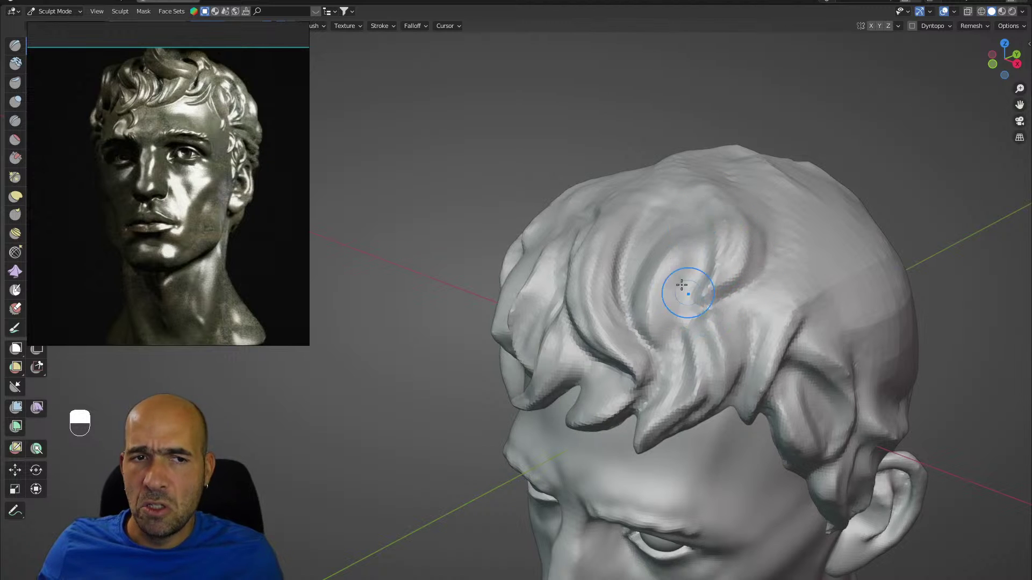
pyautogui.moveTo(711, 230)
pyautogui.mouseDown()
pyautogui.moveTo(673, 305)
pyautogui.moveTo(669, 348)
pyautogui.mouseUp()
pyautogui.keyDown('ctrl'); pyautogui.moveTo(711, 254); pyautogui.dragTo(674, 333); pyautogui.keyUp('ctrl')
pyautogui.moveTo(717, 336); pyautogui.dragTo(741, 293, button='middle')
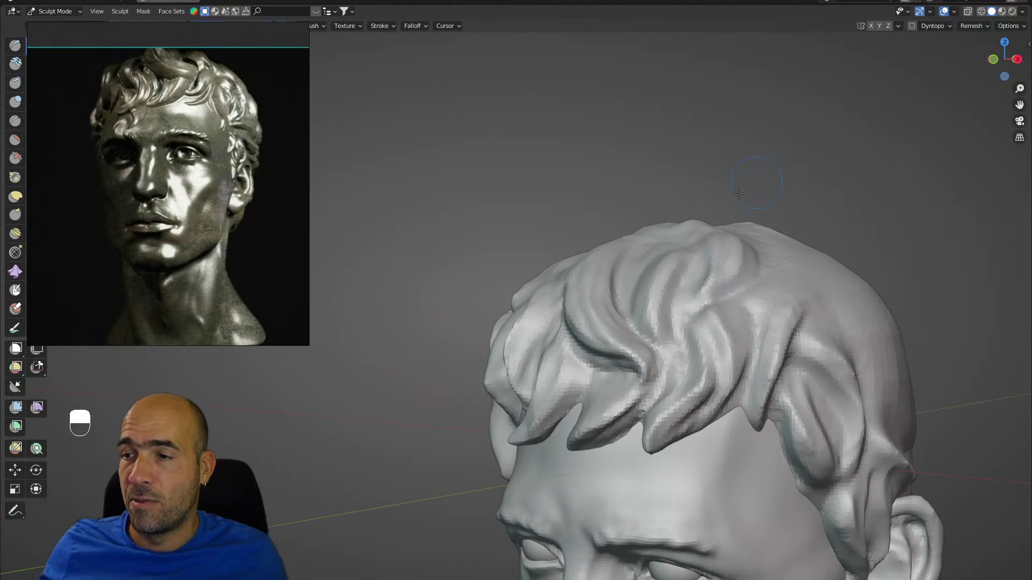
# Smooth the rough hair above the right ear and shape a rounded curl on that side of the head.
pyautogui.moveTo(641, 292)
pyautogui.keyDown('alt'); pyautogui.keyDown('shift'); pyautogui.mouseDown()
pyautogui.moveTo(638, 330)
pyautogui.moveTo(656, 288)
pyautogui.mouseUp(); pyautogui.keyUp('shift'); pyautogui.keyUp('alt')
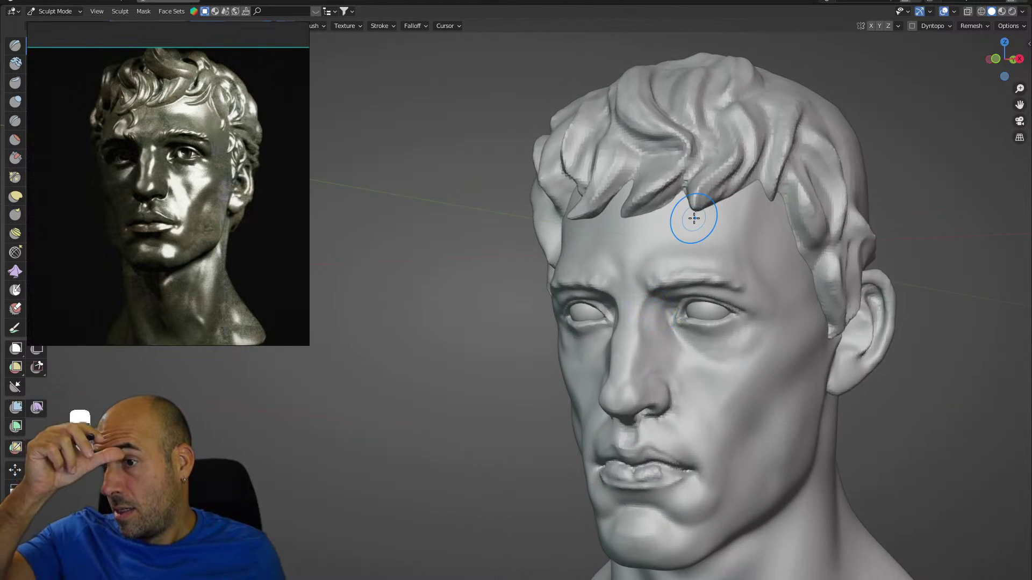
pyautogui.moveTo(588, 306)
pyautogui.keyDown('alt'); pyautogui.mouseDown()
pyautogui.moveTo(706, 350)
pyautogui.moveTo(586, 303)
pyautogui.mouseUp(); pyautogui.keyUp('alt')
pyautogui.moveTo(506, 224)
pyautogui.keyDown('shift'); pyautogui.mouseDown()
pyautogui.moveTo(453, 347)
pyautogui.moveTo(452, 269)
pyautogui.moveTo(469, 204)
pyautogui.mouseUp(); pyautogui.keyUp('shift')
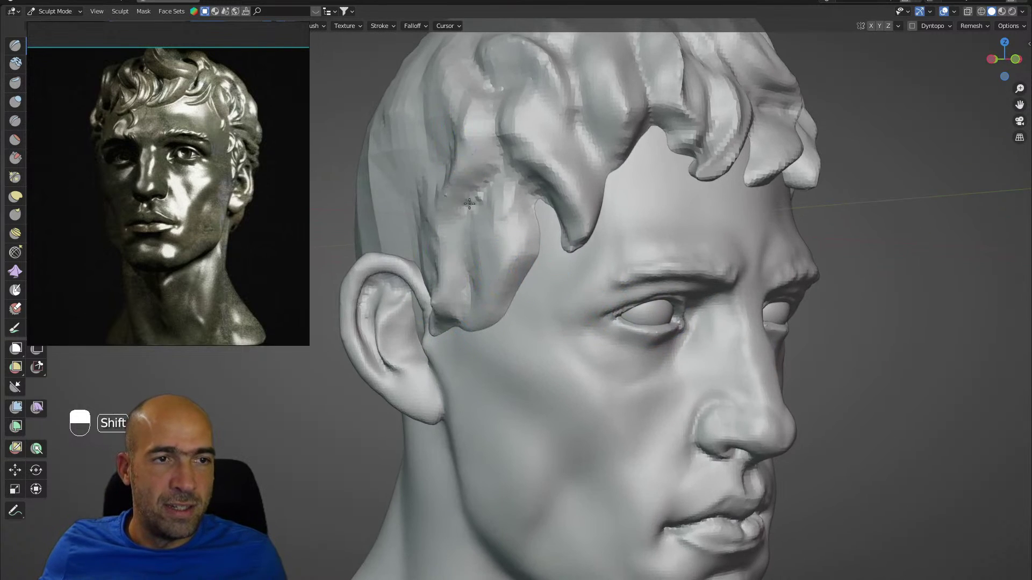
pyautogui.keyDown('alt'); pyautogui.keyDown('shift'); pyautogui.moveTo(401, 145); pyautogui.dragTo(523, 245); pyautogui.keyUp('shift'); pyautogui.keyUp('alt')
pyautogui.keyDown('alt'); pyautogui.moveTo(560, 221); pyautogui.dragTo(570, 221); pyautogui.keyUp('alt')
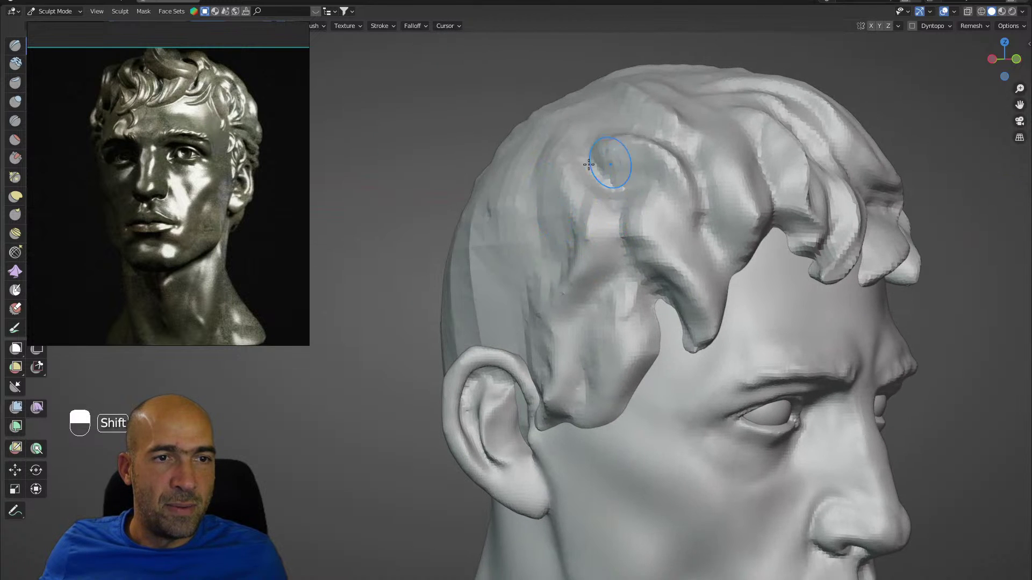
pyautogui.moveTo(588, 165)
pyautogui.keyDown('shift'); pyautogui.mouseDown()
pyautogui.moveTo(650, 168)
pyautogui.moveTo(640, 209)
pyautogui.mouseUp(); pyautogui.keyUp('shift')
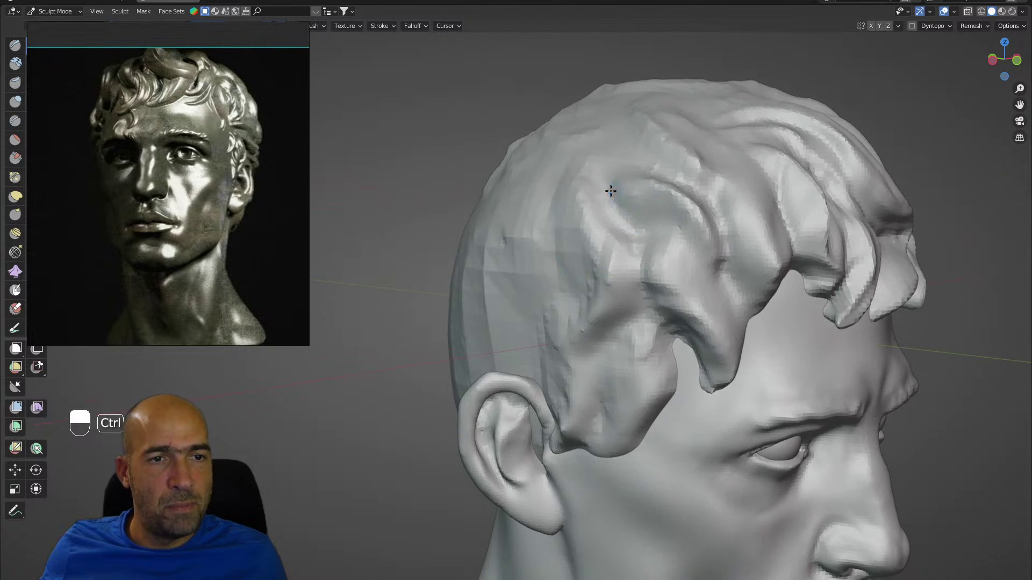
# Build up flowing strands in the pointed lock at the right temple and the neighbouring fringe lock.
pyautogui.moveTo(740, 274)
pyautogui.keyDown('alt'); pyautogui.mouseDown()
pyautogui.moveTo(708, 273)
pyautogui.moveTo(717, 384)
pyautogui.mouseUp(); pyautogui.keyUp('alt')
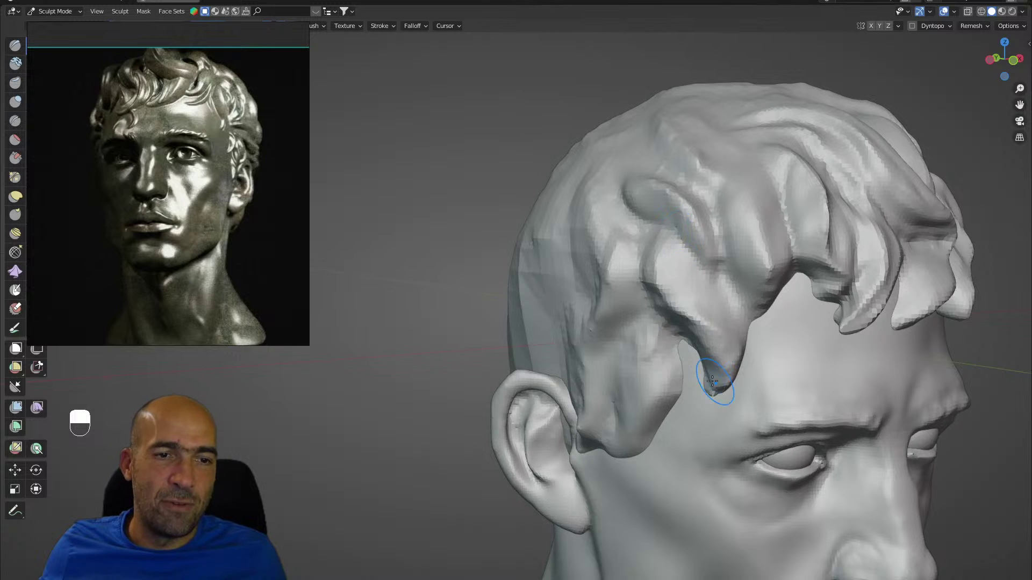
pyautogui.keyDown('alt'); pyautogui.moveTo(729, 327); pyautogui.dragTo(700, 303); pyautogui.keyUp('alt')
pyautogui.moveTo(686, 257)
pyautogui.mouseDown()
pyautogui.moveTo(727, 330)
pyautogui.moveTo(716, 361)
pyautogui.mouseUp()
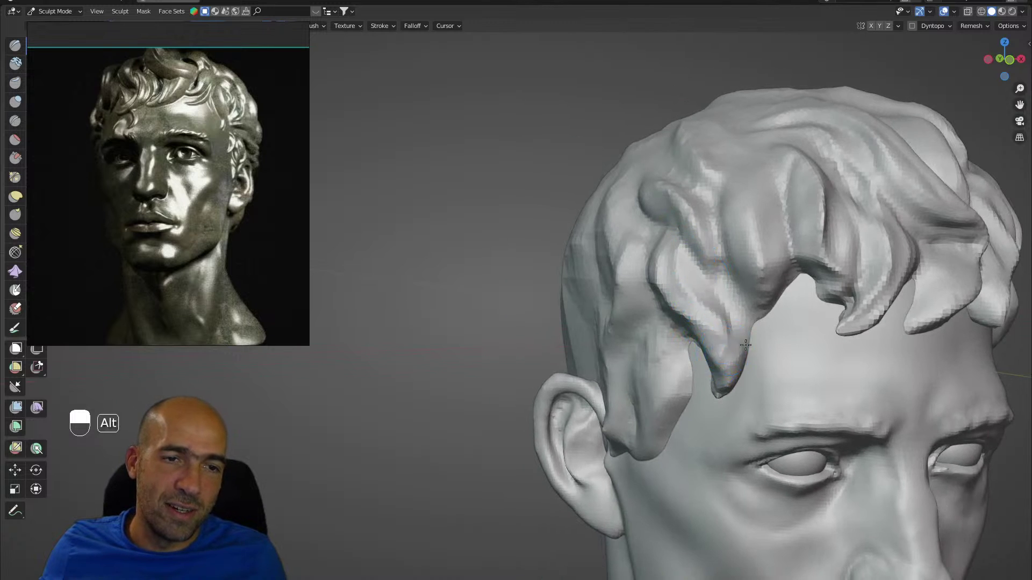
pyautogui.keyDown('alt'); pyautogui.moveTo(710, 323); pyautogui.dragTo(735, 318); pyautogui.keyUp('alt')
pyautogui.moveTo(736, 193)
pyautogui.mouseDown()
pyautogui.moveTo(753, 283)
pyautogui.moveTo(772, 279)
pyautogui.moveTo(748, 280)
pyautogui.moveTo(746, 296)
pyautogui.mouseUp()
pyautogui.moveTo(751, 209)
pyautogui.mouseDown()
pyautogui.moveTo(759, 283)
pyautogui.moveTo(793, 310)
pyautogui.mouseUp()
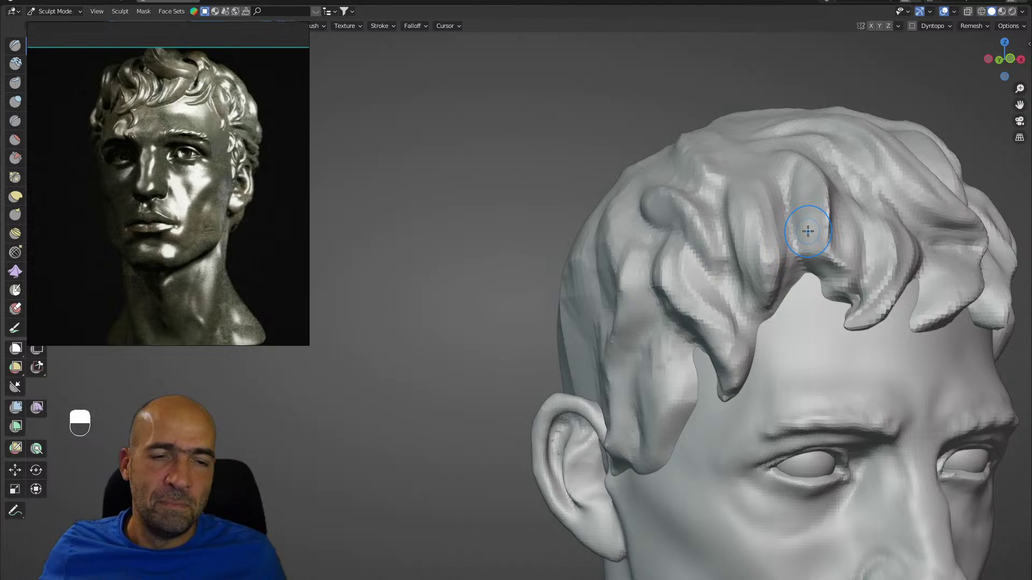
pyautogui.moveTo(715, 340)
pyautogui.mouseDown()
pyautogui.moveTo(736, 391)
pyautogui.moveTo(763, 379)
pyautogui.mouseUp()
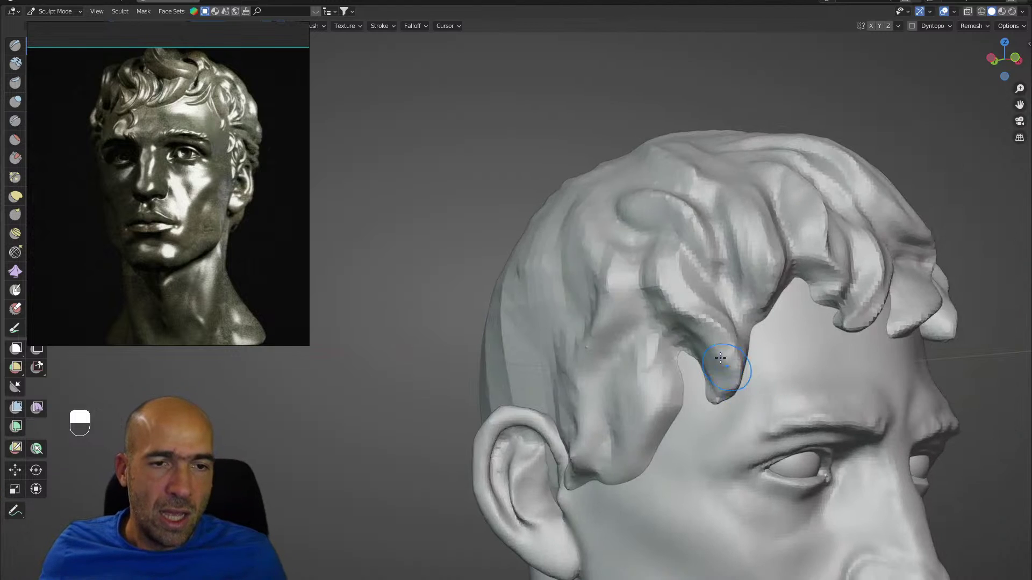
# Sharpen the pointed lock at the right temple and carve a deep groove along its underside toward the side hair.
pyautogui.keyDown('ctrl'); pyautogui.moveTo(662, 329); pyautogui.dragTo(726, 368); pyautogui.keyUp('ctrl')
pyautogui.moveTo(711, 331)
pyautogui.mouseDown()
pyautogui.moveTo(729, 391)
pyautogui.moveTo(726, 399)
pyautogui.moveTo(712, 387)
pyautogui.mouseUp()
pyautogui.moveTo(686, 350)
pyautogui.keyDown('ctrl'); pyautogui.mouseDown()
pyautogui.moveTo(688, 412)
pyautogui.moveTo(695, 403)
pyautogui.mouseUp(); pyautogui.keyUp('ctrl')
pyautogui.keyDown('ctrl'); pyautogui.moveTo(665, 330); pyautogui.dragTo(675, 363); pyautogui.keyUp('ctrl')
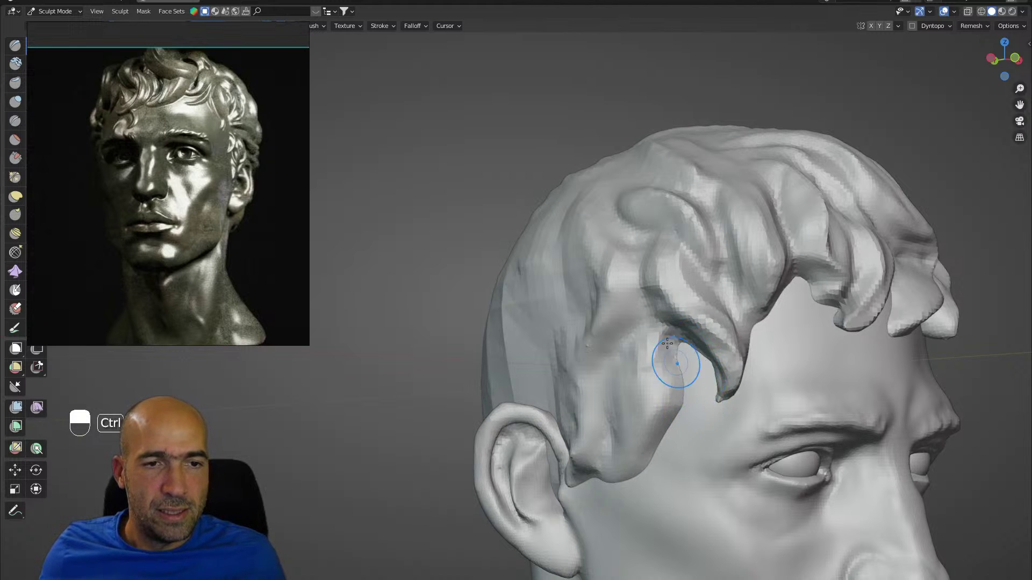
pyautogui.keyDown('ctrl'); pyautogui.moveTo(649, 308); pyautogui.dragTo(678, 354); pyautogui.keyUp('ctrl')
pyautogui.keyDown('ctrl'); pyautogui.moveTo(645, 259); pyautogui.dragTo(678, 344); pyautogui.keyUp('ctrl')
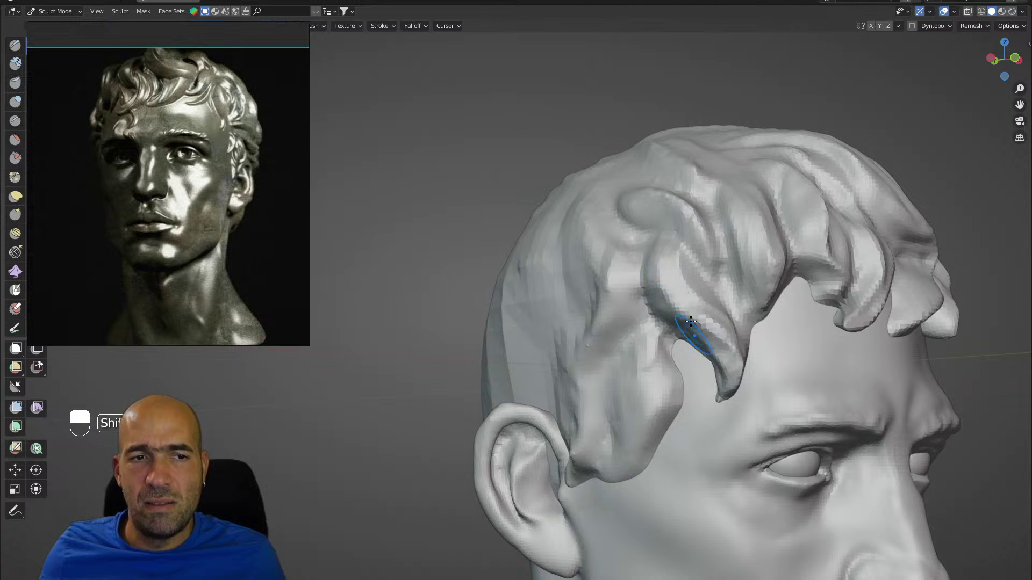
pyautogui.moveTo(670, 245)
pyautogui.keyDown('ctrl'); pyautogui.mouseDown()
pyautogui.moveTo(711, 307)
pyautogui.moveTo(652, 322)
pyautogui.mouseUp(); pyautogui.keyUp('ctrl')
# Carve grooves between the strands of the side hair in front of the right ear to define separate locks.
pyautogui.moveTo(652, 323); pyautogui.dragTo(626, 295, button='middle')
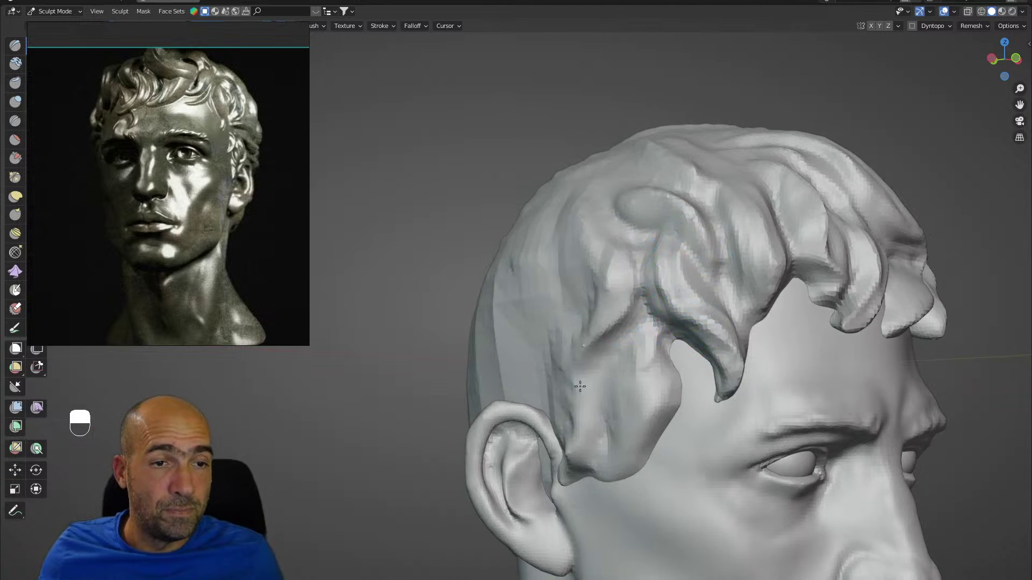
pyautogui.moveTo(608, 244)
pyautogui.mouseDown()
pyautogui.moveTo(591, 339)
pyautogui.moveTo(600, 393)
pyautogui.mouseUp()
pyautogui.moveTo(629, 332)
pyautogui.keyDown('ctrl'); pyautogui.mouseDown()
pyautogui.moveTo(594, 350)
pyautogui.moveTo(603, 460)
pyautogui.mouseUp(); pyautogui.keyUp('ctrl')
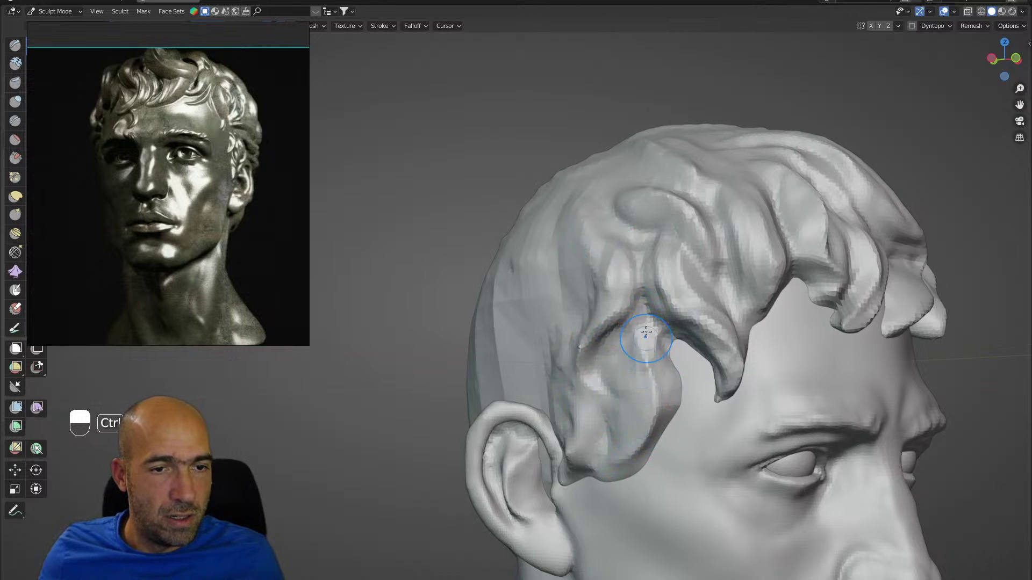
pyautogui.keyDown('ctrl'); pyautogui.moveTo(646, 333); pyautogui.dragTo(668, 437); pyautogui.keyUp('ctrl')
pyautogui.keyDown('ctrl'); pyautogui.keyDown('alt'); pyautogui.moveTo(698, 365); pyautogui.dragTo(737, 424); pyautogui.keyUp('alt'); pyautogui.keyUp('ctrl')
pyautogui.moveTo(736, 425)
pyautogui.keyDown('alt'); pyautogui.mouseDown()
pyautogui.moveTo(620, 423)
pyautogui.moveTo(681, 405)
pyautogui.moveTo(690, 388)
pyautogui.mouseUp(); pyautogui.keyUp('alt')
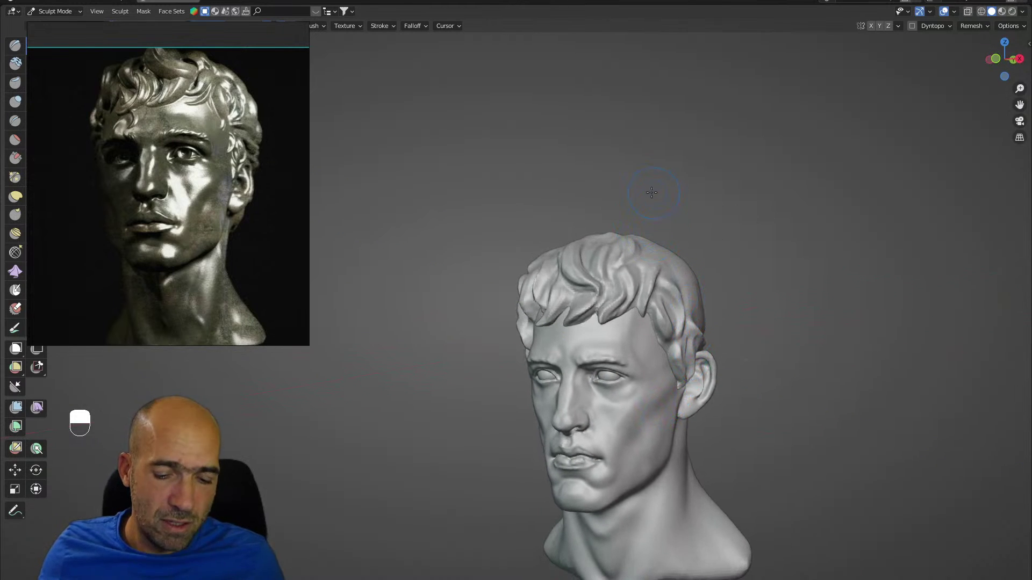
# Reshape the hair's outer silhouette at the side and crown of the head with a much larger Grab brush.
pyautogui.press('g')
pyautogui.press(']')
pyautogui.press(']')
pyautogui.press(']')
pyautogui.press(']')
pyautogui.press(']')
pyautogui.press(']')
pyautogui.press(']')
pyautogui.press(']')
pyautogui.press(']')
pyautogui.press(']')
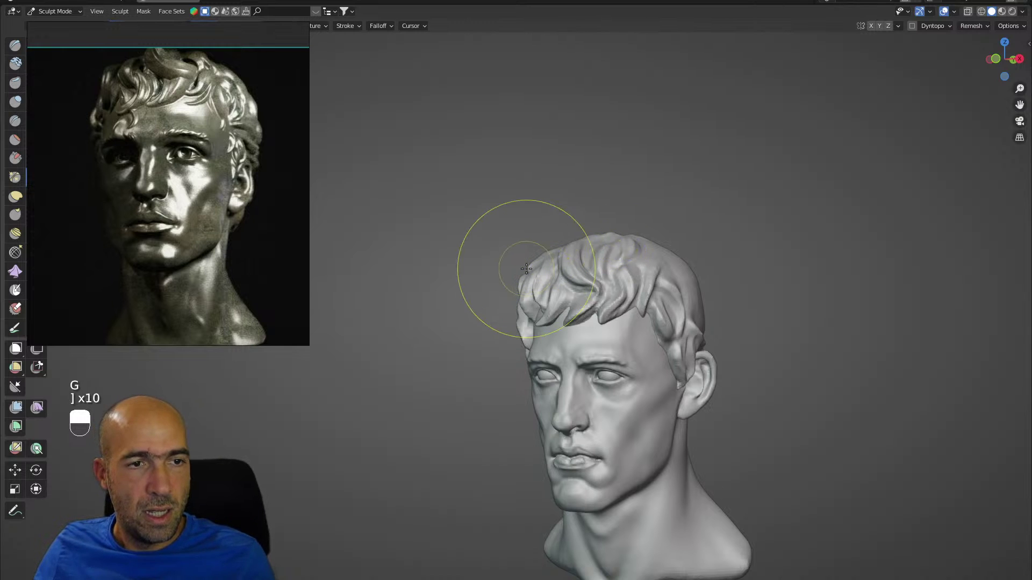
pyautogui.press(']')
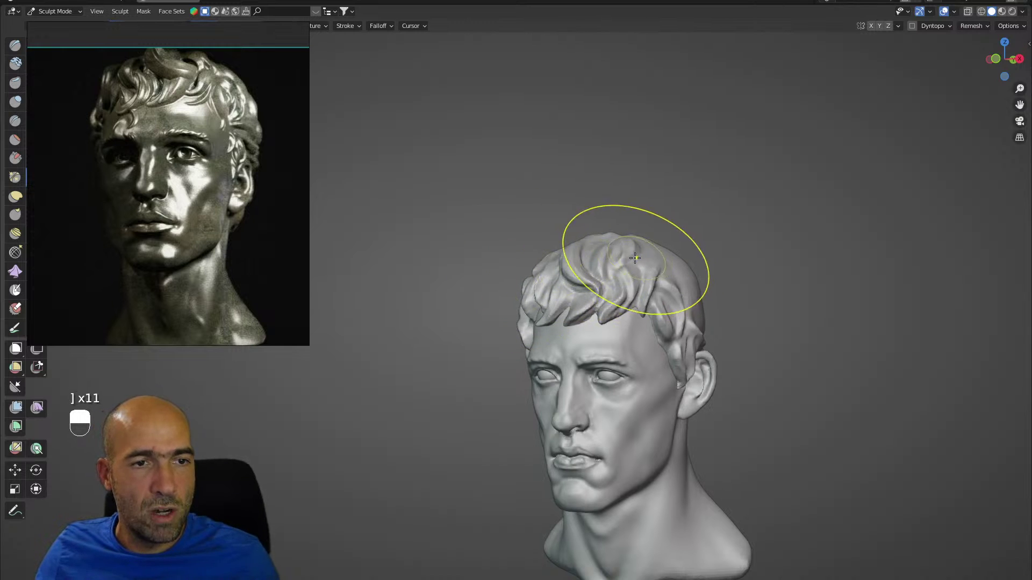
pyautogui.moveTo(682, 265)
pyautogui.keyDown('alt'); pyautogui.mouseDown()
pyautogui.moveTo(721, 246)
pyautogui.moveTo(676, 254)
pyautogui.mouseUp(); pyautogui.keyUp('alt')
pyautogui.moveTo(676, 253)
pyautogui.keyDown('ctrl'); pyautogui.keyDown('alt'); pyautogui.mouseDown()
pyautogui.moveTo(667, 294)
pyautogui.moveTo(645, 304)
pyautogui.mouseUp(); pyautogui.keyUp('alt'); pyautogui.keyUp('ctrl')
# Switch sculpting from the hair to the head mesh and build up small raised hair tufts along the eyebrows.
pyautogui.press('1')
pyautogui.press('[')
pyautogui.press('[')
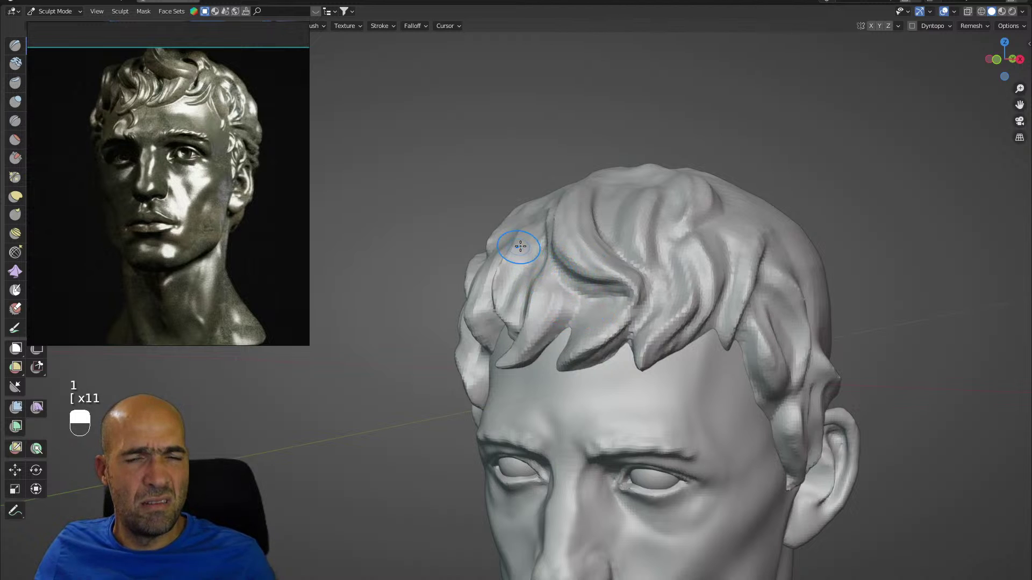
pyautogui.moveTo(643, 418)
pyautogui.keyDown('alt'); pyautogui.keyDown('shift'); pyautogui.mouseDown()
pyautogui.moveTo(629, 358)
pyautogui.moveTo(604, 339)
pyautogui.mouseUp(); pyautogui.keyUp('shift'); pyautogui.keyUp('alt')
pyautogui.hotkey('alt', 'q')
pyautogui.scroll(3, 607, 331)
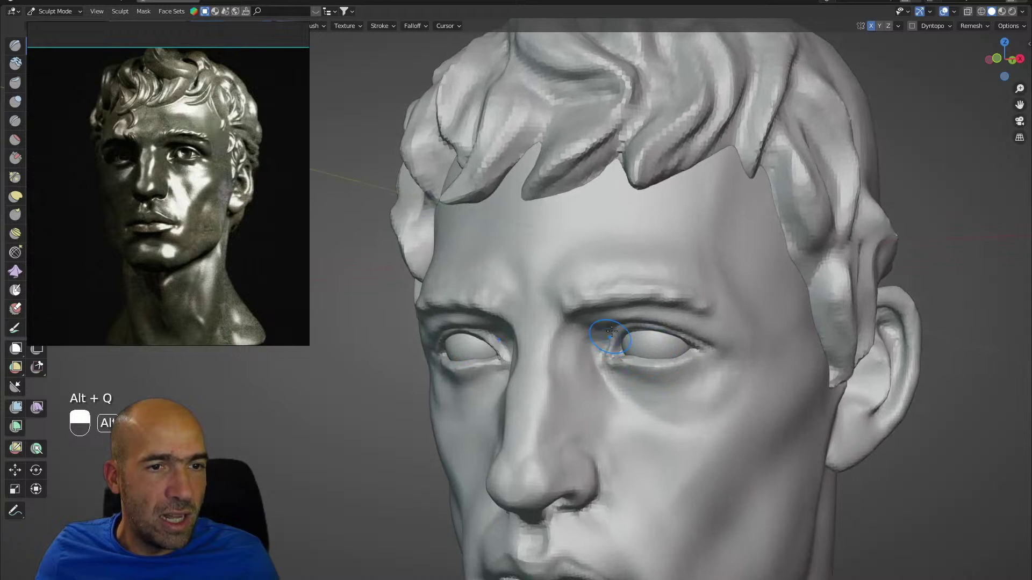
pyautogui.press('1')
pyautogui.press('[')
pyautogui.press('[')
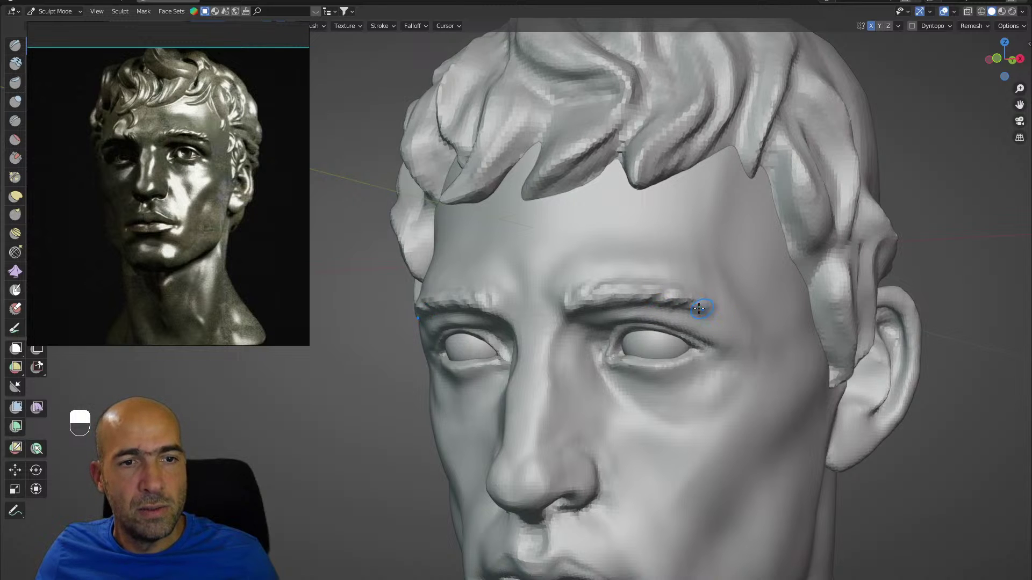
pyautogui.scroll(-3, 719, 325)
pyautogui.keyDown('alt'); pyautogui.moveTo(661, 346); pyautogui.dragTo(657, 345); pyautogui.keyUp('alt')
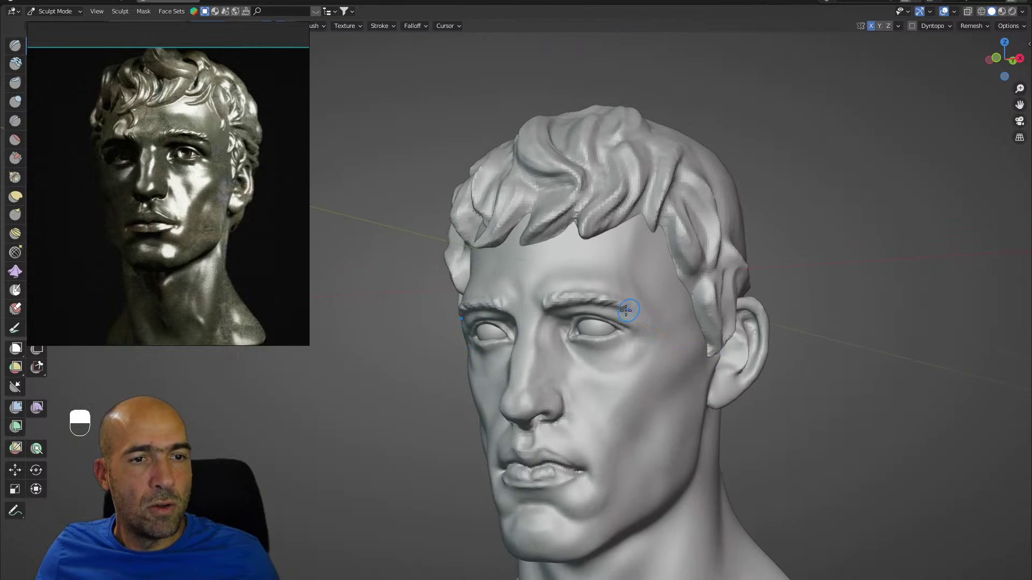
pyautogui.scroll(5, 633, 343)
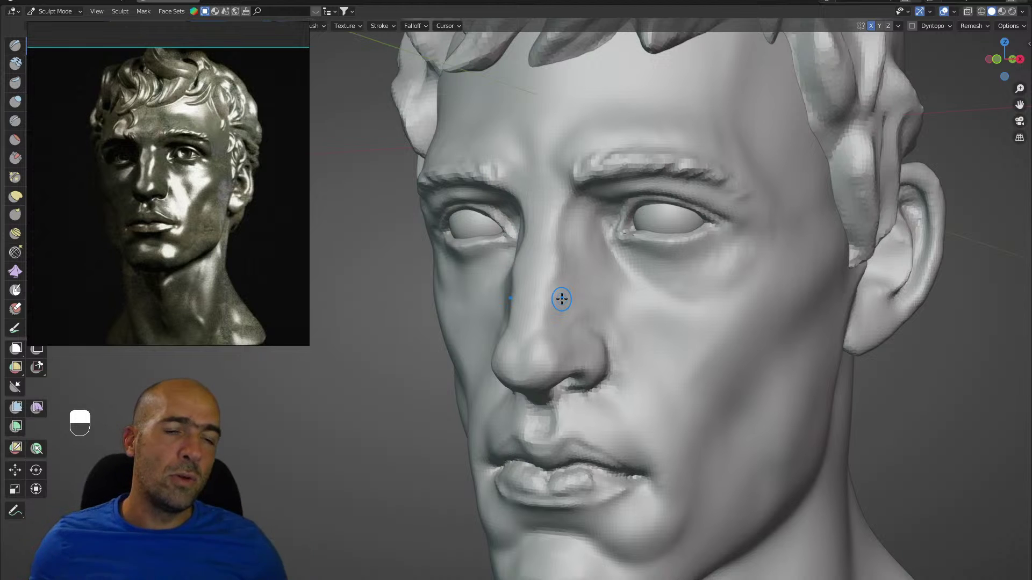
# Refine the nose wings and the lower rims of the nostrils from a close three-quarter view.
pyautogui.moveTo(666, 396); pyautogui.dragTo(623, 394, button='middle')
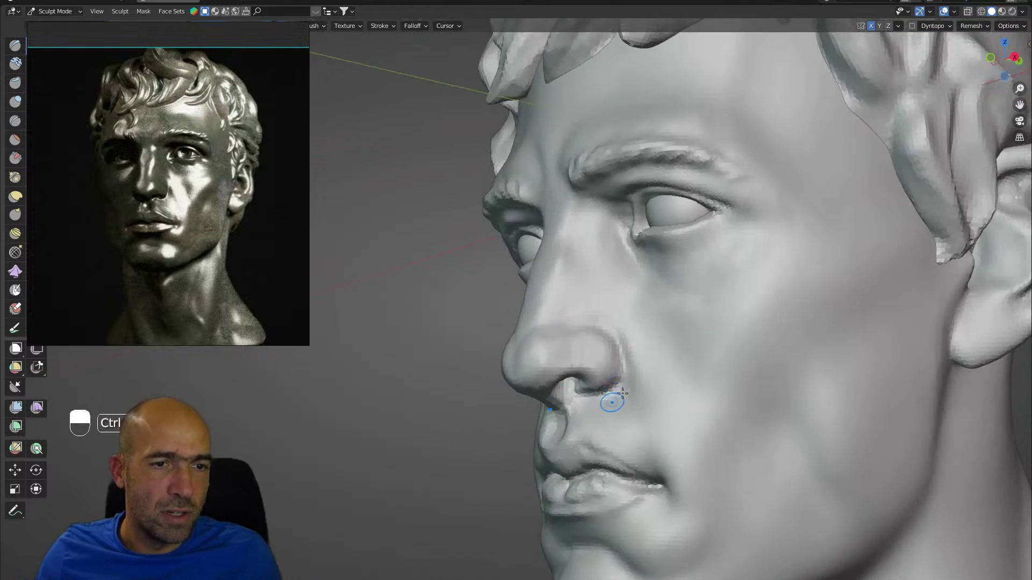
pyautogui.moveTo(622, 394)
pyautogui.keyDown('ctrl'); pyautogui.keyDown('alt'); pyautogui.mouseDown()
pyautogui.moveTo(618, 461)
pyautogui.moveTo(613, 400)
pyautogui.moveTo(634, 328)
pyautogui.mouseUp(); pyautogui.keyUp('alt'); pyautogui.keyUp('ctrl')
pyautogui.press(']')
pyautogui.press(']')
pyautogui.press(']')
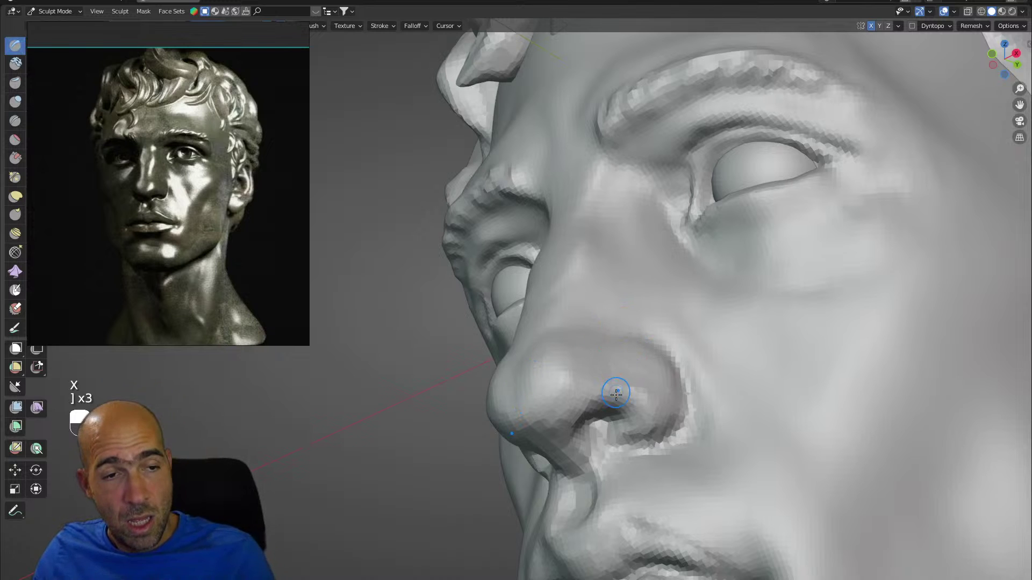
pyautogui.moveTo(626, 429); pyautogui.dragTo(577, 404, button='middle')
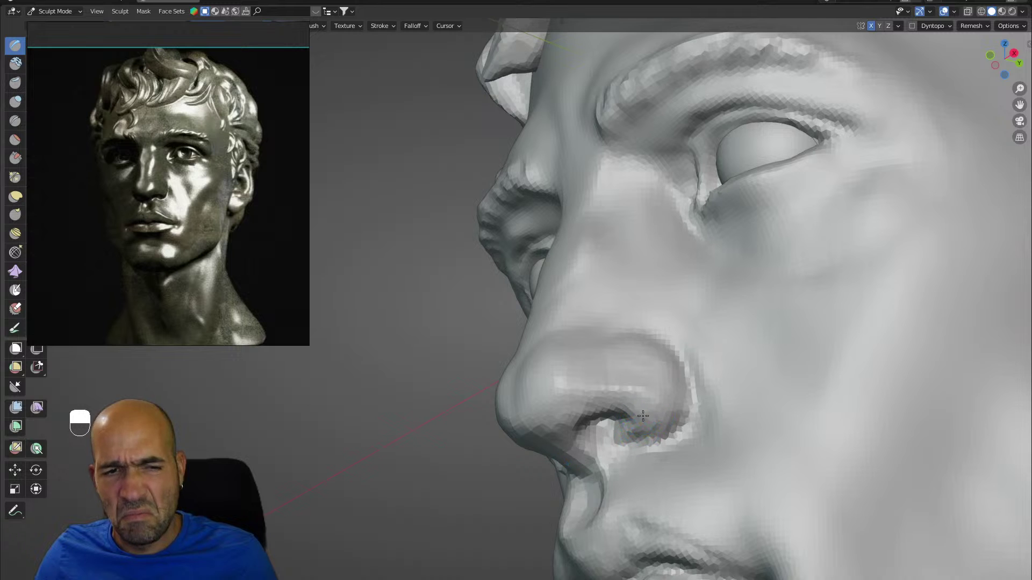
pyautogui.moveTo(674, 419)
pyautogui.mouseDown(button='middle')
pyautogui.moveTo(645, 432)
pyautogui.moveTo(650, 451)
pyautogui.mouseUp(button='middle')
pyautogui.press('1')
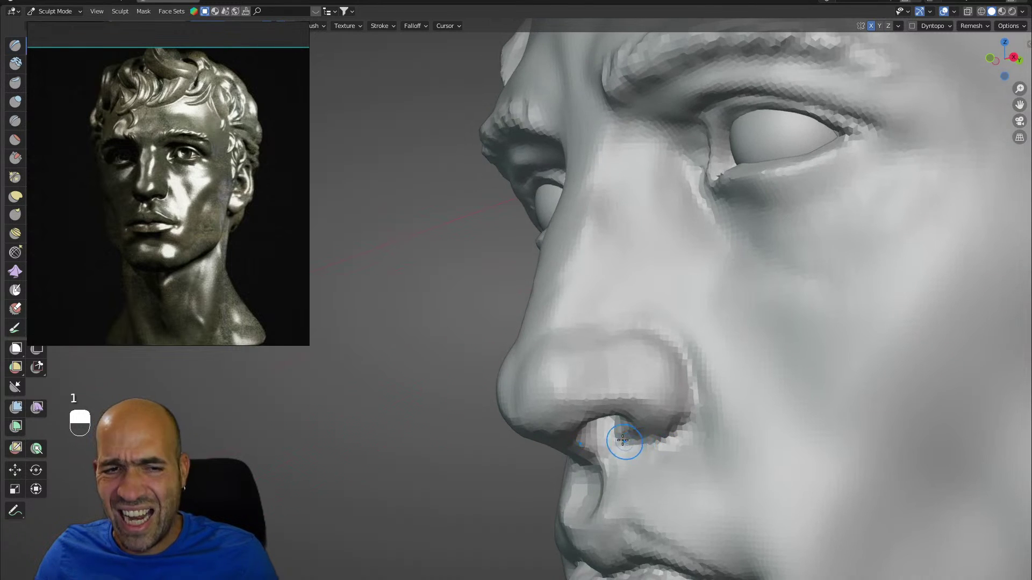
pyautogui.scroll(-5, 697, 410)
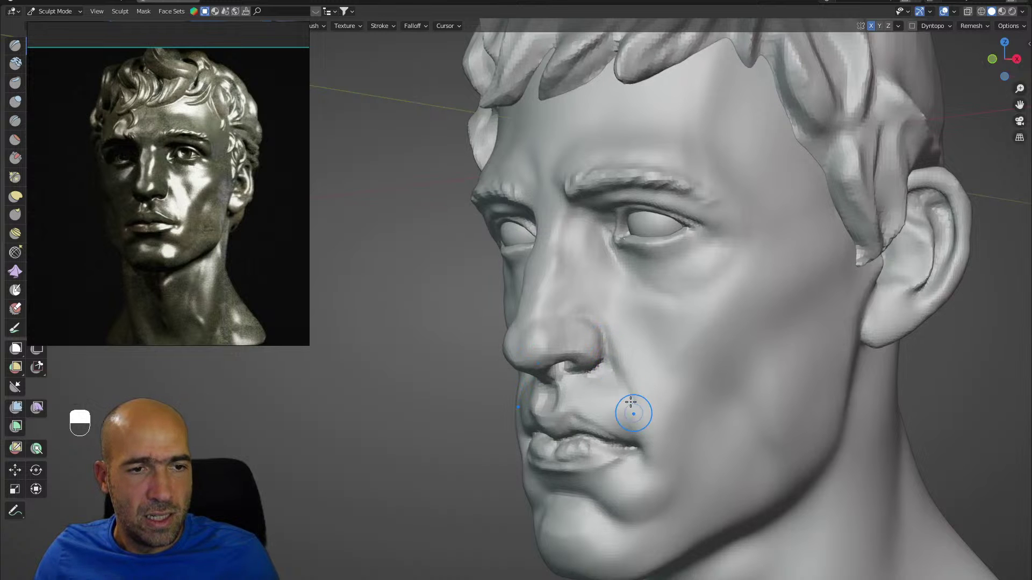
# Adjust the area between the inner eye corners and the nose with an enlarged Grab brush.
pyautogui.moveTo(632, 359)
pyautogui.mouseDown(button='middle')
pyautogui.moveTo(640, 345)
pyautogui.moveTo(631, 337)
pyautogui.moveTo(596, 334)
pyautogui.moveTo(600, 293)
pyautogui.mouseUp(button='middle')
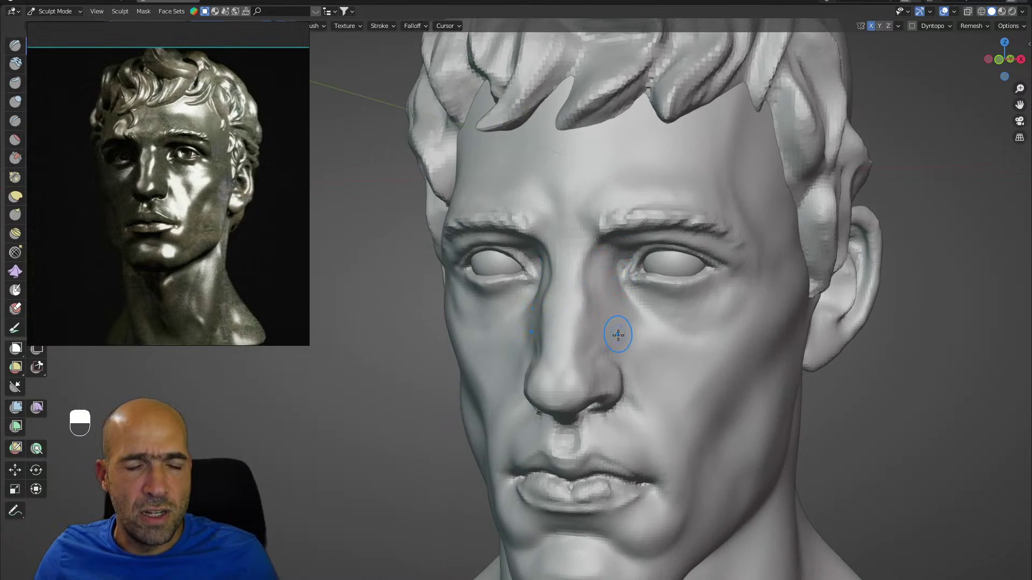
pyautogui.scroll(-2, 618, 335)
pyautogui.press('g')
pyautogui.press(']')
pyautogui.press(']')
pyautogui.press(']')
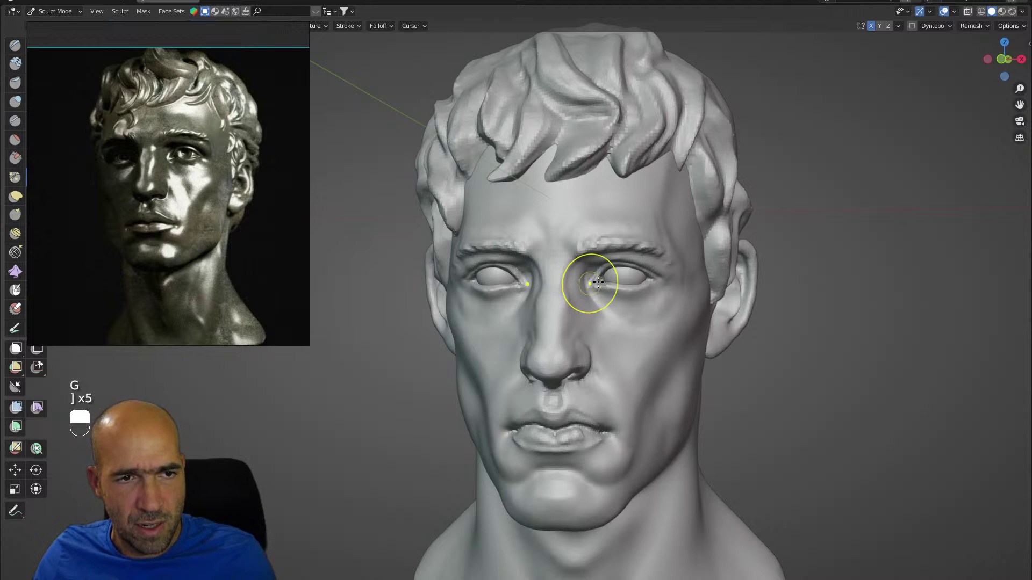
pyautogui.moveTo(598, 281); pyautogui.dragTo(621, 287, button='middle')
pyautogui.scroll(-1, 661, 326)
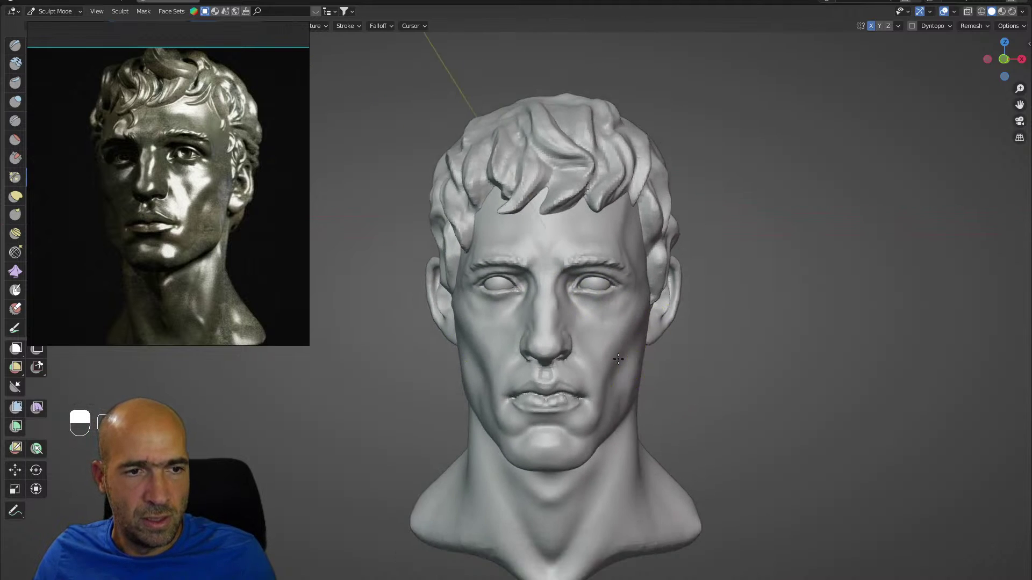
# Adjust the side of the jaw and the shape of the ears with a larger Grab brush.
pyautogui.moveTo(661, 326); pyautogui.dragTo(607, 366, button='middle')
pyautogui.moveTo(617, 371); pyautogui.dragTo(666, 380, button='middle')
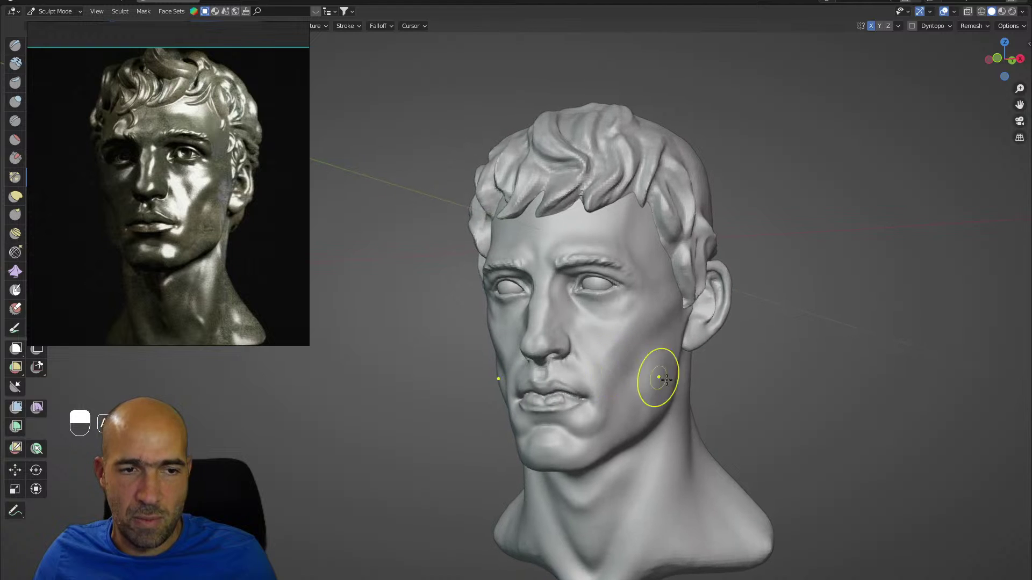
pyautogui.press(']')
pyautogui.press(']')
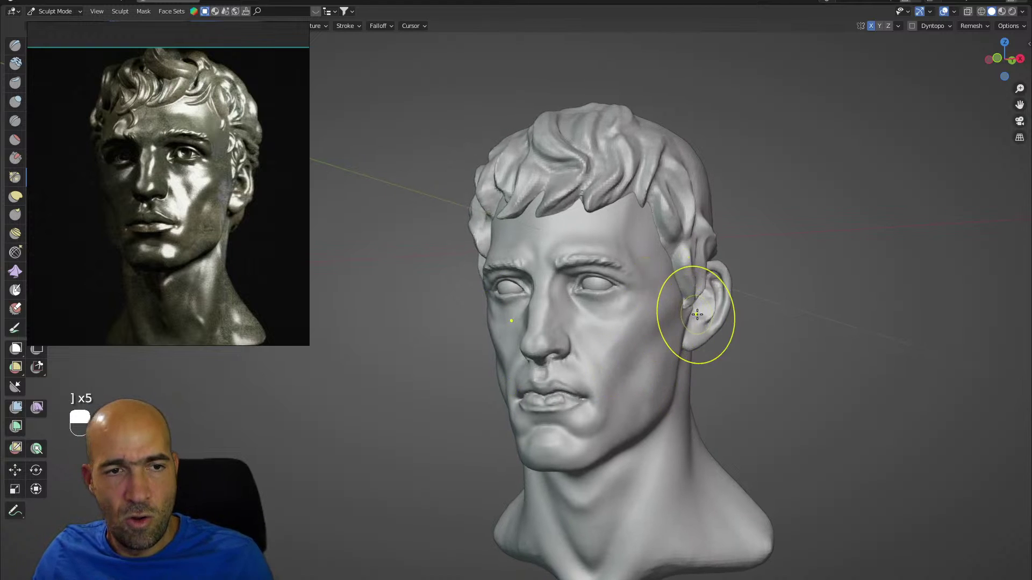
pyautogui.scroll(4, 734, 328)
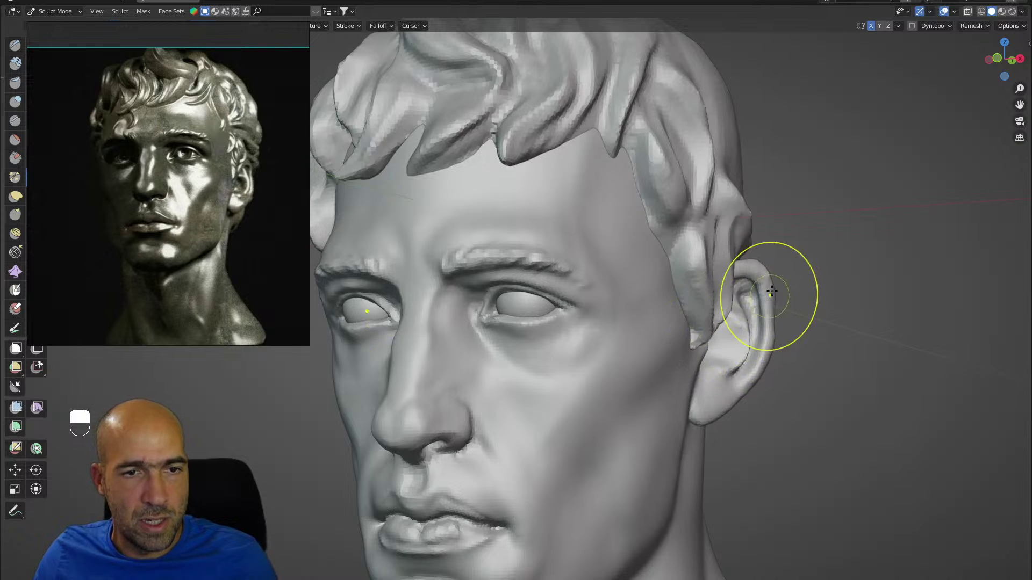
pyautogui.moveTo(772, 295)
pyautogui.mouseDown(button='middle')
pyautogui.moveTo(749, 329)
pyautogui.moveTo(732, 323)
pyautogui.mouseUp(button='middle')
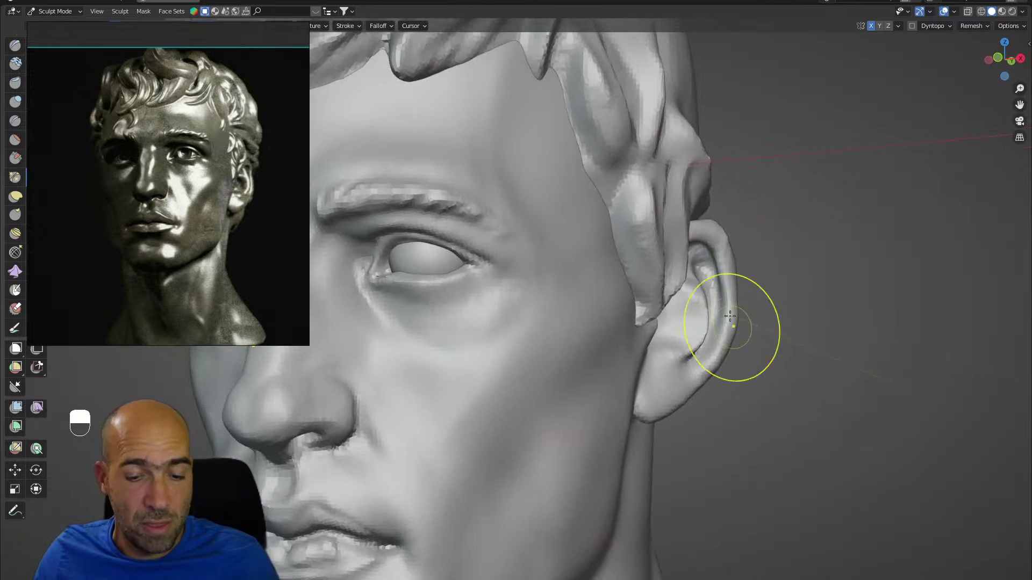
pyautogui.hotkey('shift', 'ctrl', '3')
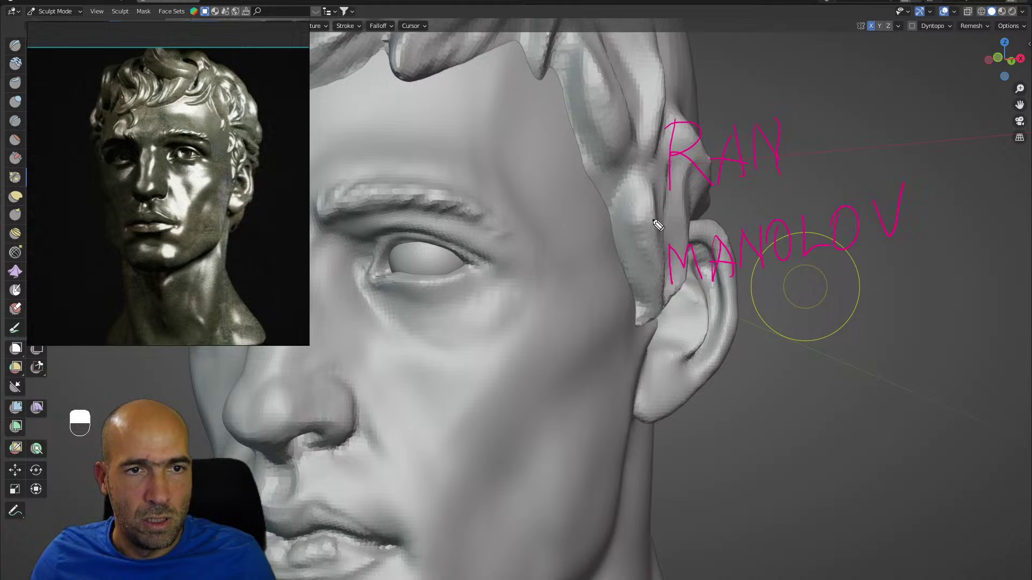
pyautogui.moveTo(679, 212); pyautogui.dragTo(362, 160)
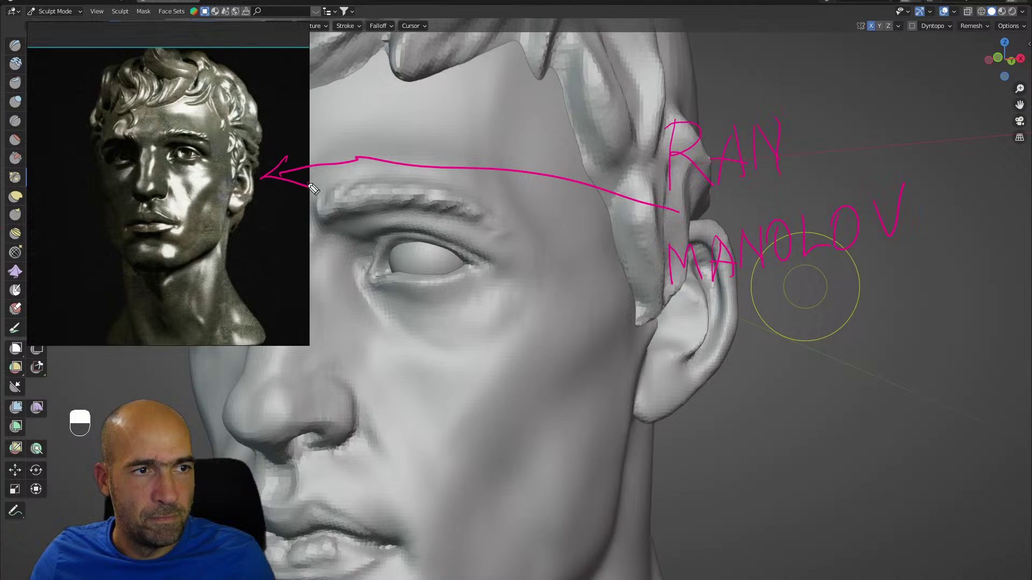
pyautogui.moveTo(255, 113); pyautogui.dragTo(253, 85)
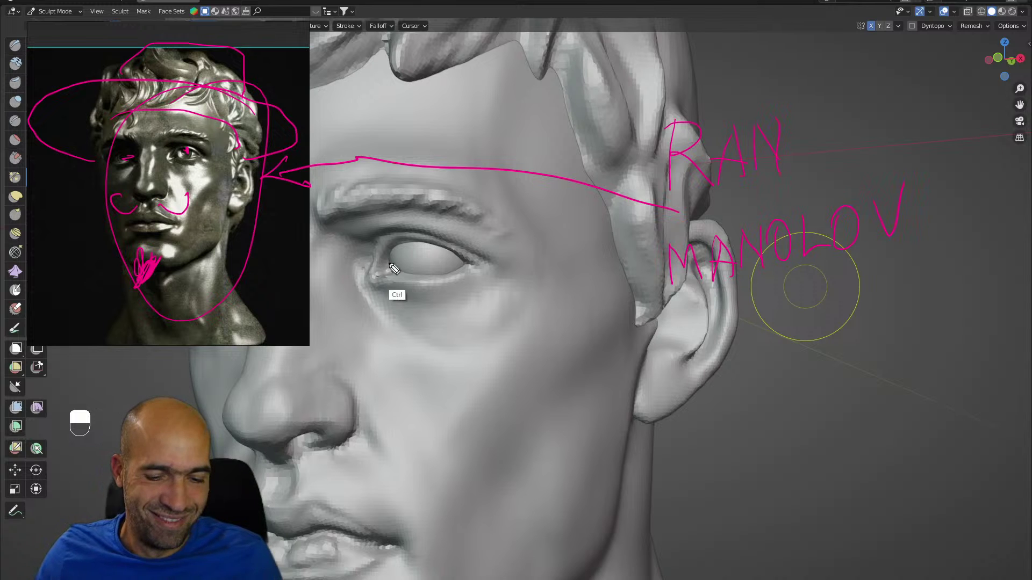
pyautogui.hotkey('ctrl', 'shift', '7')
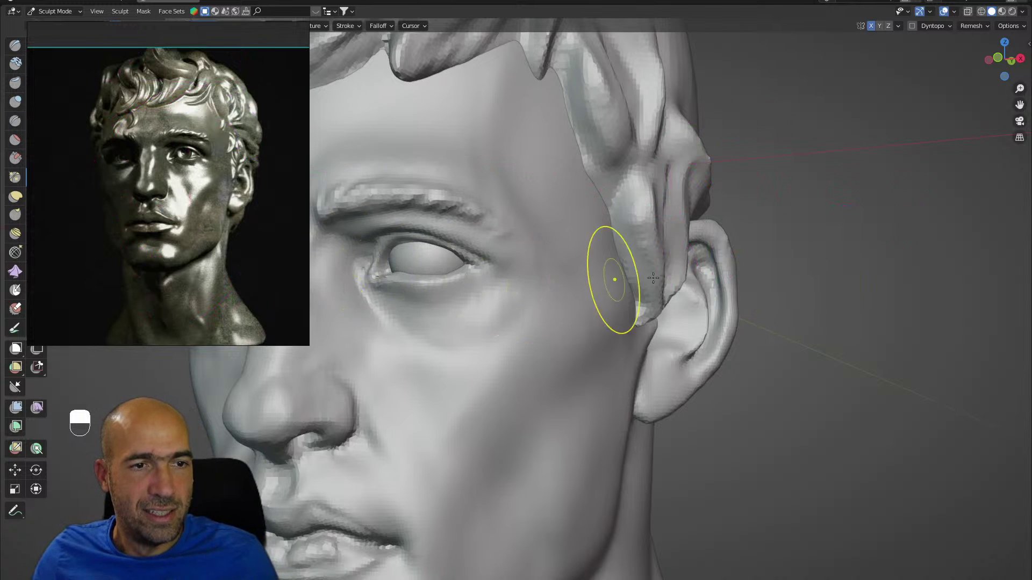
# Adjust the proportions of the chin, mouth area and cheeks from the front with the Grab brush.
pyautogui.moveTo(792, 323)
pyautogui.mouseDown(button='middle')
pyautogui.moveTo(808, 333)
pyautogui.moveTo(795, 362)
pyautogui.moveTo(854, 331)
pyautogui.mouseUp(button='middle')
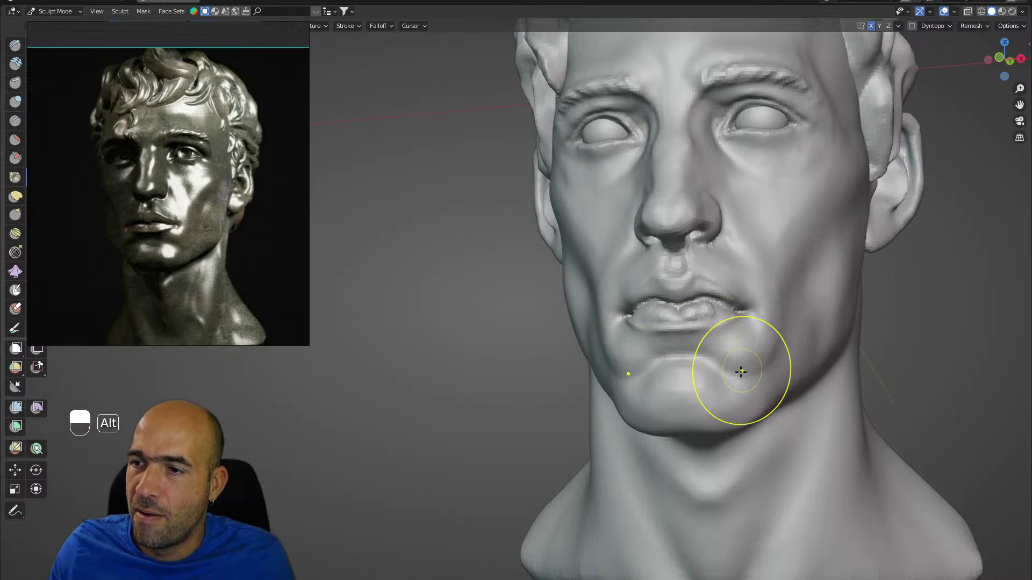
pyautogui.moveTo(732, 368)
pyautogui.mouseDown(button='middle')
pyautogui.moveTo(686, 392)
pyautogui.moveTo(675, 413)
pyautogui.moveTo(701, 392)
pyautogui.mouseUp(button='middle')
pyautogui.moveTo(740, 277)
pyautogui.mouseDown(button='middle')
pyautogui.moveTo(763, 310)
pyautogui.moveTo(773, 301)
pyautogui.moveTo(800, 312)
pyautogui.moveTo(761, 307)
pyautogui.mouseUp(button='middle')
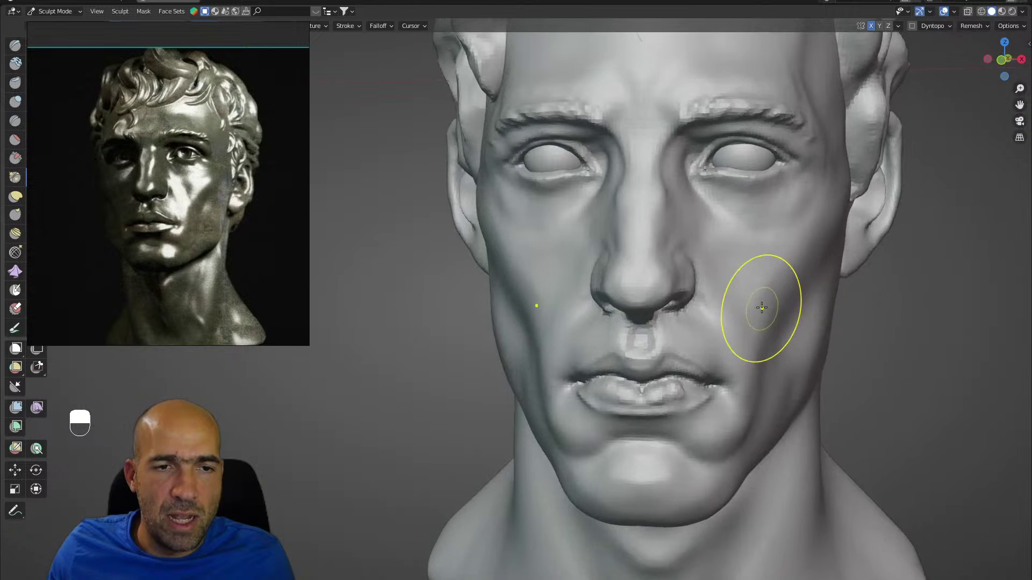
# Correct the nose profile and the transition from the nose base to the upper lip in side view with Grab.
pyautogui.keyDown('alt'); pyautogui.moveTo(834, 299); pyautogui.dragTo(779, 215, button='middle'); pyautogui.keyUp('alt')
pyautogui.keyDown('alt'); pyautogui.moveTo(724, 235); pyautogui.dragTo(662, 250, button='middle'); pyautogui.keyUp('alt')
pyautogui.keyDown('alt'); pyautogui.moveTo(661, 250); pyautogui.dragTo(620, 267, button='middle'); pyautogui.keyUp('alt')
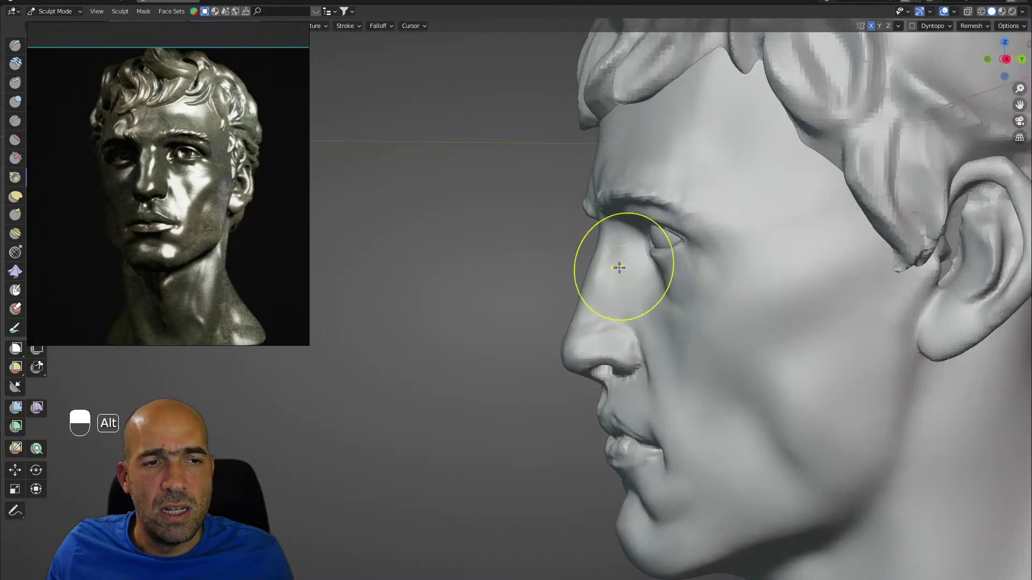
pyautogui.keyDown('alt'); pyautogui.moveTo(593, 341); pyautogui.dragTo(587, 345, button='middle'); pyautogui.keyUp('alt')
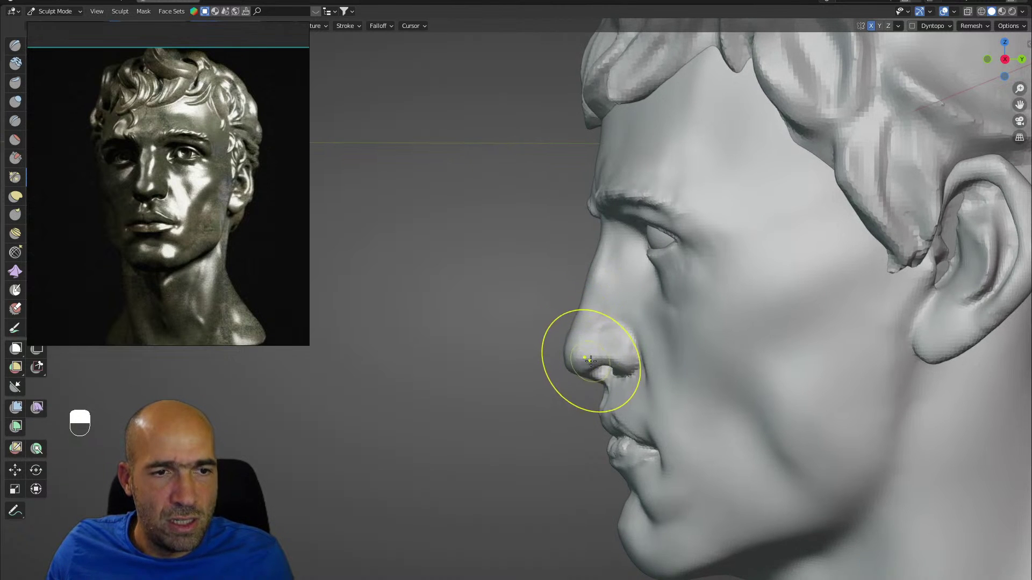
pyautogui.moveTo(618, 388)
pyautogui.keyDown('alt'); pyautogui.keyDown('shift'); pyautogui.mouseDown(button='middle')
pyautogui.moveTo(575, 325)
pyautogui.moveTo(614, 337)
pyautogui.moveTo(621, 298)
pyautogui.mouseUp(button='middle'); pyautogui.keyUp('shift'); pyautogui.keyUp('alt')
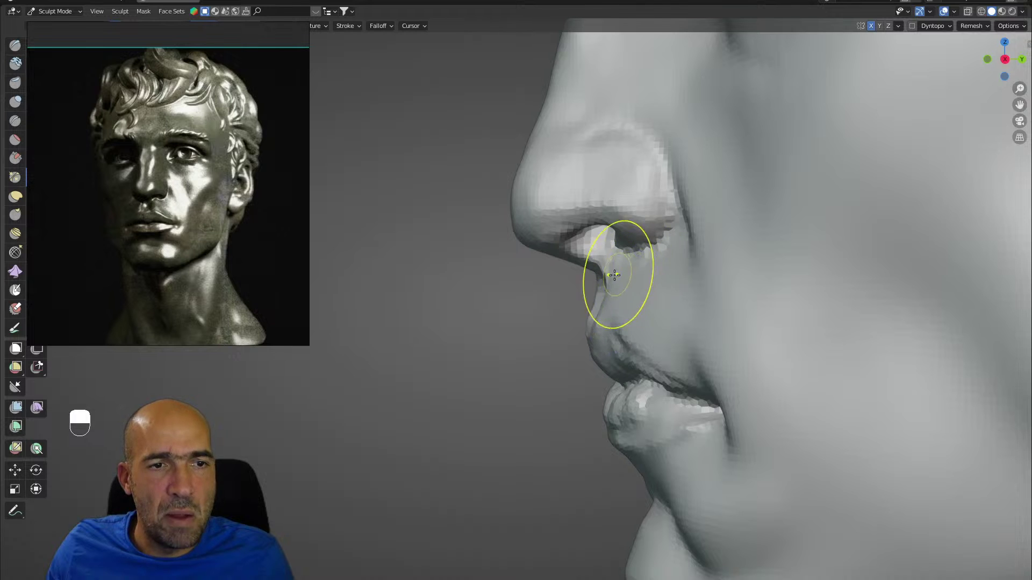
pyautogui.moveTo(617, 274)
pyautogui.mouseDown()
pyautogui.moveTo(592, 259)
pyautogui.moveTo(594, 276)
pyautogui.moveTo(659, 292)
pyautogui.mouseUp()
pyautogui.moveTo(636, 304)
pyautogui.keyDown('ctrl'); pyautogui.keyDown('alt'); pyautogui.mouseDown()
pyautogui.moveTo(595, 284)
pyautogui.moveTo(685, 289)
pyautogui.moveTo(651, 317)
pyautogui.mouseUp(); pyautogui.keyUp('alt'); pyautogui.keyUp('ctrl')
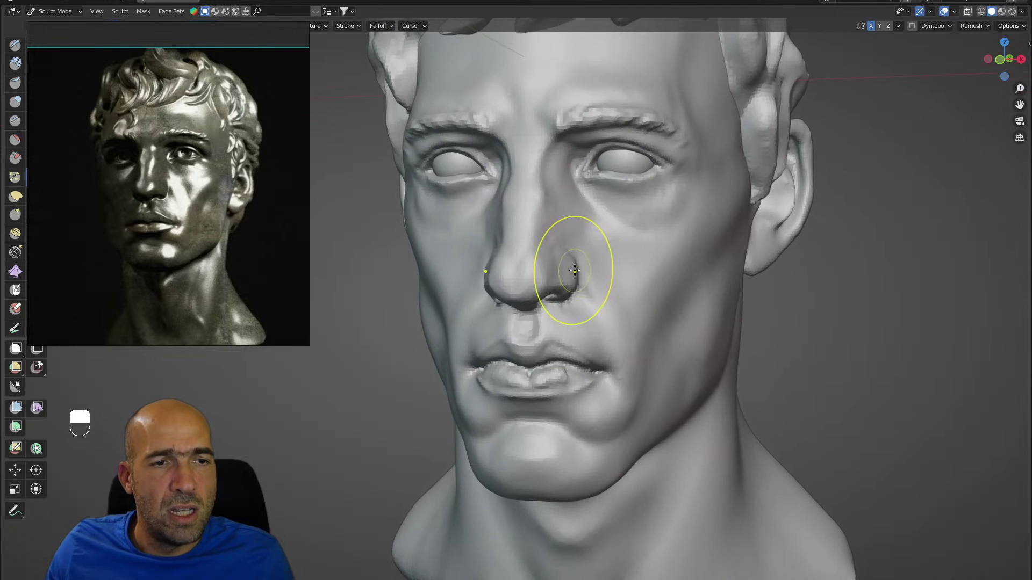
pyautogui.keyDown('alt'); pyautogui.moveTo(590, 242); pyautogui.dragTo(618, 280); pyautogui.keyUp('alt')
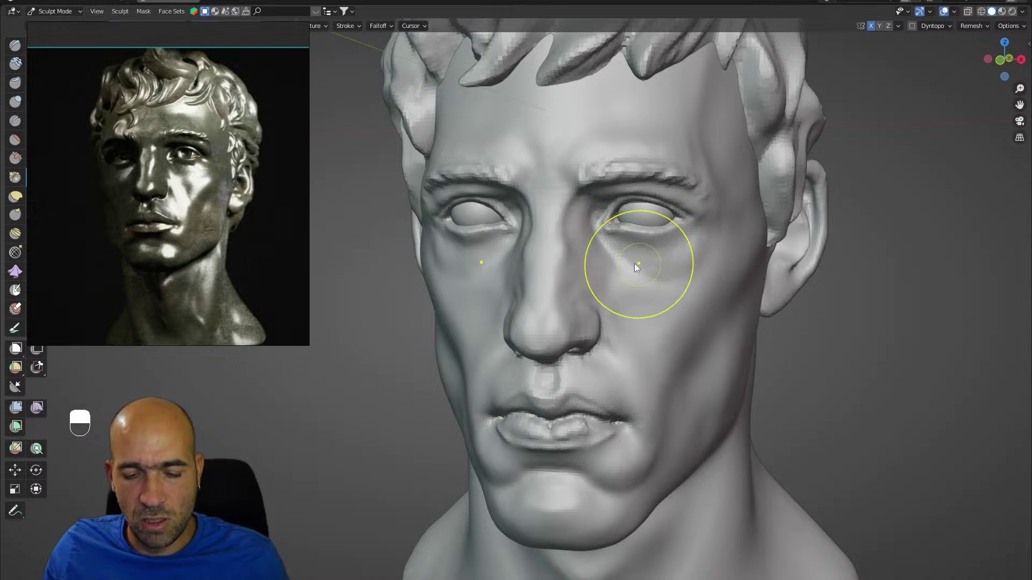
# Examine the face, jaw and neck proportions from three-quarter, front and low angles against the statue reference.
pyautogui.press('3')
pyautogui.press('[')
pyautogui.press('[')
pyautogui.press('[')
pyautogui.press('[')
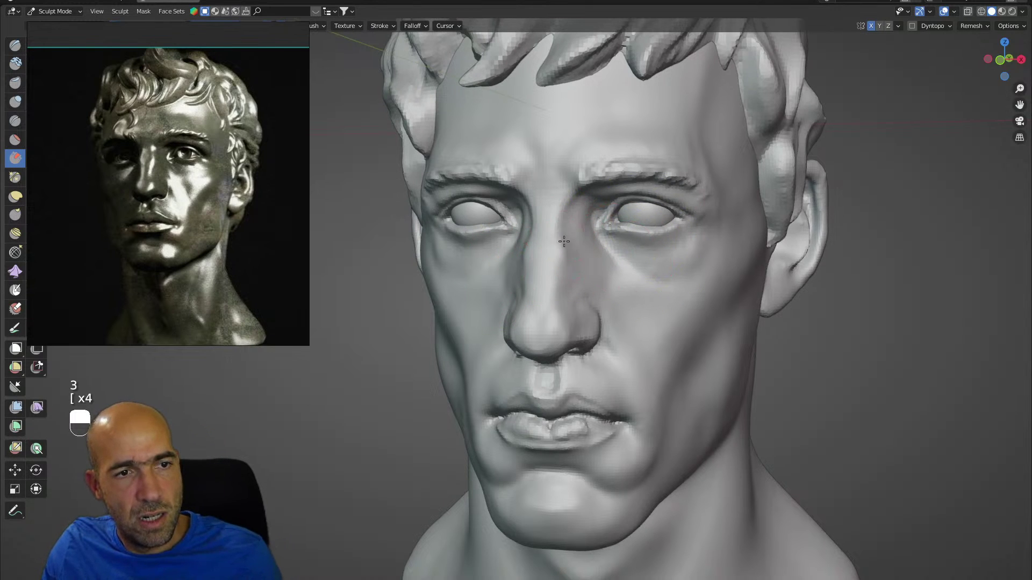
pyautogui.keyDown('alt'); pyautogui.moveTo(610, 285); pyautogui.dragTo(583, 291); pyautogui.keyUp('alt')
pyautogui.keyDown('ctrl'); pyautogui.keyDown('alt'); pyautogui.moveTo(583, 291); pyautogui.dragTo(608, 327); pyautogui.keyUp('alt'); pyautogui.keyUp('ctrl')
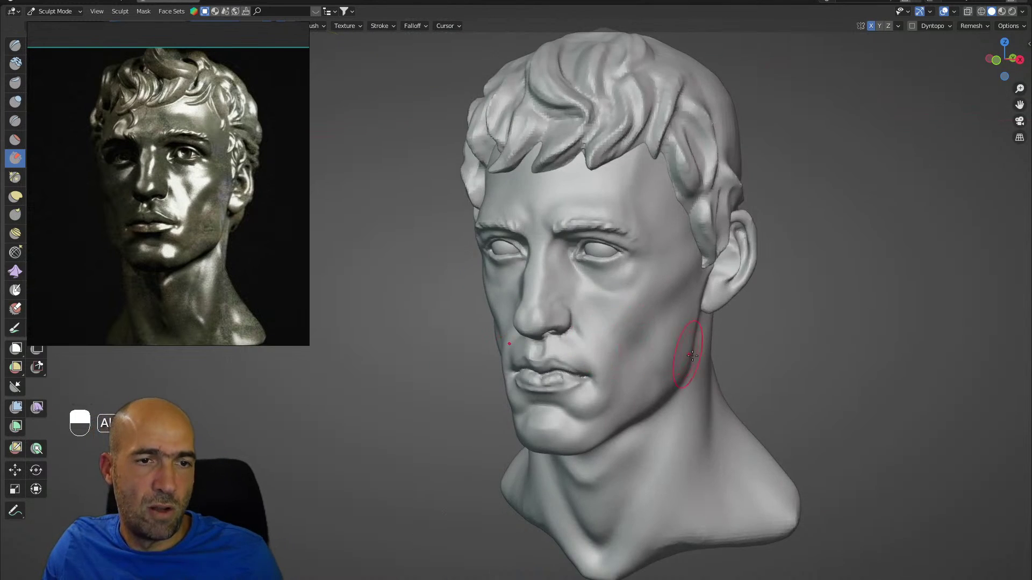
pyautogui.keyDown('alt'); pyautogui.moveTo(692, 355); pyautogui.dragTo(690, 352); pyautogui.keyUp('alt')
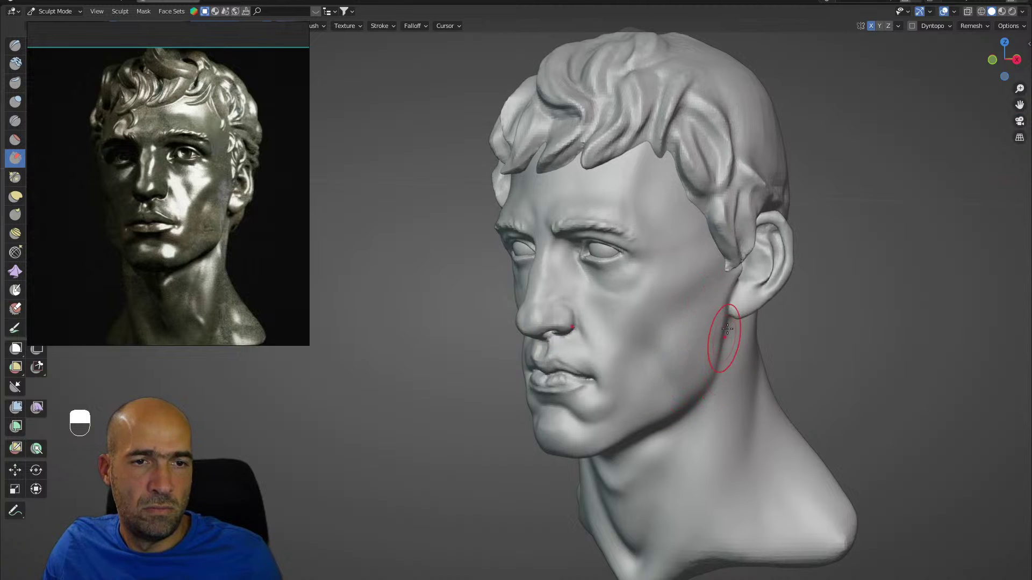
pyautogui.moveTo(747, 451)
pyautogui.keyDown('alt'); pyautogui.keyDown('shift'); pyautogui.mouseDown()
pyautogui.moveTo(737, 403)
pyautogui.moveTo(756, 371)
pyautogui.mouseUp(); pyautogui.keyUp('shift'); pyautogui.keyUp('alt')
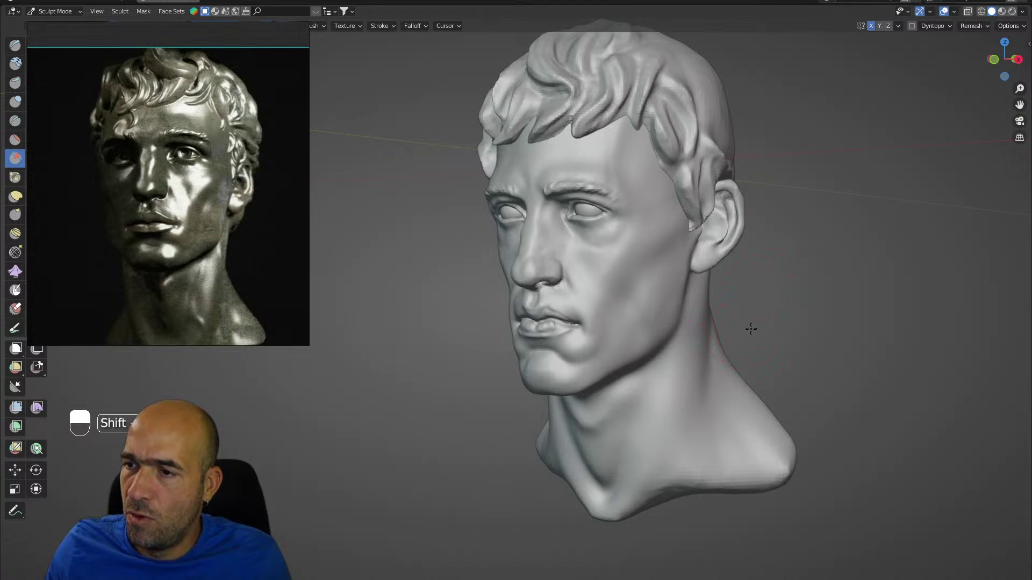
pyautogui.keyDown('alt'); pyautogui.moveTo(751, 329); pyautogui.dragTo(750, 339); pyautogui.keyUp('alt')
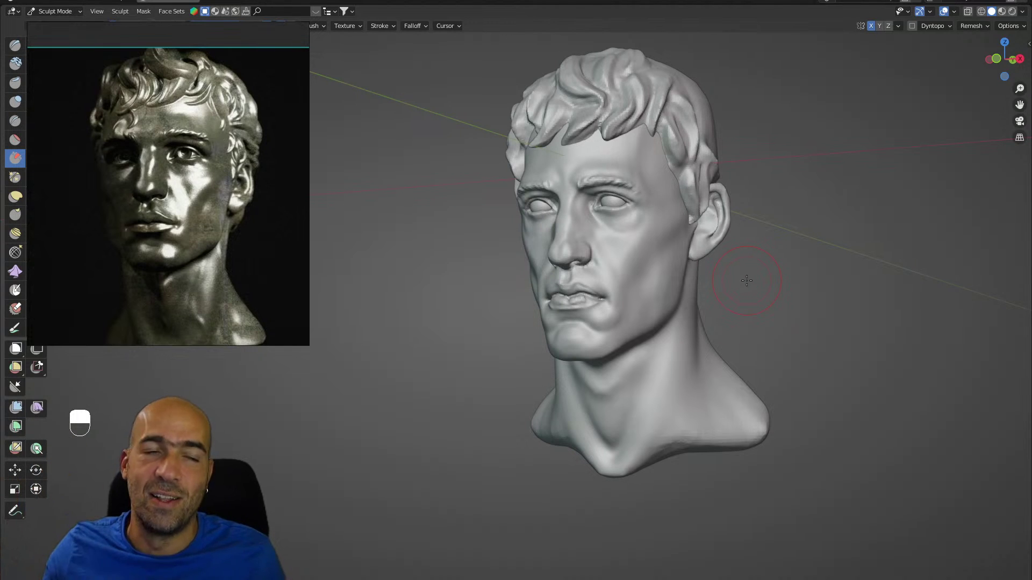
pyautogui.keyDown('alt'); pyautogui.moveTo(840, 318); pyautogui.dragTo(856, 338); pyautogui.keyUp('alt')
pyautogui.keyDown('ctrl'); pyautogui.keyDown('alt'); pyautogui.moveTo(822, 346); pyautogui.dragTo(823, 263); pyautogui.keyUp('alt'); pyautogui.keyUp('ctrl')
pyautogui.keyDown('alt'); pyautogui.keyDown('shift'); pyautogui.moveTo(881, 258); pyautogui.dragTo(737, 281); pyautogui.keyUp('shift'); pyautogui.keyUp('alt')
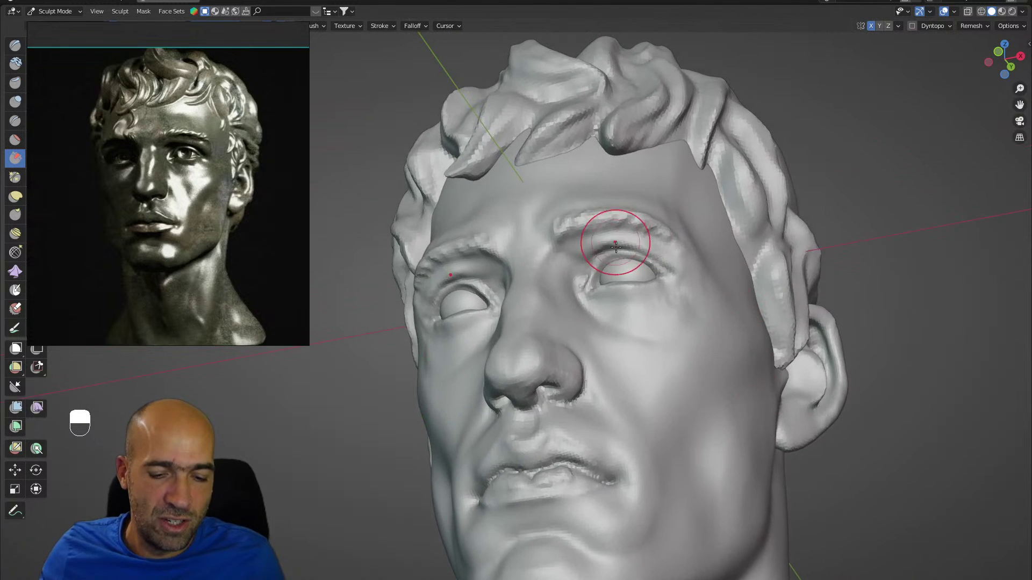
pyautogui.press('g')
pyautogui.moveTo(598, 295)
pyautogui.keyDown('alt'); pyautogui.mouseDown()
pyautogui.moveTo(618, 272)
pyautogui.moveTo(644, 265)
pyautogui.moveTo(668, 299)
pyautogui.mouseUp(); pyautogui.keyUp('alt')
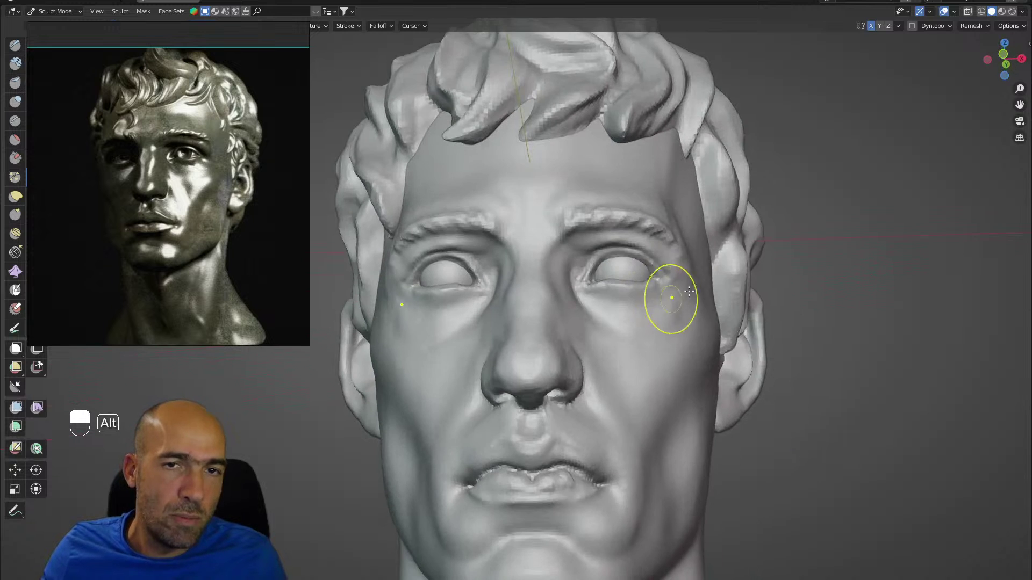
# Switch the head from Sculpt Mode to Object Mode and reposition the reference image.
pyautogui.hotkey('ctrl', 'Tab')
pyautogui.keyDown('alt'); pyautogui.moveTo(799, 252); pyautogui.dragTo(779, 274); pyautogui.keyUp('alt')
pyautogui.keyDown('ctrl'); pyautogui.keyDown('alt'); pyautogui.moveTo(768, 258); pyautogui.dragTo(761, 273); pyautogui.keyUp('alt'); pyautogui.keyUp('ctrl')
pyautogui.keyDown('shift'); pyautogui.moveTo(761, 273); pyautogui.dragTo(683, 243, button='middle'); pyautogui.keyUp('shift')
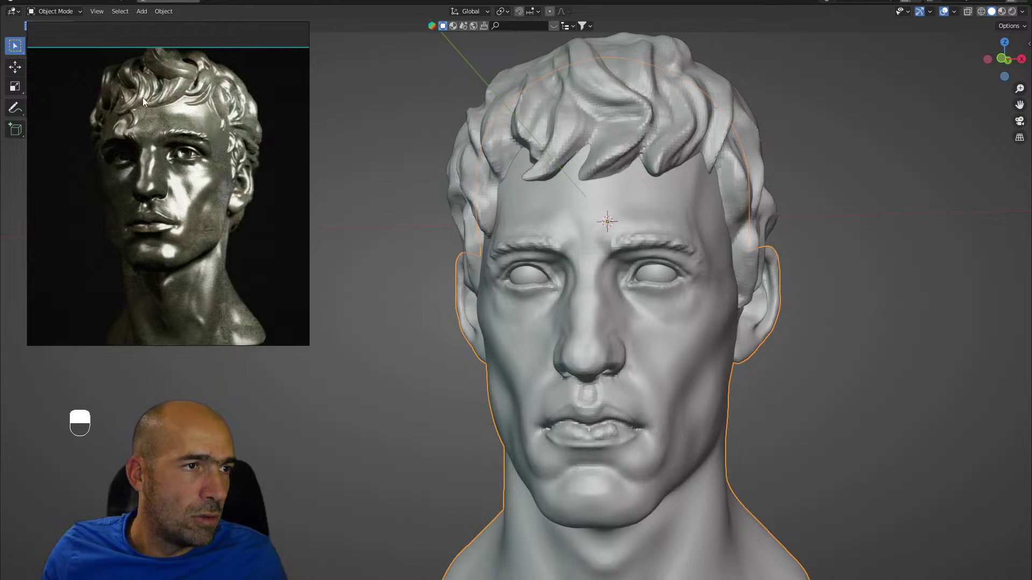
pyautogui.moveTo(143, 98); pyautogui.dragTo(195, 98)
pyautogui.keyDown('alt'); pyautogui.moveTo(891, 302); pyautogui.dragTo(925, 285); pyautogui.keyUp('alt')
# Restrict transforms to origins and move the head's origin along X and down Z to a spot beside the neck.
pyautogui.click(1027, 26)
pyautogui.click(976, 59)
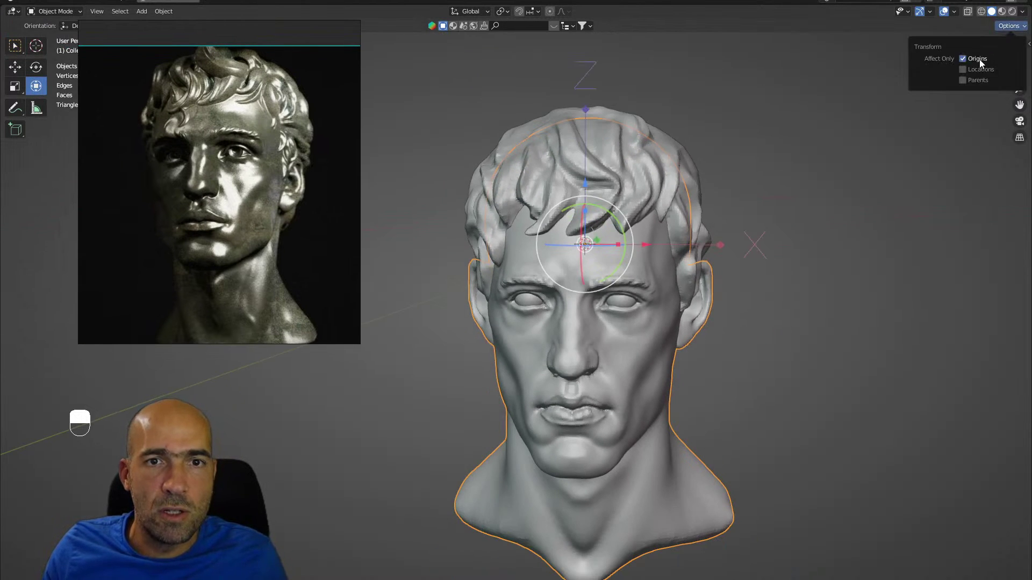
pyautogui.moveTo(648, 248); pyautogui.dragTo(799, 246)
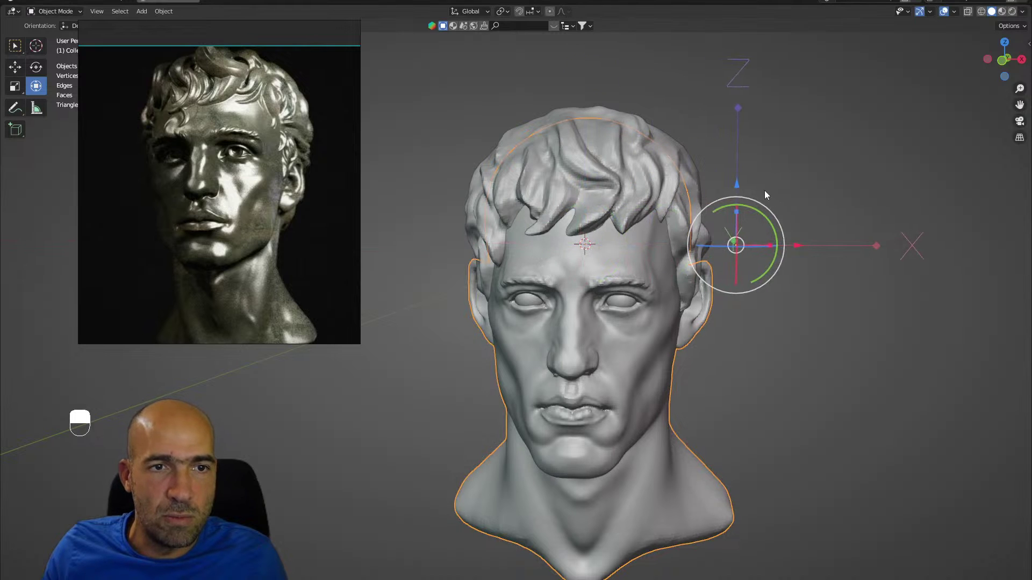
pyautogui.moveTo(738, 186); pyautogui.dragTo(735, 343)
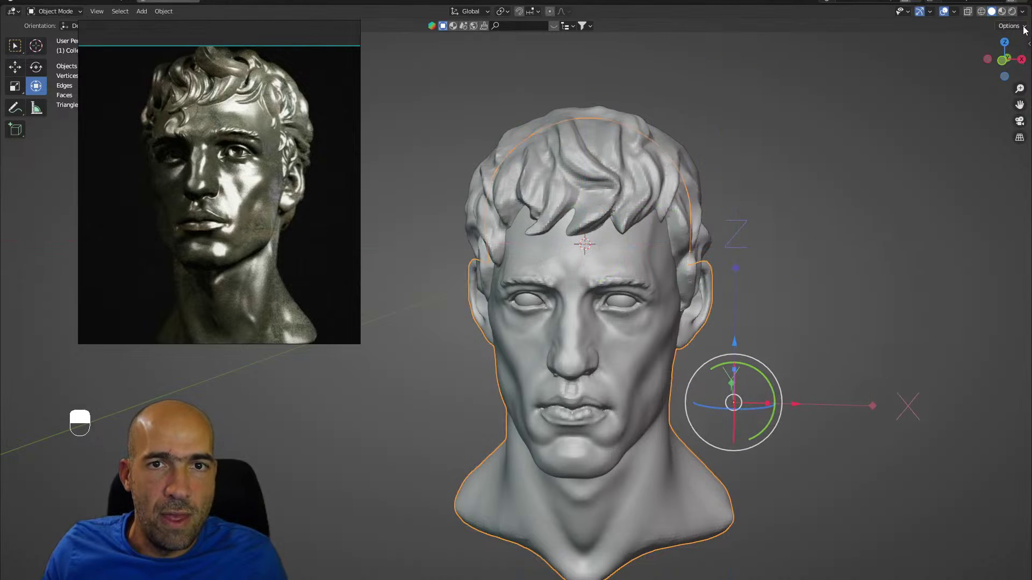
pyautogui.click(1025, 27)
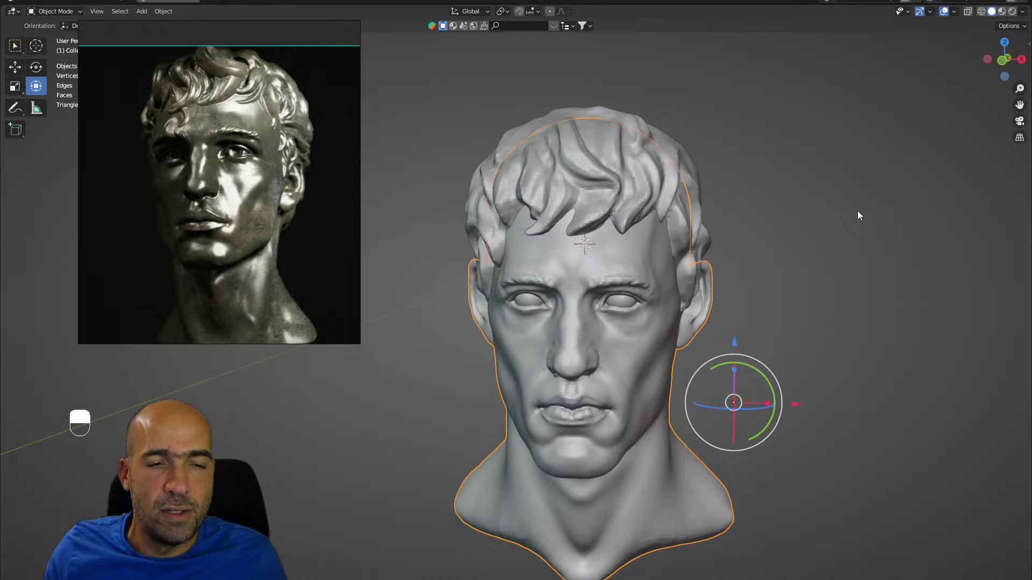
# Try moving the head along X with its offset origin and undo the move.
pyautogui.keyDown('alt'); pyautogui.moveTo(833, 215); pyautogui.dragTo(830, 238); pyautogui.keyUp('alt')
pyautogui.moveTo(794, 415); pyautogui.dragTo(690, 416)
pyautogui.hotkey('ctrl', 'z')
pyautogui.hotkey('ctrl', 'Tab')
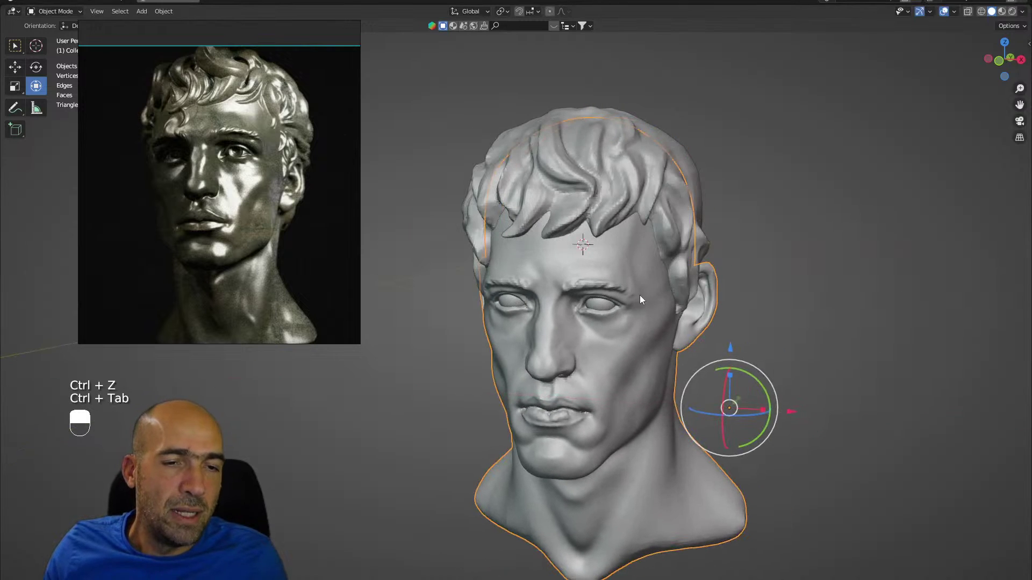
pyautogui.click(745, 412)
pyautogui.click(723, 407)
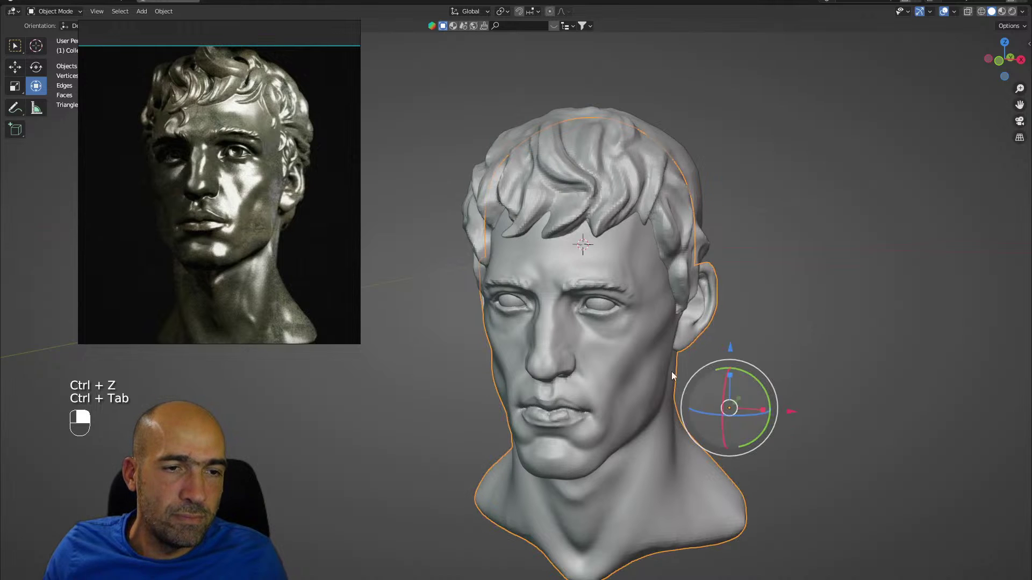
pyautogui.rightClick(627, 345)
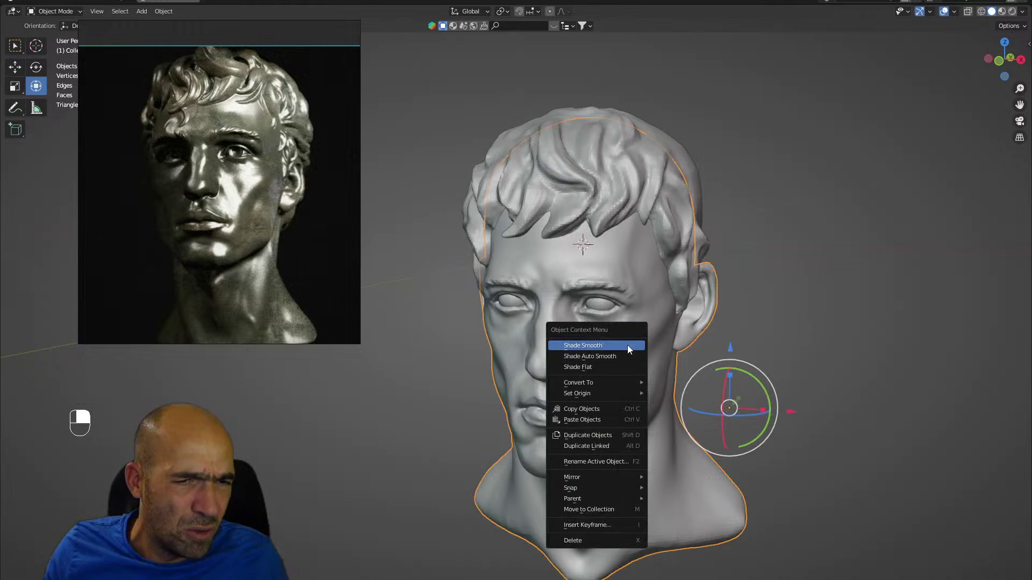
pyautogui.hotkey('shift', 's')
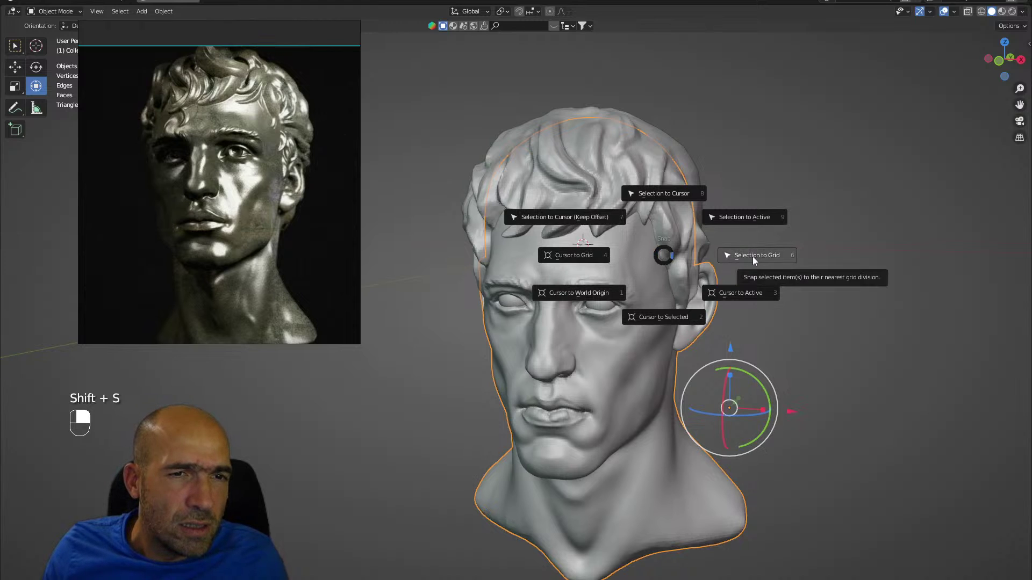
pyautogui.click(609, 289)
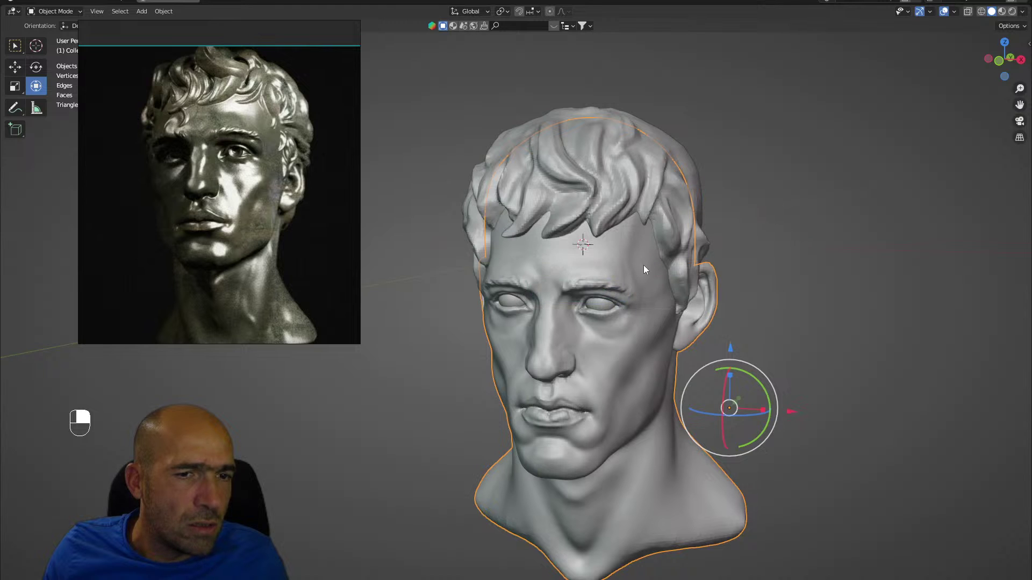
# Set the head's origin to its geometry and reposition the reference image clear of the bust.
pyautogui.keyDown('alt'); pyautogui.moveTo(643, 266); pyautogui.dragTo(668, 238); pyautogui.keyUp('alt')
pyautogui.moveTo(161, 85); pyautogui.dragTo(176, 265)
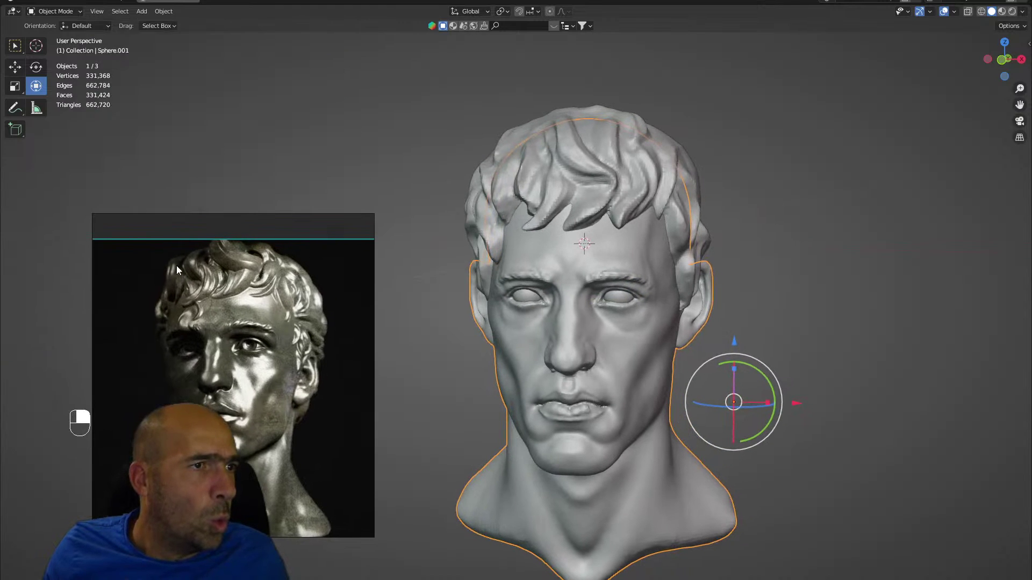
pyautogui.click(119, 16)
pyautogui.click(164, 12)
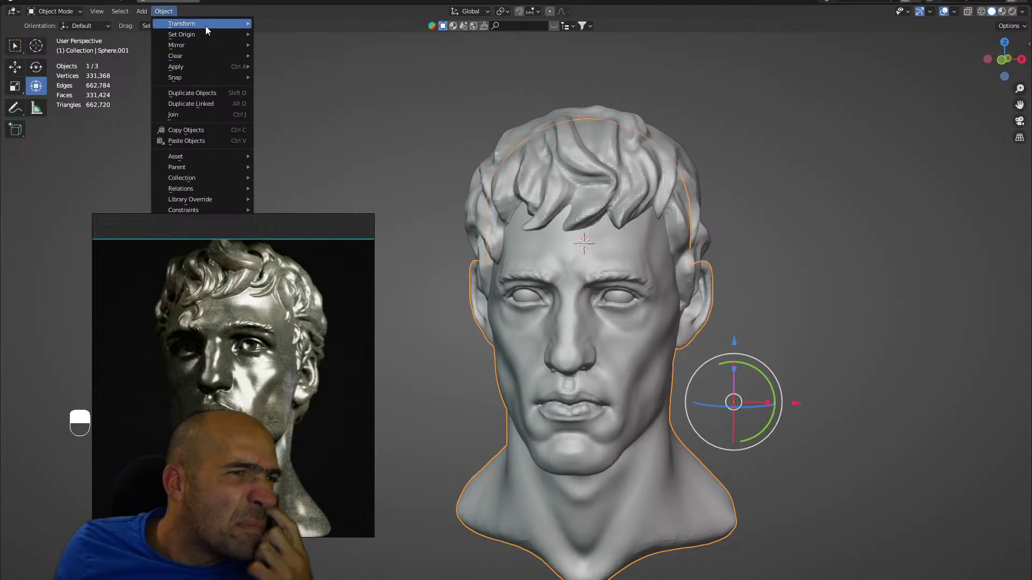
pyautogui.moveTo(204, 30)
pyautogui.click(314, 46)
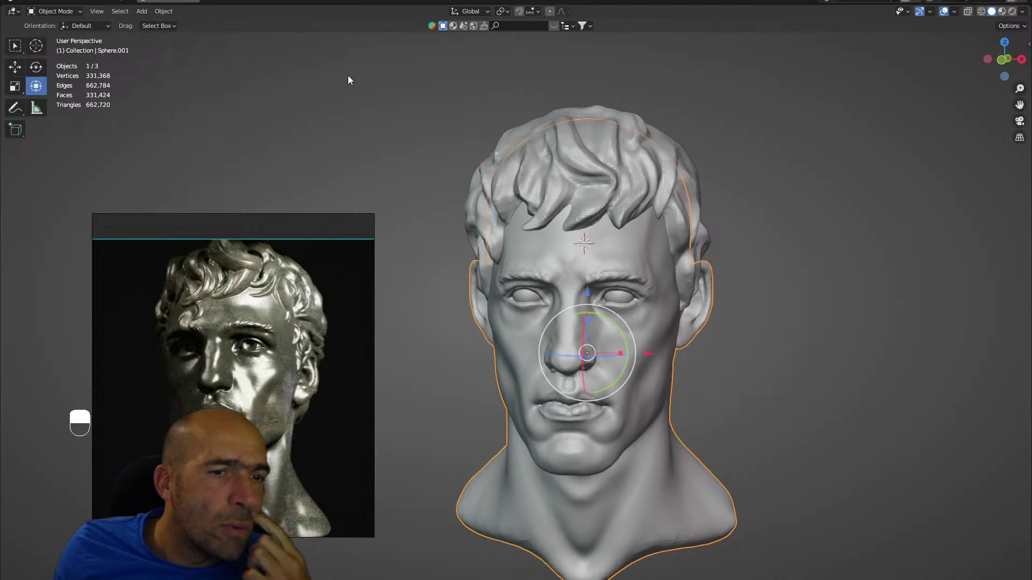
pyautogui.moveTo(229, 342); pyautogui.dragTo(185, 162, button='right')
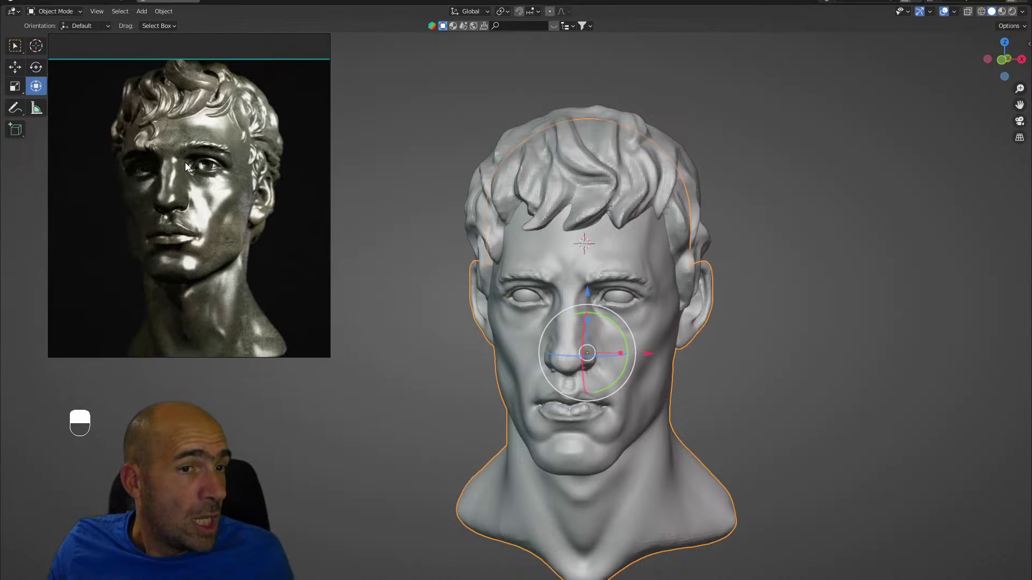
# Deselect all objects and return the head to Sculpt Mode.
pyautogui.hotkey('alt', 'a')
pyautogui.moveTo(852, 334); pyautogui.dragTo(829, 286, button='middle')
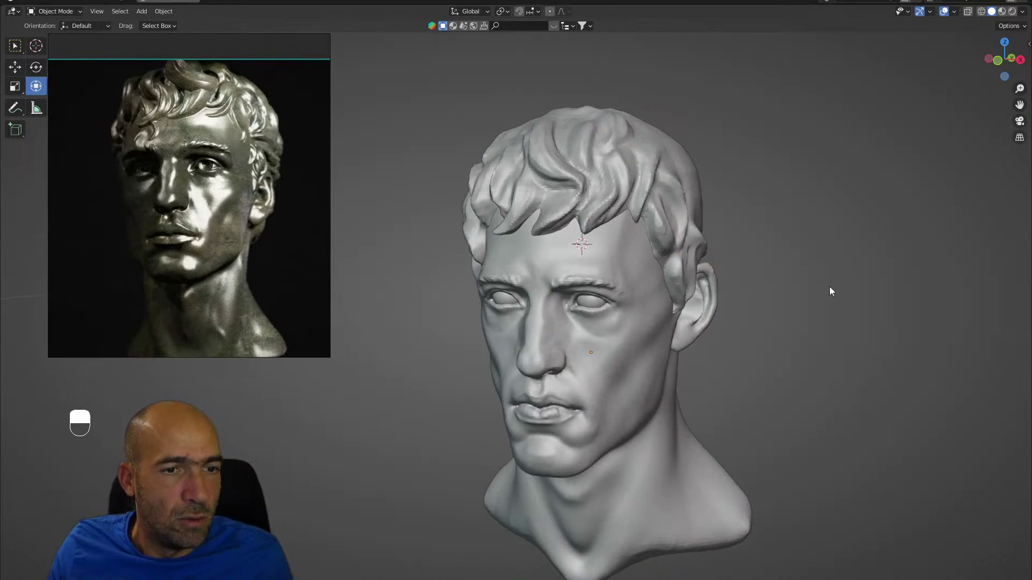
pyautogui.hotkey('ctrl', 'Tab')
pyautogui.keyDown('alt'); pyautogui.keyDown('shift'); pyautogui.moveTo(797, 368); pyautogui.dragTo(798, 340); pyautogui.keyUp('shift'); pyautogui.keyUp('alt')
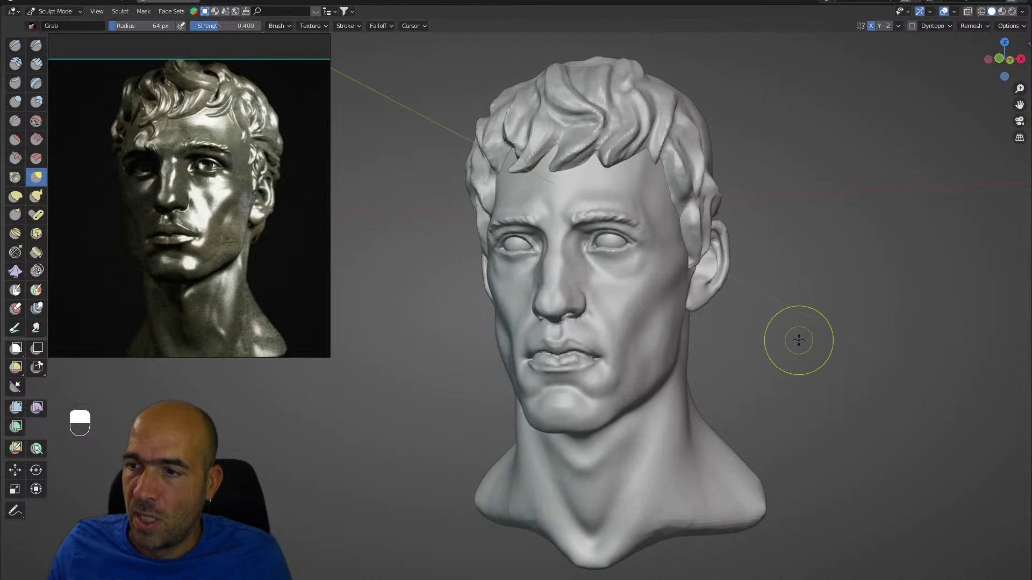
pyautogui.keyDown('alt'); pyautogui.keyDown('shift'); pyautogui.moveTo(806, 376); pyautogui.dragTo(791, 334); pyautogui.keyUp('shift'); pyautogui.keyUp('alt')
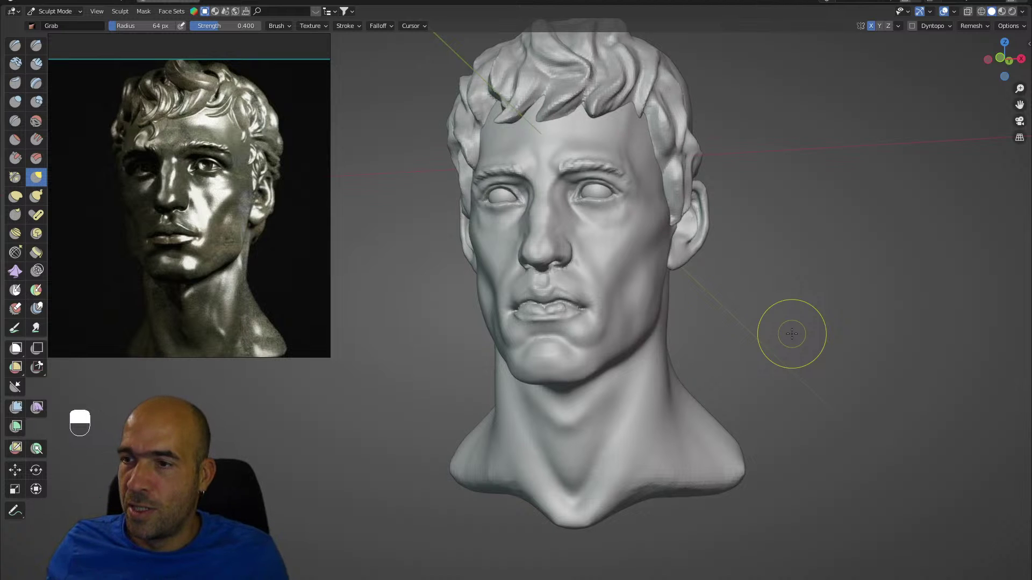
# Adjust the angle of the jaw below the ear with an enlarged Grab brush.
pyautogui.moveTo(732, 318)
pyautogui.keyDown('alt'); pyautogui.mouseDown()
pyautogui.moveTo(721, 322)
pyautogui.moveTo(751, 301)
pyautogui.mouseUp(); pyautogui.keyUp('alt')
pyautogui.press('g')
pyautogui.press(']')
pyautogui.press(']')
pyautogui.press(']')
pyautogui.press(']')
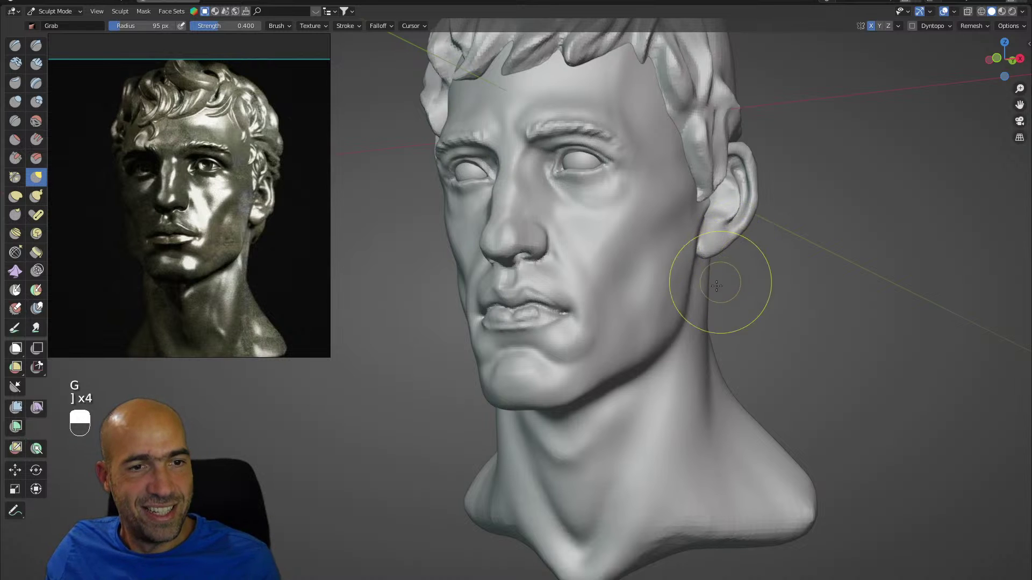
pyautogui.moveTo(673, 318)
pyautogui.mouseDown()
pyautogui.moveTo(710, 283)
pyautogui.moveTo(721, 316)
pyautogui.mouseUp()
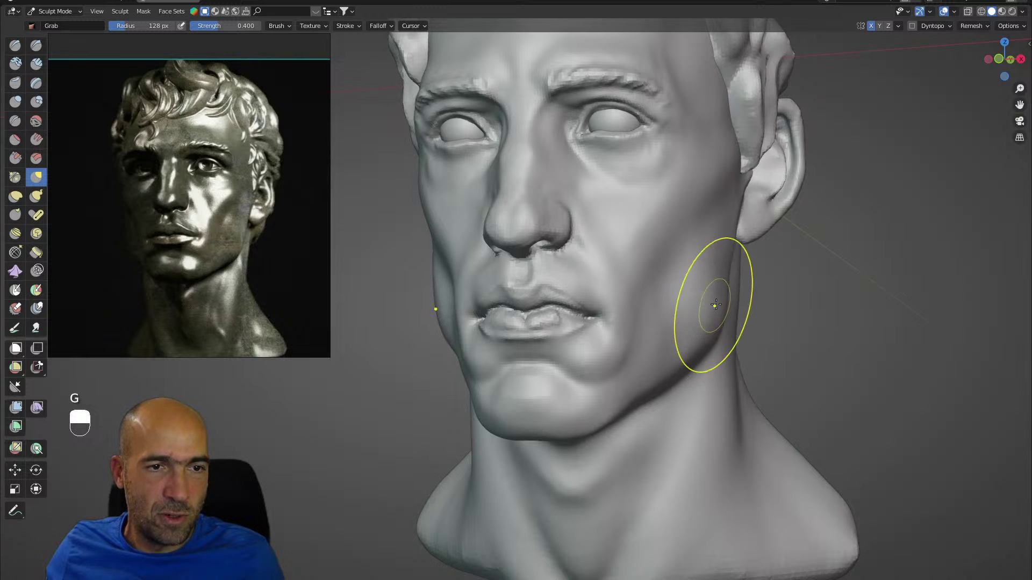
pyautogui.moveTo(715, 305); pyautogui.dragTo(717, 302, button='middle')
pyautogui.keyDown('alt'); pyautogui.moveTo(747, 299); pyautogui.dragTo(715, 282); pyautogui.keyUp('alt')
# Refine the surface of the jaw side and cheek with the Scrape/Peaks brush at a 92 px radius.
pyautogui.press('3')
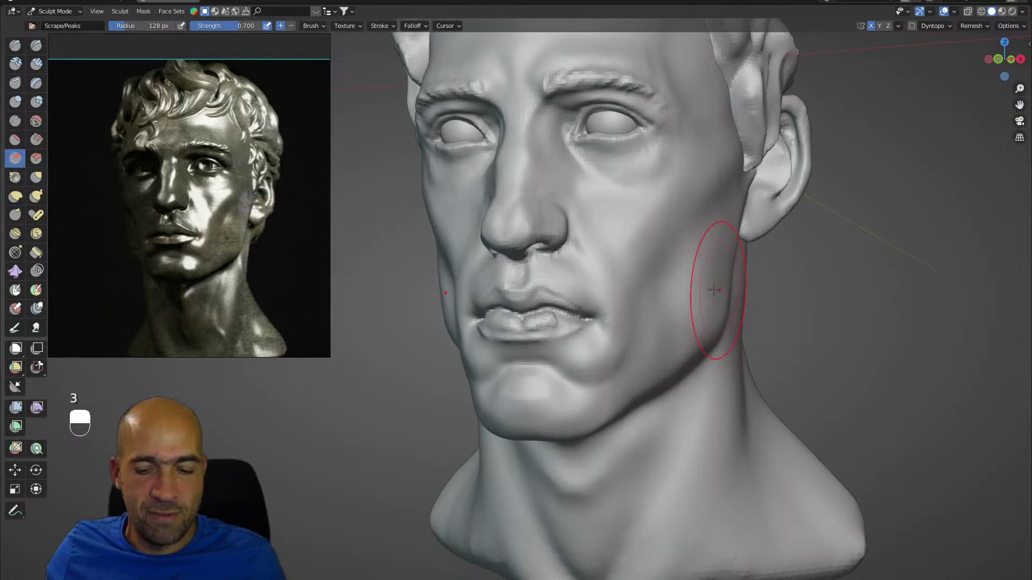
pyautogui.press('[')
pyautogui.press('[')
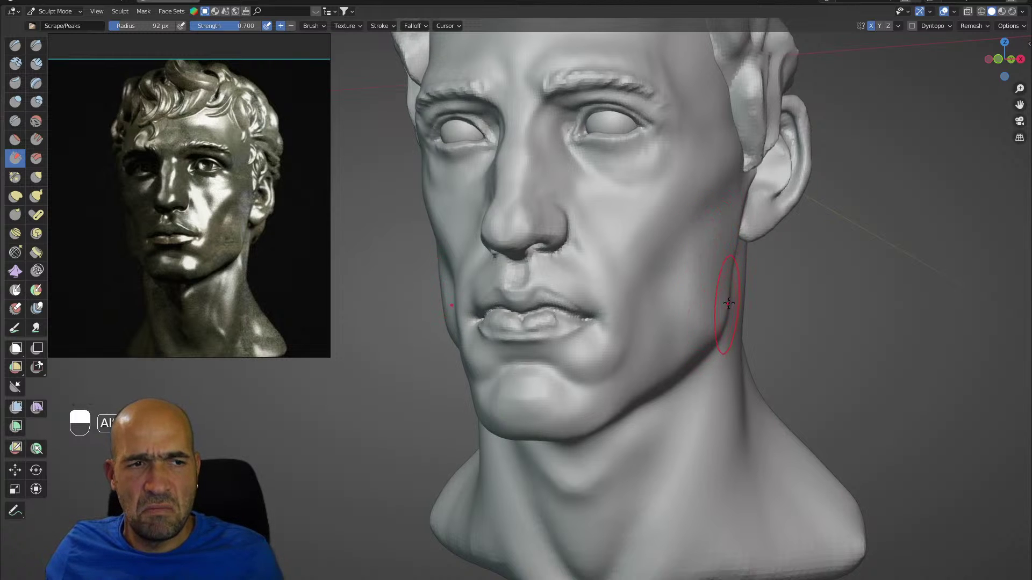
pyautogui.scroll(-3, 737, 310)
pyautogui.moveTo(729, 304)
pyautogui.keyDown('alt'); pyautogui.mouseDown()
pyautogui.moveTo(763, 309)
pyautogui.moveTo(686, 318)
pyautogui.moveTo(684, 285)
pyautogui.moveTo(721, 313)
pyautogui.moveTo(684, 294)
pyautogui.moveTo(691, 302)
pyautogui.moveTo(679, 318)
pyautogui.moveTo(661, 316)
pyautogui.mouseUp(); pyautogui.keyUp('alt')
pyautogui.scroll(3, 699, 309)
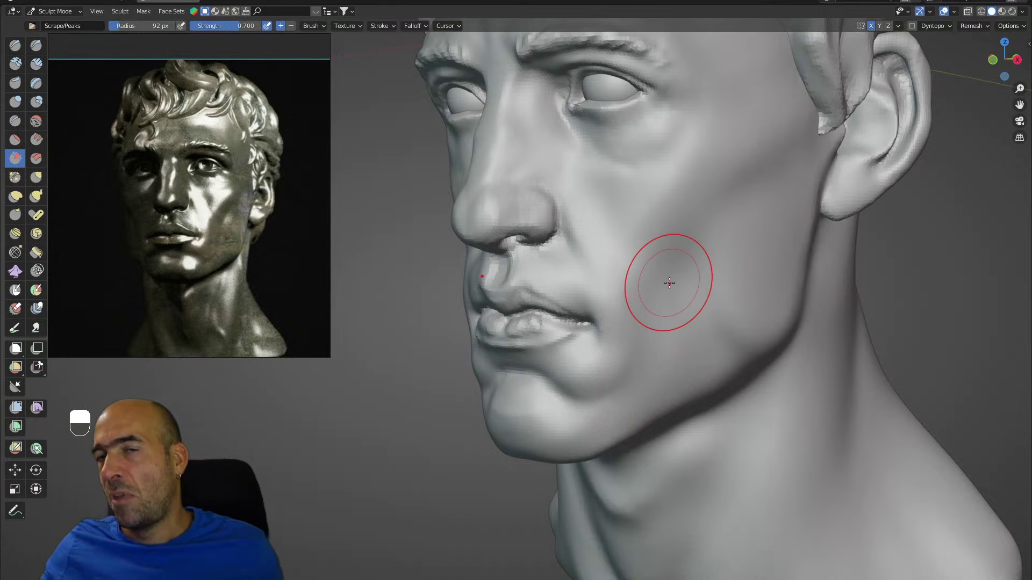
# Adjust the side of the neck with the Grab brush at a 138 px radius and smooth the shoulder area.
pyautogui.scroll(-4, 669, 282)
pyautogui.keyDown('shift'); pyautogui.moveTo(669, 283); pyautogui.dragTo(839, 352, button='middle'); pyautogui.keyUp('shift')
pyautogui.keyDown('ctrl'); pyautogui.moveTo(838, 352); pyautogui.dragTo(784, 256, button='middle'); pyautogui.keyUp('ctrl')
pyautogui.press('g')
pyautogui.press(']')
pyautogui.press(']')
pyautogui.press(']')
pyautogui.press(']')
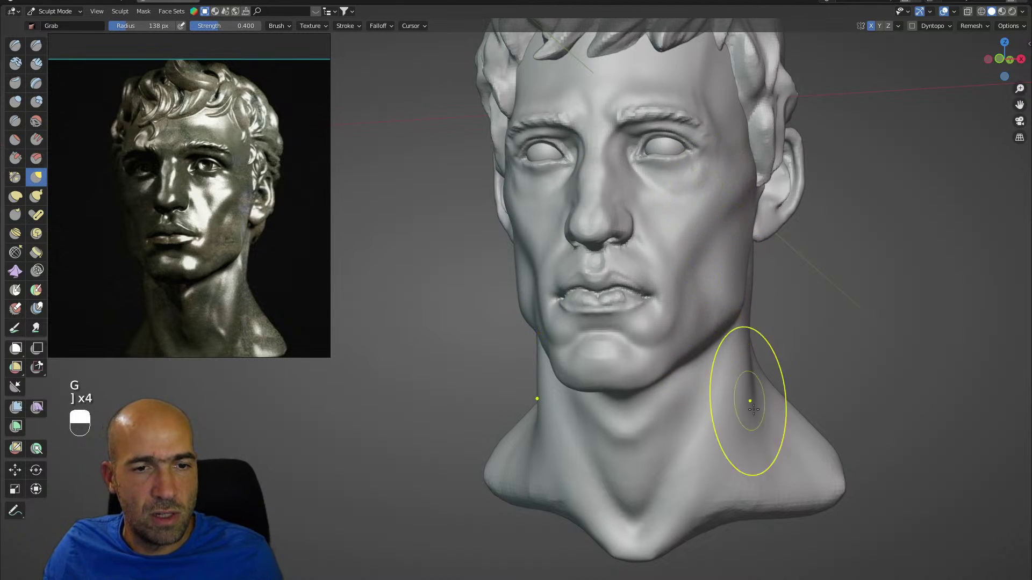
pyautogui.moveTo(744, 500)
pyautogui.keyDown('shift'); pyautogui.mouseDown()
pyautogui.moveTo(712, 522)
pyautogui.moveTo(719, 533)
pyautogui.moveTo(794, 498)
pyautogui.mouseUp(); pyautogui.keyUp('shift')
pyautogui.keyDown('alt'); pyautogui.moveTo(806, 461); pyautogui.dragTo(785, 388); pyautogui.keyUp('alt')
pyautogui.moveTo(769, 477)
pyautogui.keyDown('alt'); pyautogui.mouseDown()
pyautogui.moveTo(802, 414)
pyautogui.moveTo(790, 405)
pyautogui.moveTo(826, 370)
pyautogui.moveTo(854, 399)
pyautogui.moveTo(820, 414)
pyautogui.mouseUp(); pyautogui.keyUp('alt')
pyautogui.moveTo(886, 414)
pyautogui.keyDown('alt'); pyautogui.mouseDown()
pyautogui.moveTo(842, 394)
pyautogui.moveTo(772, 398)
pyautogui.moveTo(732, 373)
pyautogui.moveTo(770, 428)
pyautogui.mouseUp(); pyautogui.keyUp('alt')
# Switch sculpting to the hair object and smooth the faceted surface at the back of the head.
pyautogui.press('3')
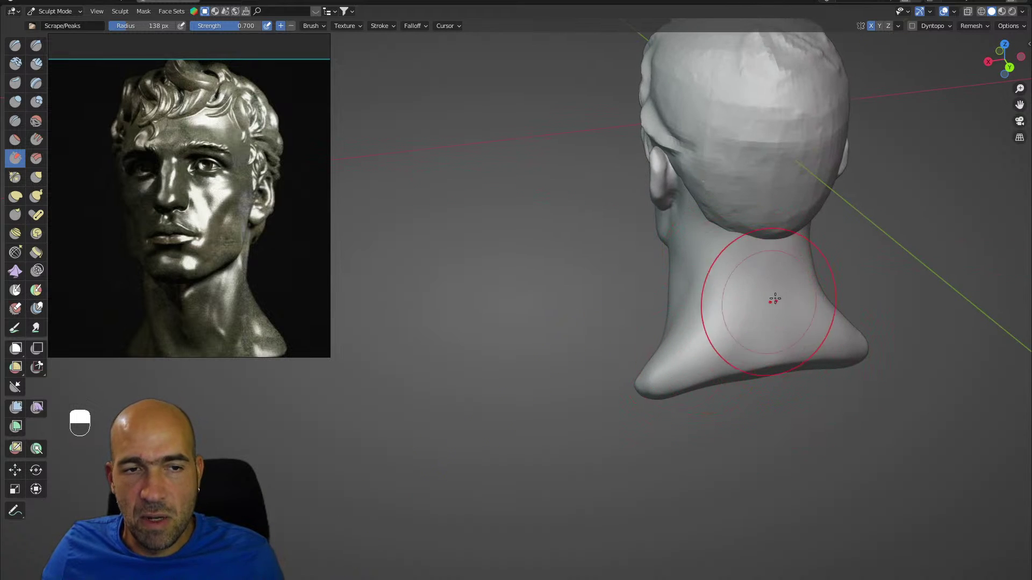
pyautogui.keyDown('alt'); pyautogui.moveTo(774, 297); pyautogui.dragTo(709, 265); pyautogui.keyUp('alt')
pyautogui.hotkey('alt', 'q')
pyautogui.moveTo(696, 190)
pyautogui.keyDown('shift'); pyautogui.mouseDown()
pyautogui.moveTo(711, 205)
pyautogui.moveTo(711, 252)
pyautogui.mouseUp(); pyautogui.keyUp('shift')
pyautogui.keyDown('alt'); pyautogui.keyDown('shift'); pyautogui.moveTo(774, 43); pyautogui.dragTo(769, 217); pyautogui.keyUp('shift'); pyautogui.keyUp('alt')
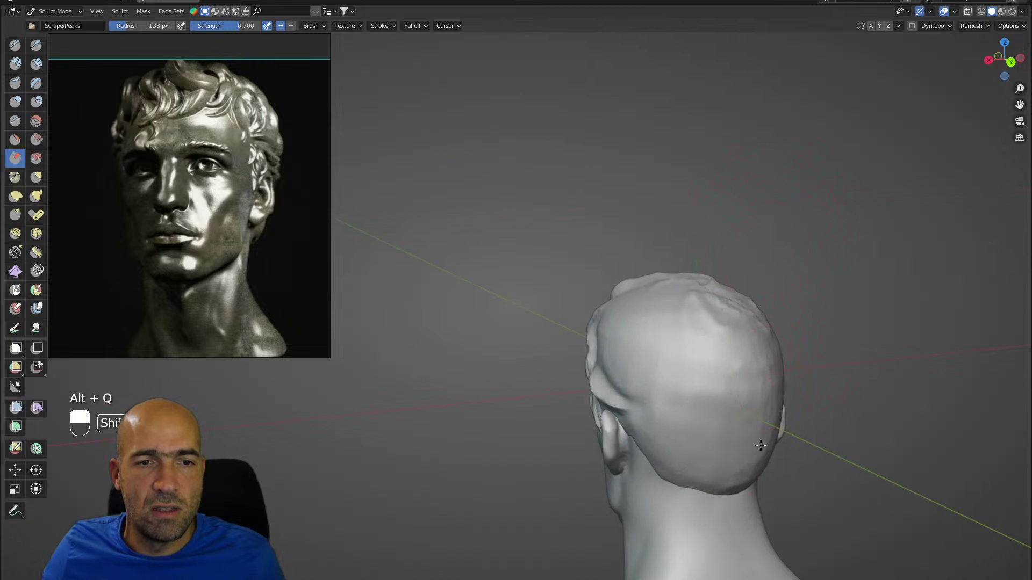
pyautogui.keyDown('alt'); pyautogui.keyDown('shift'); pyautogui.moveTo(699, 366); pyautogui.dragTo(663, 290); pyautogui.keyUp('shift'); pyautogui.keyUp('alt')
pyautogui.keyDown('alt'); pyautogui.moveTo(693, 421); pyautogui.dragTo(720, 422); pyautogui.keyUp('alt')
# Carve hair lock lines into the smooth back of the hair with the Draw Sharp brush at a 64 px radius.
pyautogui.press('1')
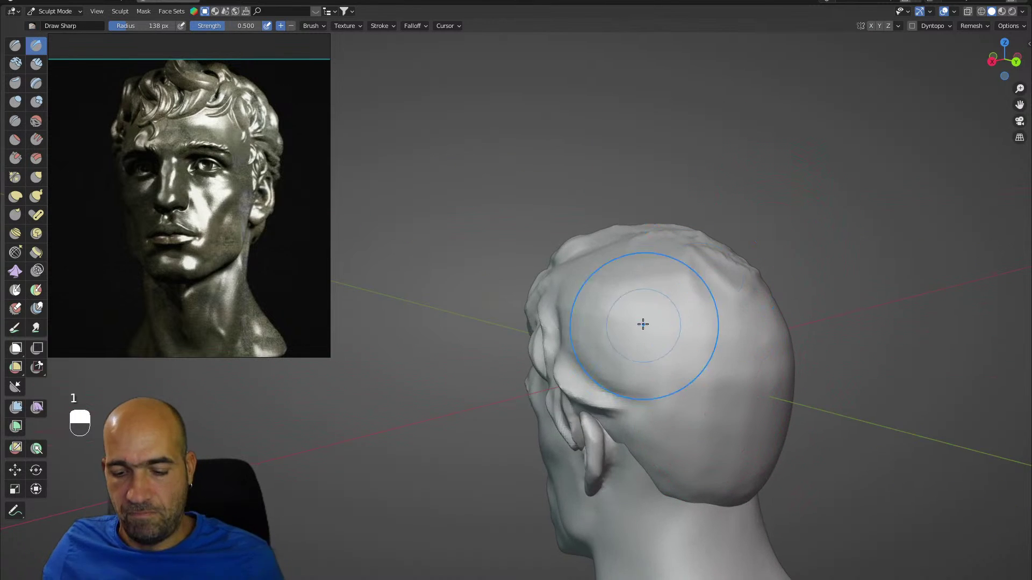
pyautogui.press('[')
pyautogui.press('[')
pyautogui.press('[')
pyautogui.press('[')
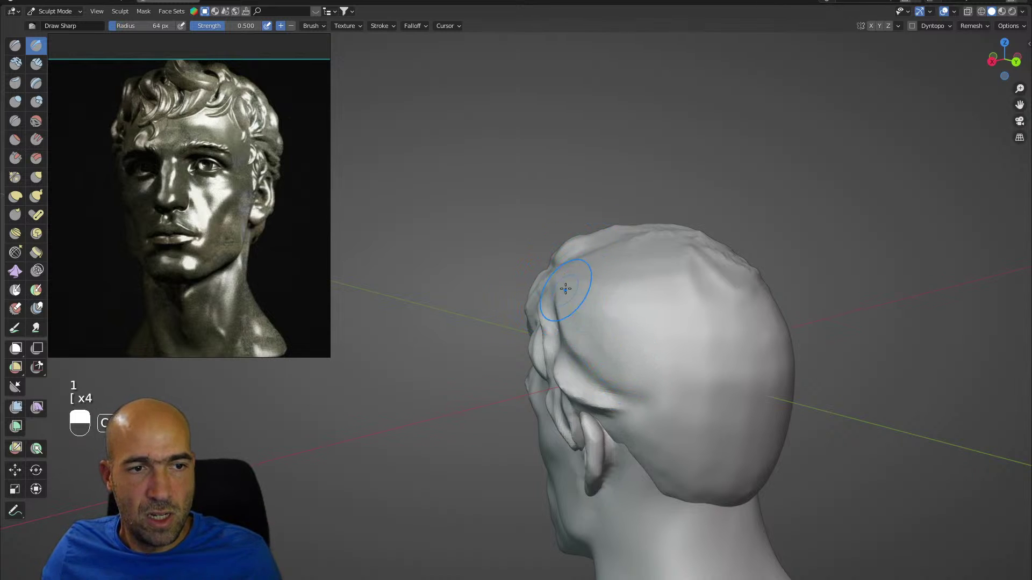
# Carve grooves into the hair behind the ear with the Draw Sharp brush, and smooth the side of the head.
pyautogui.moveTo(565, 290)
pyautogui.keyDown('ctrl'); pyautogui.mouseDown()
pyautogui.moveTo(626, 372)
pyautogui.moveTo(610, 338)
pyautogui.mouseUp(); pyautogui.keyUp('ctrl')
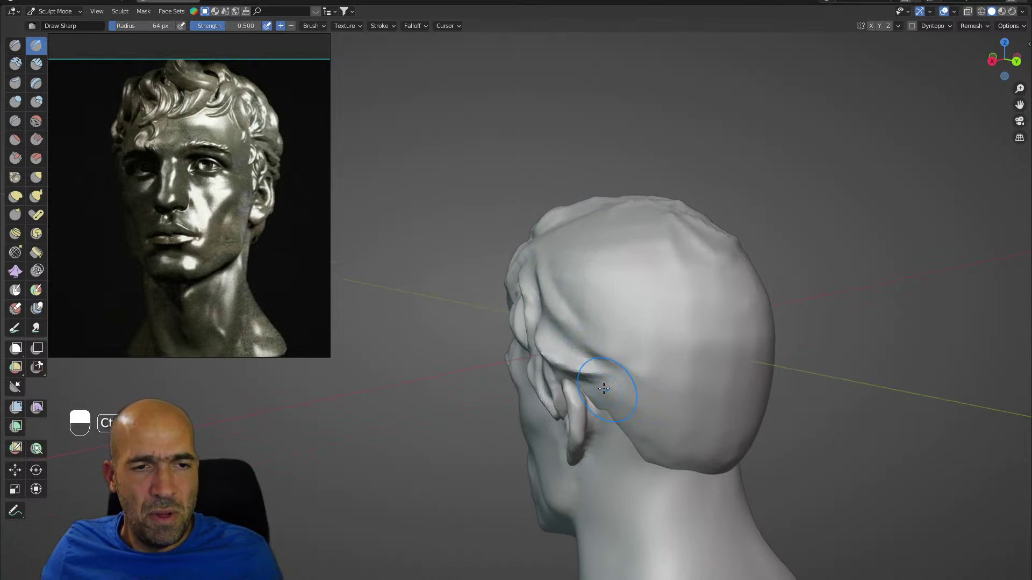
pyautogui.keyDown('ctrl'); pyautogui.moveTo(587, 388); pyautogui.dragTo(660, 423); pyautogui.keyUp('ctrl')
pyautogui.moveTo(603, 371)
pyautogui.keyDown('ctrl'); pyautogui.mouseDown()
pyautogui.moveTo(671, 422)
pyautogui.moveTo(720, 366)
pyautogui.moveTo(655, 339)
pyautogui.mouseUp(); pyautogui.keyUp('ctrl')
pyautogui.moveTo(651, 288)
pyautogui.keyDown('shift'); pyautogui.mouseDown()
pyautogui.moveTo(652, 315)
pyautogui.moveTo(609, 300)
pyautogui.moveTo(675, 409)
pyautogui.mouseUp(); pyautogui.keyUp('shift')
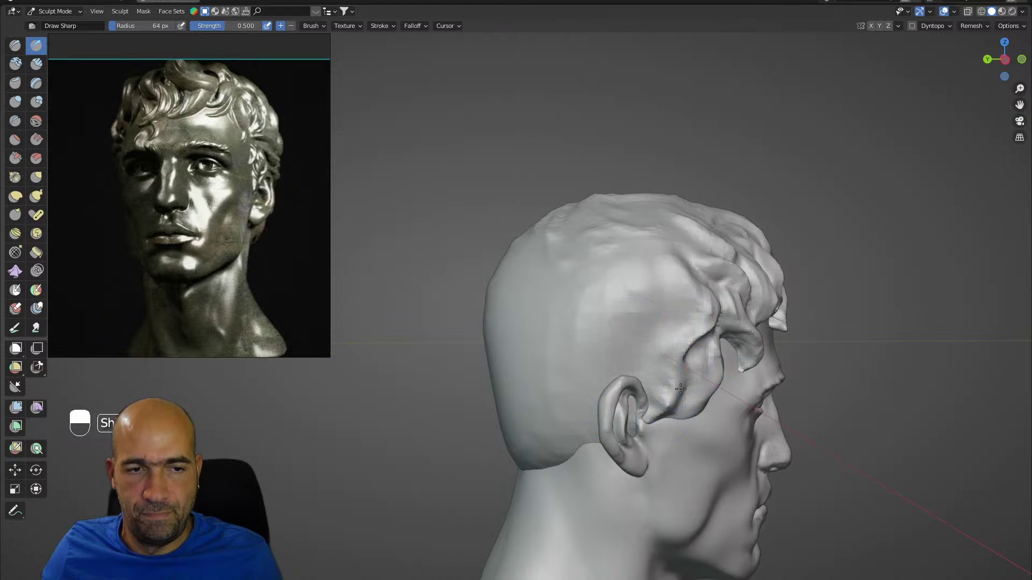
# Enable viewport shadows for the solid shading and set their intensity to 0.700.
pyautogui.keyDown('alt'); pyautogui.moveTo(654, 375); pyautogui.dragTo(640, 408); pyautogui.keyUp('alt')
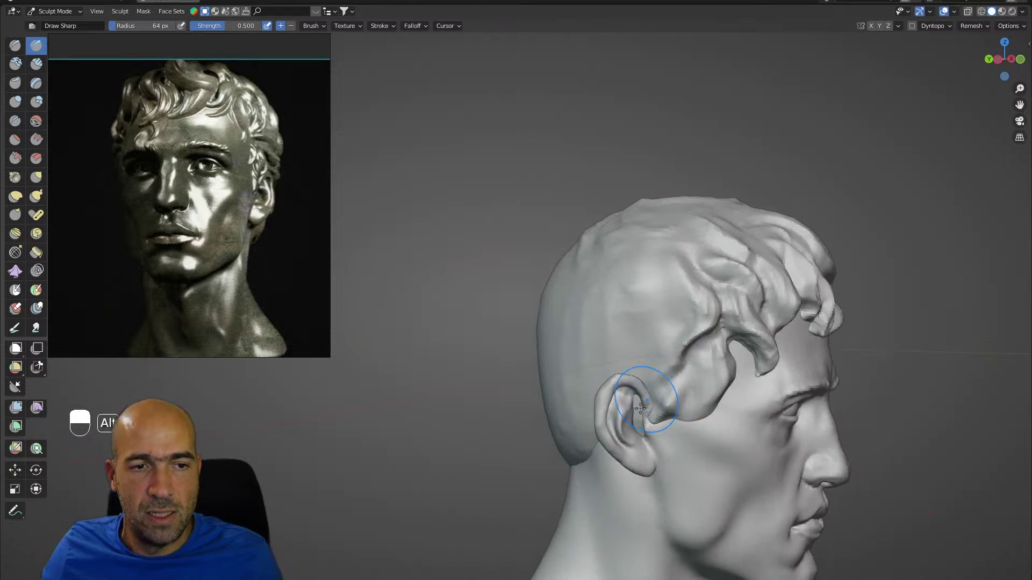
pyautogui.moveTo(740, 427)
pyautogui.keyDown('alt'); pyautogui.mouseDown()
pyautogui.moveTo(691, 364)
pyautogui.moveTo(692, 440)
pyautogui.moveTo(663, 419)
pyautogui.moveTo(661, 410)
pyautogui.moveTo(698, 416)
pyautogui.moveTo(708, 352)
pyautogui.mouseUp(); pyautogui.keyUp('alt')
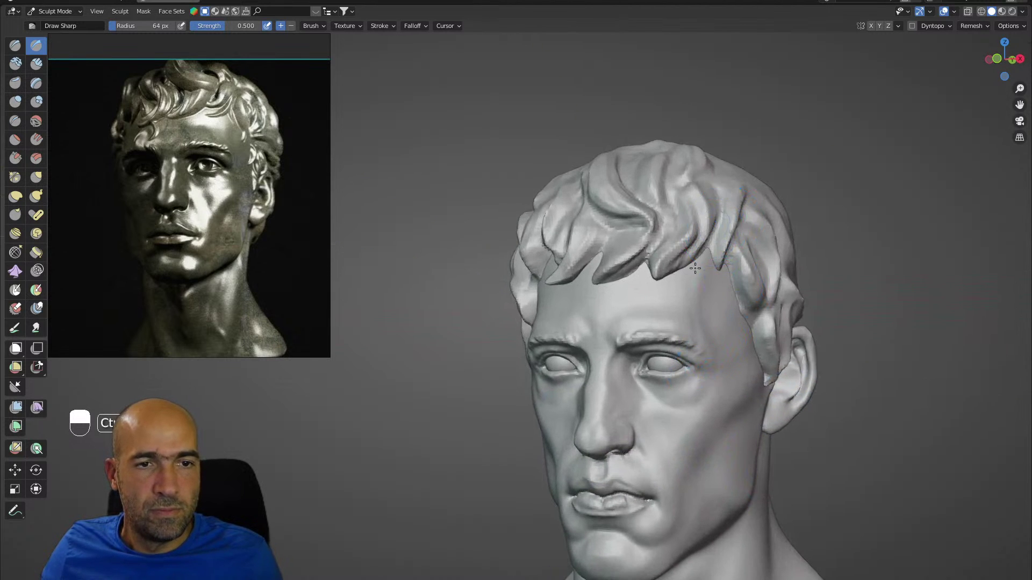
pyautogui.keyDown('ctrl'); pyautogui.keyDown('alt'); pyautogui.moveTo(702, 294); pyautogui.dragTo(690, 342); pyautogui.keyUp('alt'); pyautogui.keyUp('ctrl')
pyautogui.keyDown('ctrl'); pyautogui.keyDown('alt'); pyautogui.moveTo(699, 424); pyautogui.dragTo(704, 385); pyautogui.keyUp('alt'); pyautogui.keyUp('ctrl')
pyautogui.moveTo(704, 384)
pyautogui.keyDown('alt'); pyautogui.keyDown('shift'); pyautogui.mouseDown()
pyautogui.moveTo(666, 360)
pyautogui.moveTo(645, 396)
pyautogui.moveTo(650, 407)
pyautogui.moveTo(648, 396)
pyautogui.moveTo(773, 291)
pyautogui.mouseUp(); pyautogui.keyUp('shift'); pyautogui.keyUp('alt')
pyautogui.click(1020, 12)
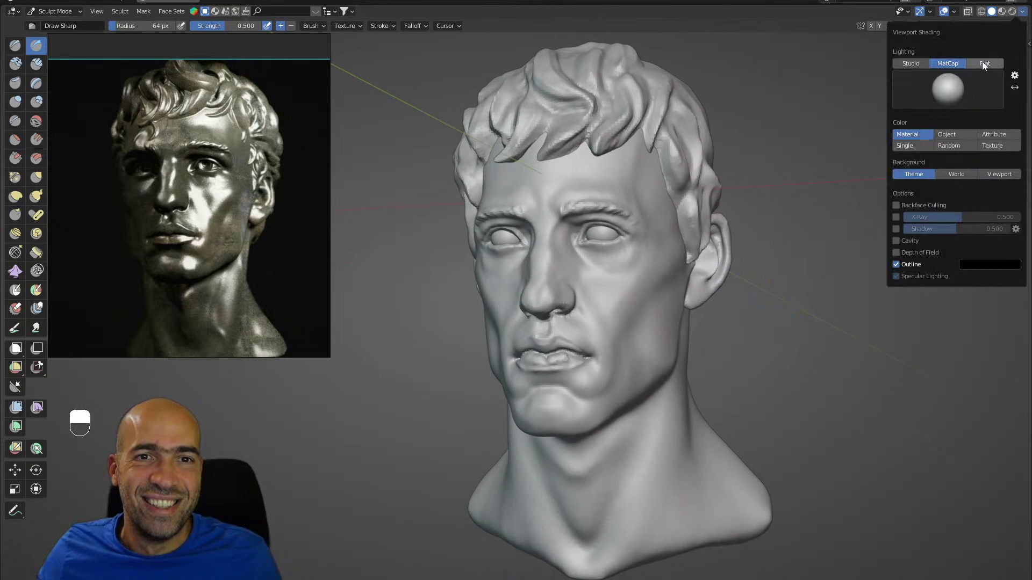
pyautogui.click(895, 229)
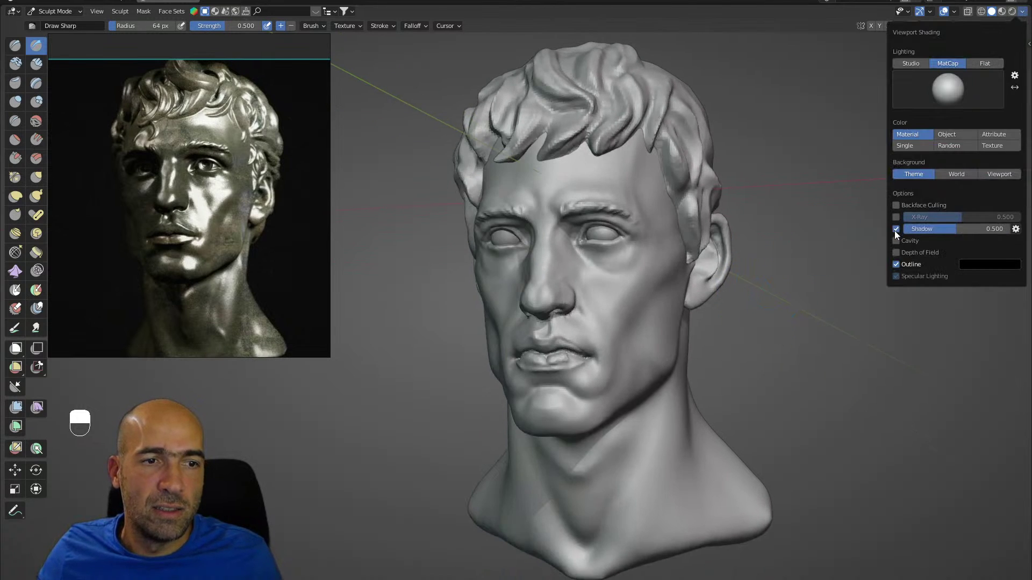
pyautogui.click(1023, 11)
pyautogui.moveTo(955, 229); pyautogui.dragTo(984, 228)
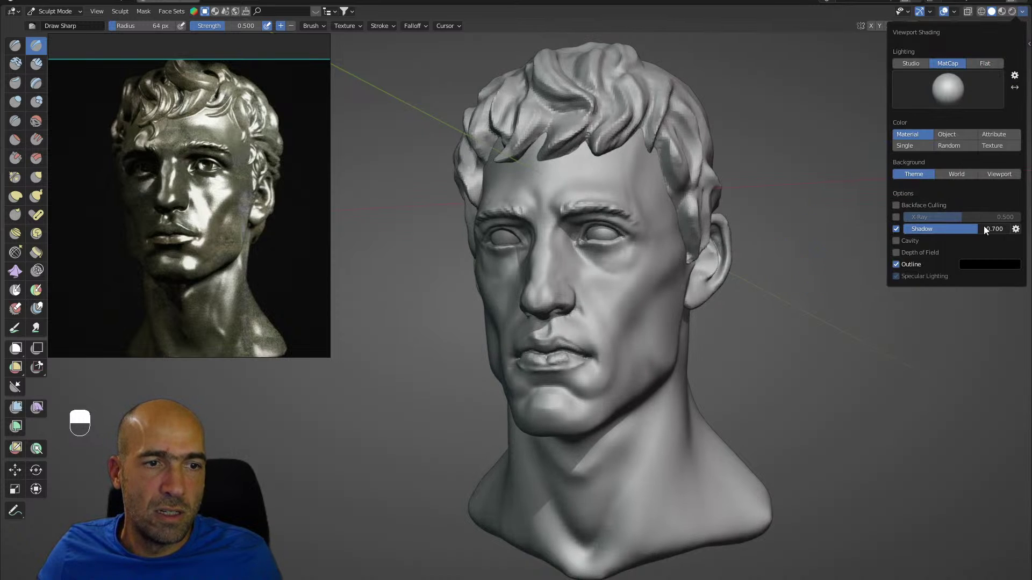
# Switch sculpting to the face and neck mesh and draw a collarbone crease at the neck base with a 13 px Draw brush.
pyautogui.keyDown('alt'); pyautogui.moveTo(739, 325); pyautogui.dragTo(760, 328); pyautogui.keyUp('alt')
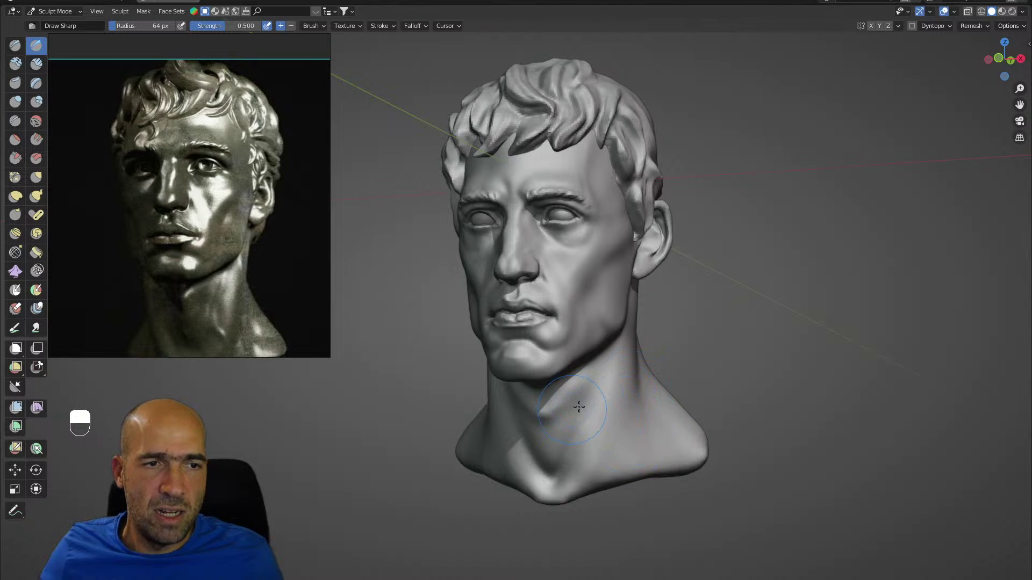
pyautogui.press('x')
pyautogui.press('1')
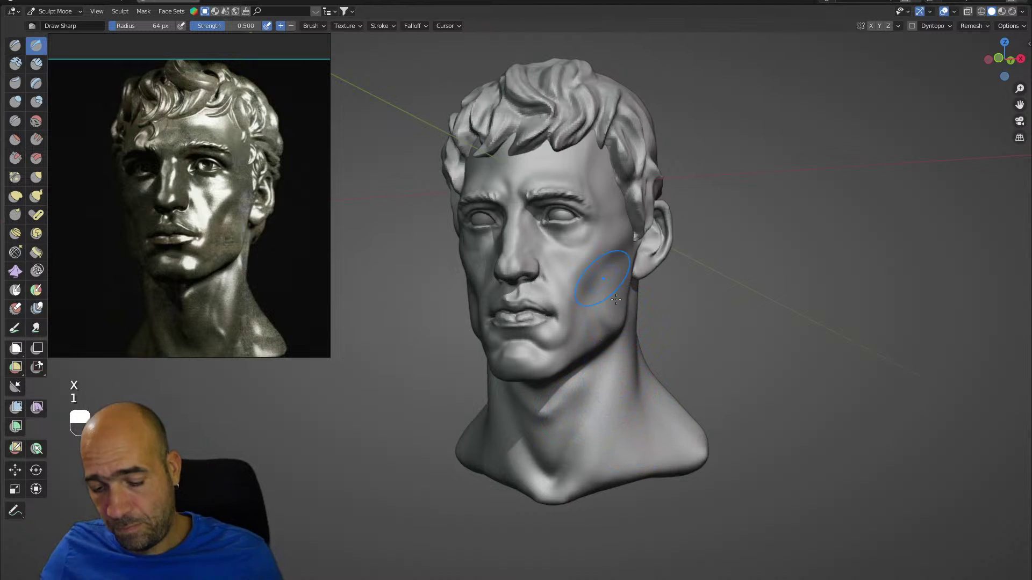
pyautogui.press('[')
pyautogui.press('[')
pyautogui.press('[')
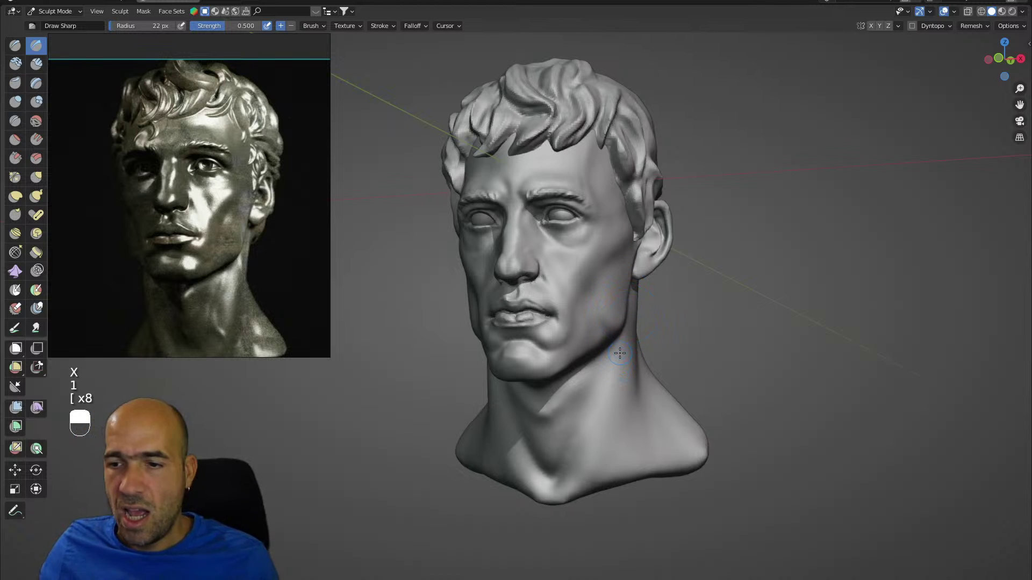
pyautogui.press('[')
pyautogui.press('[')
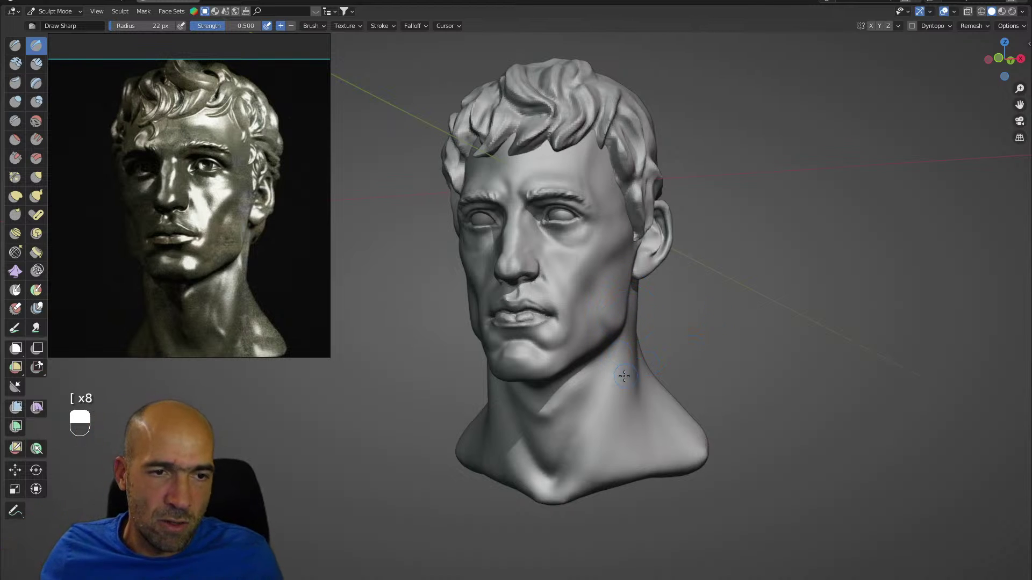
pyautogui.press('x')
pyautogui.press('[')
pyautogui.press('[')
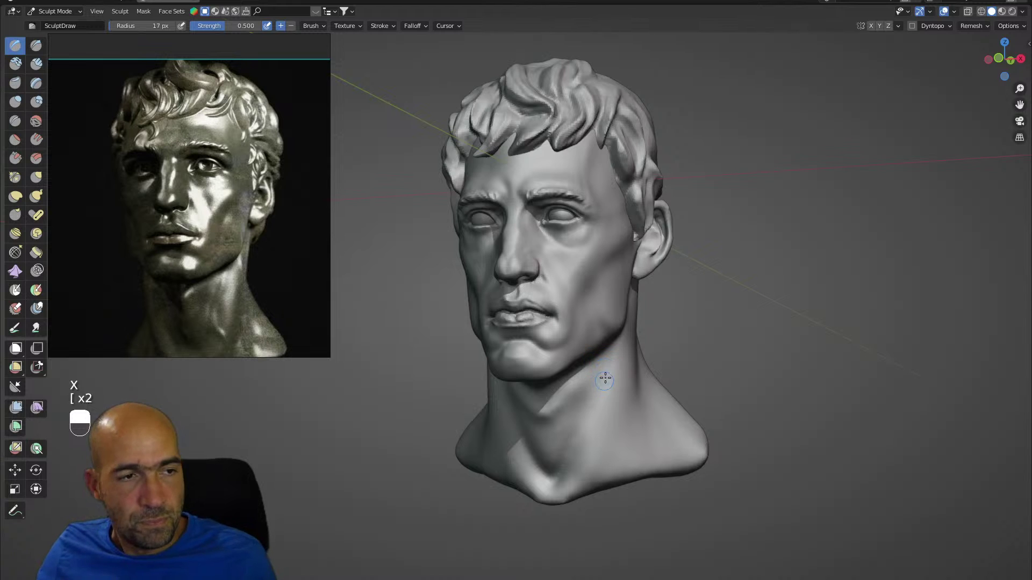
pyautogui.hotkey('alt', 'q')
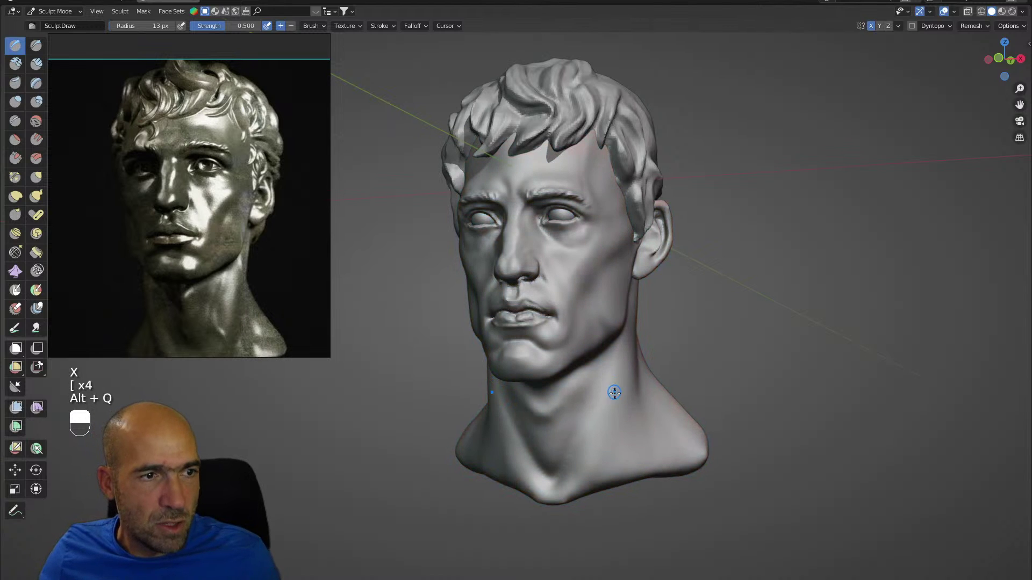
pyautogui.moveTo(589, 417)
pyautogui.mouseDown()
pyautogui.moveTo(604, 440)
pyautogui.moveTo(640, 437)
pyautogui.mouseUp()
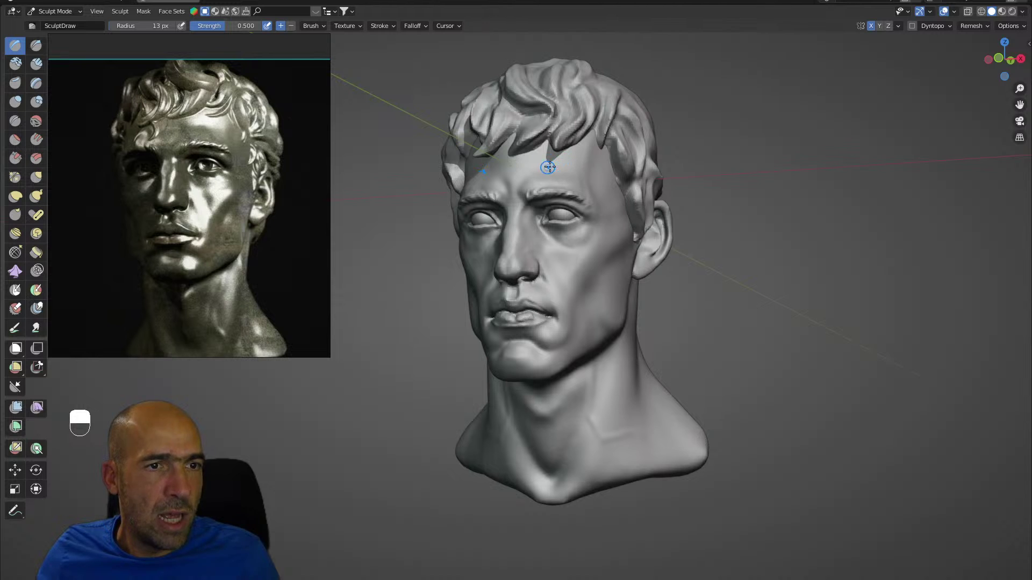
# Choose the Draw Sharp brush and enlarge its radius to 28 px.
pyautogui.press('1')
pyautogui.press(']')
pyautogui.press(']')
pyautogui.press(']')
pyautogui.press(']')
pyautogui.press(']')
pyautogui.press(']')
pyautogui.press(']')
pyautogui.press(']')
pyautogui.press(']')
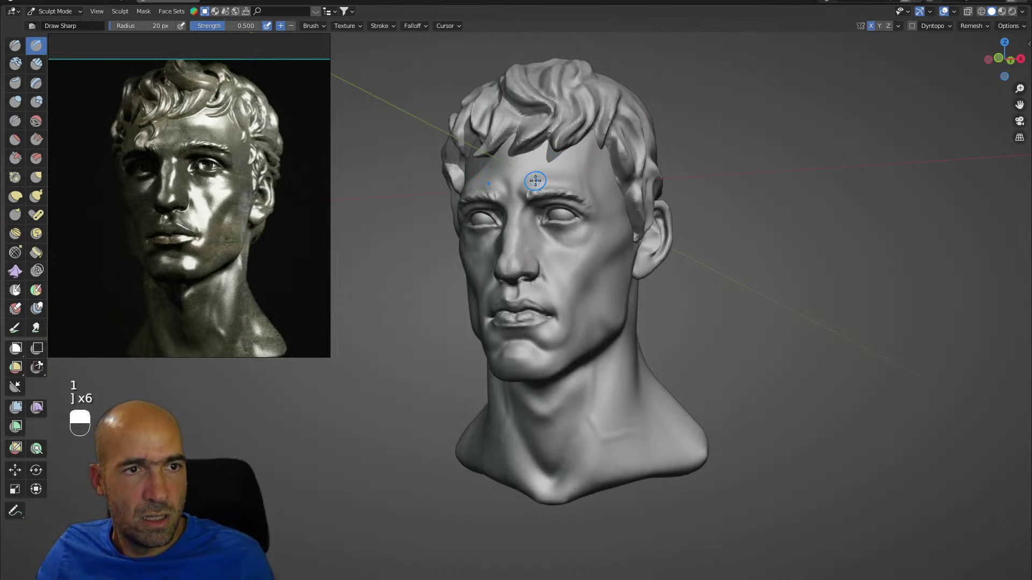
pyautogui.press(']')
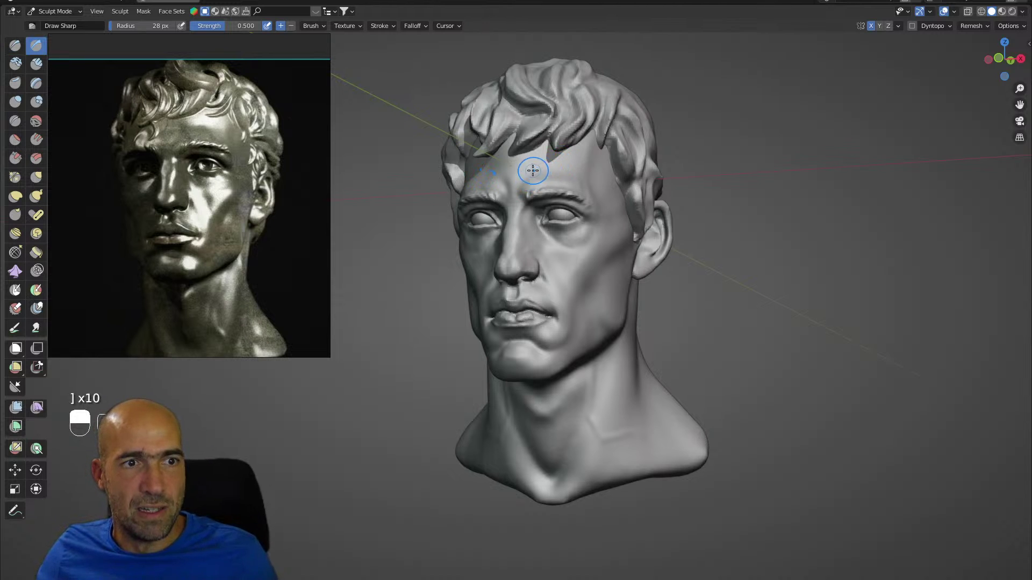
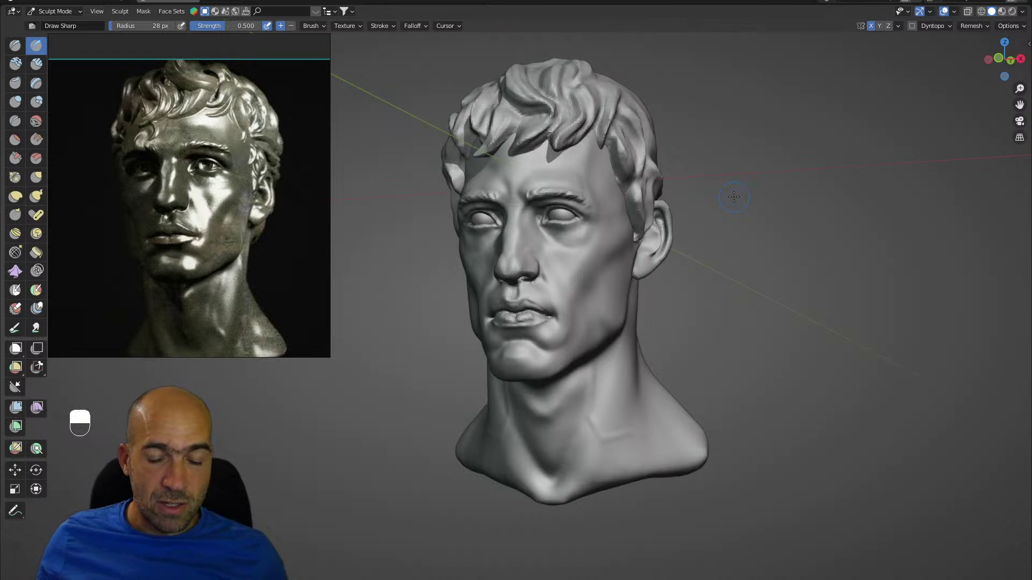
# Look through the Screencast Keys, Quad Remesher and BlenderKit add-on settings.
pyautogui.press('n')
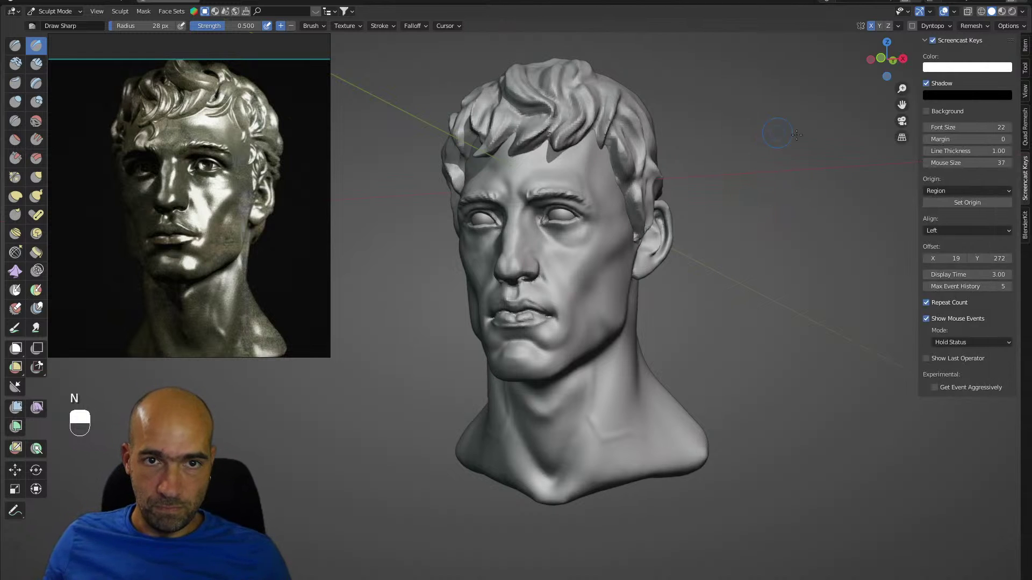
pyautogui.click(1023, 128)
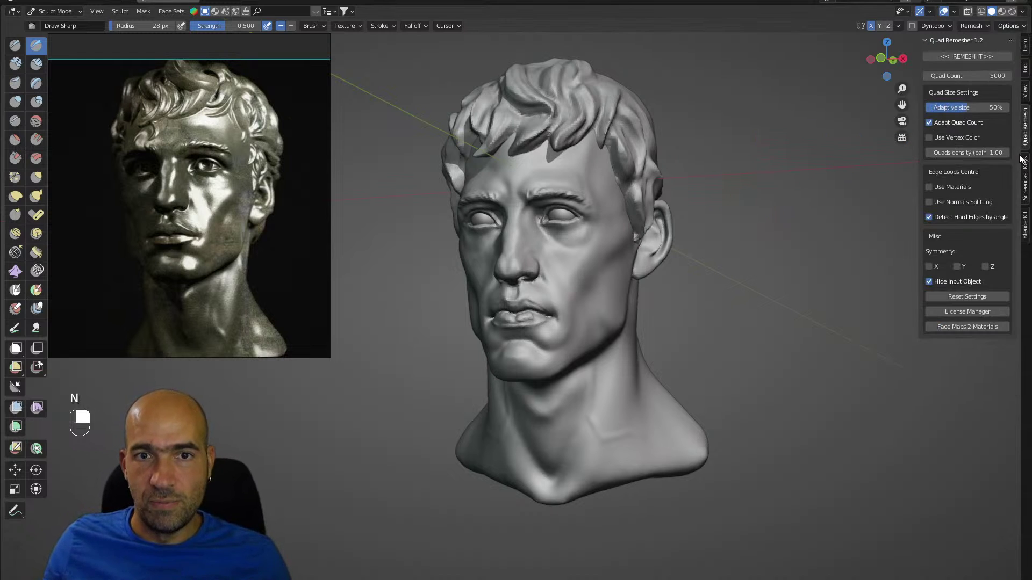
pyautogui.click(1026, 178)
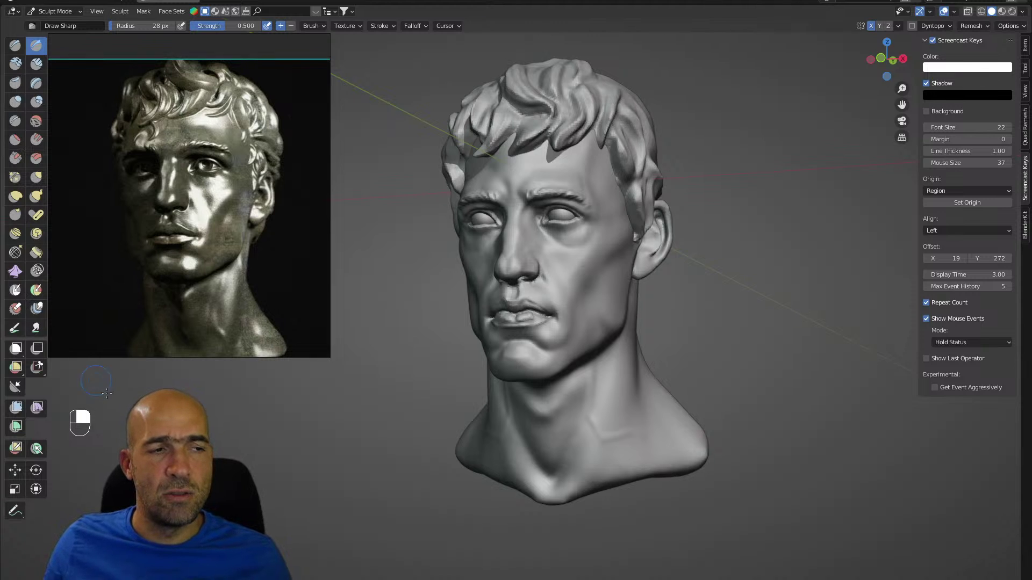
pyautogui.click(1025, 128)
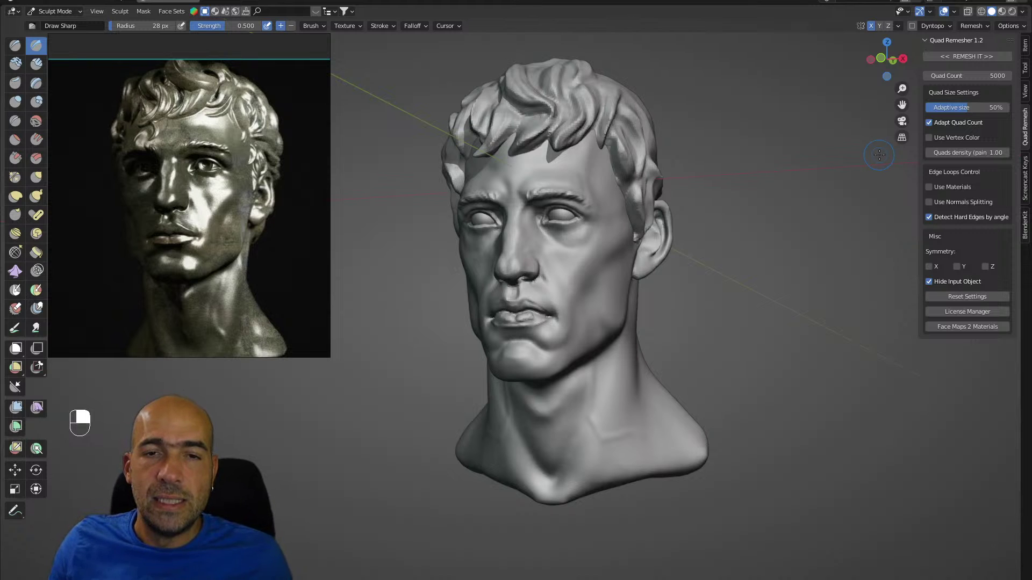
pyautogui.click(1027, 232)
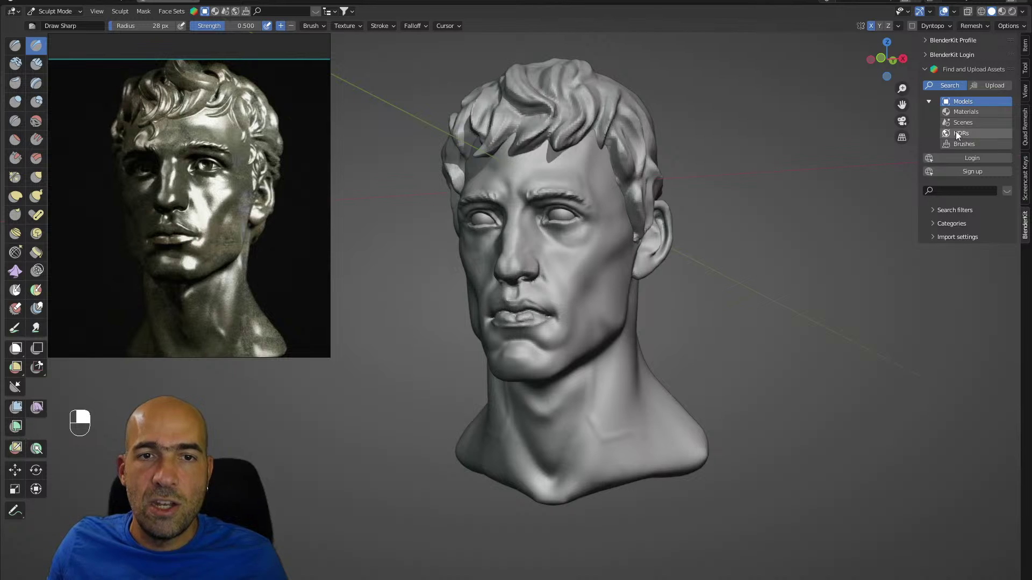
pyautogui.press('n')
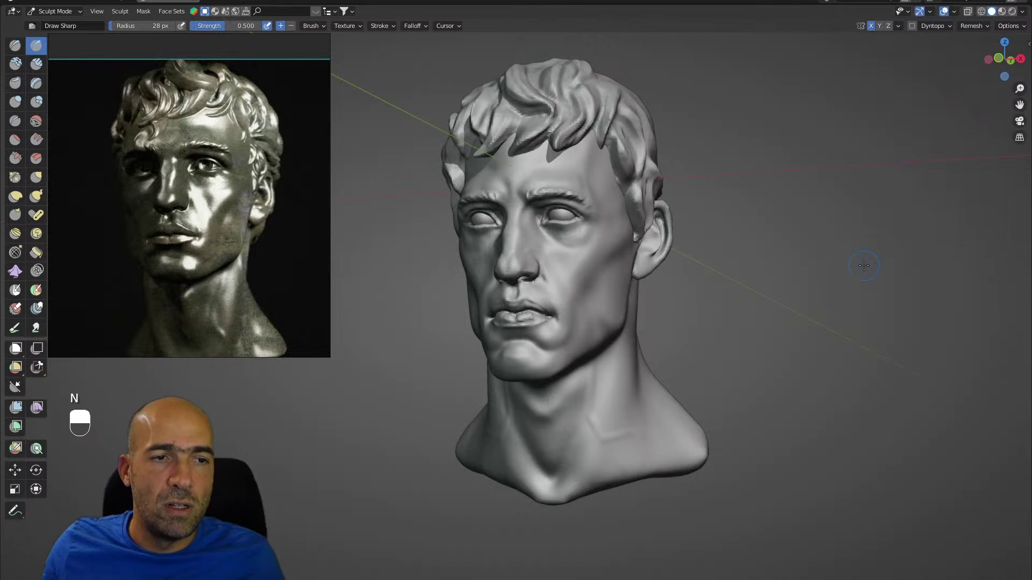
# Preview the bust in rendered shading and unhide the camera and light, keeping the object Sphere hidden.
pyautogui.click(1012, 12)
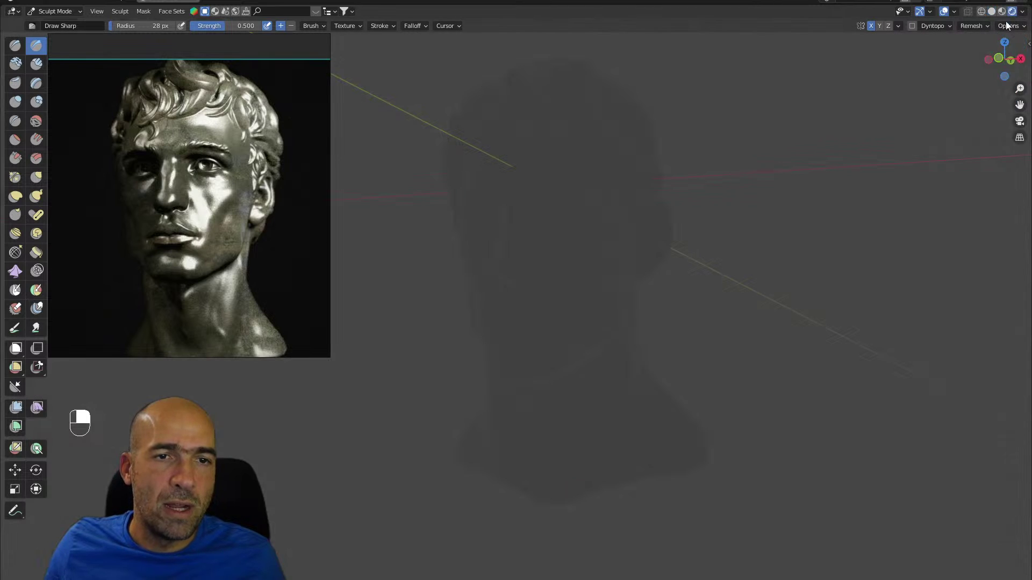
pyautogui.hotkey('ctrl', 'space')
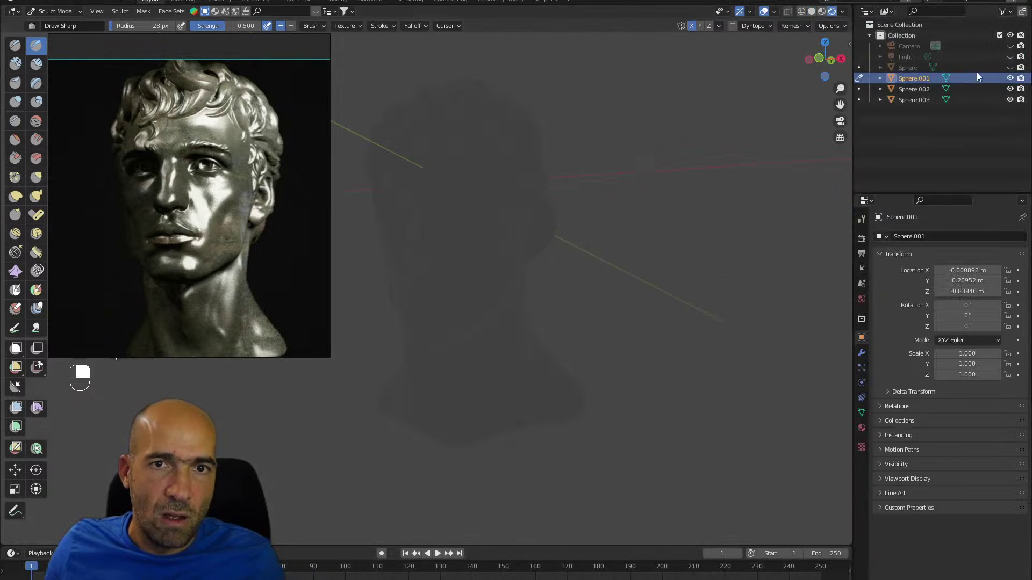
pyautogui.click(1010, 67)
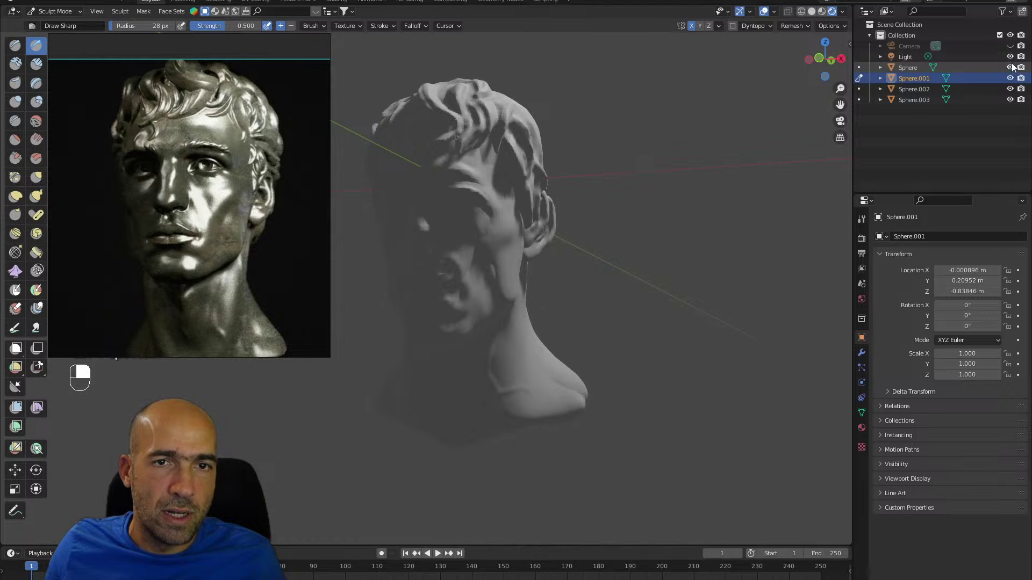
pyautogui.click(1010, 56)
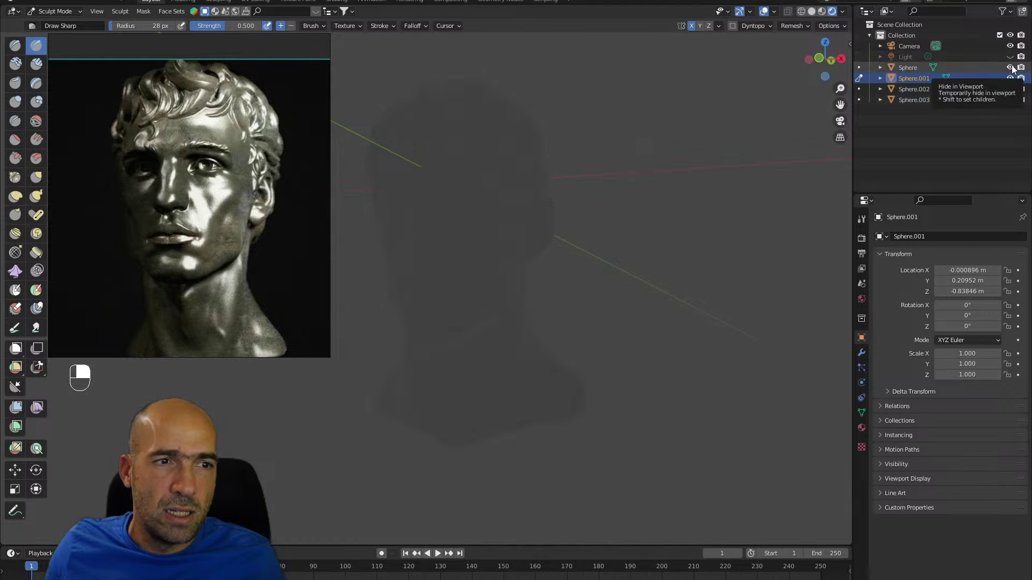
pyautogui.click(1010, 67)
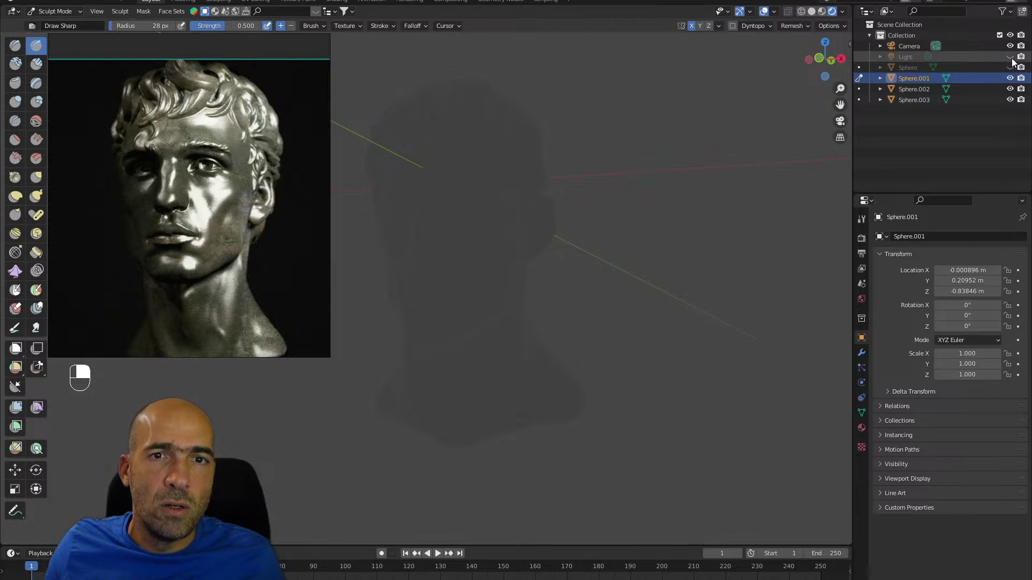
pyautogui.click(1010, 56)
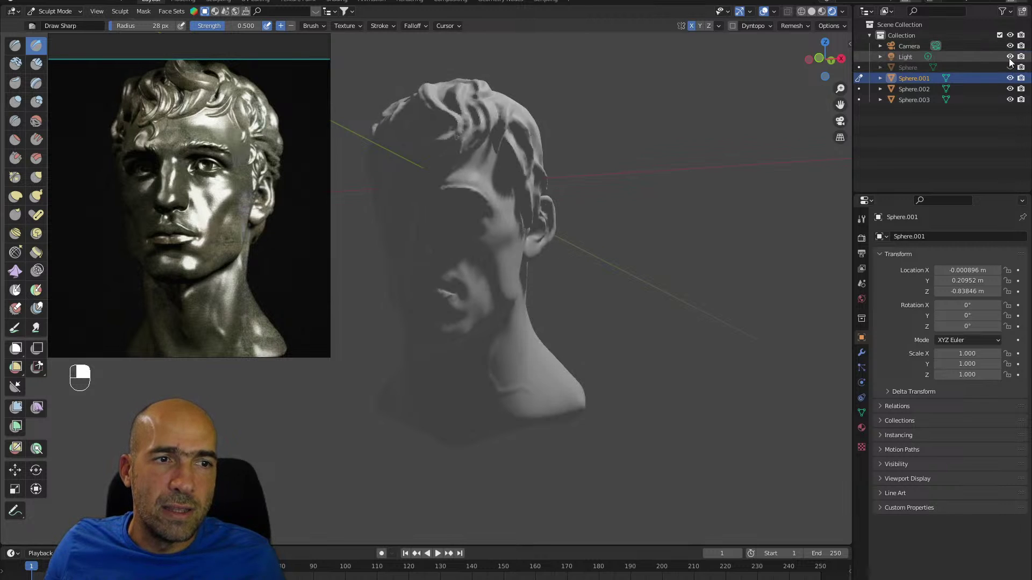
# Switch to Object Mode and move the light above and in front of the bust.
pyautogui.keyDown('alt'); pyautogui.keyDown('shift'); pyautogui.moveTo(716, 181); pyautogui.dragTo(699, 210, button='right'); pyautogui.keyUp('shift'); pyautogui.keyUp('alt')
pyautogui.keyDown('alt'); pyautogui.moveTo(699, 209); pyautogui.dragTo(693, 212, button='right'); pyautogui.keyUp('alt')
pyautogui.hotkey('ctrl', 'Tab')
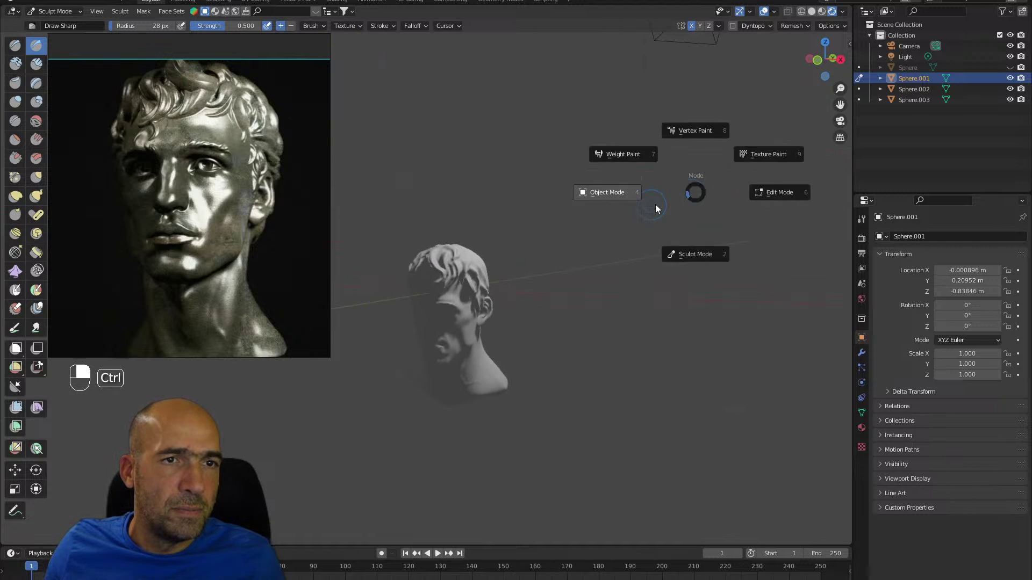
pyautogui.click(656, 204)
pyautogui.click(570, 99)
pyautogui.keyDown('alt'); pyautogui.moveTo(626, 111); pyautogui.dragTo(584, 116, button='right'); pyautogui.keyUp('alt')
pyautogui.press('g')
pyautogui.click(428, 138)
pyautogui.keyDown('alt'); pyautogui.moveTo(428, 137); pyautogui.dragTo(607, 237, button='right'); pyautogui.keyUp('alt')
pyautogui.keyDown('alt'); pyautogui.moveTo(607, 236); pyautogui.dragTo(575, 182, button='right'); pyautogui.keyUp('alt')
pyautogui.moveTo(643, 211); pyautogui.dragTo(597, 250)
# Convert the light to a square area light 2.43 m in size and rotate it to aim at the bust.
pyautogui.click(862, 383)
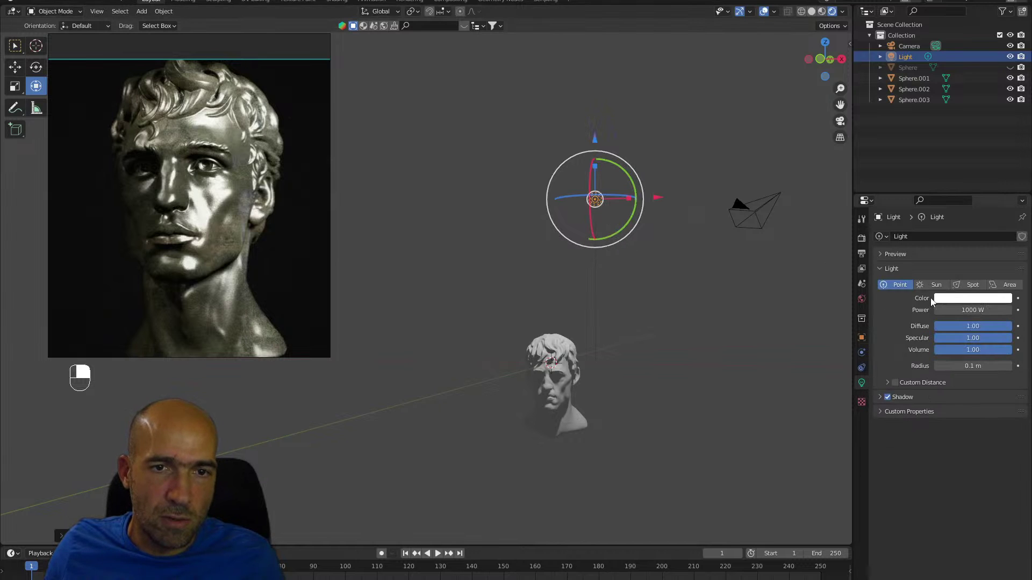
pyautogui.click(1007, 287)
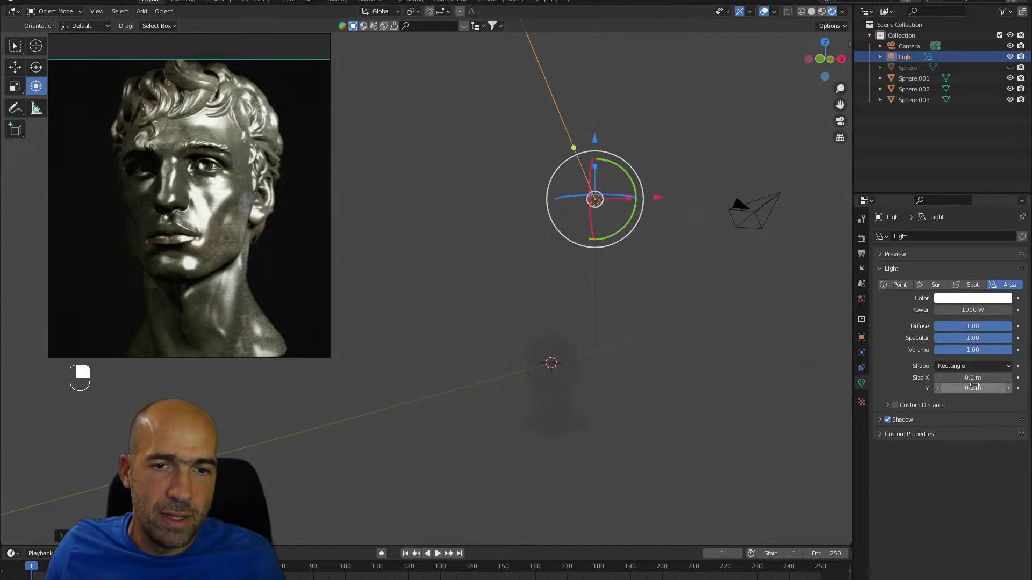
pyautogui.click(975, 366)
pyautogui.click(979, 367)
pyautogui.click(982, 367)
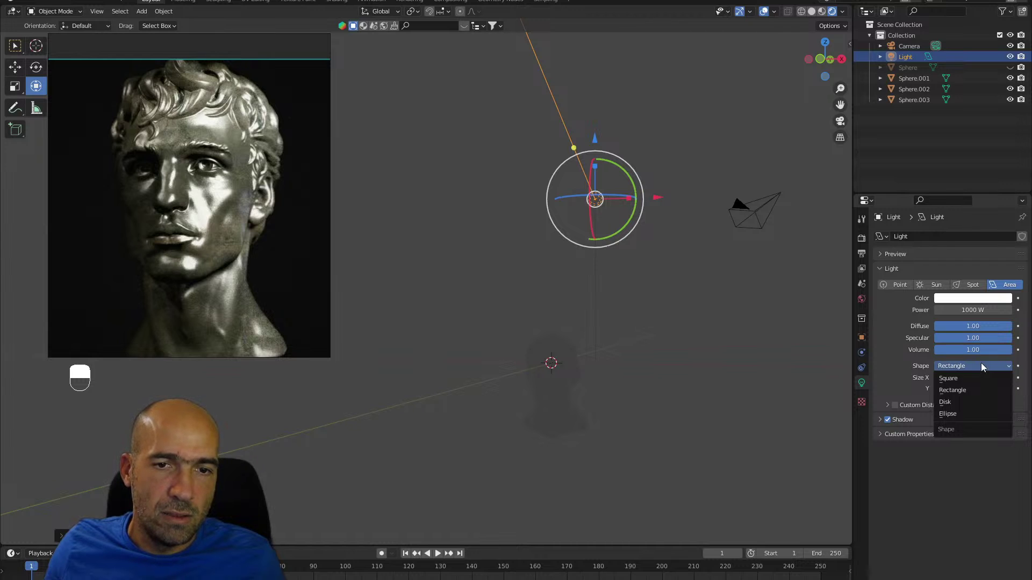
pyautogui.click(954, 379)
pyautogui.moveTo(973, 378); pyautogui.dragTo(1001, 378)
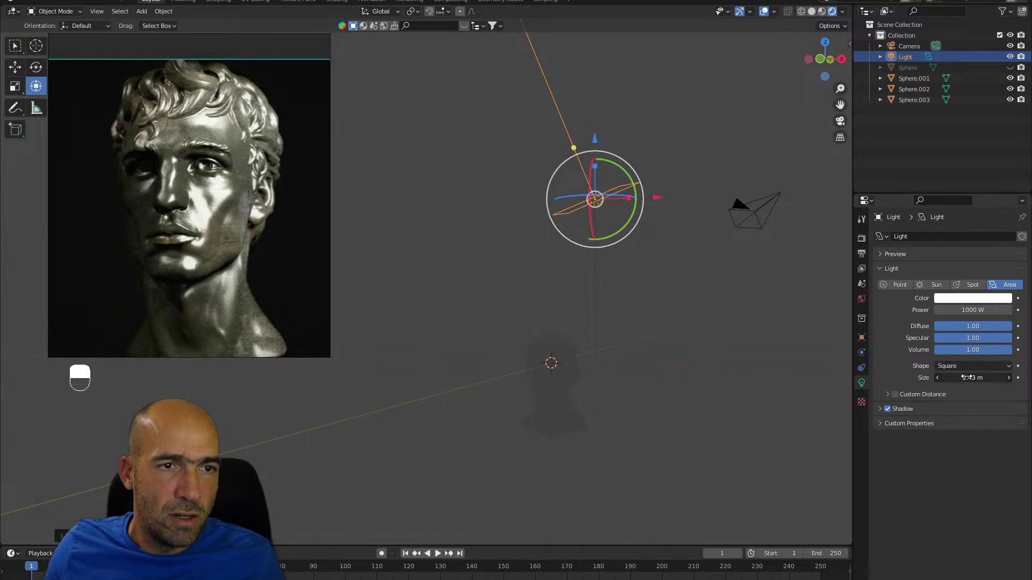
pyautogui.moveTo(630, 219); pyautogui.dragTo(620, 156)
pyautogui.moveTo(586, 111); pyautogui.dragTo(631, 145)
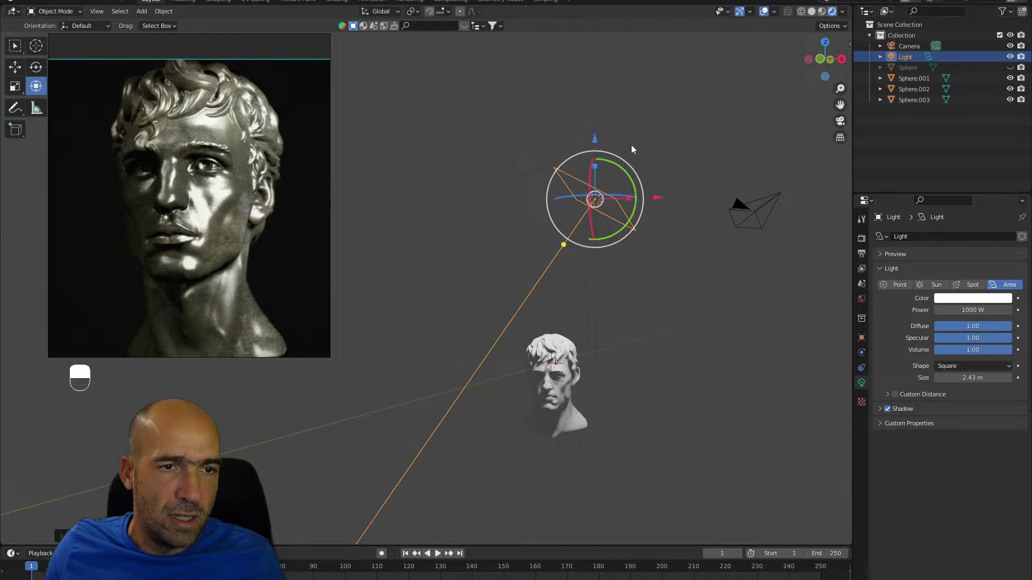
# Rotate and reposition the area light so it shines down on the front of the bust, and deselect it.
pyautogui.moveTo(631, 145); pyautogui.dragTo(612, 167, button='middle')
pyautogui.moveTo(610, 153); pyautogui.dragTo(583, 161)
pyautogui.moveTo(583, 161); pyautogui.dragTo(686, 196, button='middle')
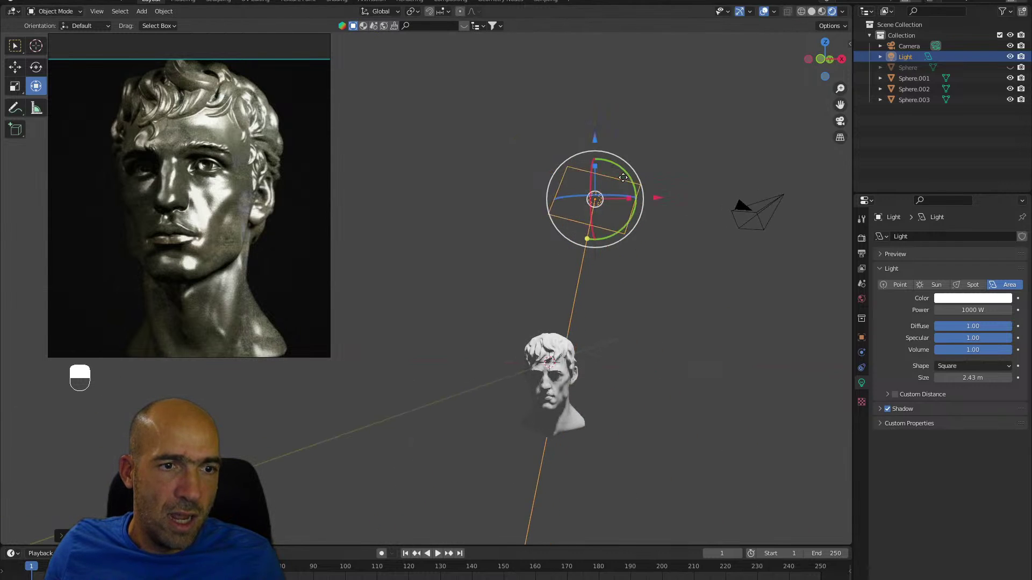
pyautogui.keyDown('alt'); pyautogui.moveTo(616, 173); pyautogui.dragTo(671, 218, button='middle'); pyautogui.keyUp('alt')
pyautogui.press('g')
pyautogui.click(586, 251)
pyautogui.click(759, 204)
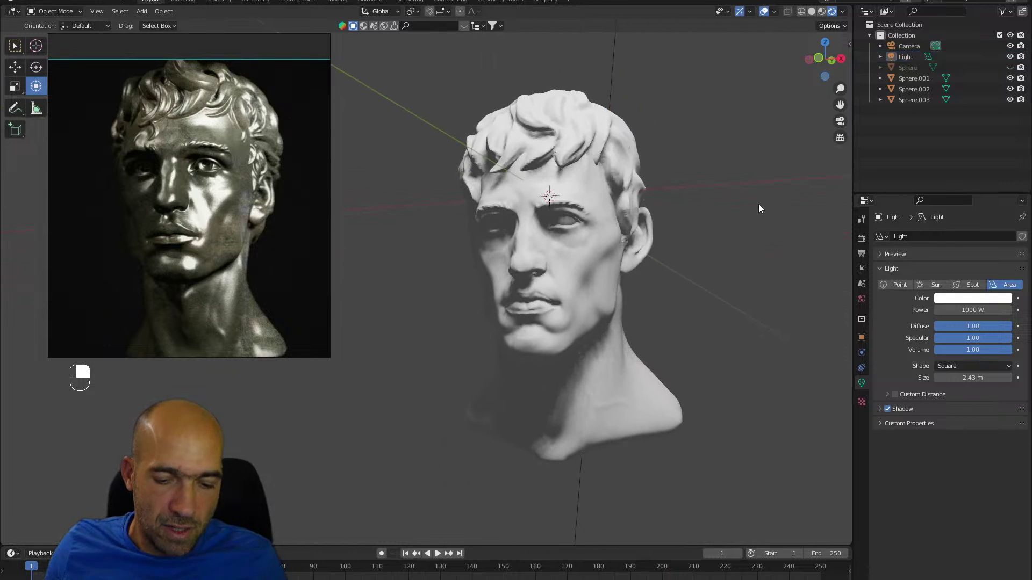
# Search the BlenderKit materials for bronze.
pyautogui.press('n')
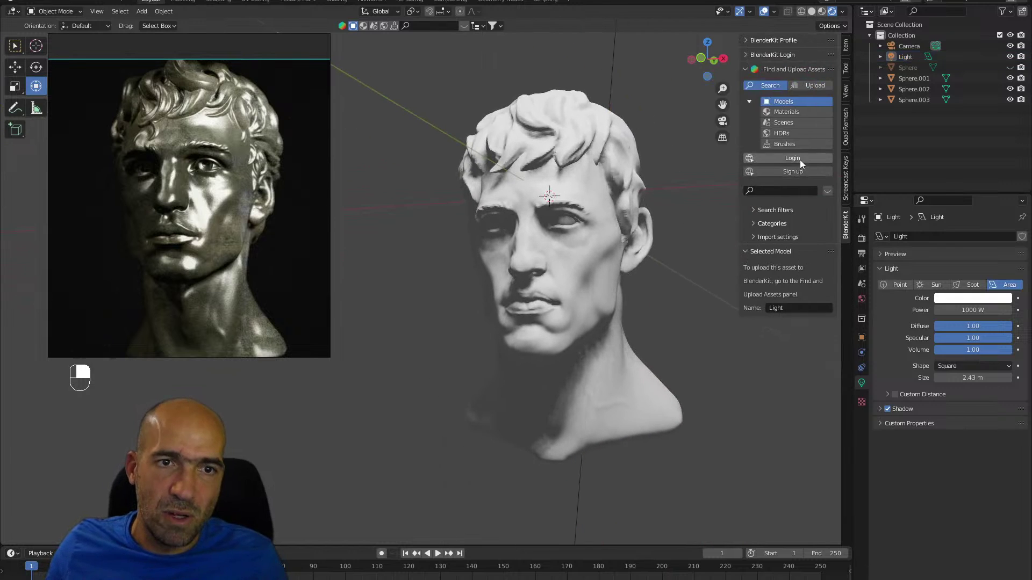
pyautogui.click(789, 112)
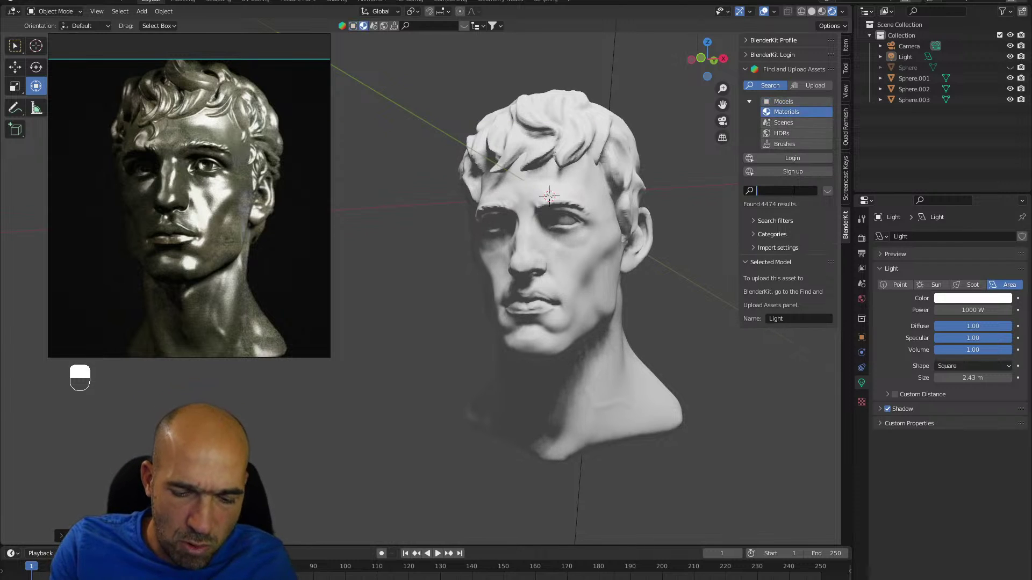
pyautogui.write('bronze')
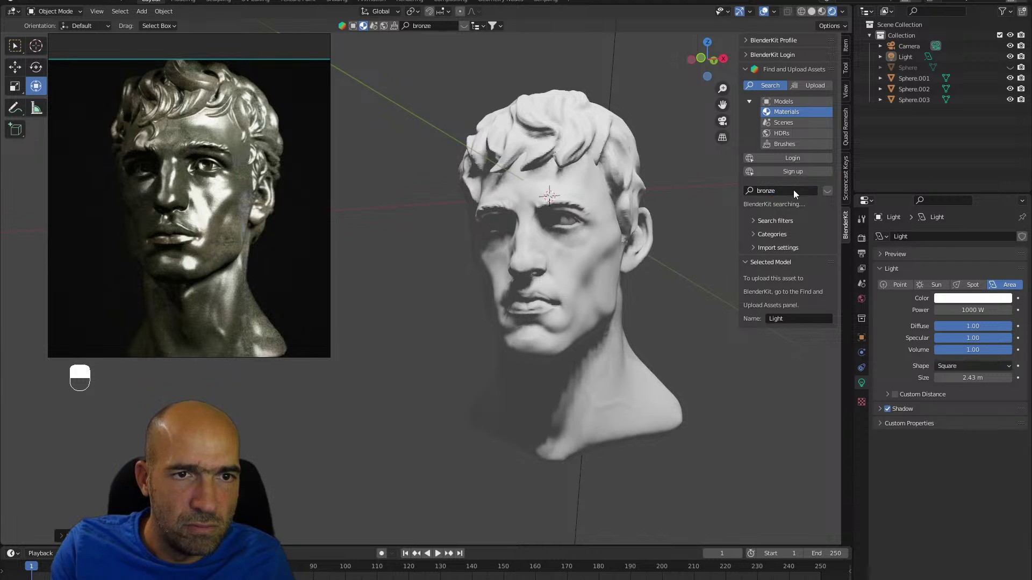
pyautogui.press('Return')
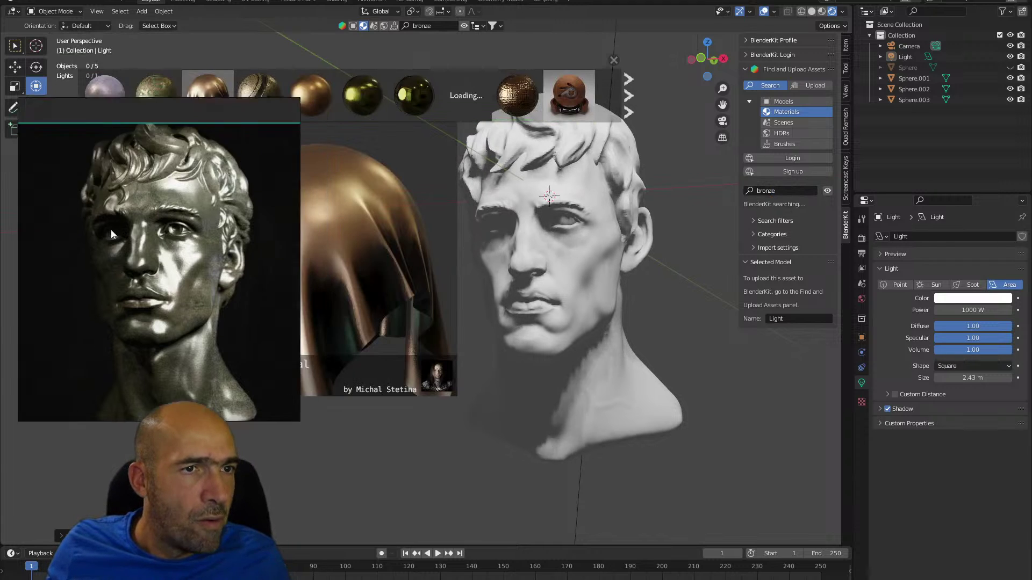
# Try the green-patinated bronze material on the head and move the reference image clear of the material previews.
pyautogui.moveTo(311, 96)
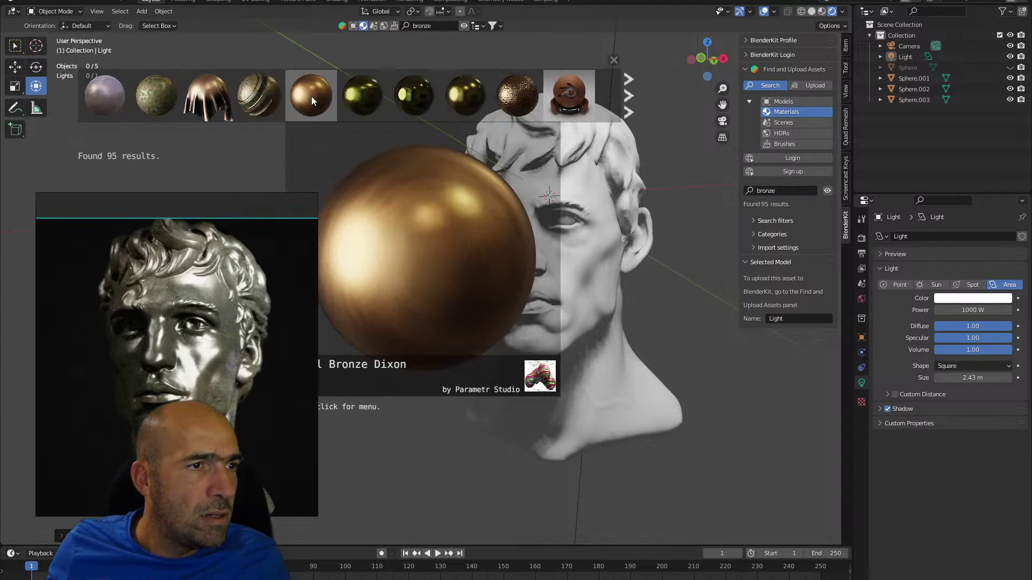
pyautogui.moveTo(173, 96)
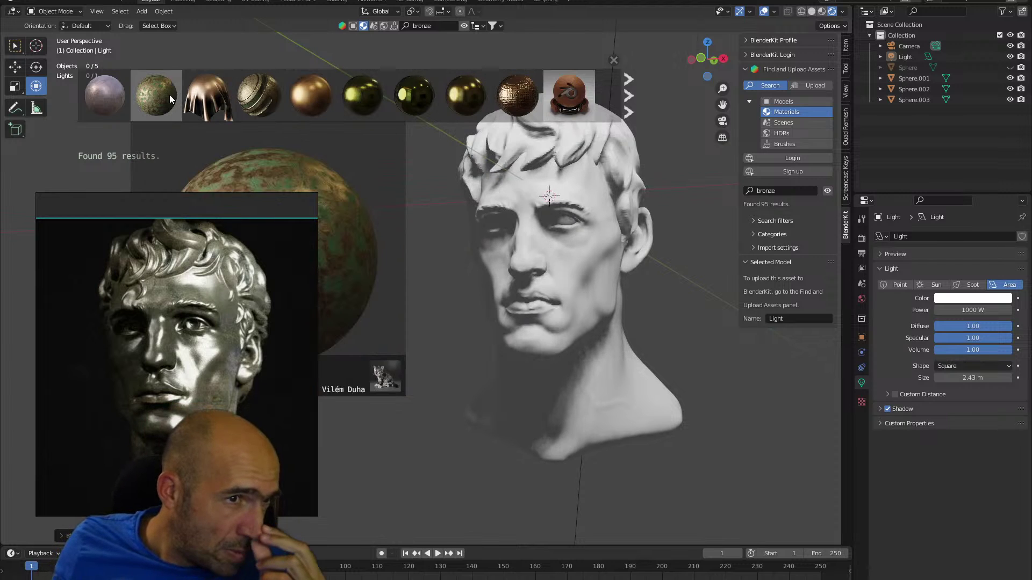
pyautogui.moveTo(172, 99); pyautogui.dragTo(586, 286)
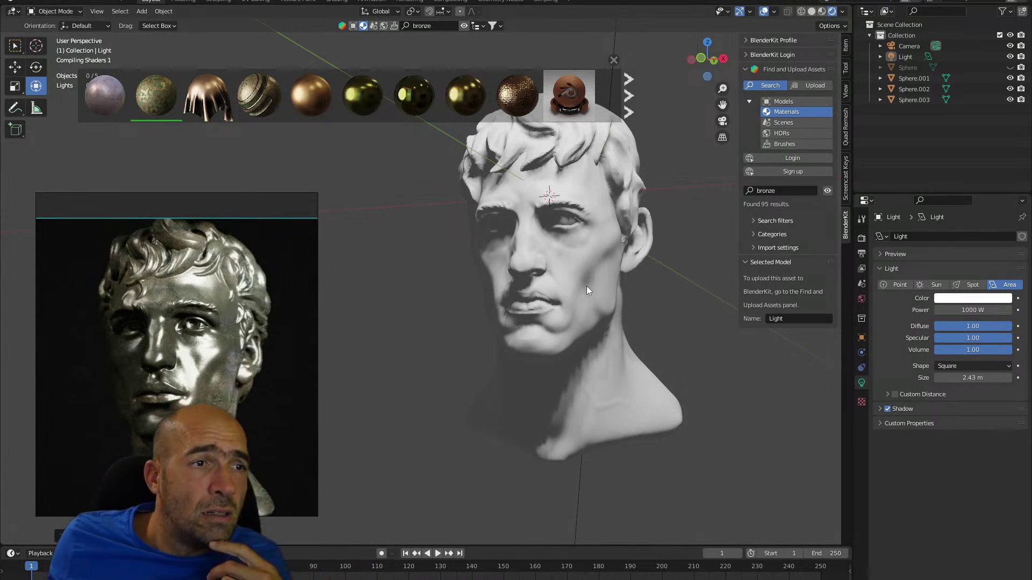
pyautogui.moveTo(277, 309); pyautogui.dragTo(327, 275)
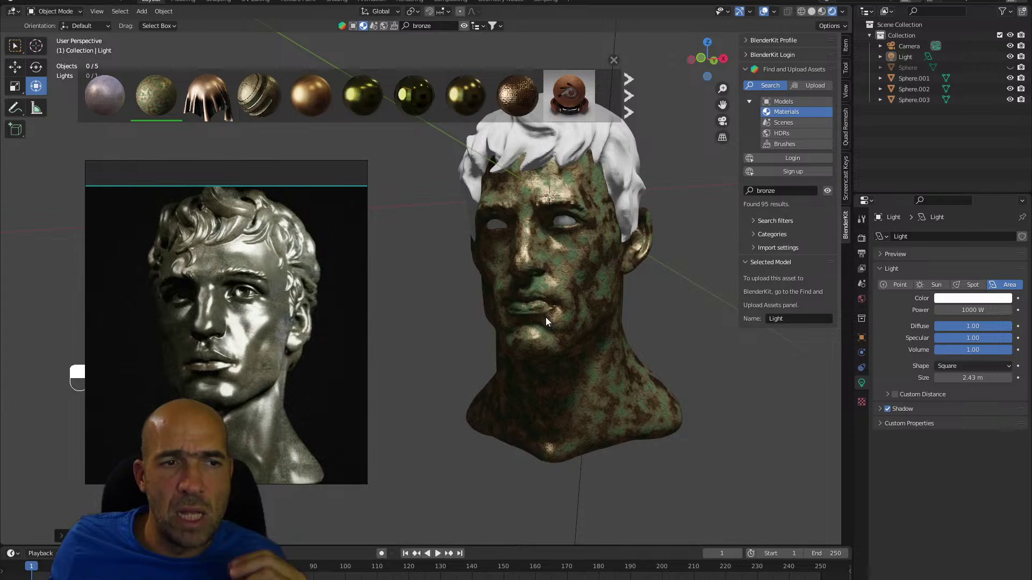
# Browse more of the bronze materials and try Chinese Metal Ornament on the head.
pyautogui.moveTo(354, 108)
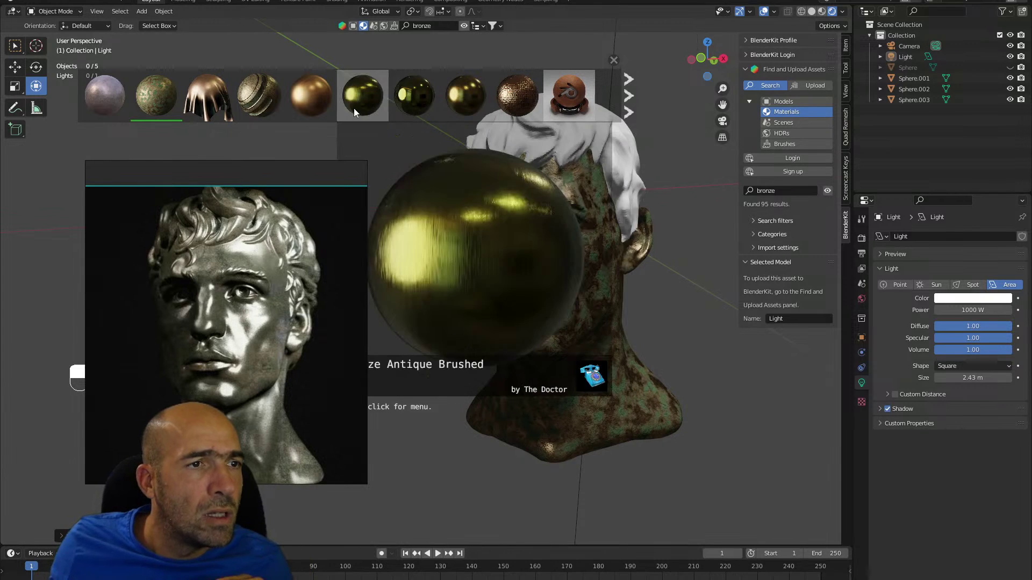
pyautogui.moveTo(114, 108)
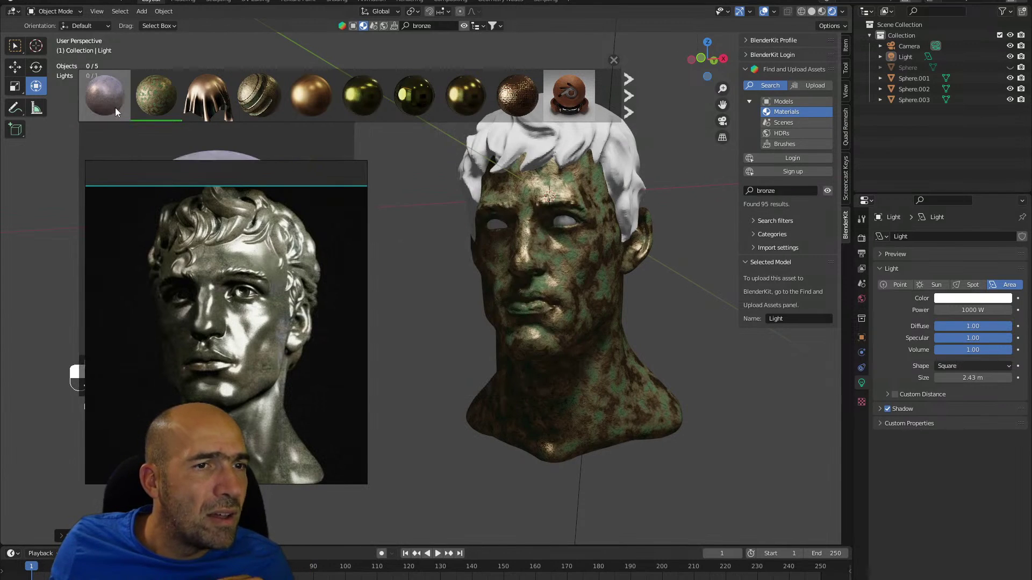
pyautogui.click(628, 110)
pyautogui.moveTo(517, 102)
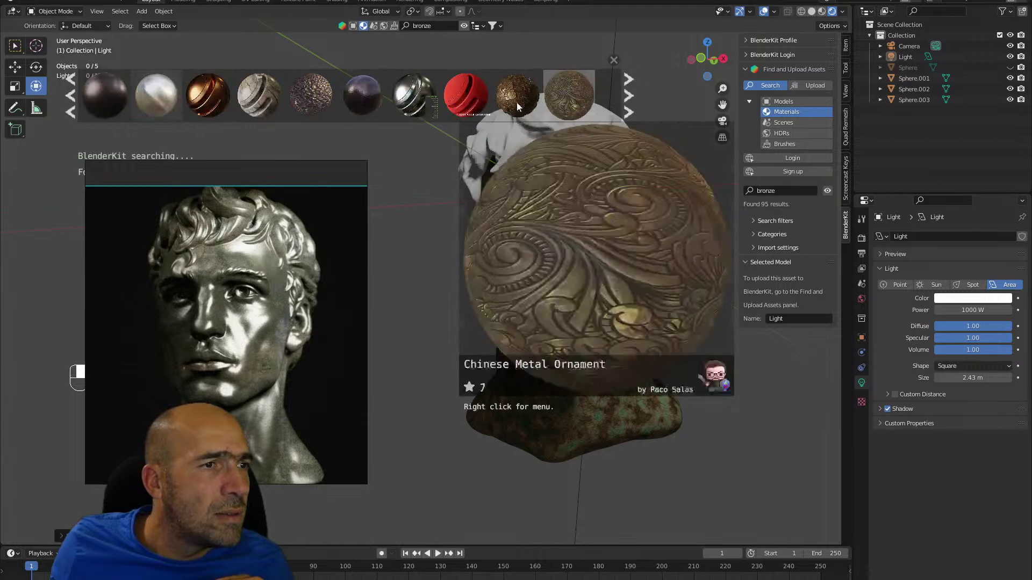
pyautogui.moveTo(361, 99)
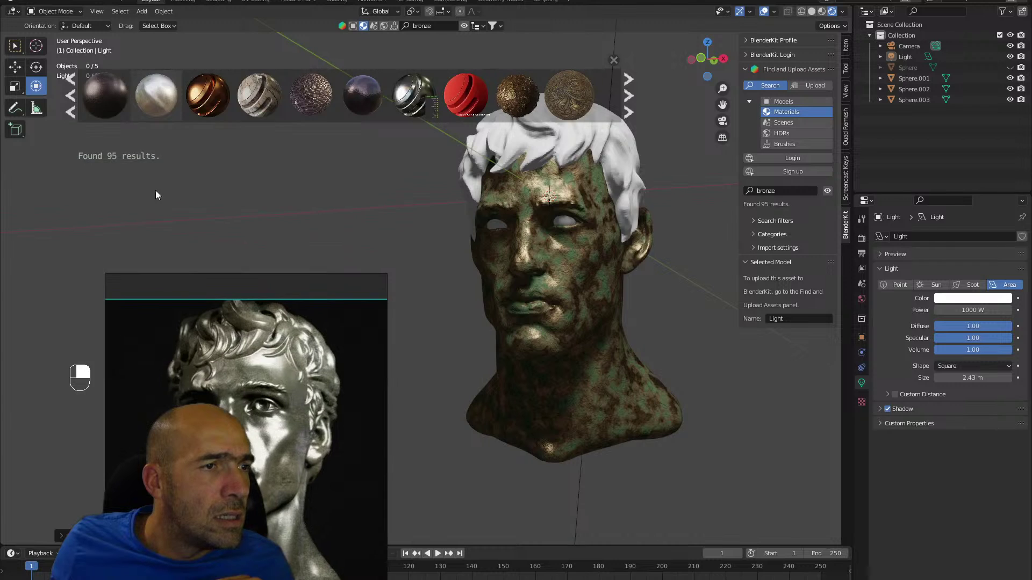
pyautogui.moveTo(173, 90)
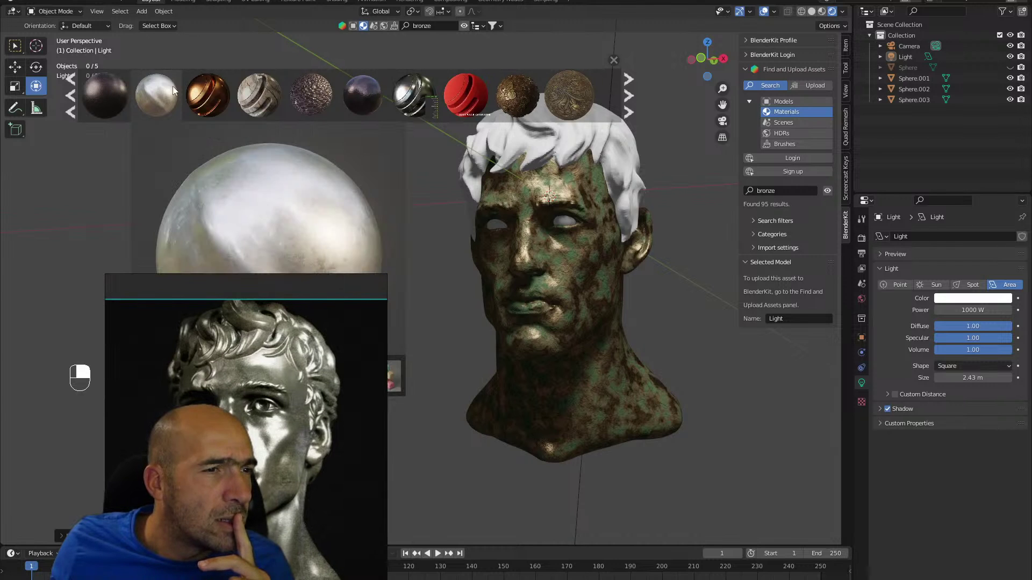
pyautogui.moveTo(409, 97)
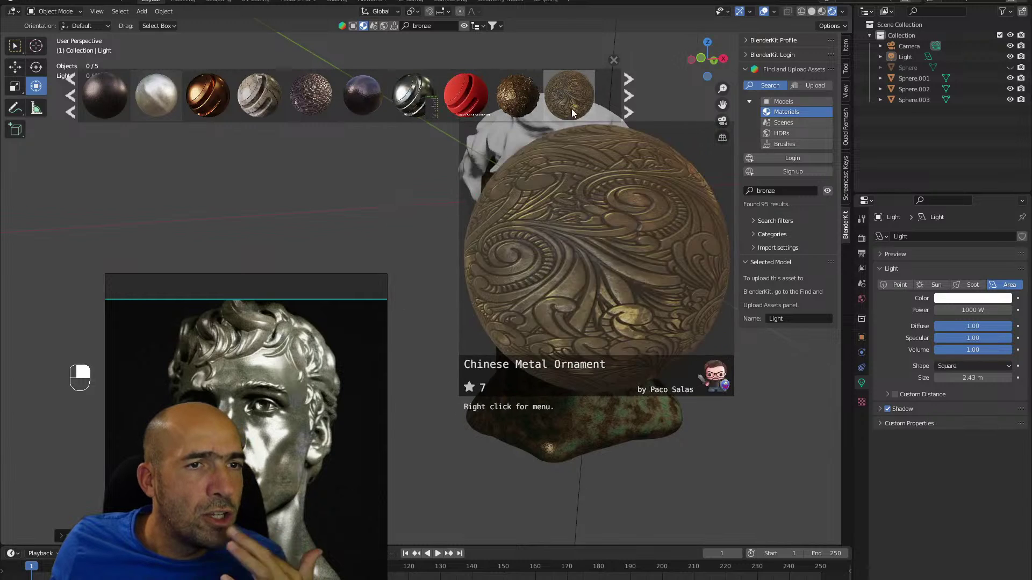
pyautogui.moveTo(575, 102); pyautogui.dragTo(592, 279)
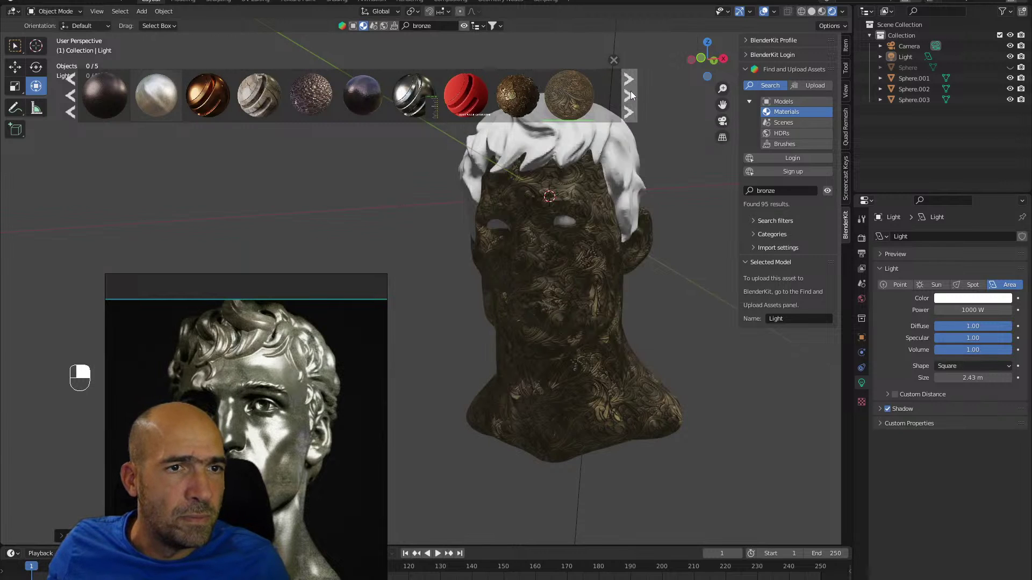
# Return to the first bronze materials and try the smooth Bronze Dixon metal on the head.
pyautogui.click(629, 94)
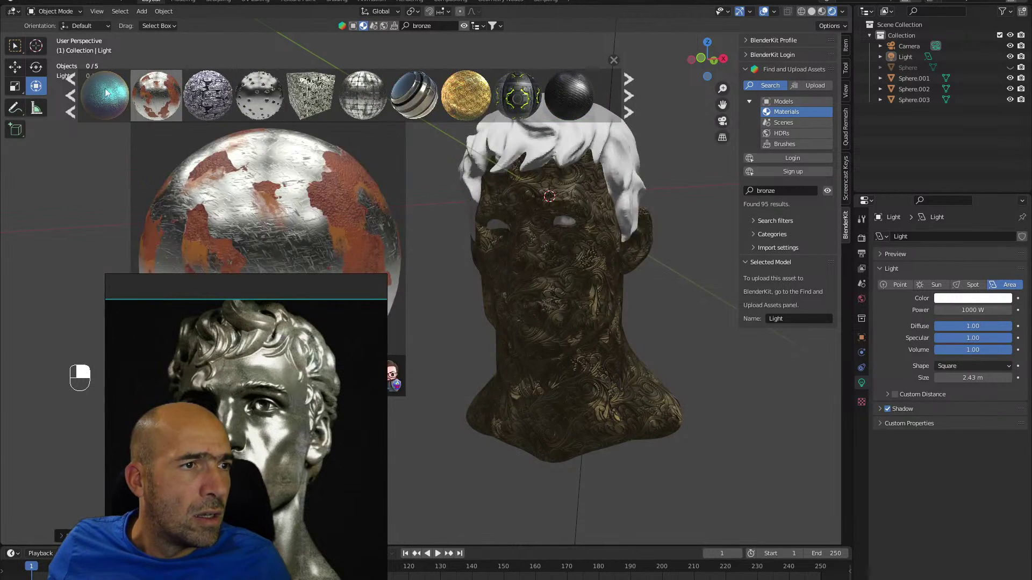
pyautogui.click(70, 95)
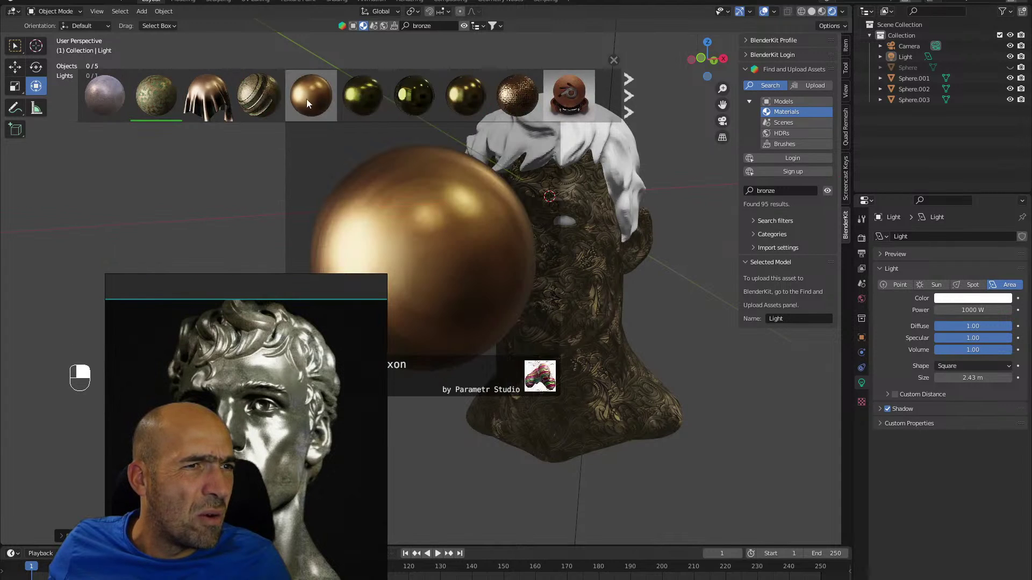
pyautogui.moveTo(309, 99); pyautogui.dragTo(564, 280)
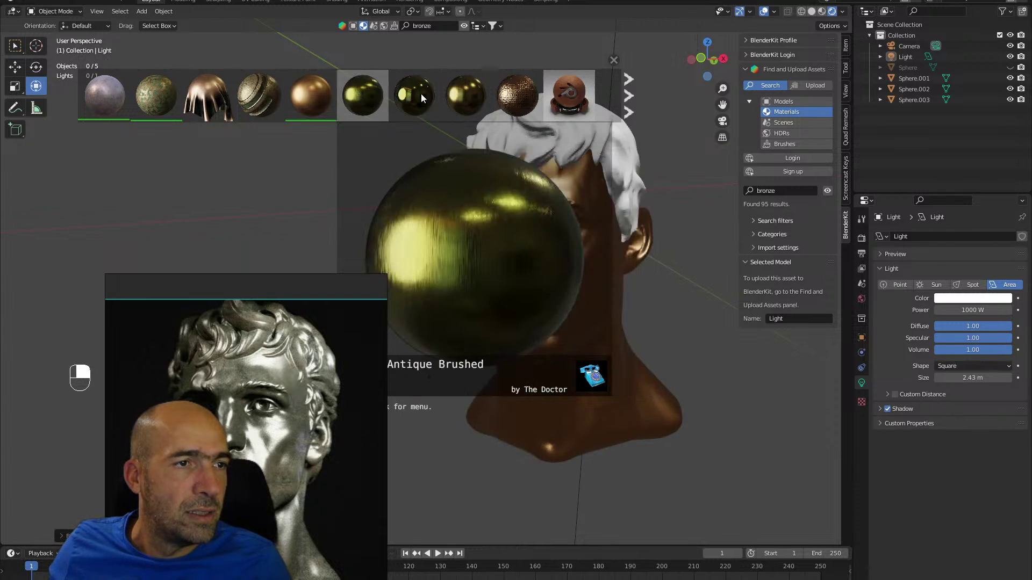
# Try the scratched, weathered bronze material on the head and check its surface up close.
pyautogui.moveTo(192, 86)
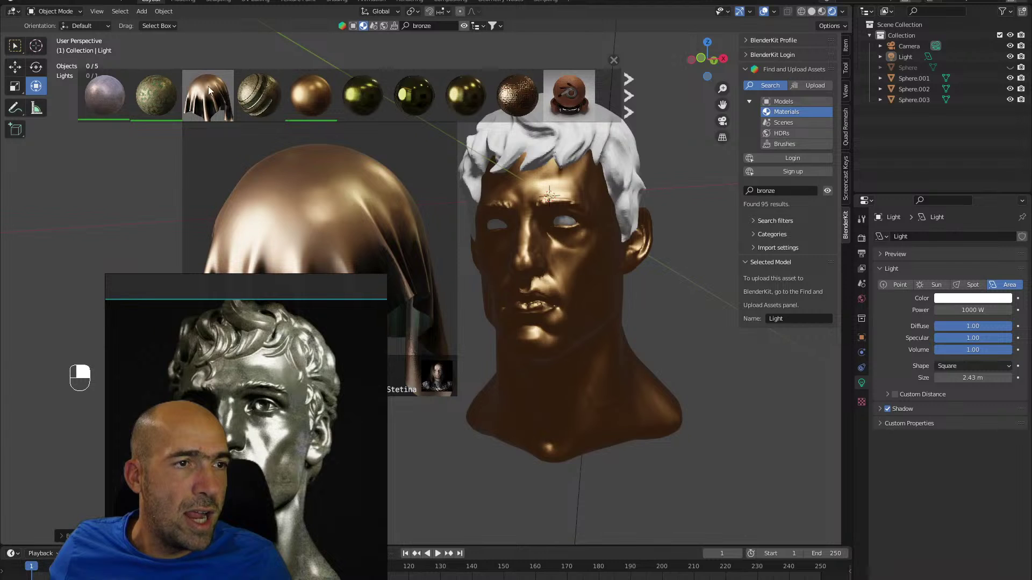
pyautogui.moveTo(259, 93); pyautogui.dragTo(626, 325)
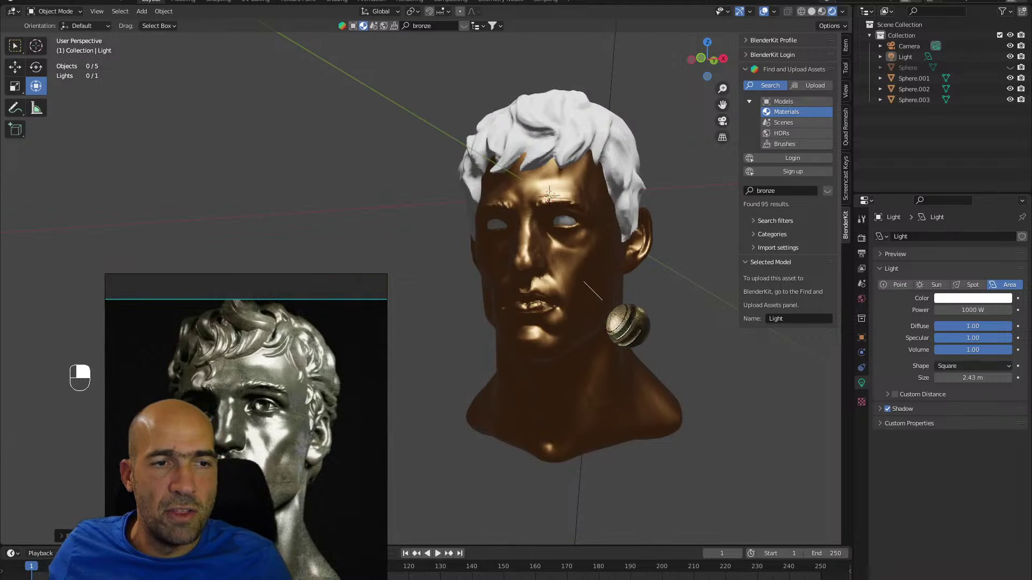
pyautogui.moveTo(583, 282); pyautogui.dragTo(583, 281)
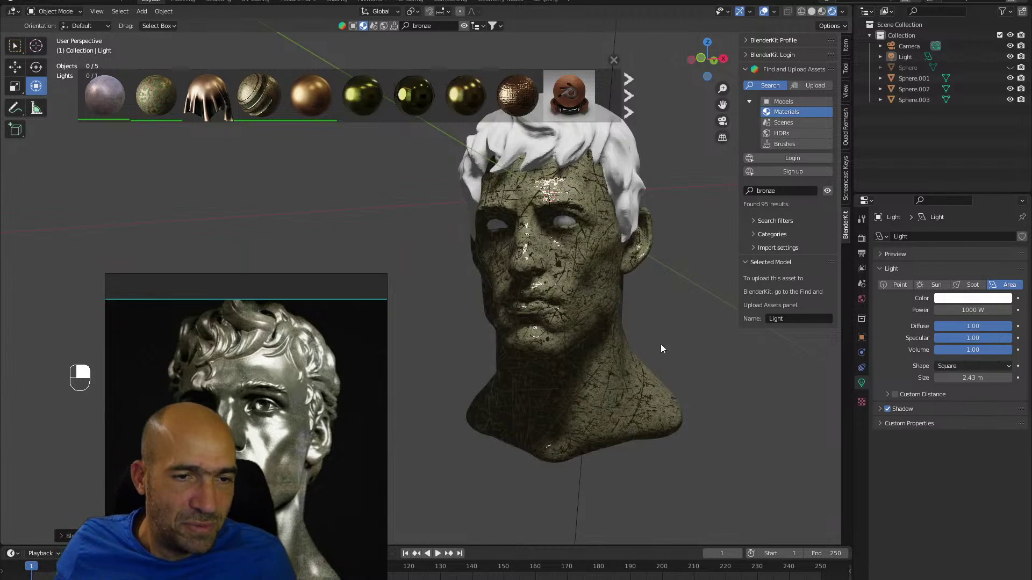
pyautogui.scroll(5, 668, 337)
pyautogui.scroll(-5, 660, 317)
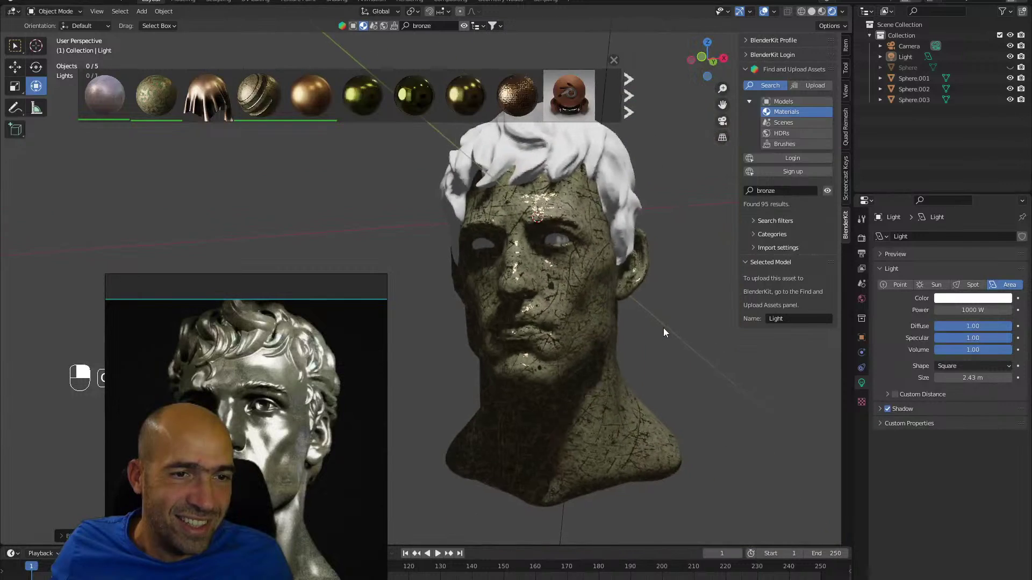
# Search the BlenderKit materials for silver and apply the plain smooth grey metal to the head.
pyautogui.moveTo(640, 337); pyautogui.dragTo(641, 319, button='middle')
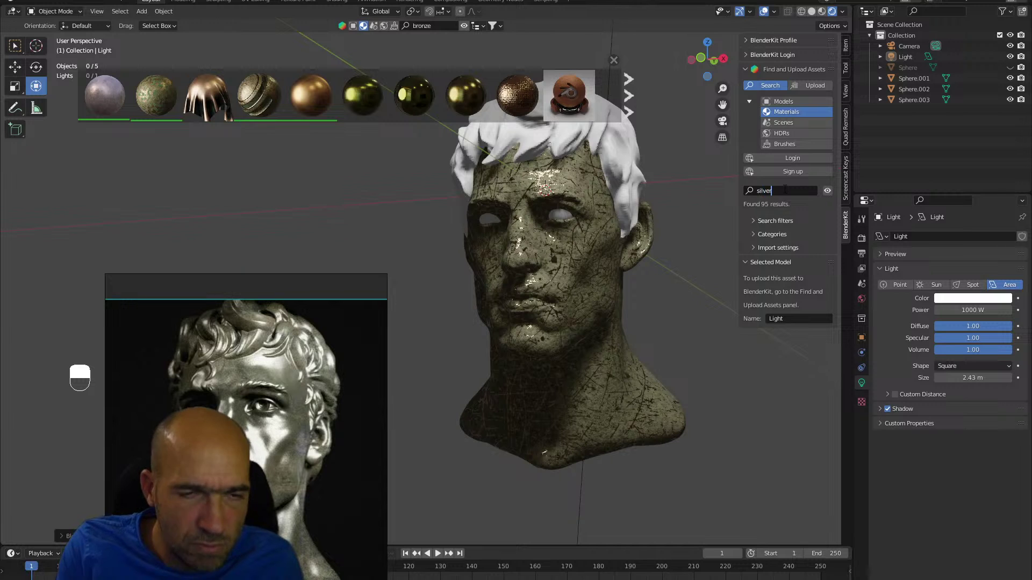
pyautogui.press('Return')
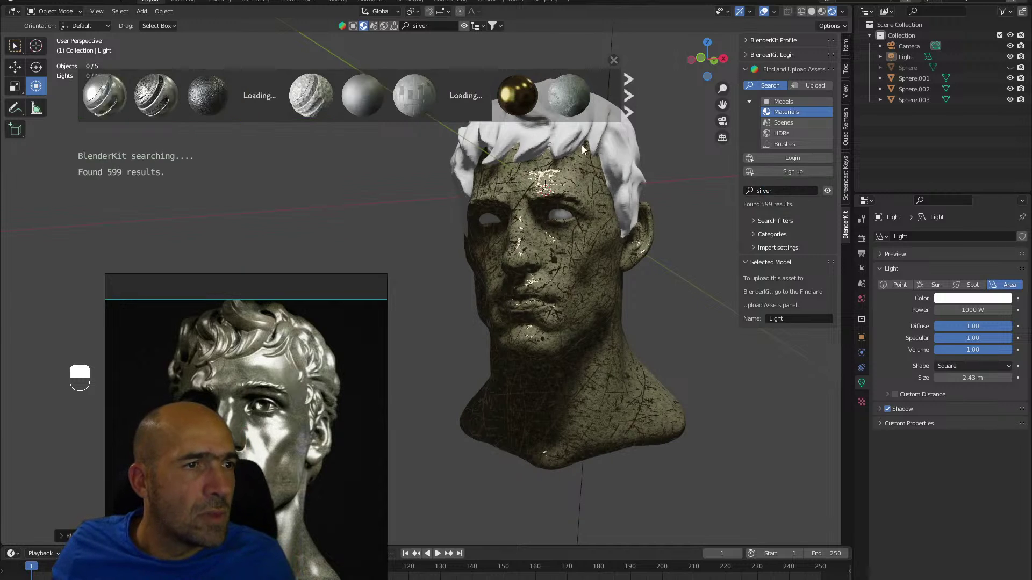
pyautogui.moveTo(345, 98); pyautogui.dragTo(538, 197)
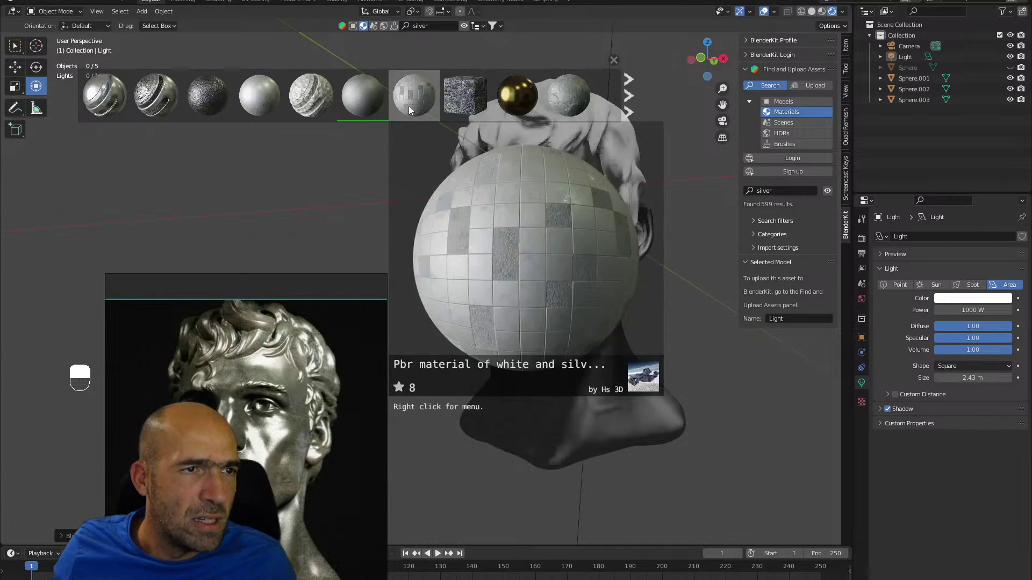
# Browse the BlenderKit HDRs and load the red-seated theatre interior as the scene environment at 2048 resolution.
pyautogui.click(793, 133)
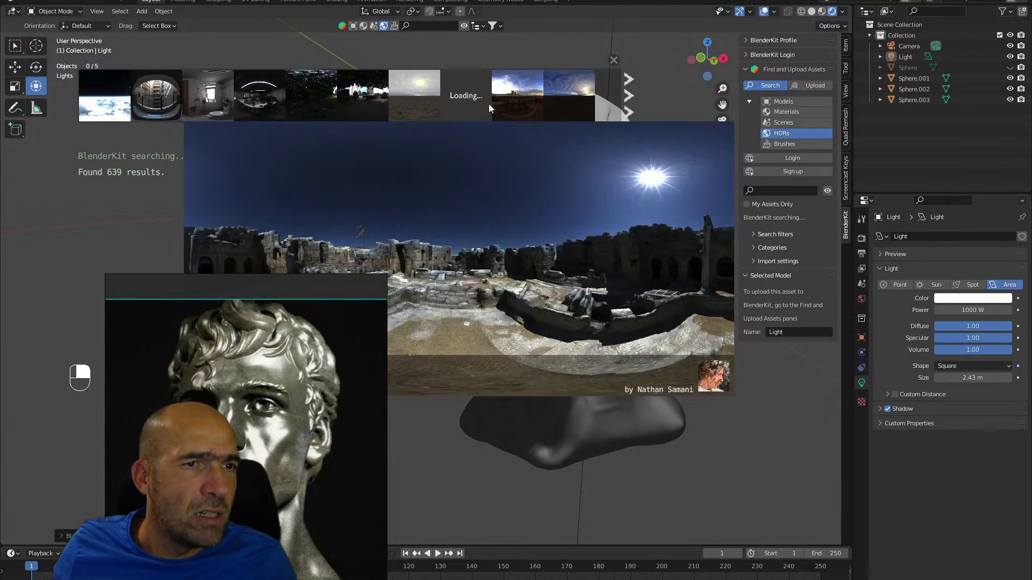
pyautogui.click(626, 114)
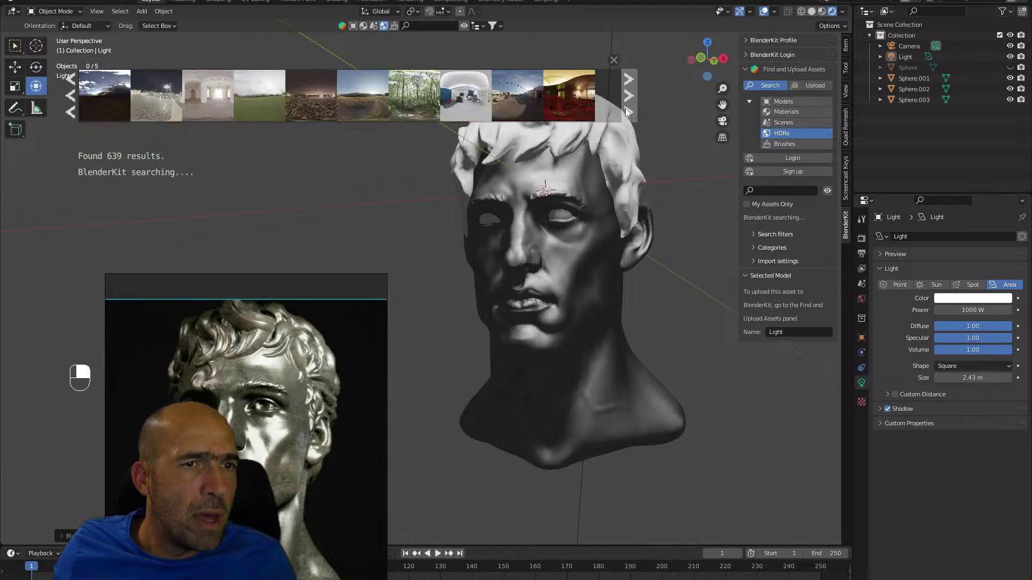
pyautogui.moveTo(563, 106); pyautogui.dragTo(370, 199)
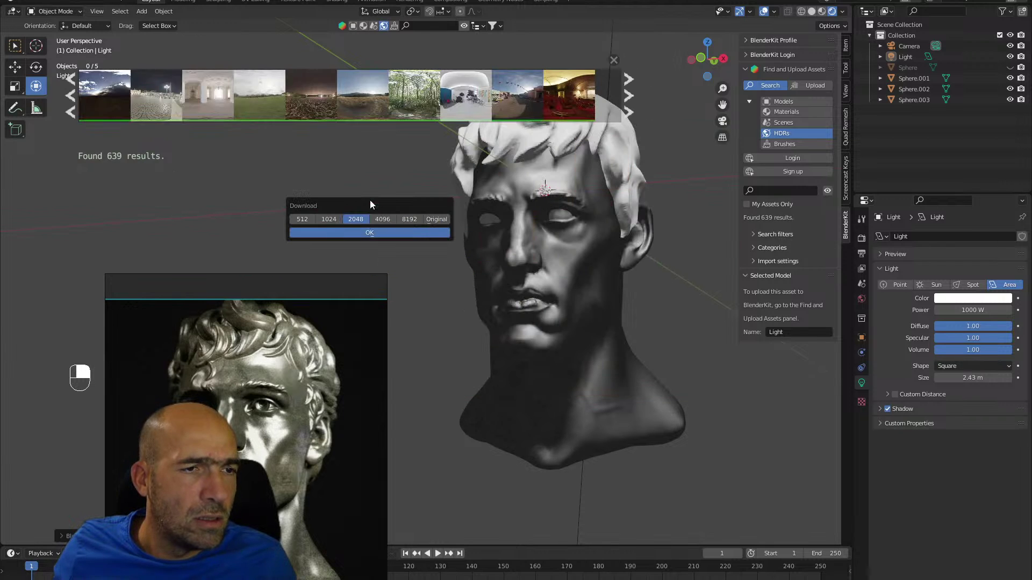
pyautogui.click(362, 229)
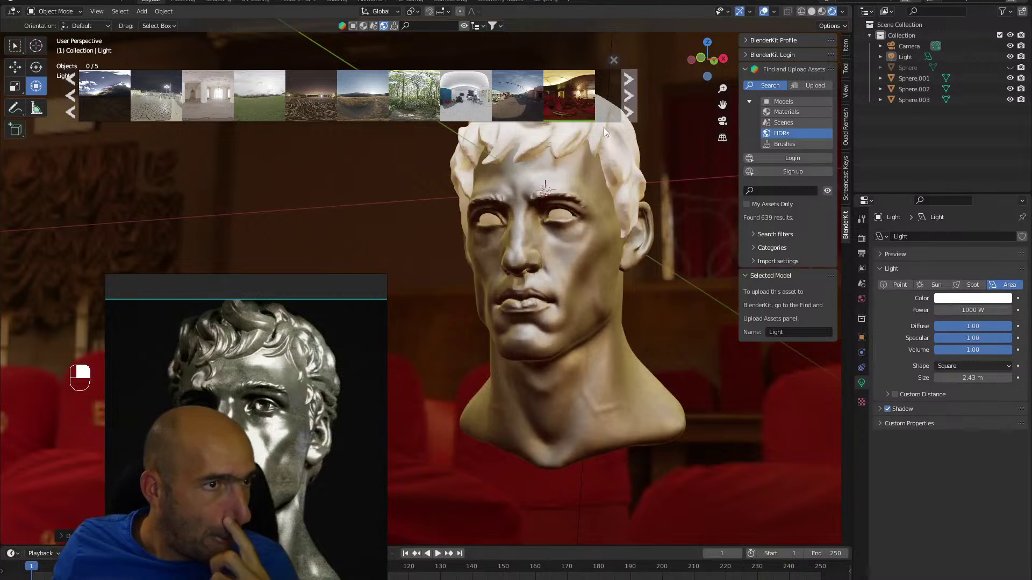
# Link the head's silver material to the eyes and hair, and leave only the head selected.
pyautogui.rightClick(558, 210)
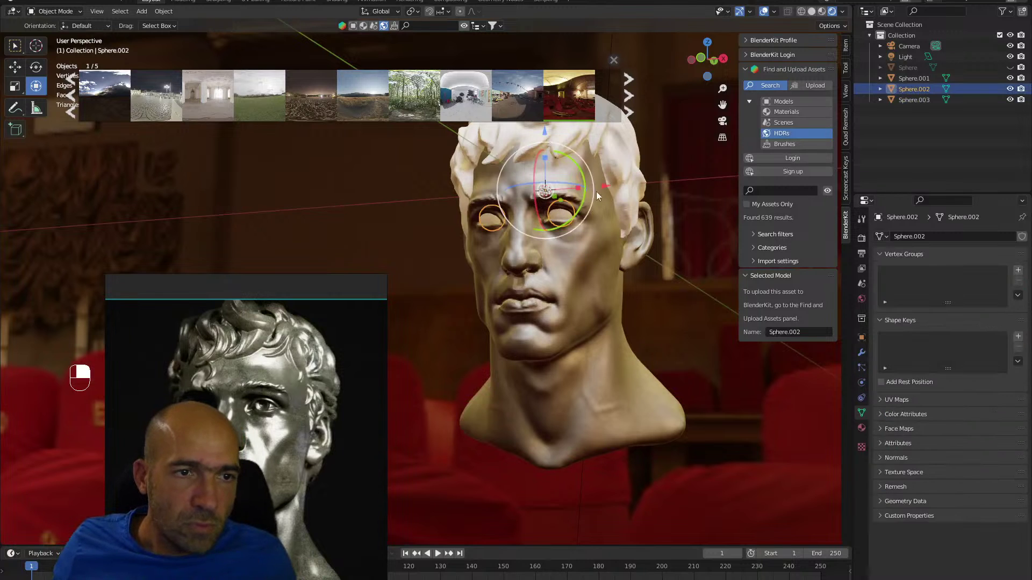
pyautogui.keyDown('shift'); pyautogui.rightClick(614, 151); pyautogui.keyUp('shift')
pyautogui.keyDown('shift'); pyautogui.rightClick(584, 267); pyautogui.keyUp('shift')
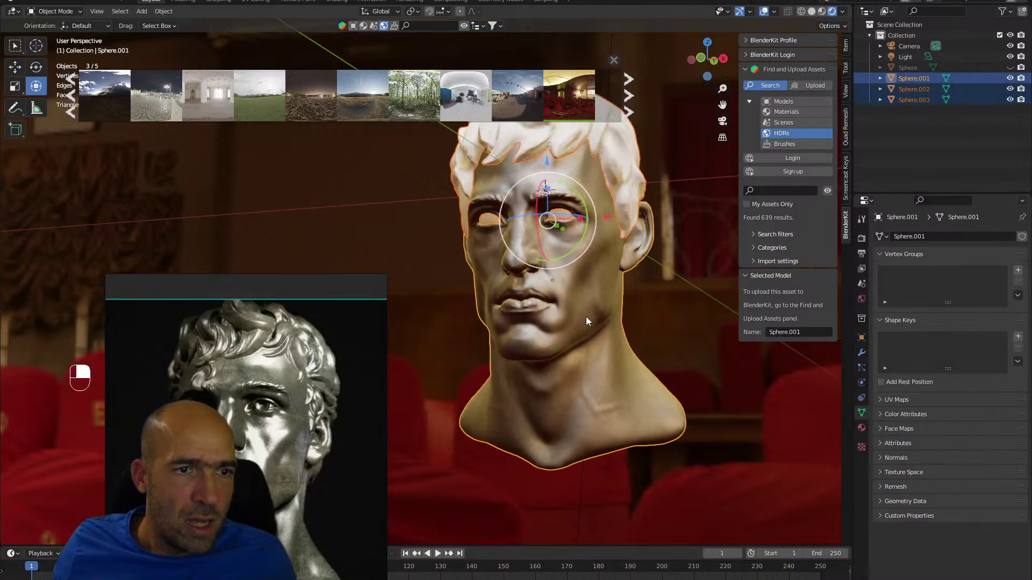
pyautogui.hotkey('ctrl', 'l')
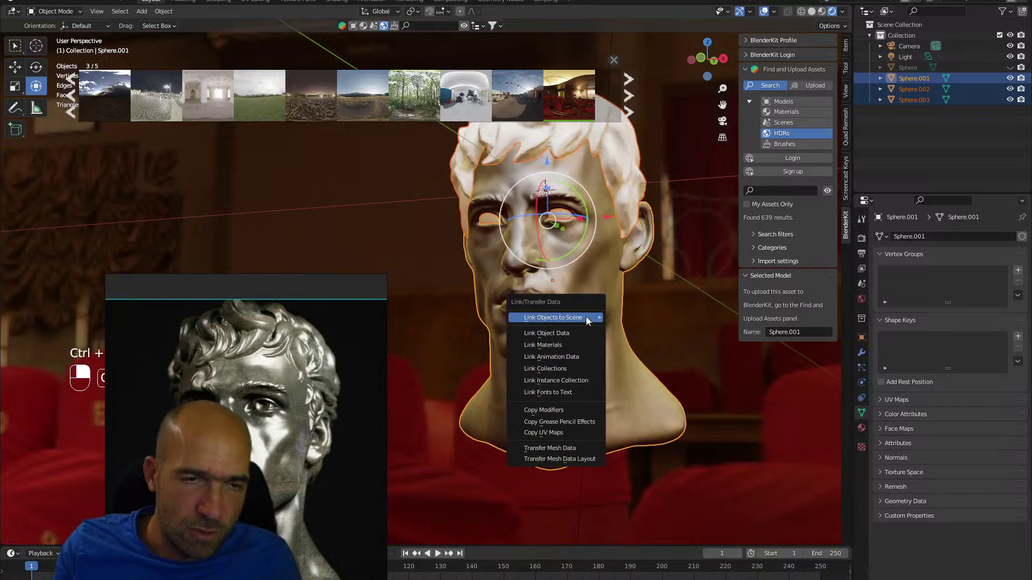
pyautogui.click(572, 345)
pyautogui.rightClick(620, 344)
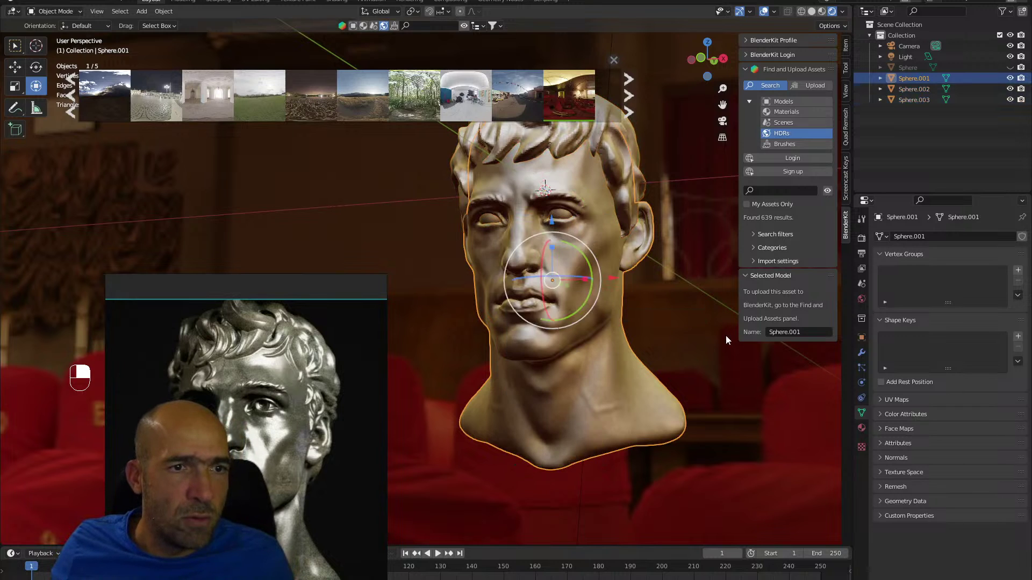
# Deselect the head and make the render film transparent to remove the HDR backdrop from view.
pyautogui.rightClick(726, 336)
pyautogui.keyDown('shift'); pyautogui.moveTo(710, 362); pyautogui.dragTo(682, 373, button='middle'); pyautogui.keyUp('shift')
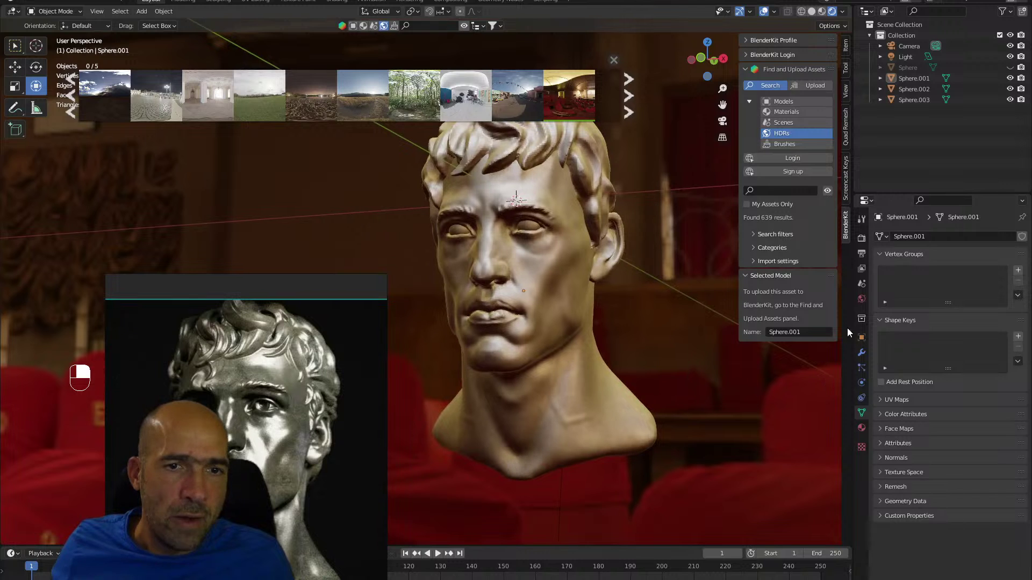
pyautogui.click(861, 253)
pyautogui.click(861, 238)
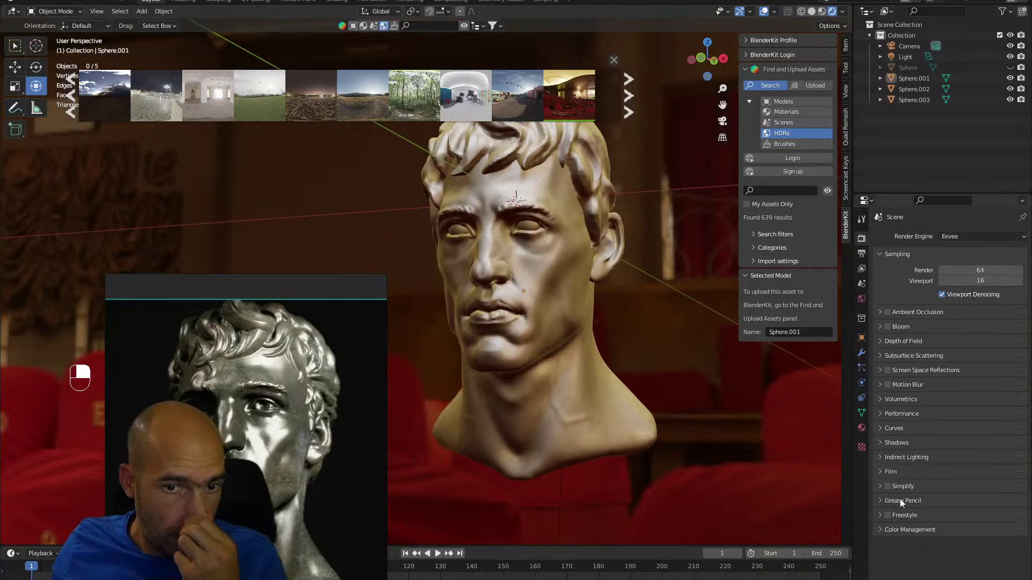
pyautogui.click(891, 472)
pyautogui.click(948, 500)
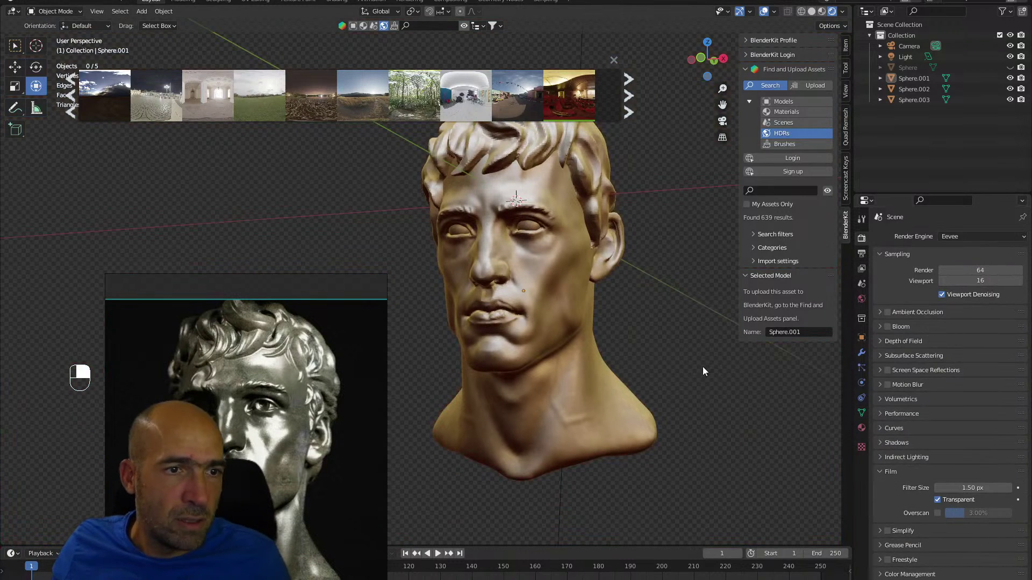
# Close the BlenderKit asset strip and move the reference image up beside the bust for comparison.
pyautogui.keyDown('shift'); pyautogui.moveTo(702, 366); pyautogui.dragTo(692, 361, button='middle'); pyautogui.keyUp('shift')
pyautogui.click(614, 60)
pyautogui.moveTo(291, 411); pyautogui.dragTo(238, 166, button='right')
pyautogui.keyDown('alt'); pyautogui.moveTo(699, 372); pyautogui.dragTo(666, 366); pyautogui.keyUp('alt')
pyautogui.keyDown('alt'); pyautogui.moveTo(667, 366); pyautogui.dragTo(711, 408); pyautogui.keyUp('alt')
# Lower the strength of the theatre HDR world background to 0.5 and deselect the head.
pyautogui.click(577, 378)
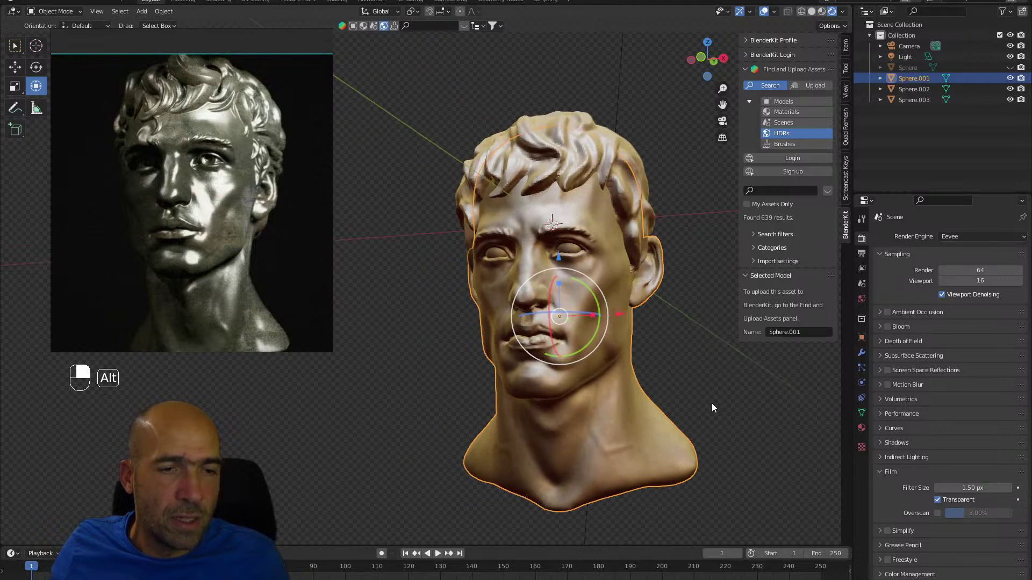
pyautogui.click(674, 386)
pyautogui.click(601, 347)
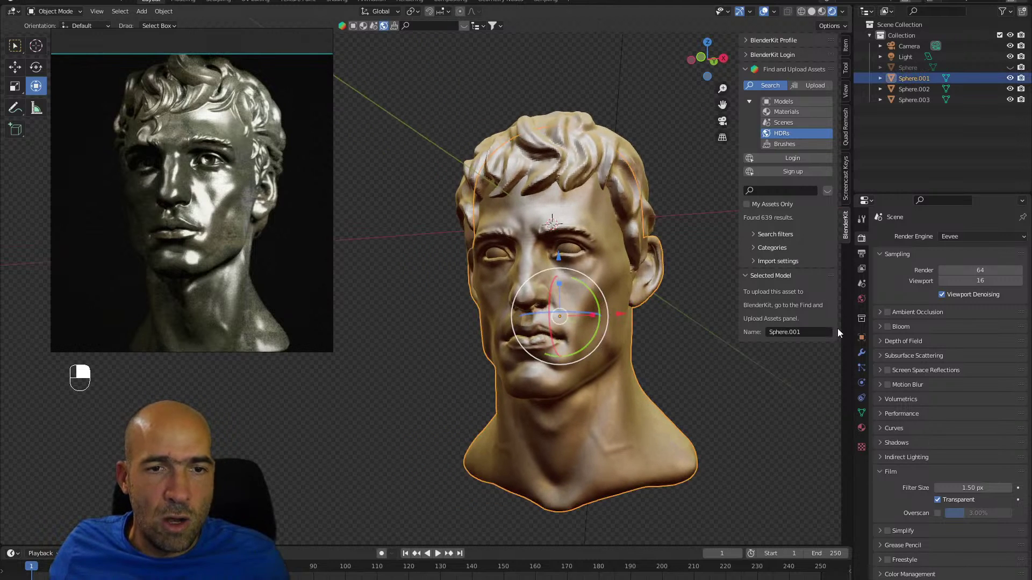
pyautogui.click(862, 300)
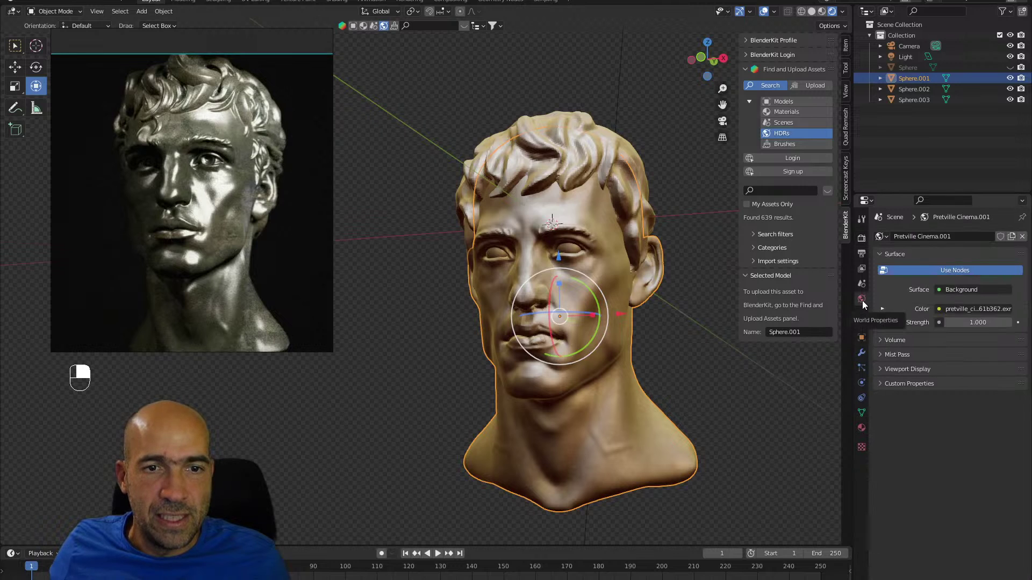
pyautogui.click(946, 323)
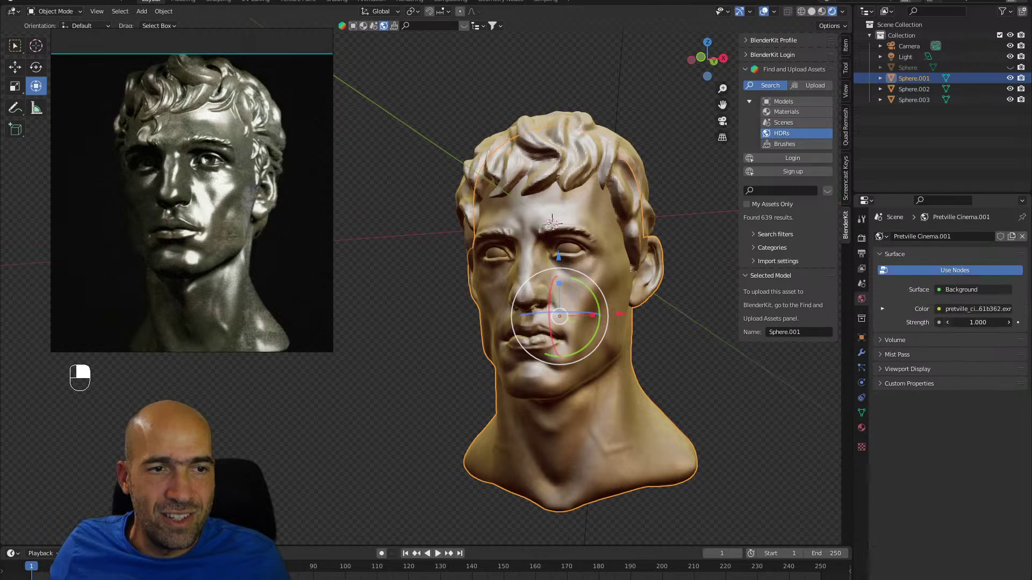
pyautogui.click(948, 323)
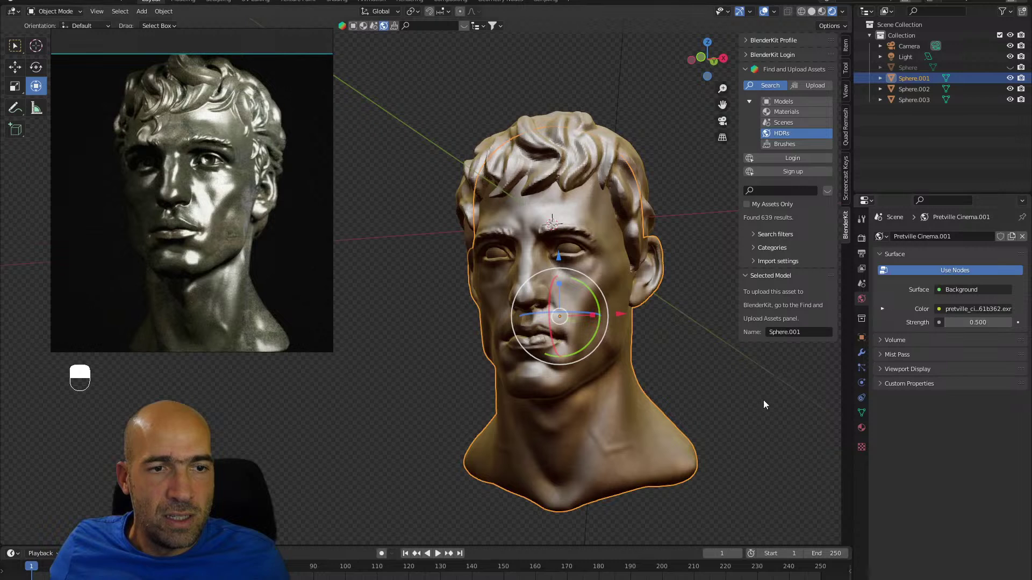
pyautogui.click(726, 412)
pyautogui.keyDown('alt'); pyautogui.keyDown('shift'); pyautogui.moveTo(719, 432); pyautogui.dragTo(728, 406); pyautogui.keyUp('shift'); pyautogui.keyUp('alt')
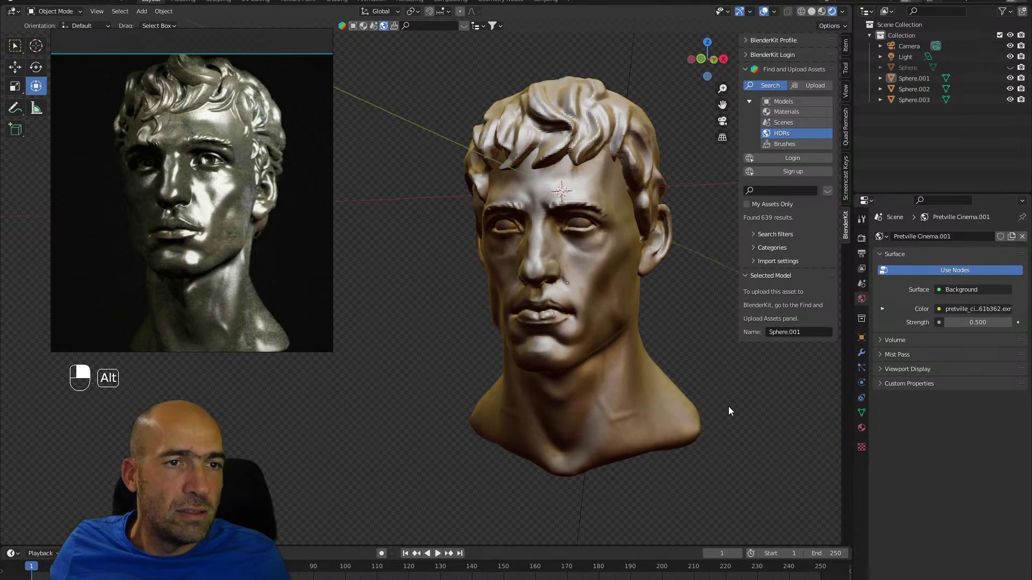
# Apply smooth shading to the hair and the head, and leave nothing selected.
pyautogui.click(618, 147)
pyautogui.rightClick(618, 148)
pyautogui.click(621, 152)
pyautogui.rightClick(610, 196)
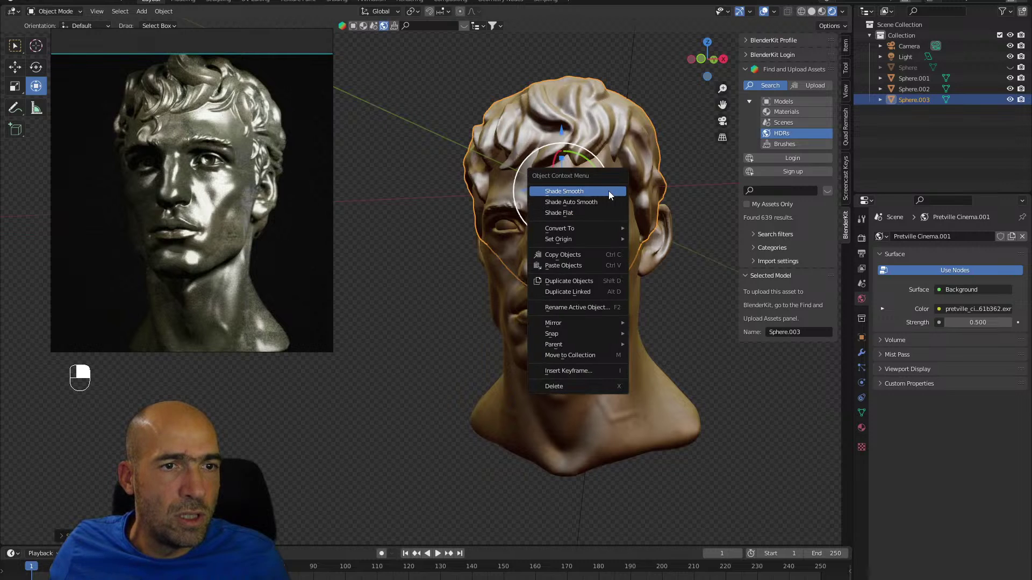
pyautogui.click(610, 192)
pyautogui.click(585, 244)
pyautogui.rightClick(585, 244)
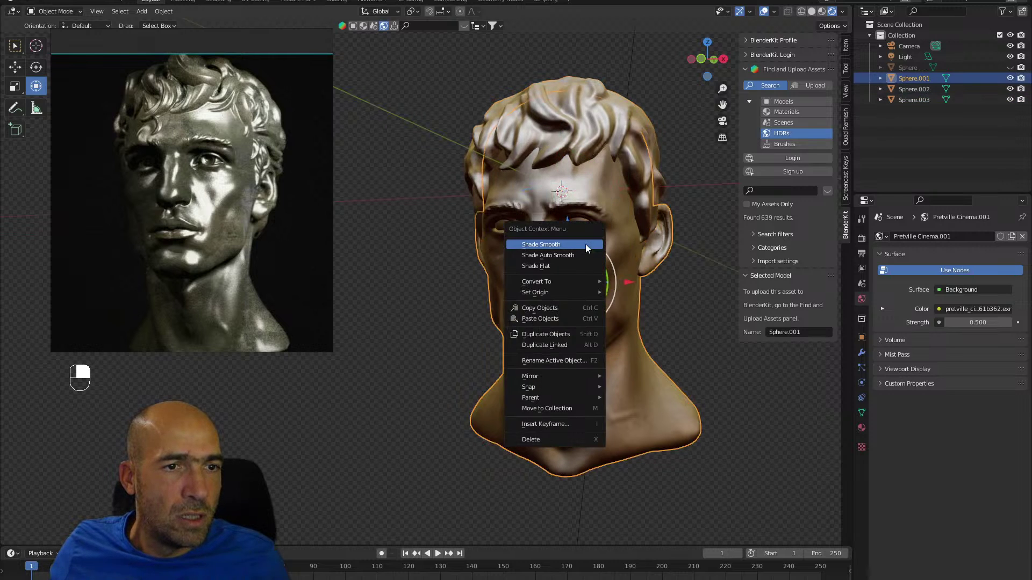
pyautogui.click(682, 306)
# Hide the viewport overlays and the BlenderKit sidebar for an unobstructed view of the bust.
pyautogui.keyDown('alt'); pyautogui.moveTo(682, 305); pyautogui.dragTo(651, 304); pyautogui.keyUp('alt')
pyautogui.click(763, 15)
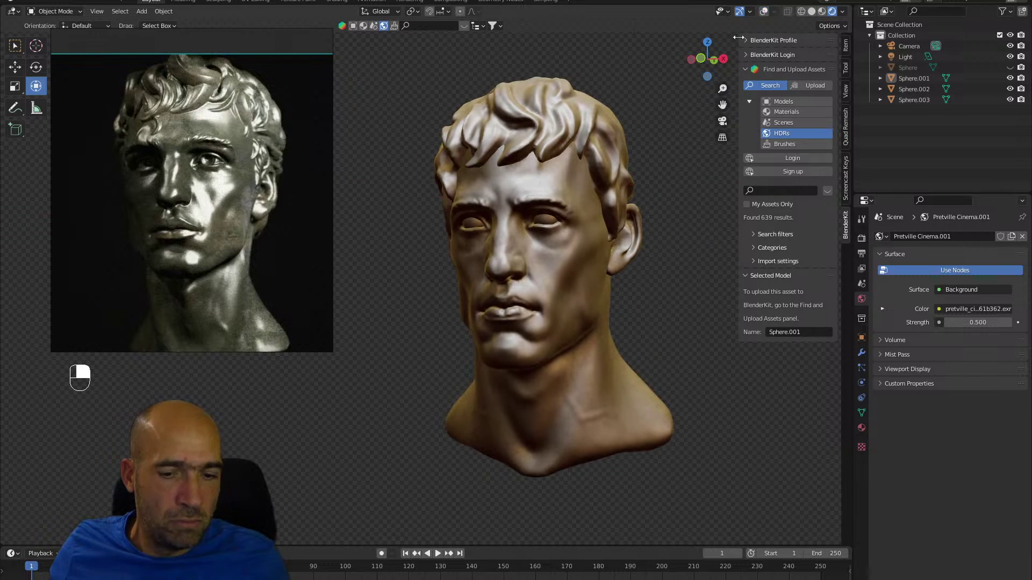
pyautogui.press('n')
pyautogui.keyDown('alt'); pyautogui.moveTo(684, 237); pyautogui.dragTo(719, 225); pyautogui.keyUp('alt')
pyautogui.scroll(-2, 718, 222)
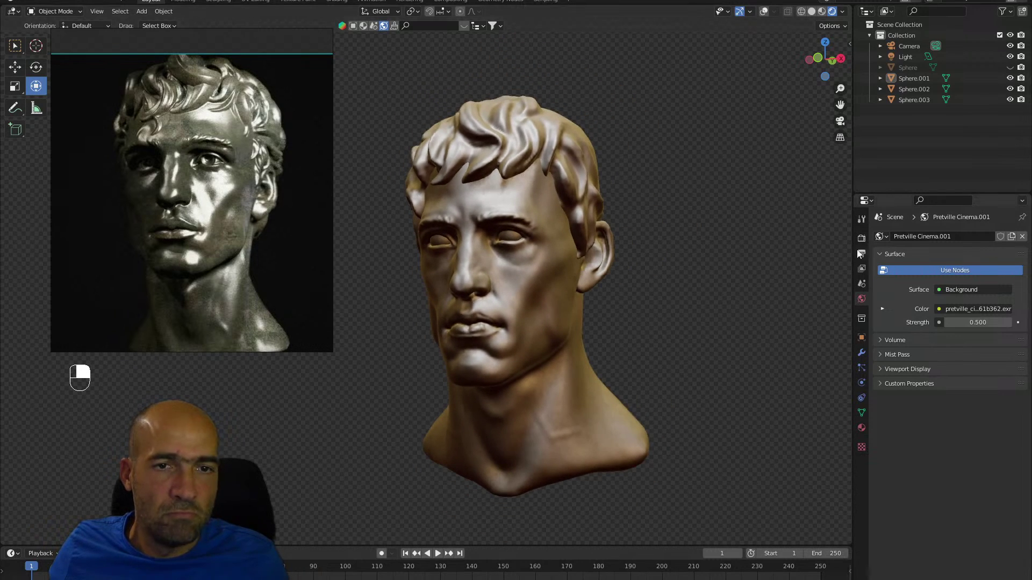
# Try the Cycles render engine on the bust and return to Eevee.
pyautogui.click(861, 219)
pyautogui.click(862, 239)
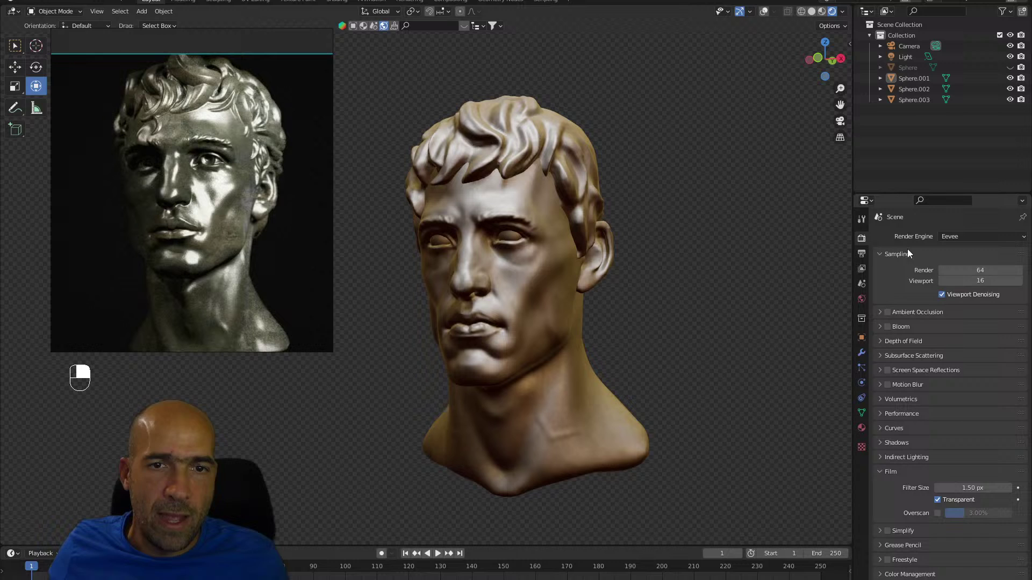
pyautogui.click(983, 237)
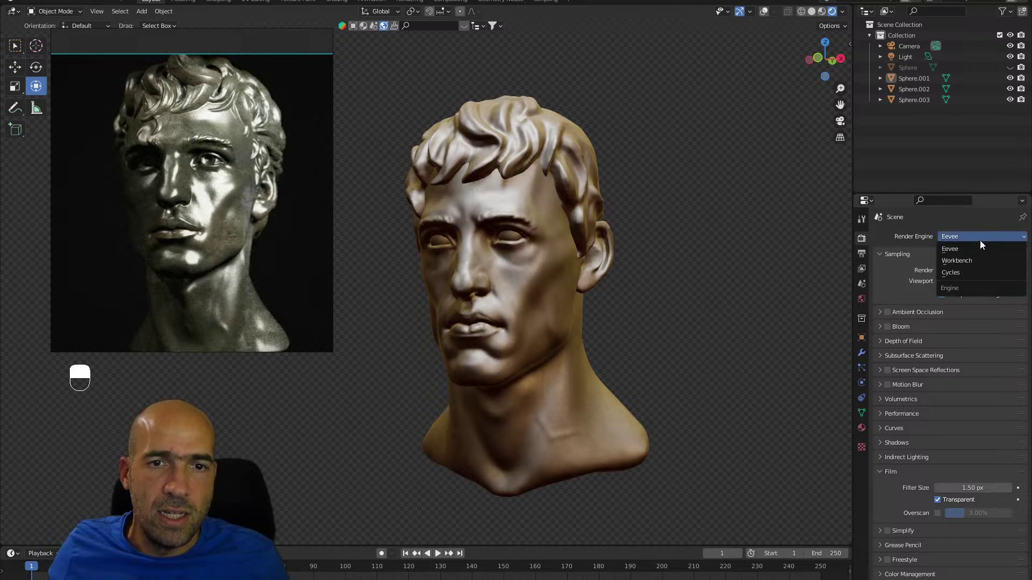
pyautogui.click(964, 271)
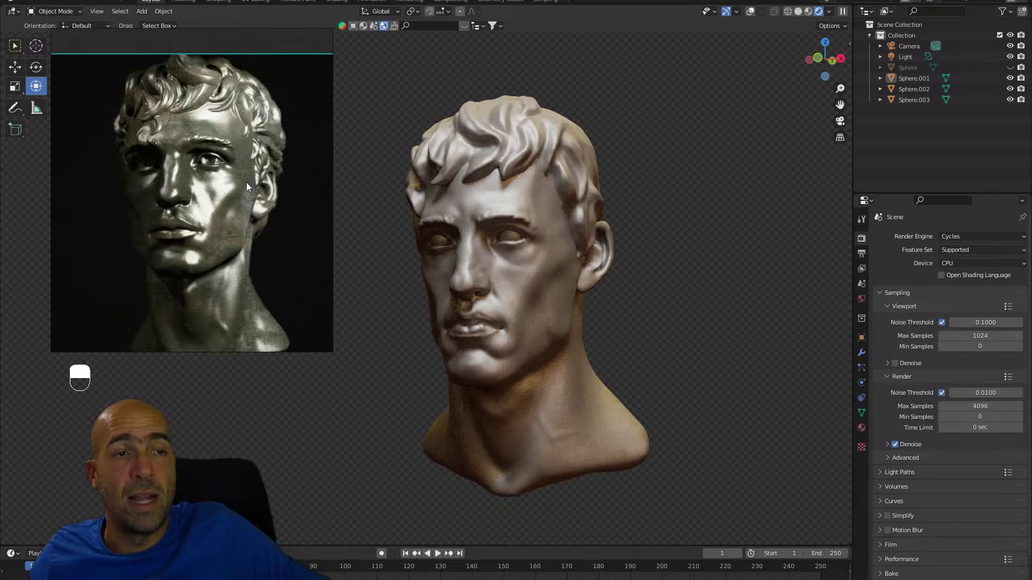
pyautogui.click(996, 238)
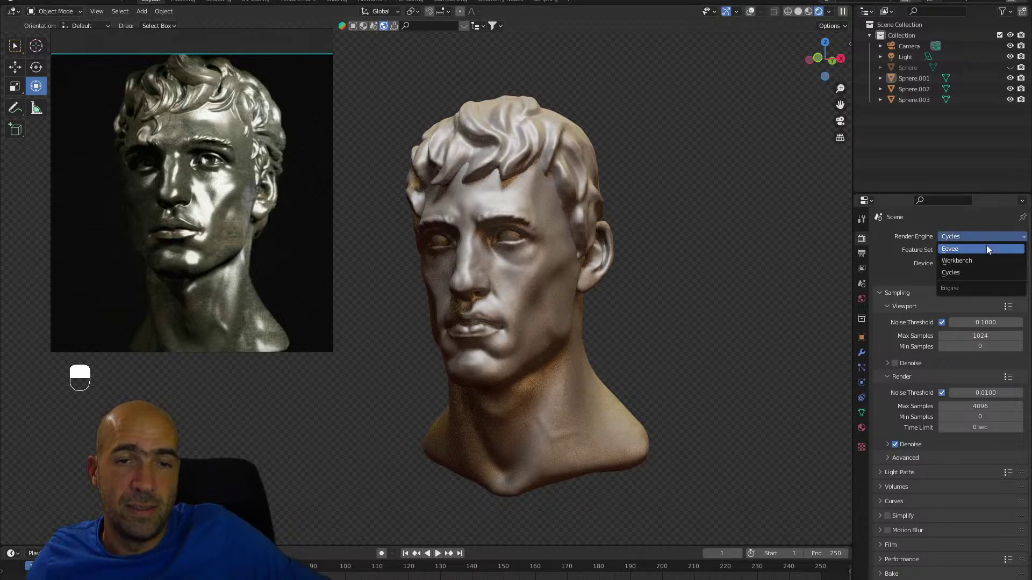
pyautogui.click(981, 250)
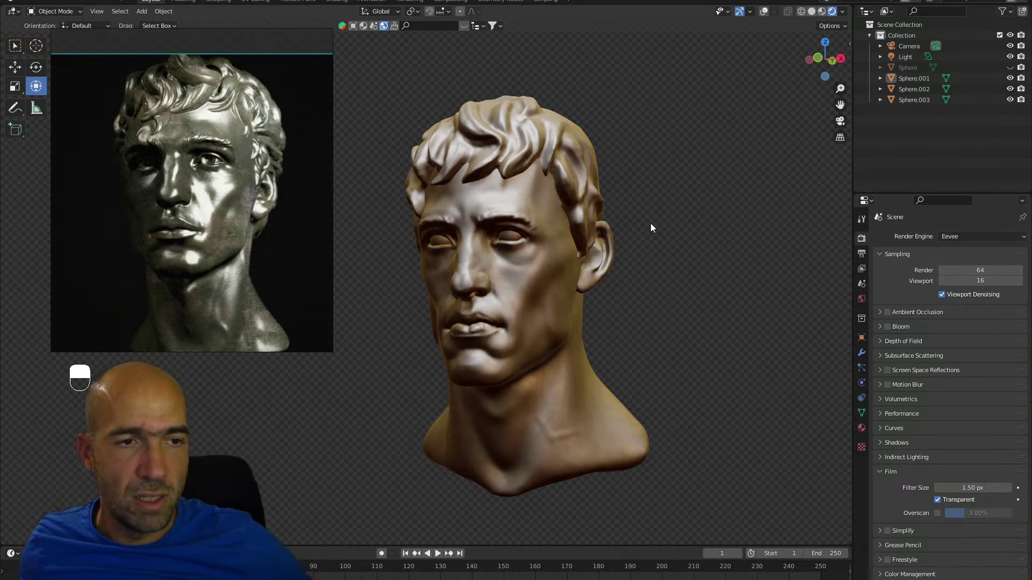
# Enable ambient occlusion in the Eevee render settings, comparing the bust with and without it.
pyautogui.click(895, 314)
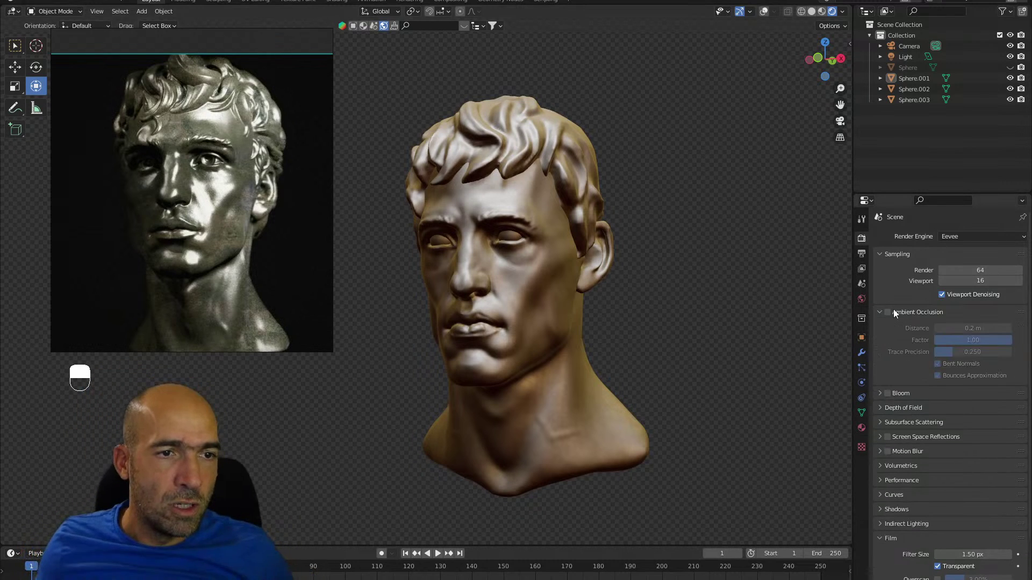
pyautogui.click(886, 313)
pyautogui.click(887, 312)
pyautogui.click(887, 312)
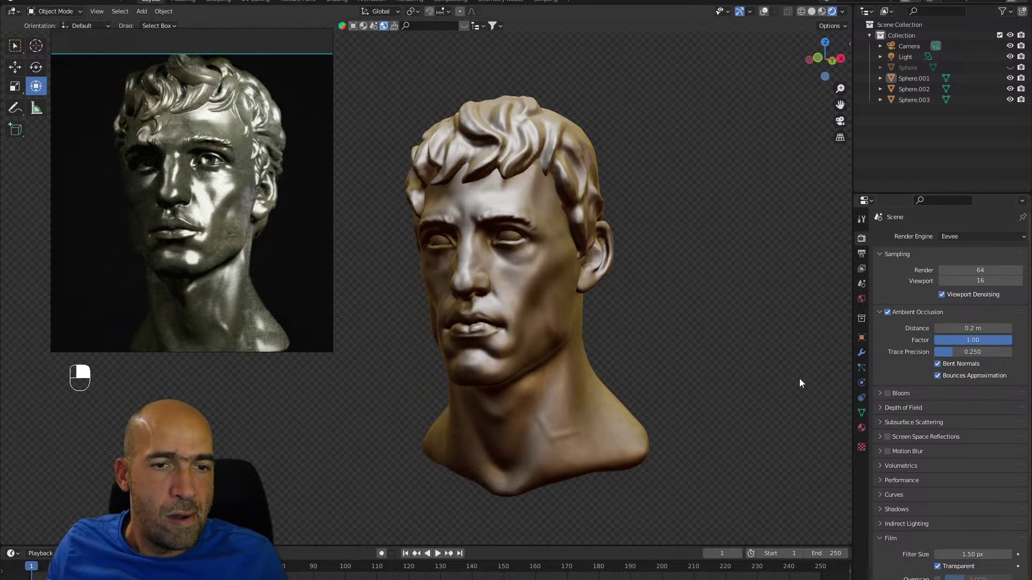
# Show the viewport overlays again and enable contact shadows for the area light above the bust.
pyautogui.scroll(-5, 679, 160)
pyautogui.scroll(2, 679, 160)
pyautogui.click(764, 11)
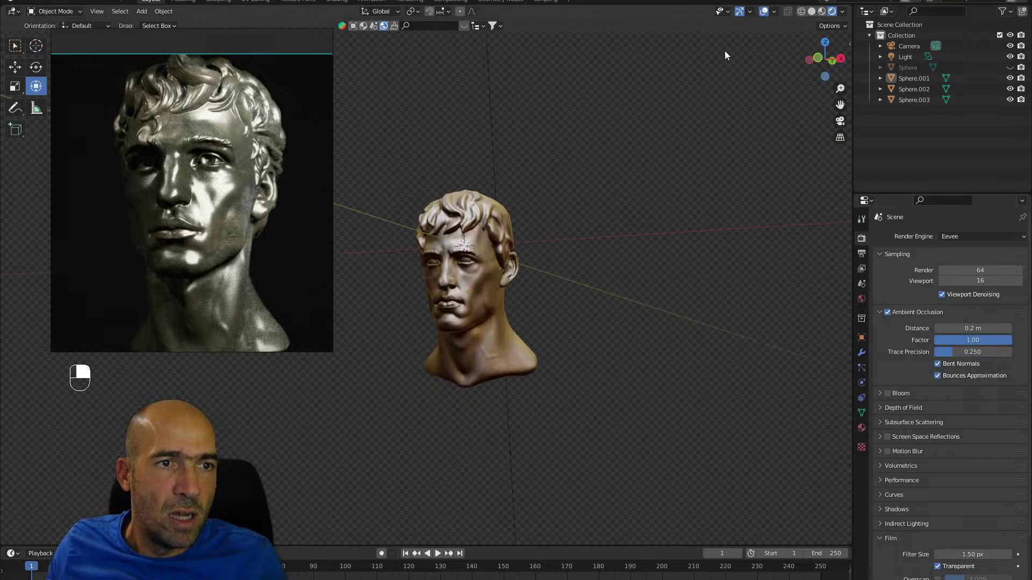
pyautogui.scroll(-3, 597, 129)
pyautogui.click(445, 130)
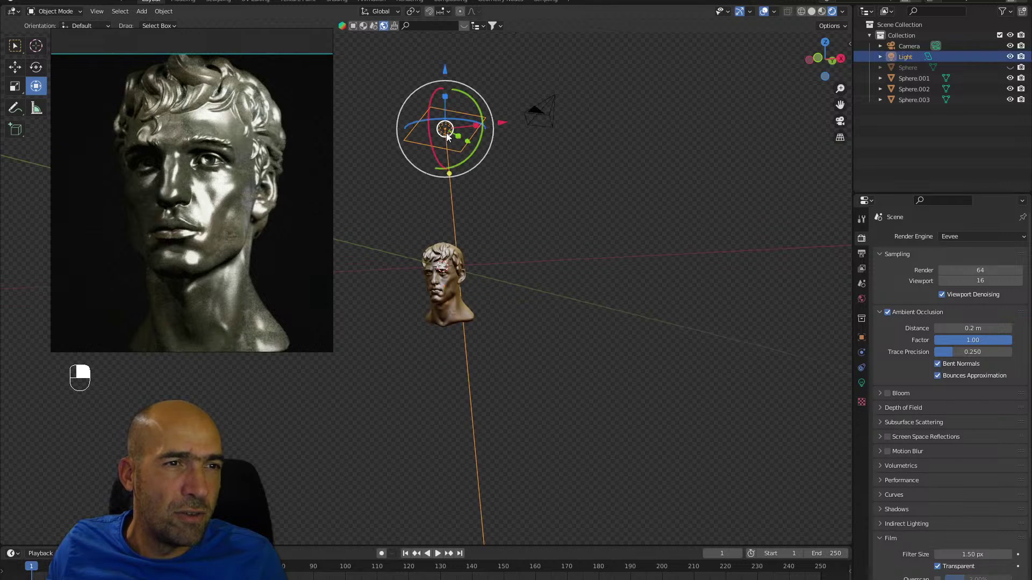
pyautogui.scroll(6, 380, 234)
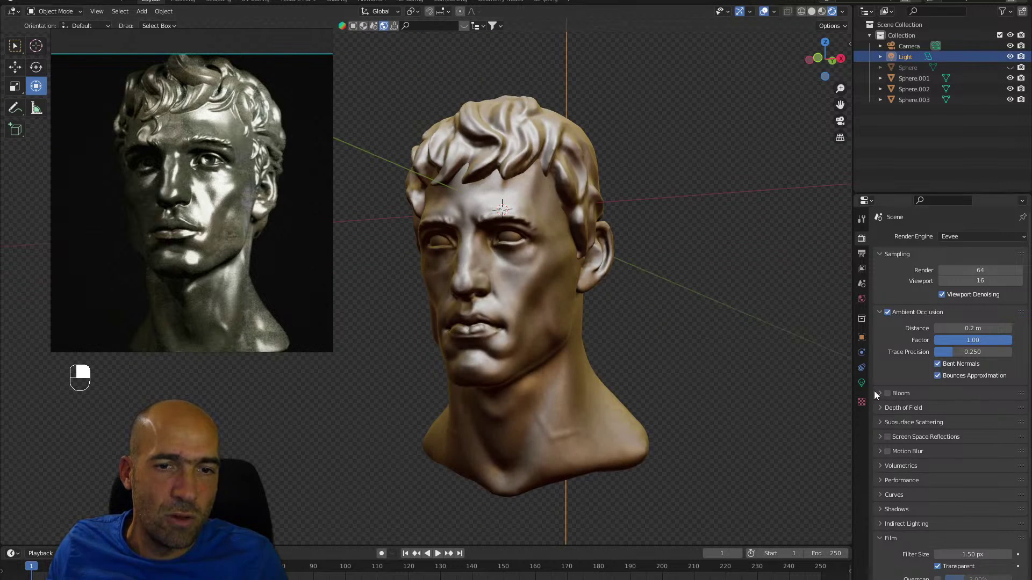
pyautogui.click(862, 383)
pyautogui.click(880, 409)
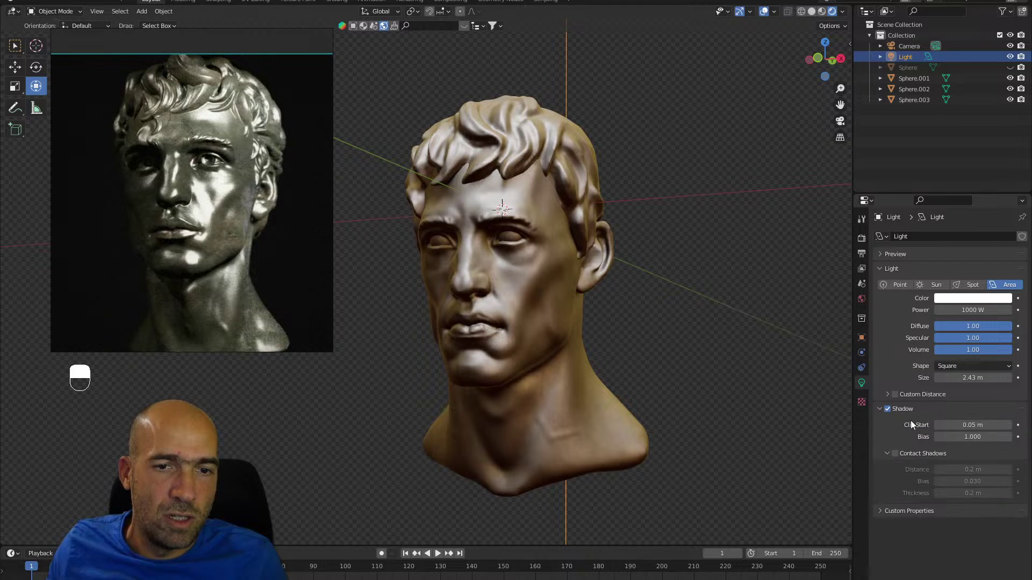
pyautogui.click(895, 454)
pyautogui.click(895, 454)
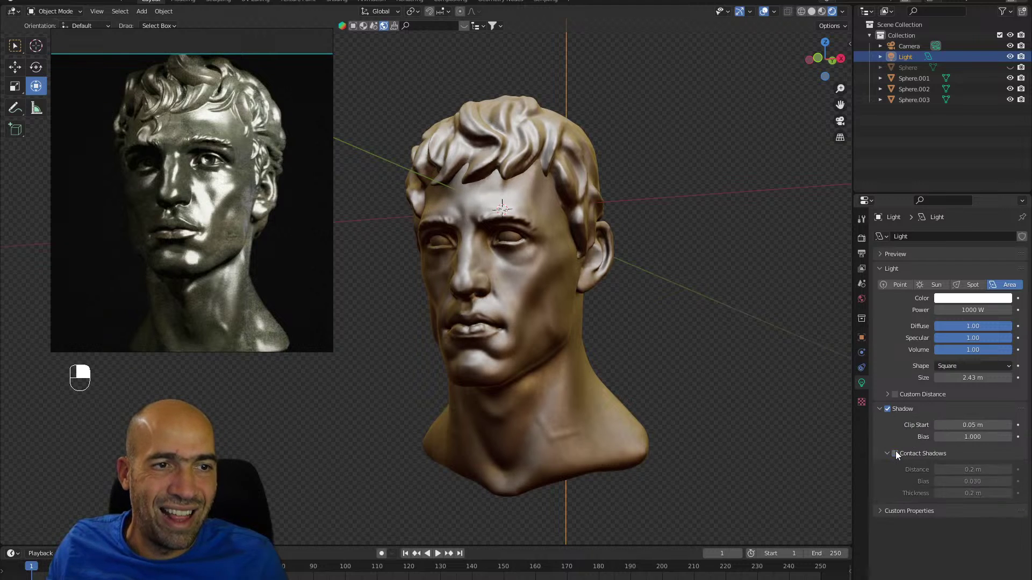
pyautogui.click(895, 454)
pyautogui.click(895, 454)
pyautogui.click(895, 454)
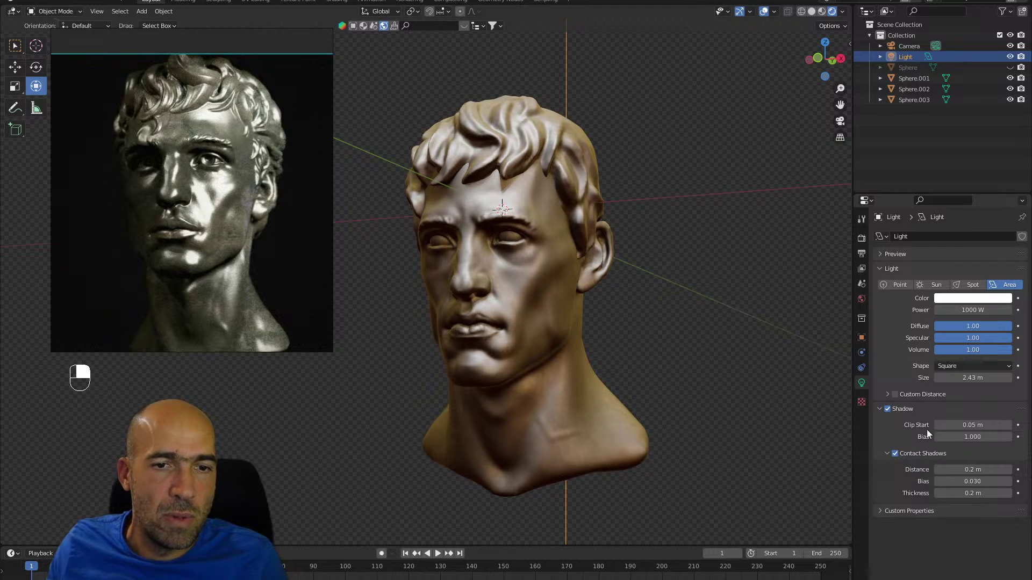
pyautogui.click(755, 348)
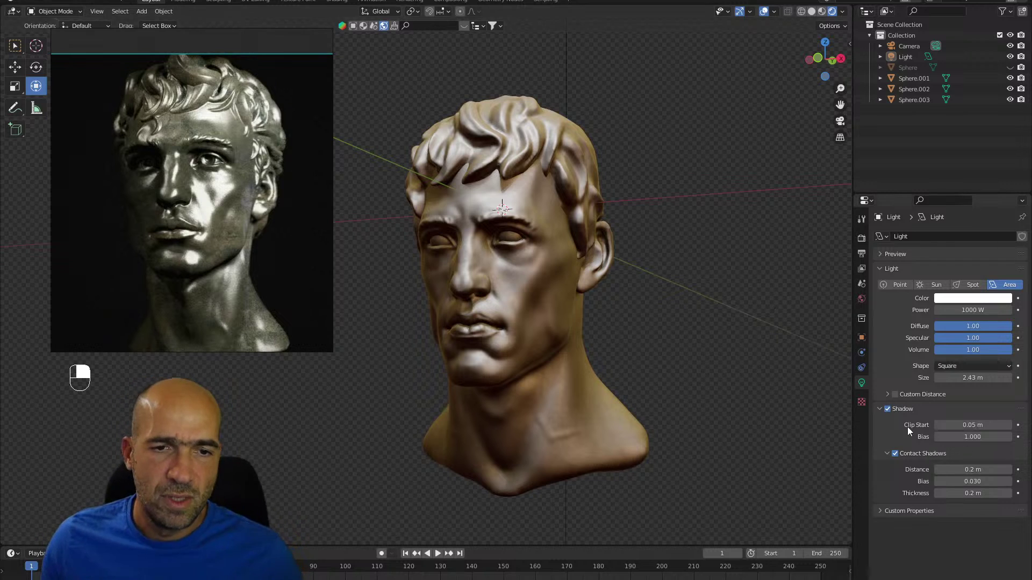
# Select the head and check the surface settings of its silver material, testing the Specular value.
pyautogui.click(563, 361)
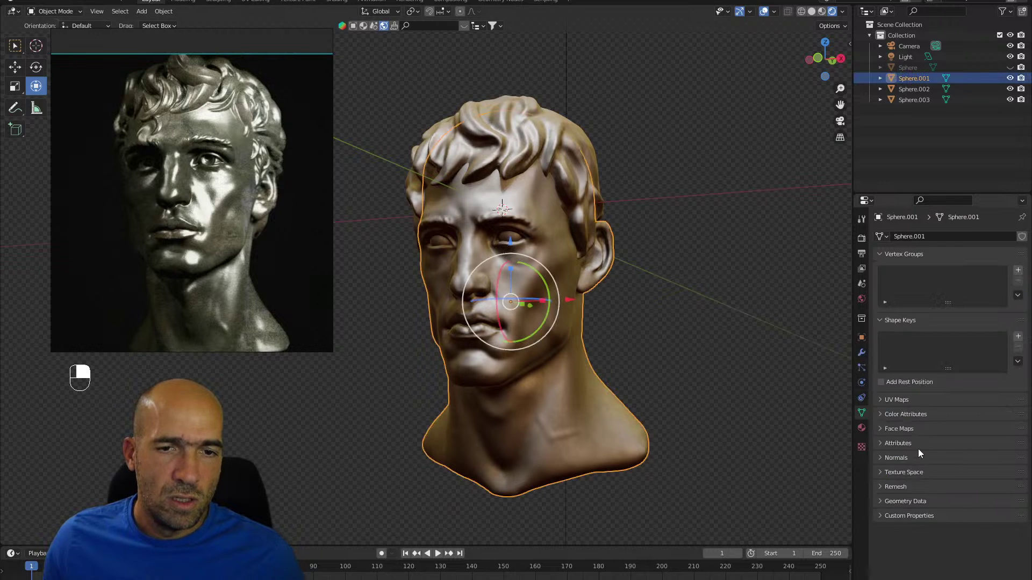
pyautogui.click(863, 430)
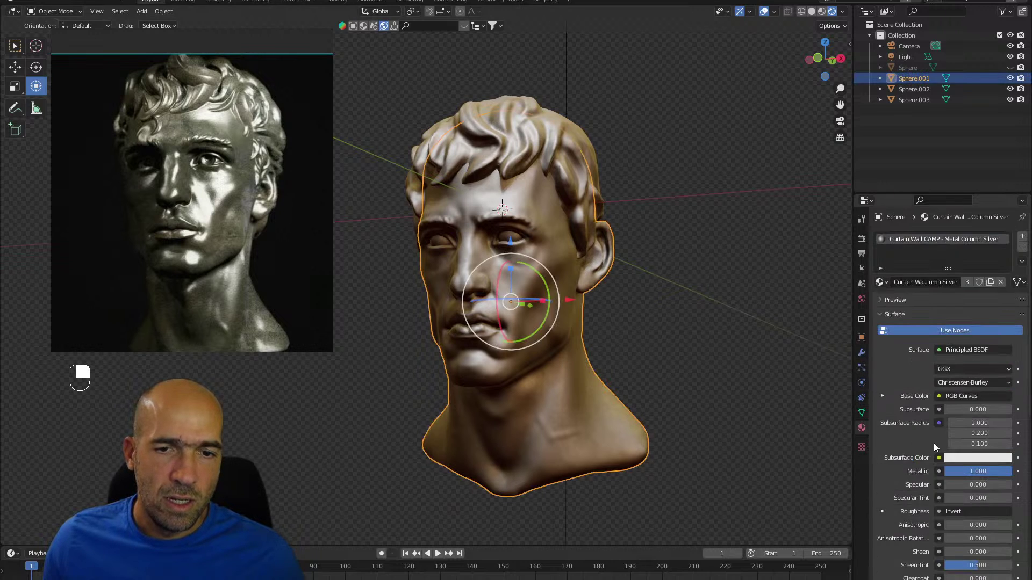
pyautogui.scroll(-4, 933, 442)
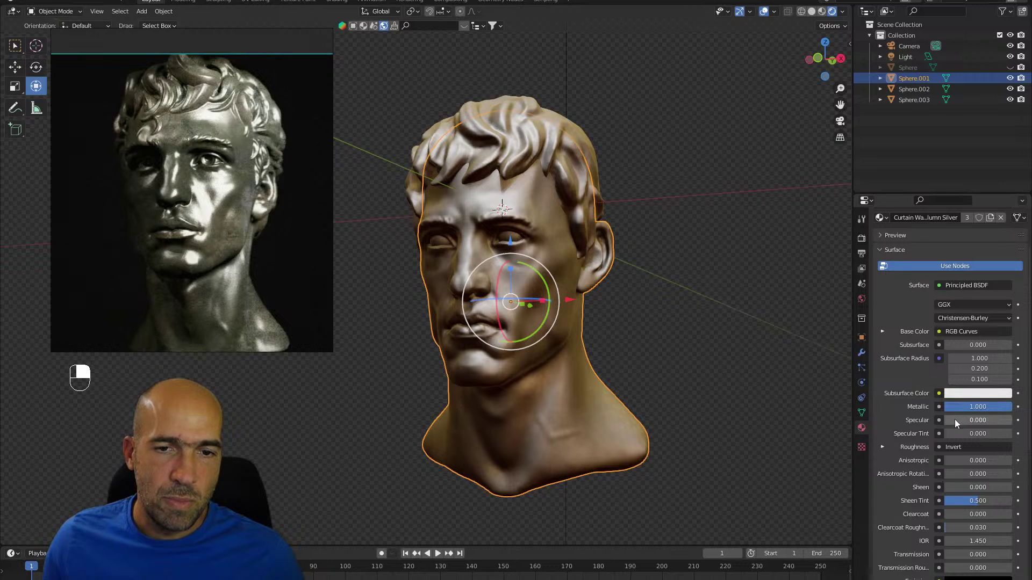
pyautogui.moveTo(955, 419)
pyautogui.mouseDown()
pyautogui.moveTo(1007, 420)
pyautogui.moveTo(944, 420)
pyautogui.mouseUp()
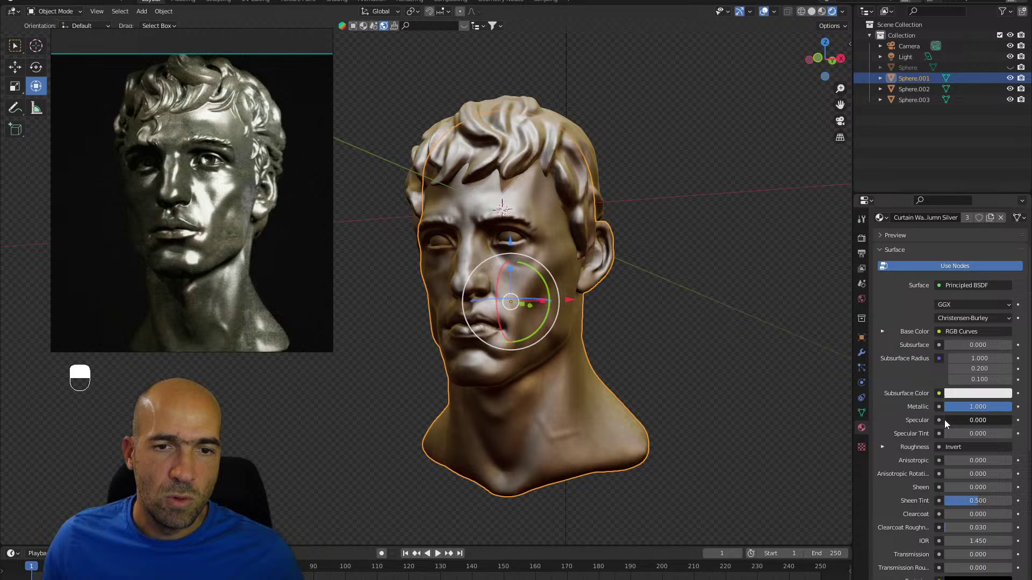
# Examine the silver material's roughness texture and Invert nodes in the Shading workspace, viewing the bust under preview lighting before returning to Layout.
pyautogui.click(338, 2)
pyautogui.moveTo(513, 335); pyautogui.dragTo(589, 218, button='middle')
pyautogui.scroll(3, 471, 259)
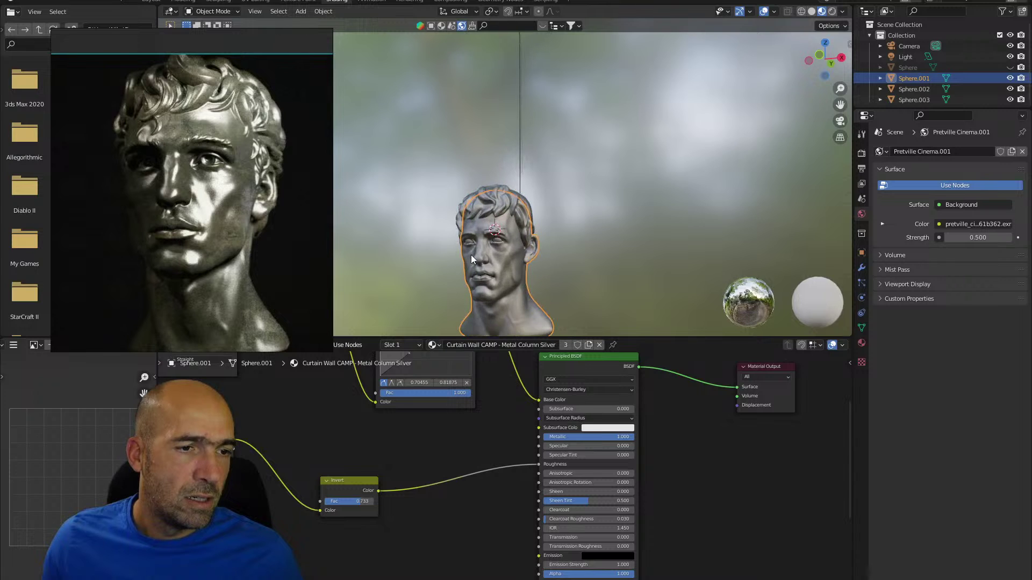
pyautogui.moveTo(306, 499); pyautogui.dragTo(704, 487, button='middle')
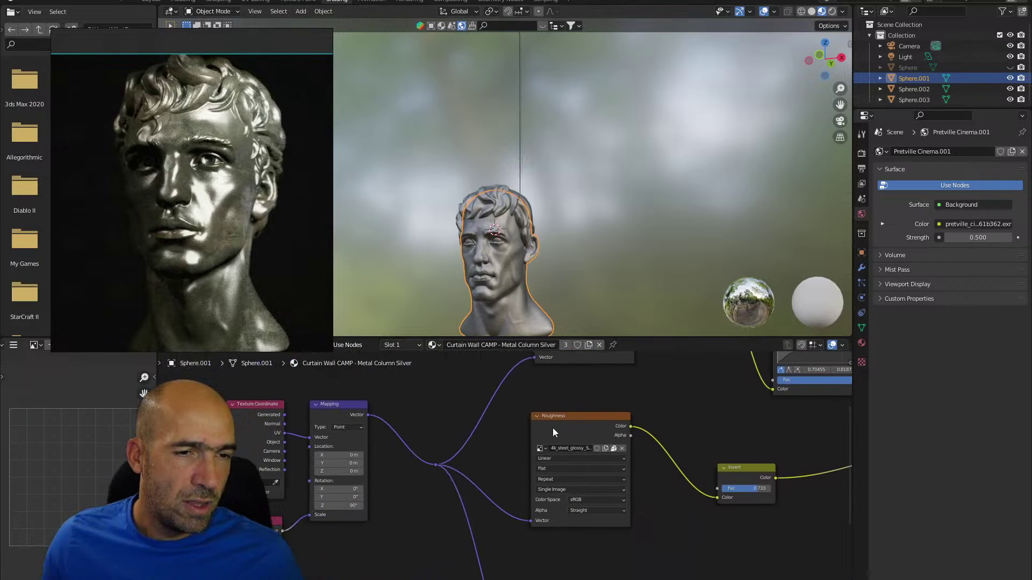
pyautogui.moveTo(610, 435); pyautogui.dragTo(466, 450, button='middle')
pyautogui.scroll(3, 524, 256)
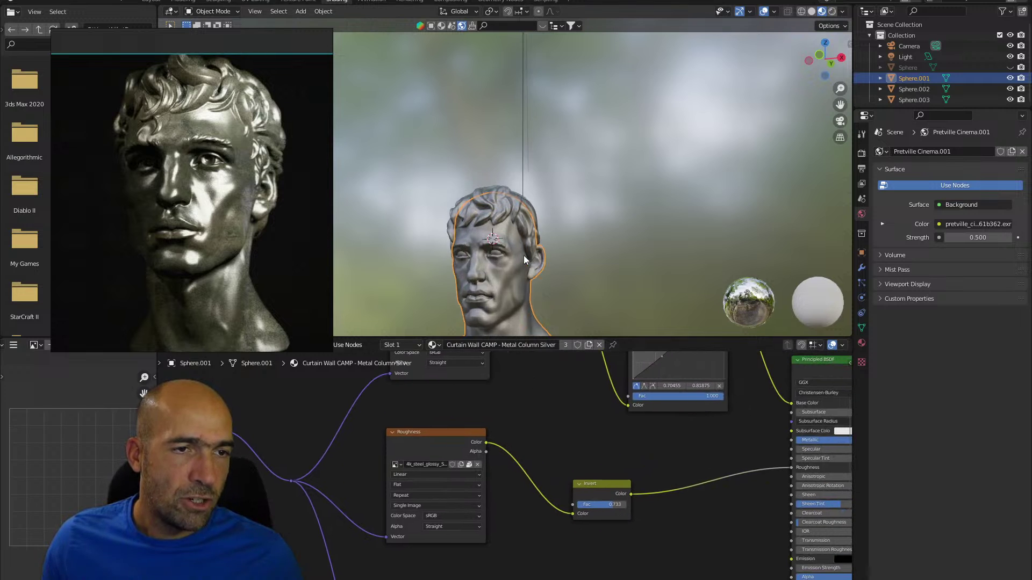
pyautogui.keyDown('shift'); pyautogui.moveTo(567, 308); pyautogui.dragTo(601, 176, button='middle'); pyautogui.keyUp('shift')
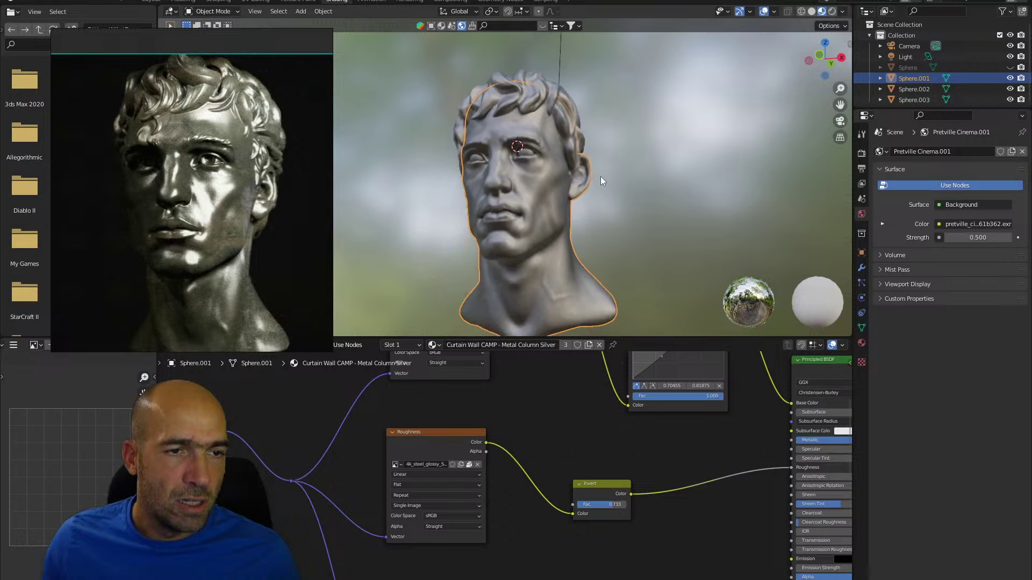
pyautogui.scroll(3, 564, 221)
pyautogui.moveTo(615, 235)
pyautogui.mouseDown(button='middle')
pyautogui.moveTo(663, 248)
pyautogui.moveTo(628, 246)
pyautogui.mouseUp(button='middle')
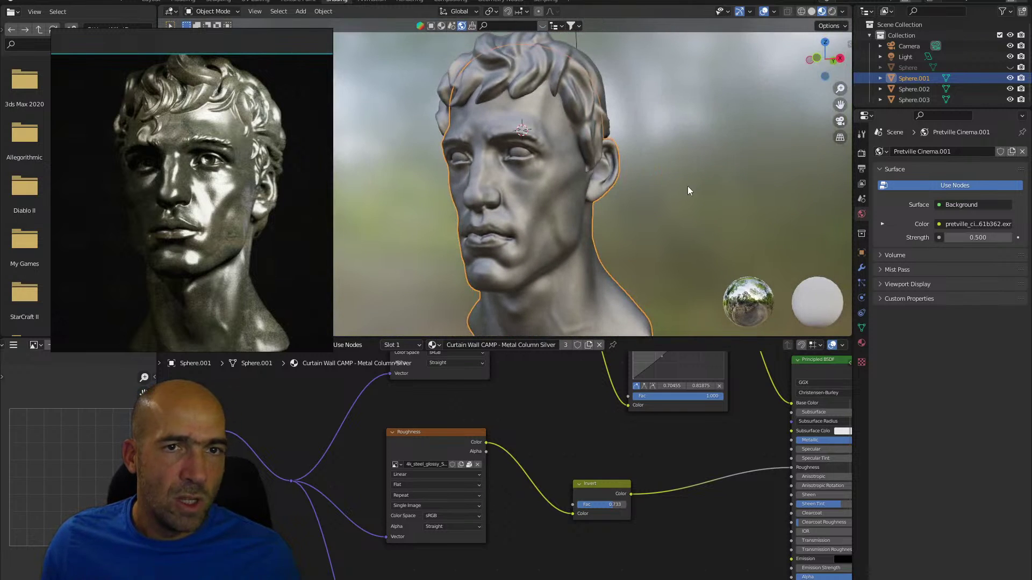
pyautogui.press('n')
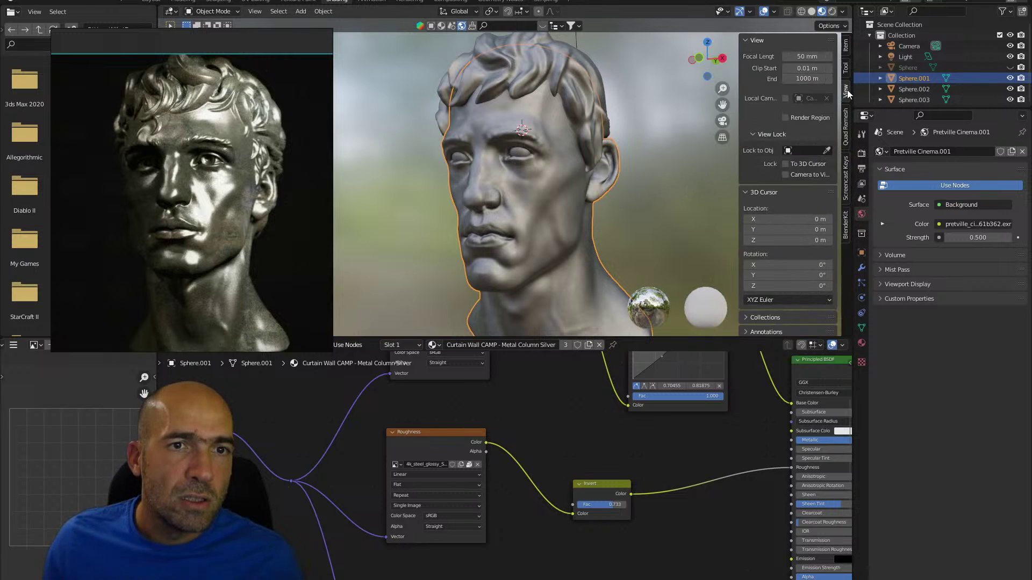
pyautogui.press('n')
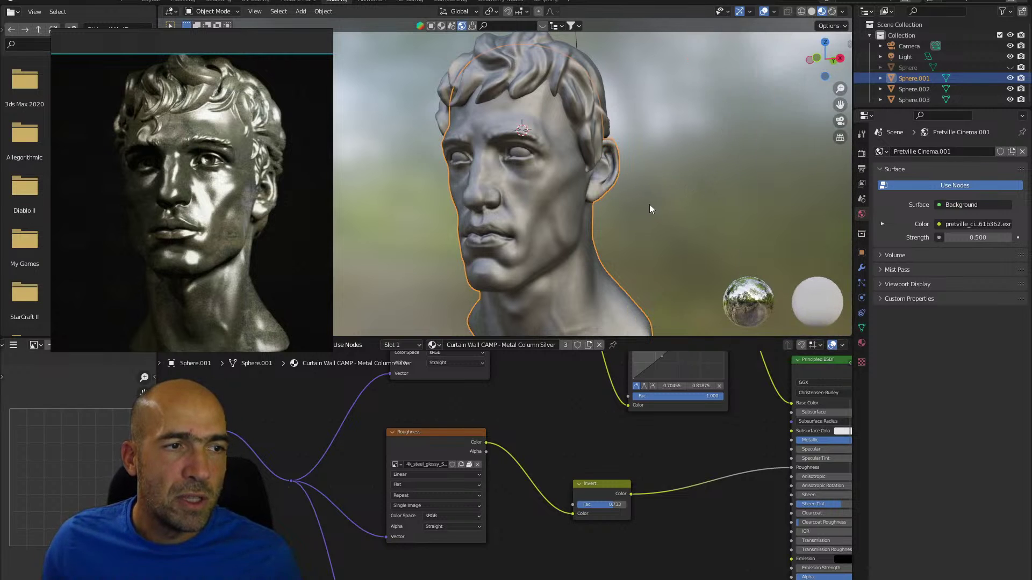
pyautogui.moveTo(650, 204); pyautogui.dragTo(662, 194, button='middle')
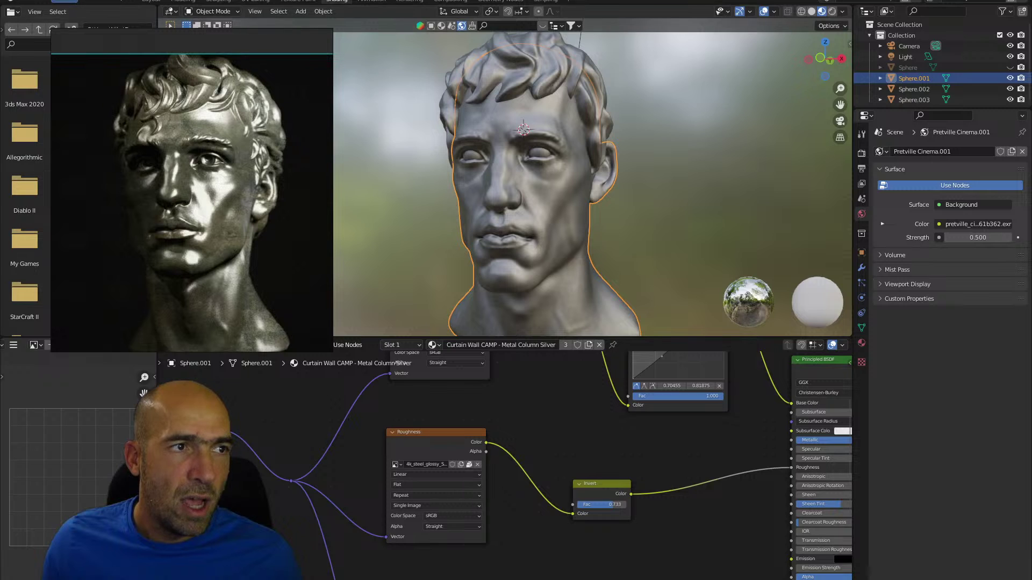
pyautogui.click(151, 1)
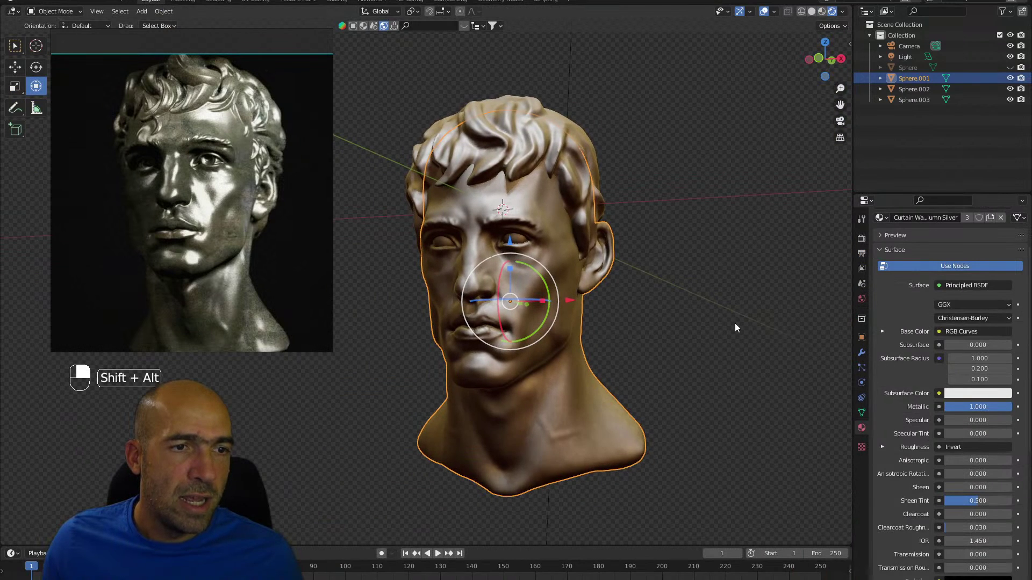
# Deselect the head and load the BlenderKit HDR Pretville Street at 2048 resolution as the world lighting.
pyautogui.keyDown('alt'); pyautogui.keyDown('shift'); pyautogui.moveTo(735, 324); pyautogui.dragTo(737, 316); pyautogui.keyUp('shift'); pyautogui.keyUp('alt')
pyautogui.click(704, 310)
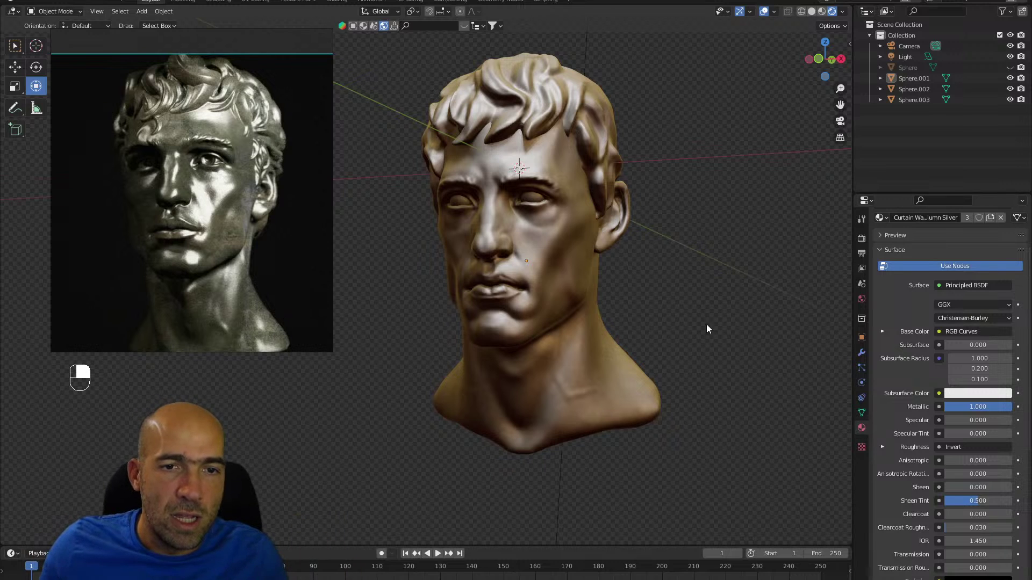
pyautogui.press('n')
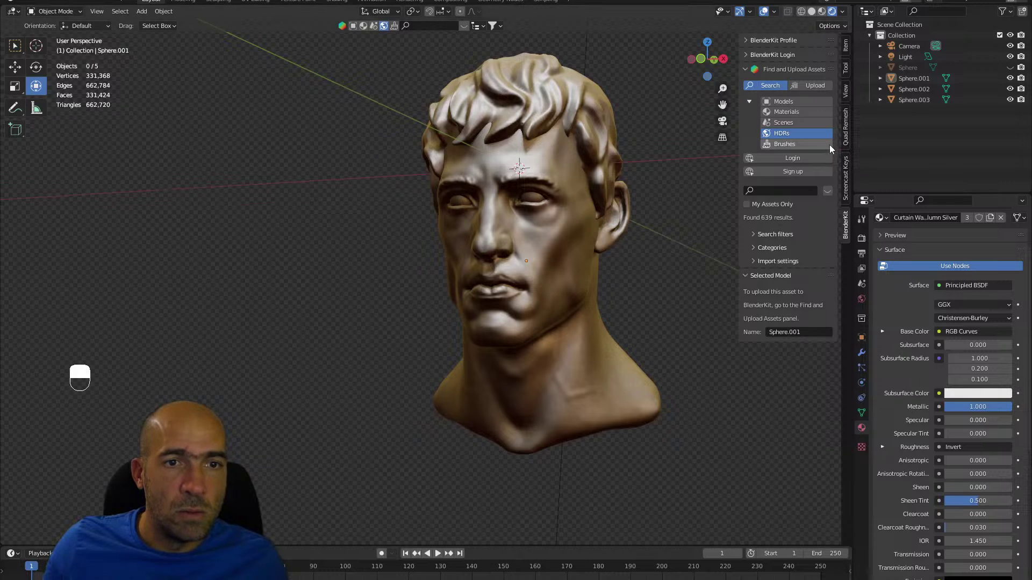
pyautogui.click(792, 132)
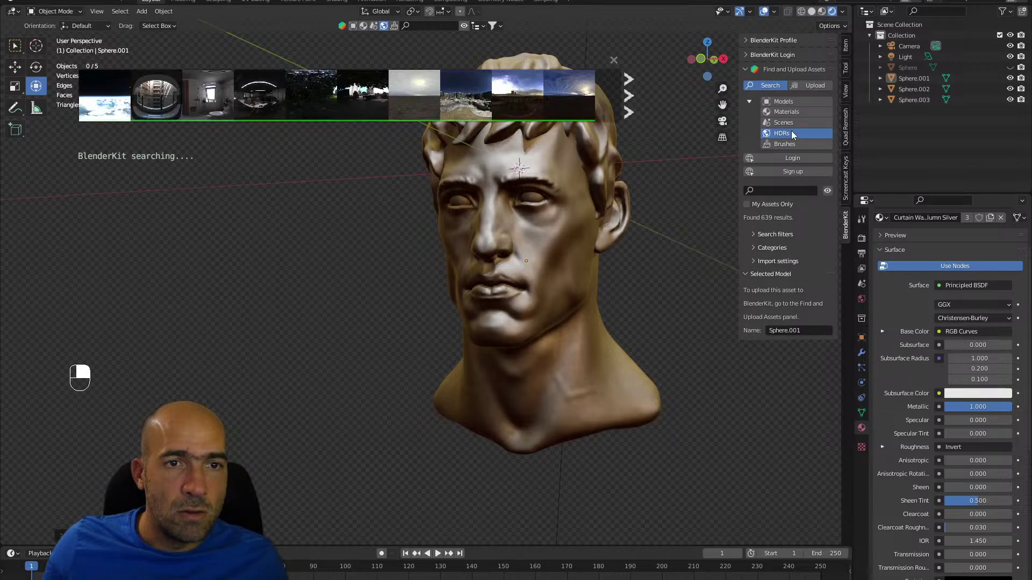
pyautogui.moveTo(466, 85)
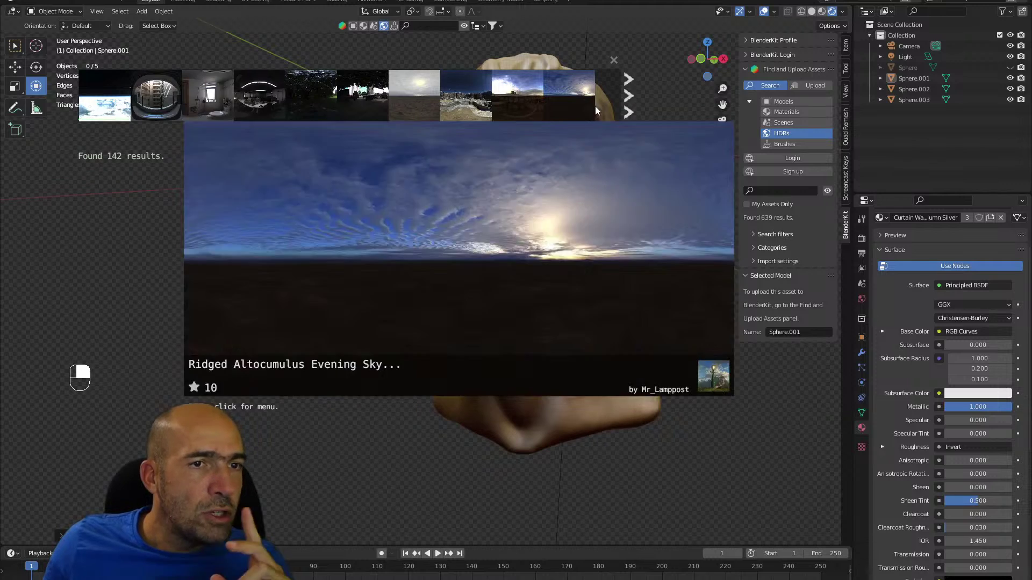
pyautogui.click(628, 96)
pyautogui.moveTo(527, 96)
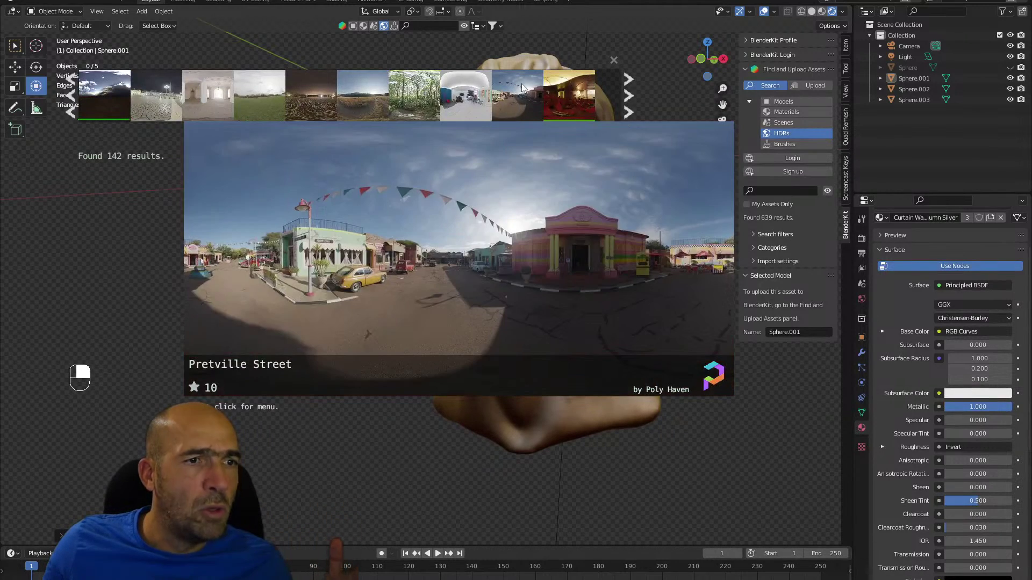
pyautogui.moveTo(528, 96); pyautogui.dragTo(214, 243)
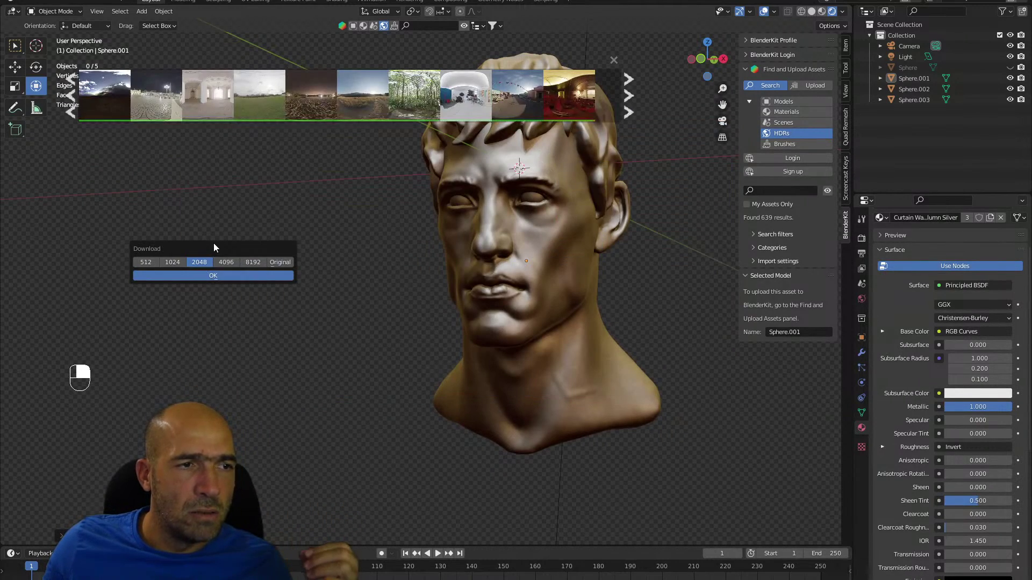
pyautogui.click(214, 276)
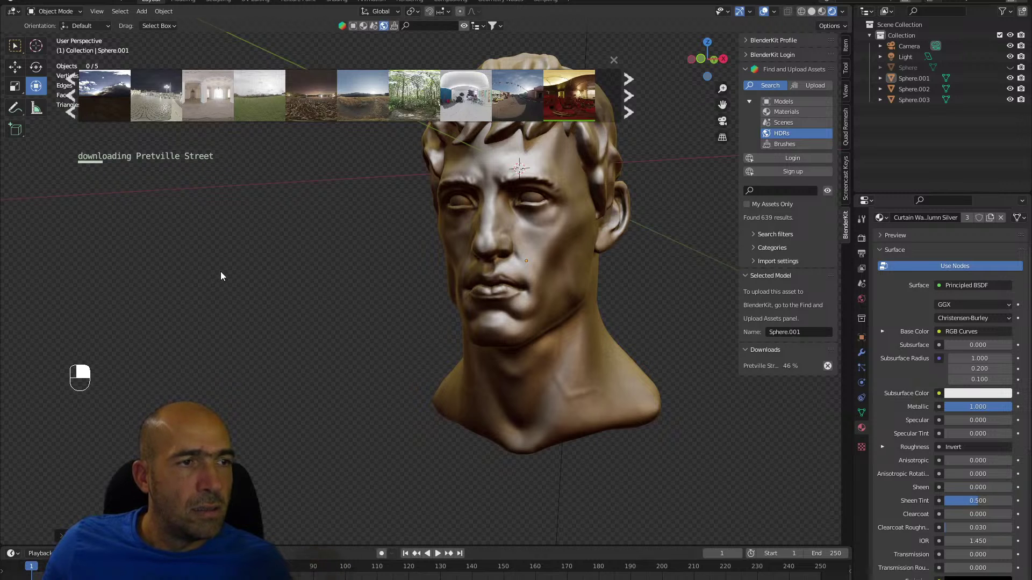
# Enable Screen Space Reflections in the Eevee render settings, comparing the bust with and without them.
pyautogui.click(862, 239)
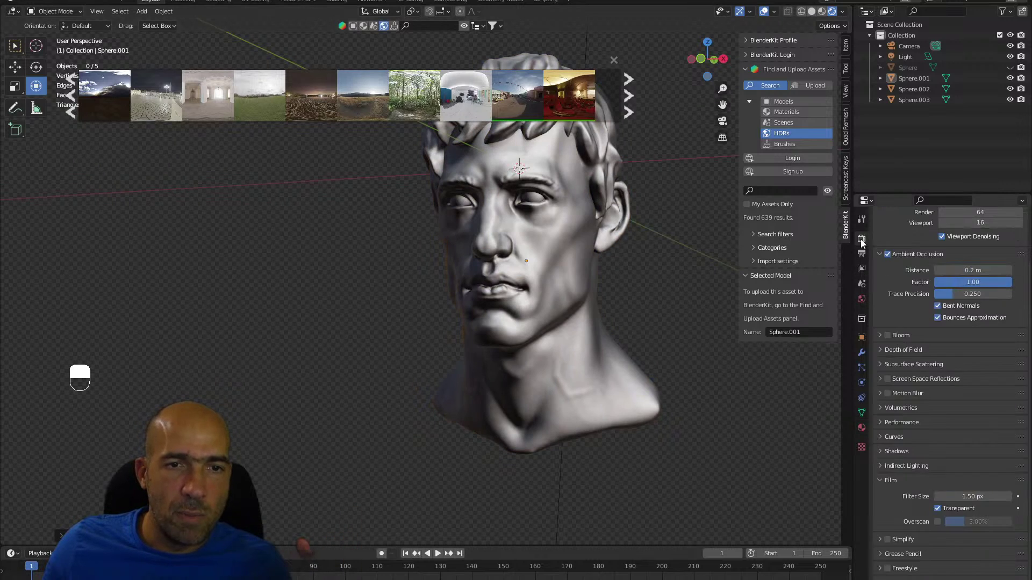
pyautogui.click(888, 379)
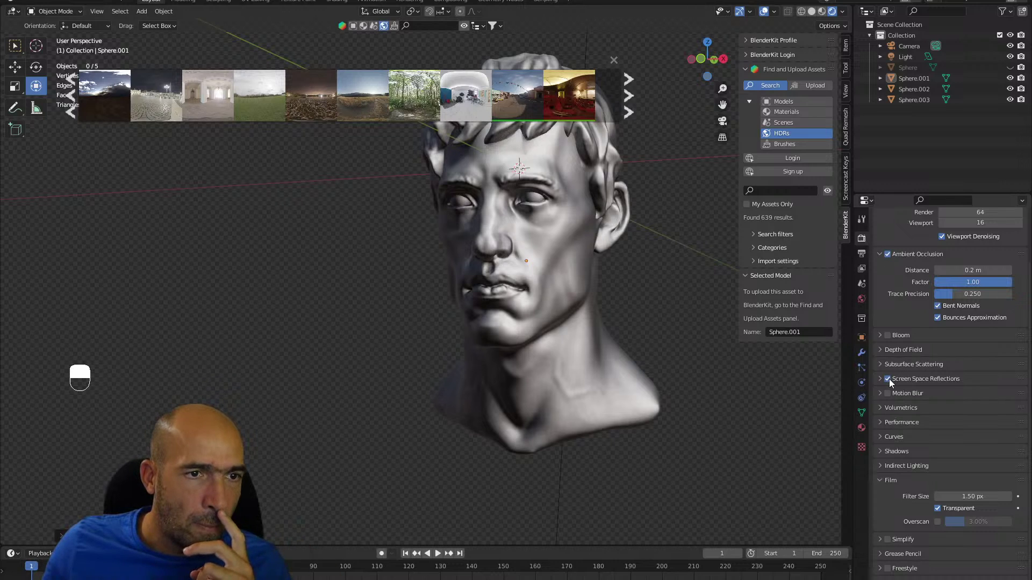
pyautogui.click(882, 379)
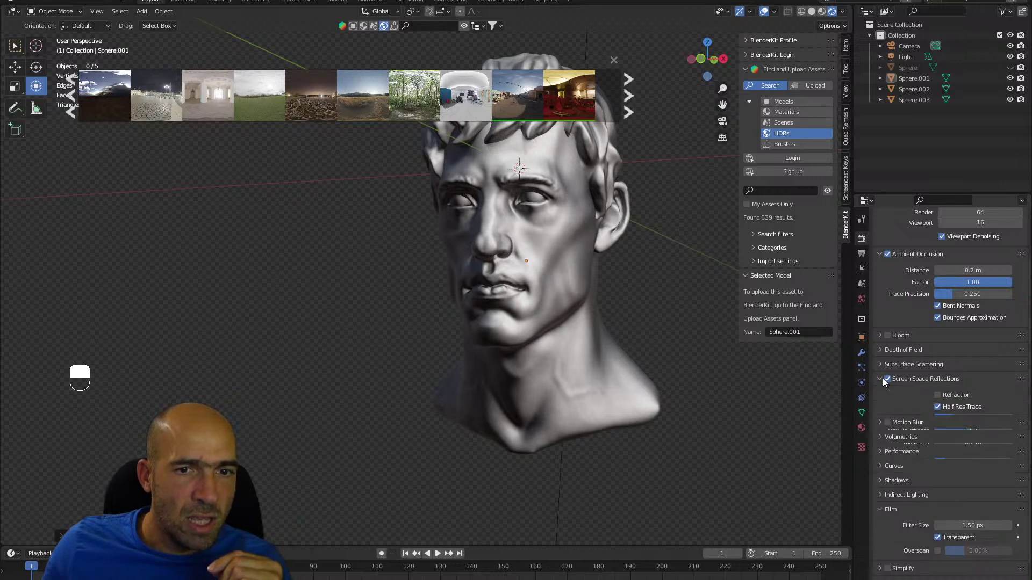
pyautogui.click(937, 396)
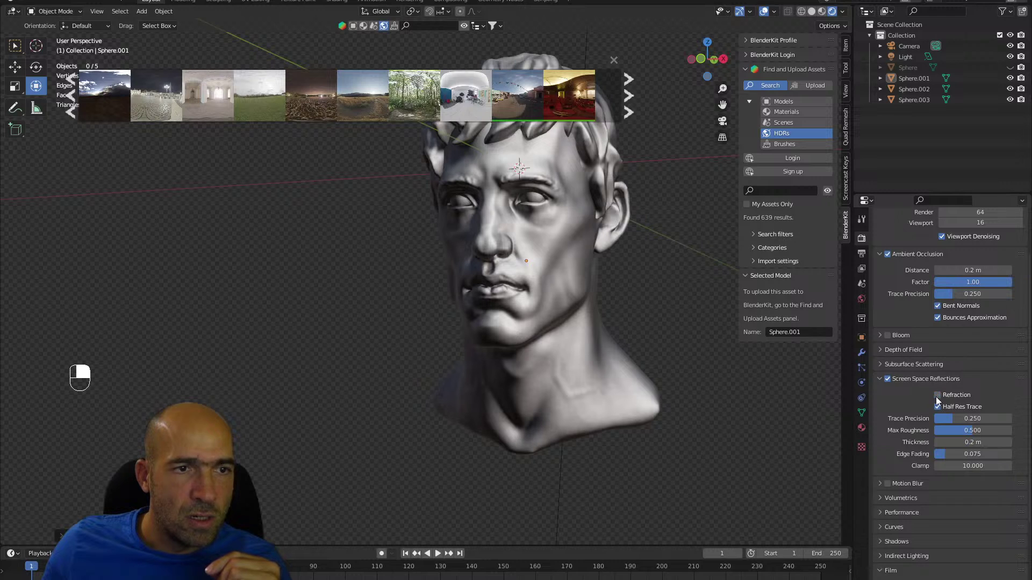
pyautogui.click(888, 379)
pyautogui.click(887, 378)
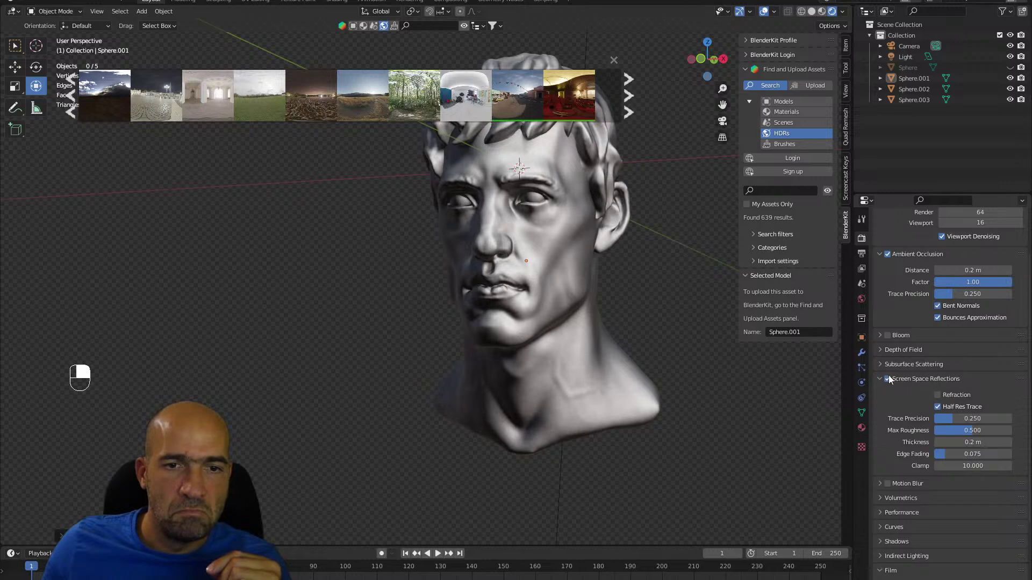
pyautogui.click(887, 379)
pyautogui.click(887, 379)
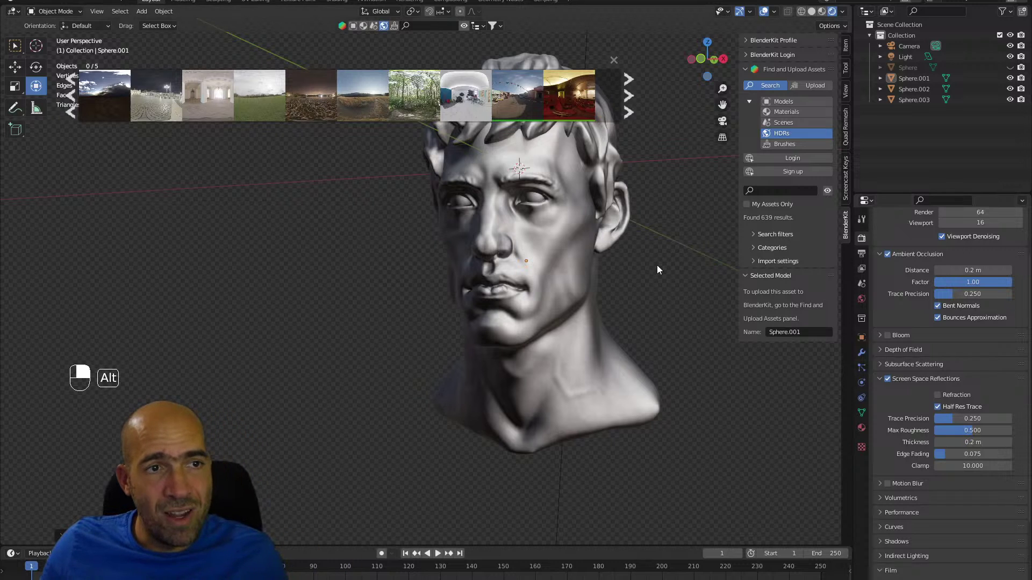
# Select the area light above the bust and set its size to 0.24 m.
pyautogui.moveTo(657, 266)
pyautogui.keyDown('alt'); pyautogui.mouseDown()
pyautogui.moveTo(666, 262)
pyautogui.moveTo(666, 275)
pyautogui.moveTo(643, 281)
pyautogui.mouseUp(); pyautogui.keyUp('alt')
pyautogui.keyDown('alt'); pyautogui.keyDown('shift'); pyautogui.moveTo(642, 278); pyautogui.dragTo(650, 259); pyautogui.keyUp('shift'); pyautogui.keyUp('alt')
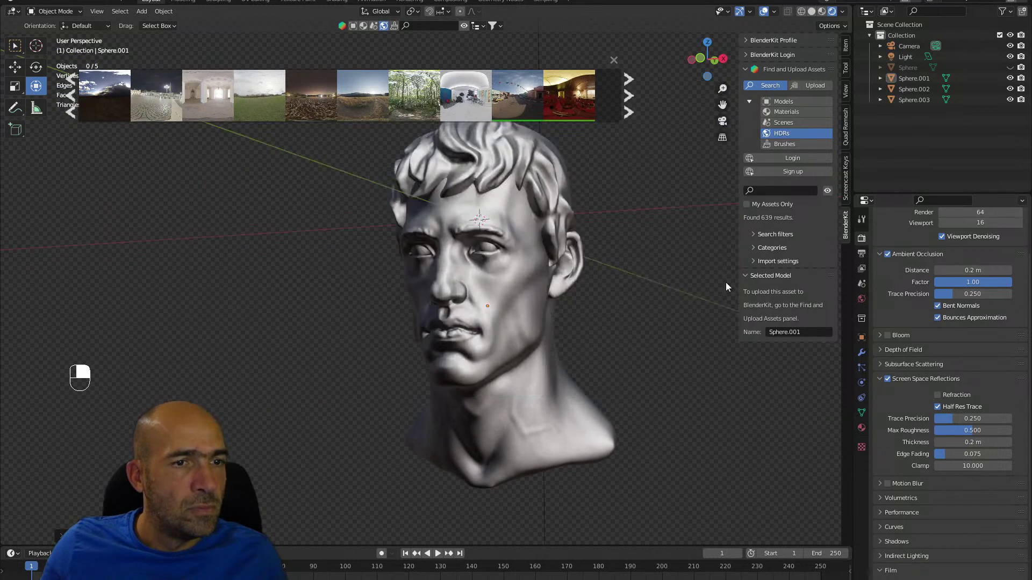
pyautogui.scroll(-8, 550, 295)
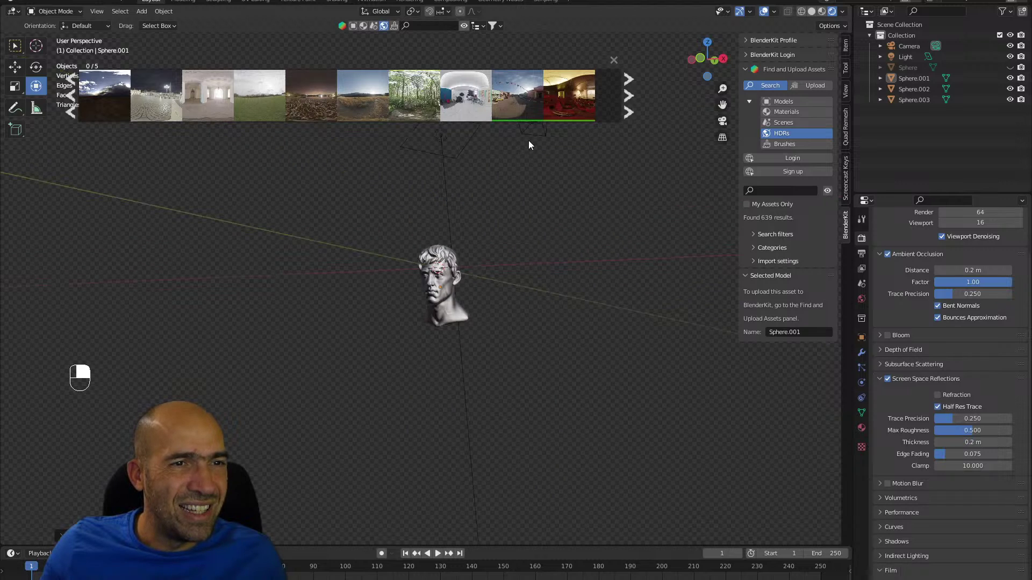
pyautogui.click(454, 138)
pyautogui.scroll(7, 553, 209)
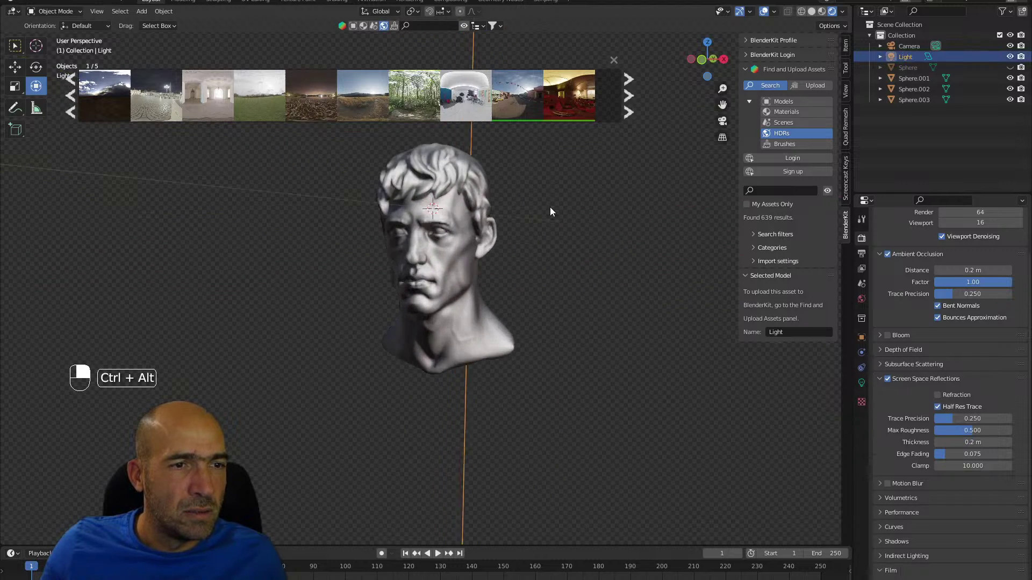
pyautogui.moveTo(560, 212); pyautogui.dragTo(569, 225, button='middle')
pyautogui.click(861, 383)
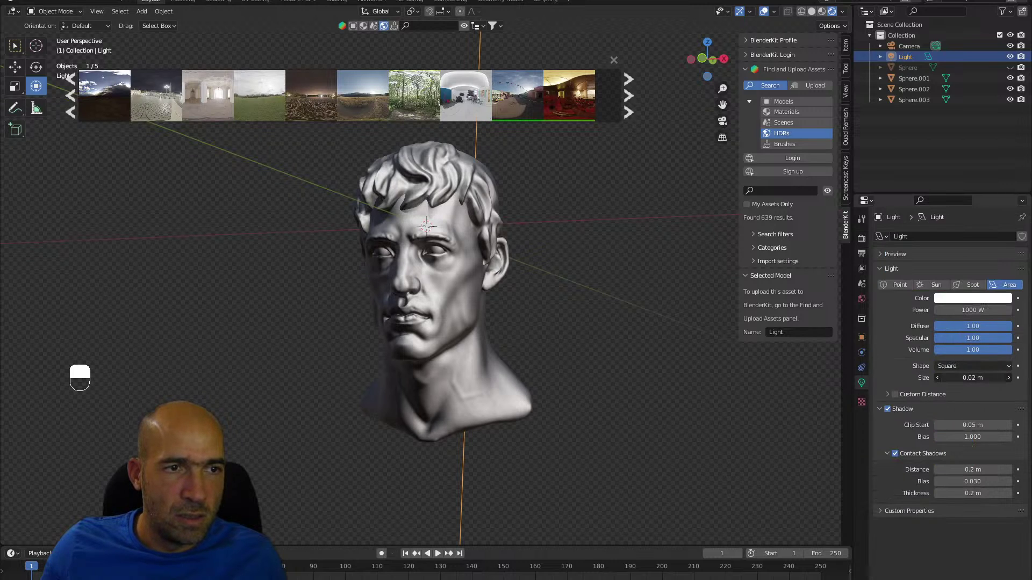
pyautogui.moveTo(973, 378); pyautogui.dragTo(982, 378)
pyautogui.moveTo(655, 352); pyautogui.dragTo(668, 348, button='middle')
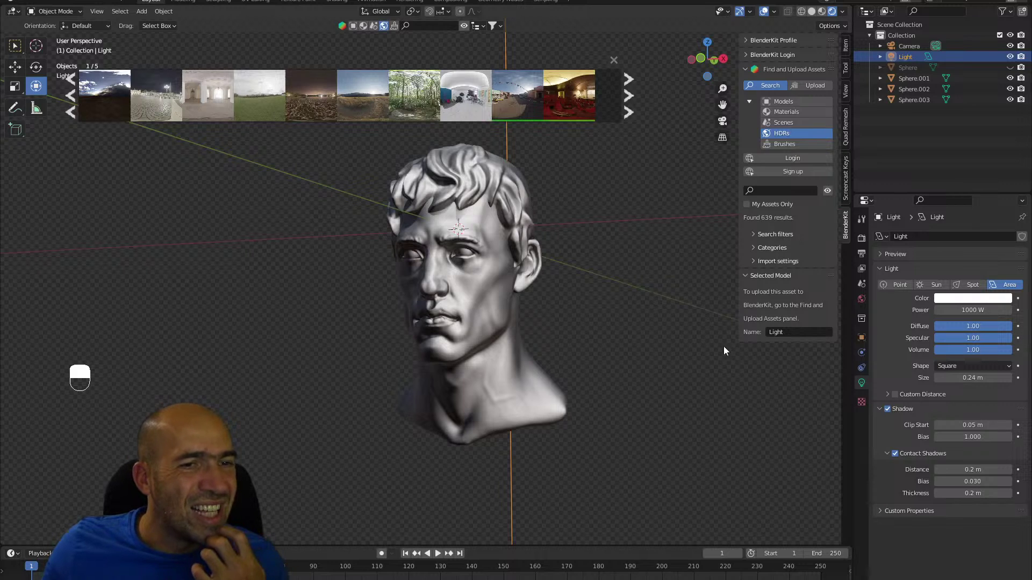
# Set the Pretville Street world background strength to 0.2, testing the bust with strength 0 along the way.
pyautogui.click(860, 300)
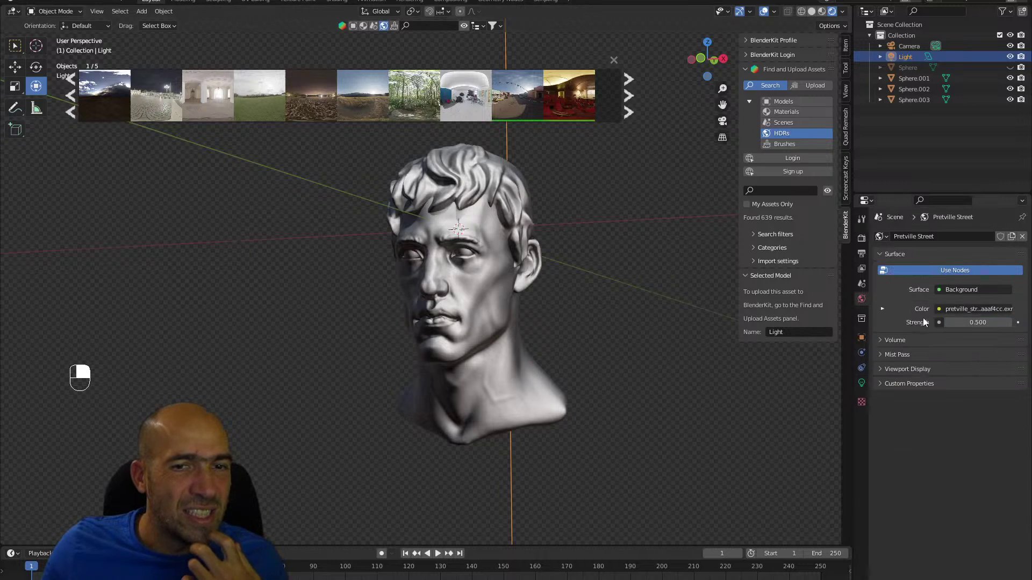
pyautogui.click(949, 323)
pyautogui.click(949, 323)
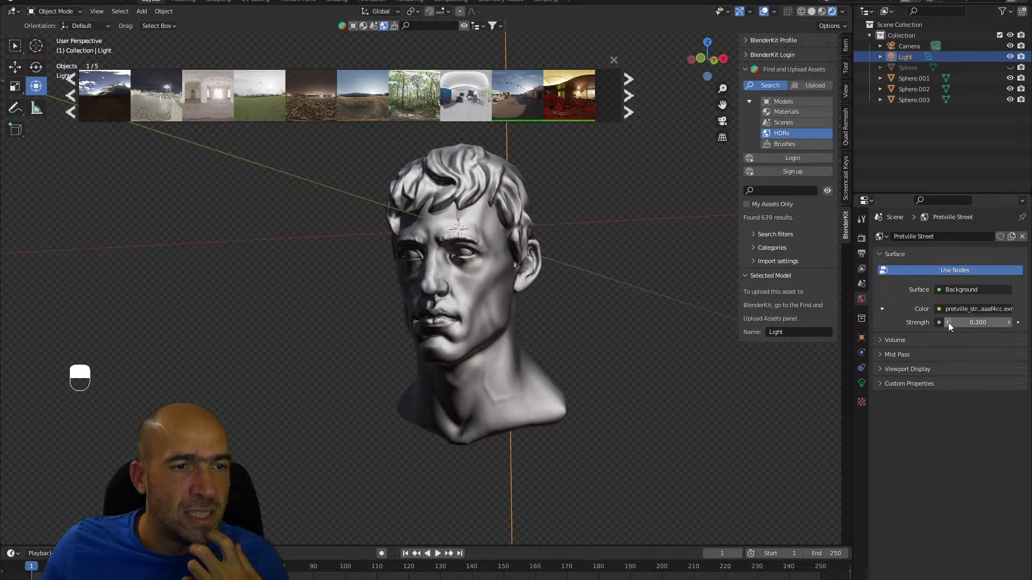
pyautogui.click(948, 323)
pyautogui.click(949, 323)
pyautogui.click(948, 323)
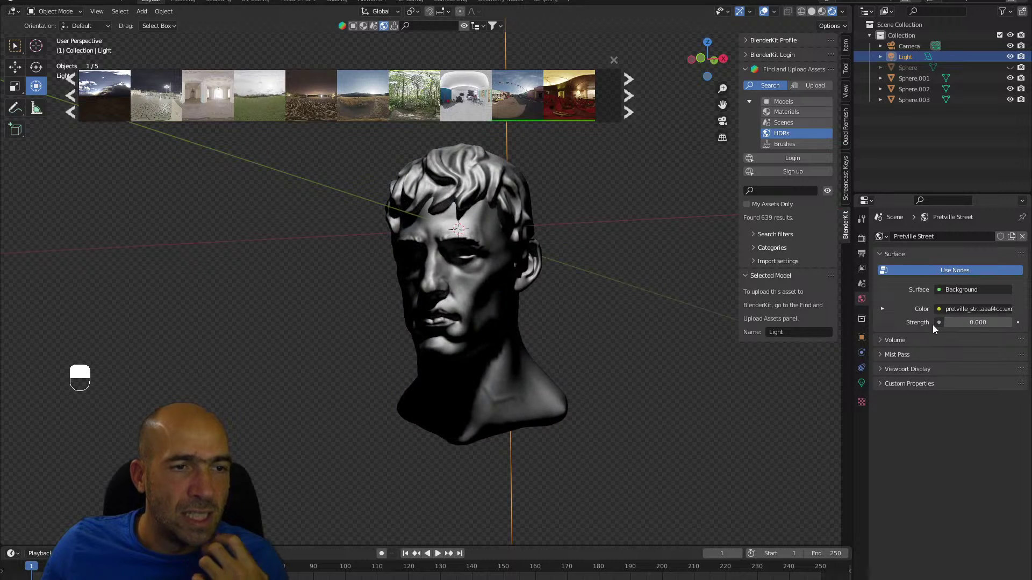
pyautogui.click(1006, 322)
pyautogui.click(1006, 323)
# Duplicate the area light, place the copy beside the original above the head, and tilt it toward the bust.
pyautogui.keyDown('alt'); pyautogui.moveTo(618, 309); pyautogui.dragTo(594, 320); pyautogui.keyUp('alt')
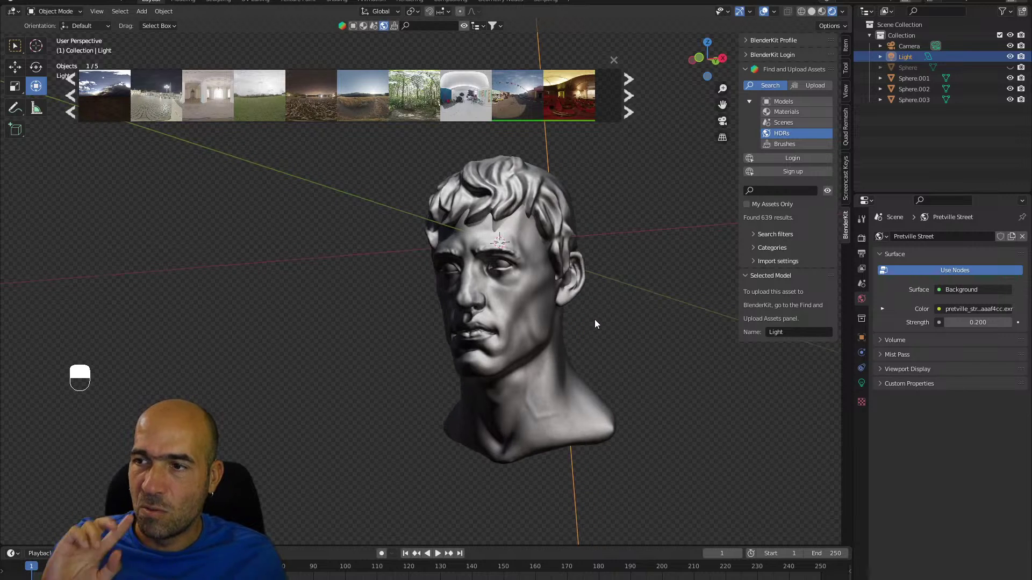
pyautogui.scroll(-8, 558, 247)
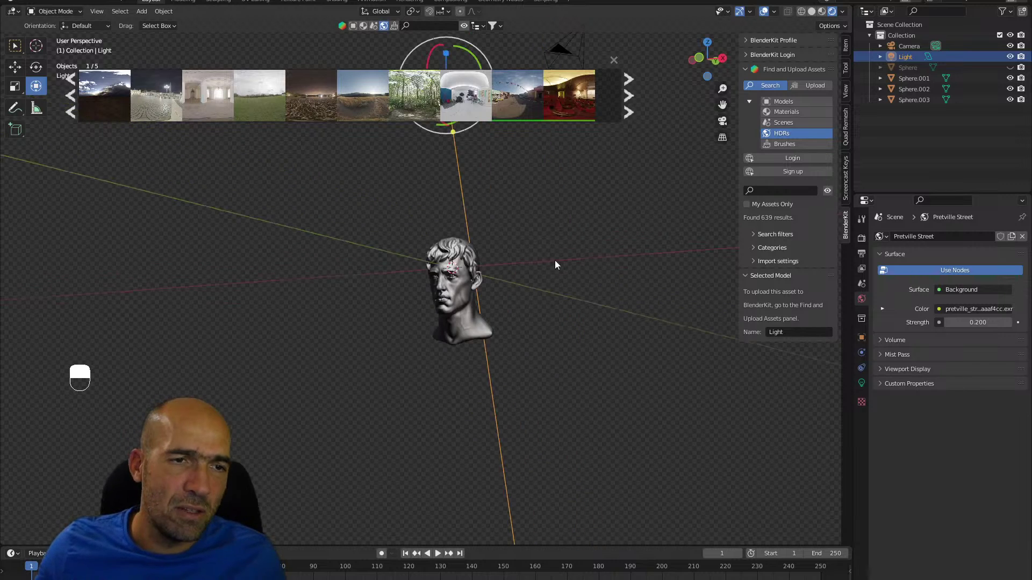
pyautogui.moveTo(556, 253)
pyautogui.keyDown('alt'); pyautogui.keyDown('shift'); pyautogui.mouseDown()
pyautogui.moveTo(558, 215)
pyautogui.moveTo(574, 267)
pyautogui.moveTo(603, 258)
pyautogui.moveTo(583, 260)
pyautogui.moveTo(546, 237)
pyautogui.mouseUp(); pyautogui.keyUp('shift'); pyautogui.keyUp('alt')
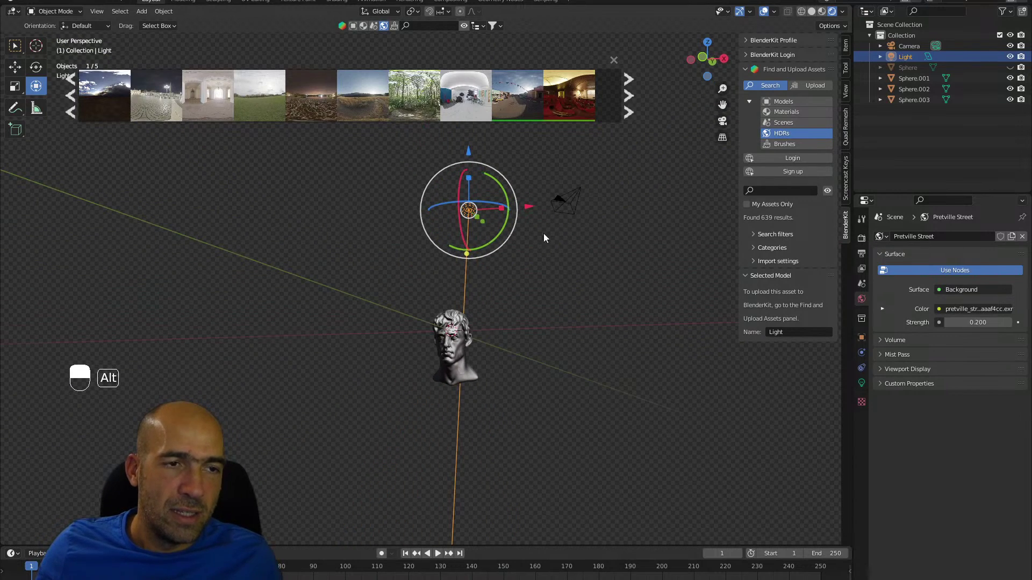
pyautogui.hotkey('shift', 'd')
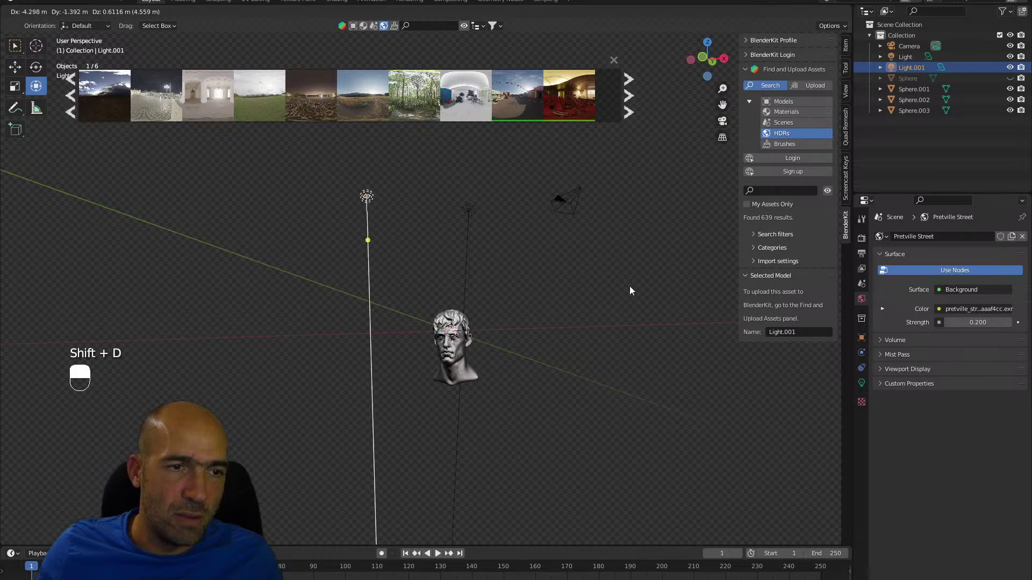
pyautogui.click(455, 233)
pyautogui.moveTo(390, 176); pyautogui.dragTo(348, 177)
# Set the duplicated area light's power to 564.5 W and tint its color a pale pink.
pyautogui.keyDown('alt'); pyautogui.moveTo(532, 259); pyautogui.dragTo(607, 287); pyautogui.keyUp('alt')
pyautogui.keyDown('ctrl'); pyautogui.keyDown('alt'); pyautogui.moveTo(607, 287); pyautogui.dragTo(596, 235); pyautogui.keyUp('alt'); pyautogui.keyUp('ctrl')
pyautogui.keyDown('alt'); pyautogui.moveTo(596, 235); pyautogui.dragTo(597, 241); pyautogui.keyUp('alt')
pyautogui.click(861, 382)
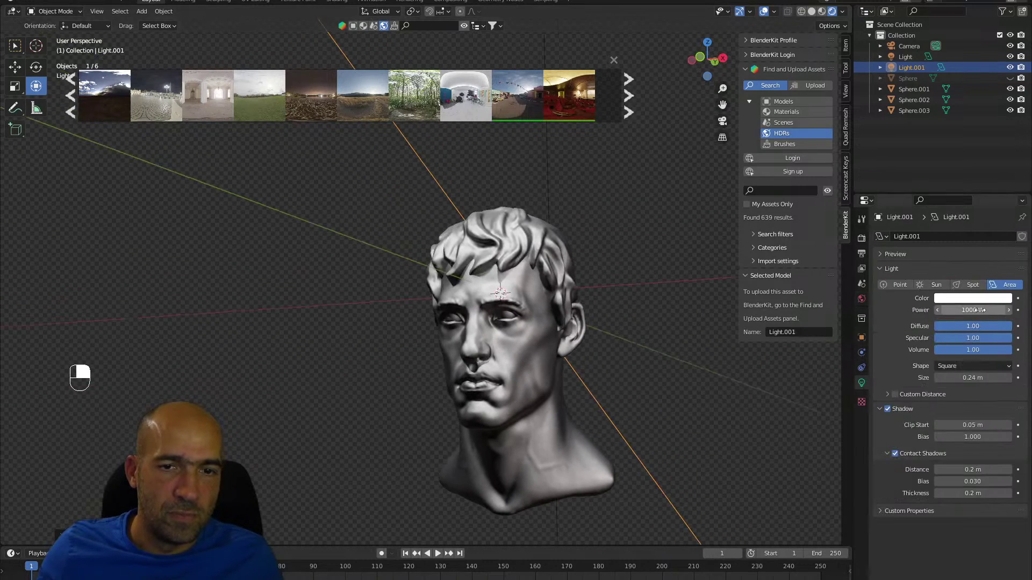
pyautogui.moveTo(978, 310); pyautogui.dragTo(957, 310)
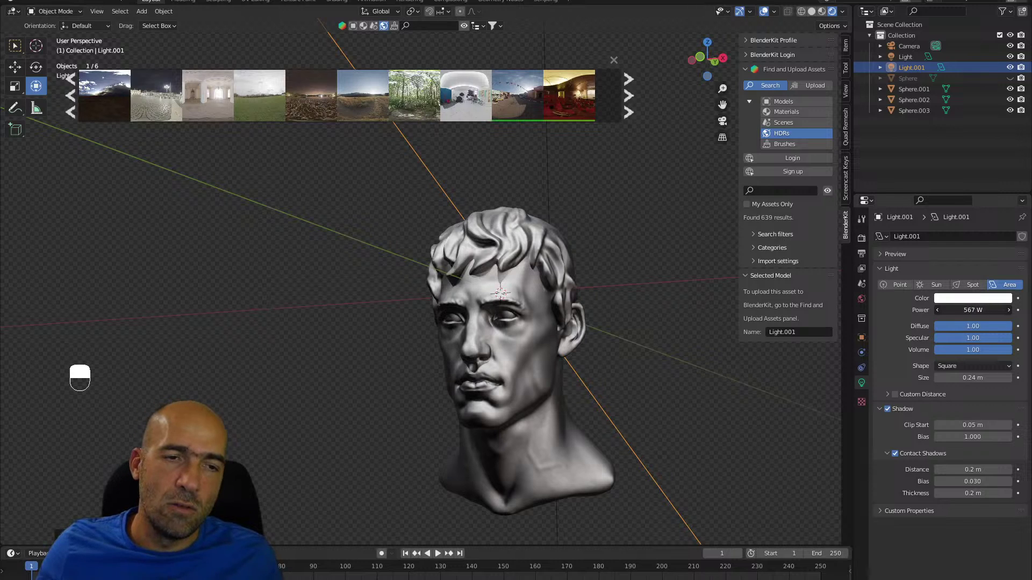
pyautogui.click(973, 298)
pyautogui.moveTo(956, 191); pyautogui.dragTo(954, 200)
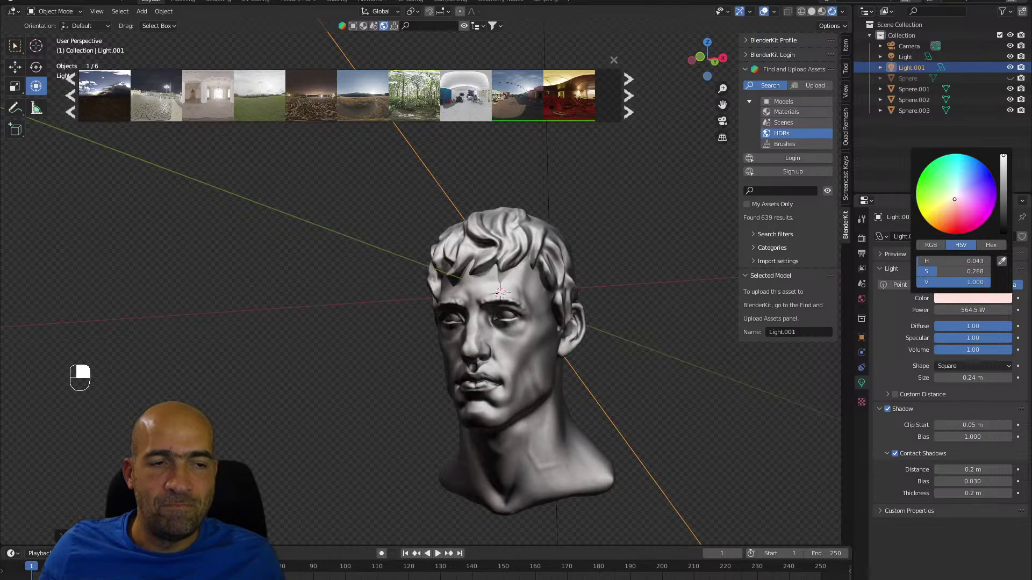
pyautogui.click(714, 379)
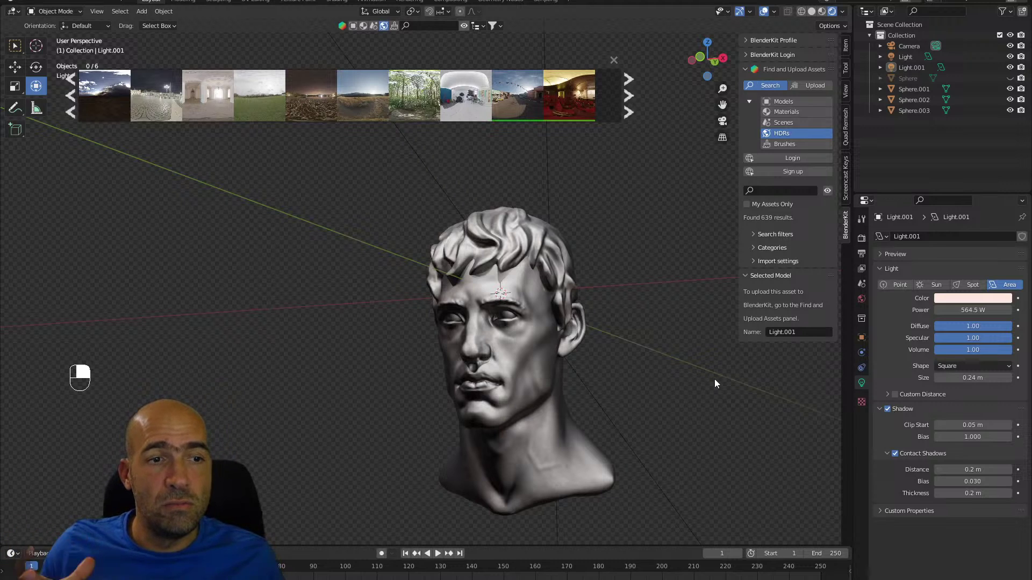
# Close the BlenderKit asset bar and examine the two-light shading on the bust's face from several angles.
pyautogui.hotkey('ctrl', 'alt')
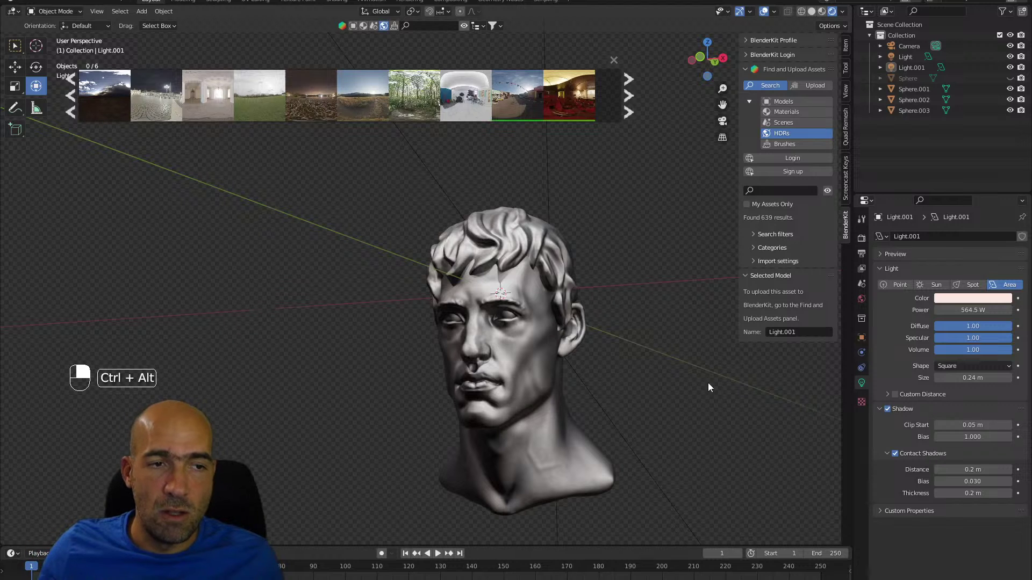
pyautogui.keyDown('ctrl'); pyautogui.keyDown('alt'); pyautogui.moveTo(708, 382); pyautogui.dragTo(688, 284); pyautogui.keyUp('alt'); pyautogui.keyUp('ctrl')
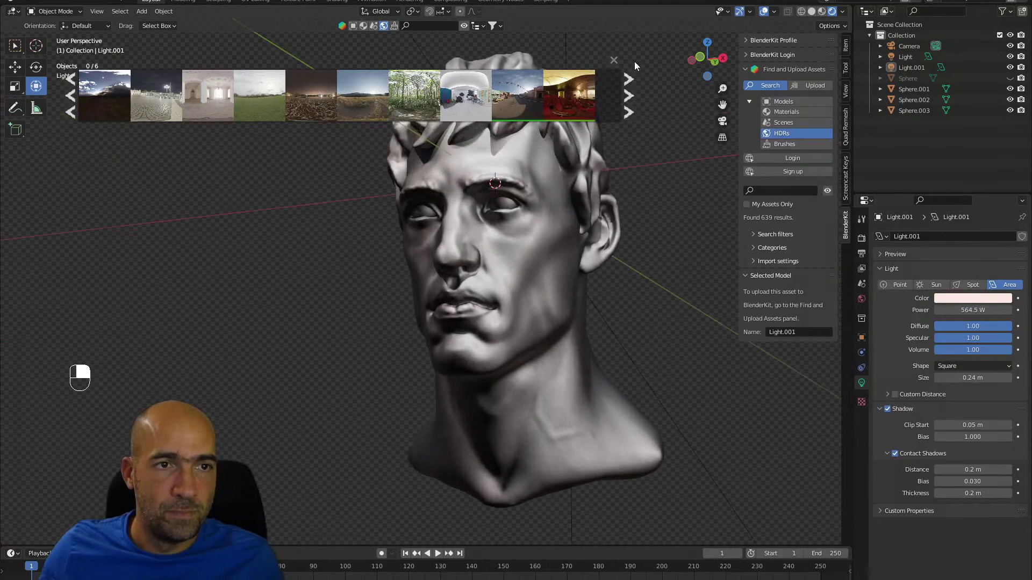
pyautogui.click(616, 61)
pyautogui.keyDown('alt'); pyautogui.keyDown('shift'); pyautogui.moveTo(621, 117); pyautogui.dragTo(615, 143); pyautogui.keyUp('shift'); pyautogui.keyUp('alt')
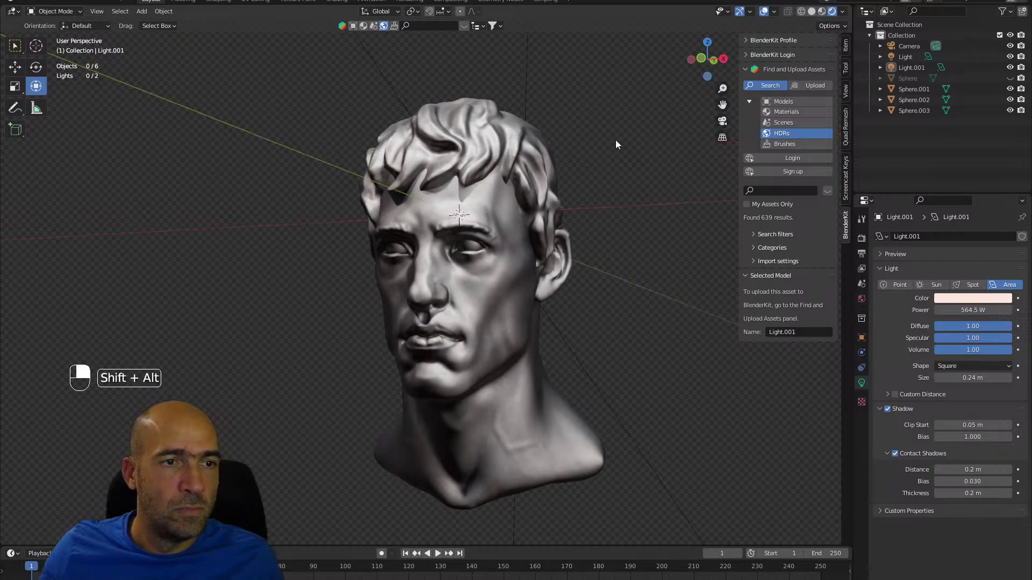
pyautogui.click(494, 198)
pyautogui.keyDown('alt'); pyautogui.moveTo(597, 200); pyautogui.dragTo(618, 194); pyautogui.keyUp('alt')
pyautogui.click(621, 196)
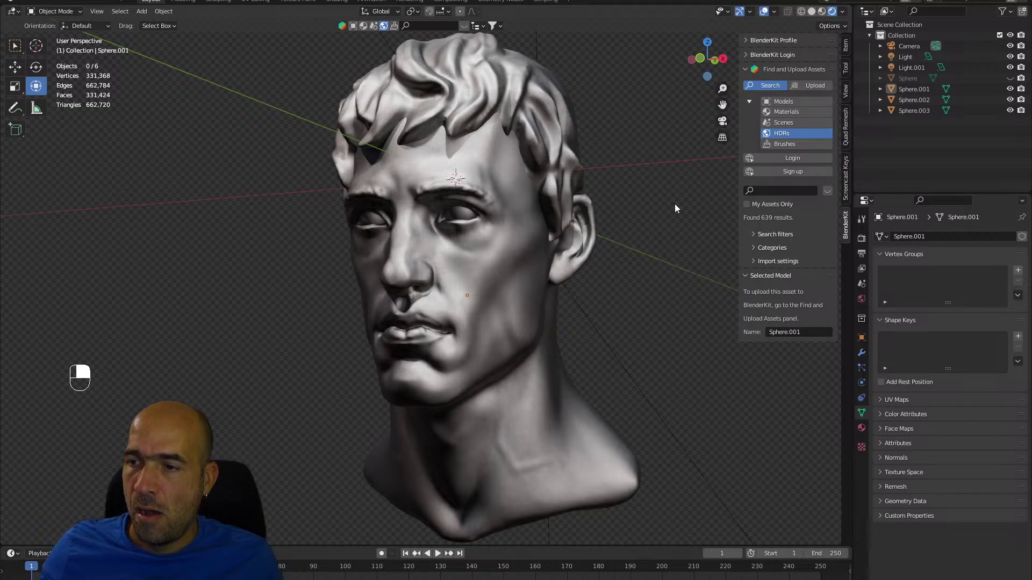
pyautogui.keyDown('alt'); pyautogui.moveTo(670, 216); pyautogui.dragTo(676, 220); pyautogui.keyUp('alt')
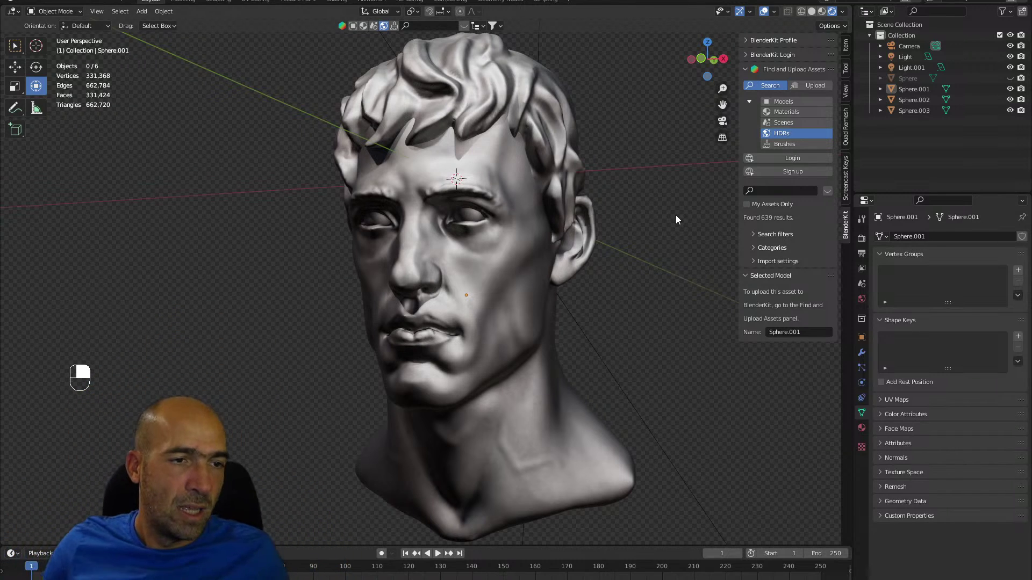
pyautogui.moveTo(638, 324)
pyautogui.keyDown('alt'); pyautogui.mouseDown()
pyautogui.moveTo(677, 322)
pyautogui.moveTo(628, 319)
pyautogui.mouseUp(); pyautogui.keyUp('alt')
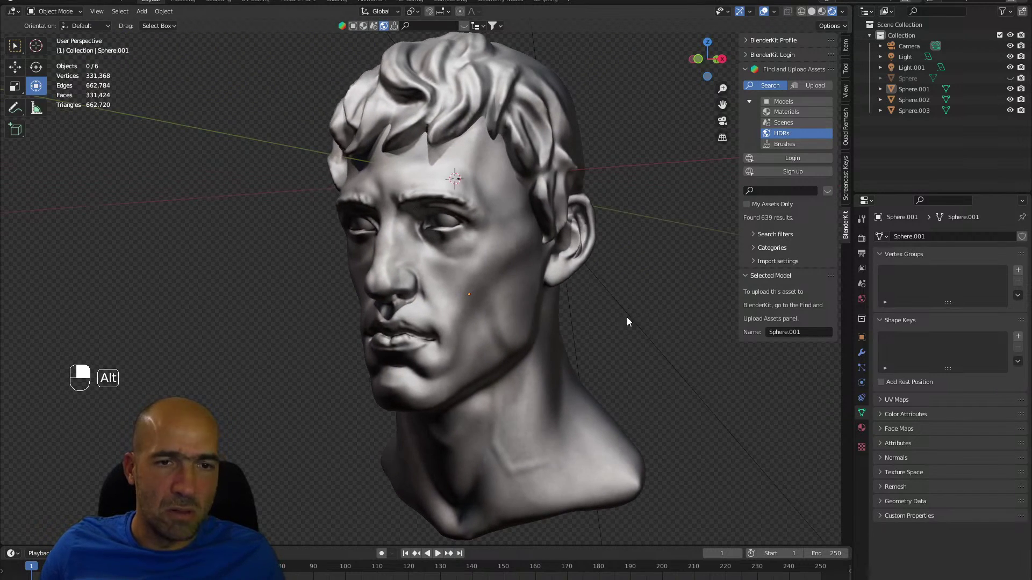
# Set the Pretville Street world background strength to 0.5, comparing the bust at values between 0 and 0.7.
pyautogui.click(862, 300)
pyautogui.moveTo(980, 323); pyautogui.dragTo(915, 329)
pyautogui.moveTo(688, 343)
pyautogui.keyDown('alt'); pyautogui.mouseDown()
pyautogui.moveTo(673, 333)
pyautogui.moveTo(658, 343)
pyautogui.moveTo(582, 296)
pyautogui.mouseUp(); pyautogui.keyUp('alt')
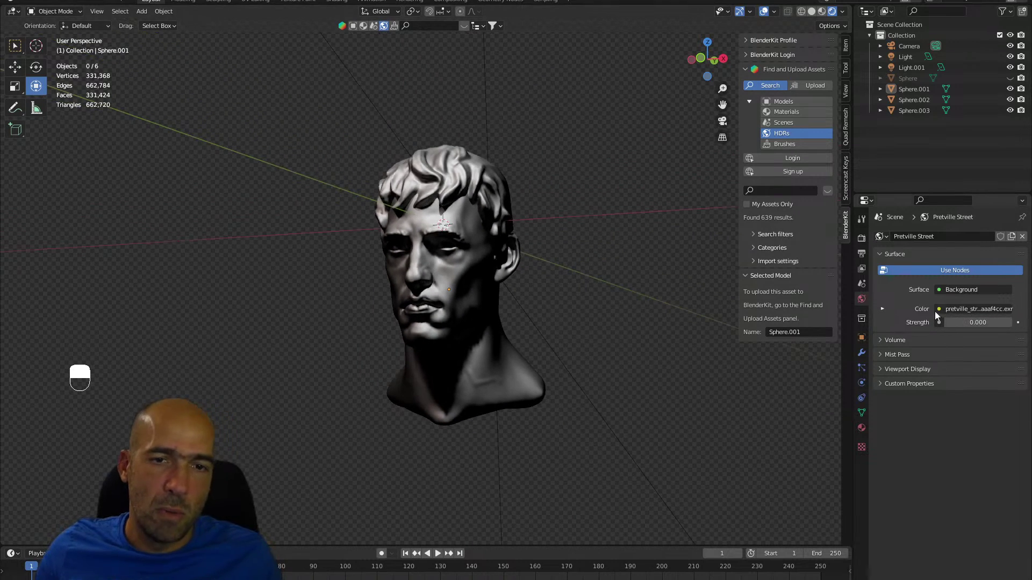
pyautogui.click(1009, 323)
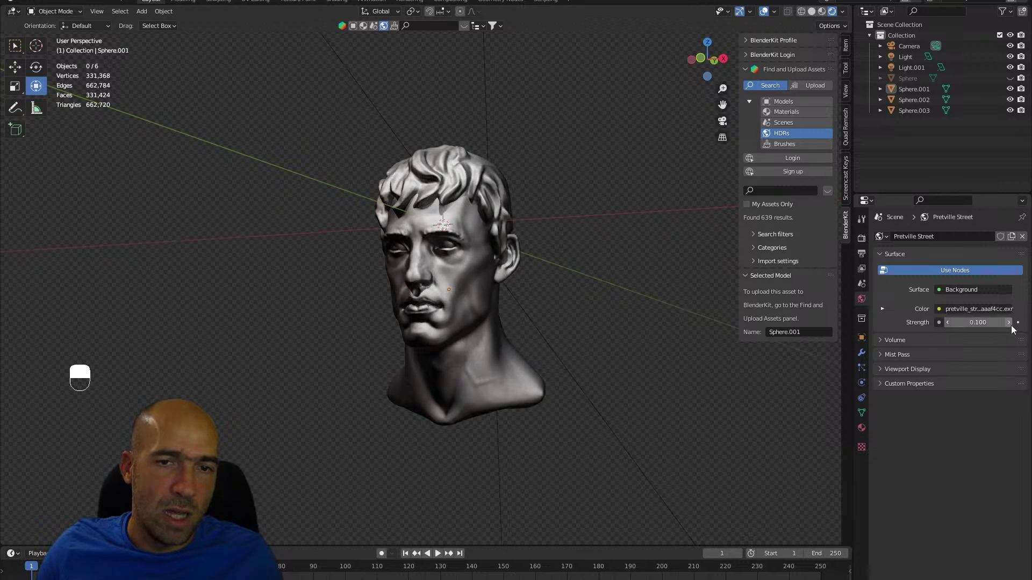
pyautogui.click(1009, 322)
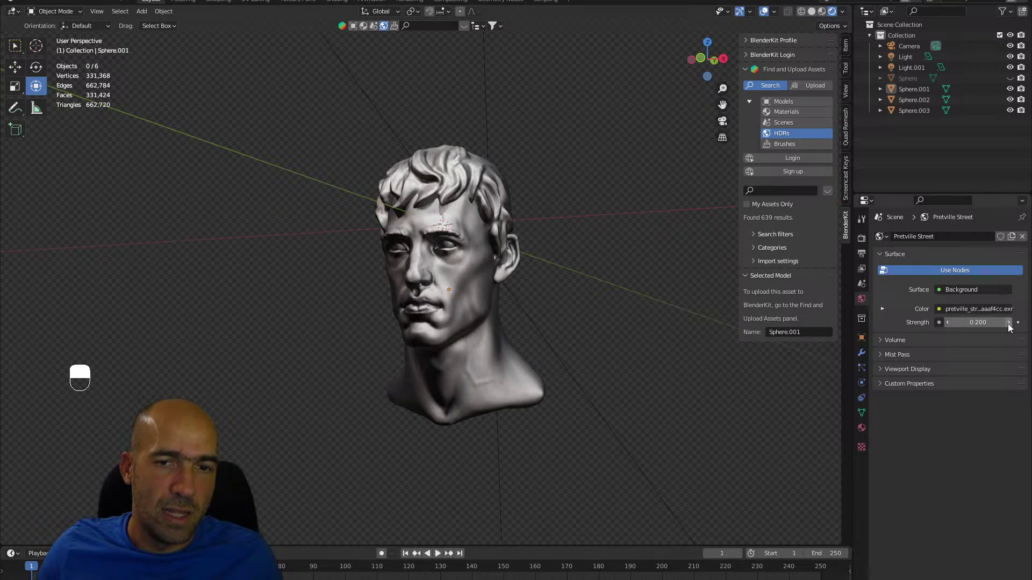
pyautogui.click(1009, 323)
pyautogui.click(1009, 322)
pyautogui.click(1009, 322)
pyautogui.click(1009, 323)
pyautogui.click(1009, 323)
pyautogui.moveTo(698, 373)
pyautogui.keyDown('alt'); pyautogui.mouseDown()
pyautogui.moveTo(775, 369)
pyautogui.moveTo(694, 377)
pyautogui.moveTo(683, 359)
pyautogui.mouseUp(); pyautogui.keyUp('alt')
pyautogui.click(950, 323)
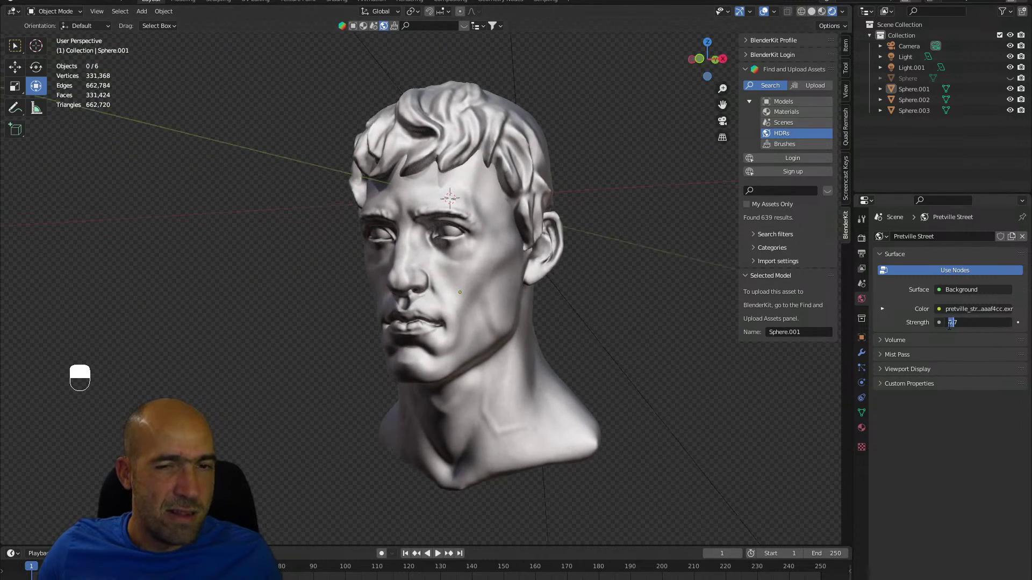
pyautogui.rightClick(951, 323)
pyautogui.click(940, 354)
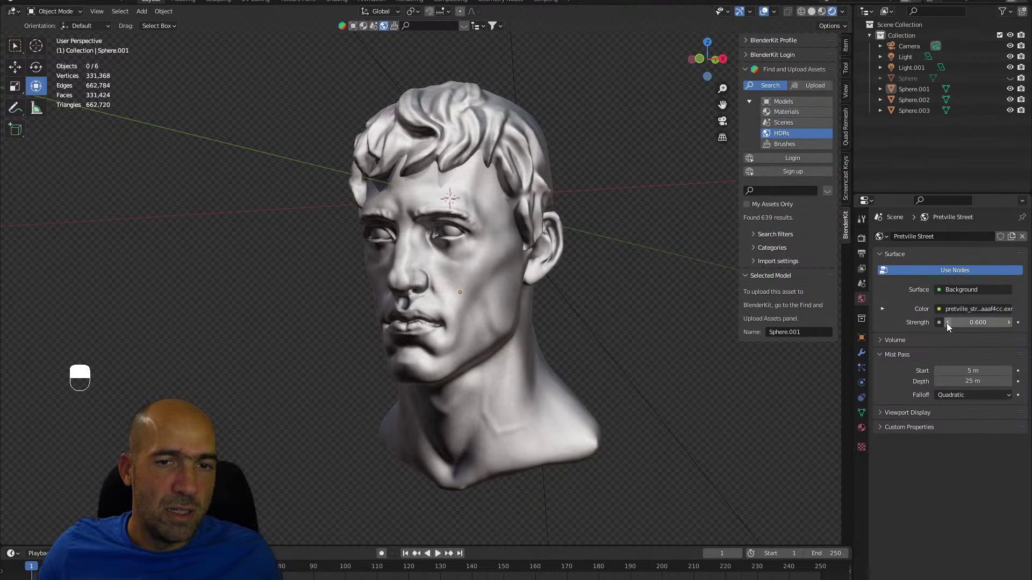
pyautogui.doubleClick(947, 322)
# Search the BlenderKit HDR library for "f".
pyautogui.click(828, 198)
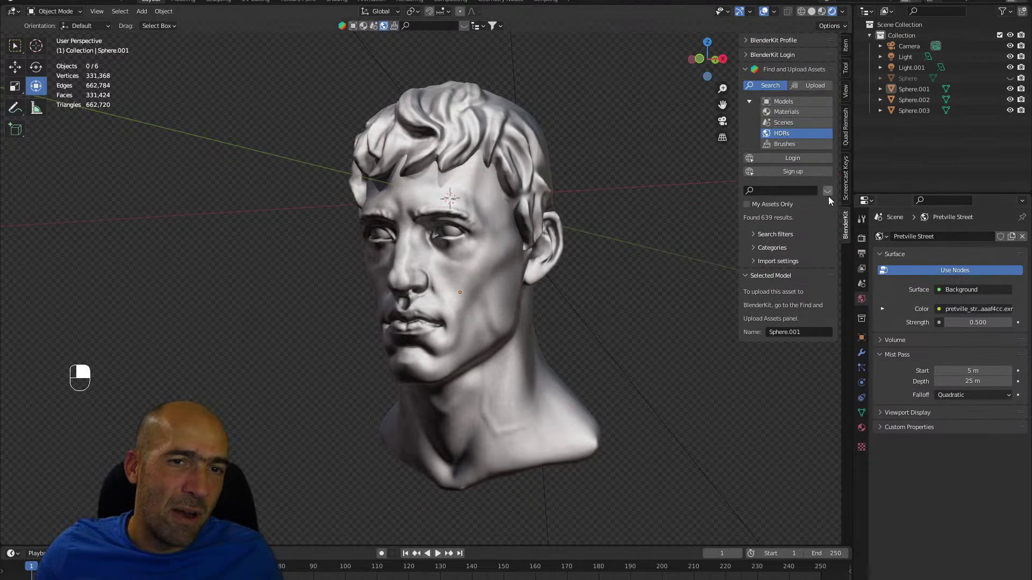
pyautogui.click(793, 125)
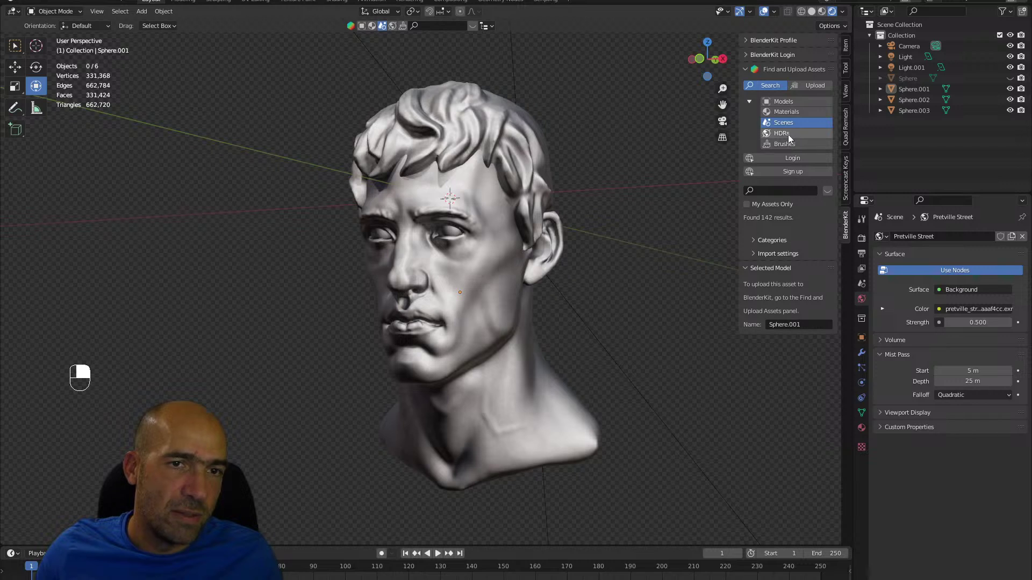
pyautogui.click(786, 134)
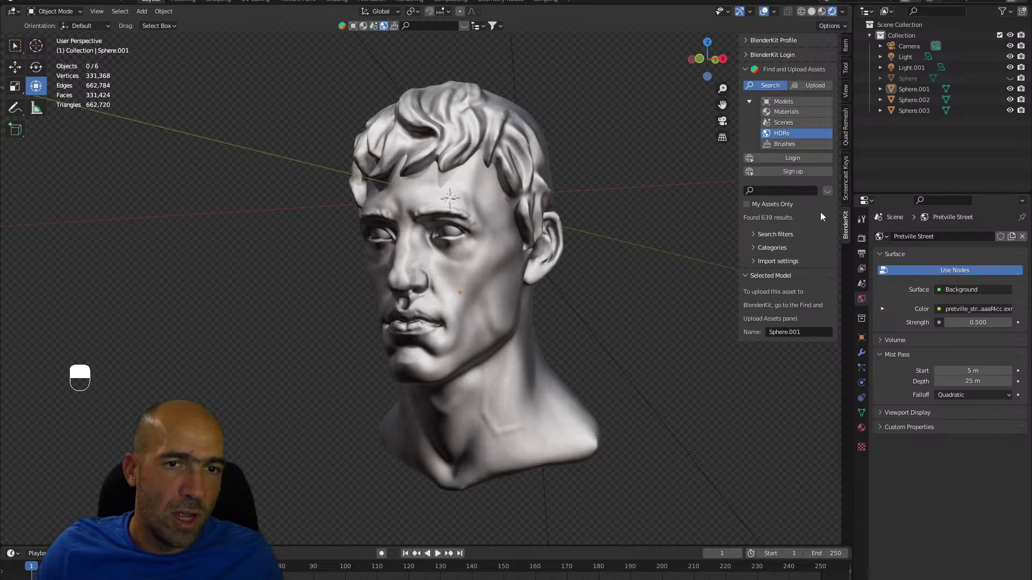
pyautogui.click(790, 123)
pyautogui.click(786, 133)
pyautogui.click(799, 191)
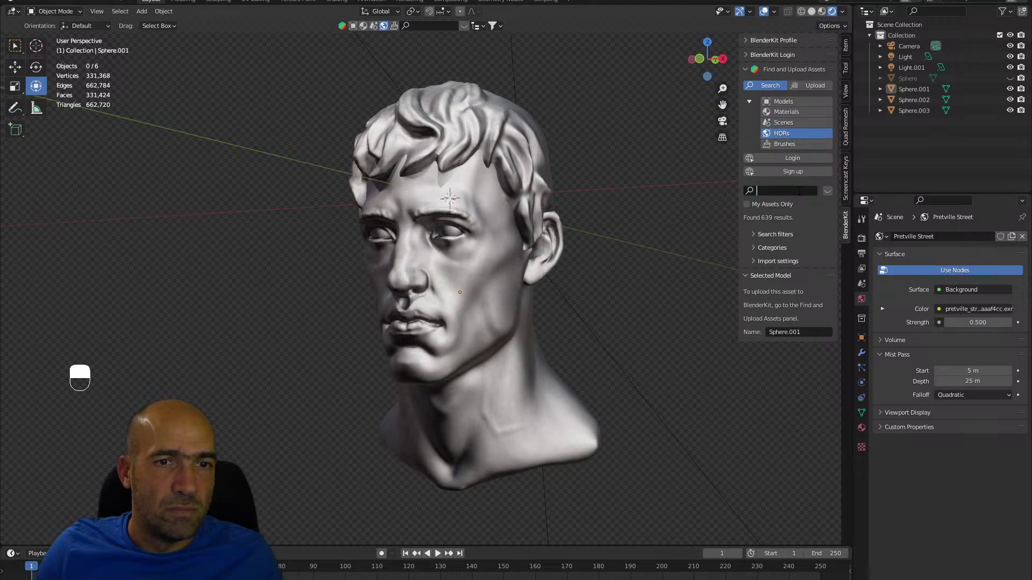
pyautogui.write('f')
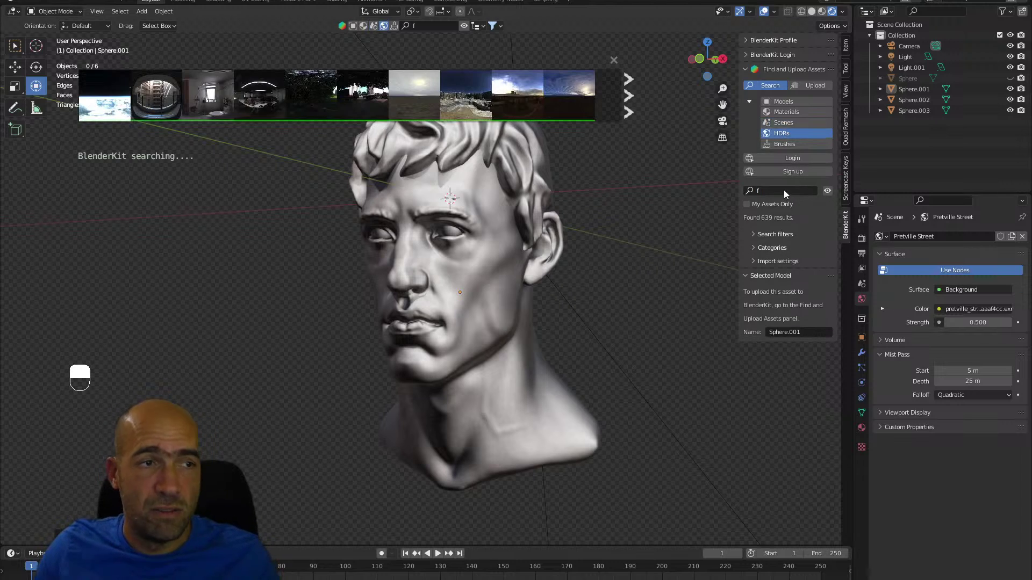
# Download the Peppermint Powerplant 2 HDR at 2048 resolution and apply it as the world environment.
pyautogui.click(629, 96)
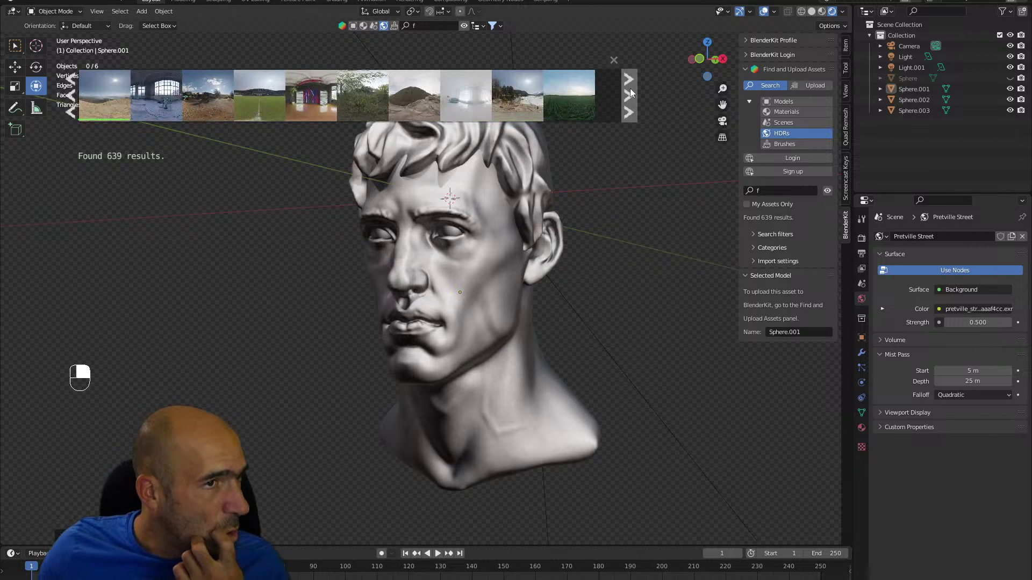
pyautogui.moveTo(168, 94)
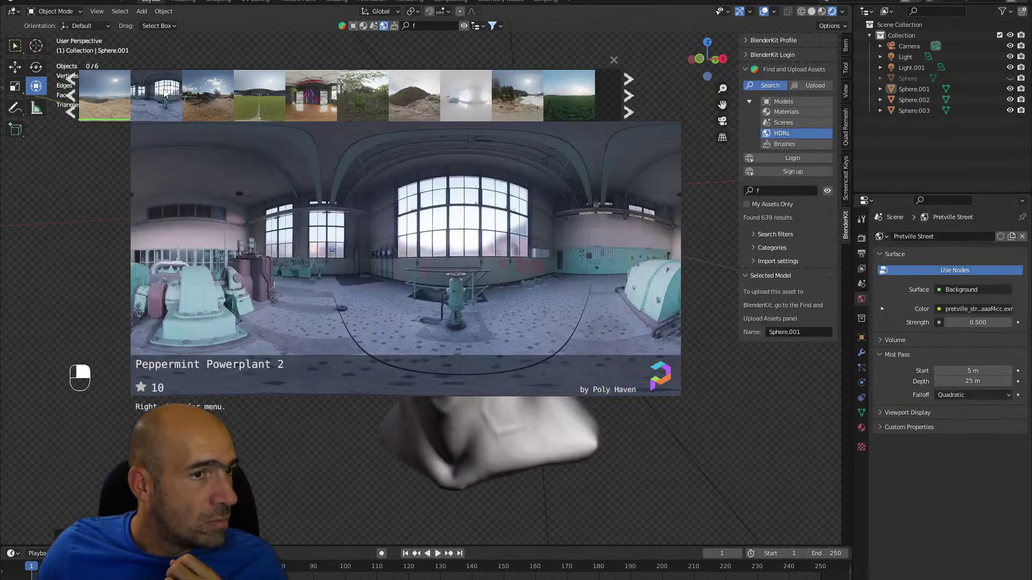
pyautogui.moveTo(165, 94); pyautogui.dragTo(227, 270)
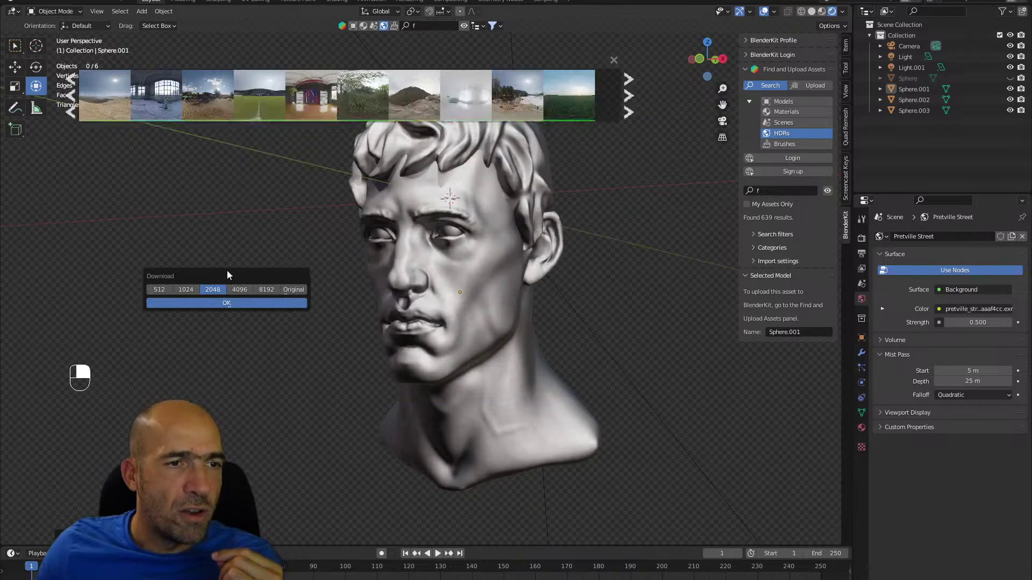
pyautogui.click(211, 302)
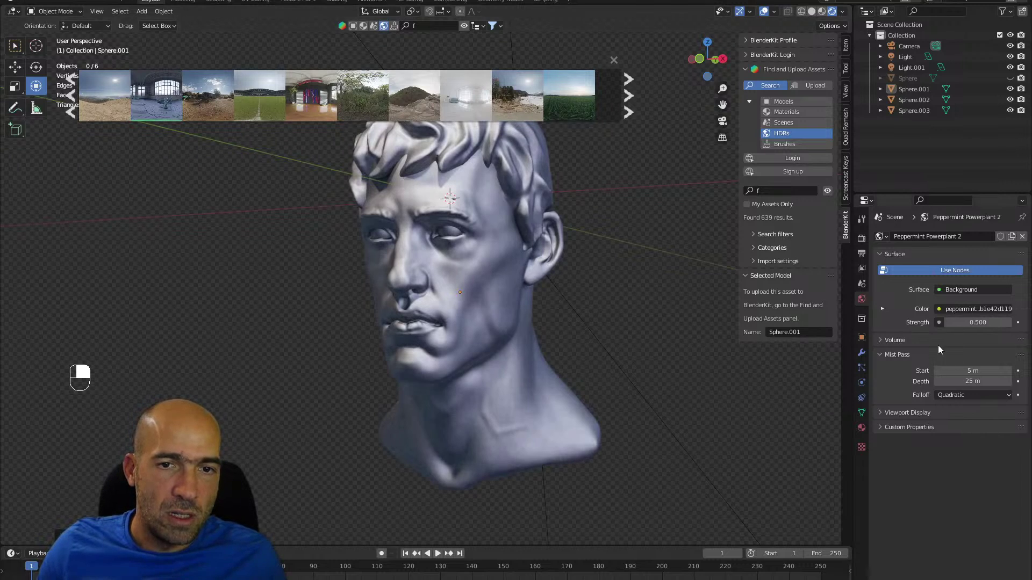
# Lower the Peppermint Powerplant 2 background strength to 0.3 and close the BlenderKit asset bar.
pyautogui.click(948, 324)
pyautogui.click(948, 324)
pyautogui.keyDown('alt'); pyautogui.moveTo(601, 338); pyautogui.dragTo(607, 330); pyautogui.keyUp('alt')
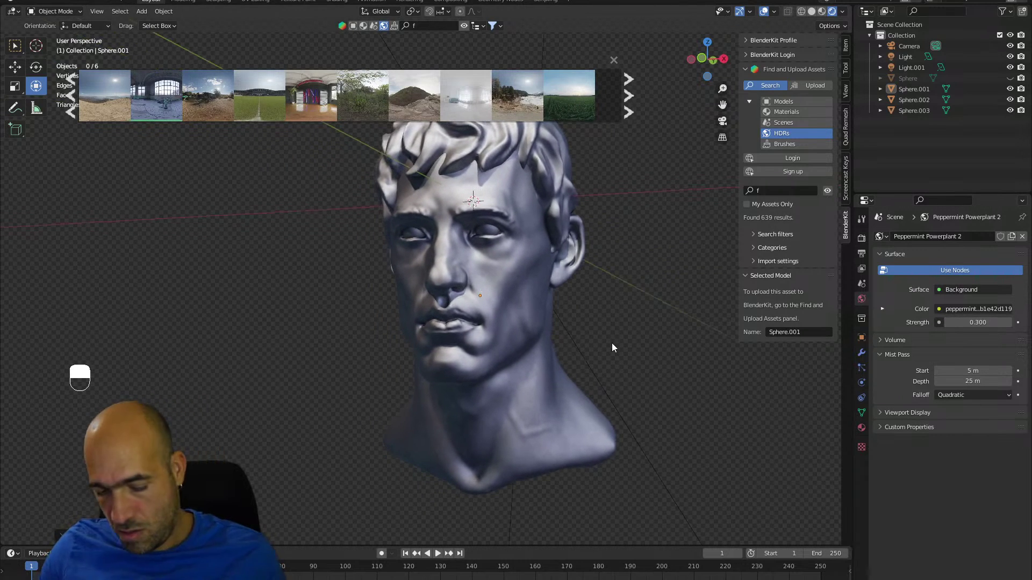
pyautogui.click(614, 60)
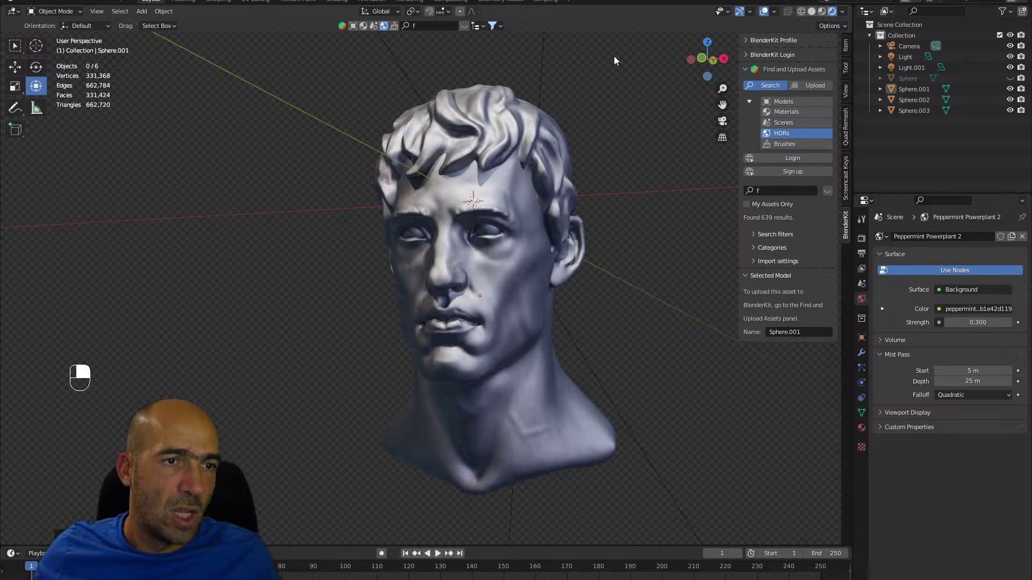
# Turn on the screen annotation overlay and clear its old drawings.
pyautogui.hotkey('shift', 'ctrl', '3')
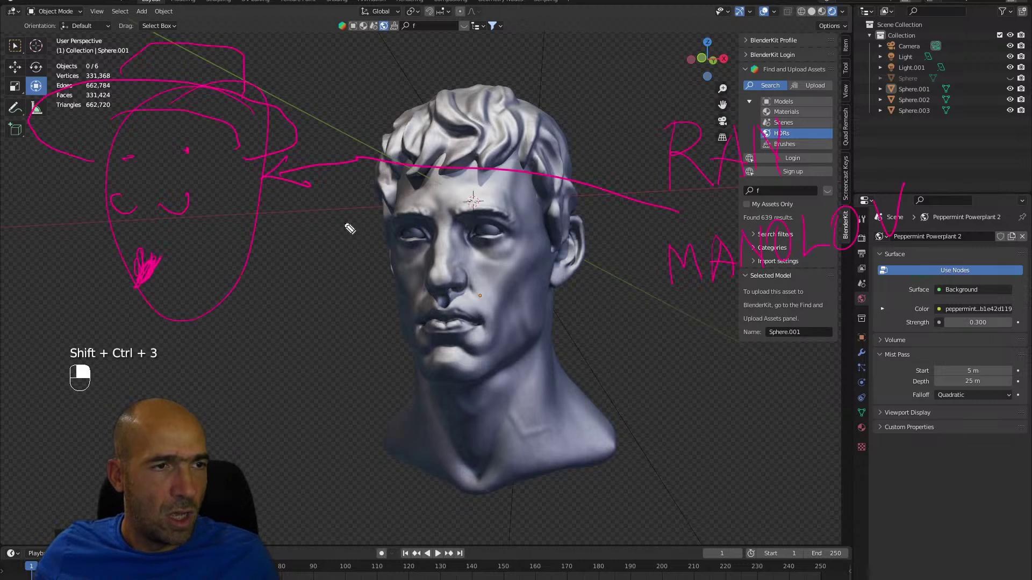
pyautogui.hotkey('shift', 'ctrl', '1')
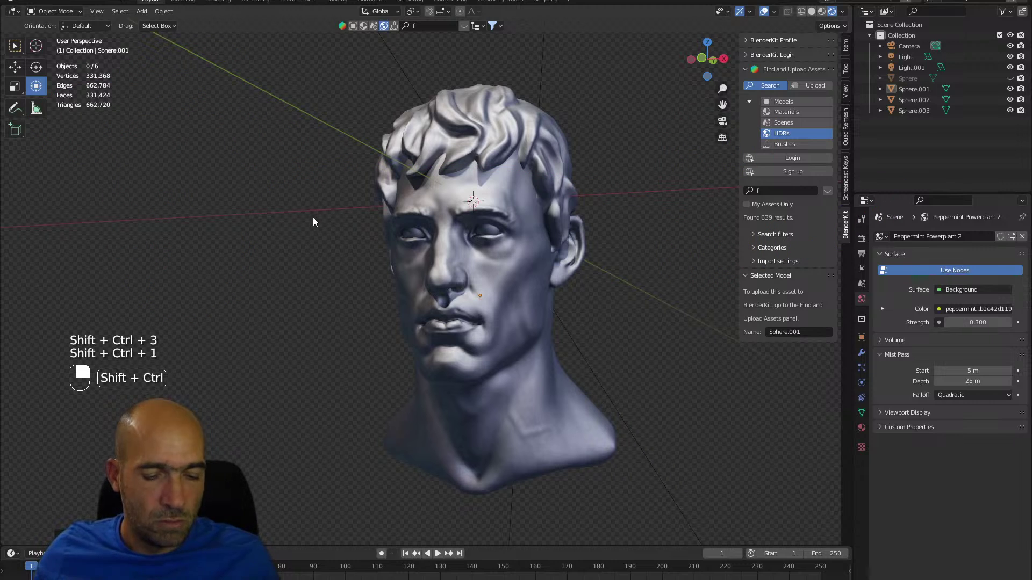
pyautogui.hotkey('shift', 'ctrl', '3')
pyautogui.hotkey('shift', 'ctrl', '7')
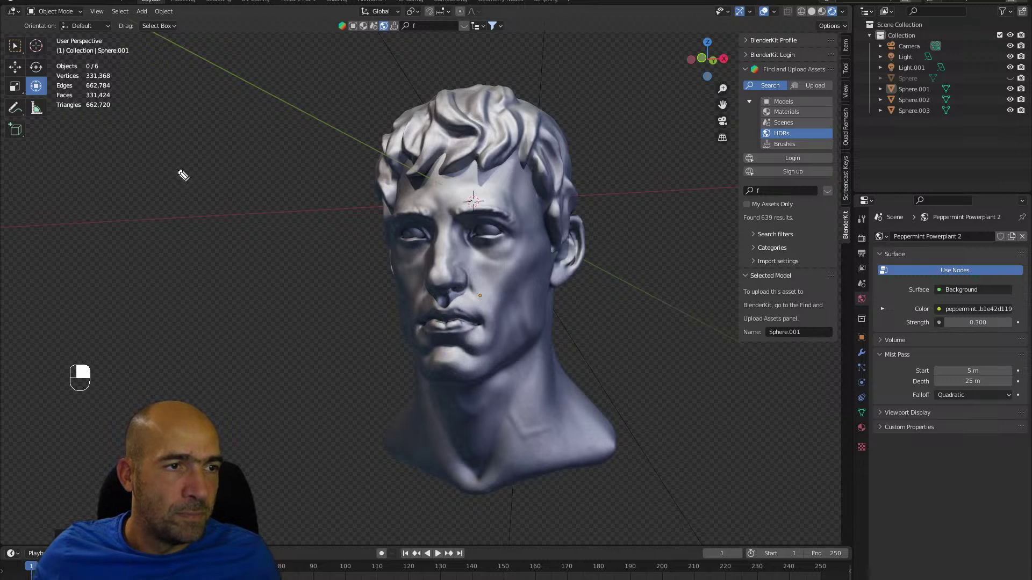
# Sketch a front-view head in magenta beside the bust, with ears, skull, eyes, nose, mouth and neck lines.
pyautogui.moveTo(183, 175)
pyautogui.mouseDown()
pyautogui.moveTo(166, 194)
pyautogui.moveTo(180, 221)
pyautogui.moveTo(202, 258)
pyautogui.moveTo(240, 272)
pyautogui.moveTo(269, 240)
pyautogui.moveTo(287, 161)
pyautogui.moveTo(273, 161)
pyautogui.mouseUp()
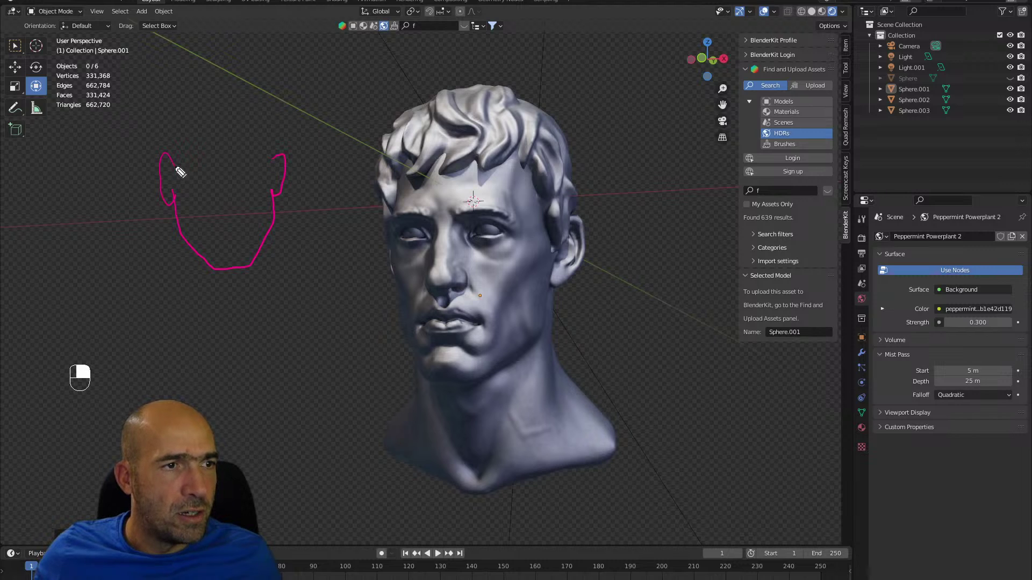
pyautogui.moveTo(180, 172)
pyautogui.mouseDown()
pyautogui.moveTo(181, 138)
pyautogui.moveTo(210, 102)
pyautogui.moveTo(257, 110)
pyautogui.moveTo(278, 147)
pyautogui.moveTo(267, 115)
pyautogui.moveTo(208, 98)
pyautogui.mouseUp()
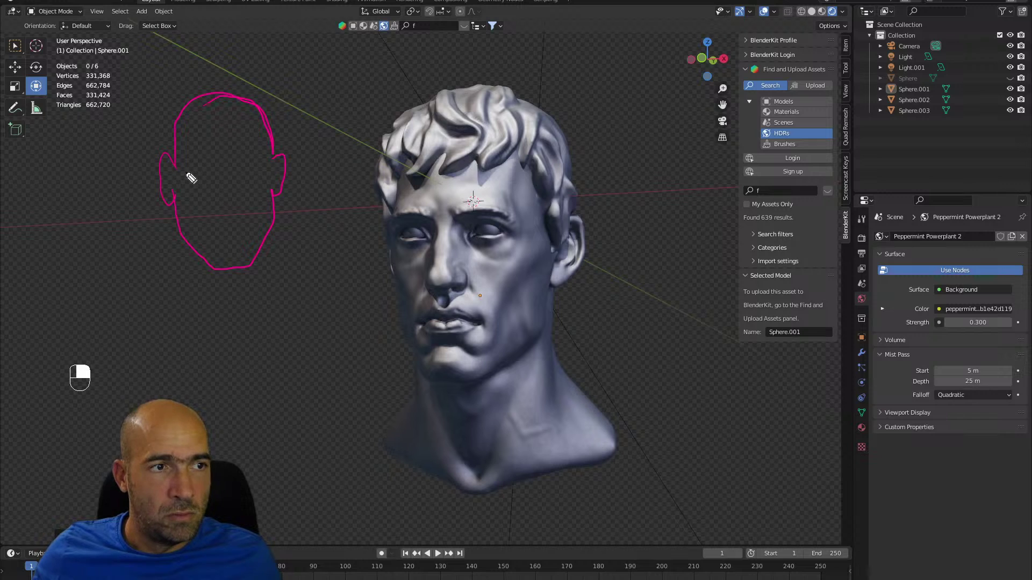
pyautogui.moveTo(186, 171)
pyautogui.mouseDown()
pyautogui.moveTo(263, 163)
pyautogui.moveTo(246, 175)
pyautogui.mouseUp()
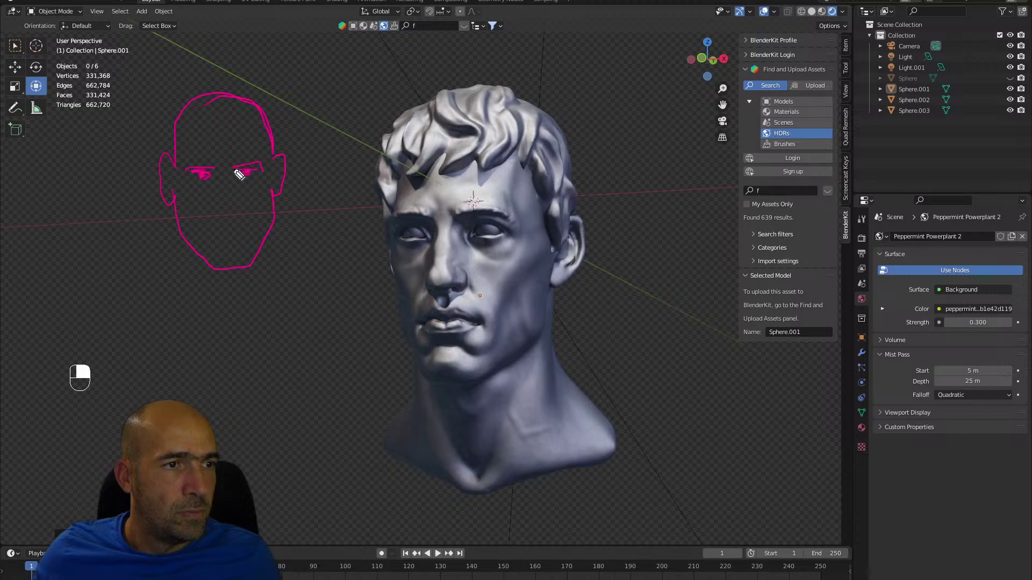
pyautogui.moveTo(215, 168)
pyautogui.mouseDown()
pyautogui.moveTo(221, 211)
pyautogui.moveTo(239, 203)
pyautogui.mouseUp()
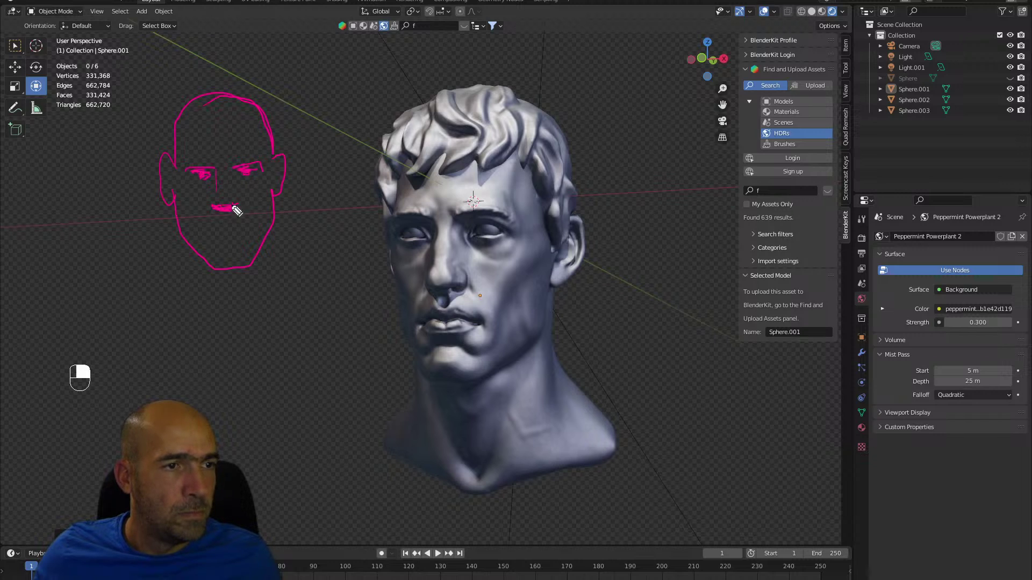
pyautogui.moveTo(208, 226)
pyautogui.mouseDown()
pyautogui.moveTo(237, 221)
pyautogui.moveTo(228, 242)
pyautogui.moveTo(240, 225)
pyautogui.mouseUp()
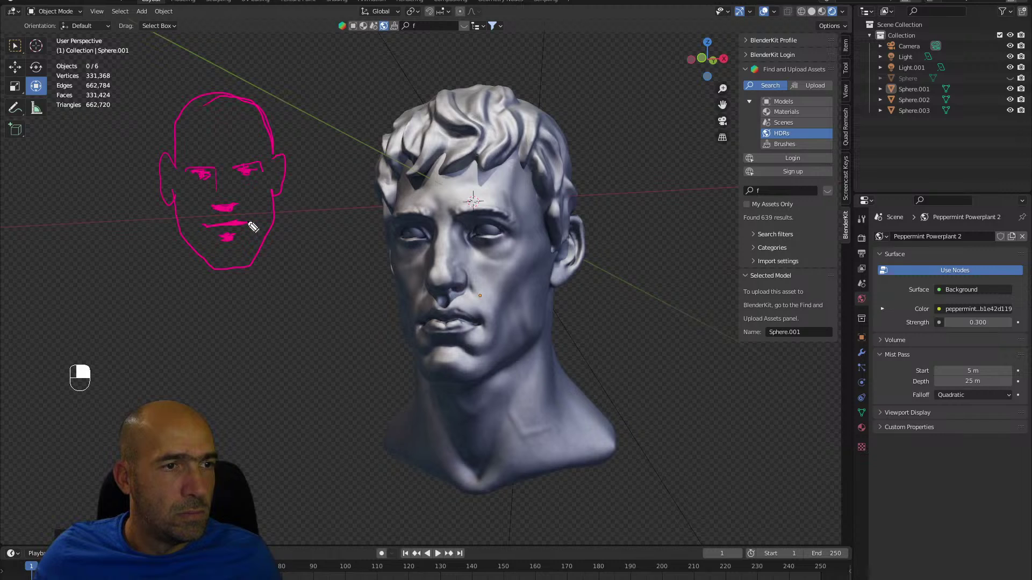
pyautogui.moveTo(189, 246); pyautogui.dragTo(187, 303)
pyautogui.moveTo(265, 245); pyautogui.dragTo(272, 299)
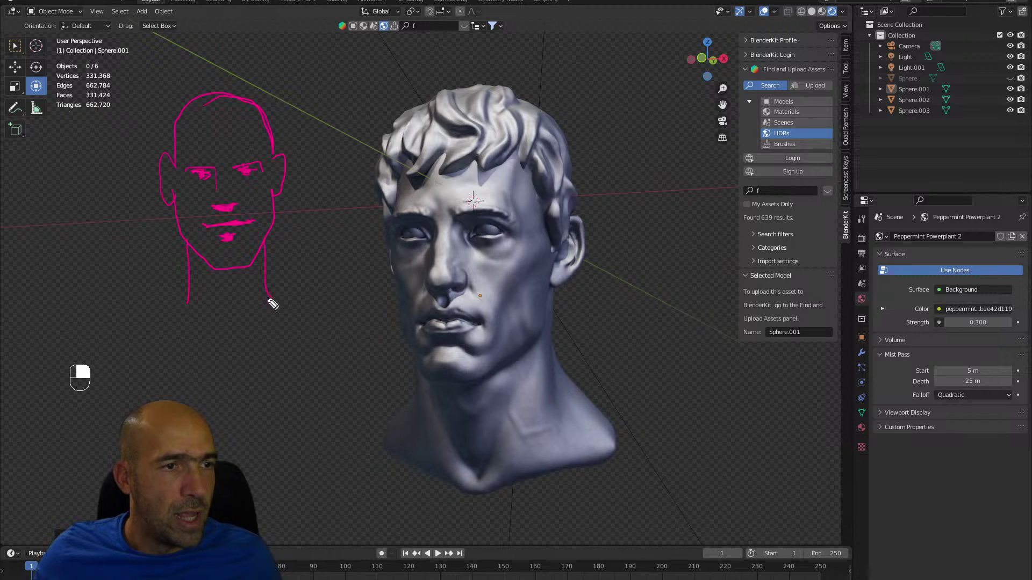
# Extend the magenta head sketch with sloping neck muscles, inner-ear lines and both shoulder contours.
pyautogui.moveTo(188, 277); pyautogui.dragTo(140, 313)
pyautogui.moveTo(271, 285); pyautogui.dragTo(340, 313)
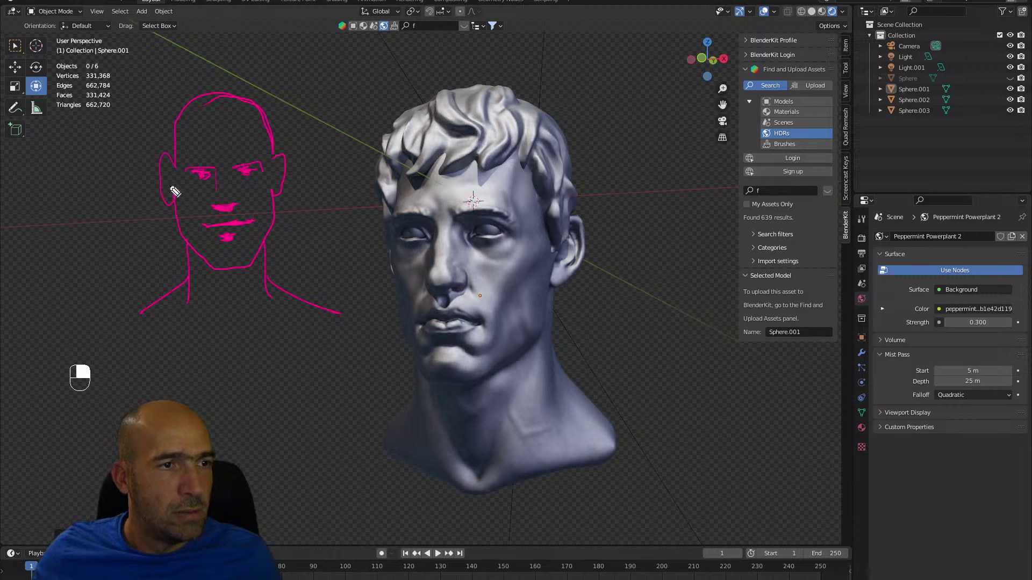
pyautogui.moveTo(276, 173)
pyautogui.mouseDown()
pyautogui.moveTo(279, 164)
pyautogui.moveTo(273, 211)
pyautogui.mouseUp()
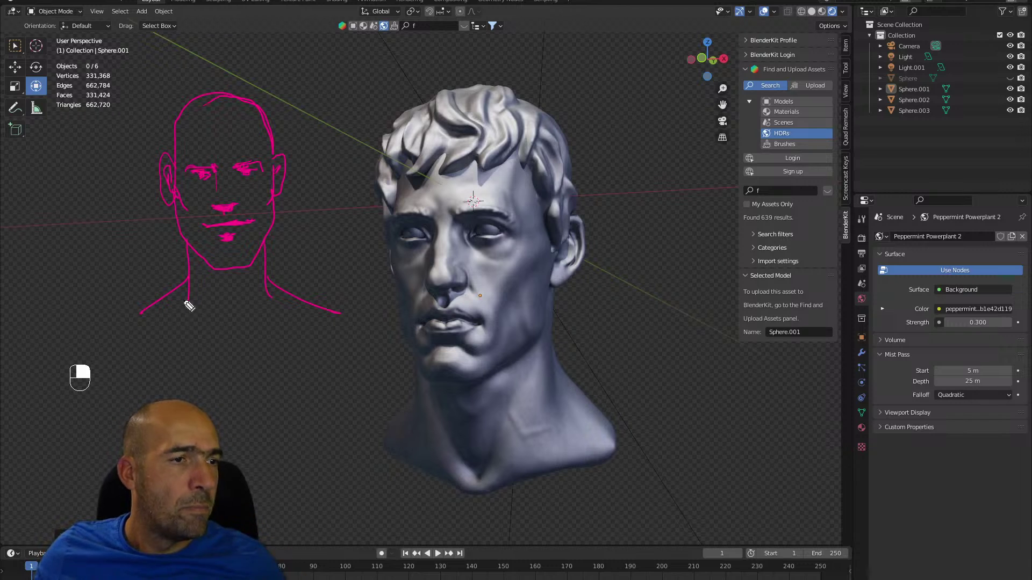
pyautogui.moveTo(141, 314)
pyautogui.mouseDown()
pyautogui.moveTo(95, 327)
pyautogui.moveTo(60, 356)
pyautogui.mouseUp()
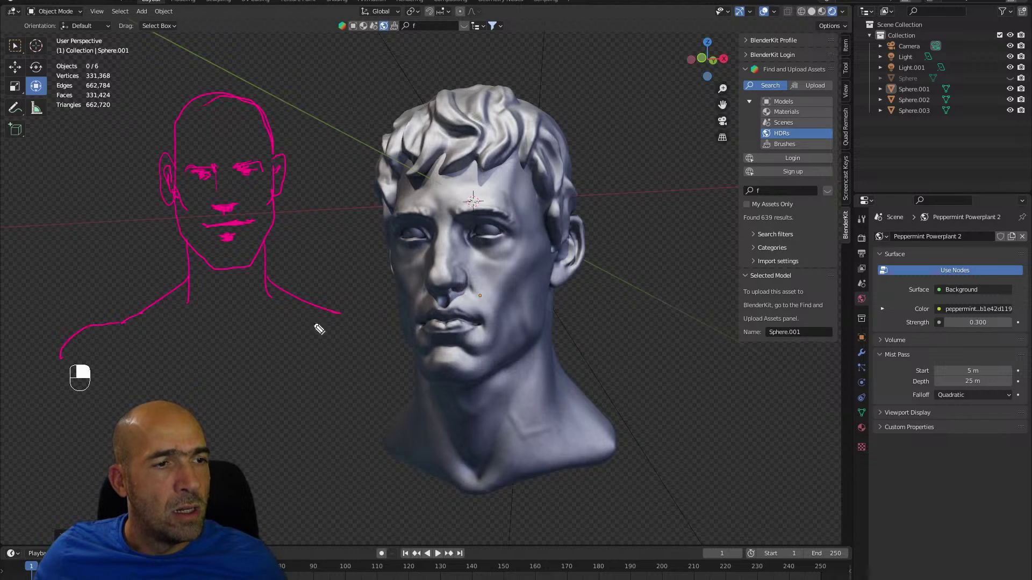
pyautogui.moveTo(346, 320); pyautogui.dragTo(404, 363)
# Draw the figure's collarbones, neck tendons, chest and centre lines, and add the outer contours of both upper arms.
pyautogui.moveTo(161, 334); pyautogui.dragTo(346, 324)
pyautogui.moveTo(206, 275); pyautogui.dragTo(230, 331)
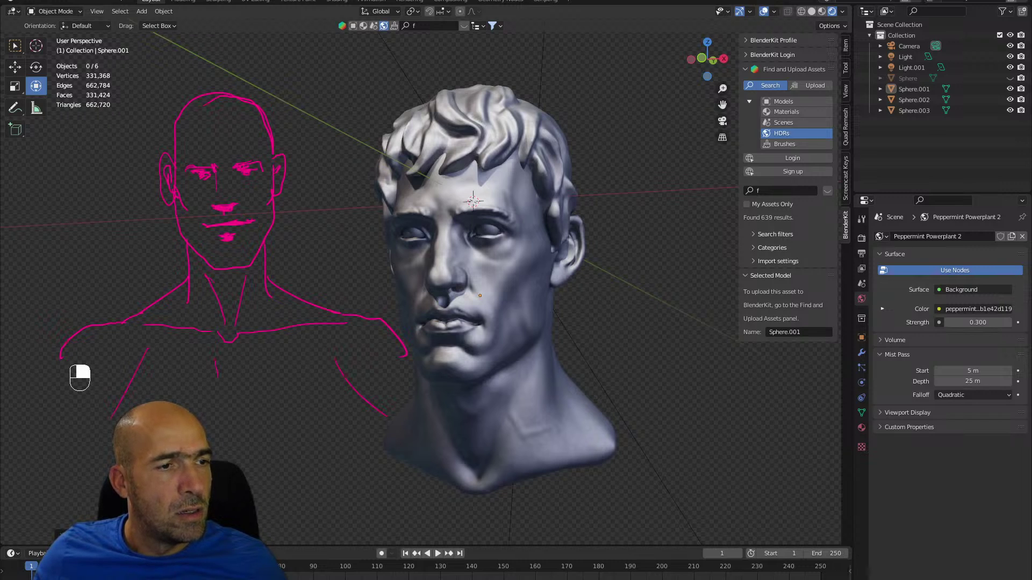
pyautogui.moveTo(316, 467); pyautogui.dragTo(370, 428)
pyautogui.moveTo(236, 354); pyautogui.dragTo(242, 450)
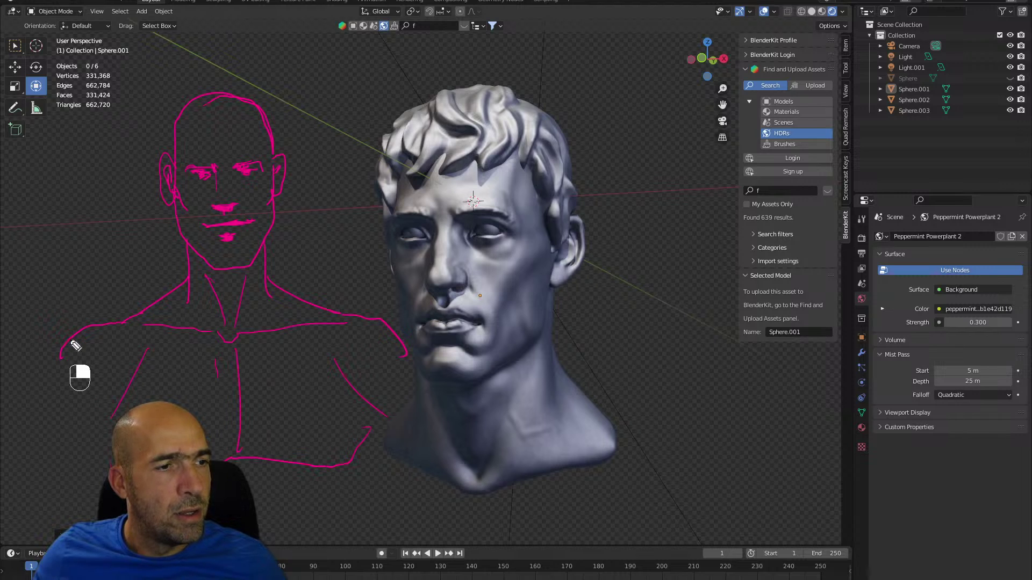
pyautogui.moveTo(72, 343); pyautogui.dragTo(16, 480)
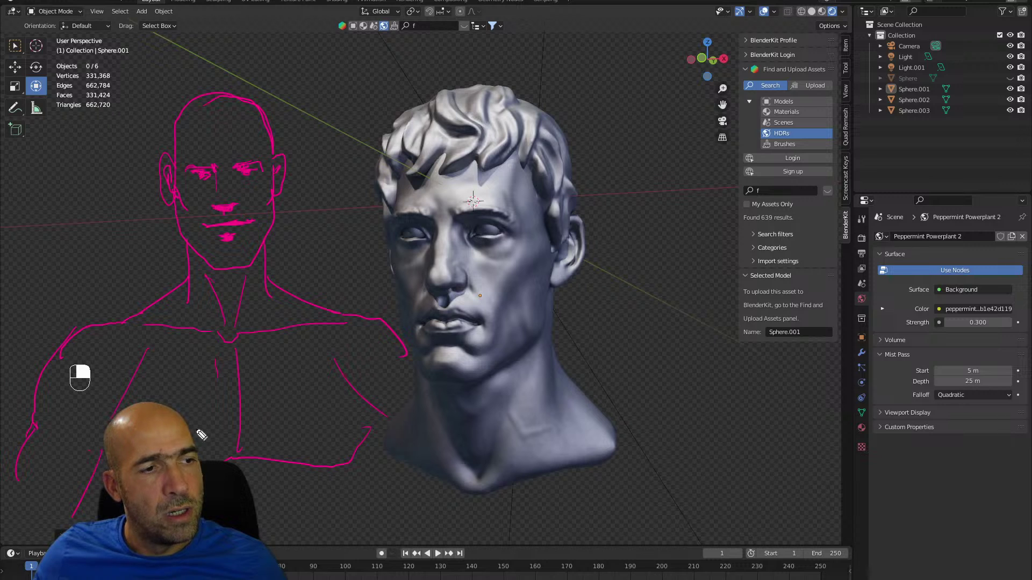
pyautogui.moveTo(404, 355); pyautogui.dragTo(432, 403)
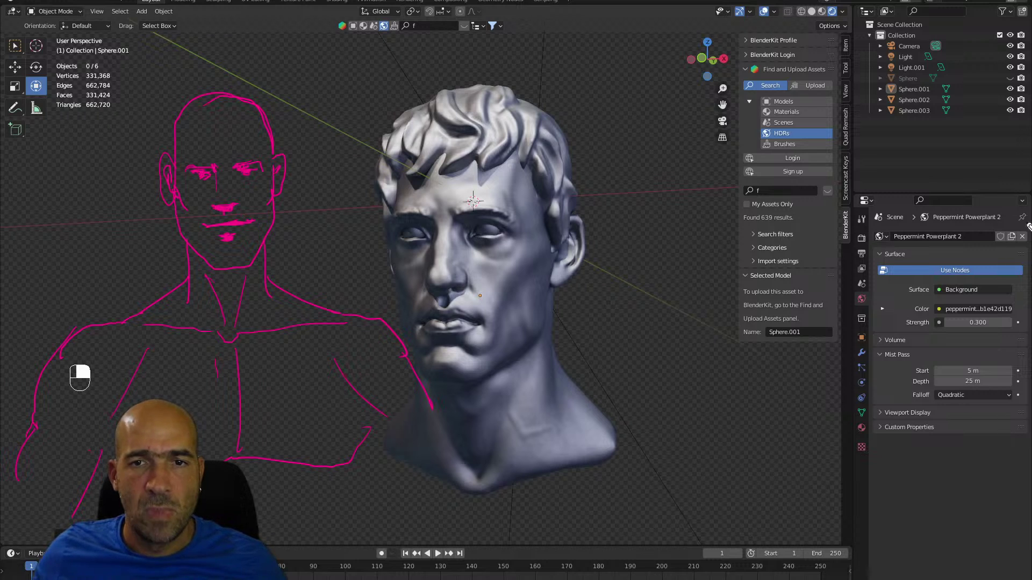
# Erase the shoulder and chest side nearest the bust and redraw it with a raised shoulder, collarbone and armpit line.
pyautogui.moveTo(392, 323)
pyautogui.mouseDown()
pyautogui.moveTo(367, 421)
pyautogui.moveTo(369, 327)
pyautogui.moveTo(414, 375)
pyautogui.mouseUp()
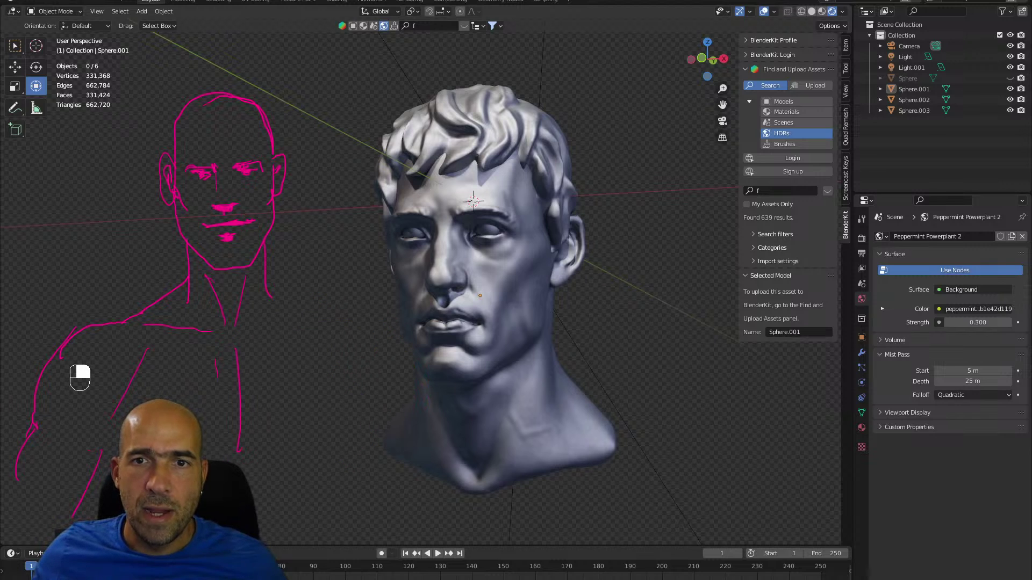
pyautogui.moveTo(267, 279)
pyautogui.mouseDown()
pyautogui.moveTo(340, 317)
pyautogui.moveTo(370, 302)
pyautogui.moveTo(411, 312)
pyautogui.mouseUp()
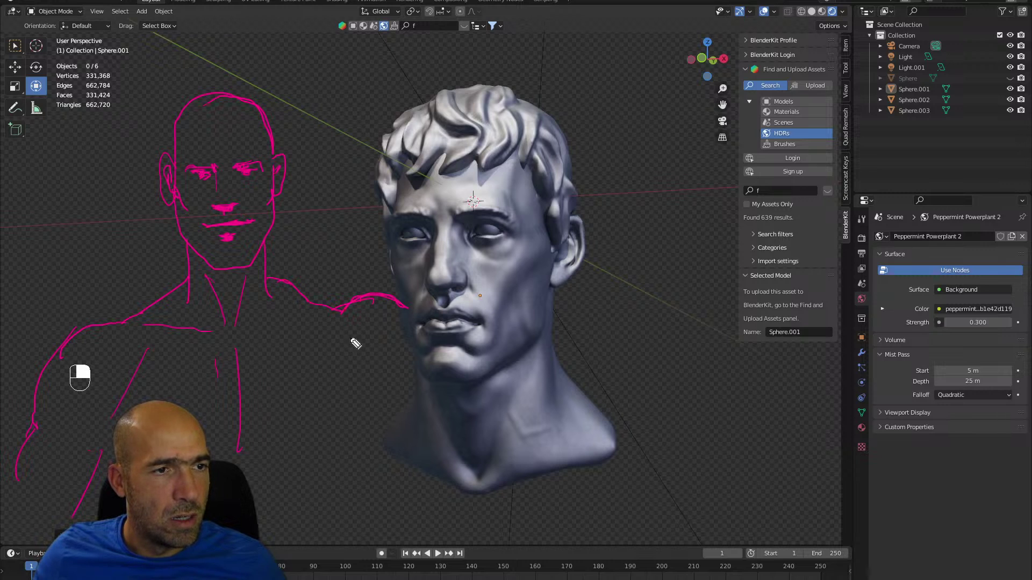
pyautogui.moveTo(252, 337); pyautogui.dragTo(317, 326)
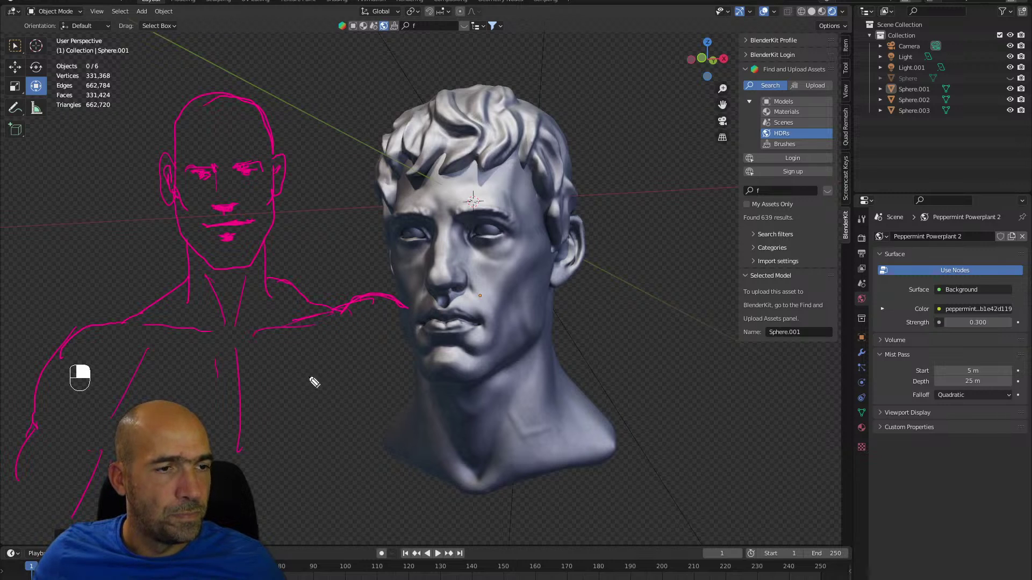
pyautogui.moveTo(293, 462); pyautogui.dragTo(335, 415)
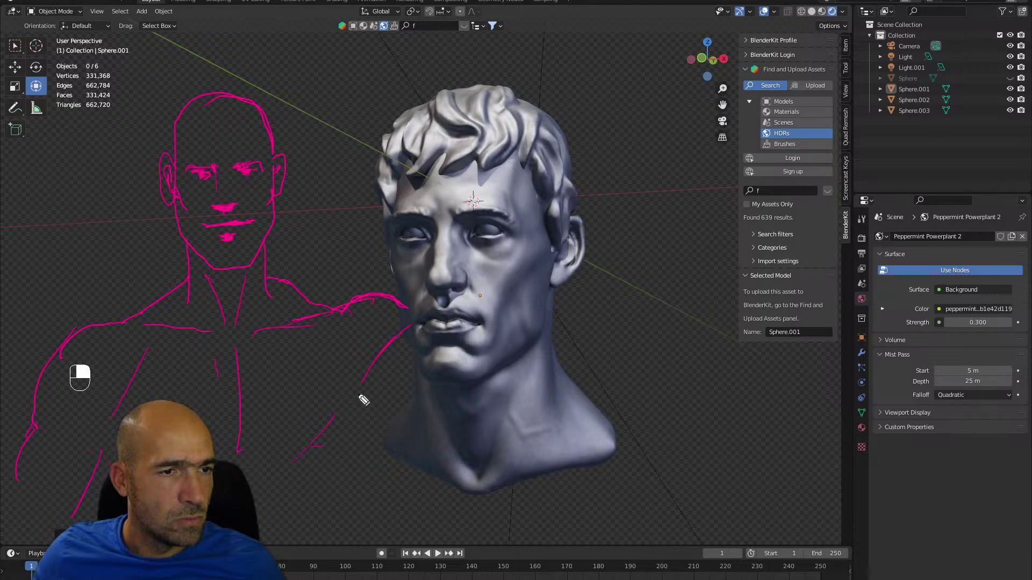
# Draw the figure's arm reaching forward into a large foreshortened fist with thumb, knuckles and fingers over the bust's face.
pyautogui.moveTo(299, 457)
pyautogui.mouseDown()
pyautogui.moveTo(422, 317)
pyautogui.moveTo(471, 285)
pyautogui.moveTo(485, 300)
pyautogui.moveTo(484, 226)
pyautogui.moveTo(502, 294)
pyautogui.mouseUp()
pyautogui.moveTo(527, 223)
pyautogui.mouseDown()
pyautogui.moveTo(571, 290)
pyautogui.moveTo(562, 333)
pyautogui.mouseUp()
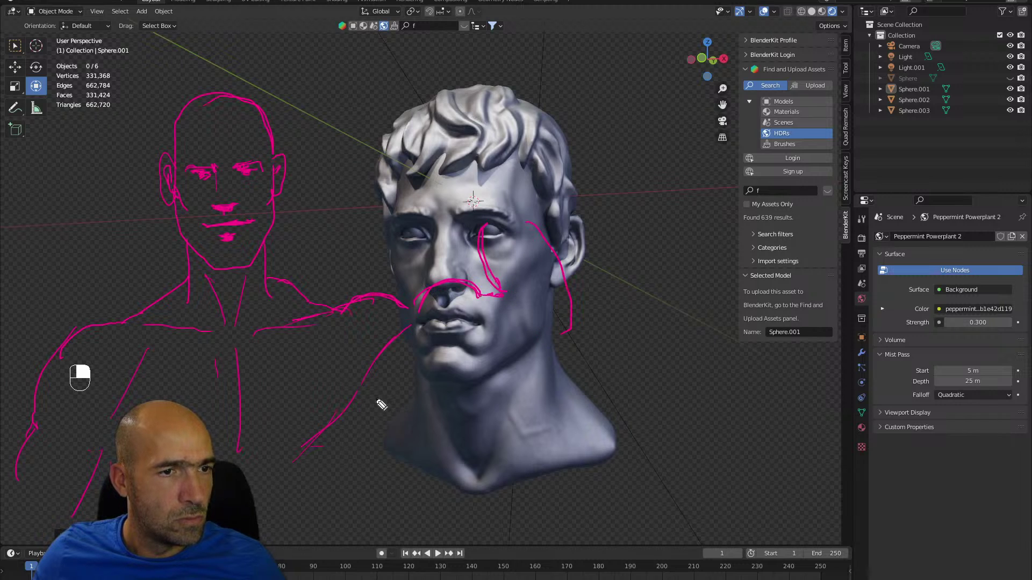
pyautogui.moveTo(371, 403)
pyautogui.mouseDown()
pyautogui.moveTo(470, 396)
pyautogui.moveTo(568, 333)
pyautogui.mouseUp()
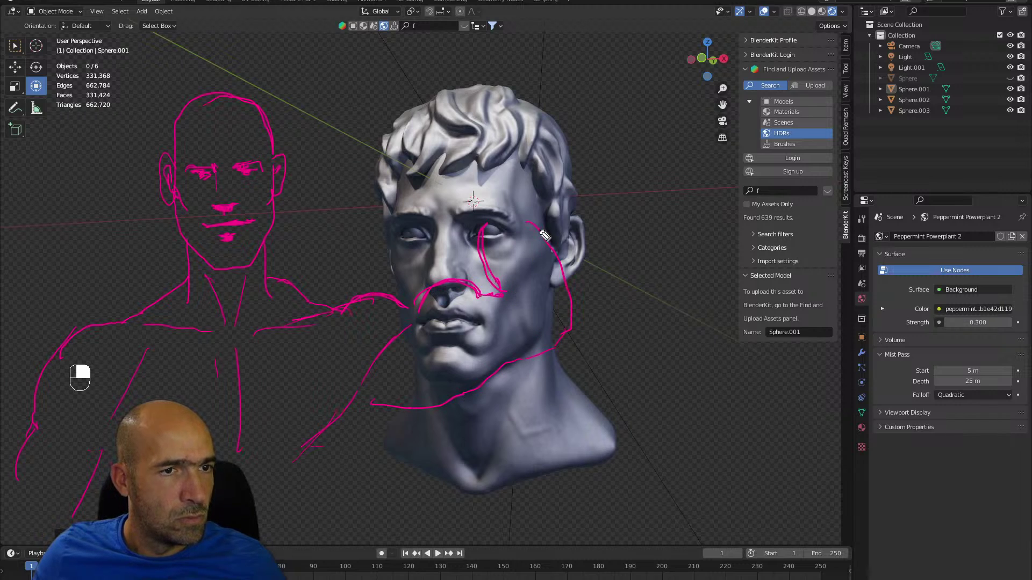
pyautogui.moveTo(543, 235)
pyautogui.mouseDown()
pyautogui.moveTo(473, 162)
pyautogui.moveTo(409, 192)
pyautogui.moveTo(406, 230)
pyautogui.moveTo(441, 234)
pyautogui.moveTo(469, 219)
pyautogui.moveTo(433, 215)
pyautogui.moveTo(440, 204)
pyautogui.moveTo(484, 220)
pyautogui.moveTo(490, 196)
pyautogui.moveTo(496, 245)
pyautogui.mouseUp()
pyautogui.moveTo(411, 346)
pyautogui.mouseDown()
pyautogui.moveTo(463, 344)
pyautogui.moveTo(451, 336)
pyautogui.moveTo(463, 345)
pyautogui.mouseUp()
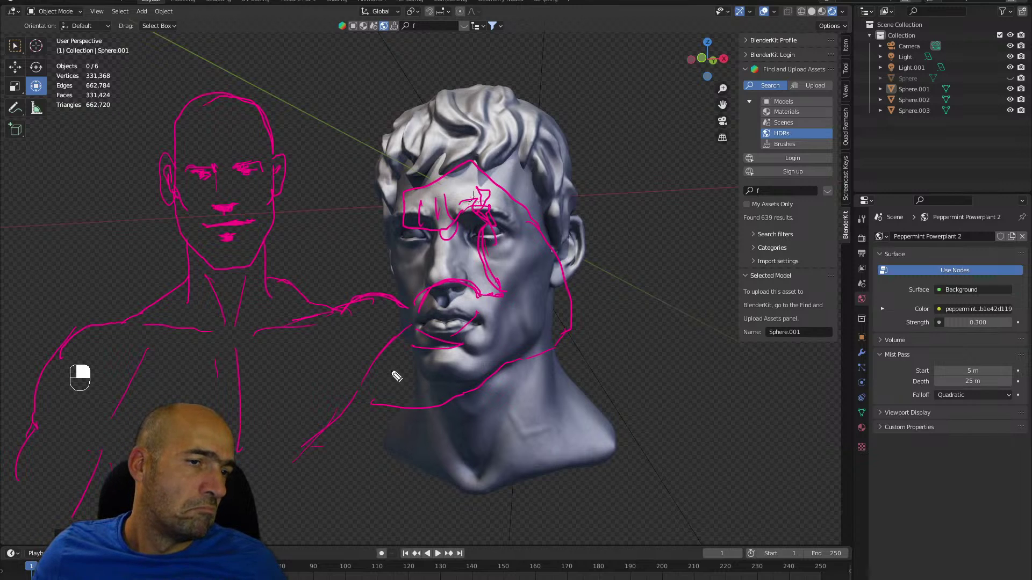
# Add wrist lines, thicken the fist's lower contour and draw the underside of the extended forearm.
pyautogui.moveTo(375, 383); pyautogui.dragTo(412, 387)
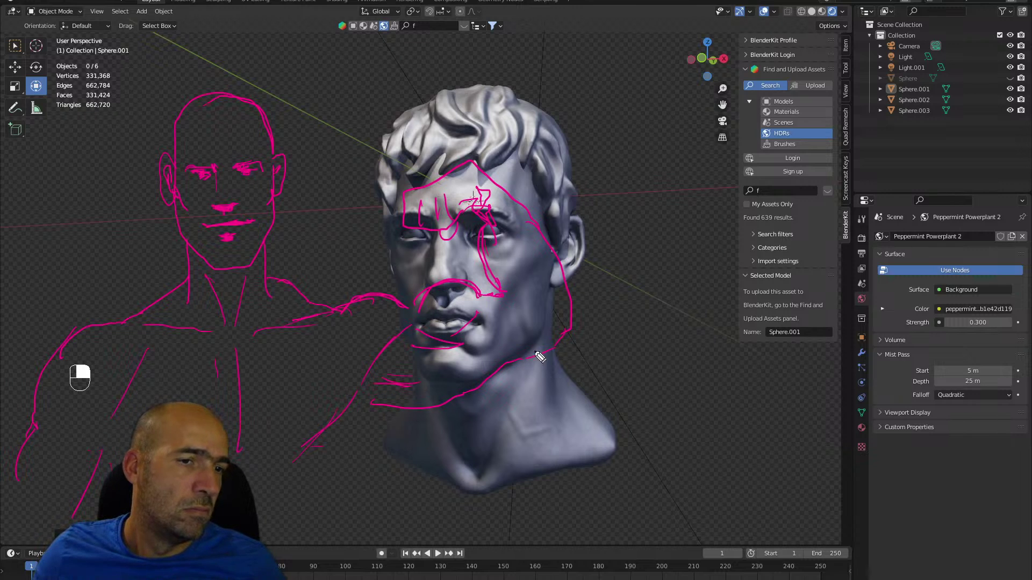
pyautogui.moveTo(543, 346); pyautogui.dragTo(487, 364)
pyautogui.moveTo(488, 364); pyautogui.dragTo(522, 360)
pyautogui.moveTo(574, 322)
pyautogui.mouseDown()
pyautogui.moveTo(519, 369)
pyautogui.moveTo(415, 422)
pyautogui.moveTo(387, 419)
pyautogui.moveTo(351, 515)
pyautogui.moveTo(293, 540)
pyautogui.mouseUp()
# Finish the figure with a lower chest line, spiky hair, a goatee and thicker neck-to-shoulder muscles.
pyautogui.moveTo(282, 479); pyautogui.dragTo(261, 473)
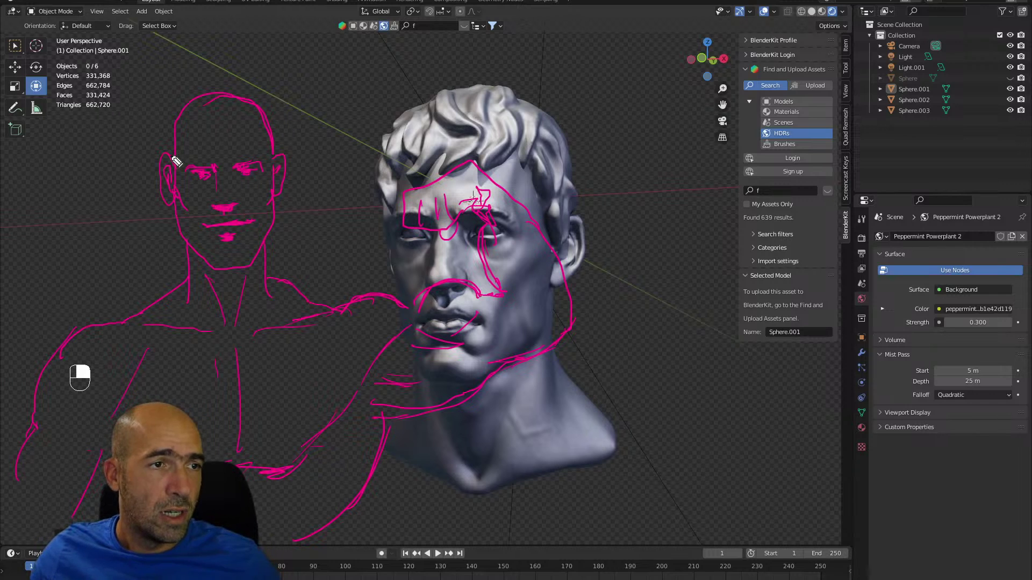
pyautogui.moveTo(174, 160)
pyautogui.mouseDown()
pyautogui.moveTo(156, 97)
pyautogui.moveTo(253, 46)
pyautogui.moveTo(346, 128)
pyautogui.moveTo(271, 158)
pyautogui.mouseUp()
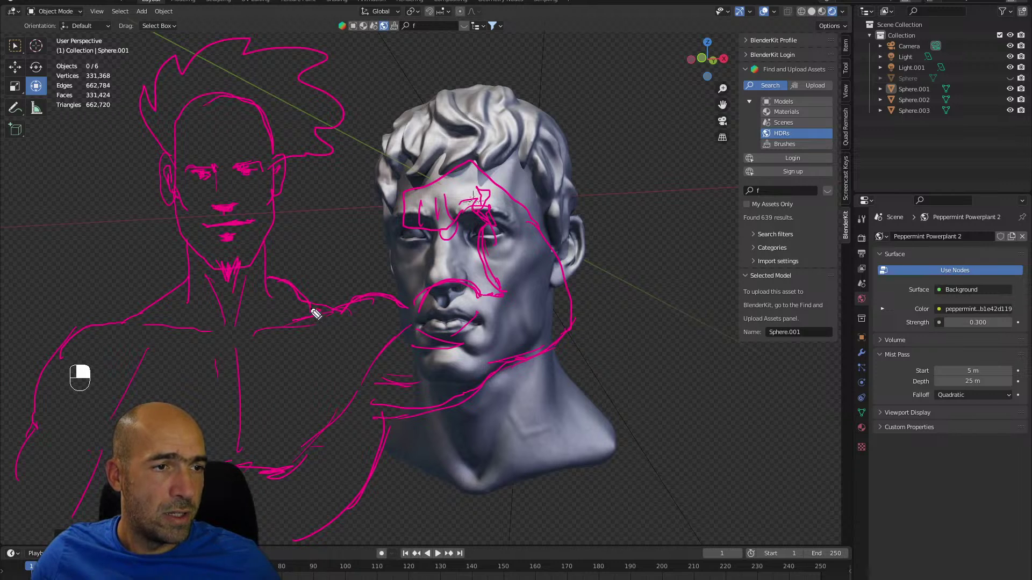
pyautogui.moveTo(176, 299)
pyautogui.mouseDown()
pyautogui.moveTo(130, 328)
pyautogui.moveTo(182, 280)
pyautogui.moveTo(127, 331)
pyautogui.moveTo(129, 317)
pyautogui.mouseUp()
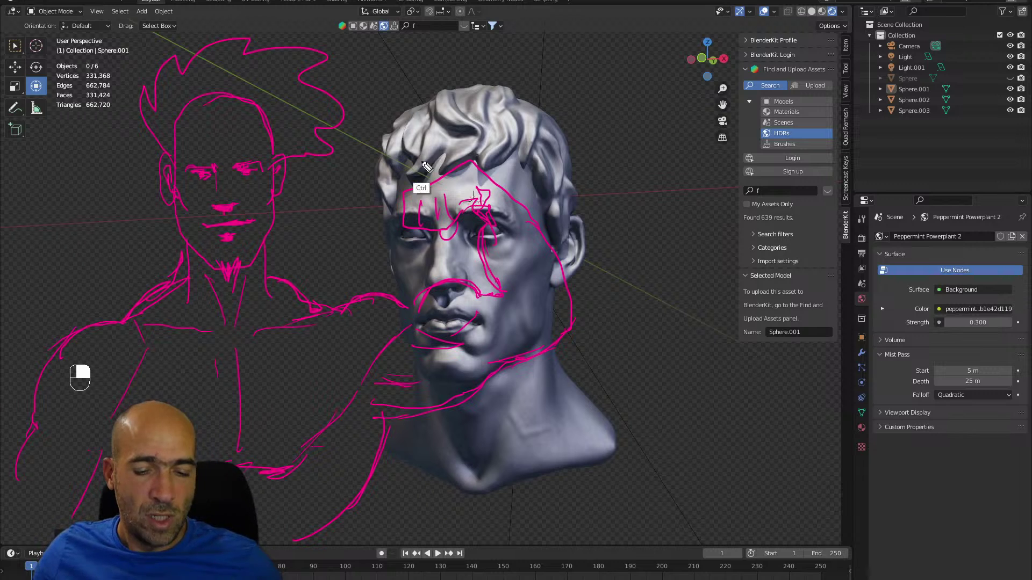
# Clear all annotations and sketch a car's hood, windshield, roof and side lines in perspective beside the bust.
pyautogui.hotkey('ctrl', 'shift', '7')
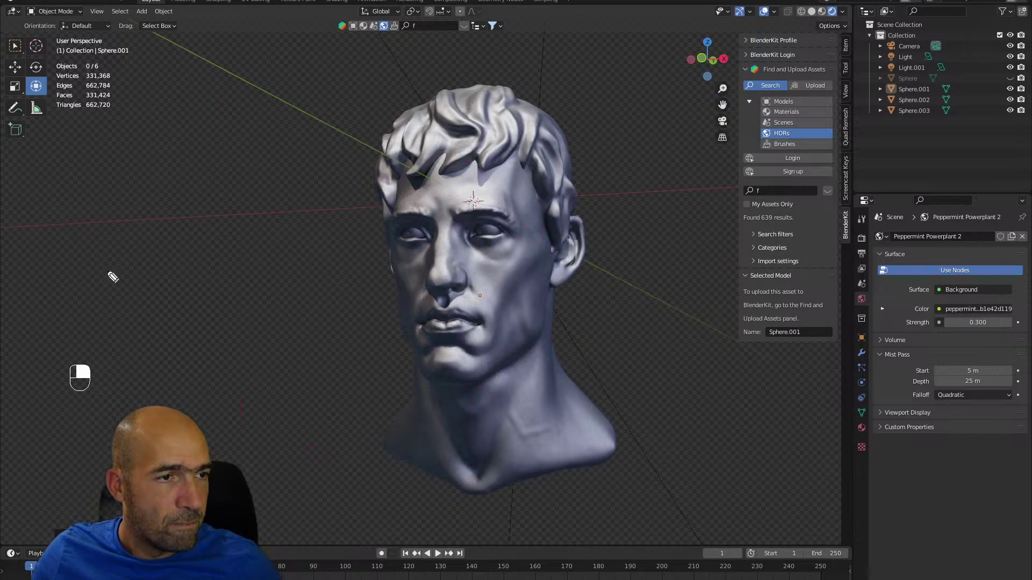
pyautogui.moveTo(102, 290)
pyautogui.mouseDown()
pyautogui.moveTo(105, 272)
pyautogui.moveTo(155, 227)
pyautogui.moveTo(197, 244)
pyautogui.moveTo(232, 235)
pyautogui.mouseUp()
pyautogui.moveTo(156, 225)
pyautogui.mouseDown()
pyautogui.moveTo(175, 207)
pyautogui.moveTo(240, 205)
pyautogui.moveTo(214, 192)
pyautogui.moveTo(260, 176)
pyautogui.moveTo(245, 209)
pyautogui.mouseUp()
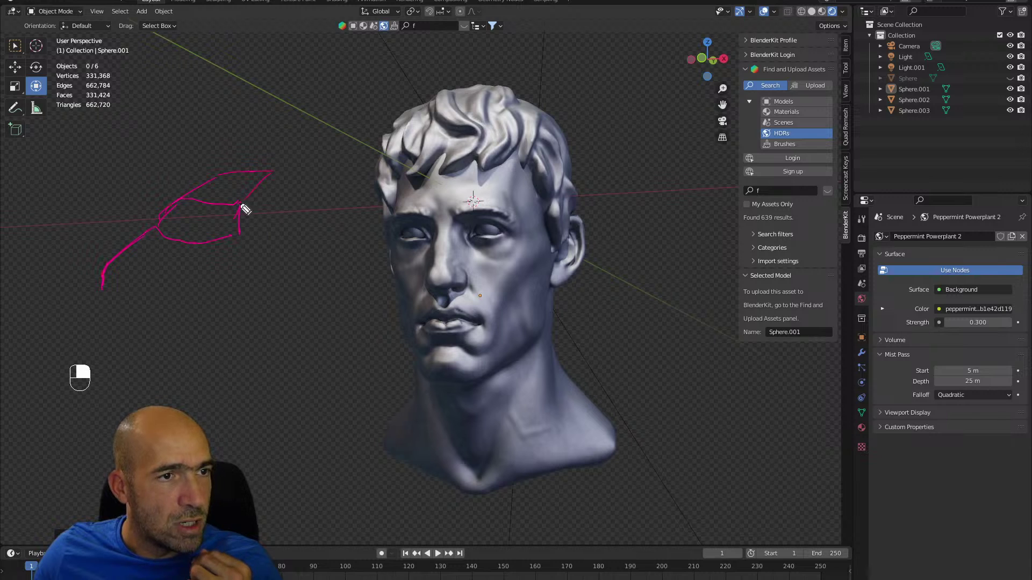
pyautogui.moveTo(269, 169)
pyautogui.mouseDown()
pyautogui.moveTo(300, 180)
pyautogui.moveTo(267, 221)
pyautogui.moveTo(231, 240)
pyautogui.moveTo(196, 300)
pyautogui.mouseUp()
pyautogui.moveTo(233, 248); pyautogui.dragTo(212, 286)
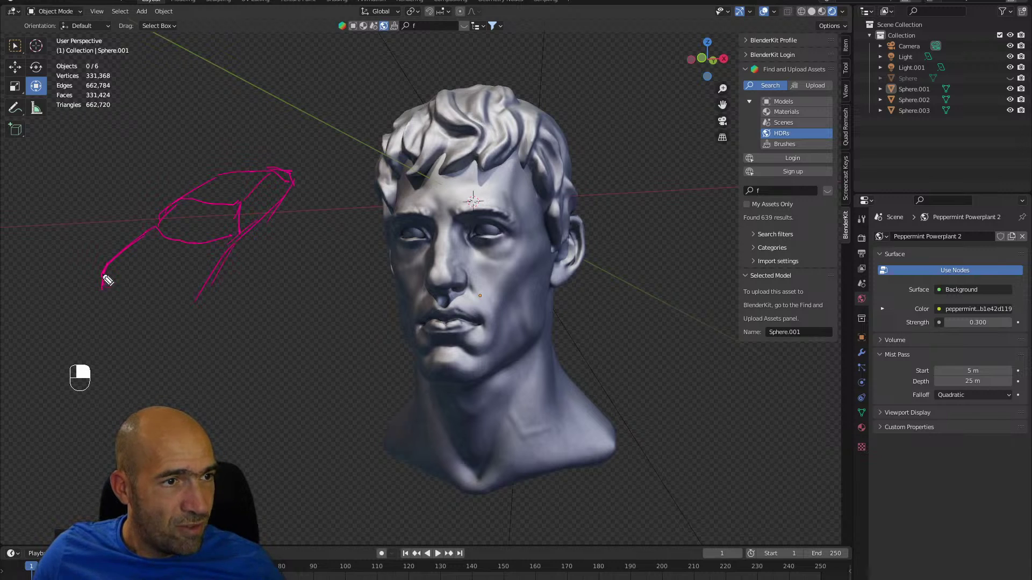
# Draw the car's headlights, grille outline, front bumper, both visible wheels and rear end.
pyautogui.moveTo(115, 280); pyautogui.dragTo(121, 291)
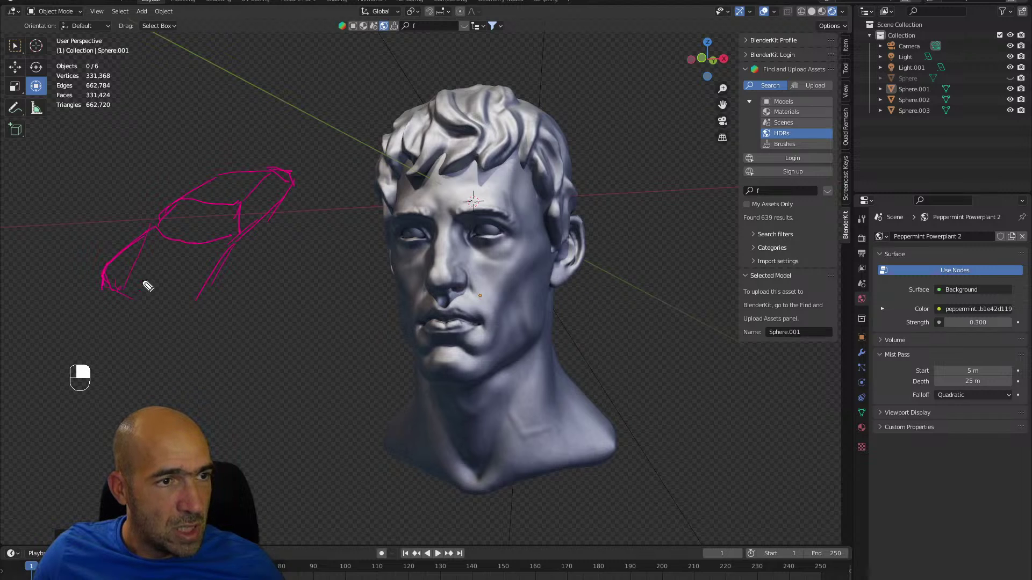
pyautogui.moveTo(226, 249)
pyautogui.mouseDown()
pyautogui.moveTo(160, 295)
pyautogui.moveTo(111, 306)
pyautogui.moveTo(116, 314)
pyautogui.moveTo(191, 300)
pyautogui.mouseUp()
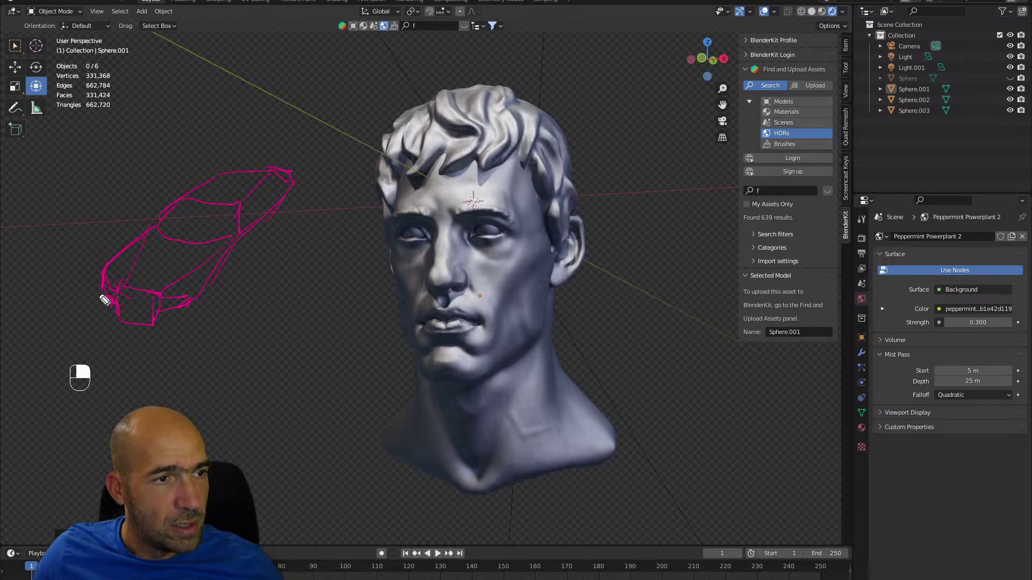
pyautogui.moveTo(105, 300)
pyautogui.mouseDown()
pyautogui.moveTo(102, 320)
pyautogui.moveTo(121, 334)
pyautogui.moveTo(174, 334)
pyautogui.moveTo(203, 310)
pyautogui.moveTo(212, 320)
pyautogui.moveTo(232, 276)
pyautogui.mouseUp()
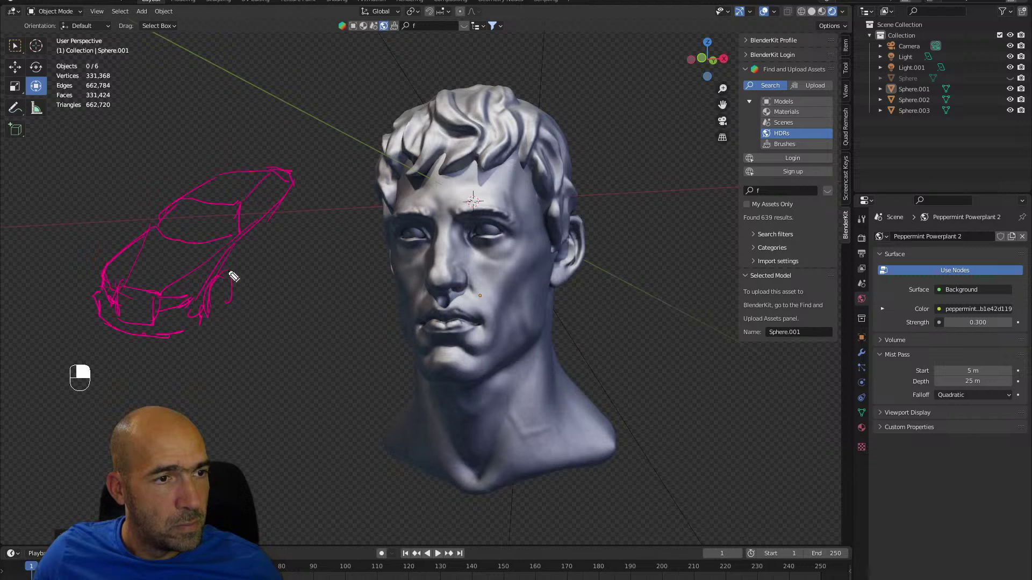
pyautogui.moveTo(230, 318)
pyautogui.mouseDown()
pyautogui.moveTo(295, 212)
pyautogui.moveTo(307, 211)
pyautogui.moveTo(299, 168)
pyautogui.moveTo(329, 182)
pyautogui.moveTo(325, 208)
pyautogui.mouseUp()
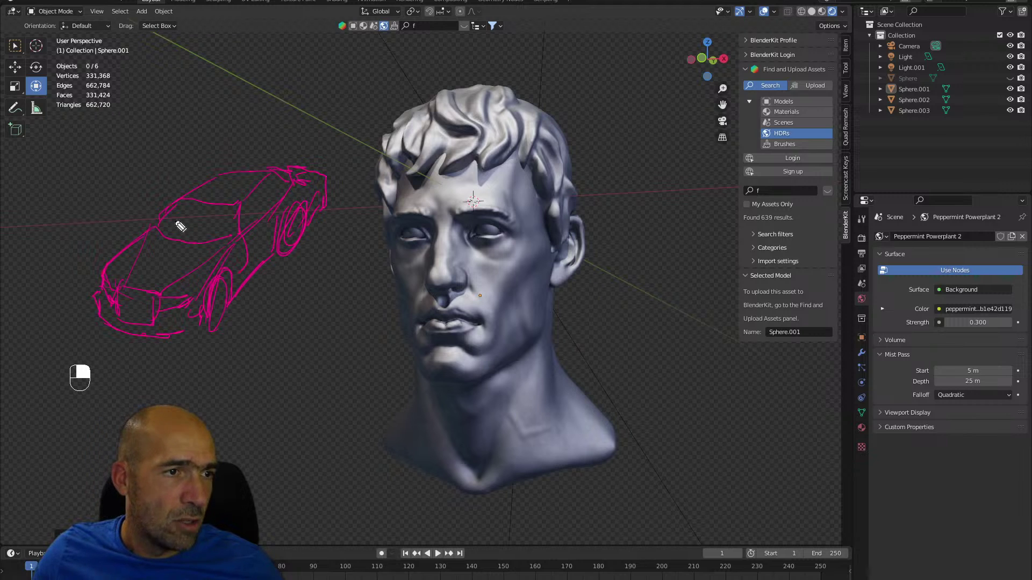
# Add the side window pillars and the lower bumper intake to the car sketch.
pyautogui.moveTo(237, 217); pyautogui.dragTo(232, 235)
pyautogui.moveTo(263, 181)
pyautogui.mouseDown()
pyautogui.moveTo(270, 199)
pyautogui.moveTo(280, 164)
pyautogui.mouseUp()
pyautogui.moveTo(175, 335)
pyautogui.mouseDown()
pyautogui.moveTo(190, 330)
pyautogui.moveTo(166, 331)
pyautogui.mouseUp()
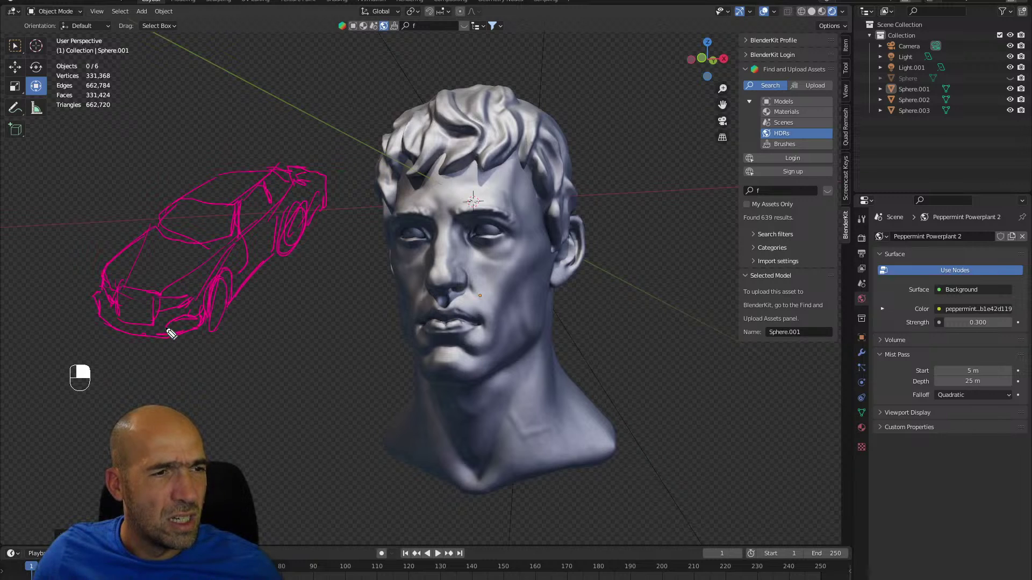
# Reinforce the car's front corner and fill the grille with vertical bars.
pyautogui.moveTo(105, 302); pyautogui.dragTo(102, 316)
pyautogui.moveTo(104, 273)
pyautogui.mouseDown()
pyautogui.moveTo(122, 288)
pyautogui.moveTo(121, 317)
pyautogui.mouseUp()
pyautogui.moveTo(125, 291); pyautogui.dragTo(137, 322)
pyautogui.moveTo(138, 294); pyautogui.dragTo(148, 321)
pyautogui.moveTo(157, 294)
pyautogui.mouseDown()
pyautogui.moveTo(155, 319)
pyautogui.moveTo(134, 320)
pyautogui.mouseUp()
# Thicken the car's body side lines and wheels, and detail the windshield, seat, side mirrors and hood emblem.
pyautogui.moveTo(134, 319)
pyautogui.mouseDown()
pyautogui.moveTo(160, 321)
pyautogui.moveTo(308, 184)
pyautogui.mouseUp()
pyautogui.moveTo(231, 291)
pyautogui.mouseDown()
pyautogui.moveTo(275, 250)
pyautogui.moveTo(272, 261)
pyautogui.mouseUp()
pyautogui.moveTo(299, 207)
pyautogui.mouseDown()
pyautogui.moveTo(291, 246)
pyautogui.moveTo(306, 220)
pyautogui.mouseUp()
pyautogui.moveTo(230, 274)
pyautogui.mouseDown()
pyautogui.moveTo(214, 329)
pyautogui.moveTo(192, 336)
pyautogui.moveTo(217, 330)
pyautogui.mouseUp()
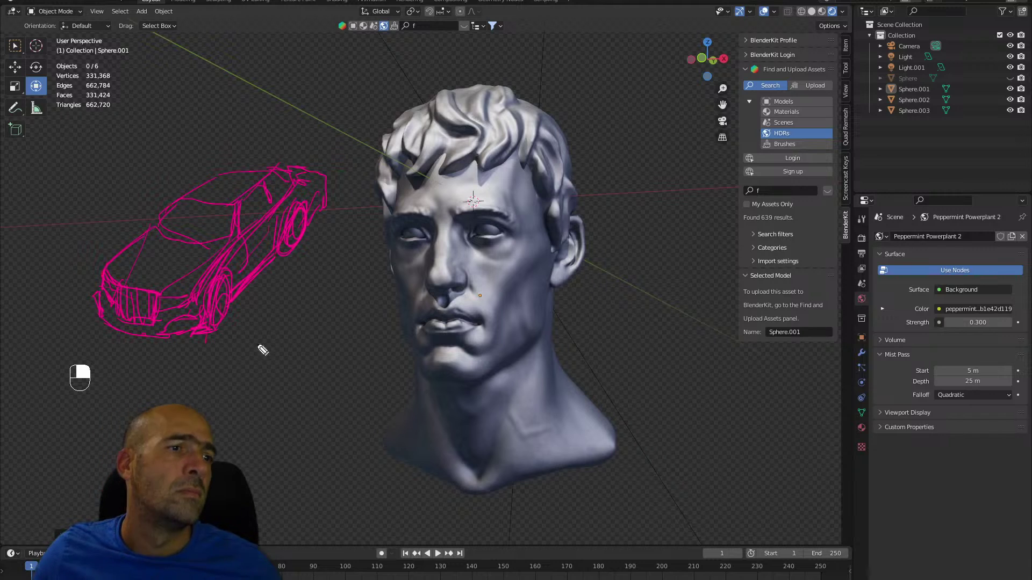
pyautogui.moveTo(227, 238); pyautogui.dragTo(218, 226)
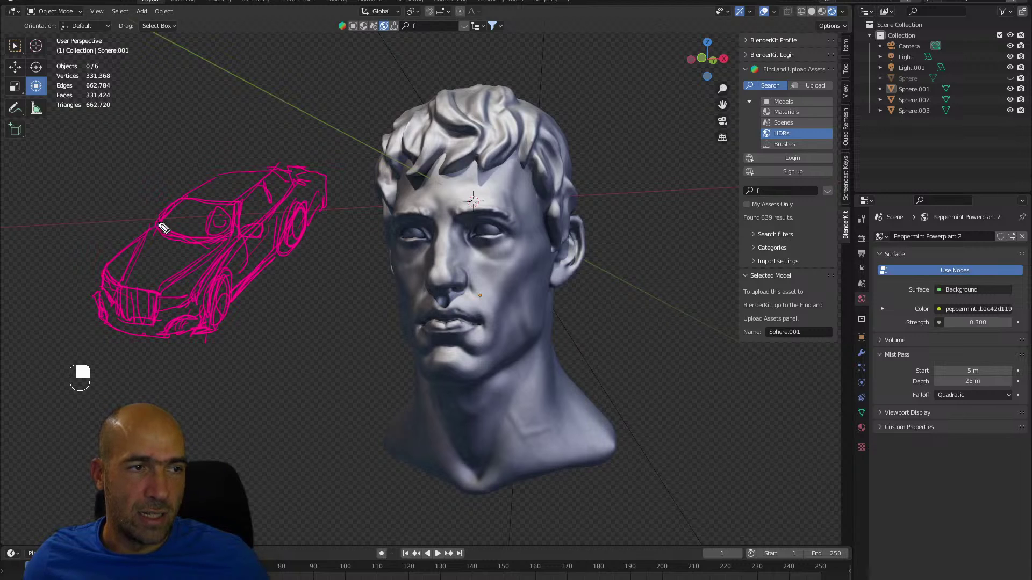
pyautogui.moveTo(161, 220)
pyautogui.mouseDown()
pyautogui.moveTo(151, 226)
pyautogui.moveTo(165, 229)
pyautogui.mouseUp()
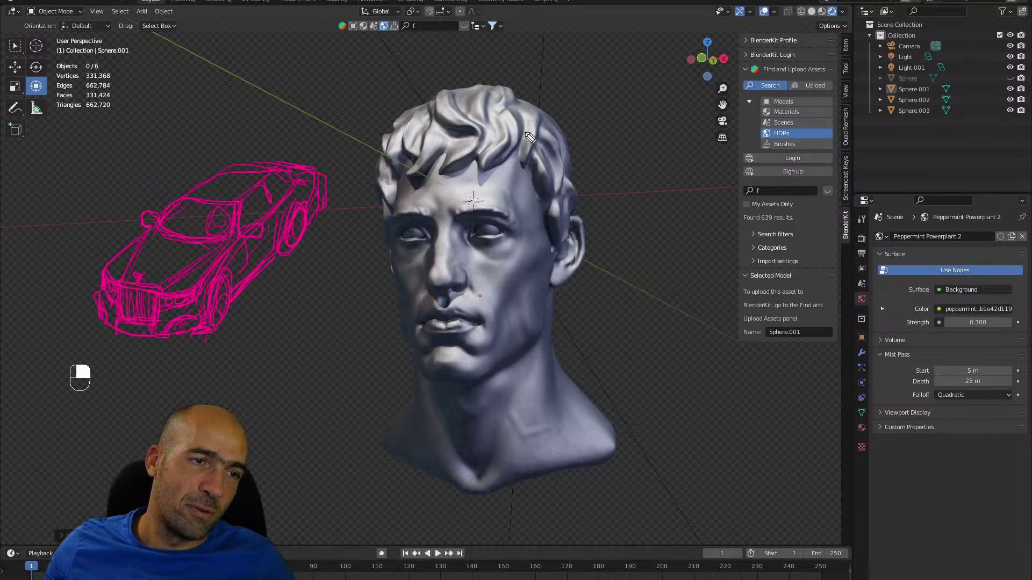
# Trace the bust's eye sockets, cheekbones, temple, forehead planes and jawline with magenta annotation strokes.
pyautogui.moveTo(396, 231)
pyautogui.mouseDown()
pyautogui.moveTo(432, 237)
pyautogui.moveTo(491, 222)
pyautogui.moveTo(510, 235)
pyautogui.mouseUp()
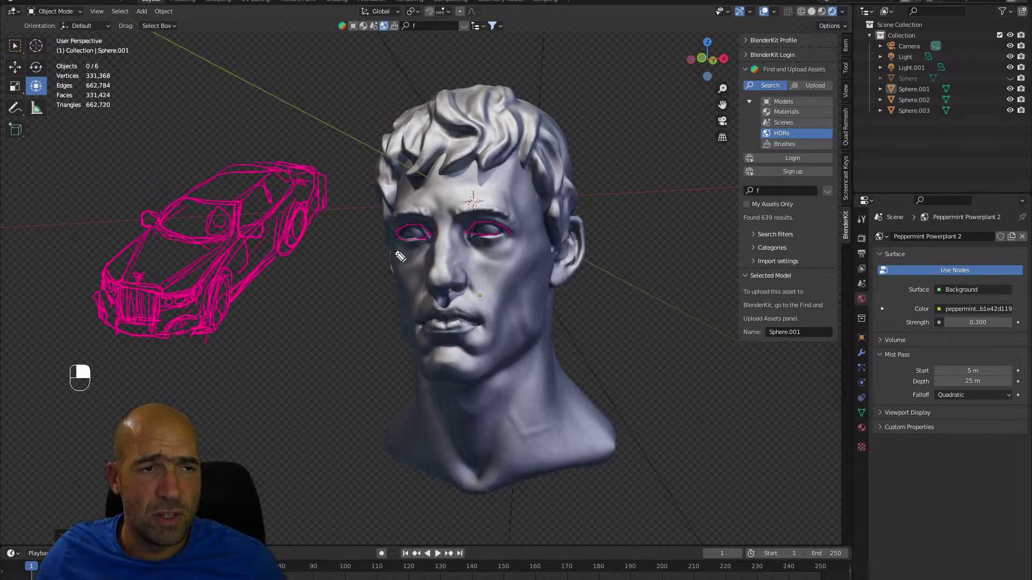
pyautogui.moveTo(398, 230)
pyautogui.mouseDown()
pyautogui.moveTo(425, 309)
pyautogui.moveTo(407, 324)
pyautogui.mouseUp()
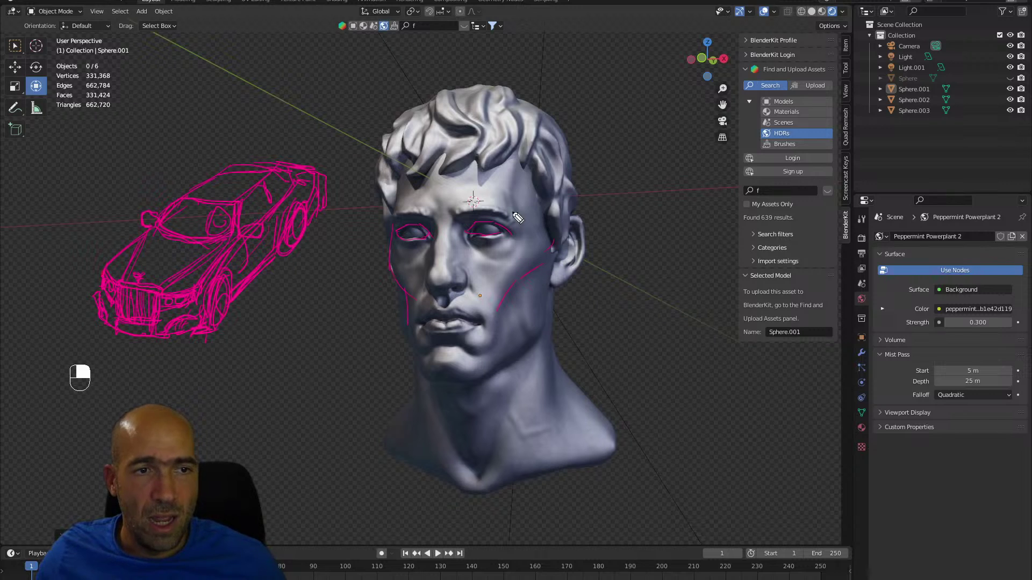
pyautogui.moveTo(513, 209); pyautogui.dragTo(522, 161)
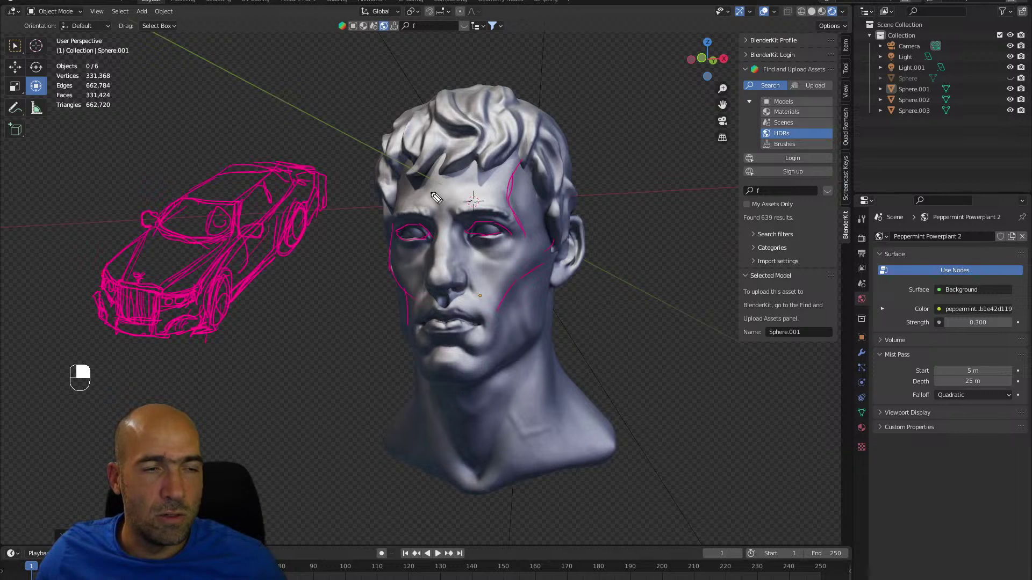
pyautogui.moveTo(448, 195)
pyautogui.mouseDown()
pyautogui.moveTo(488, 186)
pyautogui.moveTo(418, 189)
pyautogui.mouseUp()
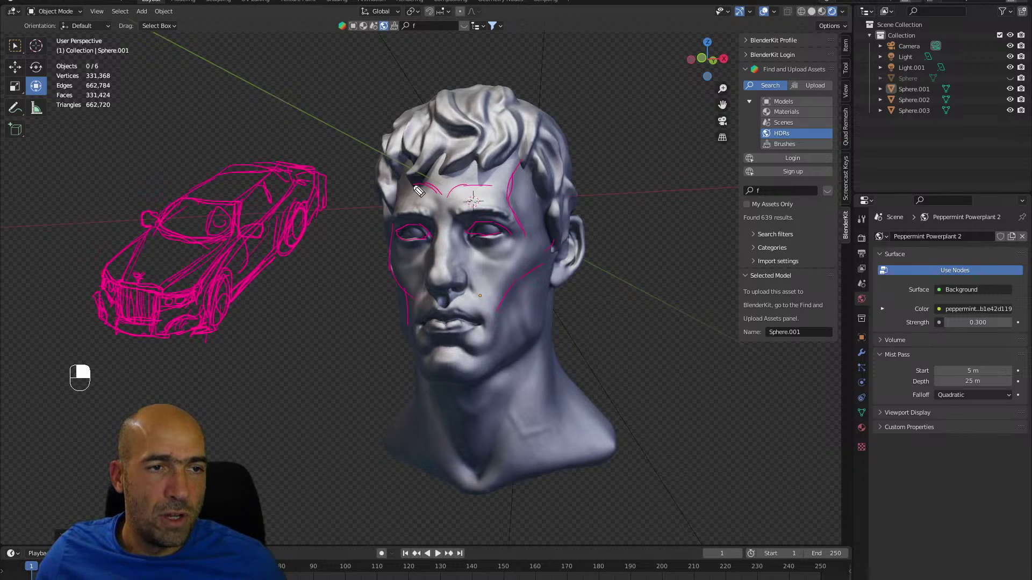
pyautogui.moveTo(402, 288); pyautogui.dragTo(403, 338)
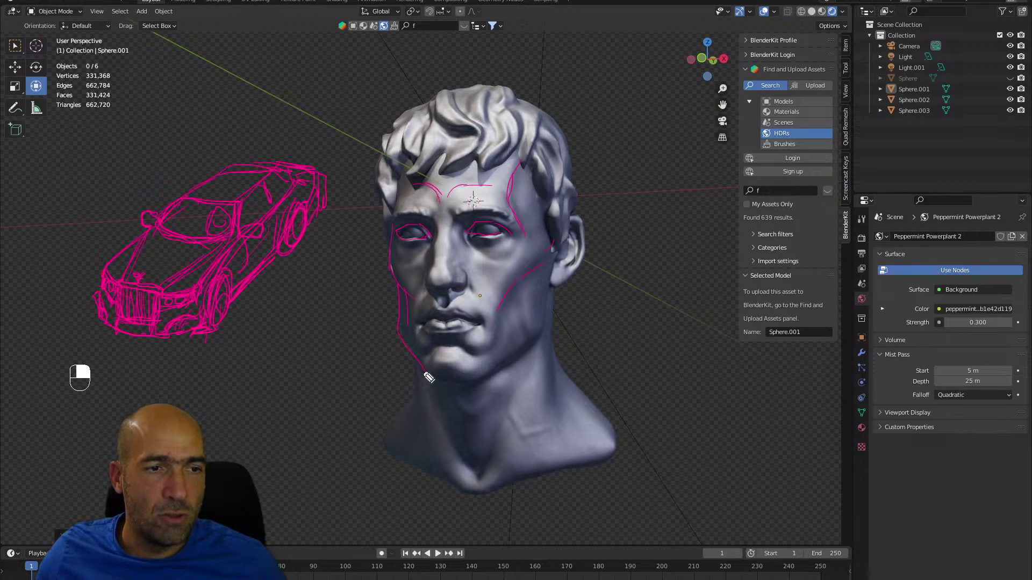
pyautogui.moveTo(435, 386)
pyautogui.mouseDown()
pyautogui.moveTo(473, 382)
pyautogui.moveTo(515, 361)
pyautogui.moveTo(554, 285)
pyautogui.mouseUp()
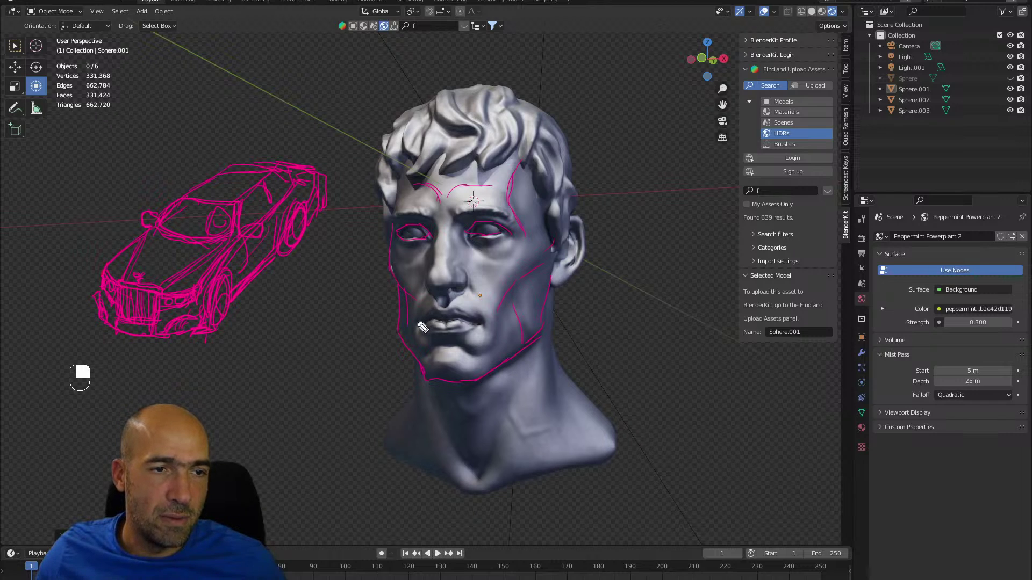
# Trace the bust's lips, nose base, brow ridges and hairline with magenta annotation strokes, and begin hatching the upper lip.
pyautogui.moveTo(423, 325)
pyautogui.mouseDown()
pyautogui.moveTo(473, 318)
pyautogui.moveTo(453, 327)
pyautogui.mouseUp()
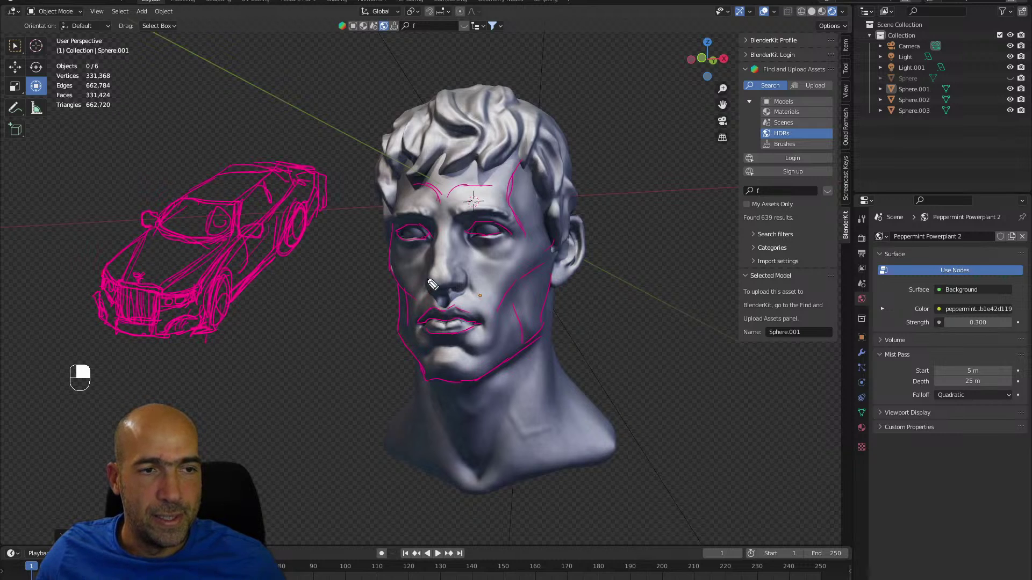
pyautogui.moveTo(457, 290)
pyautogui.mouseDown()
pyautogui.moveTo(470, 277)
pyautogui.moveTo(449, 269)
pyautogui.mouseUp()
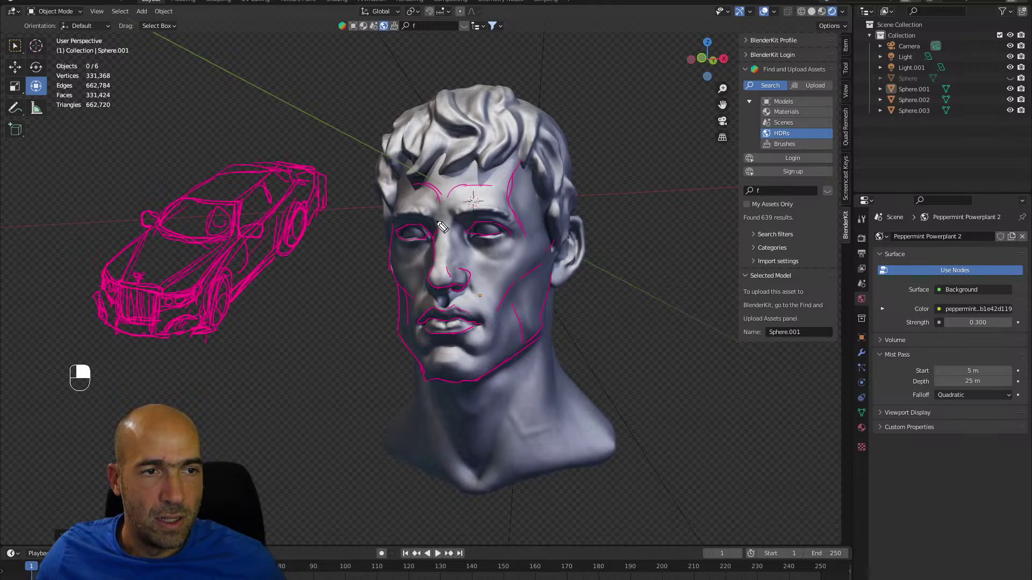
pyautogui.moveTo(466, 230)
pyautogui.mouseDown()
pyautogui.moveTo(453, 223)
pyautogui.moveTo(466, 210)
pyautogui.moveTo(511, 222)
pyautogui.mouseUp()
pyautogui.moveTo(450, 168)
pyautogui.mouseDown()
pyautogui.moveTo(448, 183)
pyautogui.moveTo(492, 142)
pyautogui.moveTo(519, 137)
pyautogui.moveTo(536, 160)
pyautogui.moveTo(564, 225)
pyautogui.moveTo(526, 301)
pyautogui.mouseUp()
pyautogui.moveTo(427, 322); pyautogui.dragTo(433, 321)
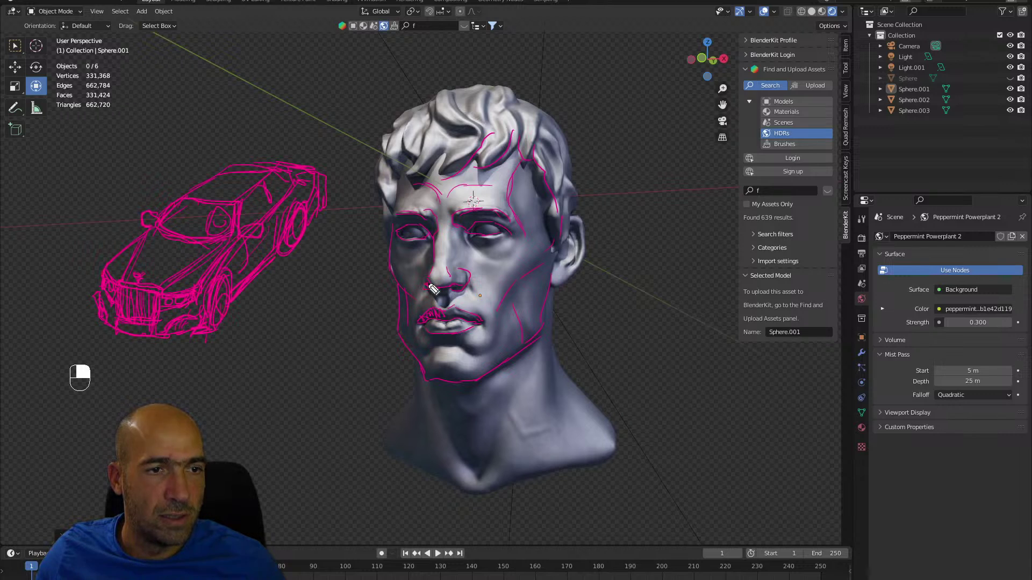
# Hatch the shadowed nose side and eye sockets on the bust, and mark the side of the forehead and the upper chin contour.
pyautogui.moveTo(439, 242); pyautogui.dragTo(421, 299)
pyautogui.moveTo(427, 237)
pyautogui.mouseDown()
pyautogui.moveTo(413, 248)
pyautogui.moveTo(424, 236)
pyautogui.moveTo(412, 223)
pyautogui.moveTo(498, 219)
pyautogui.moveTo(395, 227)
pyautogui.mouseUp()
pyautogui.moveTo(408, 187); pyautogui.dragTo(396, 267)
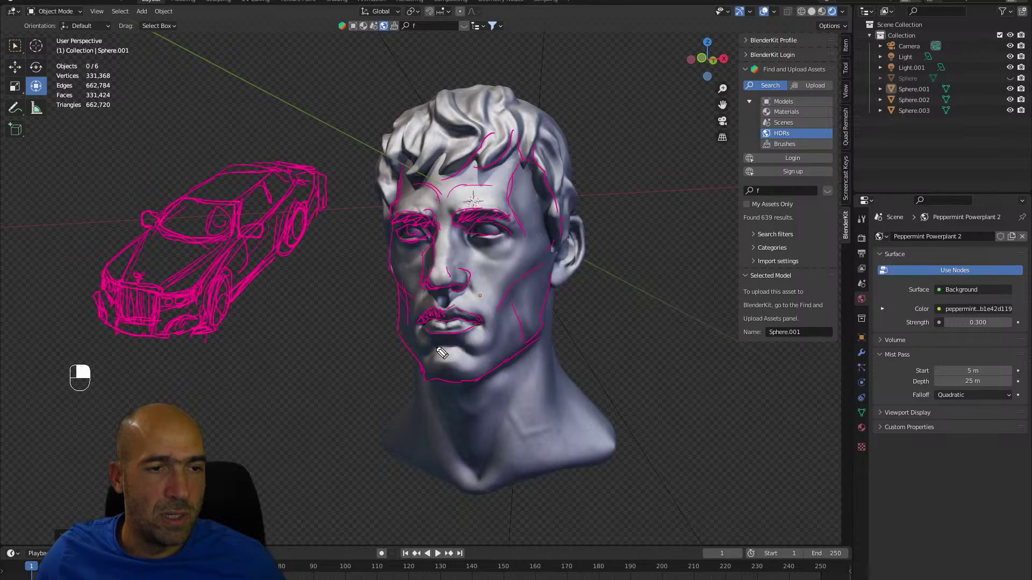
pyautogui.moveTo(436, 347); pyautogui.dragTo(489, 348)
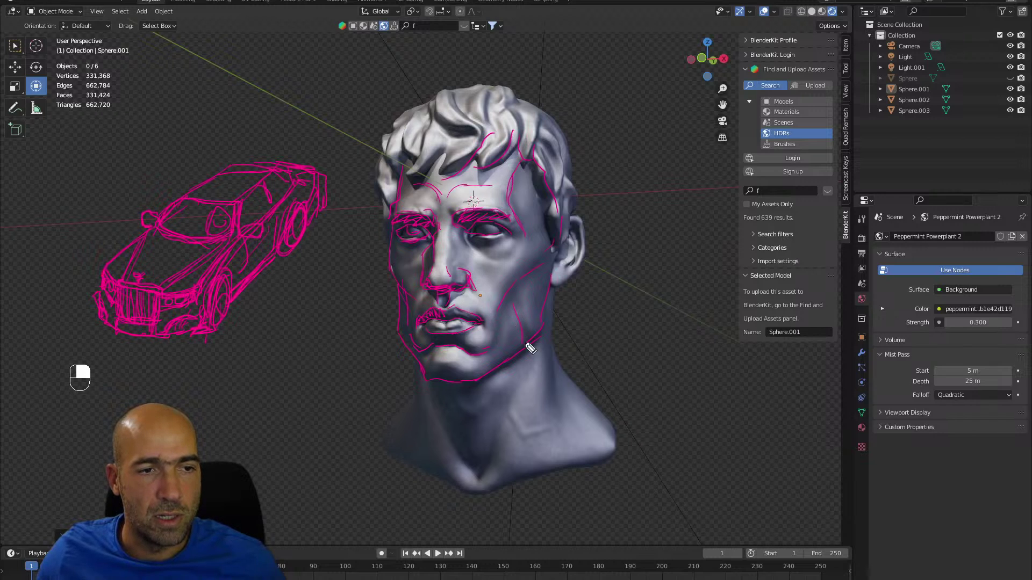
# Outline the bust's neck, shoulder lines, hair silhouette and ear with annotation strokes.
pyautogui.moveTo(554, 294); pyautogui.dragTo(554, 407)
pyautogui.moveTo(433, 379)
pyautogui.mouseDown()
pyautogui.moveTo(468, 466)
pyautogui.moveTo(382, 432)
pyautogui.mouseUp()
pyautogui.moveTo(554, 369); pyautogui.dragTo(624, 417)
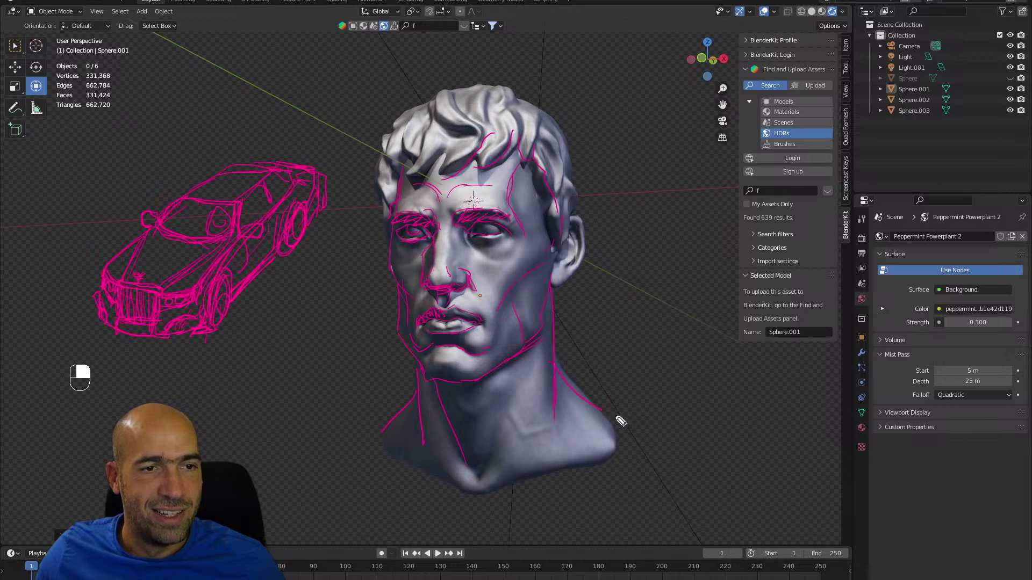
pyautogui.moveTo(550, 290)
pyautogui.mouseDown()
pyautogui.moveTo(590, 241)
pyautogui.moveTo(567, 229)
pyautogui.moveTo(567, 158)
pyautogui.moveTo(511, 89)
pyautogui.moveTo(392, 144)
pyautogui.mouseUp()
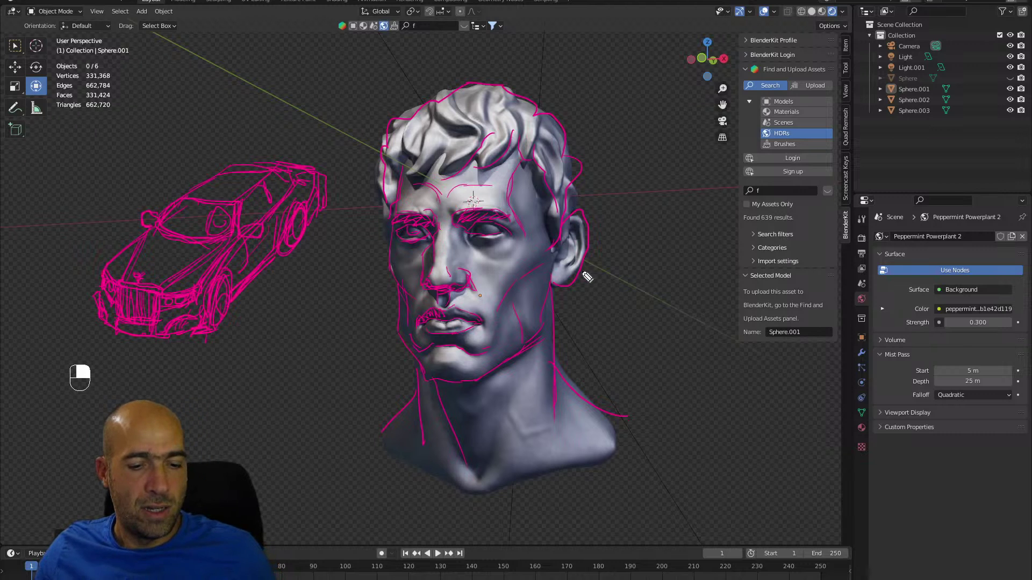
# Isolate the portrait sketch from the bust and shade its eyes, nose side, lips, inner ear and forehead hair.
pyautogui.hotkey('ctrl', 'shift', '1')
pyautogui.keyDown('alt'); pyautogui.keyDown('shift'); pyautogui.moveTo(617, 305); pyautogui.dragTo(519, 348); pyautogui.keyUp('shift'); pyautogui.keyUp('alt')
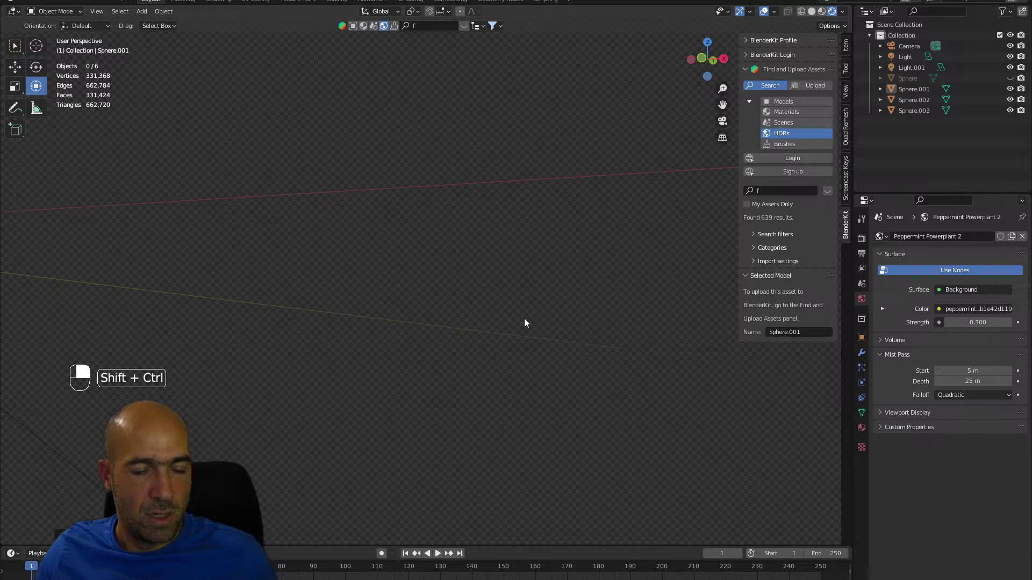
pyautogui.hotkey('ctrl', 'shift', '3')
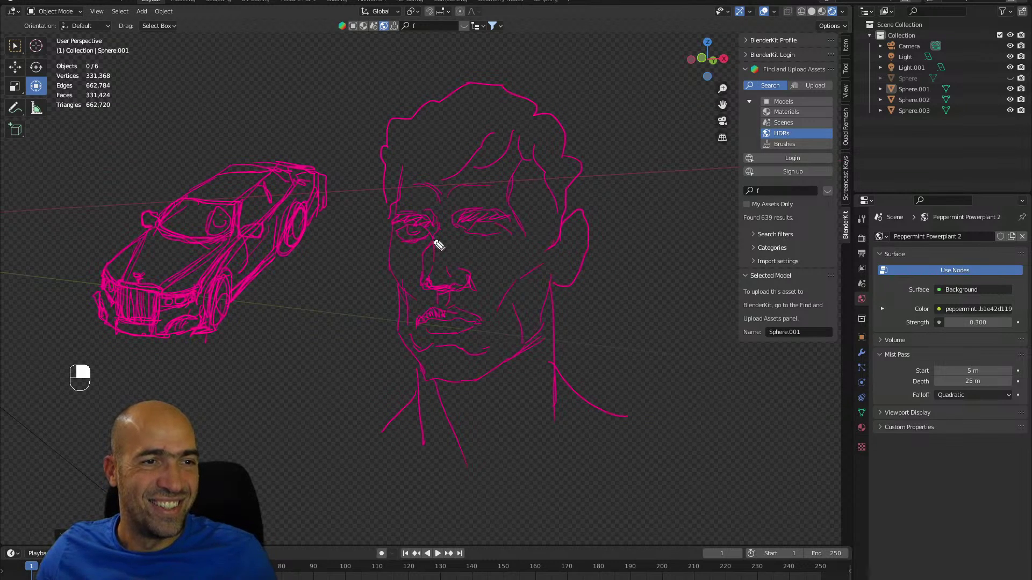
pyautogui.moveTo(438, 242); pyautogui.dragTo(430, 278)
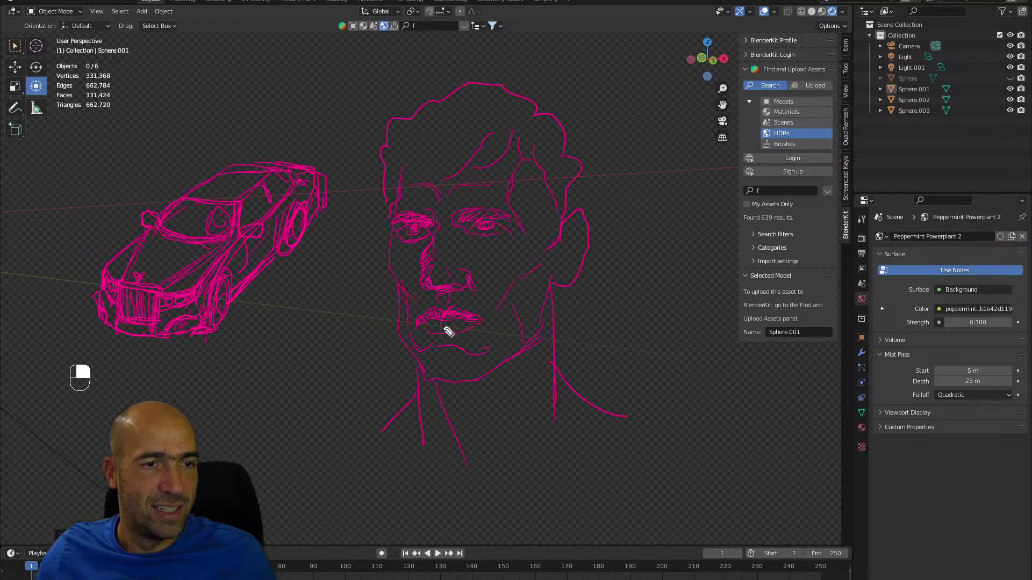
pyautogui.moveTo(436, 341); pyautogui.dragTo(470, 339)
pyautogui.moveTo(422, 162); pyautogui.dragTo(438, 189)
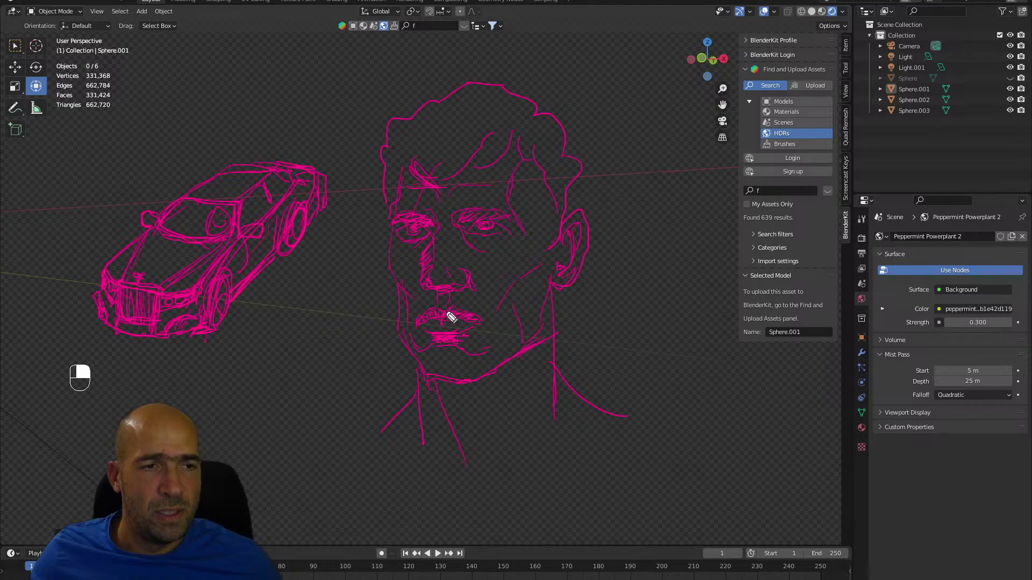
# Reinforce the portrait's cheek and jaw contours, and add the neck muscles, throat, collarbone notch and extended shoulders.
pyautogui.moveTo(387, 251); pyautogui.dragTo(397, 289)
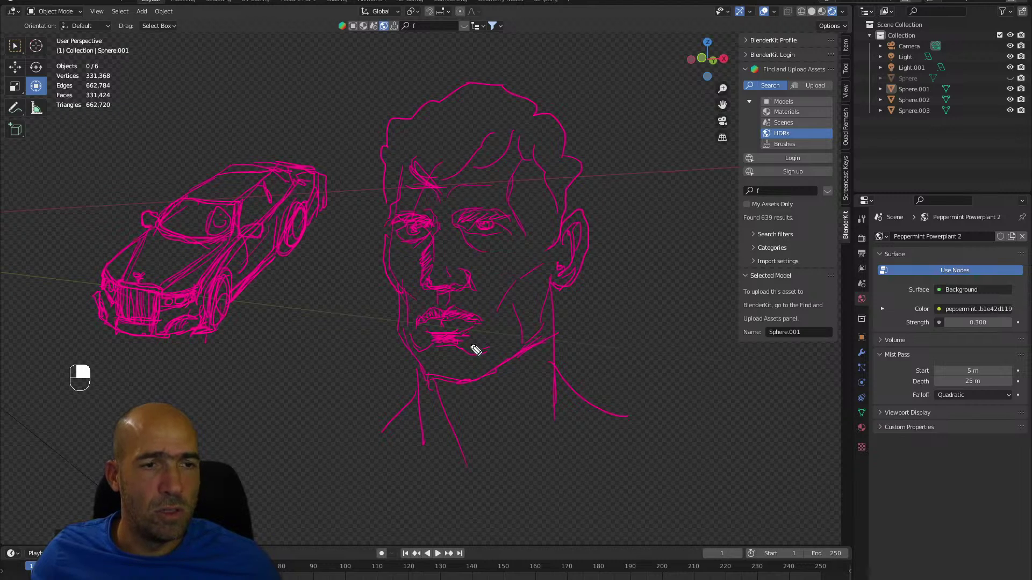
pyautogui.moveTo(435, 384)
pyautogui.mouseDown()
pyautogui.moveTo(544, 332)
pyautogui.moveTo(555, 353)
pyautogui.mouseUp()
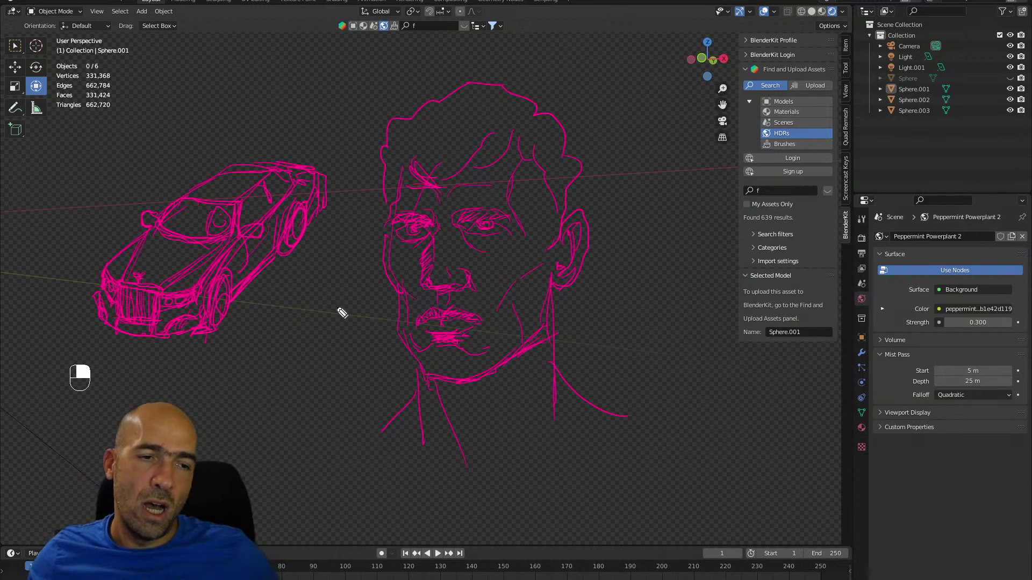
pyautogui.moveTo(536, 349); pyautogui.dragTo(481, 493)
pyautogui.moveTo(467, 449); pyautogui.dragTo(483, 481)
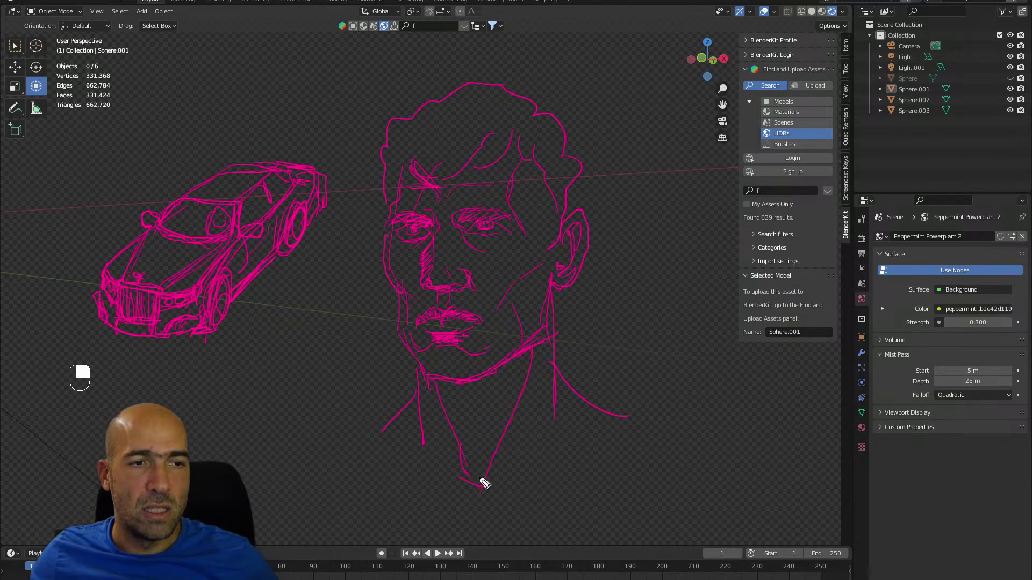
pyautogui.moveTo(454, 410); pyautogui.dragTo(489, 399)
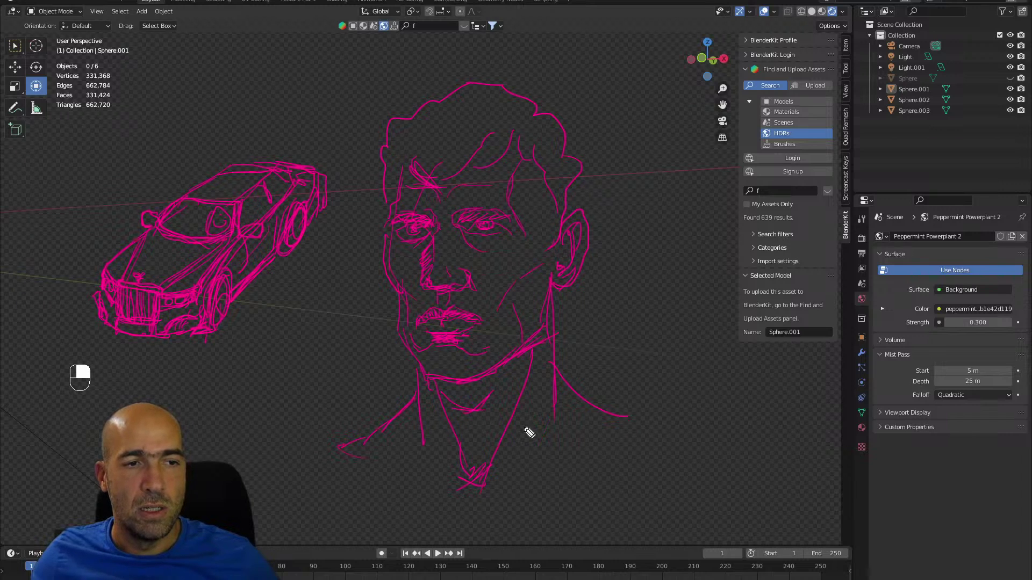
pyautogui.moveTo(602, 411)
pyautogui.mouseDown()
pyautogui.moveTo(707, 440)
pyautogui.moveTo(778, 479)
pyautogui.mouseUp()
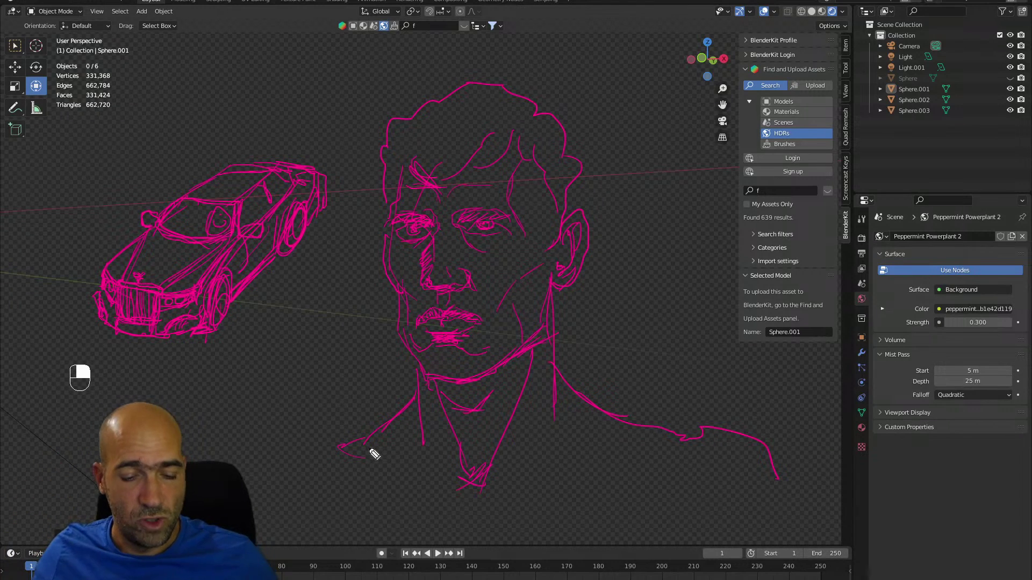
# Clear the existing annotation sketches and draw a wide-open mouth with upper teeth, lower teeth and a tongue.
pyautogui.hotkey('shift', 'F9')
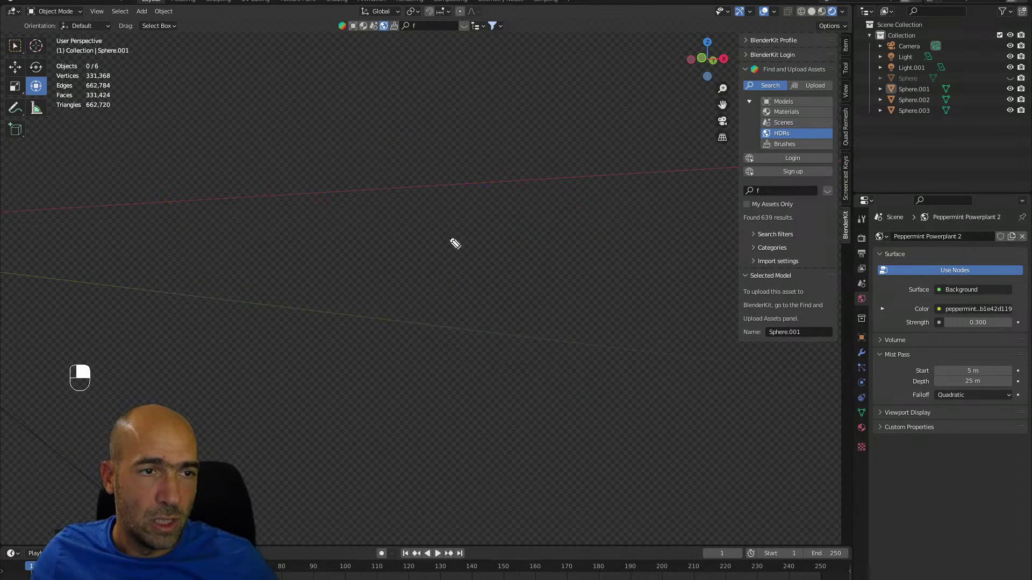
pyautogui.moveTo(440, 232)
pyautogui.mouseDown()
pyautogui.moveTo(490, 235)
pyautogui.moveTo(518, 336)
pyautogui.moveTo(439, 342)
pyautogui.mouseUp()
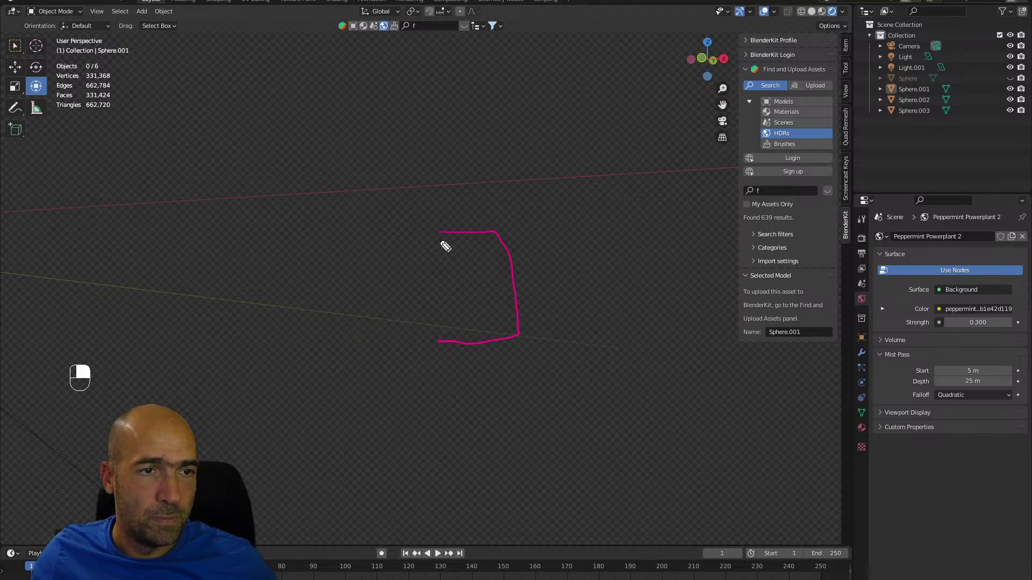
pyautogui.moveTo(437, 233); pyautogui.dragTo(440, 341)
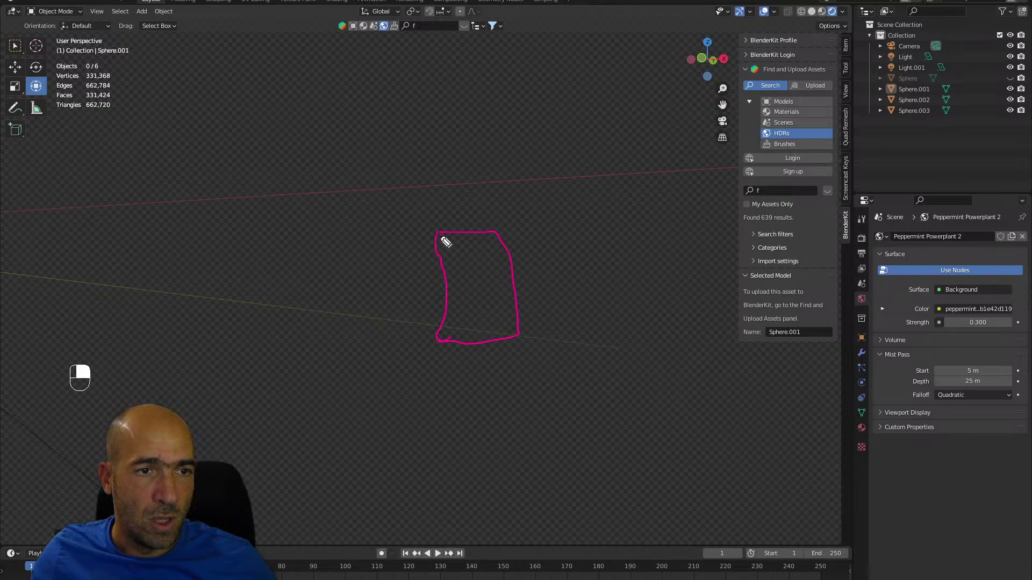
pyautogui.moveTo(443, 235)
pyautogui.mouseDown()
pyautogui.moveTo(473, 257)
pyautogui.moveTo(502, 251)
pyautogui.mouseUp()
pyautogui.moveTo(447, 340)
pyautogui.mouseDown()
pyautogui.moveTo(451, 326)
pyautogui.moveTo(512, 317)
pyautogui.moveTo(485, 273)
pyautogui.mouseUp()
# Draw the nose base, cheek folds and chin crease around the open mouth, and hatch the shadow beneath the upper teeth.
pyautogui.moveTo(453, 222)
pyautogui.mouseDown()
pyautogui.moveTo(490, 201)
pyautogui.moveTo(446, 215)
pyautogui.moveTo(444, 190)
pyautogui.moveTo(495, 203)
pyautogui.moveTo(493, 187)
pyautogui.moveTo(532, 307)
pyautogui.mouseUp()
pyautogui.moveTo(536, 268); pyautogui.dragTo(540, 335)
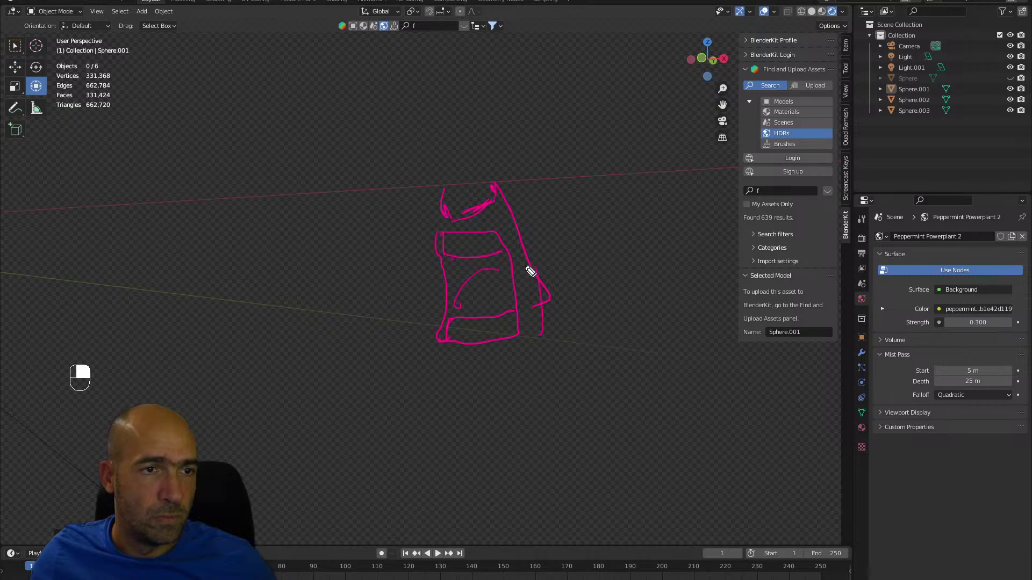
pyautogui.moveTo(522, 251); pyautogui.dragTo(530, 303)
pyautogui.moveTo(427, 232); pyautogui.dragTo(426, 253)
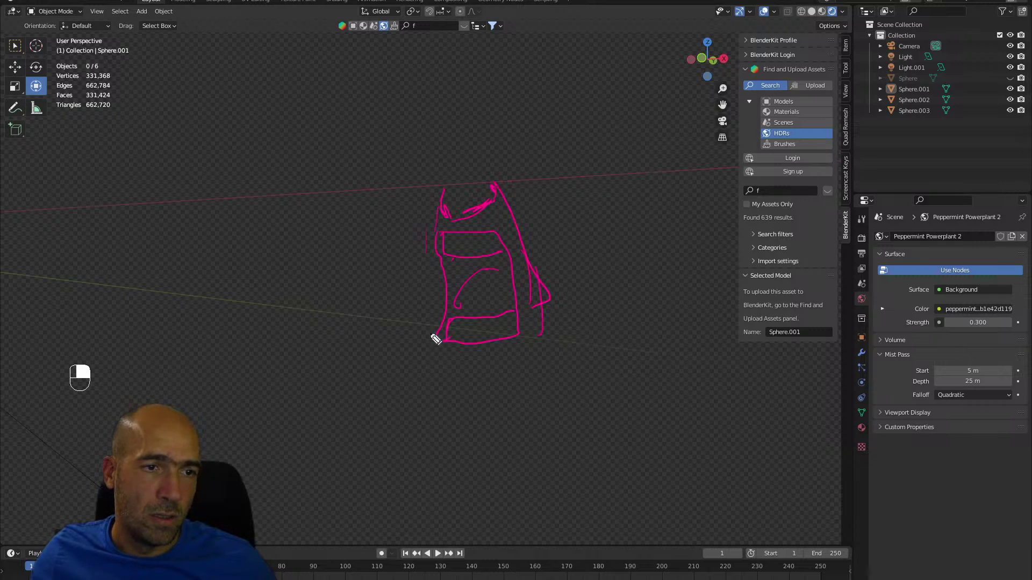
pyautogui.moveTo(432, 330)
pyautogui.mouseDown()
pyautogui.moveTo(444, 361)
pyautogui.moveTo(505, 361)
pyautogui.mouseUp()
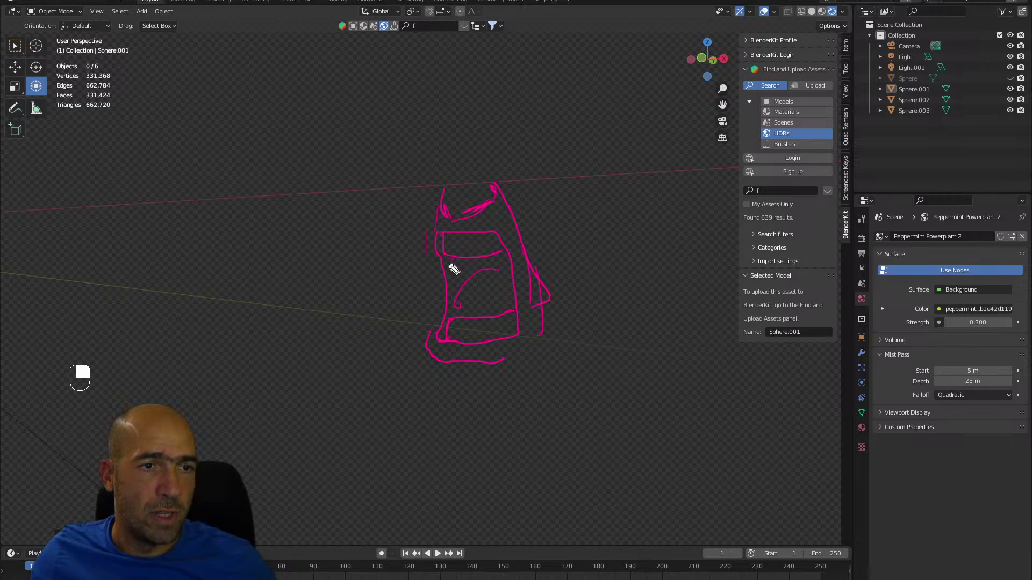
pyautogui.moveTo(453, 269); pyautogui.dragTo(511, 270)
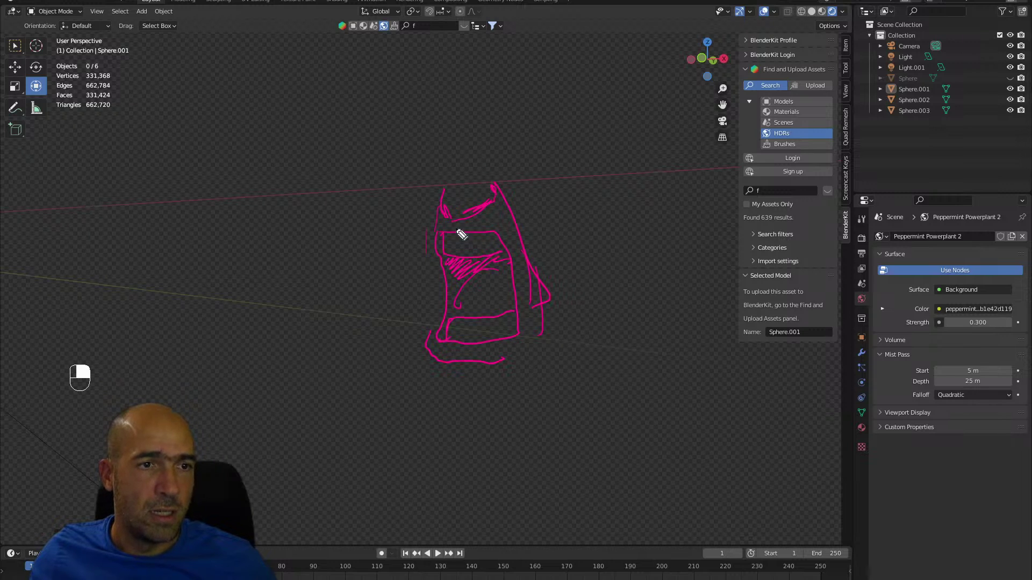
# Build out the shouting head with nose bridge, eyes, brows, cheekbone, ear, jaw, skull outline and neck muscles.
pyautogui.moveTo(445, 189)
pyautogui.mouseDown()
pyautogui.moveTo(460, 155)
pyautogui.moveTo(525, 143)
pyautogui.moveTo(534, 156)
pyautogui.moveTo(516, 161)
pyautogui.moveTo(508, 148)
pyautogui.moveTo(532, 168)
pyautogui.moveTo(481, 141)
pyautogui.moveTo(431, 164)
pyautogui.moveTo(448, 166)
pyautogui.moveTo(420, 200)
pyautogui.moveTo(466, 247)
pyautogui.mouseUp()
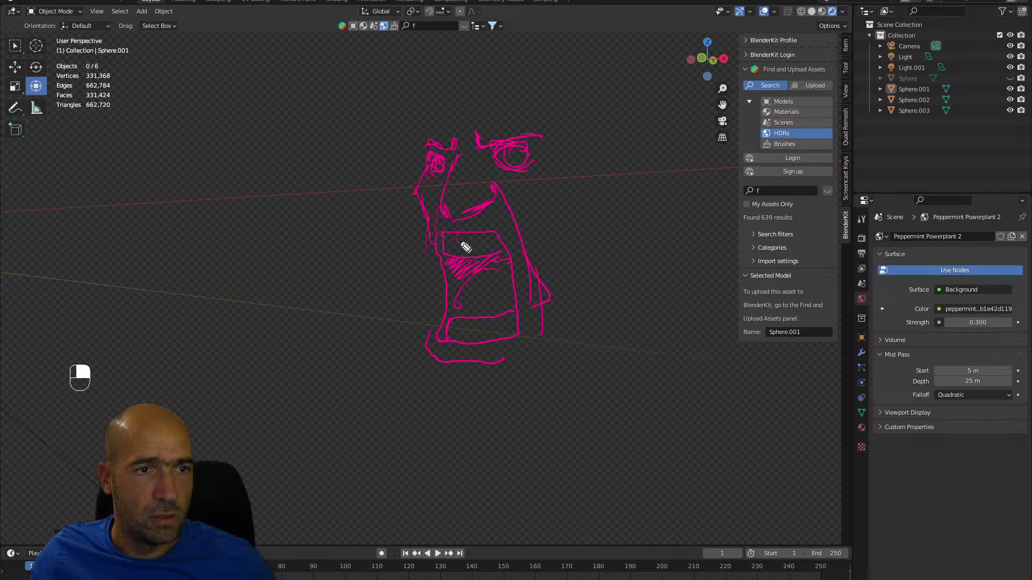
pyautogui.moveTo(542, 232); pyautogui.dragTo(563, 212)
pyautogui.moveTo(506, 165)
pyautogui.mouseDown()
pyautogui.moveTo(535, 171)
pyautogui.moveTo(473, 208)
pyautogui.moveTo(476, 192)
pyautogui.moveTo(423, 344)
pyautogui.moveTo(470, 428)
pyautogui.moveTo(433, 414)
pyautogui.moveTo(516, 415)
pyautogui.moveTo(585, 317)
pyautogui.moveTo(606, 226)
pyautogui.moveTo(603, 281)
pyautogui.moveTo(615, 214)
pyautogui.moveTo(656, 141)
pyautogui.moveTo(604, 156)
pyautogui.mouseUp()
pyautogui.moveTo(433, 150)
pyautogui.mouseDown()
pyautogui.moveTo(430, 119)
pyautogui.moveTo(453, 112)
pyautogui.moveTo(537, 101)
pyautogui.moveTo(529, 132)
pyautogui.mouseUp()
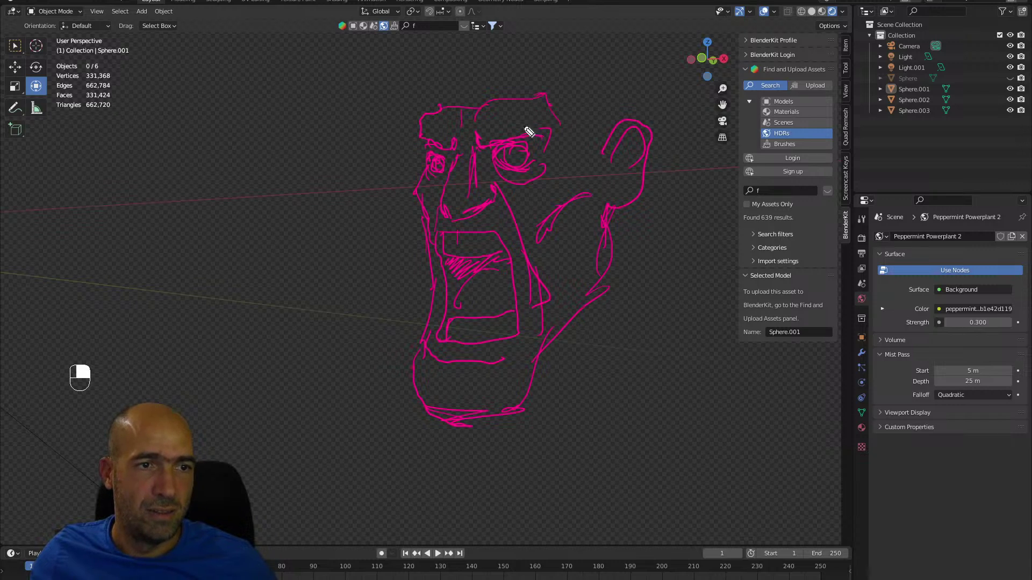
pyautogui.moveTo(445, 114)
pyautogui.mouseDown()
pyautogui.moveTo(525, 39)
pyautogui.moveTo(603, 34)
pyautogui.moveTo(674, 162)
pyautogui.moveTo(658, 203)
pyautogui.moveTo(670, 269)
pyautogui.moveTo(661, 237)
pyautogui.moveTo(656, 279)
pyautogui.moveTo(583, 395)
pyautogui.mouseUp()
pyautogui.moveTo(598, 352); pyautogui.dragTo(560, 372)
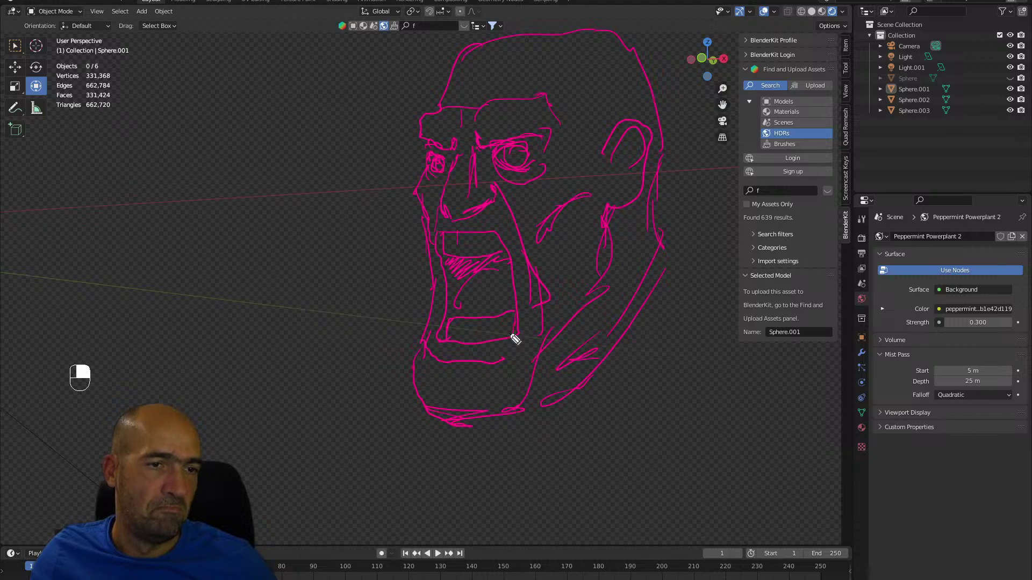
# Shade the mouth interior, underside of the nose and upper eye sockets of the shouting head, and add the temple hairline.
pyautogui.moveTo(515, 339)
pyautogui.mouseDown()
pyautogui.moveTo(484, 329)
pyautogui.moveTo(508, 324)
pyautogui.mouseUp()
pyautogui.moveTo(493, 275)
pyautogui.mouseDown()
pyautogui.moveTo(502, 267)
pyautogui.moveTo(509, 289)
pyautogui.mouseUp()
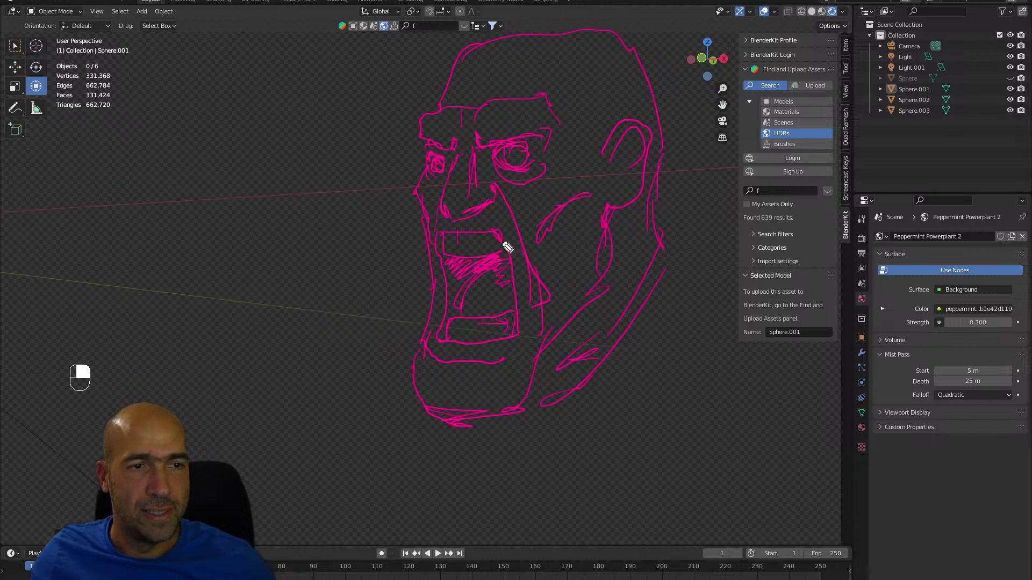
pyautogui.moveTo(464, 226)
pyautogui.mouseDown()
pyautogui.moveTo(495, 205)
pyautogui.moveTo(461, 232)
pyautogui.moveTo(479, 218)
pyautogui.mouseUp()
pyautogui.moveTo(496, 149); pyautogui.dragTo(544, 148)
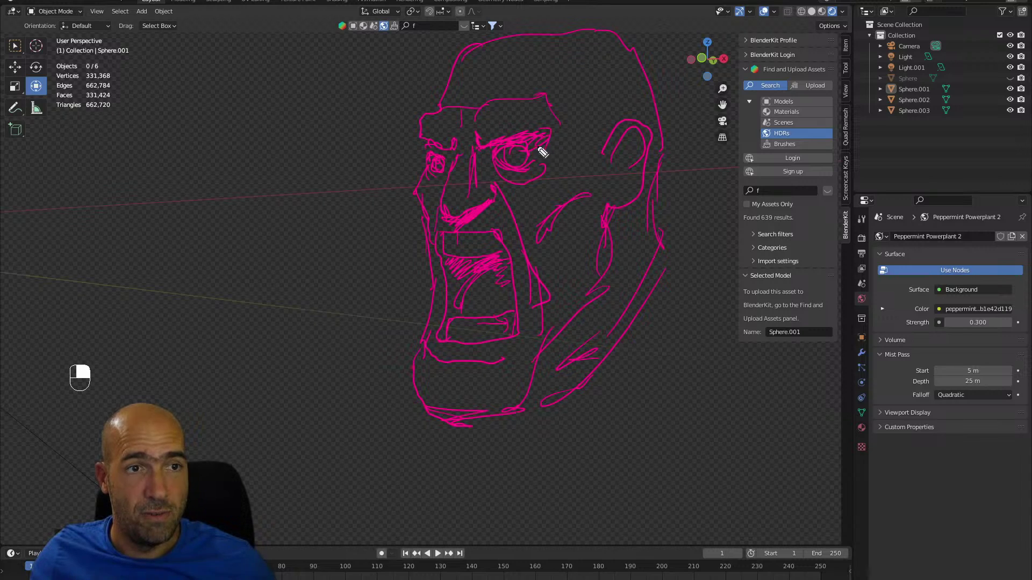
pyautogui.moveTo(443, 151); pyautogui.dragTo(453, 151)
pyautogui.moveTo(594, 134)
pyautogui.mouseDown()
pyautogui.moveTo(600, 171)
pyautogui.moveTo(598, 160)
pyautogui.mouseUp()
pyautogui.moveTo(575, 106); pyautogui.dragTo(585, 123)
pyautogui.moveTo(497, 263); pyautogui.dragTo(512, 276)
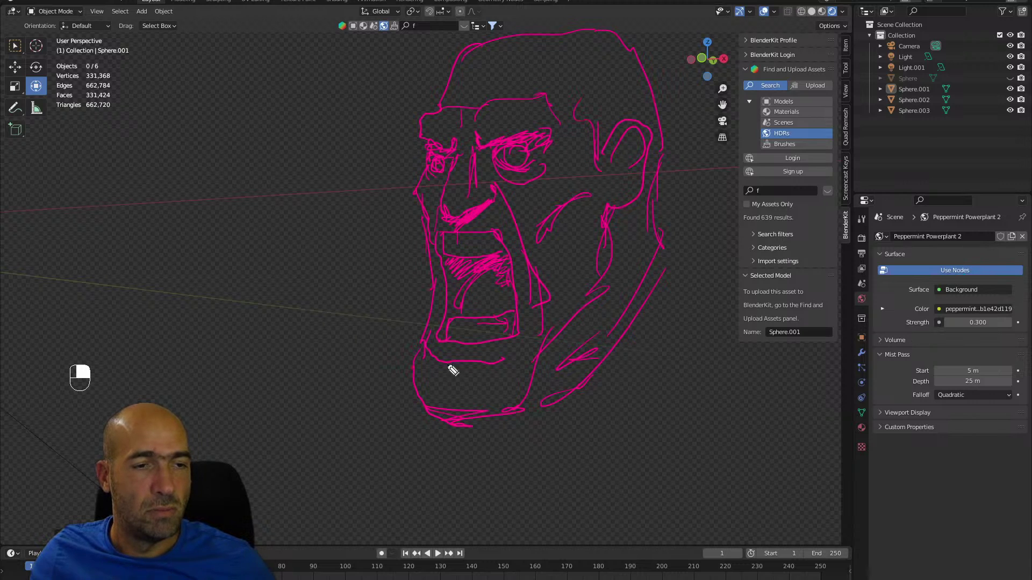
# Add chin and inner-ear details, darken the frown and eye sockets, reinforce the mouth outline, and clear the shouting-head sketch.
pyautogui.moveTo(459, 370); pyautogui.dragTo(485, 371)
pyautogui.moveTo(410, 345); pyautogui.dragTo(407, 393)
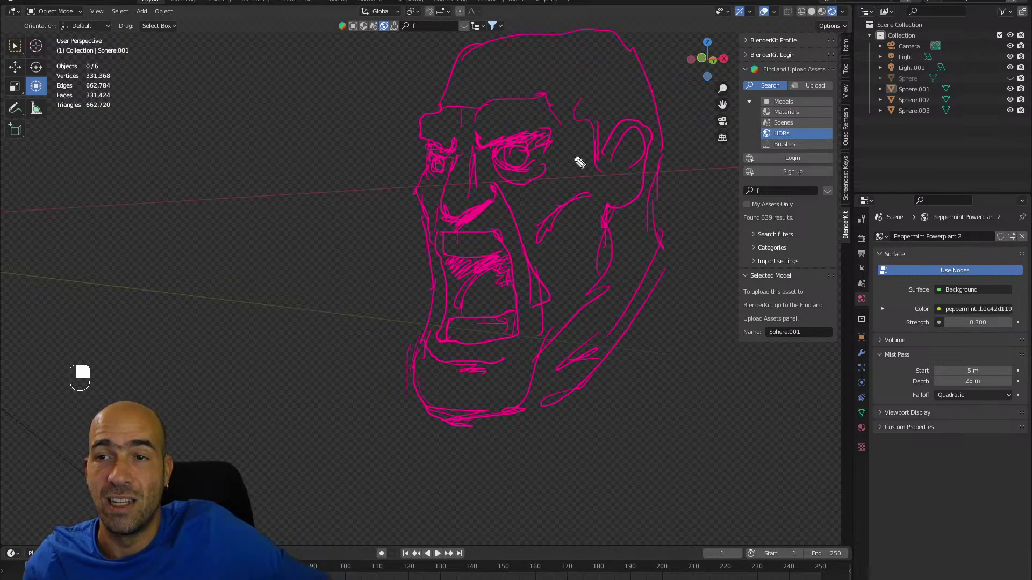
pyautogui.moveTo(627, 154); pyautogui.dragTo(622, 202)
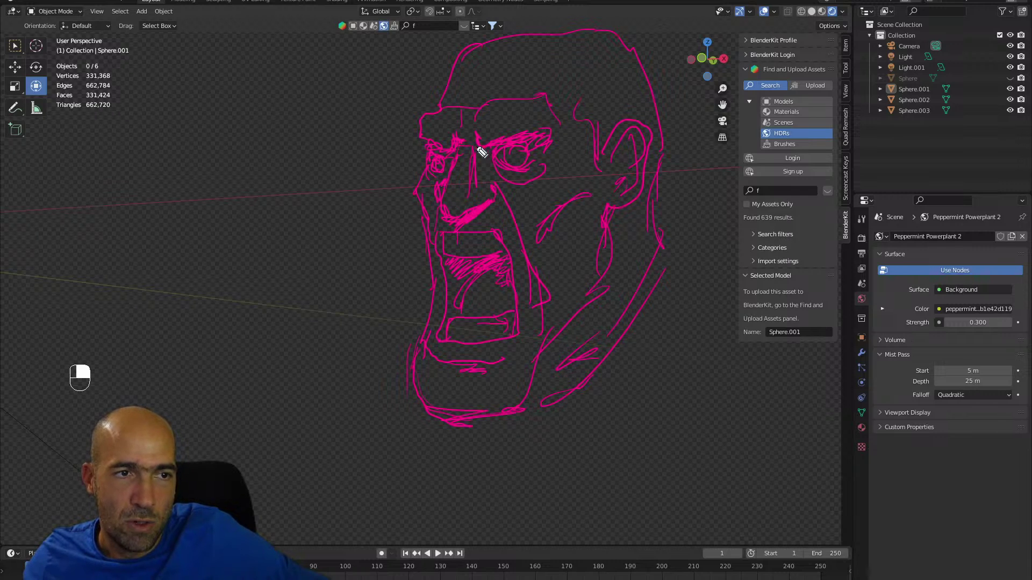
pyautogui.moveTo(466, 152); pyautogui.dragTo(475, 156)
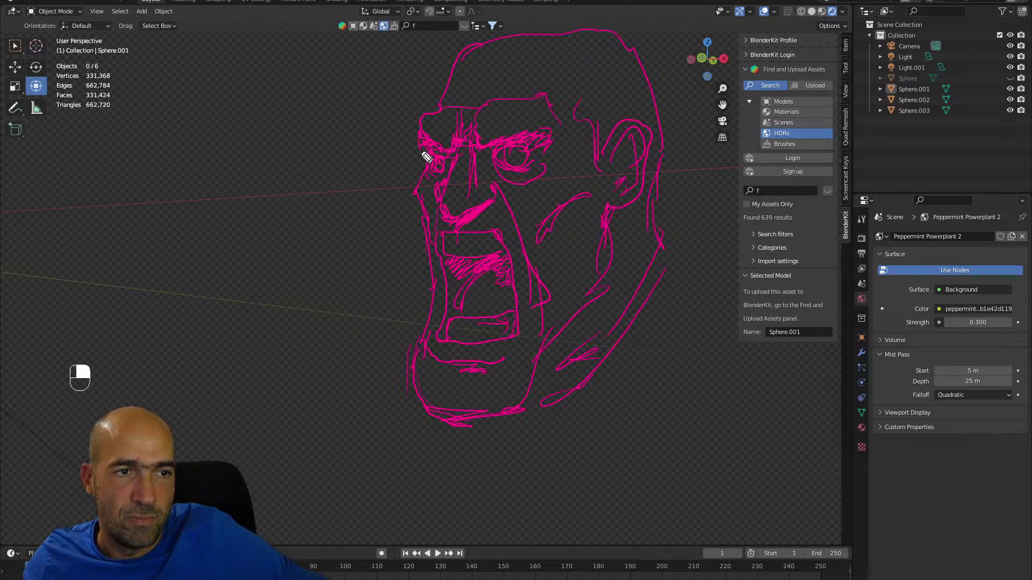
pyautogui.moveTo(504, 149)
pyautogui.mouseDown()
pyautogui.moveTo(553, 130)
pyautogui.moveTo(538, 135)
pyautogui.mouseUp()
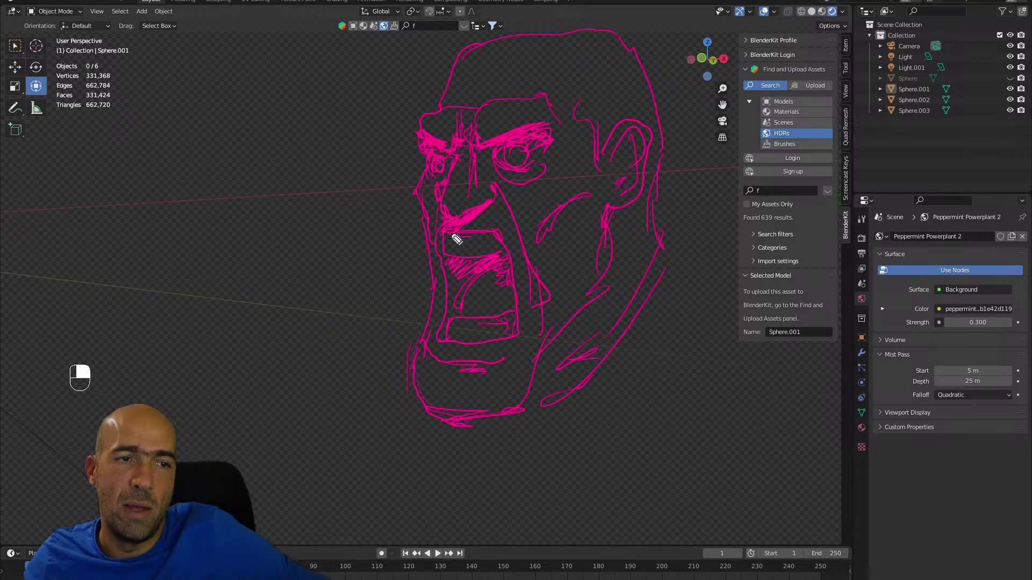
pyautogui.moveTo(455, 239)
pyautogui.mouseDown()
pyautogui.moveTo(502, 237)
pyautogui.moveTo(511, 304)
pyautogui.moveTo(447, 344)
pyautogui.mouseUp()
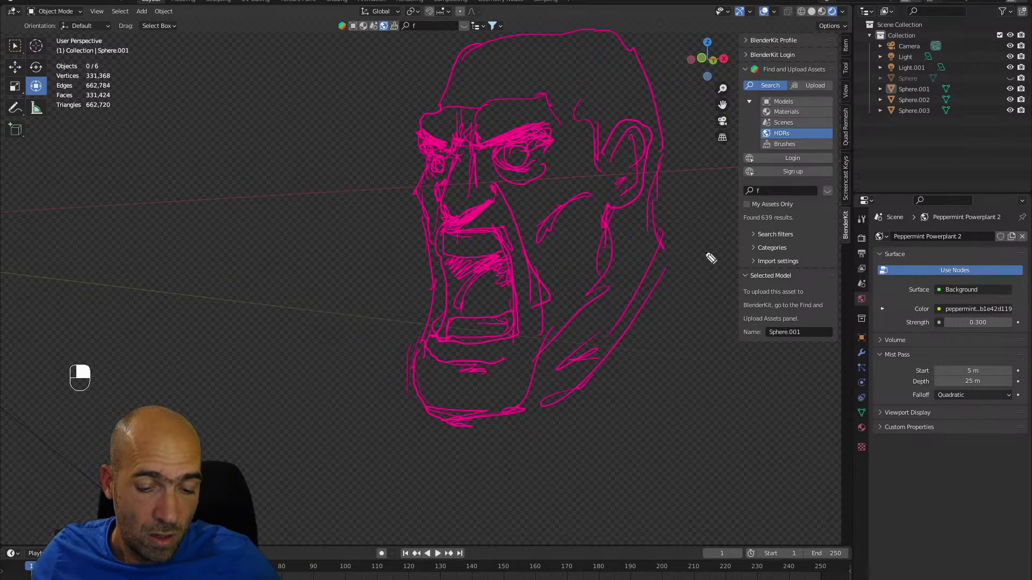
pyautogui.hotkey('ctrl', 'shift', '7')
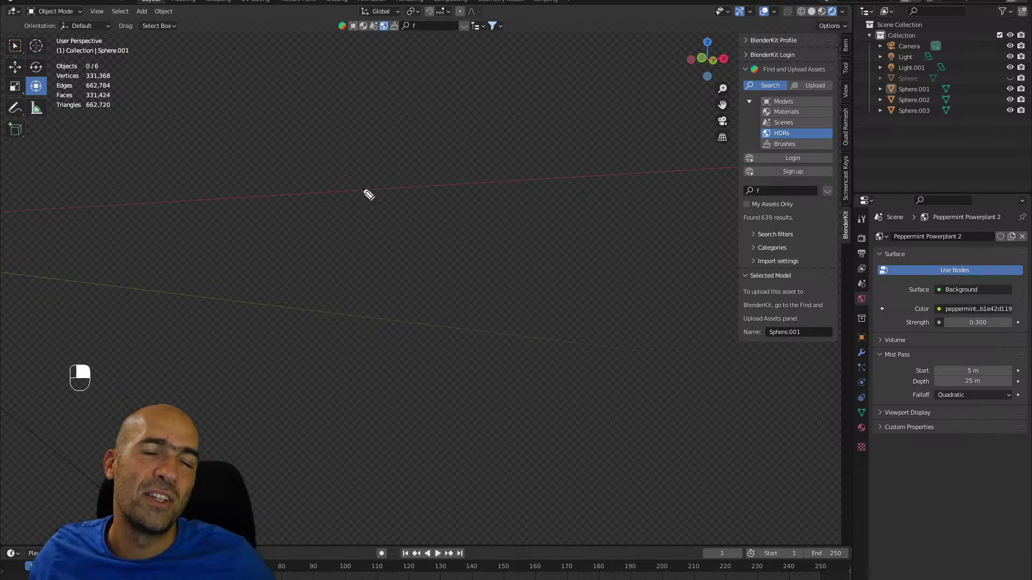
# Sketch a woman's face with head outline, neck, lips, nostril marks, eyes and brows as an on-screen annotation.
pyautogui.moveTo(389, 211)
pyautogui.mouseDown()
pyautogui.moveTo(511, 102)
pyautogui.moveTo(530, 267)
pyautogui.moveTo(398, 253)
pyautogui.moveTo(454, 360)
pyautogui.moveTo(541, 260)
pyautogui.moveTo(544, 231)
pyautogui.mouseUp()
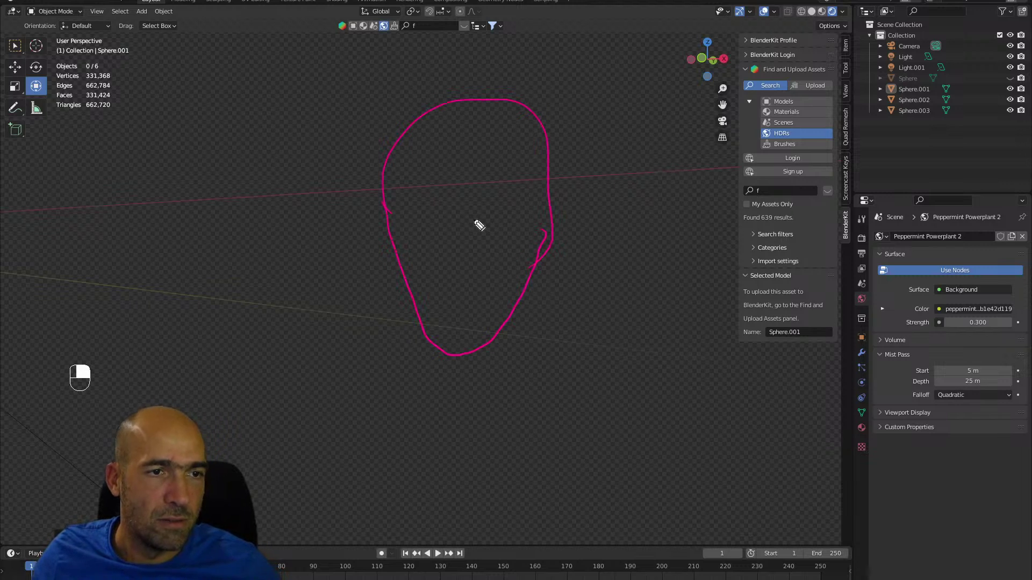
pyautogui.moveTo(420, 324); pyautogui.dragTo(410, 419)
pyautogui.moveTo(490, 343); pyautogui.dragTo(478, 429)
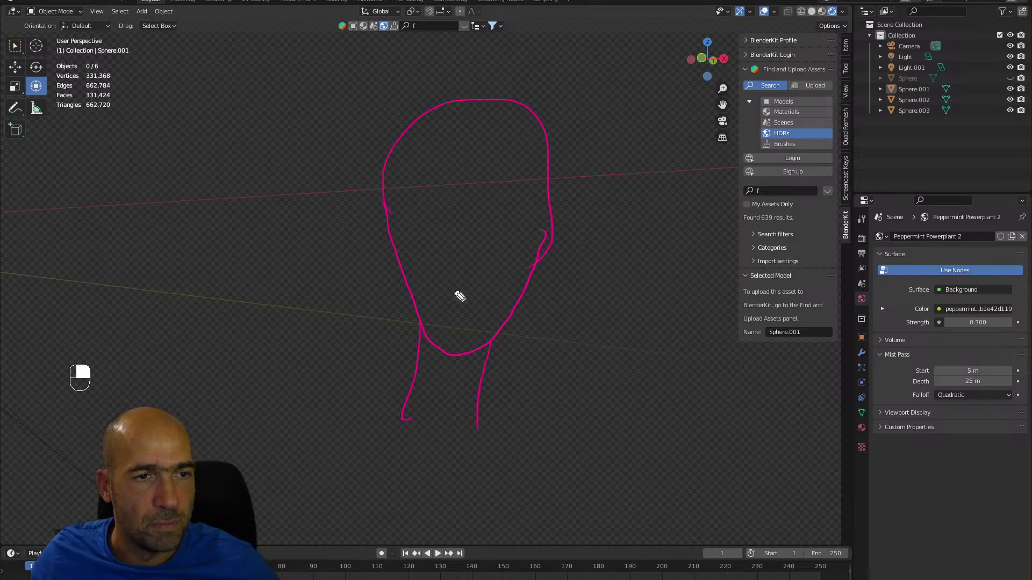
pyautogui.moveTo(441, 293)
pyautogui.mouseDown()
pyautogui.moveTo(475, 290)
pyautogui.moveTo(492, 302)
pyautogui.moveTo(443, 299)
pyautogui.moveTo(484, 298)
pyautogui.mouseUp()
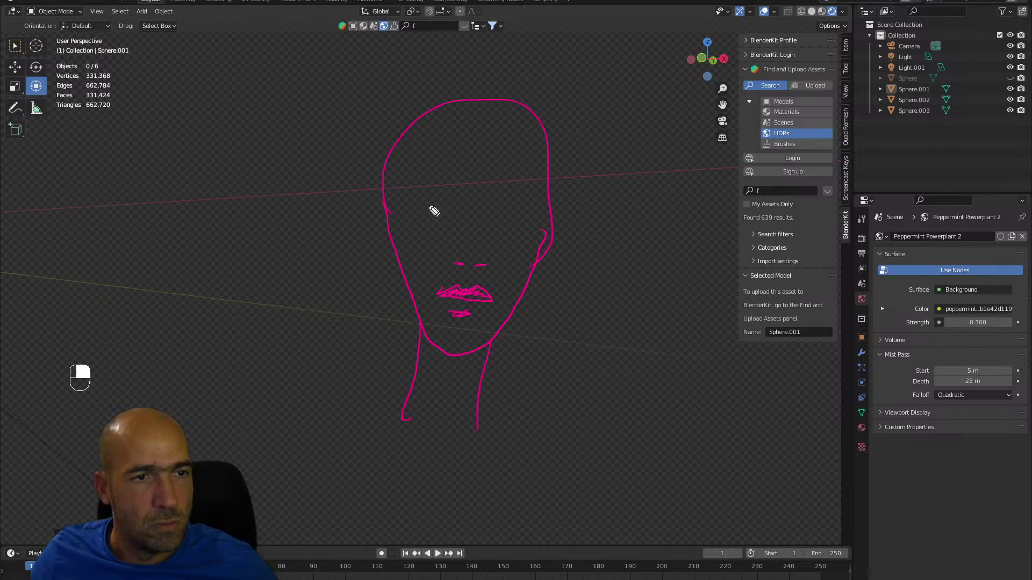
pyautogui.moveTo(416, 218); pyautogui.dragTo(512, 222)
pyautogui.moveTo(435, 217)
pyautogui.mouseDown()
pyautogui.moveTo(414, 202)
pyautogui.moveTo(533, 219)
pyautogui.moveTo(518, 192)
pyautogui.mouseUp()
pyautogui.moveTo(430, 181); pyautogui.dragTo(454, 201)
# Draw long hair strands from the parting down both sides of the sketched face, overlapping the ear and jaw edges.
pyautogui.moveTo(461, 105)
pyautogui.mouseDown()
pyautogui.moveTo(341, 305)
pyautogui.moveTo(359, 432)
pyautogui.moveTo(371, 398)
pyautogui.mouseUp()
pyautogui.moveTo(516, 125); pyautogui.dragTo(512, 409)
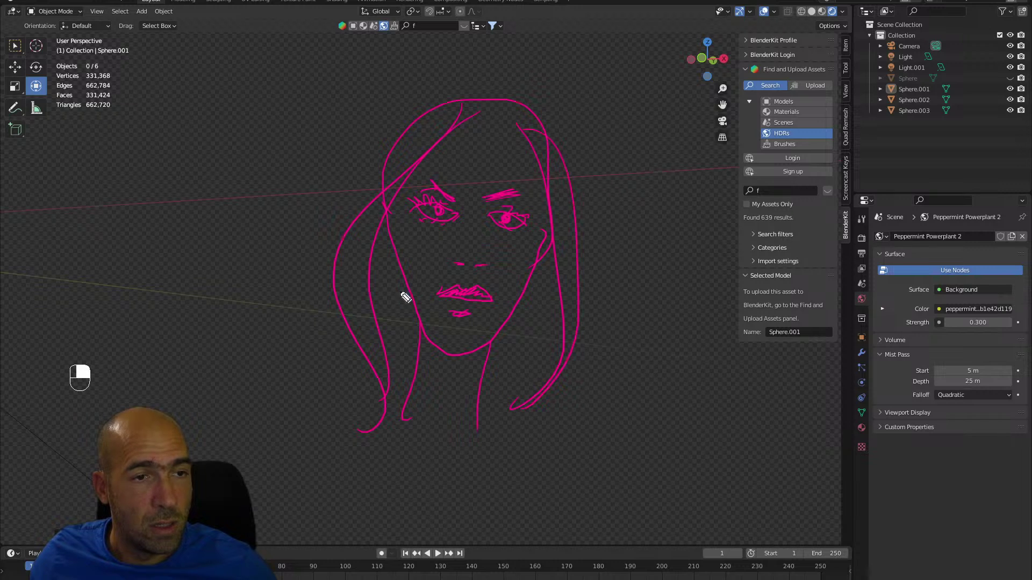
pyautogui.moveTo(400, 216); pyautogui.dragTo(399, 250)
pyautogui.moveTo(446, 144)
pyautogui.mouseDown()
pyautogui.moveTo(414, 212)
pyautogui.moveTo(401, 334)
pyautogui.mouseUp()
pyautogui.moveTo(411, 203); pyautogui.dragTo(375, 422)
pyautogui.moveTo(556, 213); pyautogui.dragTo(523, 402)
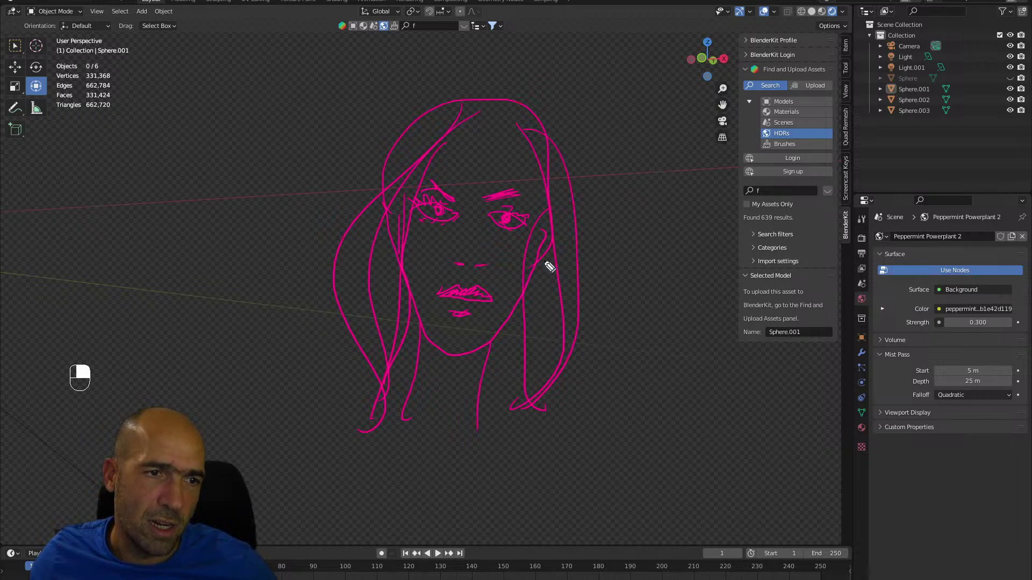
pyautogui.moveTo(542, 256); pyautogui.dragTo(513, 415)
pyautogui.moveTo(410, 297); pyautogui.dragTo(433, 346)
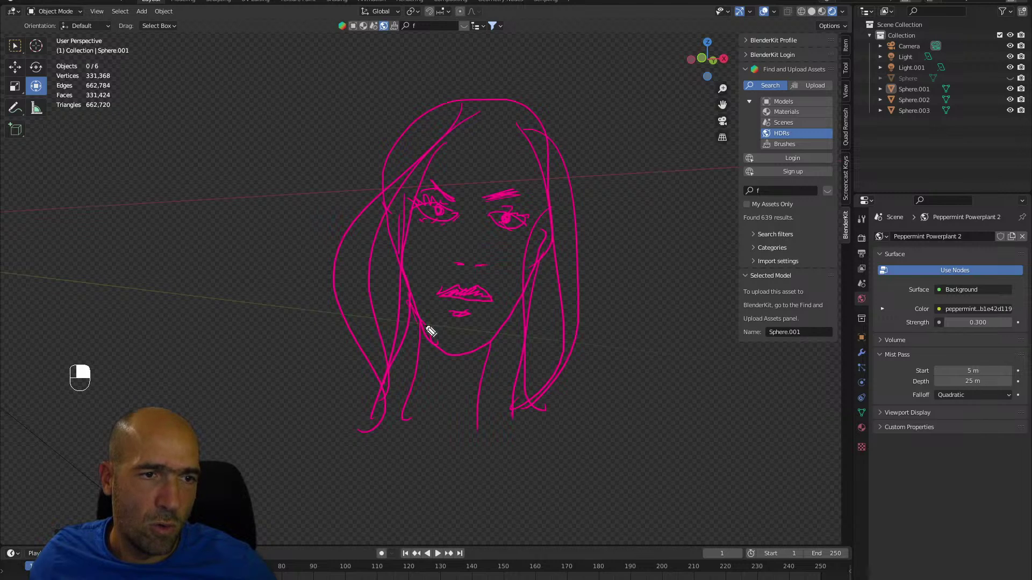
# Reinforce the jaw and chin lines and add a larger outer hair volume around both sides of the head.
pyautogui.moveTo(419, 311)
pyautogui.mouseDown()
pyautogui.moveTo(443, 348)
pyautogui.moveTo(504, 322)
pyautogui.moveTo(527, 281)
pyautogui.mouseUp()
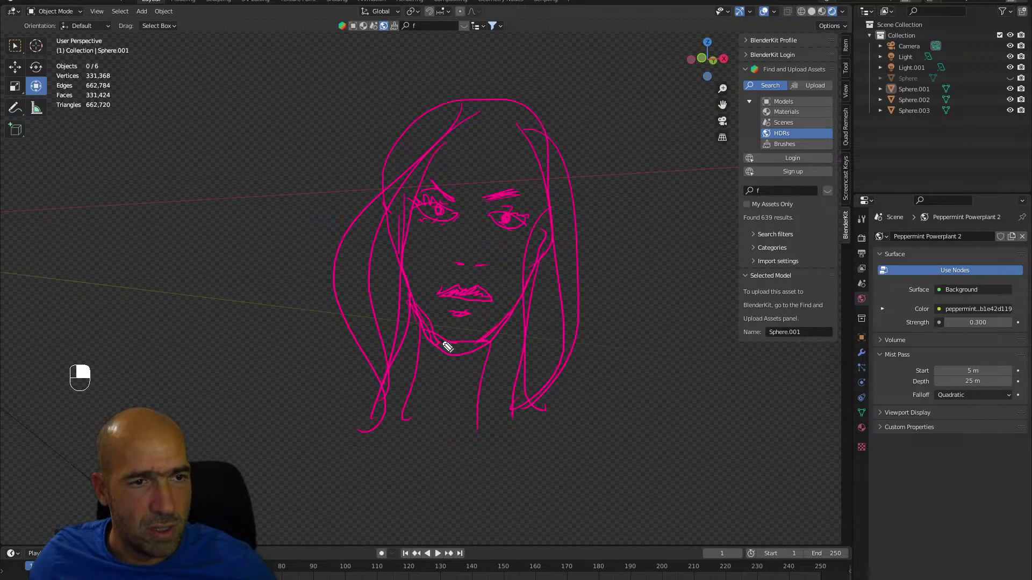
pyautogui.moveTo(426, 346)
pyautogui.mouseDown()
pyautogui.moveTo(461, 357)
pyautogui.moveTo(437, 363)
pyautogui.mouseUp()
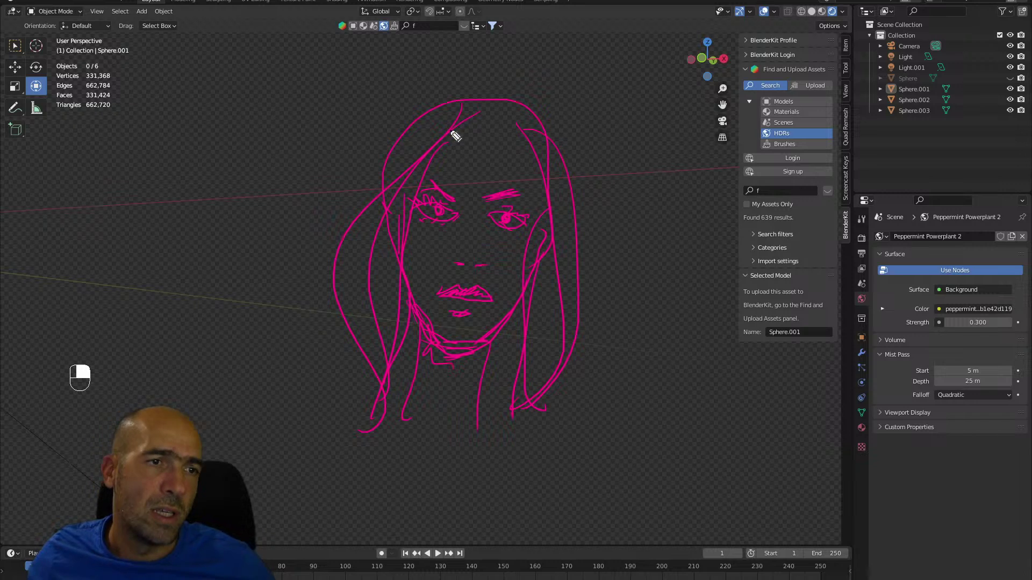
pyautogui.moveTo(472, 81); pyautogui.dragTo(306, 325)
pyautogui.moveTo(398, 72)
pyautogui.mouseDown()
pyautogui.moveTo(333, 115)
pyautogui.moveTo(377, 474)
pyautogui.mouseUp()
pyautogui.moveTo(488, 52); pyautogui.dragTo(534, 433)
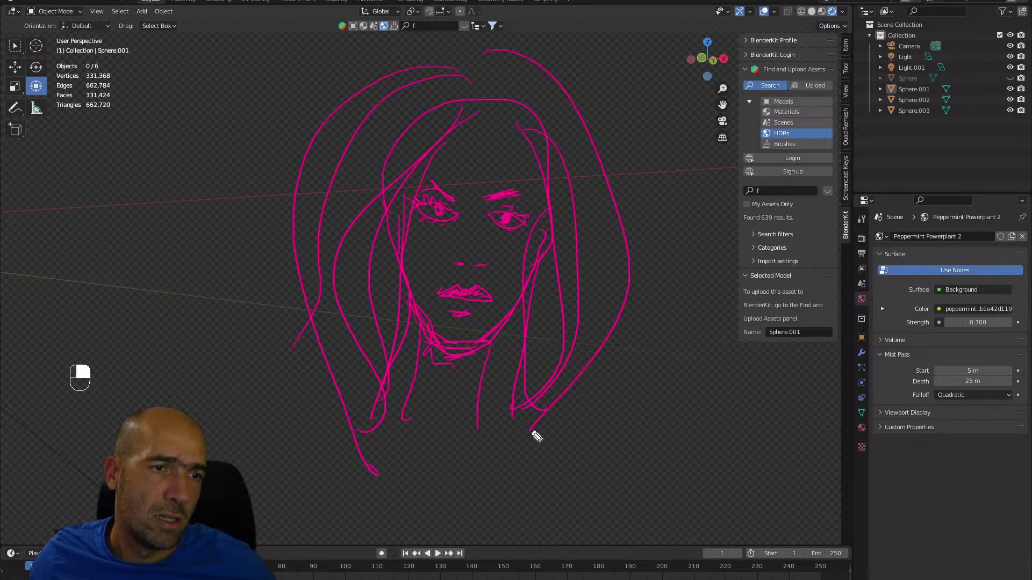
pyautogui.moveTo(492, 81); pyautogui.dragTo(604, 356)
pyautogui.moveTo(570, 131); pyautogui.dragTo(600, 248)
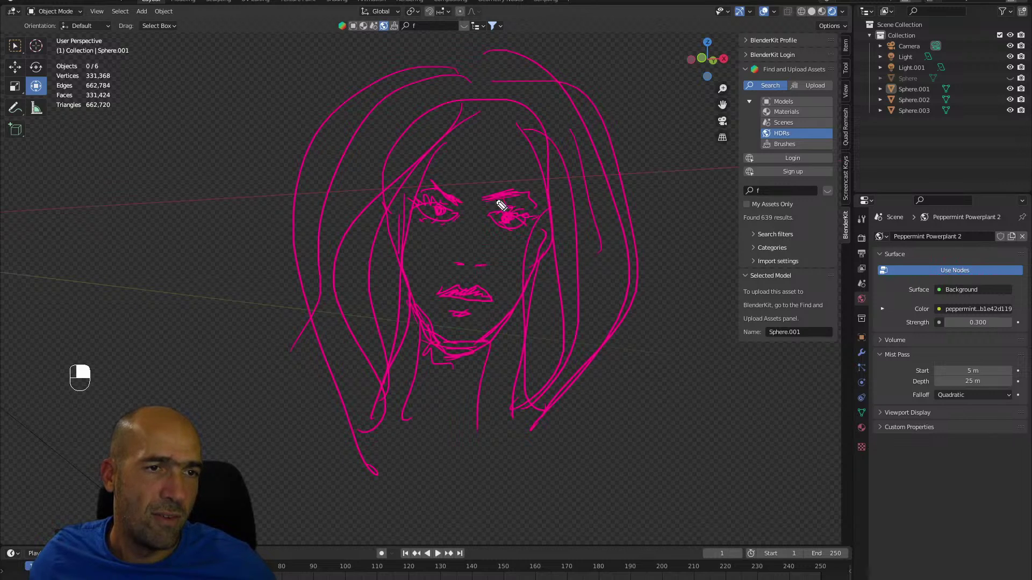
# Add fringe strands across the forehead and extend loose, flowing locks outward on both sides of the hair.
pyautogui.moveTo(505, 118); pyautogui.dragTo(379, 171)
pyautogui.moveTo(551, 205); pyautogui.dragTo(548, 184)
pyautogui.moveTo(487, 95)
pyautogui.mouseDown()
pyautogui.moveTo(640, 129)
pyautogui.moveTo(656, 152)
pyautogui.mouseUp()
pyautogui.moveTo(461, 75); pyautogui.dragTo(241, 194)
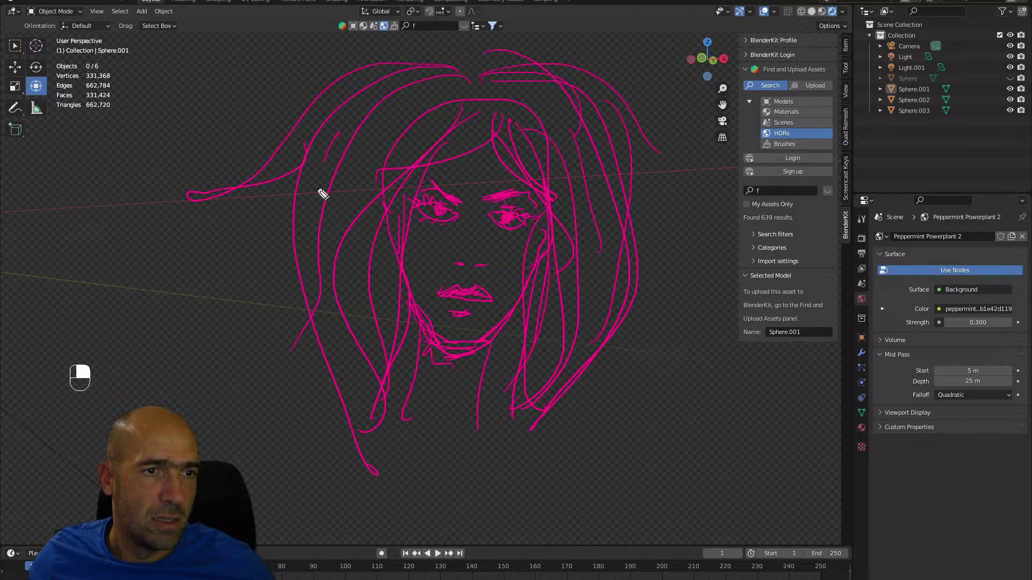
pyautogui.moveTo(318, 193); pyautogui.dragTo(352, 261)
pyautogui.moveTo(599, 106)
pyautogui.mouseDown()
pyautogui.moveTo(610, 421)
pyautogui.moveTo(607, 352)
pyautogui.moveTo(568, 447)
pyautogui.mouseUp()
pyautogui.moveTo(515, 408); pyautogui.dragTo(494, 459)
# Add a neckline, darken the mouth and nose base, and layer extra strands into the hair beside the face.
pyautogui.moveTo(454, 434)
pyautogui.mouseDown()
pyautogui.moveTo(432, 423)
pyautogui.moveTo(387, 435)
pyautogui.mouseUp()
pyautogui.moveTo(446, 299); pyautogui.dragTo(490, 299)
pyautogui.moveTo(456, 266)
pyautogui.mouseDown()
pyautogui.moveTo(484, 277)
pyautogui.moveTo(468, 272)
pyautogui.moveTo(486, 266)
pyautogui.mouseUp()
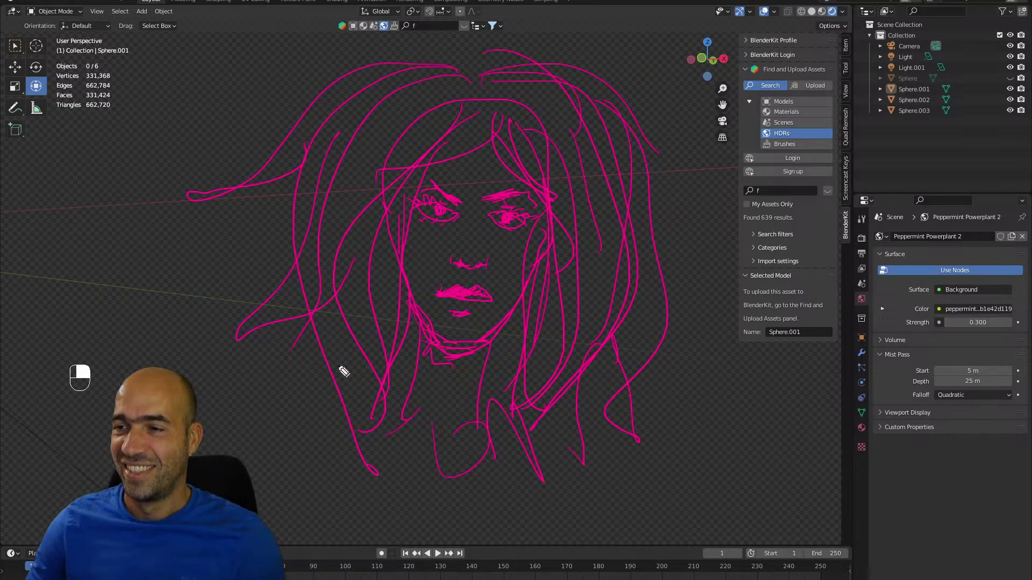
pyautogui.moveTo(334, 165)
pyautogui.mouseDown()
pyautogui.moveTo(229, 353)
pyautogui.moveTo(276, 419)
pyautogui.moveTo(415, 356)
pyautogui.moveTo(394, 438)
pyautogui.mouseUp()
pyautogui.moveTo(304, 112)
pyautogui.mouseDown()
pyautogui.moveTo(236, 188)
pyautogui.moveTo(95, 153)
pyautogui.moveTo(68, 185)
pyautogui.moveTo(85, 180)
pyautogui.moveTo(74, 196)
pyautogui.moveTo(92, 175)
pyautogui.moveTo(106, 205)
pyautogui.moveTo(115, 168)
pyautogui.moveTo(81, 171)
pyautogui.moveTo(285, 184)
pyautogui.mouseUp()
# Extend the hair tips into curling, snake-like shapes on both sides, and clear the whole annotation sketch.
pyautogui.moveTo(239, 332)
pyautogui.mouseDown()
pyautogui.moveTo(133, 270)
pyautogui.moveTo(101, 288)
pyautogui.moveTo(102, 299)
pyautogui.moveTo(143, 293)
pyautogui.moveTo(137, 315)
pyautogui.moveTo(127, 281)
pyautogui.moveTo(208, 356)
pyautogui.moveTo(236, 360)
pyautogui.mouseUp()
pyautogui.moveTo(192, 320)
pyautogui.mouseDown()
pyautogui.moveTo(191, 335)
pyautogui.moveTo(264, 355)
pyautogui.mouseUp()
pyautogui.moveTo(168, 190); pyautogui.dragTo(250, 228)
pyautogui.moveTo(669, 281)
pyautogui.mouseDown()
pyautogui.moveTo(720, 279)
pyautogui.moveTo(732, 359)
pyautogui.mouseUp()
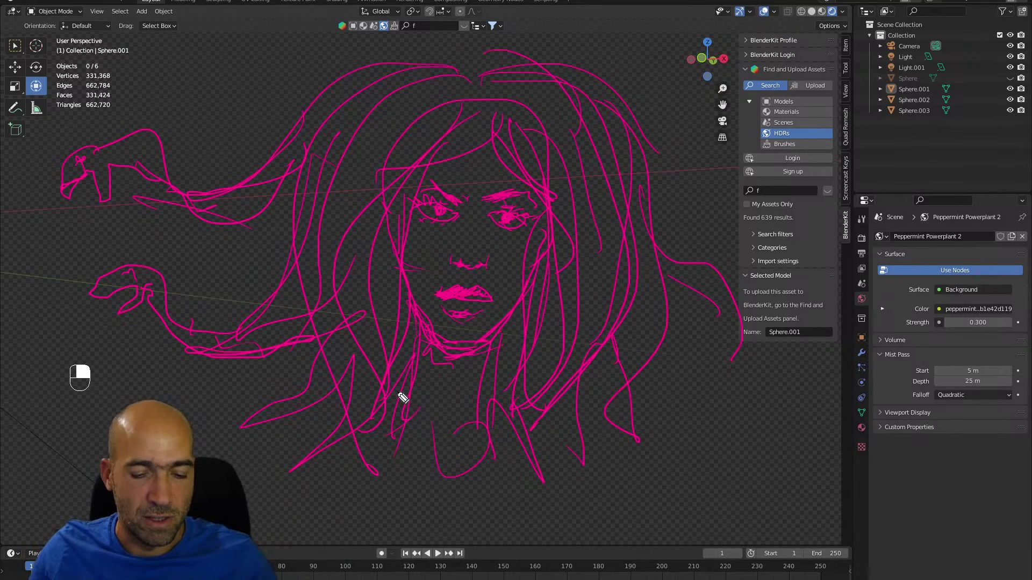
pyautogui.press('Escape')
pyautogui.click(399, 391)
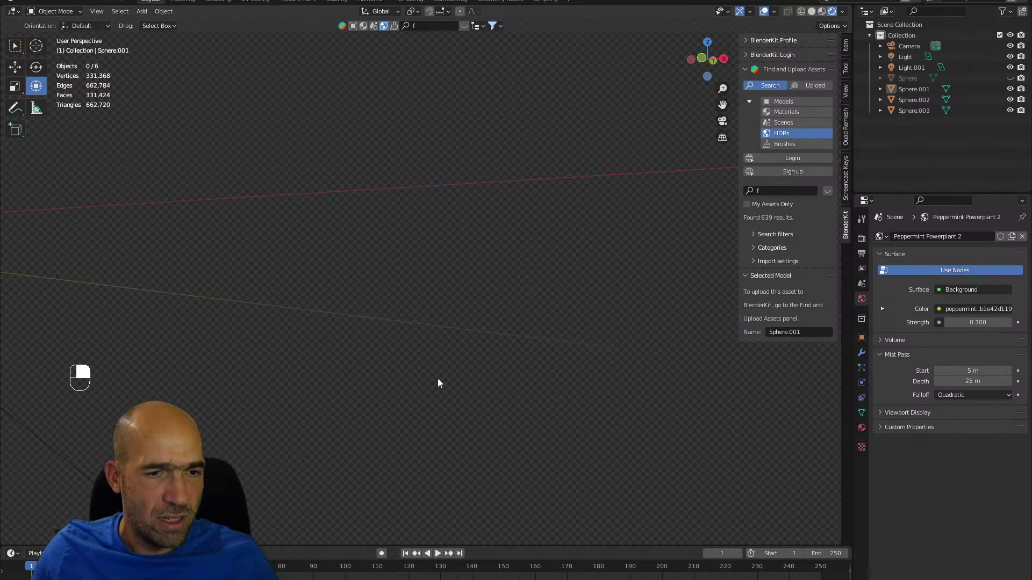
# Frame the metallic bust, hide the viewport overlays and maximize the 3D viewport.
pyautogui.press('Home')
pyautogui.keyDown('ctrl'); pyautogui.keyDown('alt'); pyautogui.moveTo(437, 378); pyautogui.dragTo(634, 278); pyautogui.keyUp('alt'); pyautogui.keyUp('ctrl')
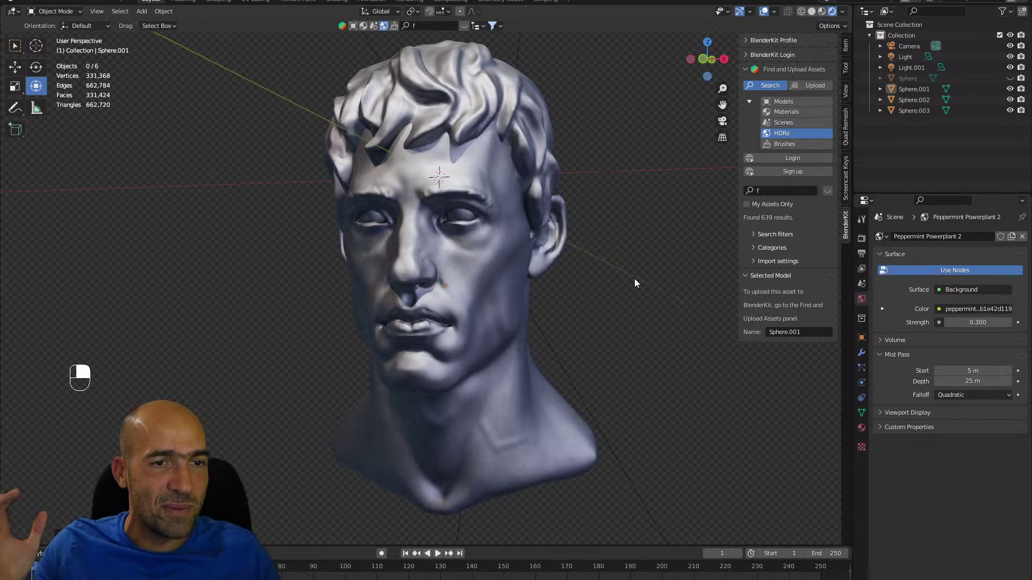
pyautogui.click(763, 11)
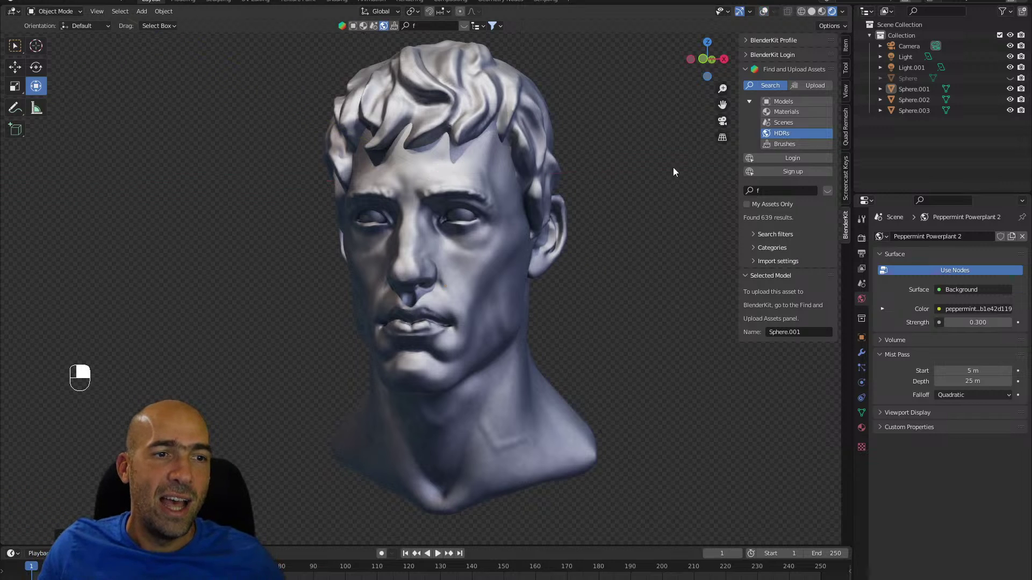
pyautogui.hotkey('ctrl', 'space')
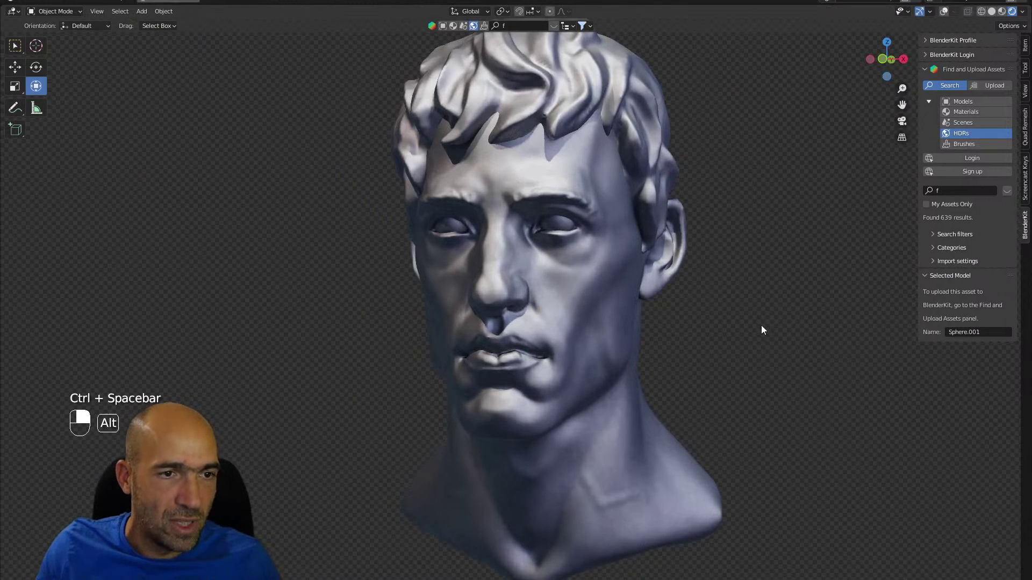
pyautogui.keyDown('ctrl'); pyautogui.keyDown('alt'); pyautogui.moveTo(762, 356); pyautogui.dragTo(769, 376, button='right'); pyautogui.keyUp('alt'); pyautogui.keyUp('ctrl')
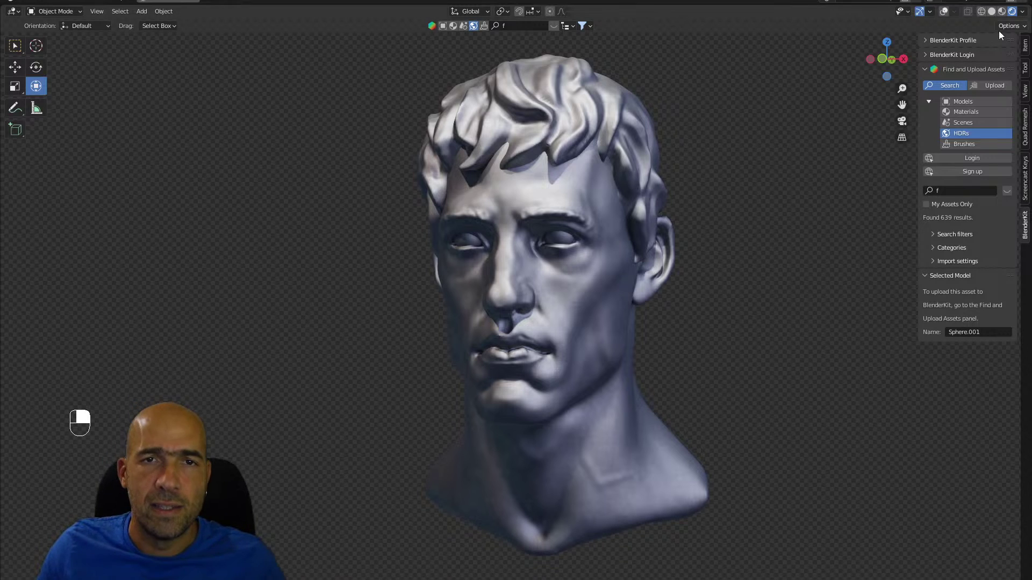
# Compare the bust in solid and rendered shading, finishing in solid shading.
pyautogui.click(995, 15)
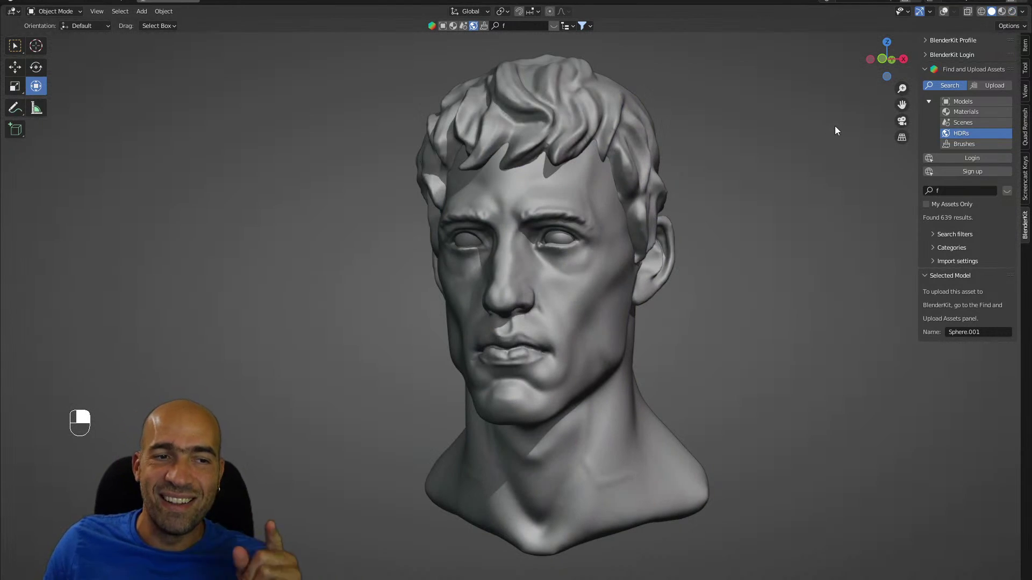
pyautogui.click(1011, 12)
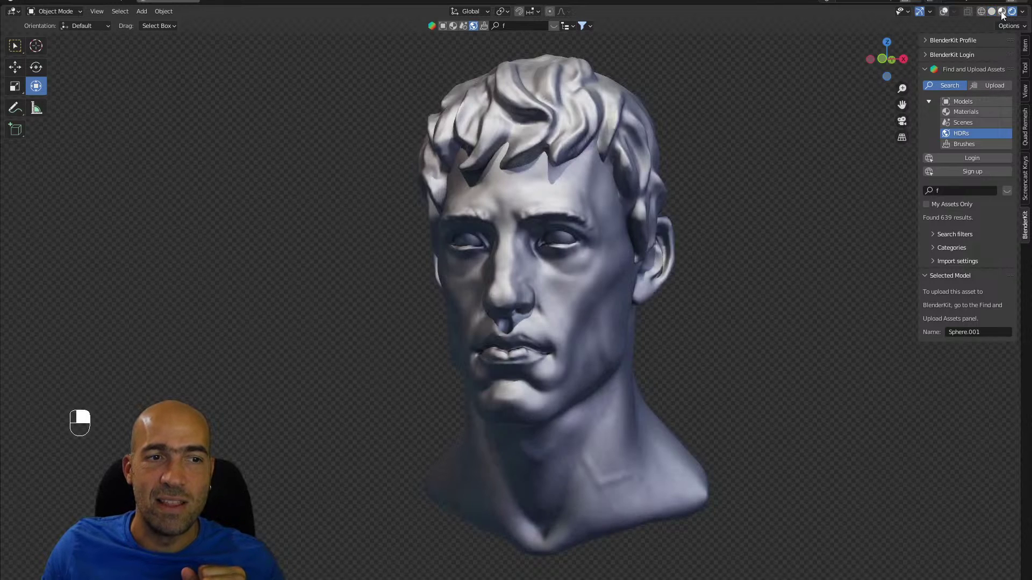
pyautogui.click(992, 13)
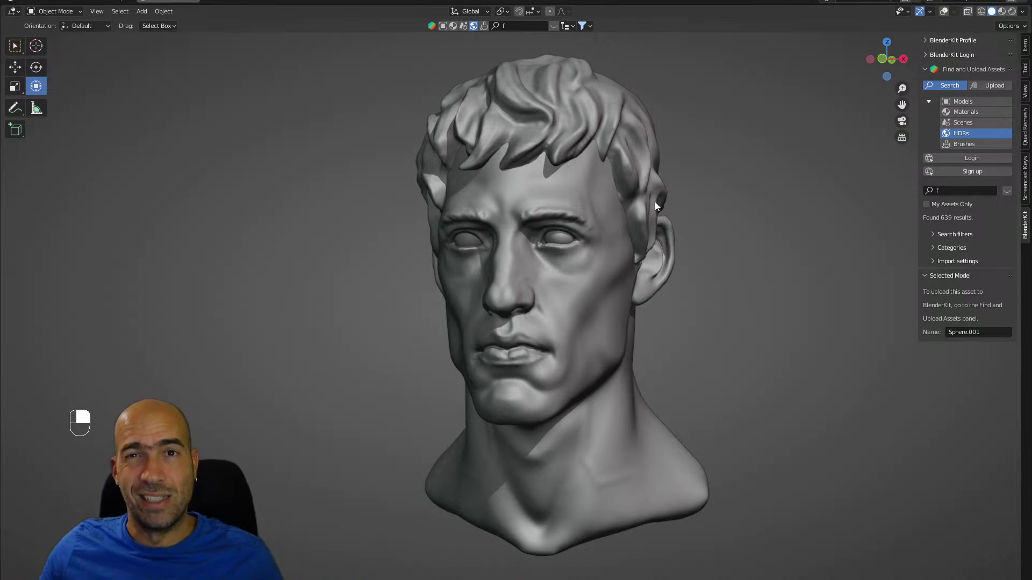
# Select the hair mesh and enter Sculpt Mode with the Draw Sharp brush.
pyautogui.keyDown('alt'); pyautogui.moveTo(693, 240); pyautogui.dragTo(717, 267); pyautogui.keyUp('alt')
pyautogui.moveTo(717, 267)
pyautogui.keyDown('alt'); pyautogui.mouseDown(button='right')
pyautogui.moveTo(692, 281)
pyautogui.moveTo(698, 228)
pyautogui.moveTo(678, 260)
pyautogui.moveTo(684, 224)
pyautogui.moveTo(696, 291)
pyautogui.mouseUp(button='right'); pyautogui.keyUp('alt')
pyautogui.click(590, 141)
pyautogui.hotkey('ctrl', 'Tab')
pyautogui.press('KP_1')
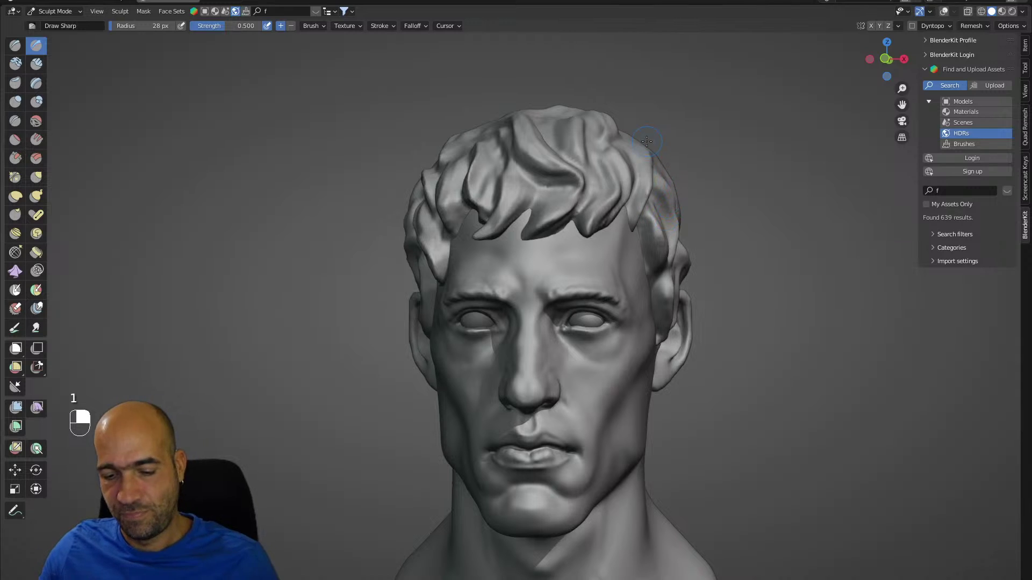
# Enlarge the brush radius to 45 px and carve the crease beneath the large swept lock at the front of the hair.
pyautogui.press(']')
pyautogui.press(']')
pyautogui.press(']')
pyautogui.press(']')
pyautogui.press(']')
pyautogui.moveTo(515, 164); pyautogui.dragTo(568, 191)
pyautogui.moveTo(568, 191); pyautogui.dragTo(557, 189, button='right')
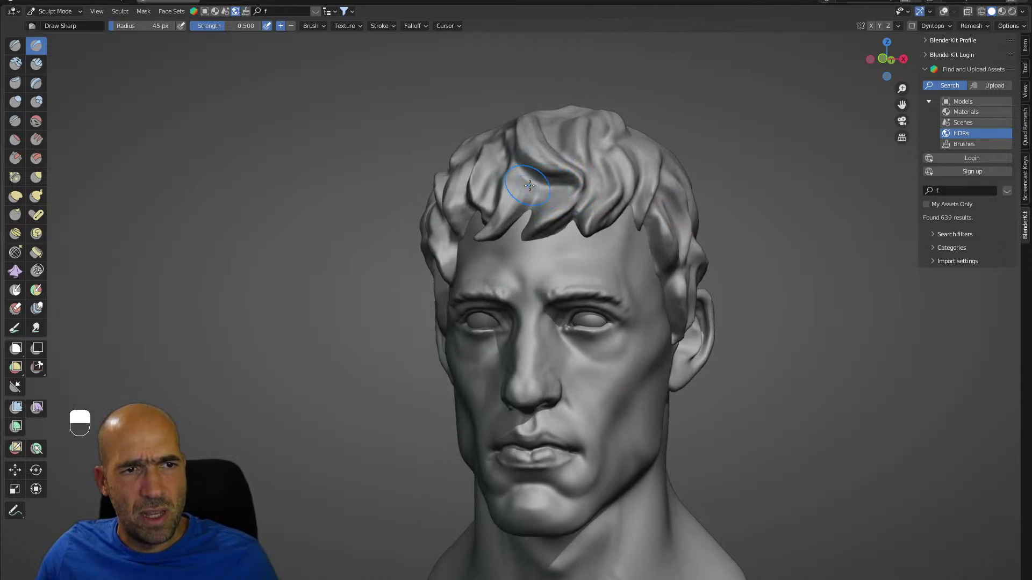
pyautogui.keyDown('ctrl'); pyautogui.moveTo(528, 180); pyautogui.dragTo(578, 189); pyautogui.keyUp('ctrl')
pyautogui.keyDown('alt'); pyautogui.moveTo(577, 189); pyautogui.dragTo(564, 220, button='right'); pyautogui.keyUp('alt')
pyautogui.moveTo(564, 220)
pyautogui.keyDown('ctrl'); pyautogui.mouseDown(button='right')
pyautogui.moveTo(551, 229)
pyautogui.moveTo(531, 200)
pyautogui.moveTo(555, 210)
pyautogui.mouseUp(button='right'); pyautogui.keyUp('ctrl')
# Carve strand grooves along the central fringe locks down to their tips above the forehead.
pyautogui.moveTo(556, 211); pyautogui.dragTo(507, 251)
pyautogui.keyDown('alt'); pyautogui.moveTo(519, 241); pyautogui.dragTo(524, 221, button='right'); pyautogui.keyUp('alt')
pyautogui.moveTo(570, 196)
pyautogui.keyDown('ctrl'); pyautogui.mouseDown()
pyautogui.moveTo(561, 232)
pyautogui.moveTo(529, 253)
pyautogui.moveTo(537, 250)
pyautogui.mouseUp(); pyautogui.keyUp('ctrl')
pyautogui.moveTo(575, 240); pyautogui.dragTo(559, 216, button='right')
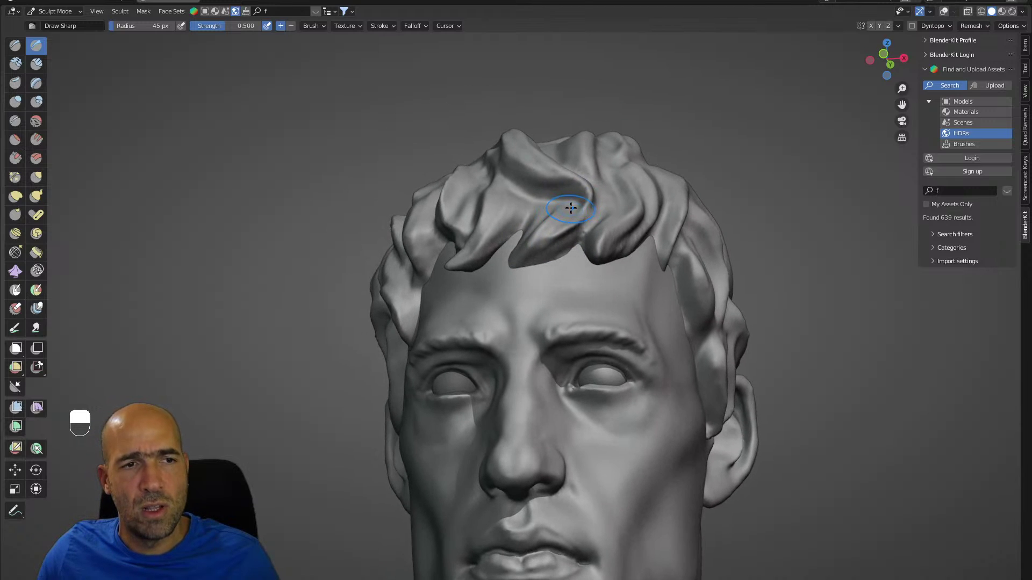
pyautogui.keyDown('ctrl'); pyautogui.moveTo(571, 212); pyautogui.dragTo(525, 269); pyautogui.keyUp('ctrl')
pyautogui.moveTo(566, 232)
pyautogui.keyDown('ctrl'); pyautogui.mouseDown()
pyautogui.moveTo(551, 264)
pyautogui.moveTo(530, 269)
pyautogui.mouseUp(); pyautogui.keyUp('ctrl')
pyautogui.moveTo(565, 266); pyautogui.dragTo(555, 300, button='right')
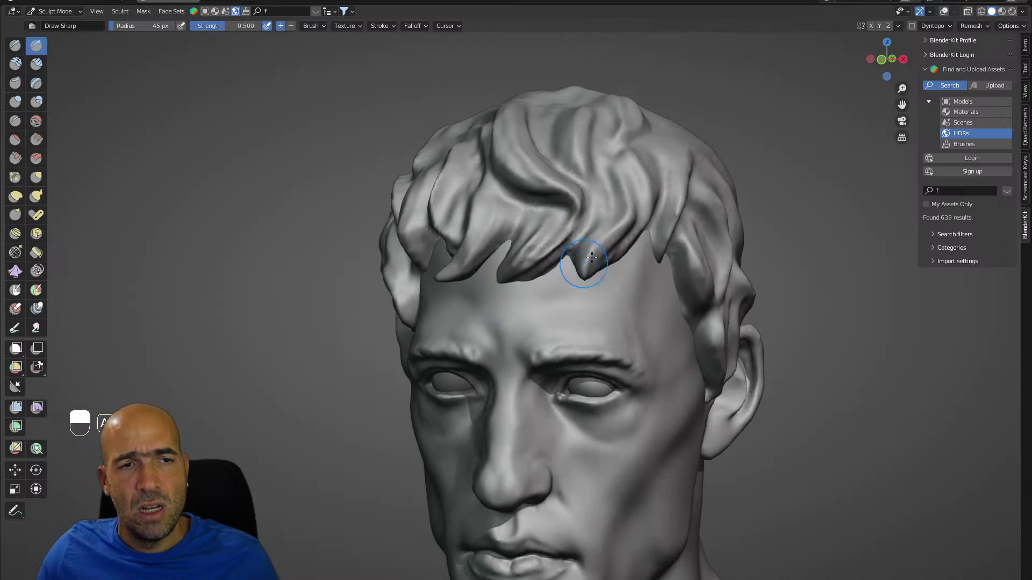
pyautogui.moveTo(597, 227); pyautogui.dragTo(585, 271)
pyautogui.moveTo(612, 183); pyautogui.dragTo(569, 238)
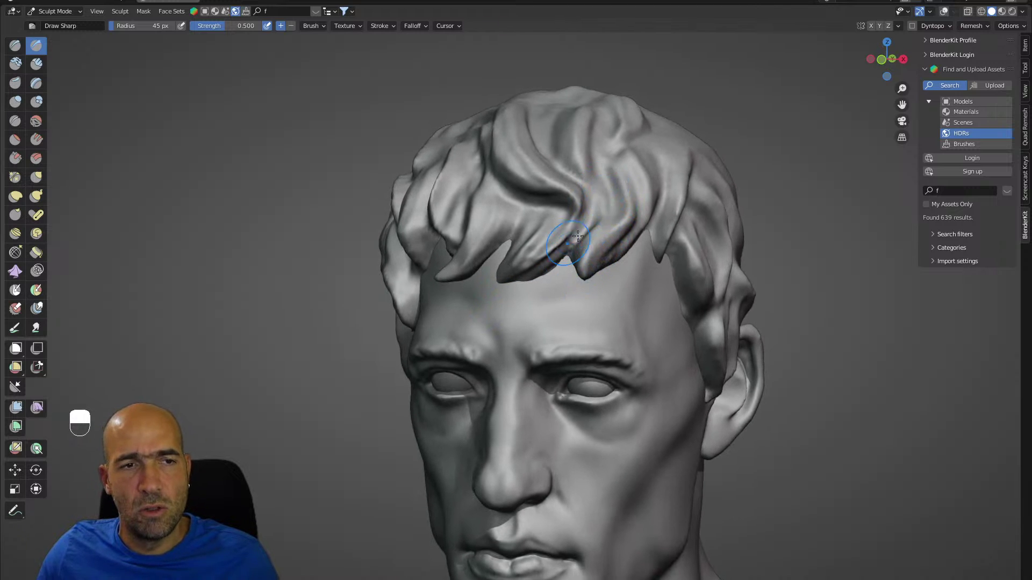
# Reduce the brush radius to 32 px and cut finer grooves into the fringe lock beside the central one.
pyautogui.moveTo(488, 208); pyautogui.dragTo(503, 218, button='right')
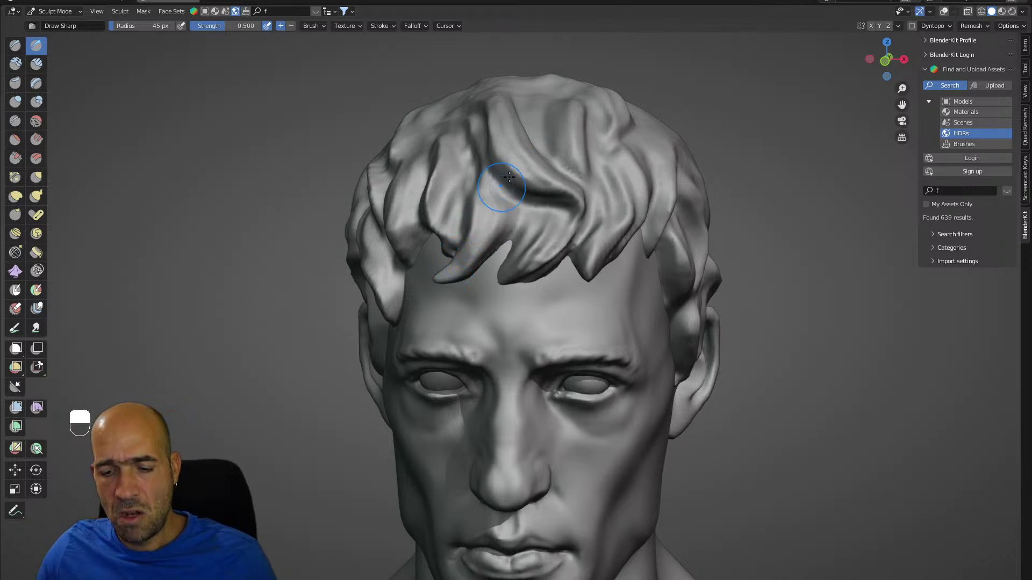
pyautogui.press('[')
pyautogui.press('[')
pyautogui.press('[')
pyautogui.moveTo(490, 192); pyautogui.dragTo(467, 260)
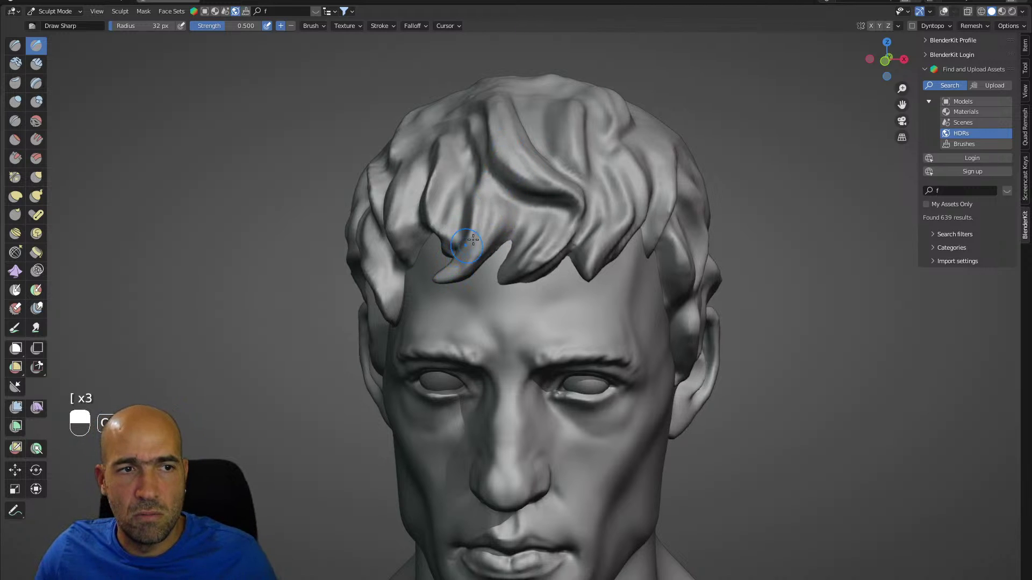
pyautogui.moveTo(490, 210); pyautogui.dragTo(450, 264)
# Carve strand lines through the locks between the front fringe and the temple on the visible side of the head.
pyautogui.keyDown('alt'); pyautogui.moveTo(617, 197); pyautogui.dragTo(583, 199); pyautogui.keyUp('alt')
pyautogui.moveTo(637, 162)
pyautogui.mouseDown()
pyautogui.moveTo(647, 194)
pyautogui.moveTo(638, 139)
pyautogui.moveTo(643, 190)
pyautogui.mouseUp()
pyautogui.moveTo(644, 130); pyautogui.dragTo(628, 173)
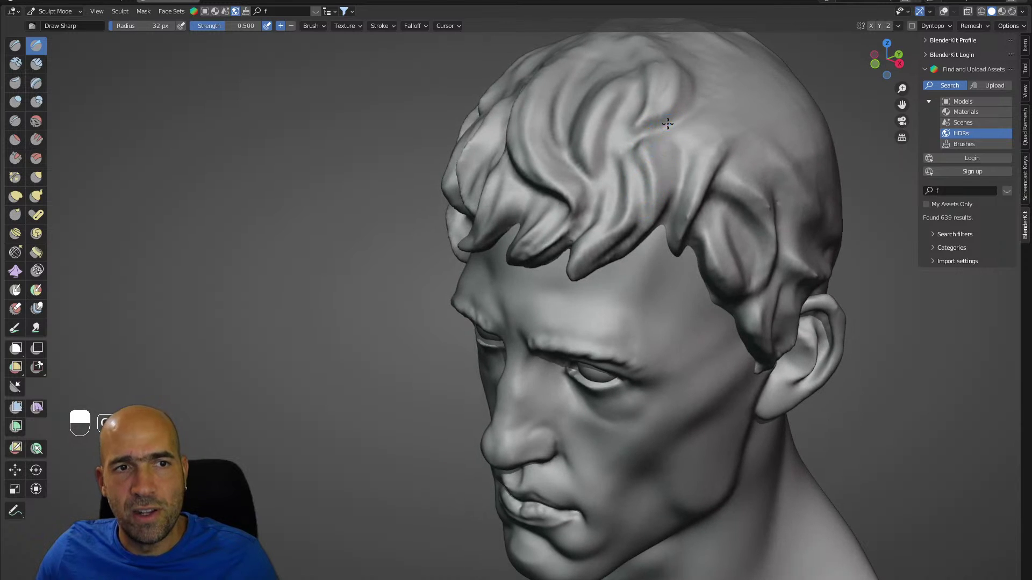
pyautogui.moveTo(667, 136)
pyautogui.mouseDown()
pyautogui.moveTo(657, 213)
pyautogui.moveTo(635, 221)
pyautogui.mouseUp()
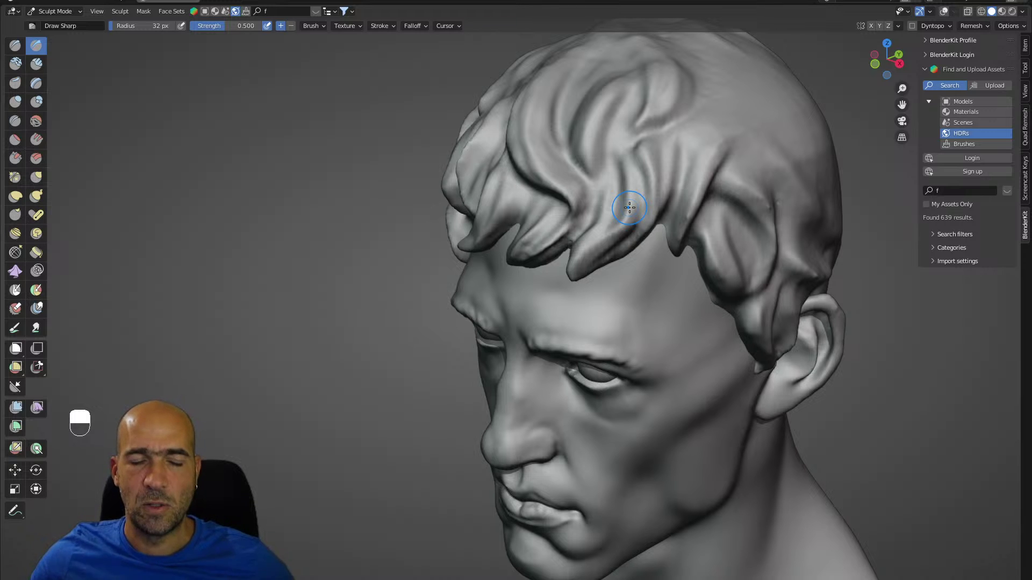
# Switch sculpting to the face mesh and carve a crease in the forehead just above the inner brows.
pyautogui.keyDown('alt'); pyautogui.moveTo(553, 318); pyautogui.dragTo(597, 288, button='middle'); pyautogui.keyUp('alt')
pyautogui.hotkey('alt', 'q')
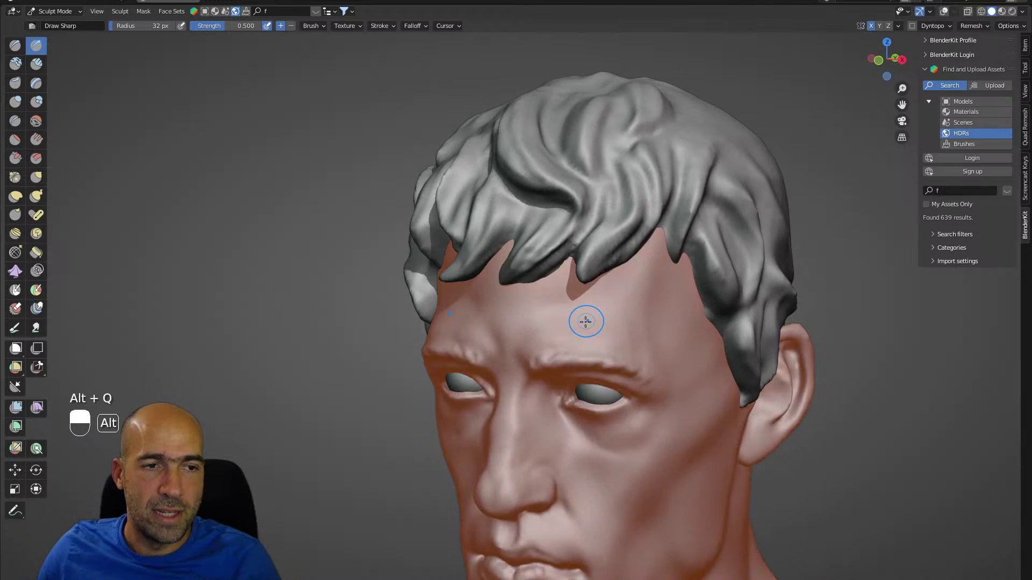
pyautogui.keyDown('ctrl'); pyautogui.moveTo(530, 316); pyautogui.dragTo(514, 343); pyautogui.keyUp('ctrl')
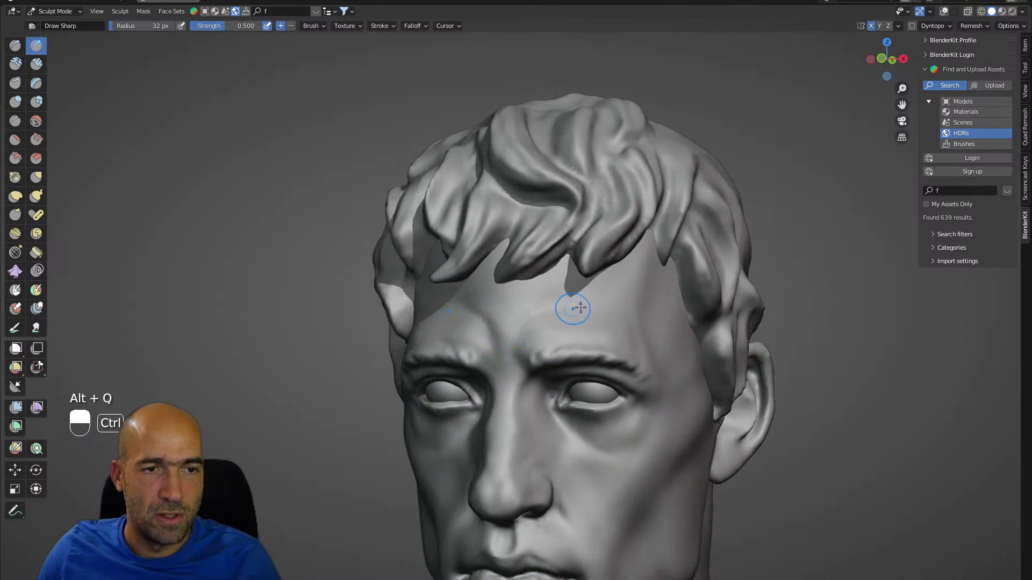
pyautogui.moveTo(612, 314)
pyautogui.keyDown('ctrl'); pyautogui.mouseDown(button='middle')
pyautogui.moveTo(587, 390)
pyautogui.moveTo(564, 341)
pyautogui.moveTo(569, 281)
pyautogui.mouseUp(button='middle'); pyautogui.keyUp('ctrl')
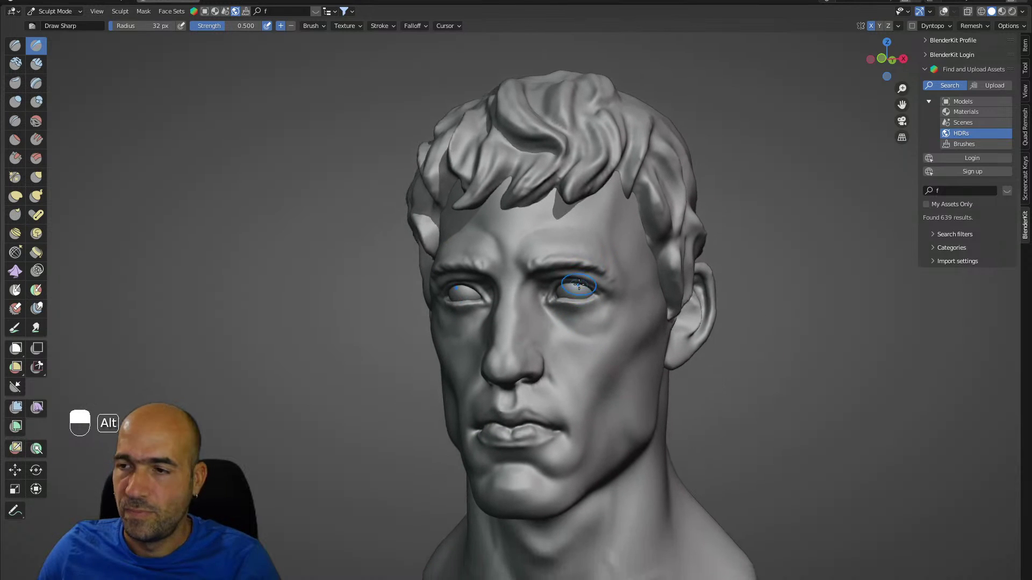